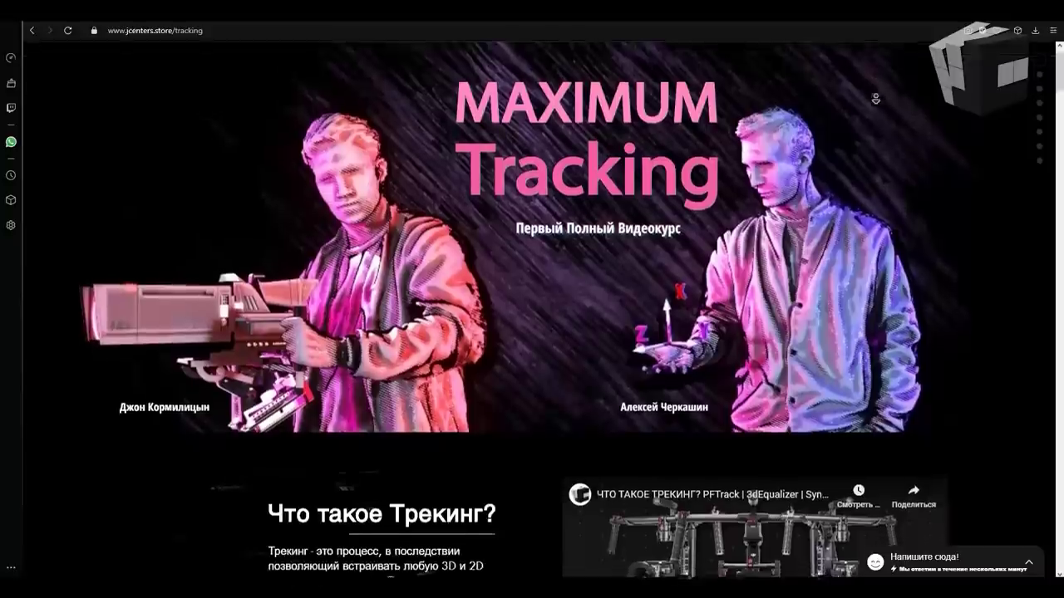
- Look through the MAXIMUM Tracking course page as far as the section on tracking in Cinema 4D
scroll(532, 333, "down", 2)
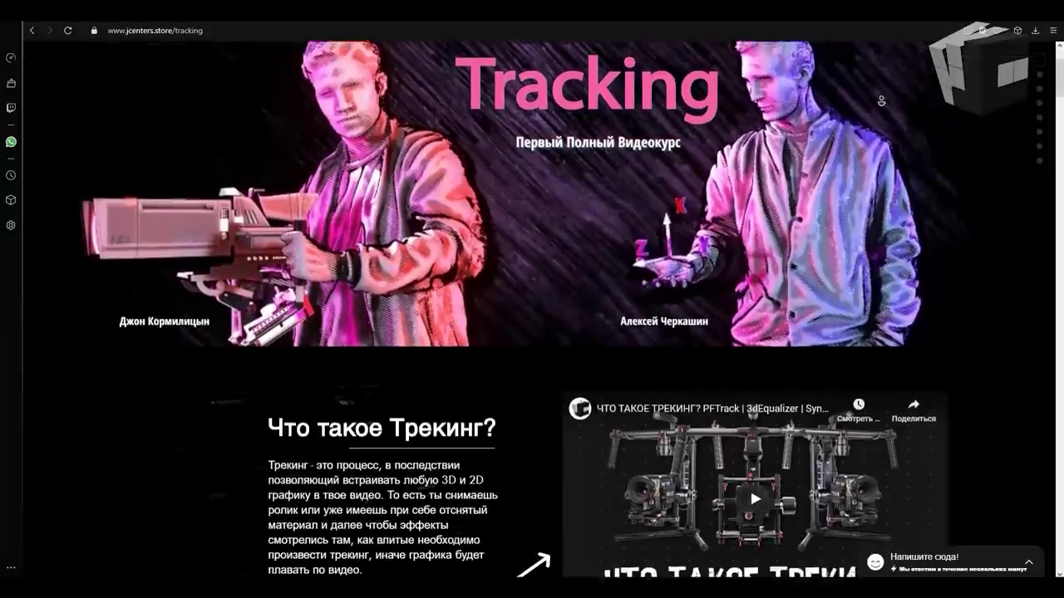
scroll(532, 332, "down", 8)
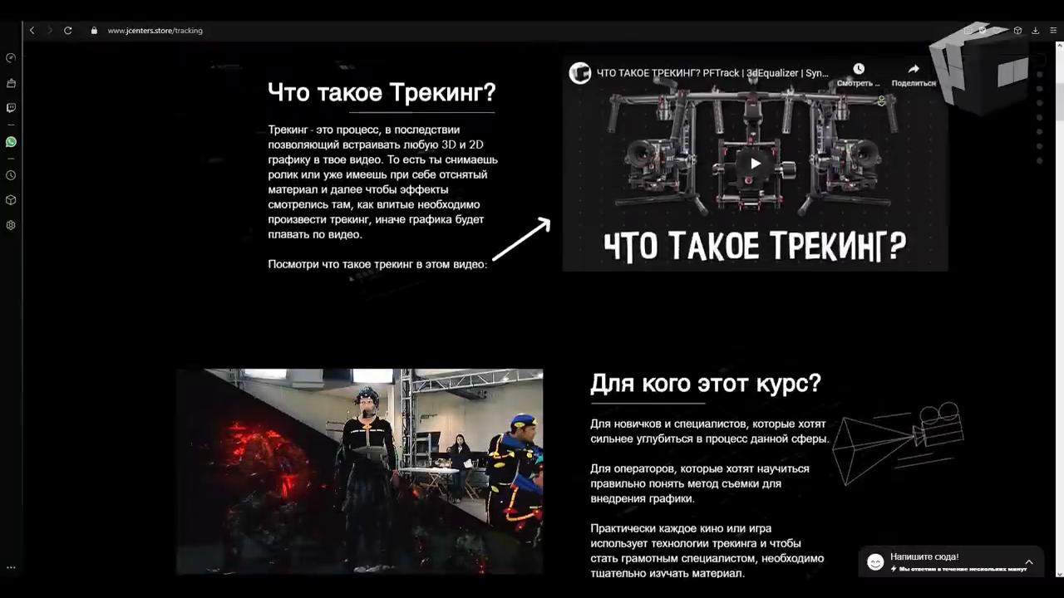
scroll(532, 333, "down", 4)
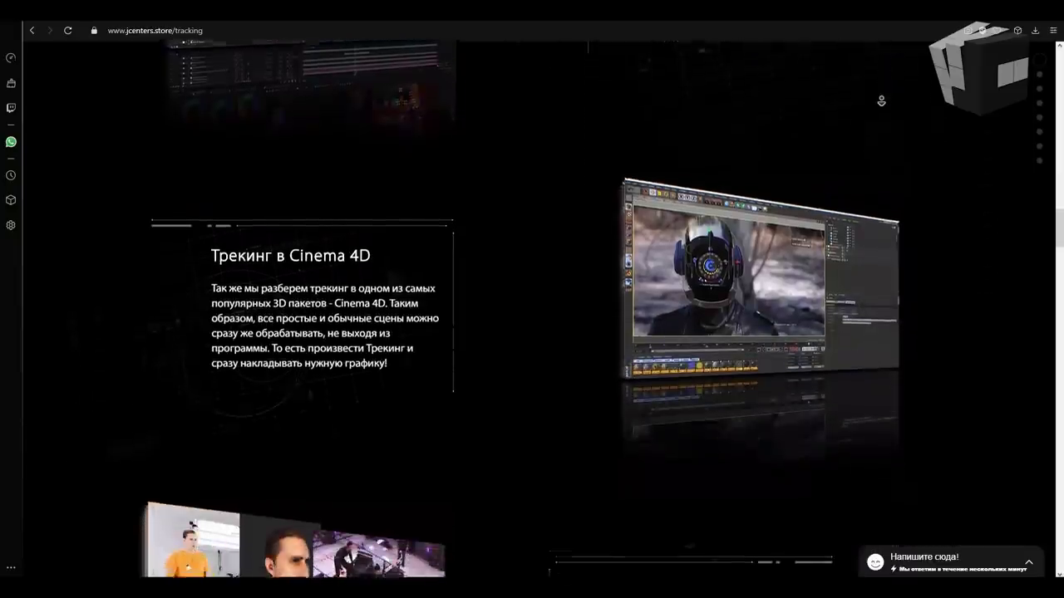
scroll(531, 332, "down", 2)
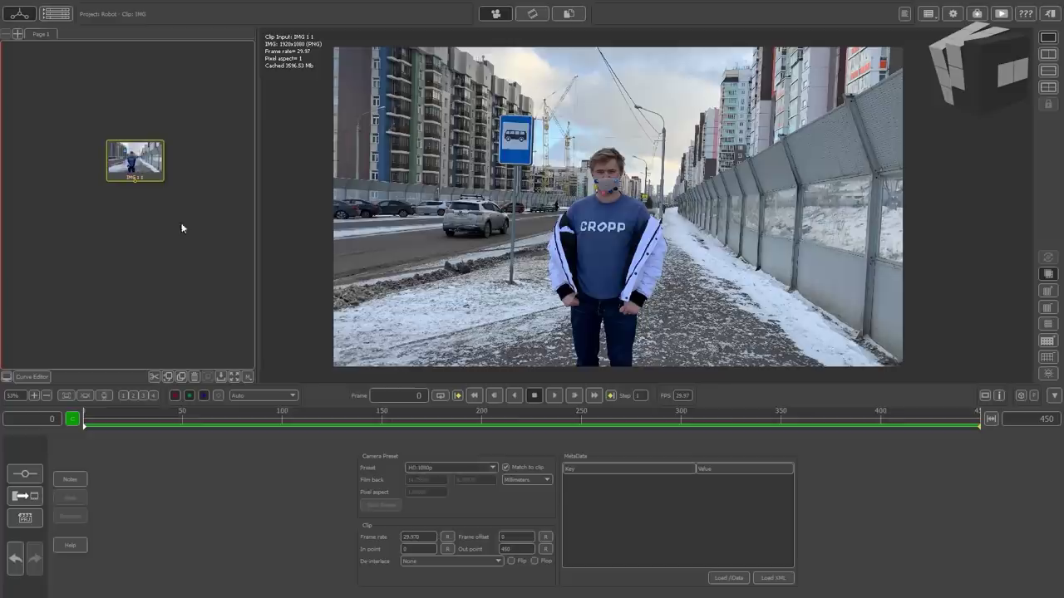
- Switch to PFTrack, set the clip's camera preset to Iphone 10-11 and add an Auto Track node to the clip
left_click(491, 470)
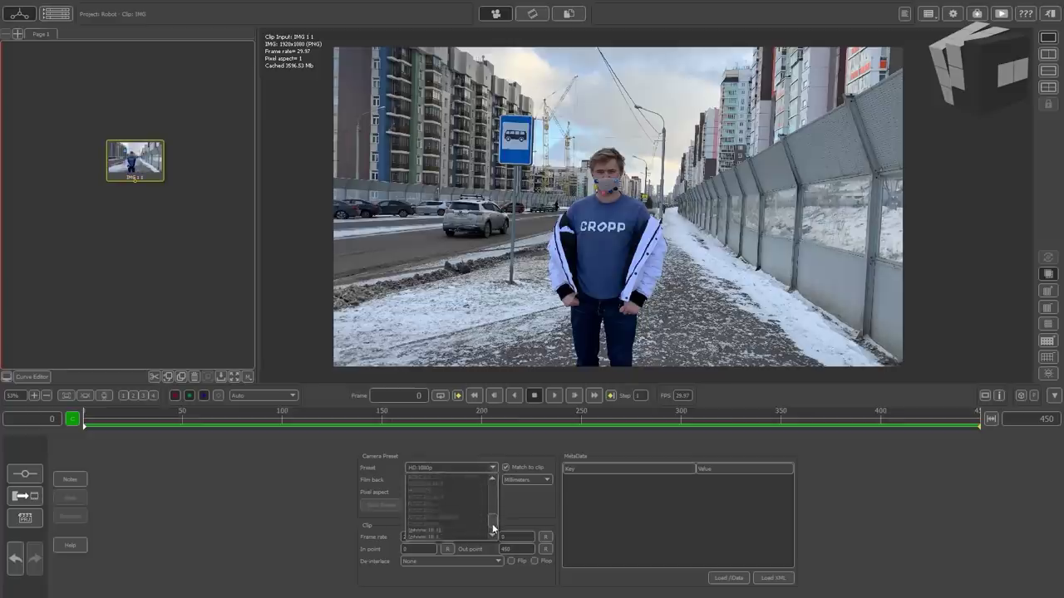
left_click(460, 522)
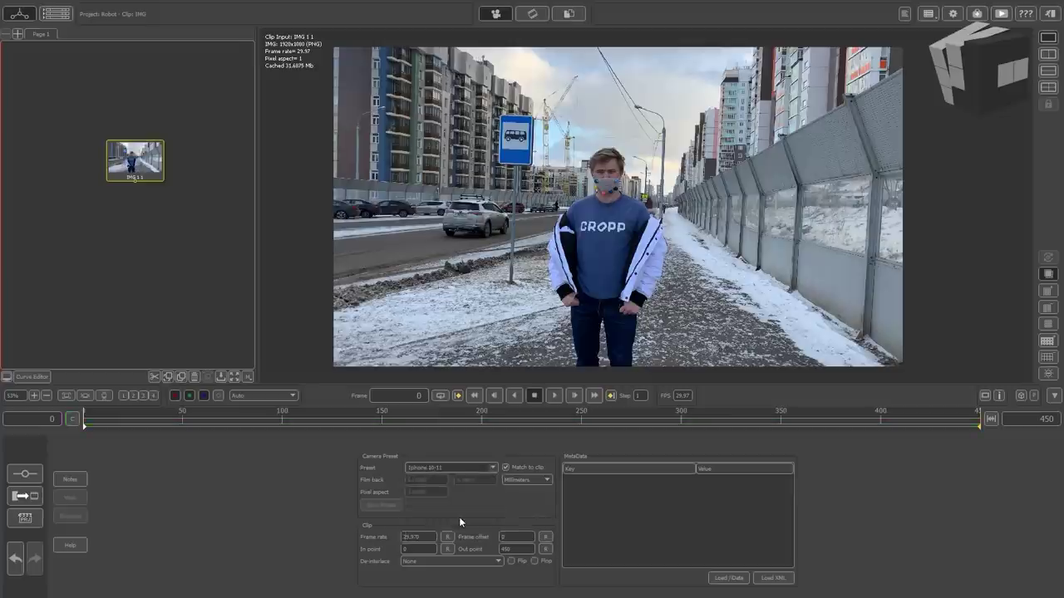
right_click(137, 166)
mouse_move(158, 169)
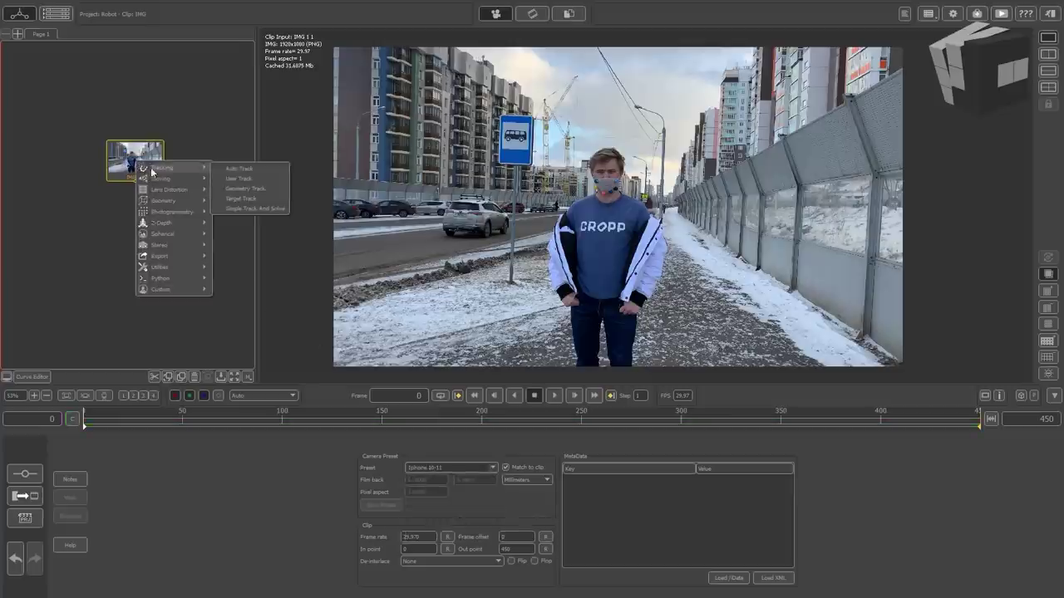
left_click(238, 173)
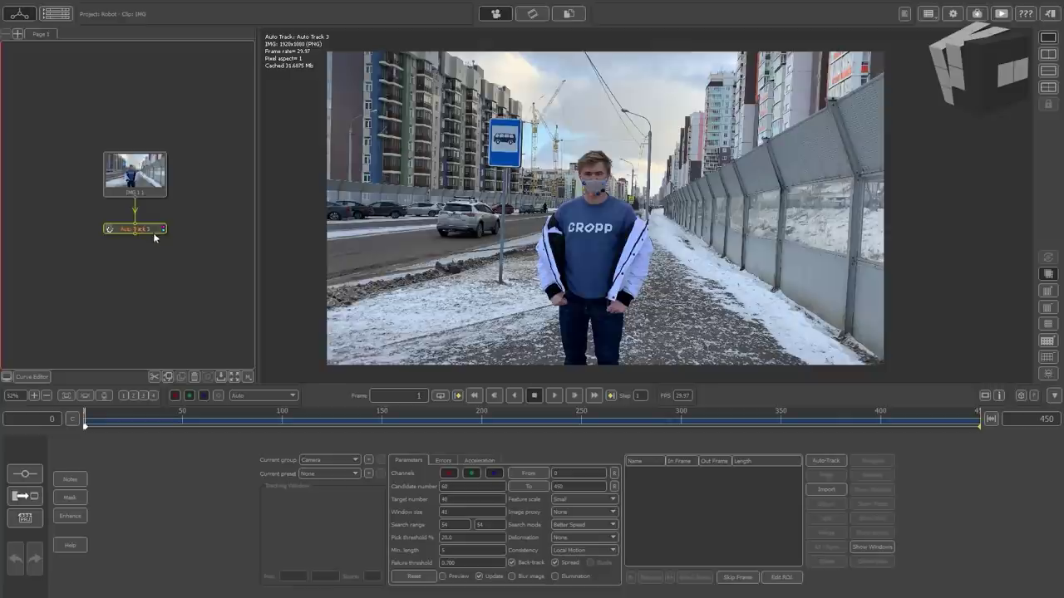
- Add a Make Object node below the Auto Track node, offset it and break the connection between them
left_click(29, 474)
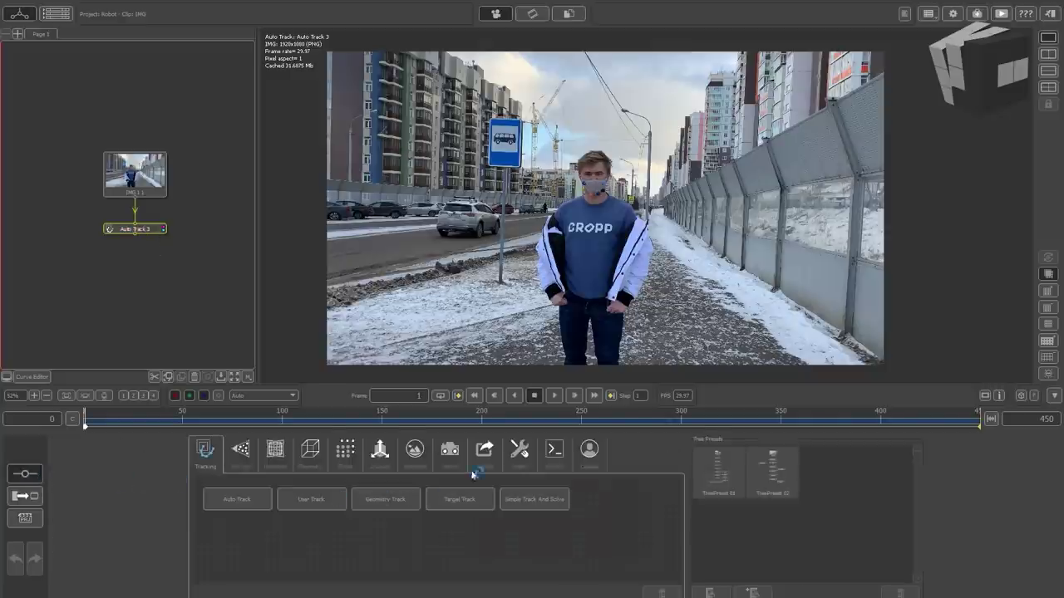
left_click(519, 453)
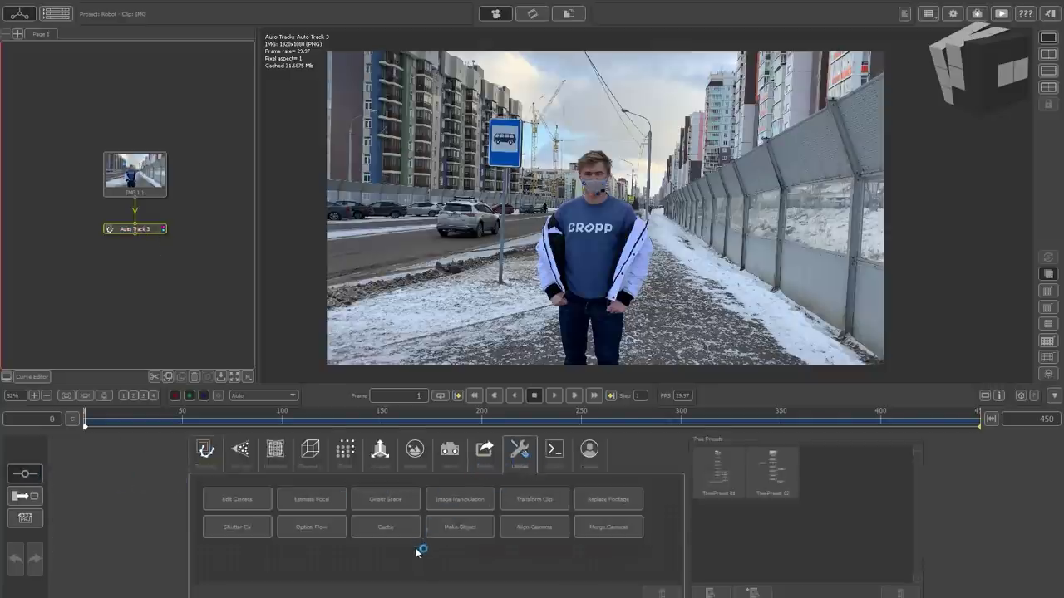
left_click(455, 532)
left_click_drag(145, 270, 181, 291)
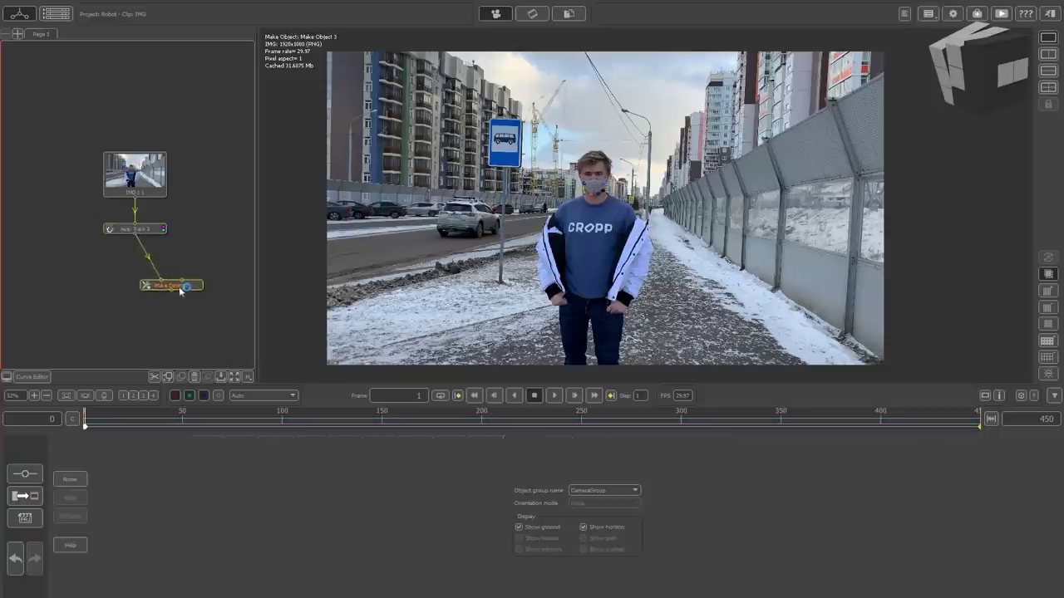
left_click(149, 261)
- Add an Edit Camera node to the clip and place it beside the Auto Track node
right_click(146, 182)
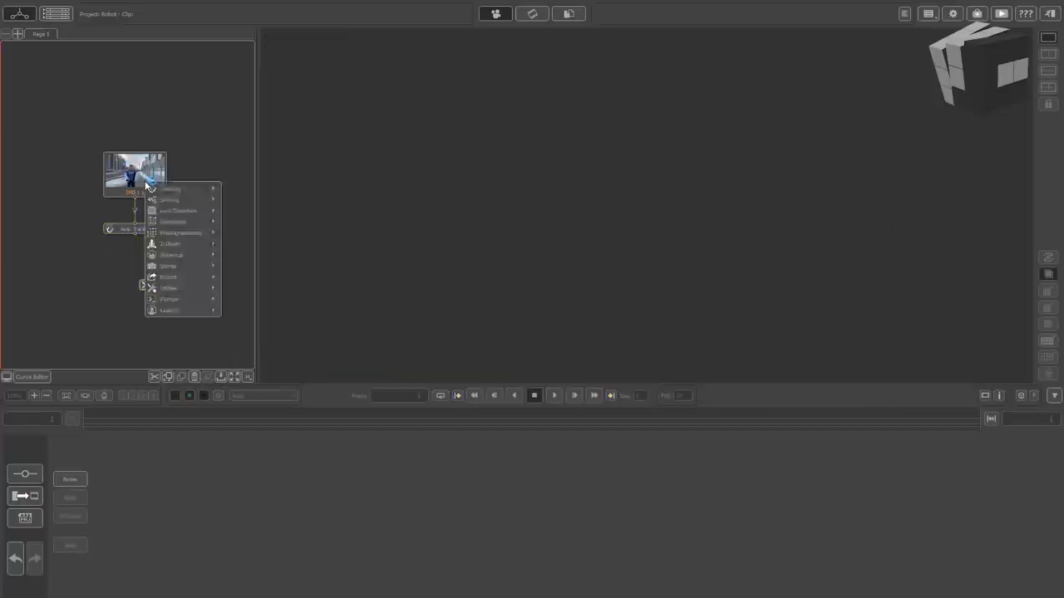
left_click(147, 176)
right_click(148, 177)
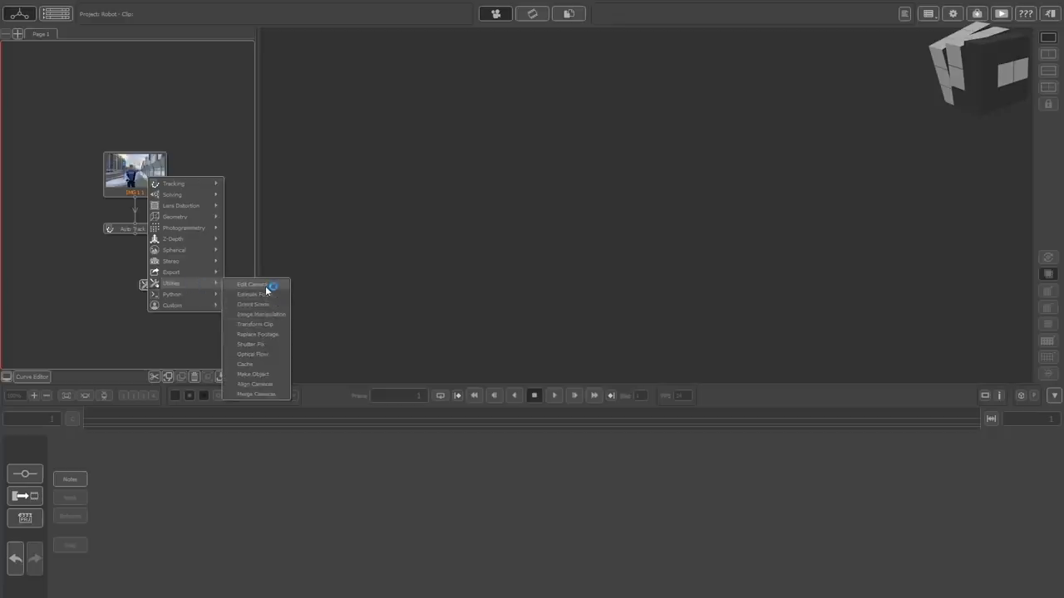
left_click(265, 285)
left_click(171, 305)
left_click_drag(175, 321, 215, 228)
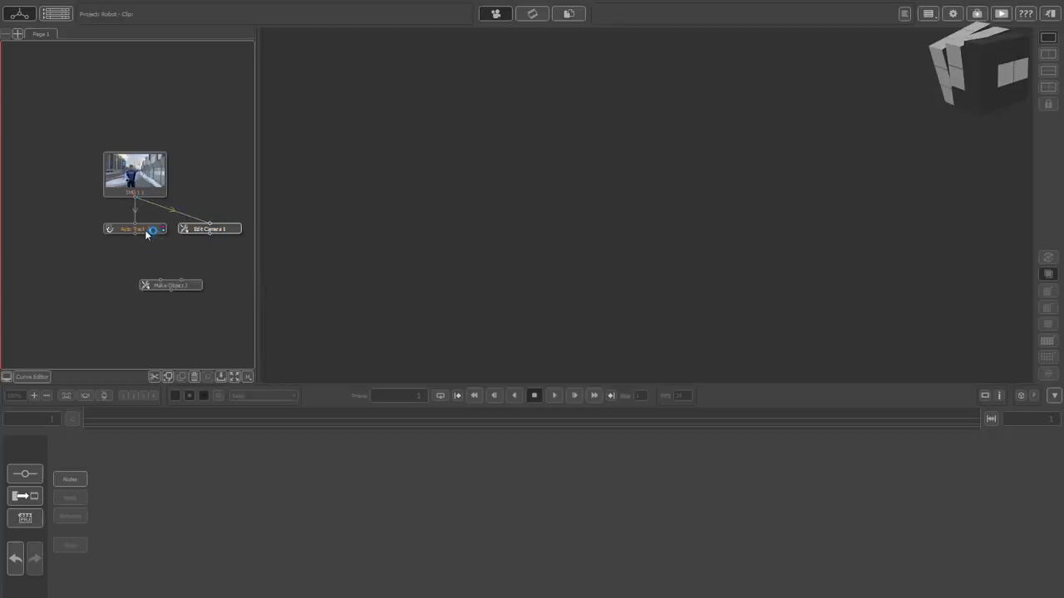
- Attach a Camera Solver node to the Auto Track node
right_click(146, 232)
mouse_move(167, 253)
left_click(239, 250)
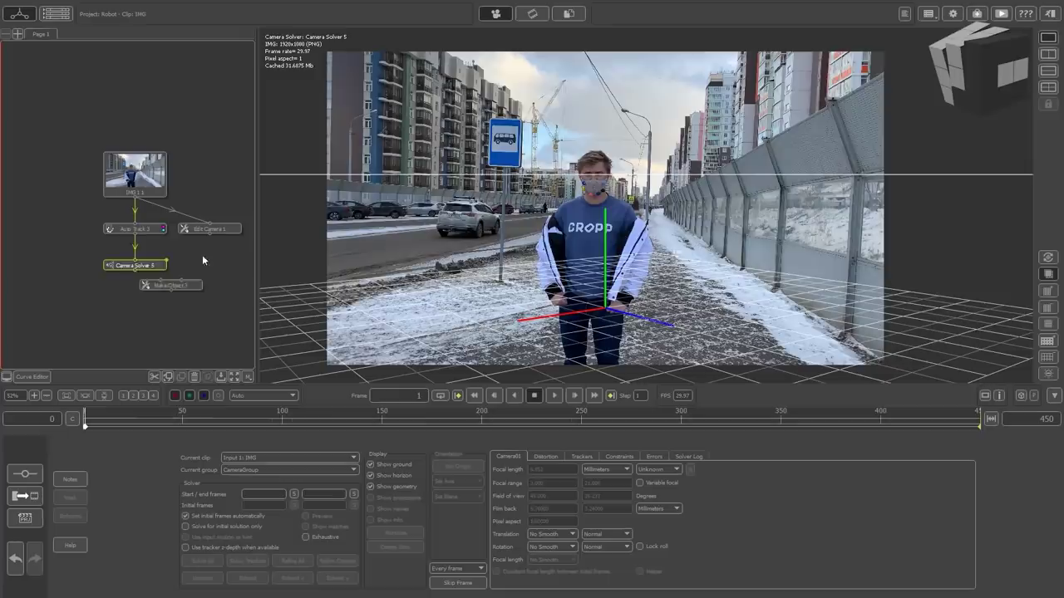
- Remove the Camera Solver, Make Object and Edit Camera nodes, keeping only the clip and Auto Track
left_click_drag(169, 284, 170, 309)
left_click(195, 377)
left_click(211, 231)
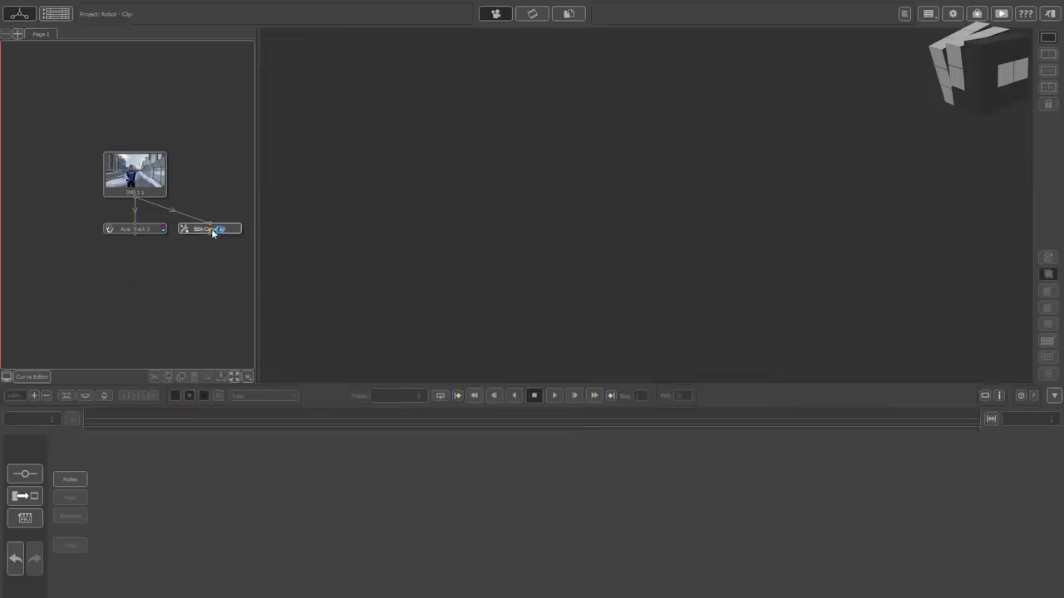
left_click(153, 377)
- Open the mask tools of the Auto Track node
left_click(148, 233)
left_click(69, 499)
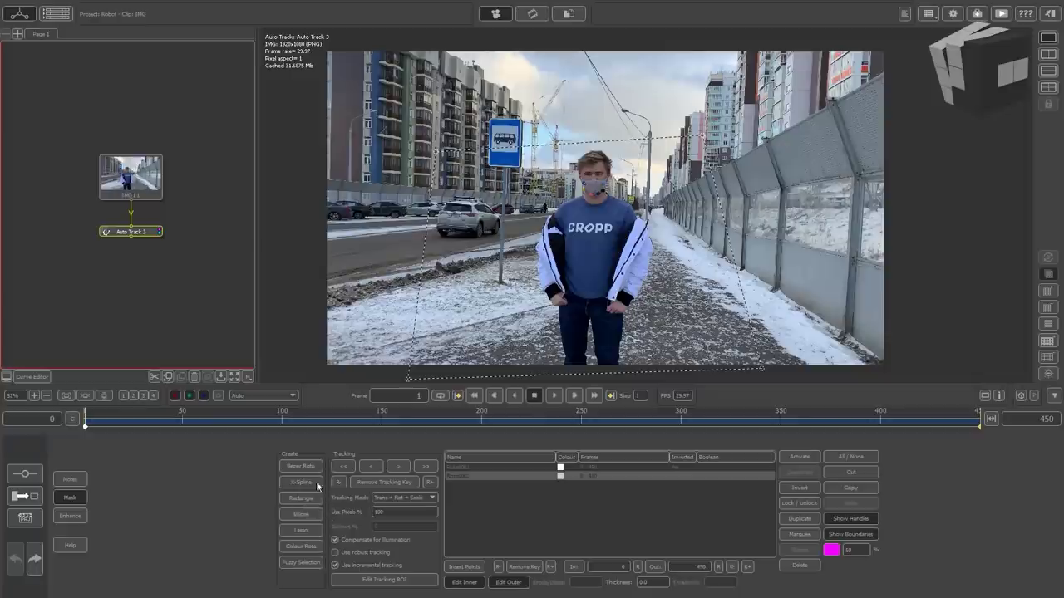
- Try drawing a closed Bezier roto mask around the man, and delete the new shape
left_click(314, 467)
left_click(447, 170)
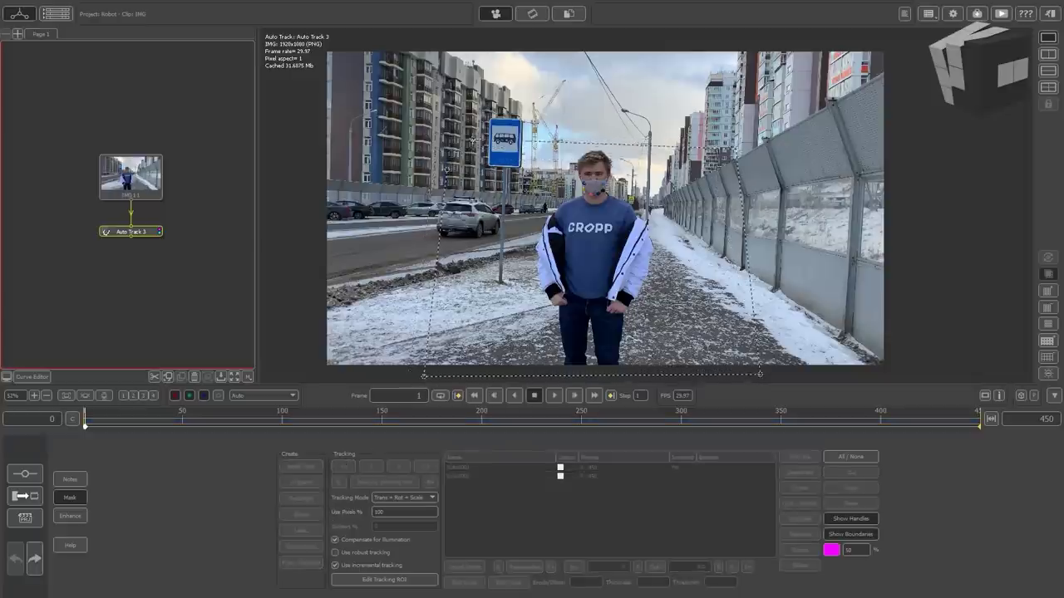
left_click(447, 169)
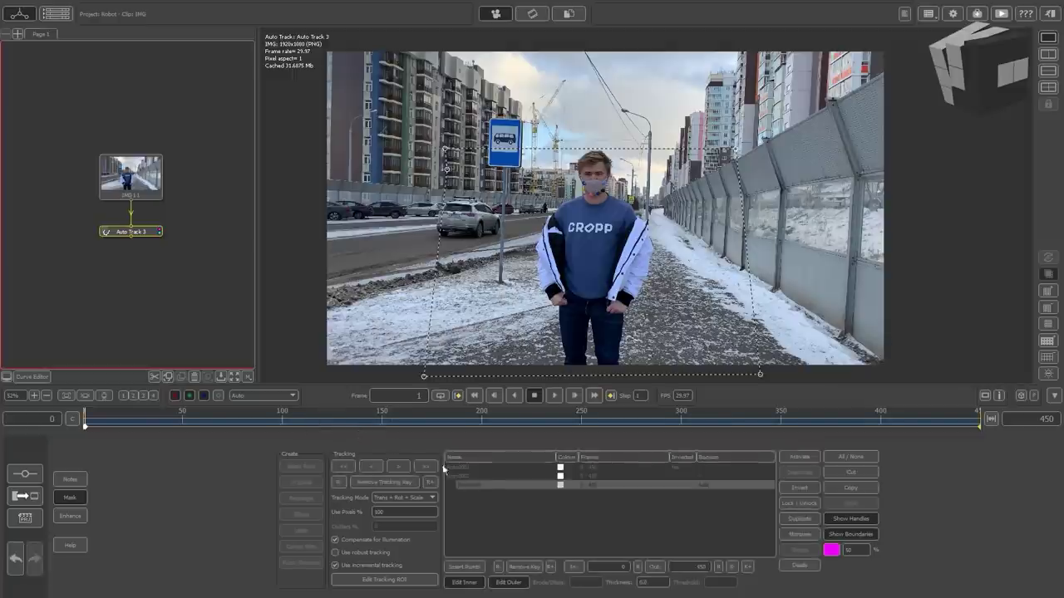
left_click(799, 565)
- Activate the second existing roto mask, which covers the man, and auto-track the clip
left_click(598, 477)
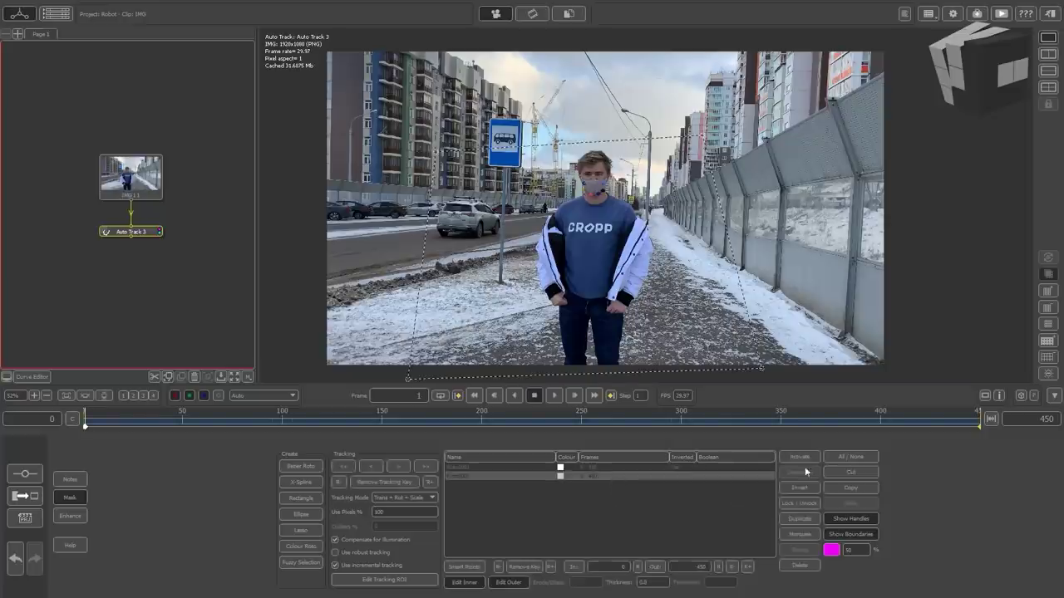
left_click(804, 458)
left_click(73, 498)
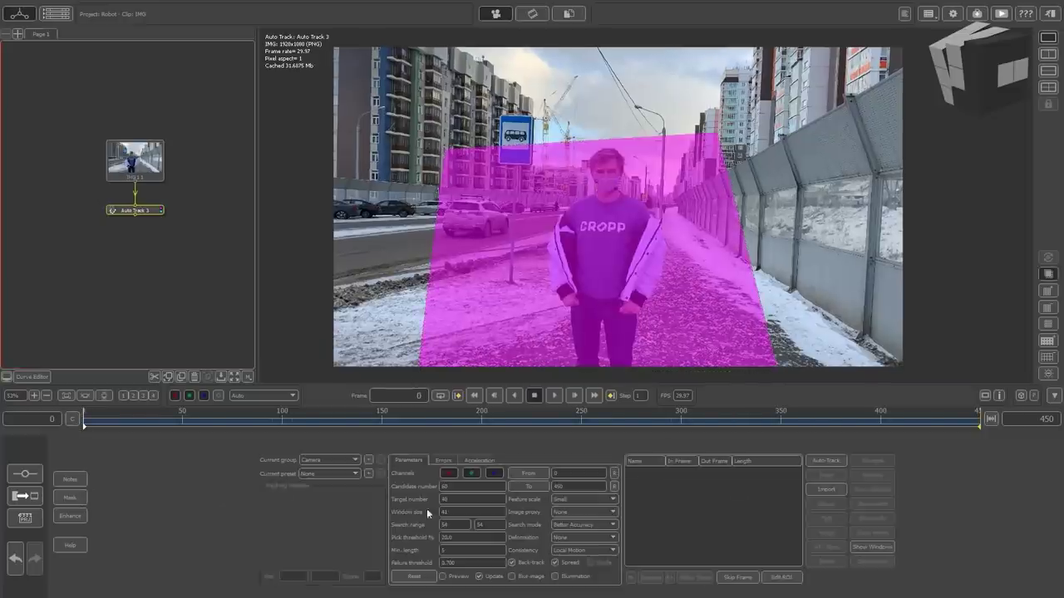
left_click(825, 460)
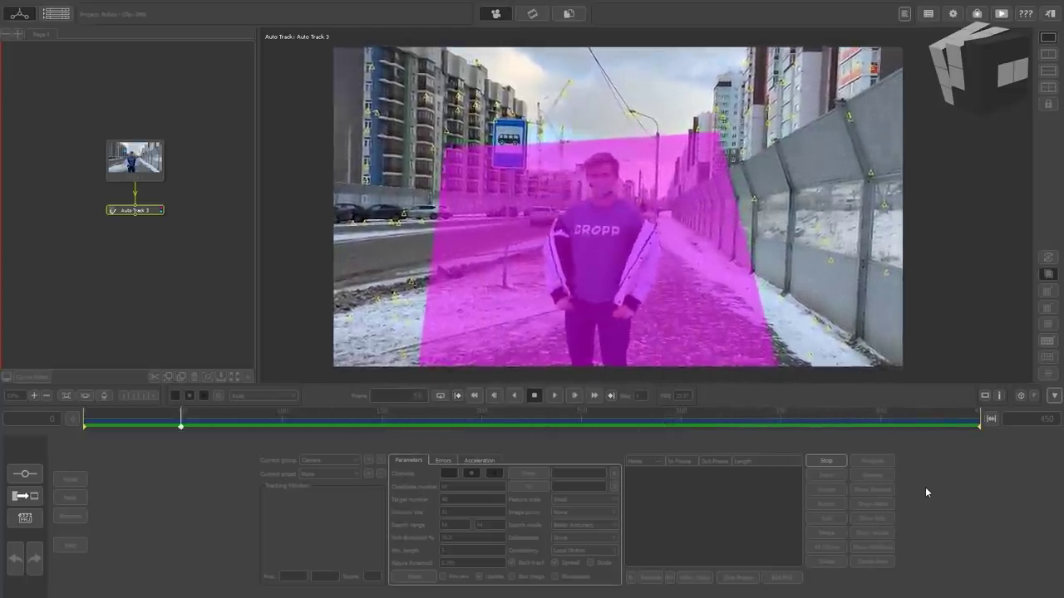
- Select the trackers with spikes in the fitted Acceleration graph and delete them
left_click(489, 462)
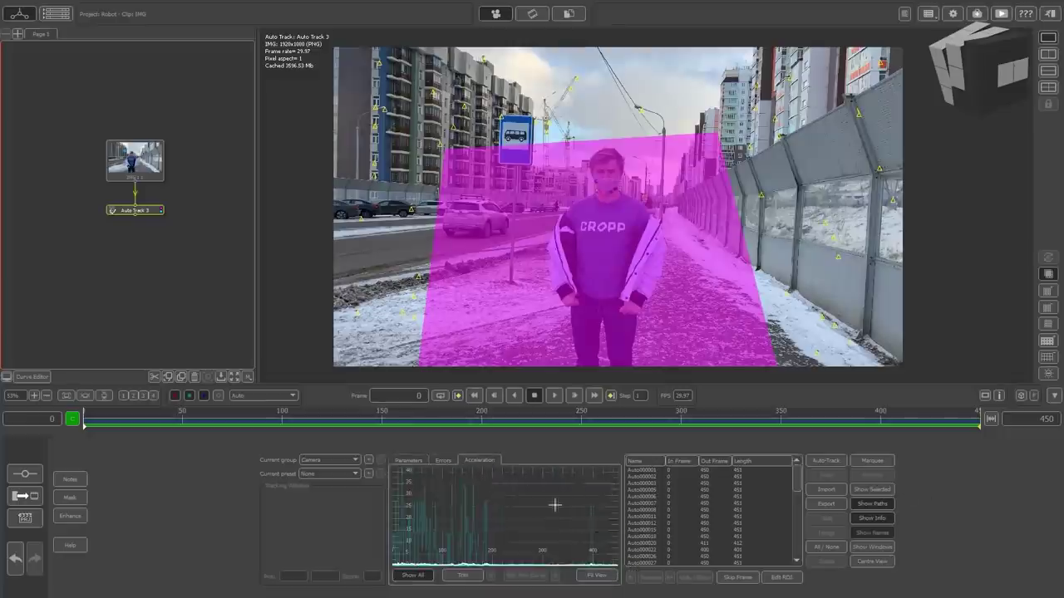
left_click(837, 568)
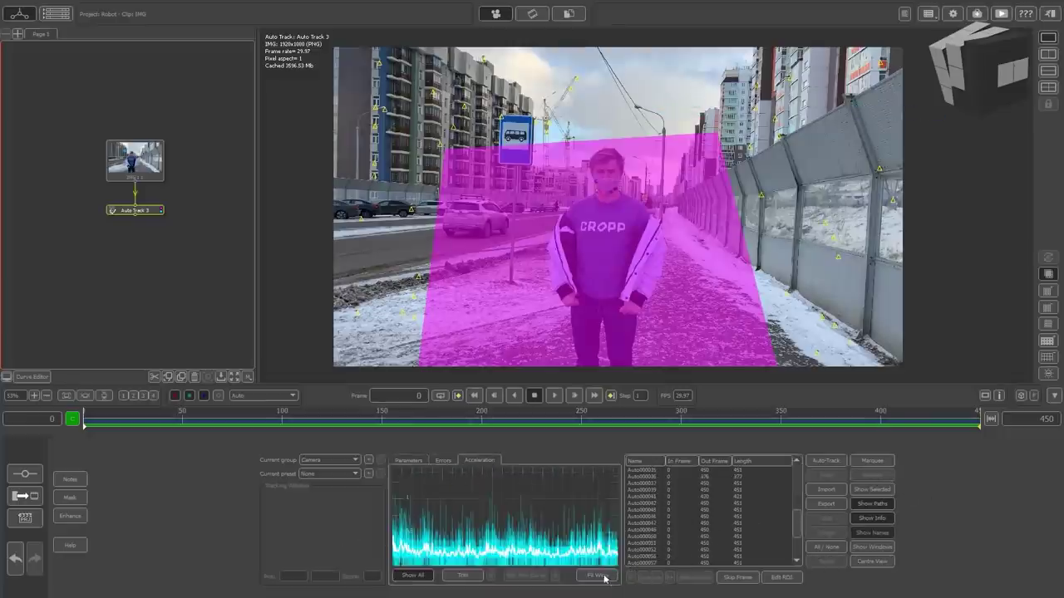
left_click(600, 485)
left_click(828, 564)
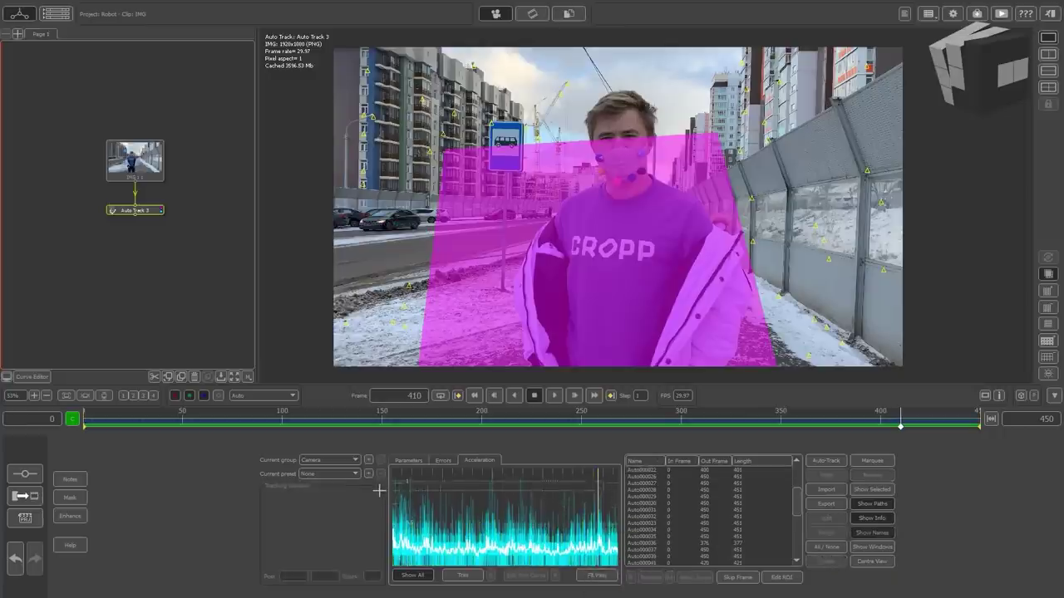
- Inspect the tracker Errors graph, select the high-error tracker near the clip's end and view frame 415
left_click(443, 460)
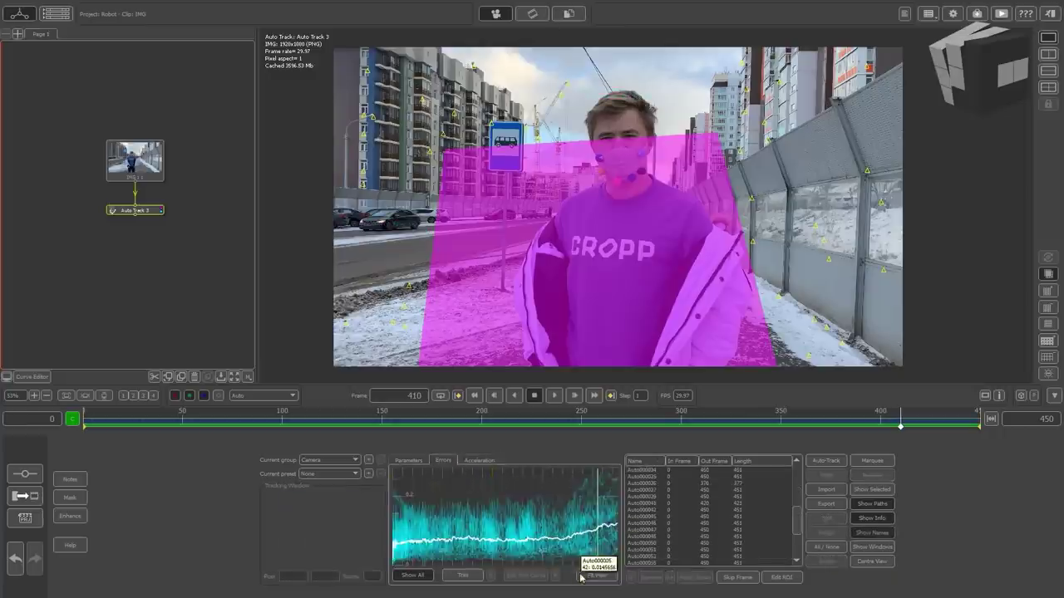
left_click(600, 490)
left_click_drag(936, 424, 910, 413)
- Add a Camera Solver node after the Auto Track node
right_click(135, 211)
mouse_move(200, 230)
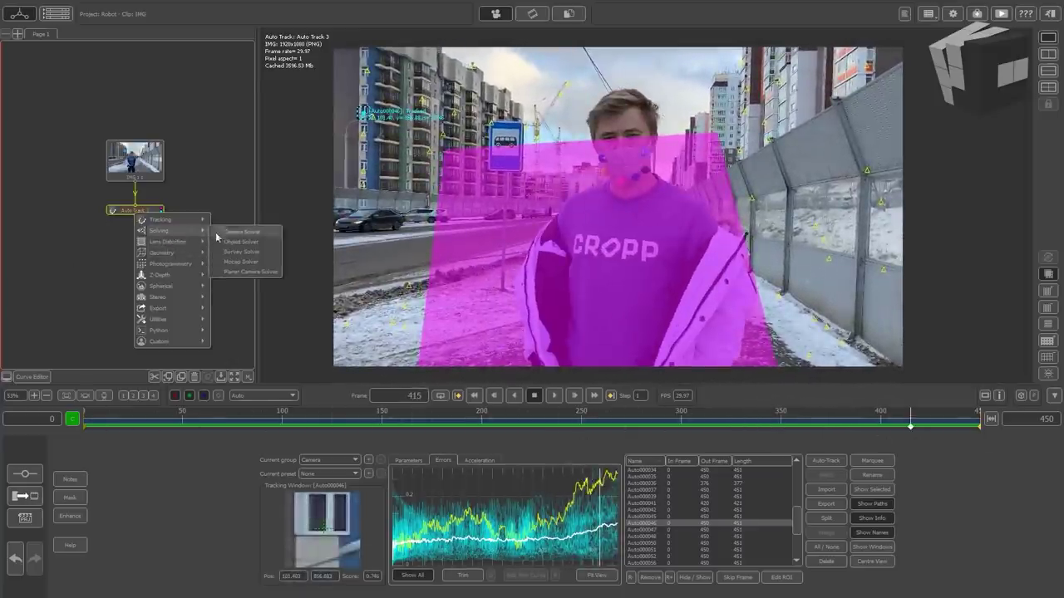
left_click(237, 232)
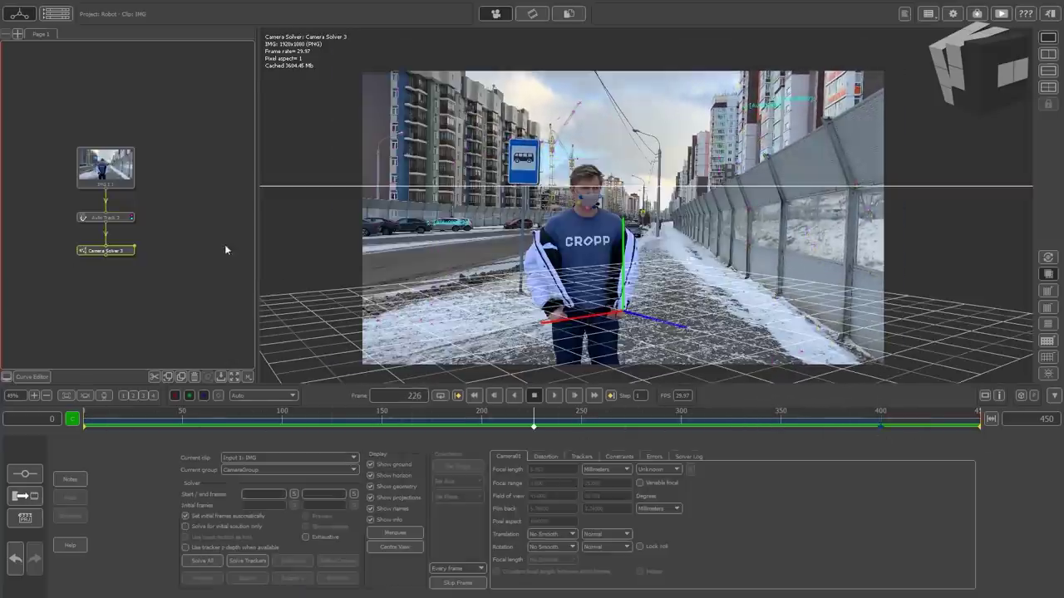
- Set the camera translation to Small with medium smoothing and solve the whole camera
left_click(602, 560)
left_click(562, 533)
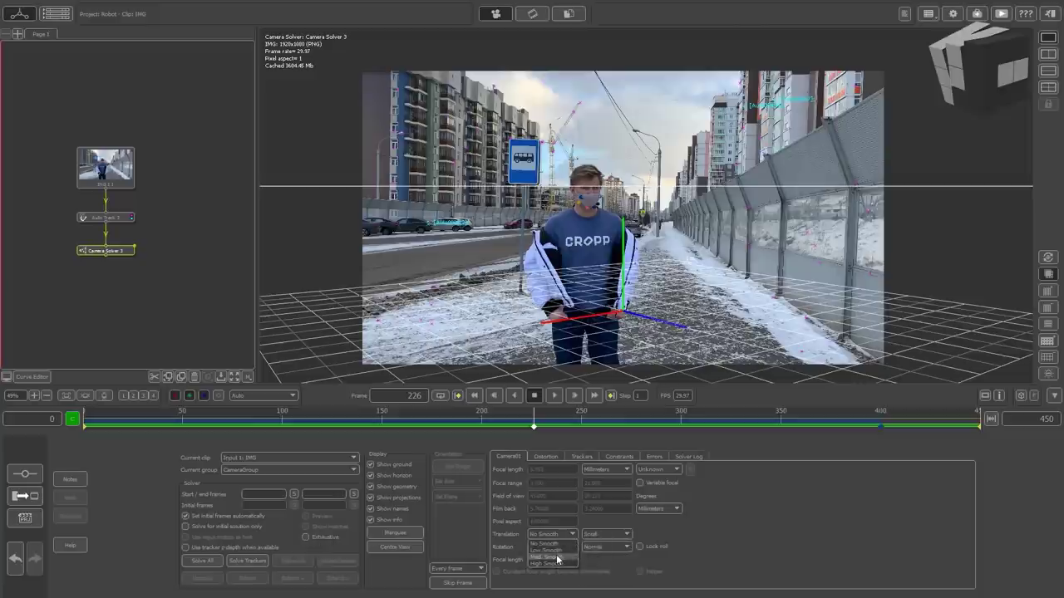
left_click(557, 559)
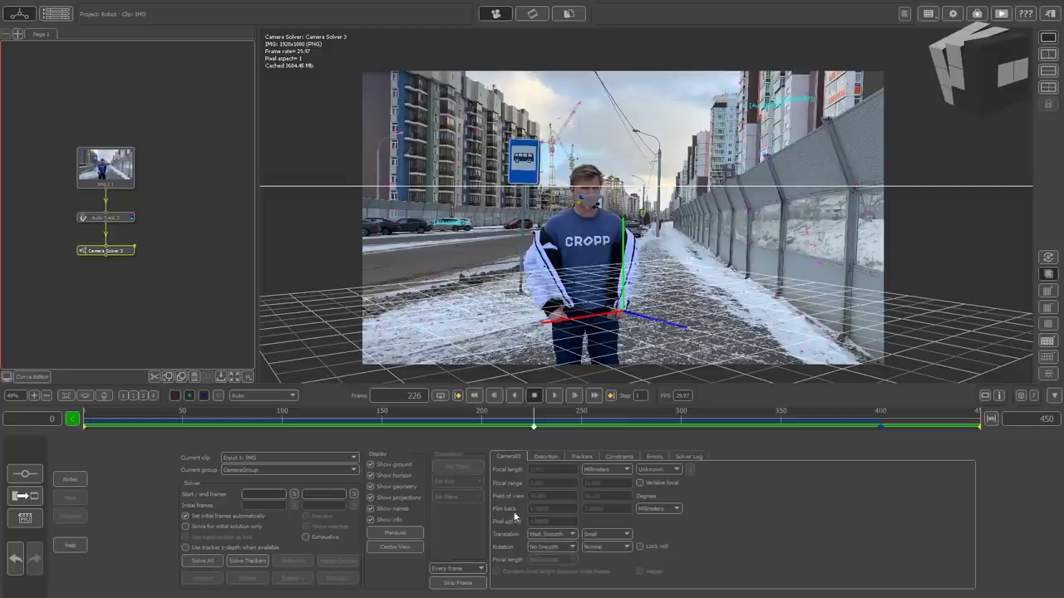
left_click(216, 560)
- Select the trackers with the largest solve errors in the Errors graph and deactivate them in the tracker list
left_click(657, 455)
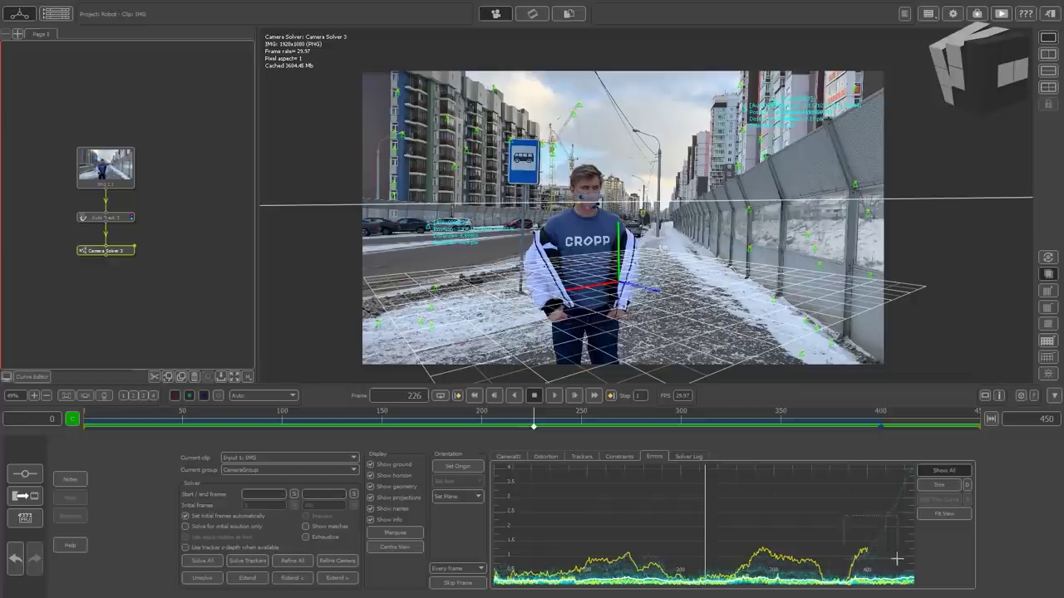
left_click(581, 457)
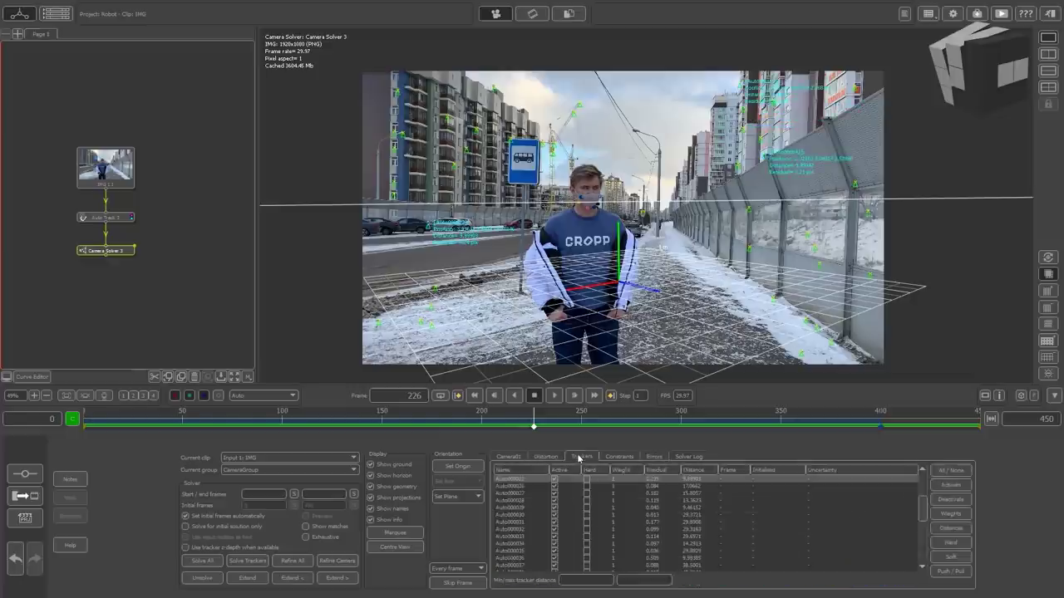
- Fit the Errors graph, deactivate the tracker with the highest error peaks and play back the solved clip
left_click(654, 457)
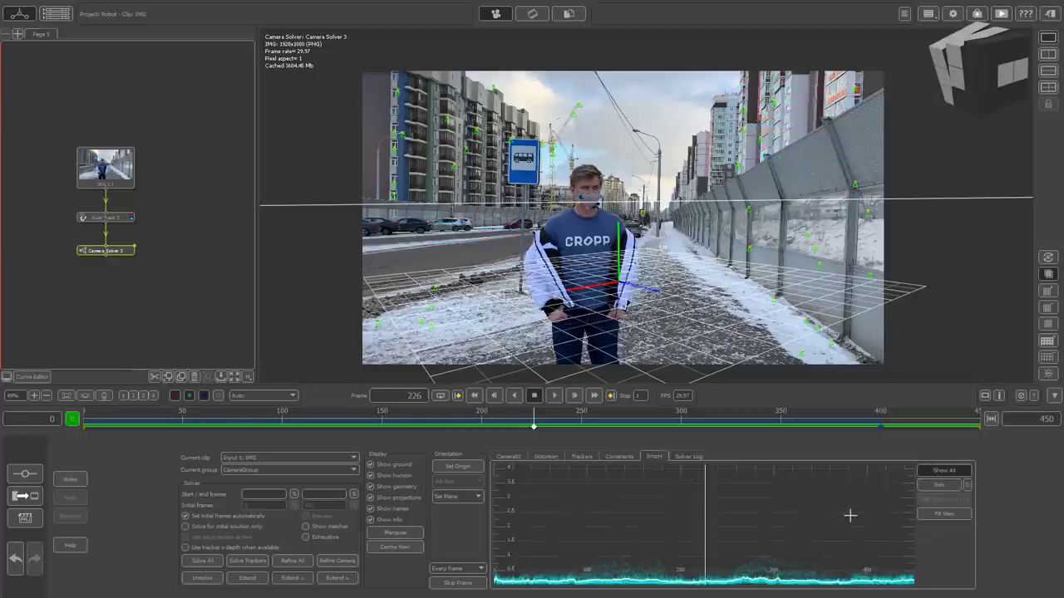
left_click(945, 514)
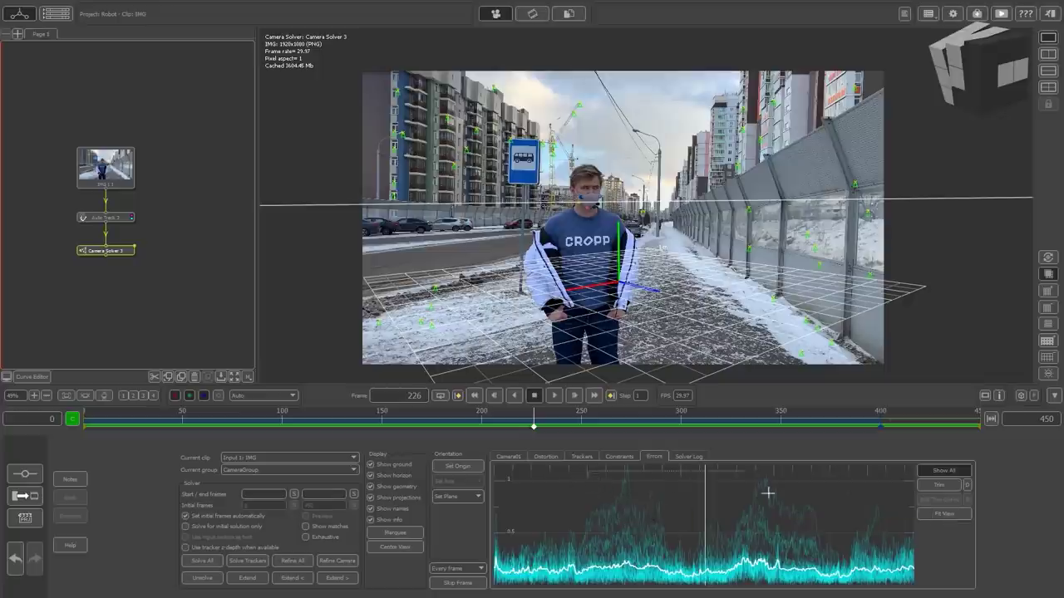
left_click(811, 497)
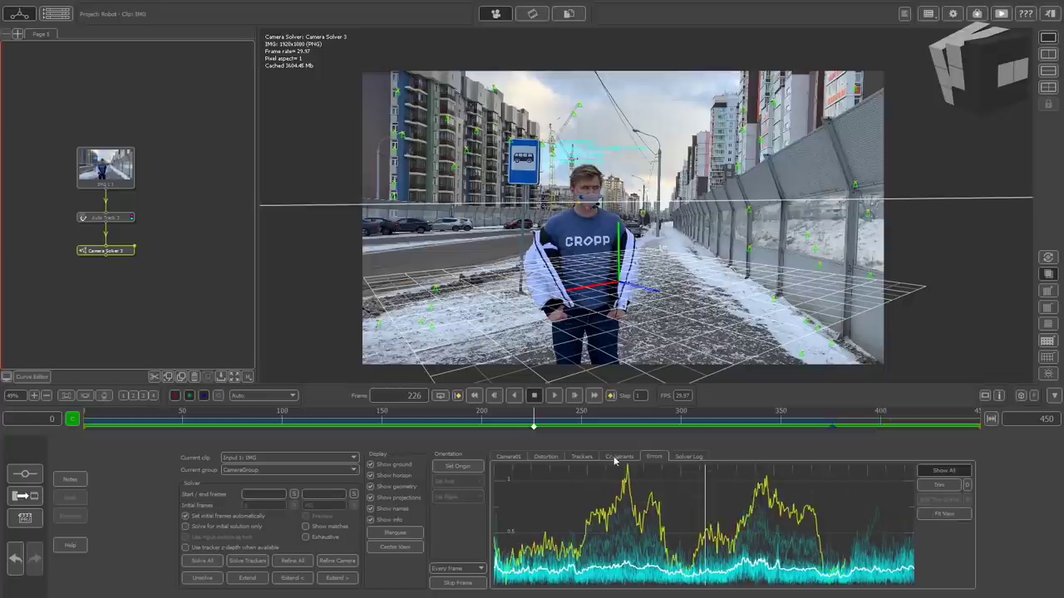
left_click(581, 456)
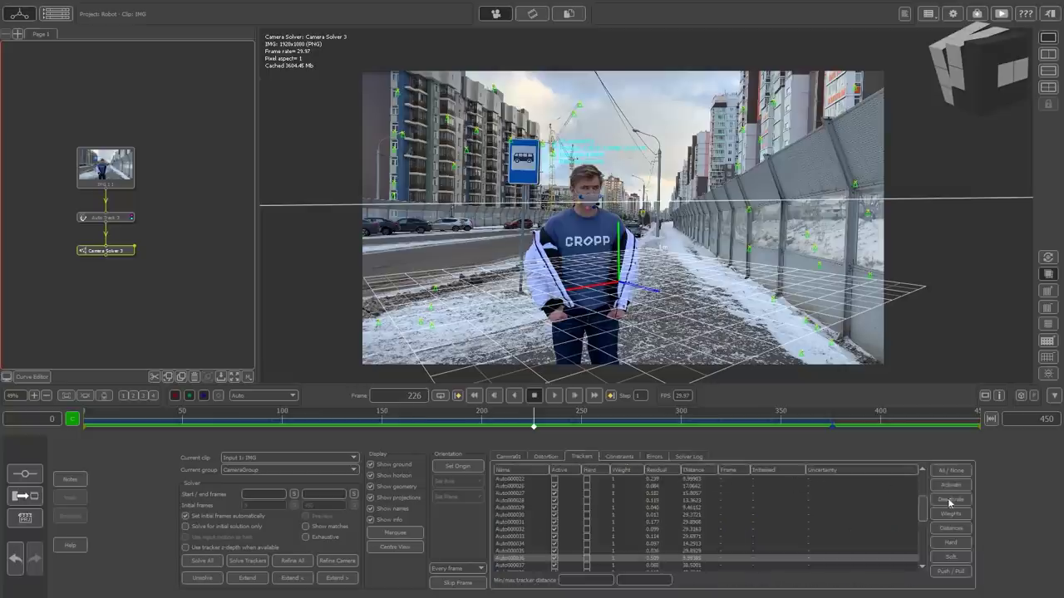
left_click(655, 457)
left_click(554, 396)
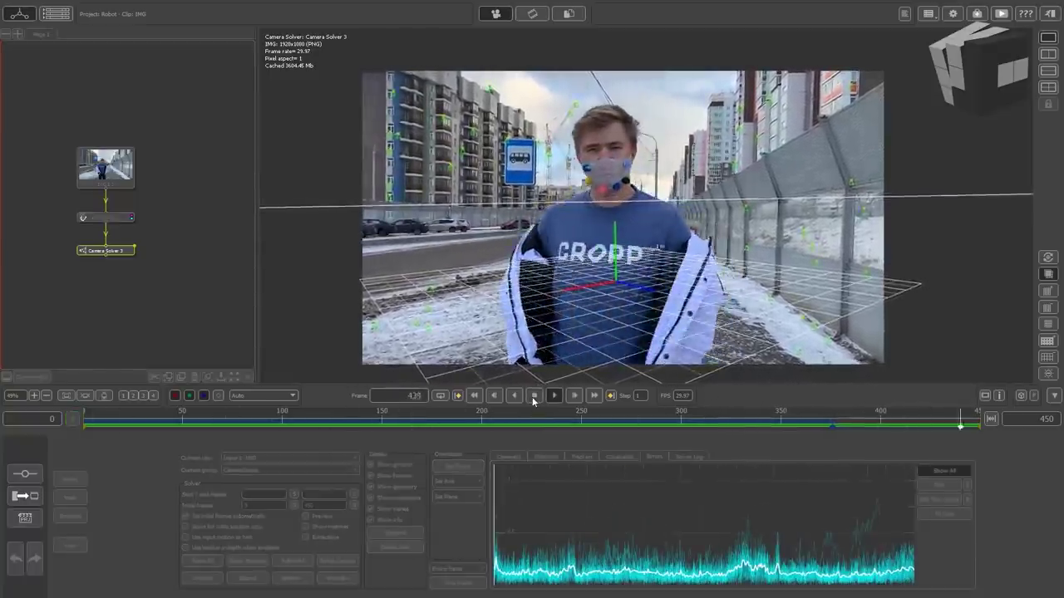
- Add a User Track node and connect it directly to the footage clip, beside the Auto Track node
right_click(111, 166)
left_click(213, 178)
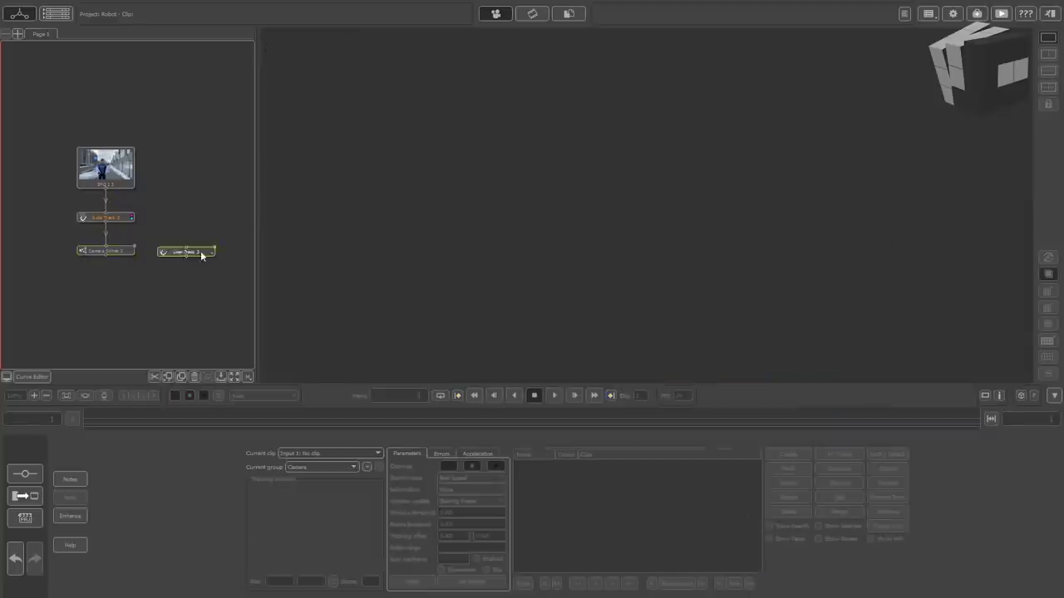
left_click_drag(105, 193, 189, 223)
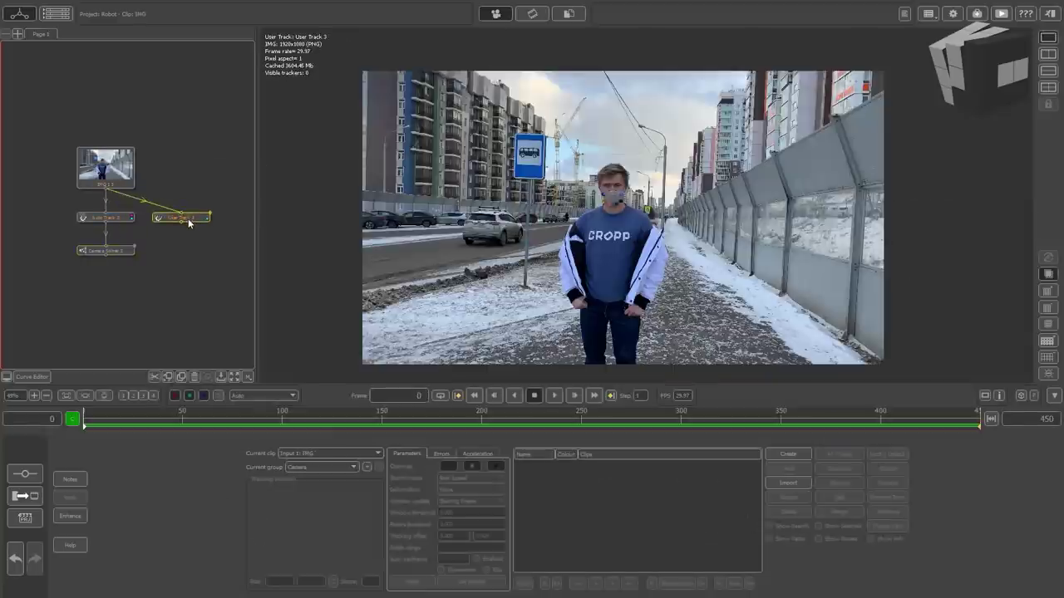
- Enhance the User Track footage with a Sharpen Radius of 5, raised contrast and slightly lowered brightness
scroll(620, 218, "up", 6)
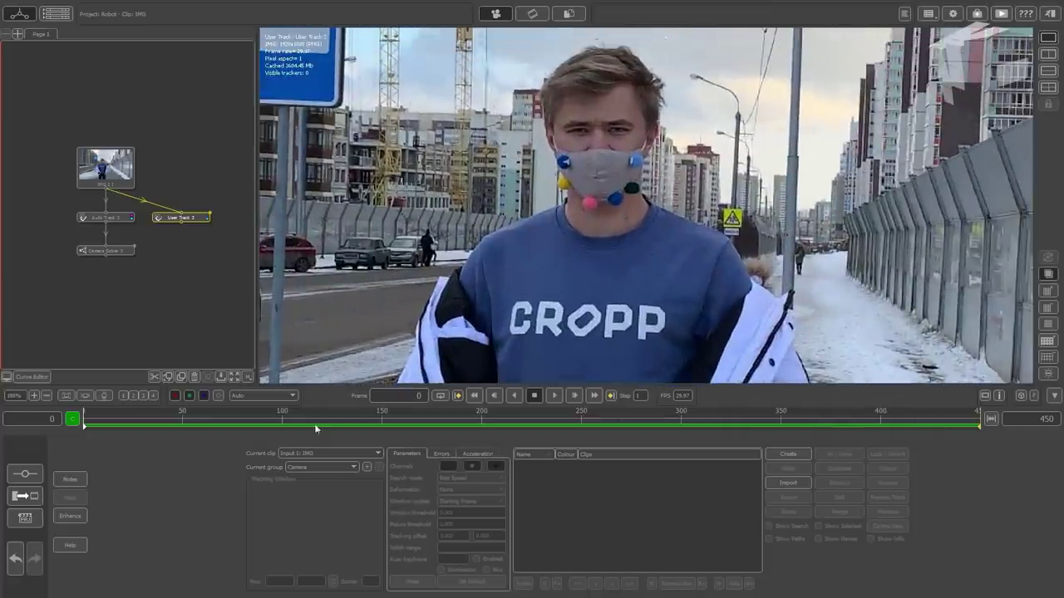
left_click(70, 515)
left_click(816, 459)
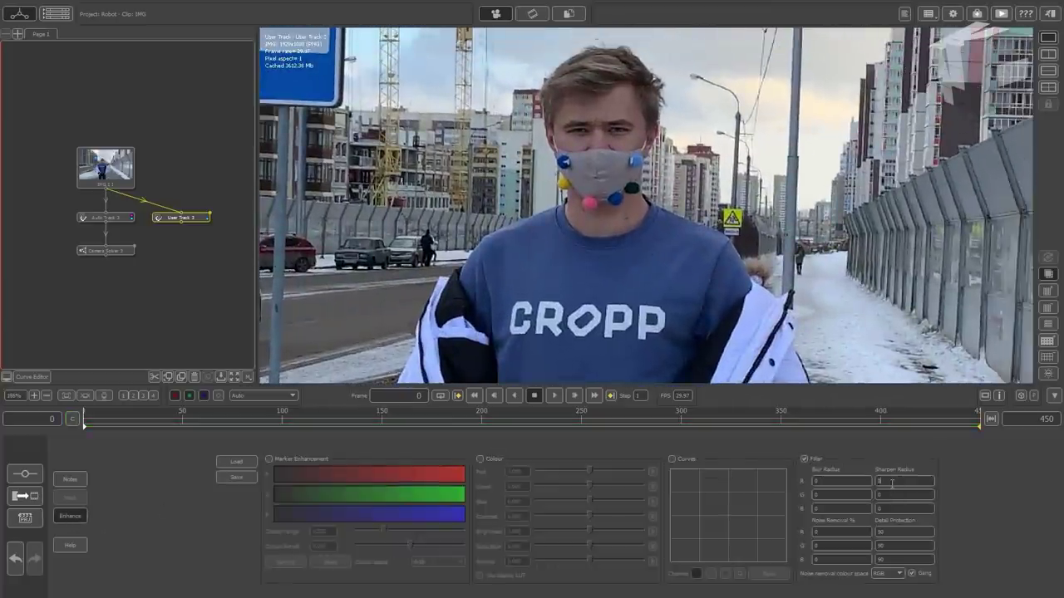
type("5")
left_click(482, 460)
mouse_move(591, 514)
left_mouse_down()
mouse_move(606, 516)
mouse_move(597, 516)
left_mouse_up()
left_click_drag(589, 529, 581, 527)
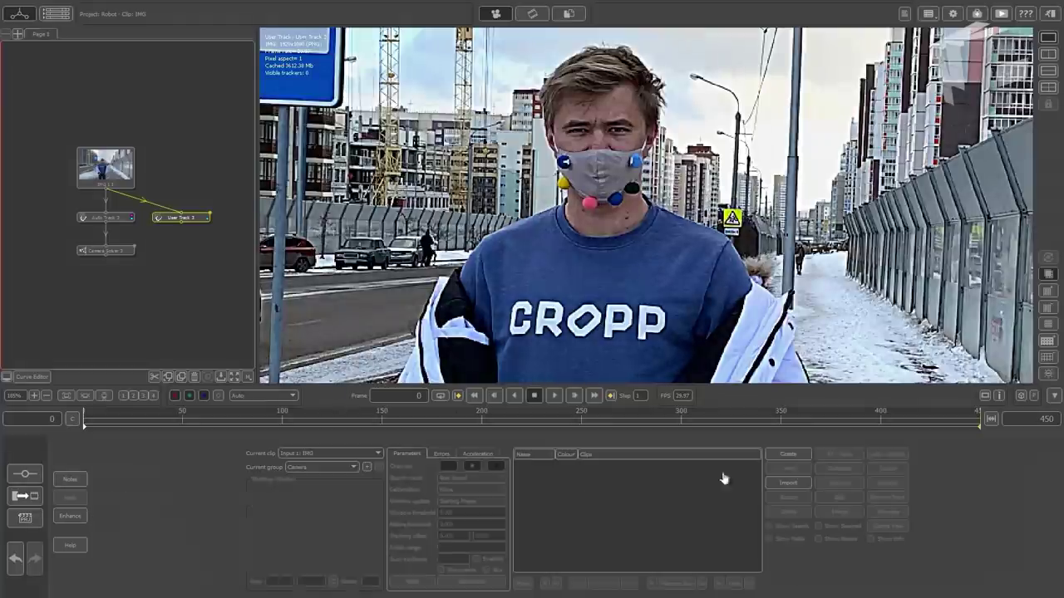
- Create a tracker on the dark blue ball at the mask's upper corner and shrink its window around the ball
left_click(787, 454)
left_click(565, 162)
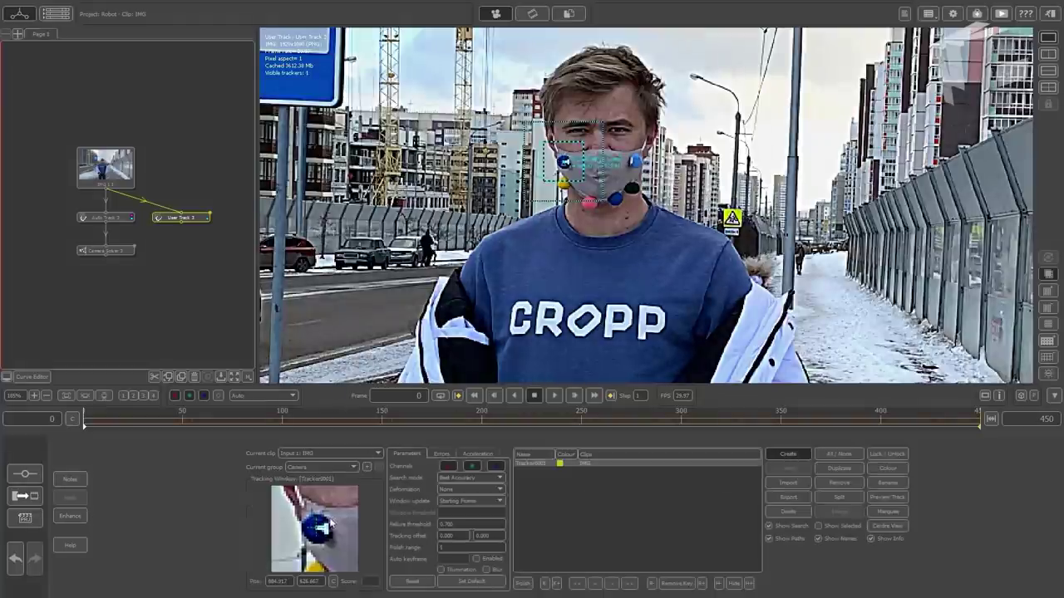
scroll(577, 180, "up", 6)
left_click_drag(570, 157, 554, 139)
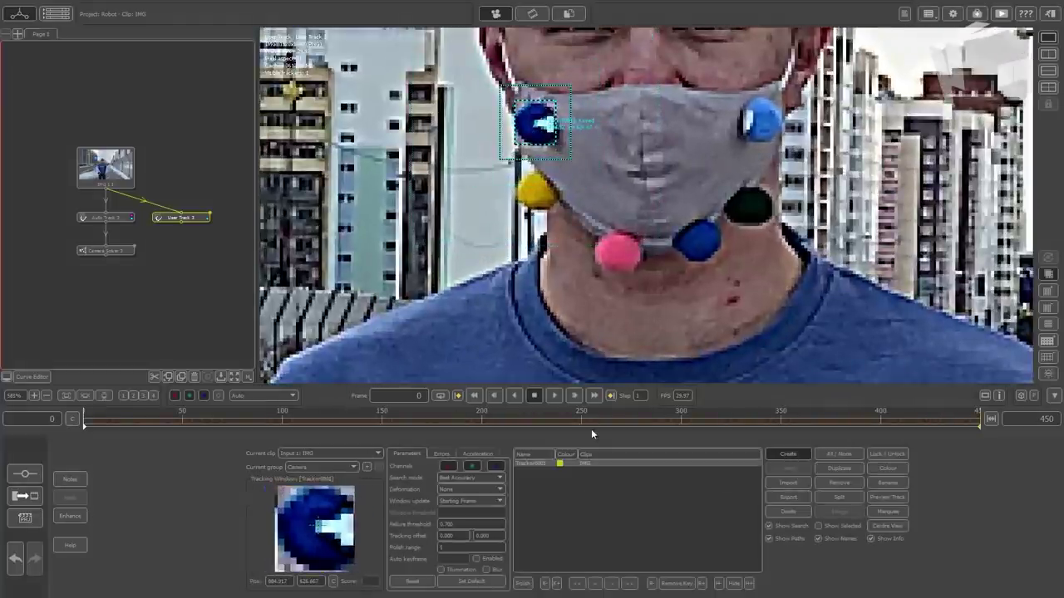
- Set the dark blue ball tracker's deformation to Rotate and Scale
left_click(488, 489)
left_click(488, 490)
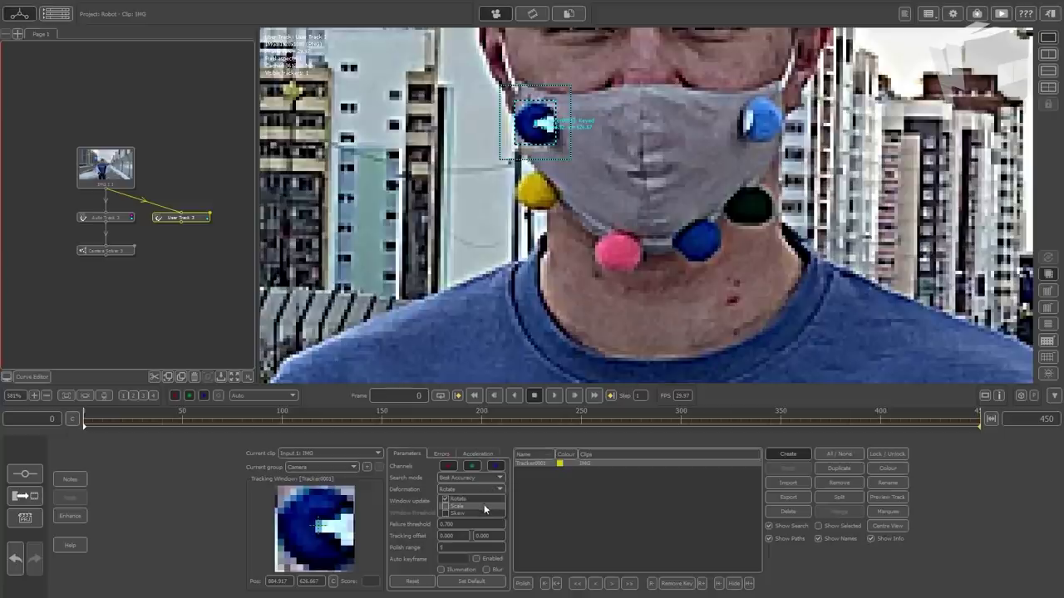
left_click(484, 505)
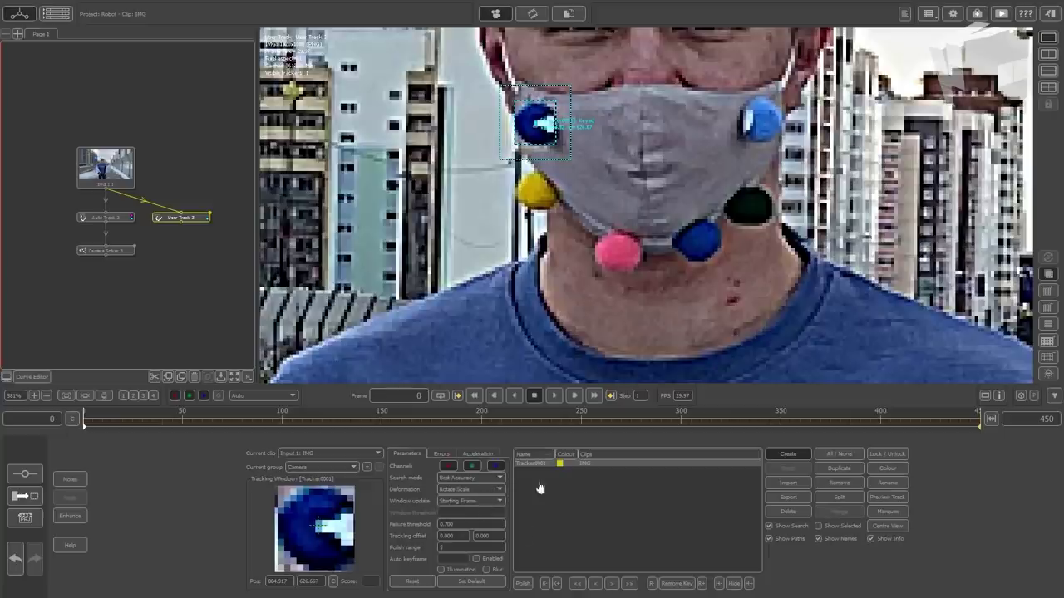
- Keep the view centred on the dark blue ball's tracker and track it forward through the clip
left_click(888, 525)
left_click(630, 583)
left_click(628, 583)
left_click(613, 583)
left_click(610, 584)
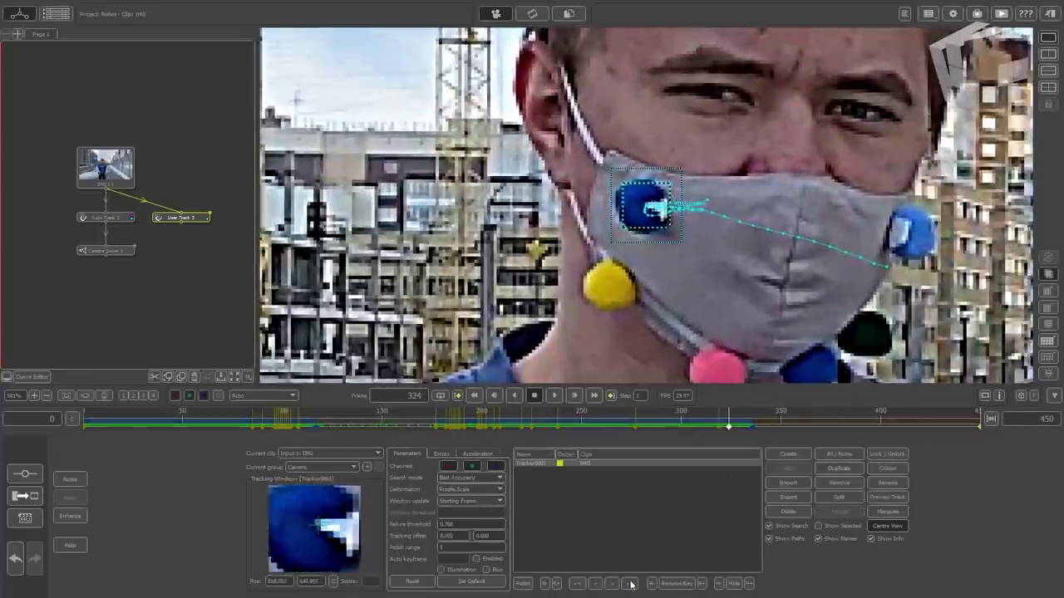
left_click(630, 584)
- Return to frame 0, create a second tracker on the light blue ball and track it forward to frame 450
left_click_drag(969, 427, 84, 419)
left_click(787, 454)
left_click(863, 204)
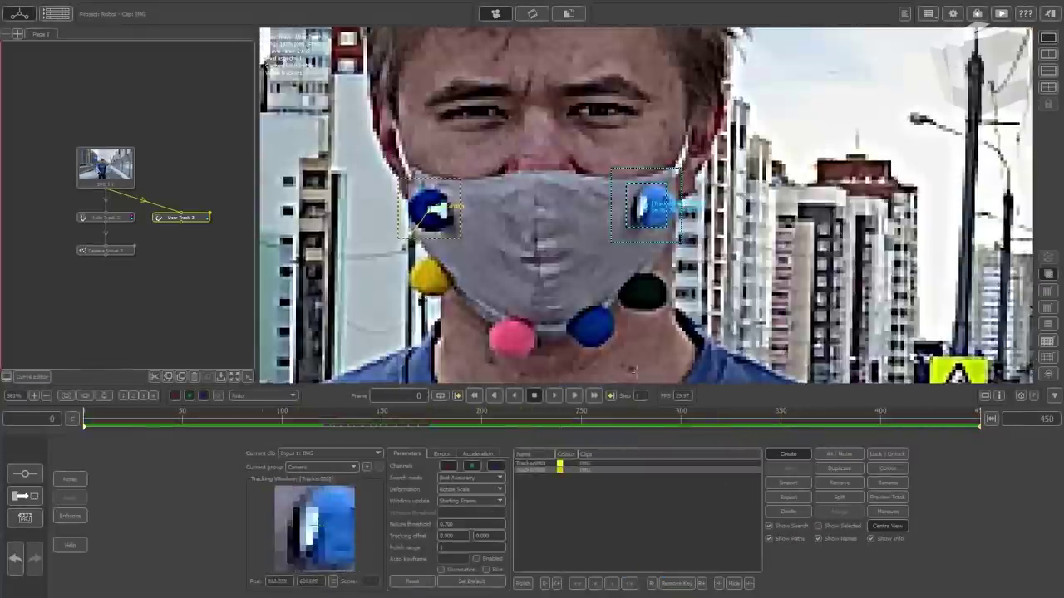
left_click(627, 583)
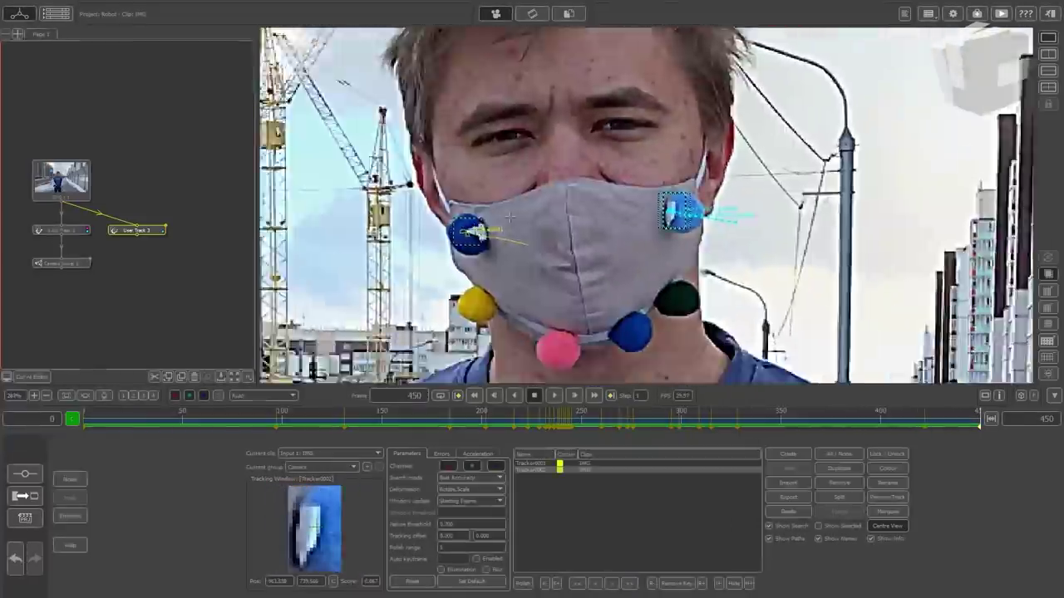
- Play back the clip to check the motion paths of the face and mask trackers
left_click(557, 395)
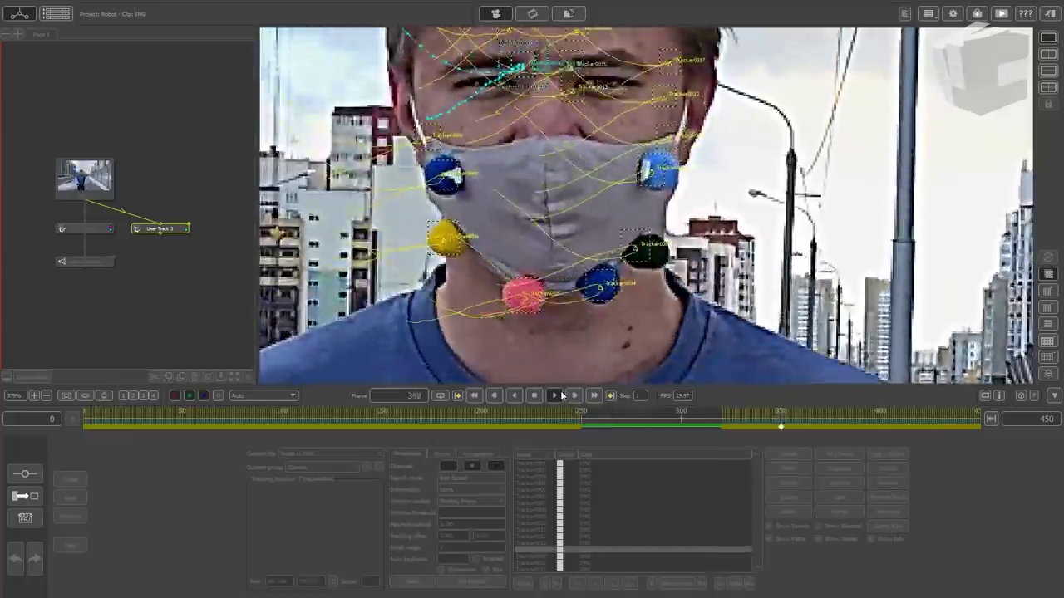
left_click(558, 394)
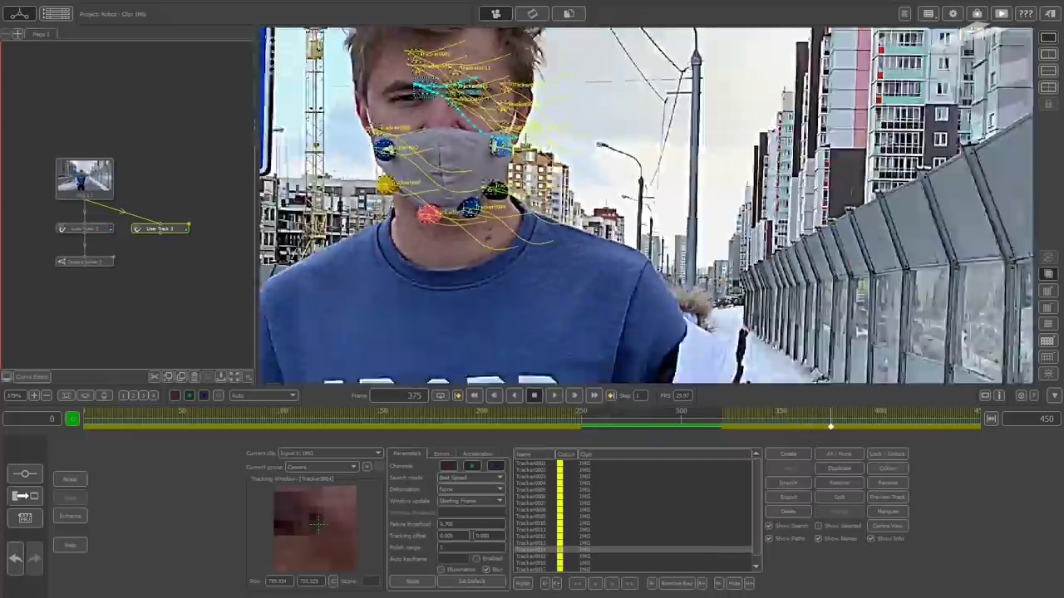
scroll(676, 317, "down", 4)
left_click(554, 395)
left_click(534, 394)
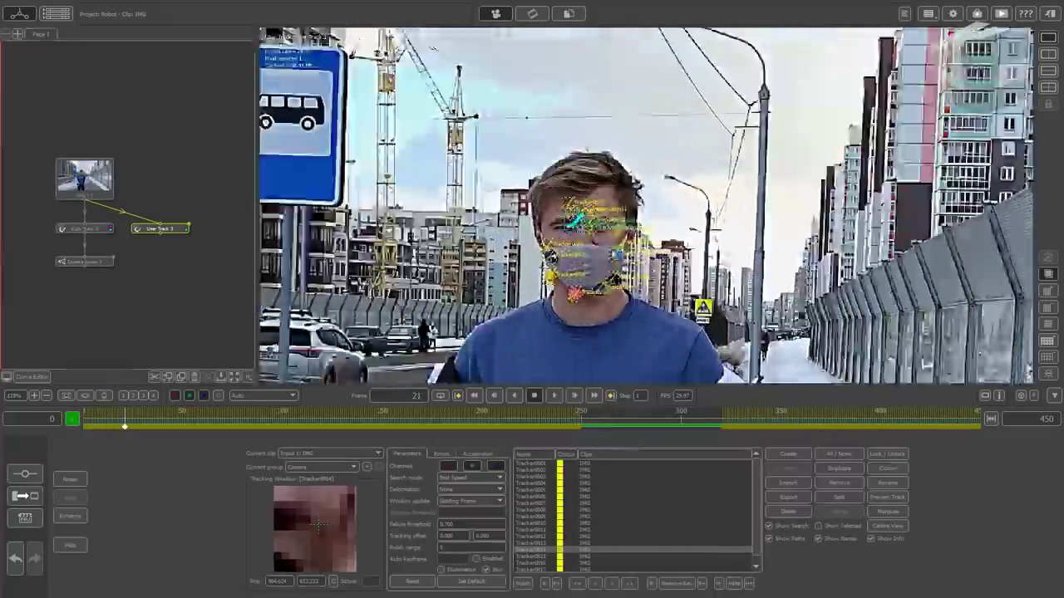
- Examine the individual face trackers up close around frame 58 and through the tracker list
scroll(611, 247, "up", 12)
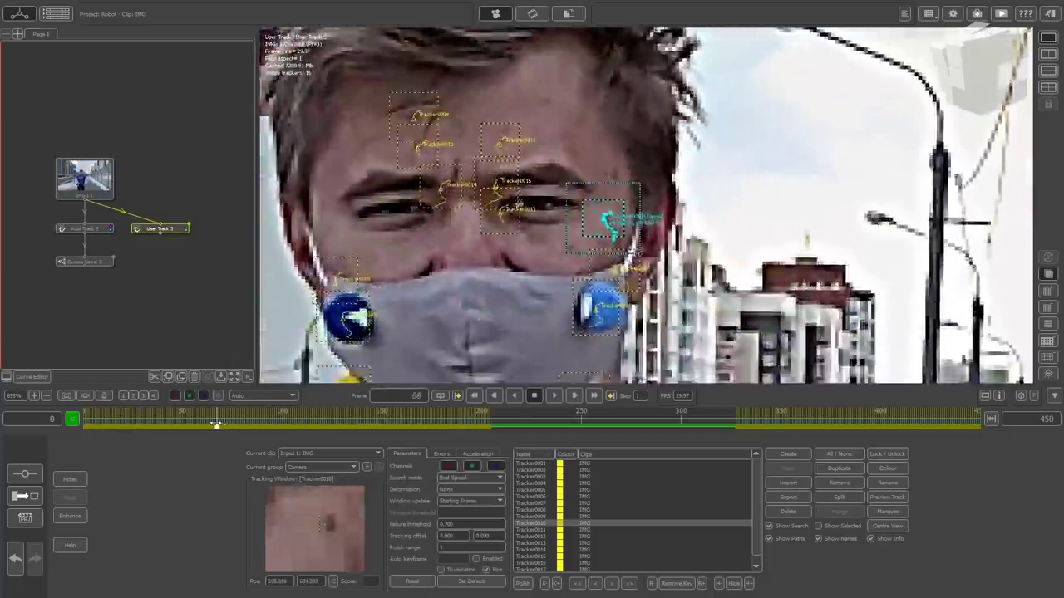
left_click_drag(216, 423, 198, 423)
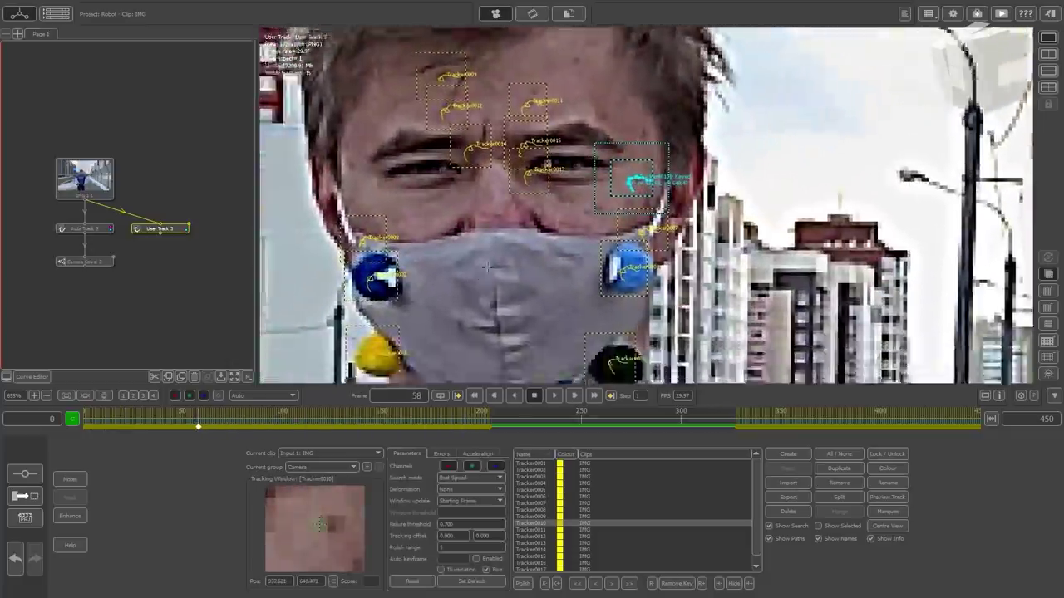
middle_click_drag(518, 271, 589, 292)
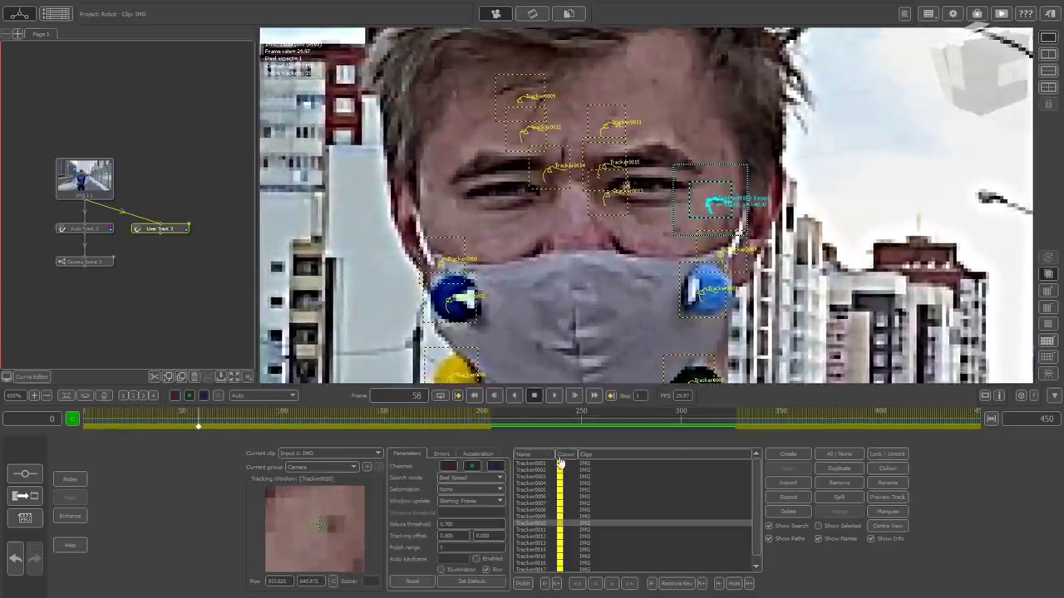
scroll(568, 548, "down", 1)
left_click(570, 556)
left_click(573, 423)
scroll(511, 291, "down", 2)
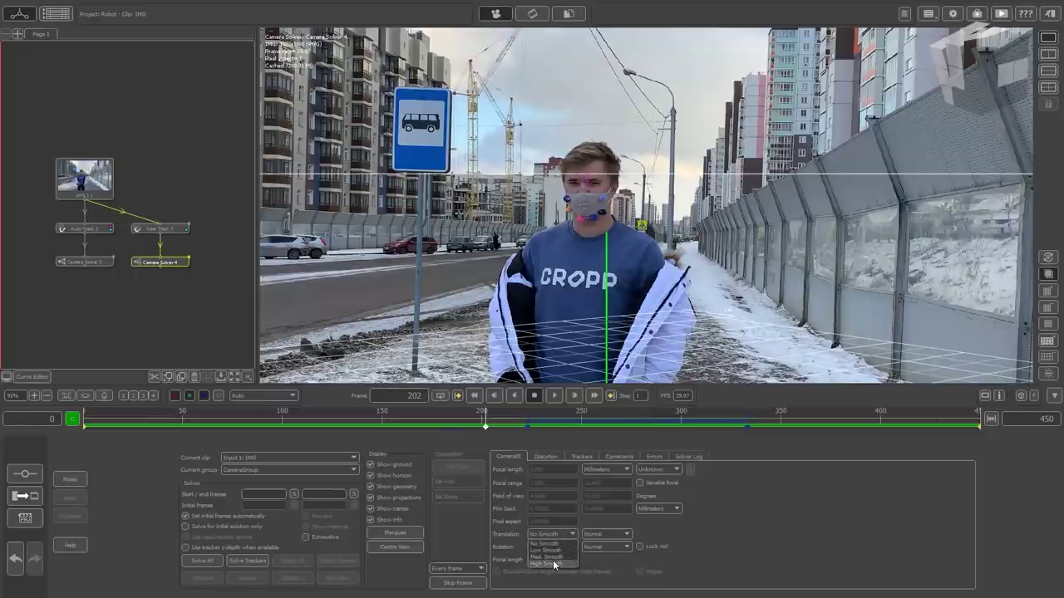
- Set translation and rotation to High Smooth in the User Track's Camera Solver, enable Exhaustive and mark the focal length as Known
left_click(555, 564)
left_click(551, 547)
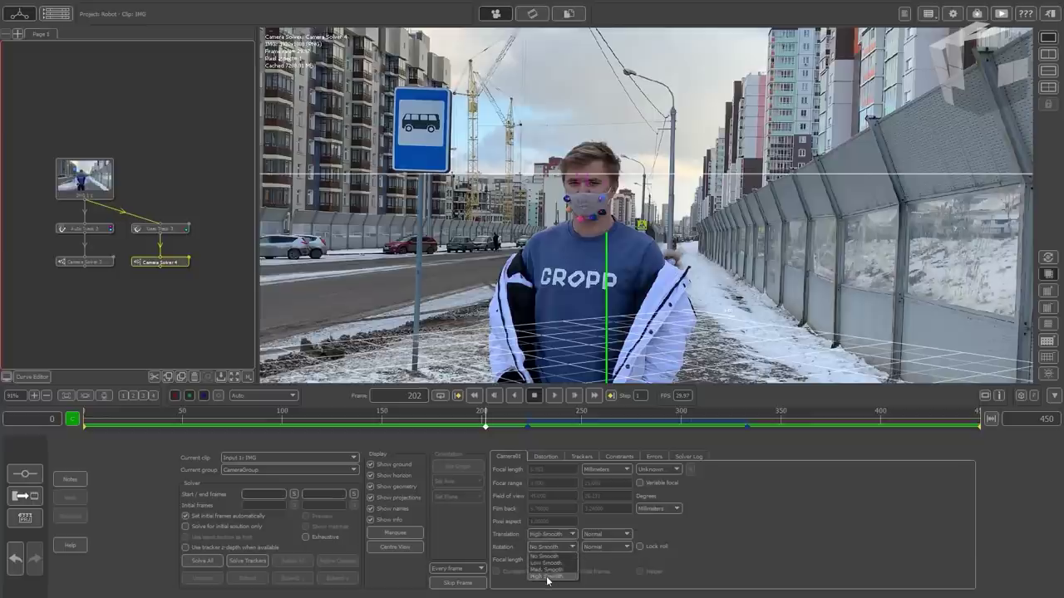
left_click(547, 581)
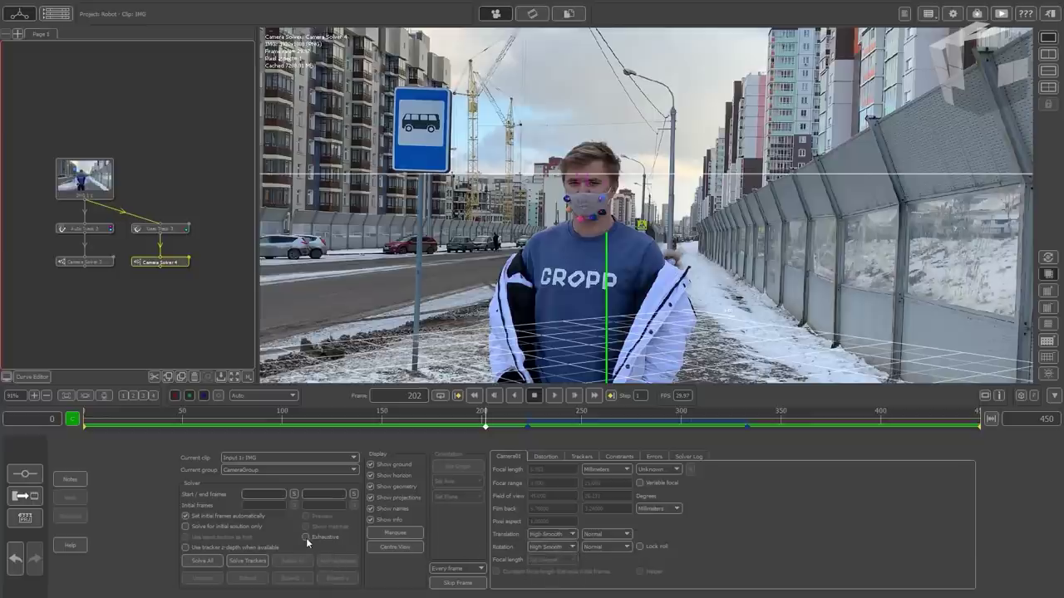
left_click(652, 470)
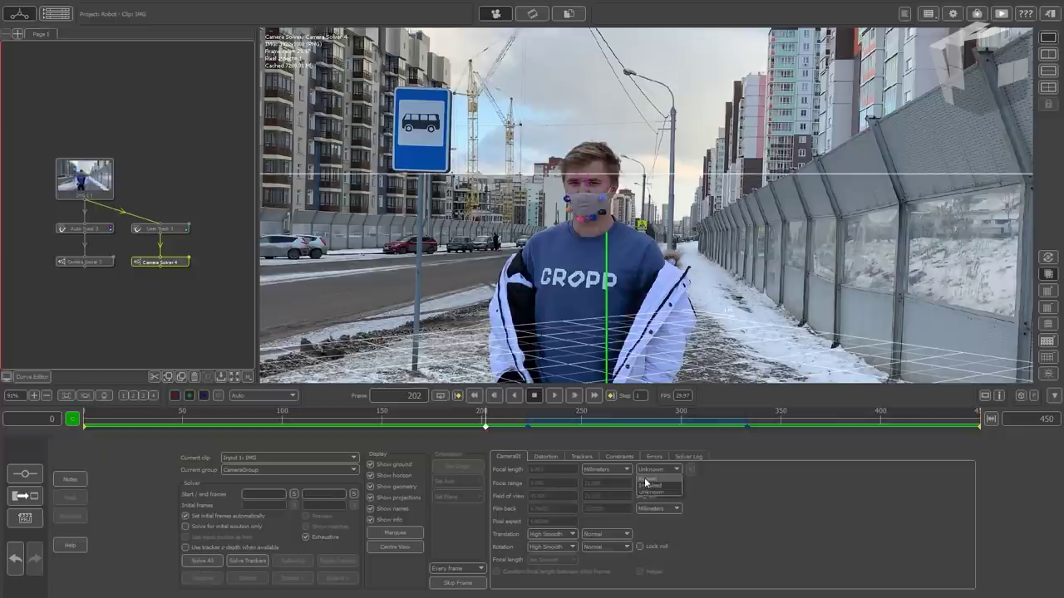
left_click(646, 483)
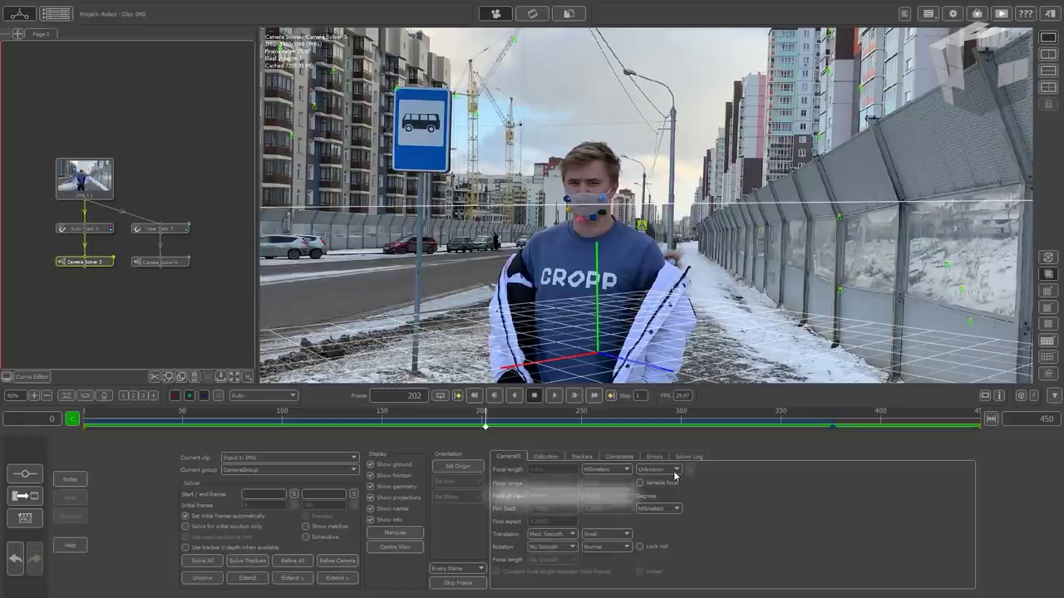
- Set the horizontal field of view to 66.102 degrees in the User Track's Camera Solver and solve all
left_click(161, 263)
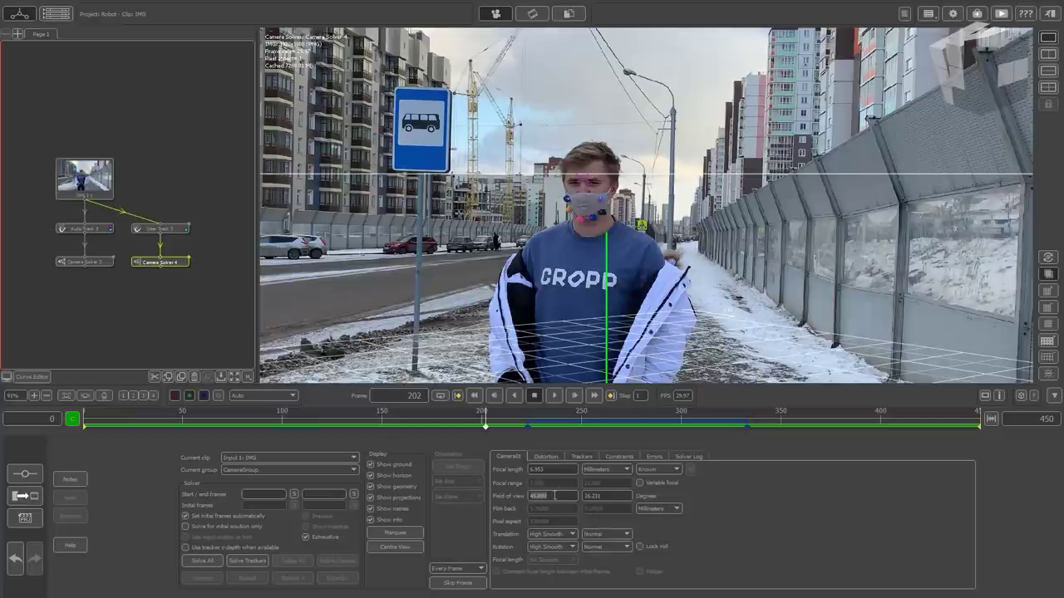
left_click(555, 495)
type("66.102")
key("Return")
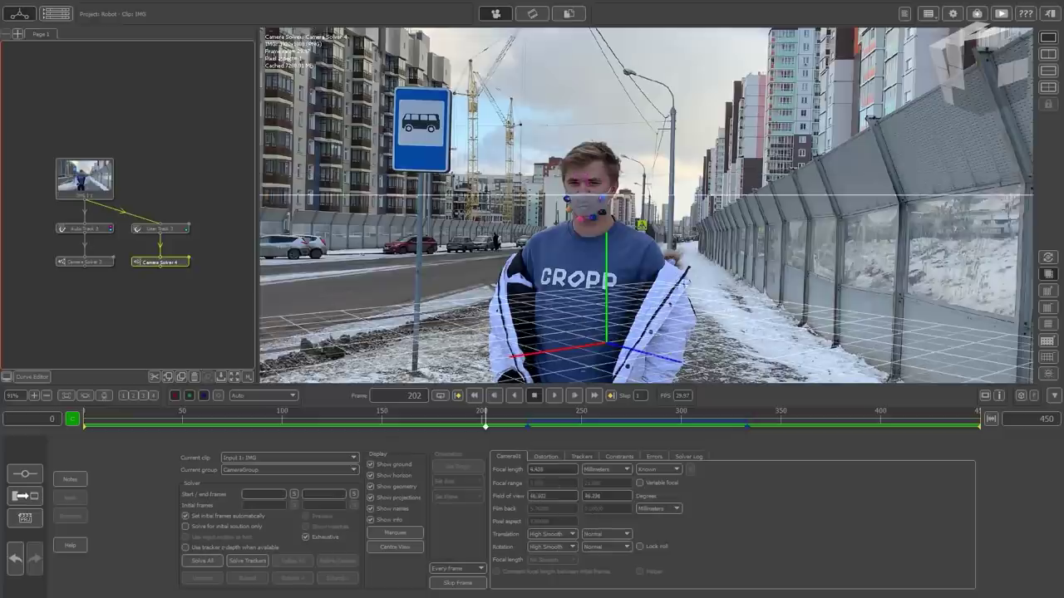
left_click(197, 561)
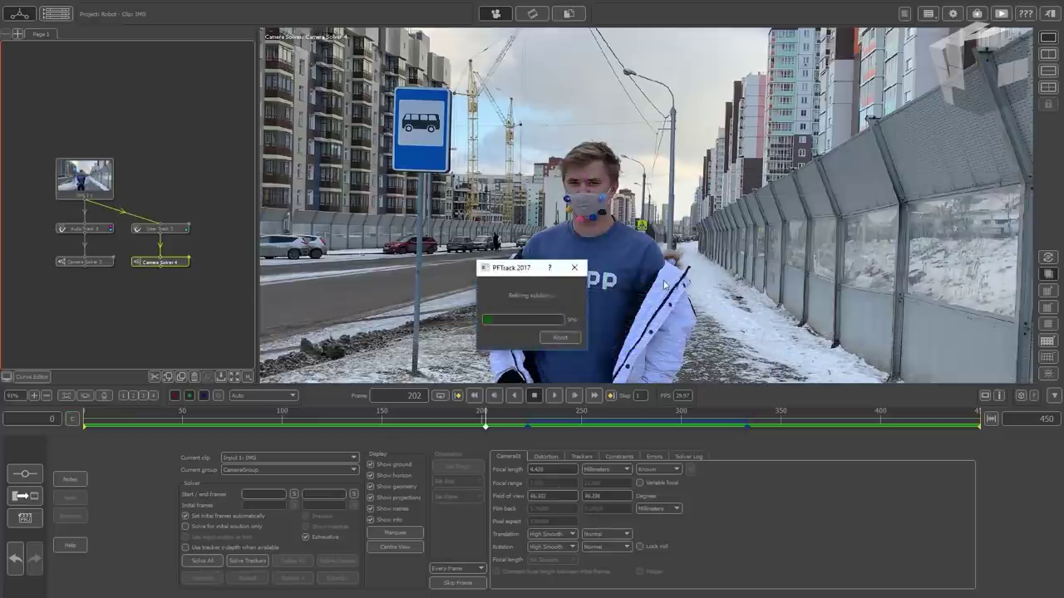
- Show a 3D view beside the footage and scrub back to frame 25 to inspect the solved camera path
left_click(1048, 54)
left_click_drag(835, 229, 696, 278)
mouse_move(520, 422)
left_mouse_down()
mouse_move(573, 418)
mouse_move(499, 423)
mouse_move(546, 424)
mouse_move(356, 397)
mouse_move(191, 344)
mouse_move(169, 432)
mouse_move(85, 419)
mouse_move(277, 426)
left_mouse_up()
left_click_drag(267, 428, 132, 431)
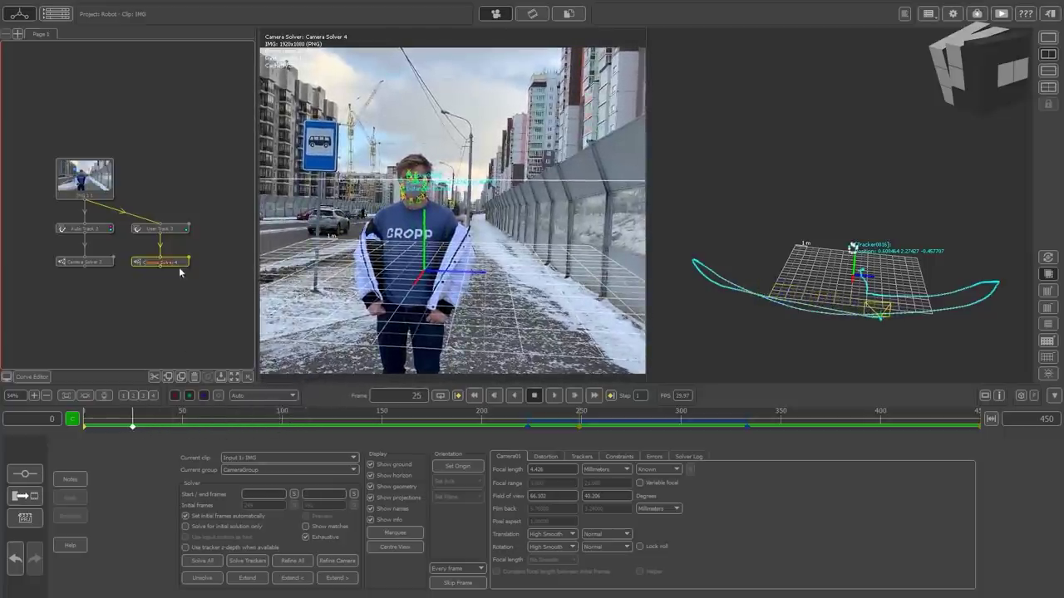
- Move the second Camera Solver node down and add an Auto Track node connected after the User Track node
left_click_drag(177, 264, 174, 298)
right_click(175, 236)
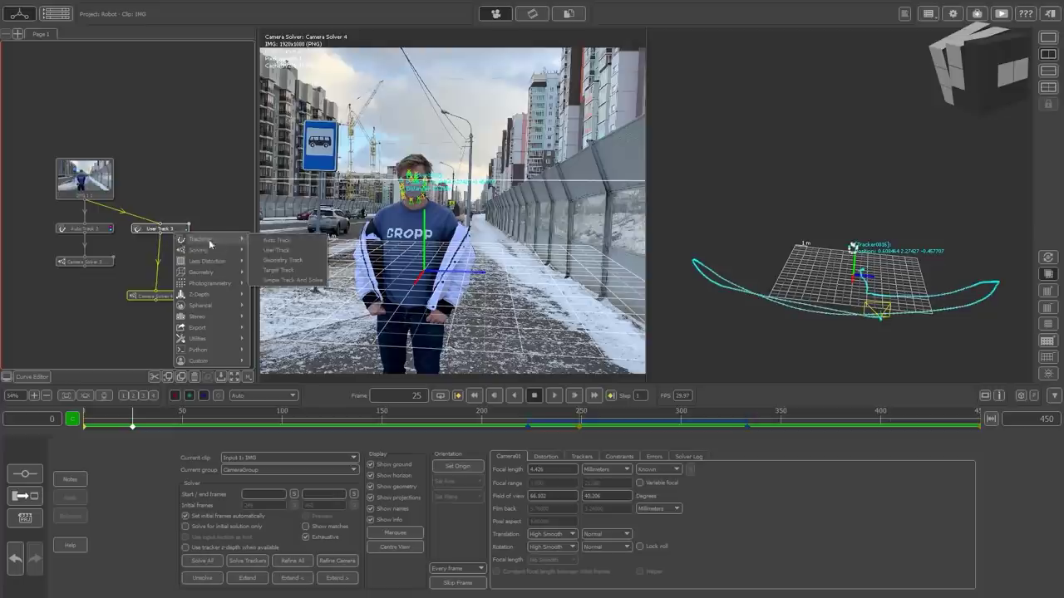
left_click(287, 251)
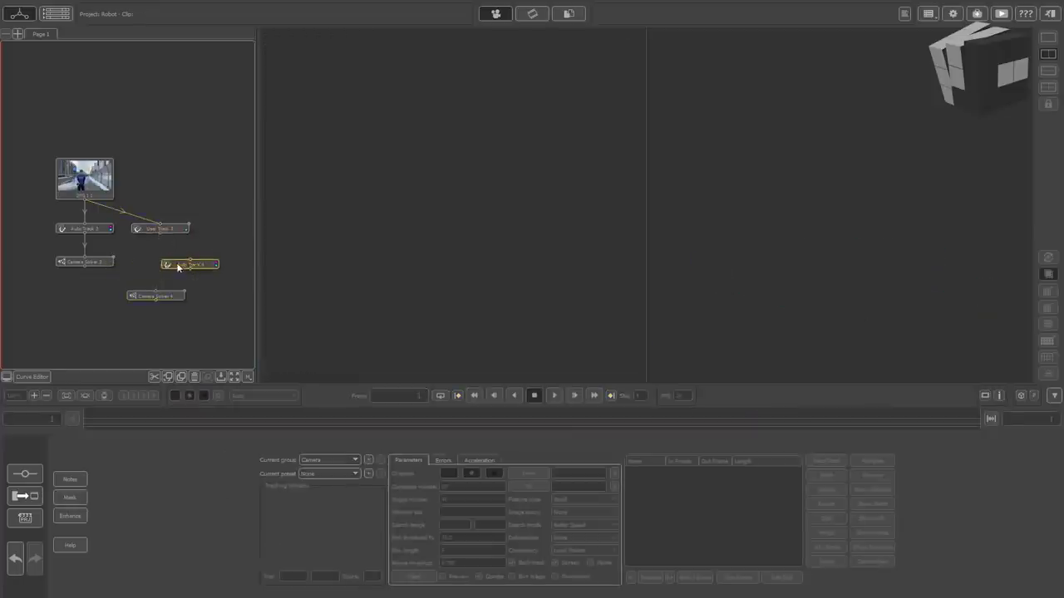
left_click_drag(177, 267, 158, 255)
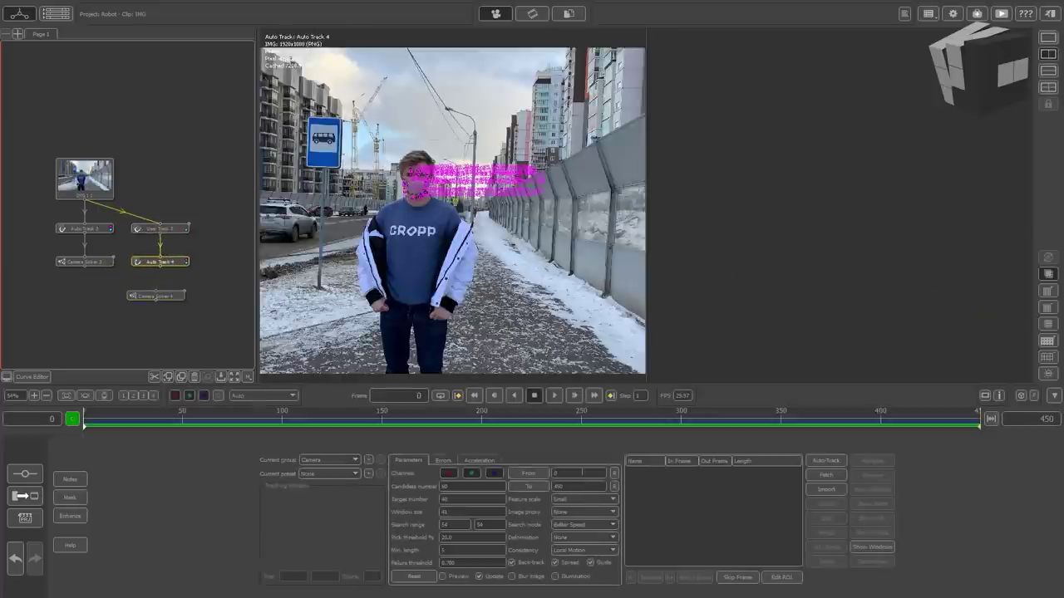
- Activate the existing mask around the CROPP logo on the shirt for the new Auto Track node and auto-track that area
left_click(70, 497)
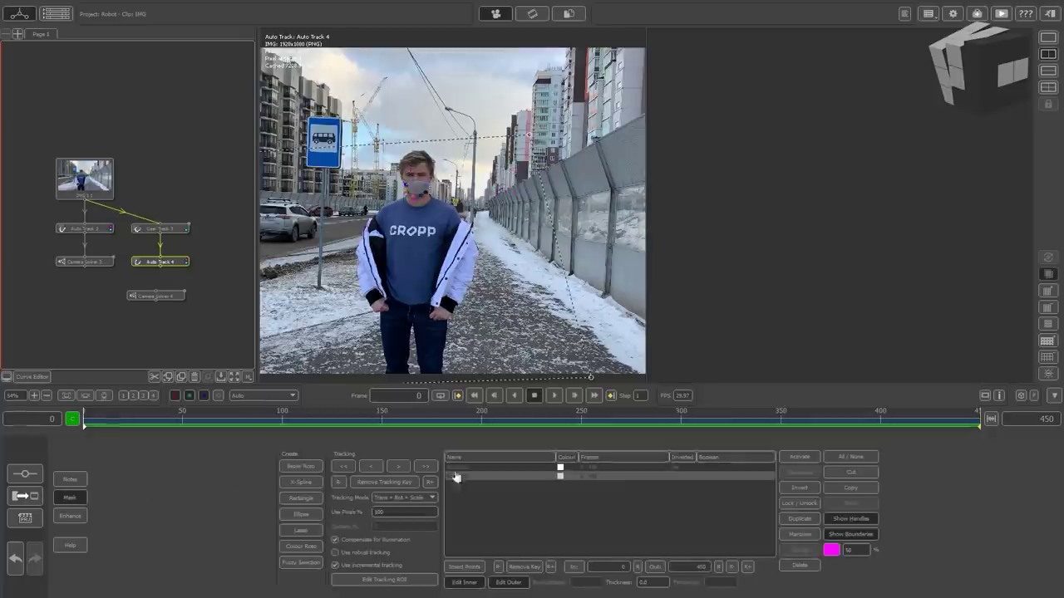
left_click(562, 468)
left_click(794, 459)
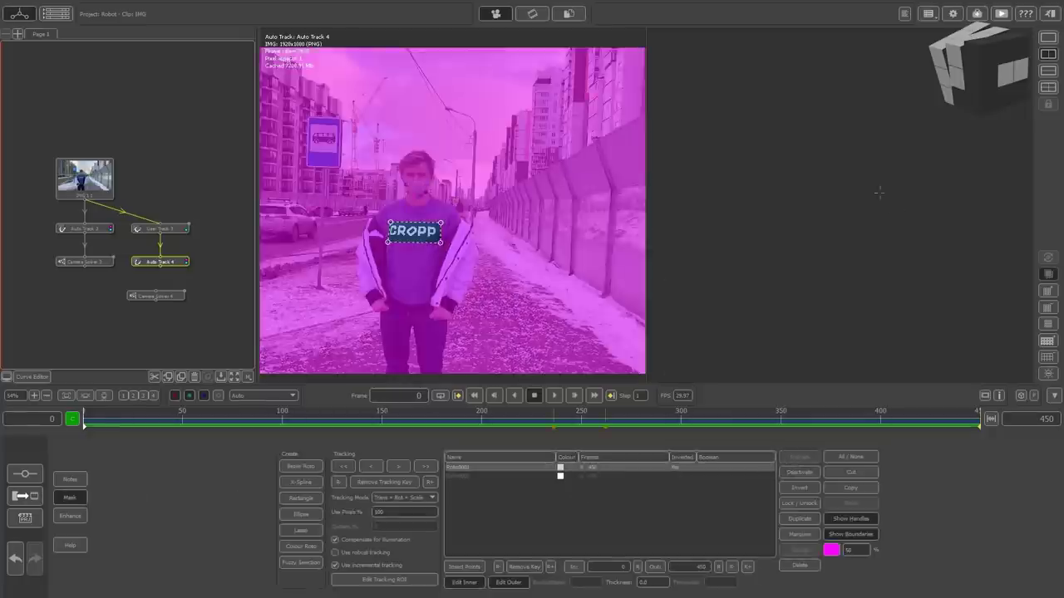
left_click(1048, 37)
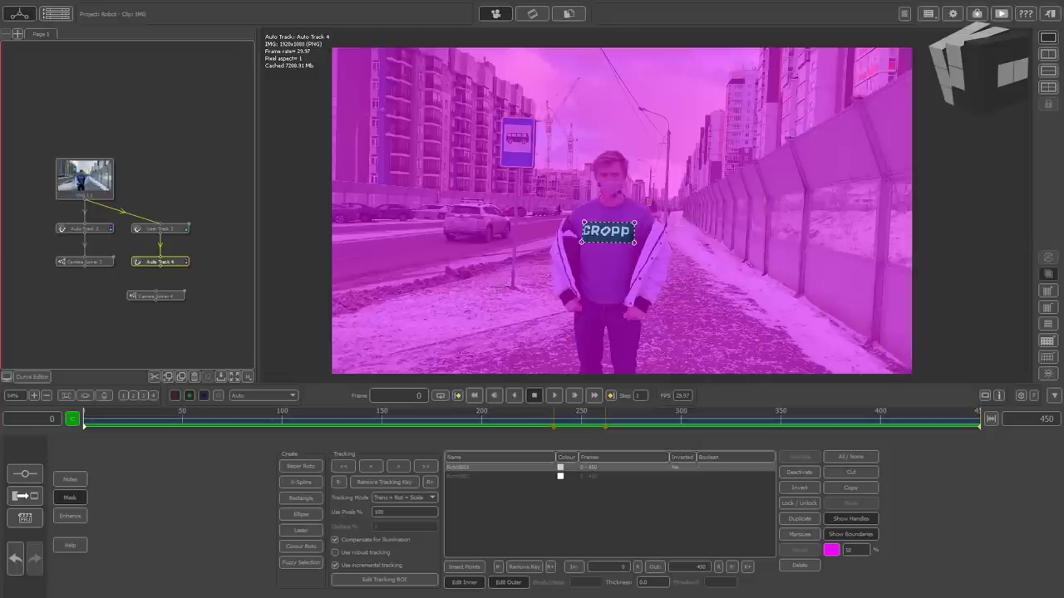
left_click(69, 501)
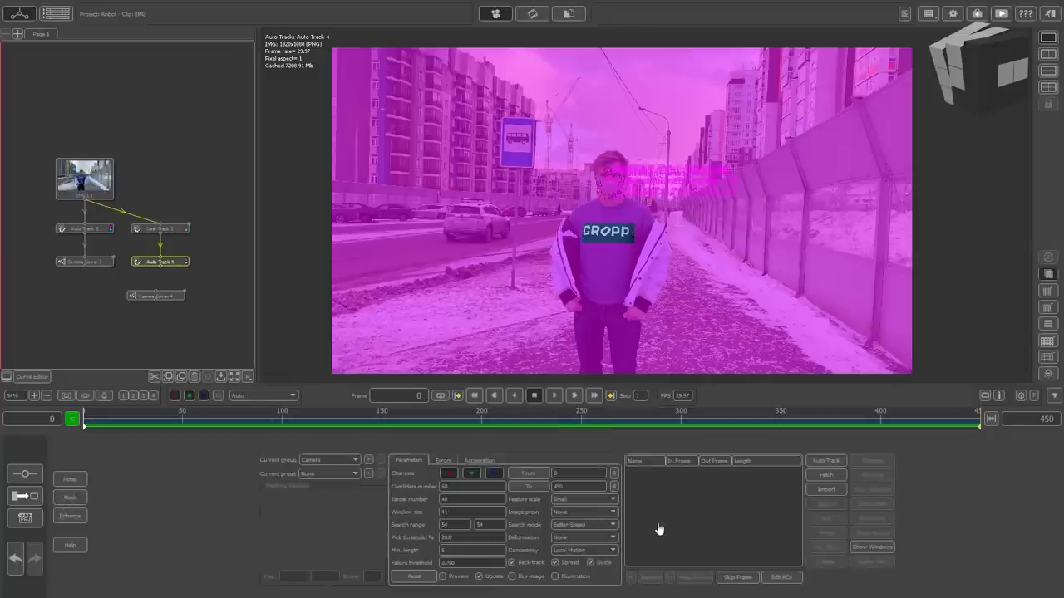
left_click(832, 462)
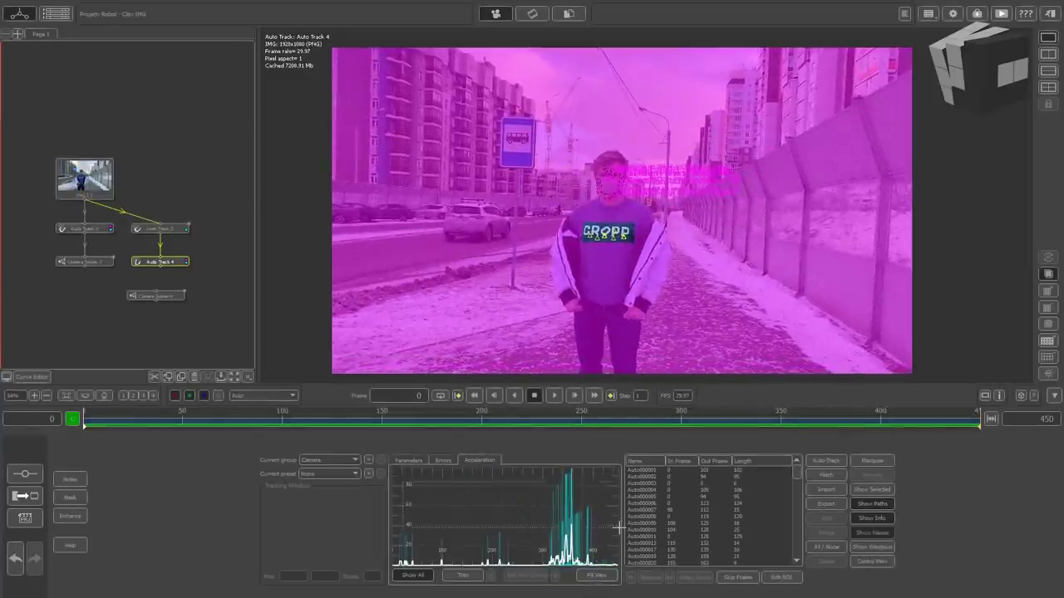
- Delete the auto trackers that cause spikes in the Acceleration graph, refitting the graph until only smooth curves remain
left_click_drag(619, 527, 574, 565)
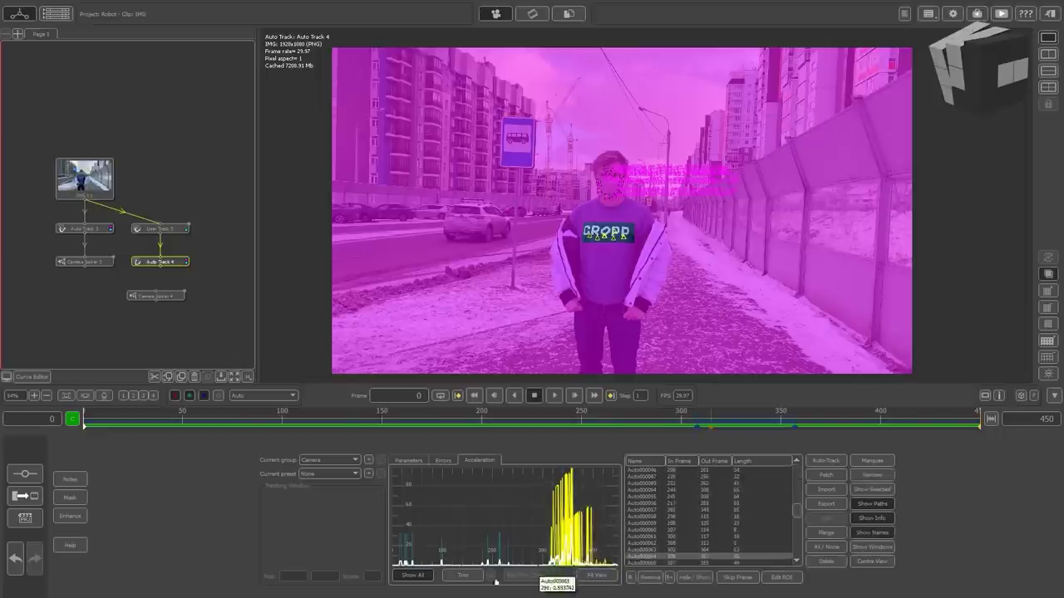
left_click(825, 562)
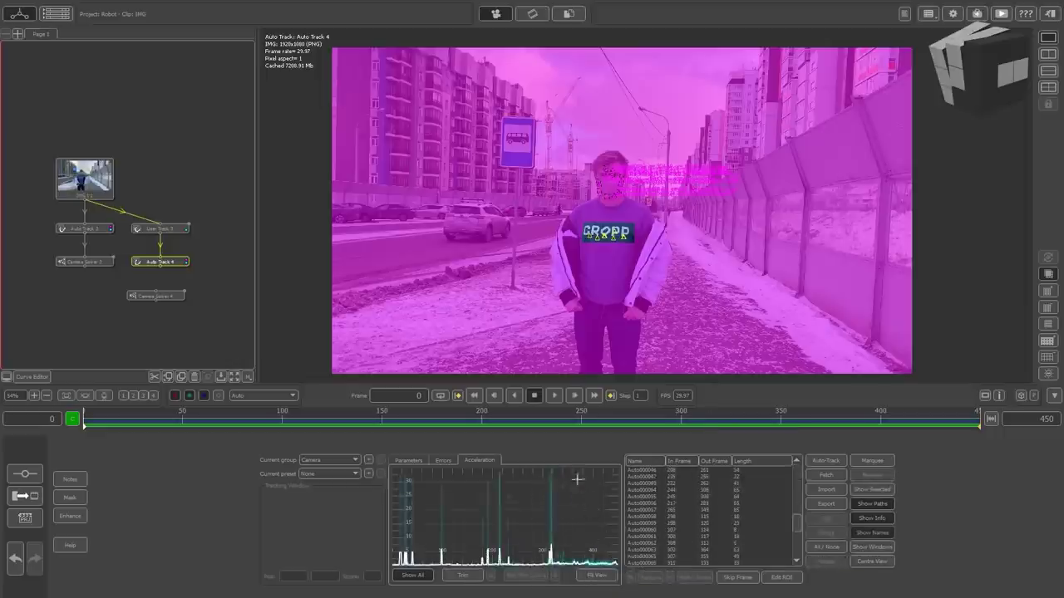
left_click_drag(571, 474, 384, 521)
left_click(825, 562)
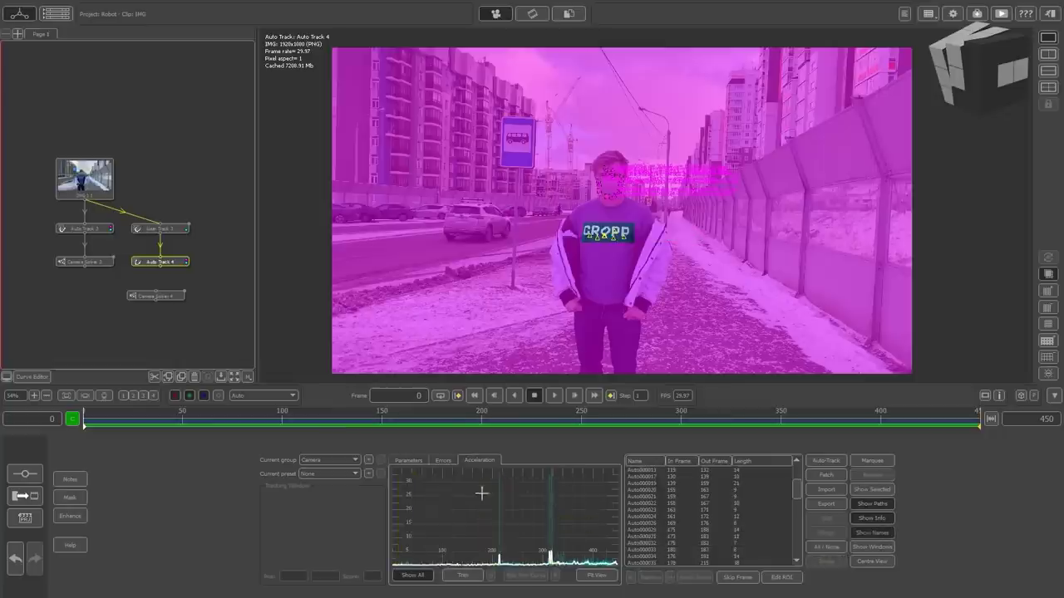
left_click_drag(564, 473, 479, 532)
left_click(819, 563)
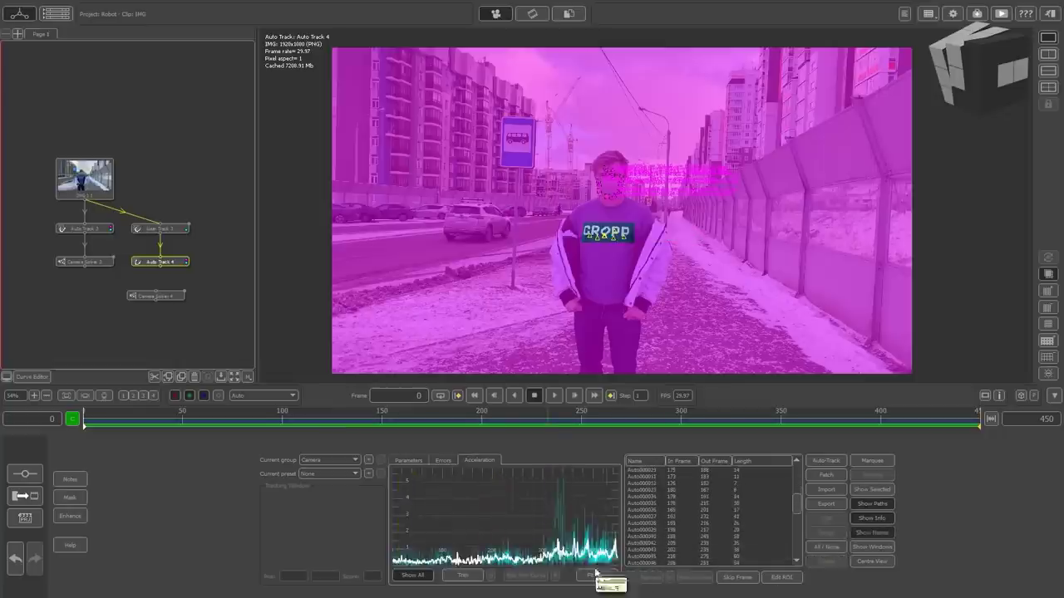
left_click_drag(530, 471, 619, 499)
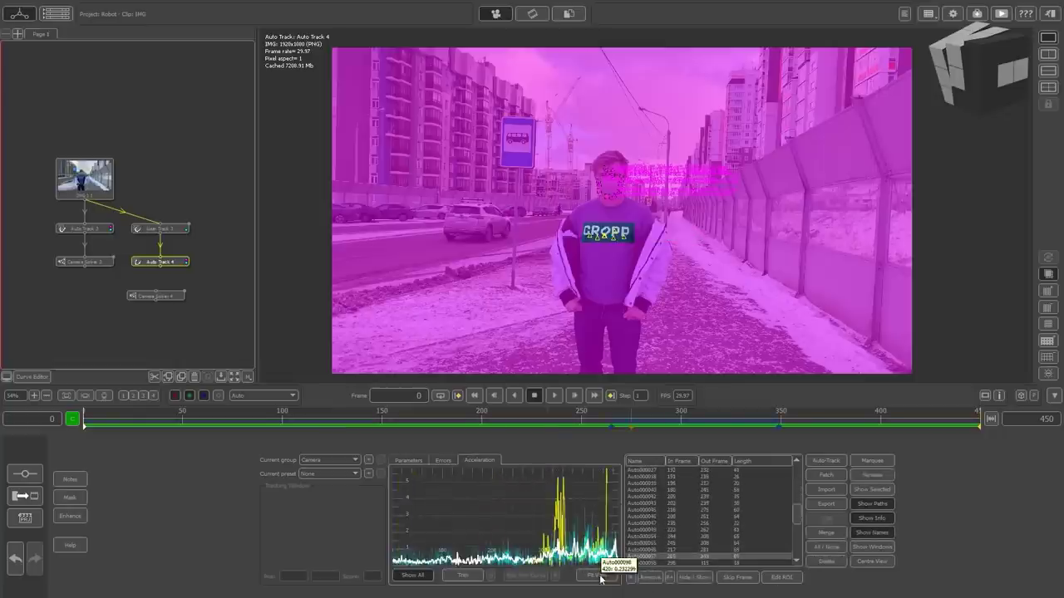
key("Delete")
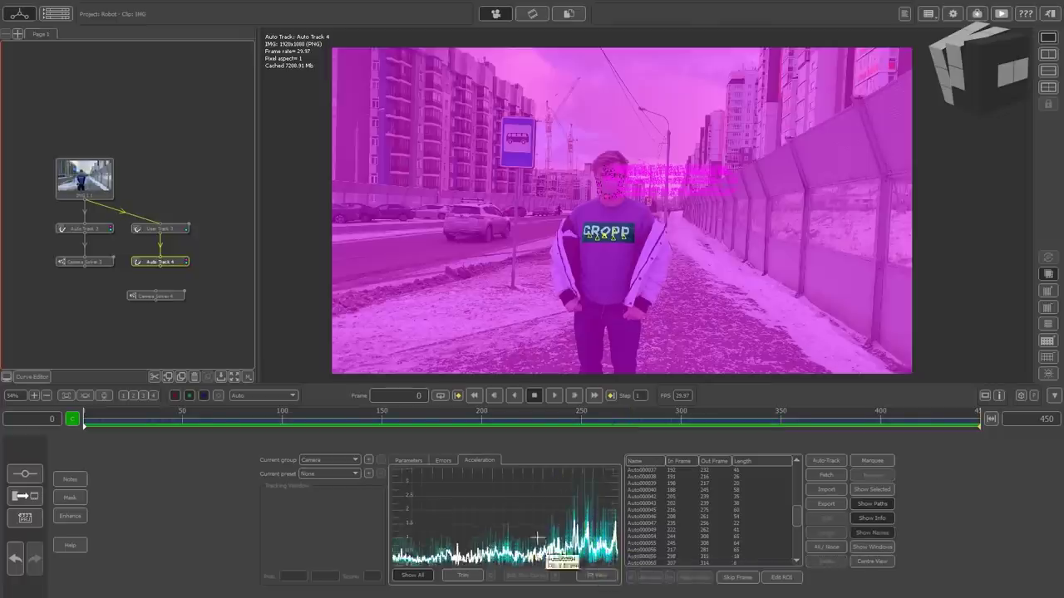
left_click(408, 460)
- Connect the second Auto Track node to the second Camera Solver node and solve all
left_click_drag(161, 267, 160, 290)
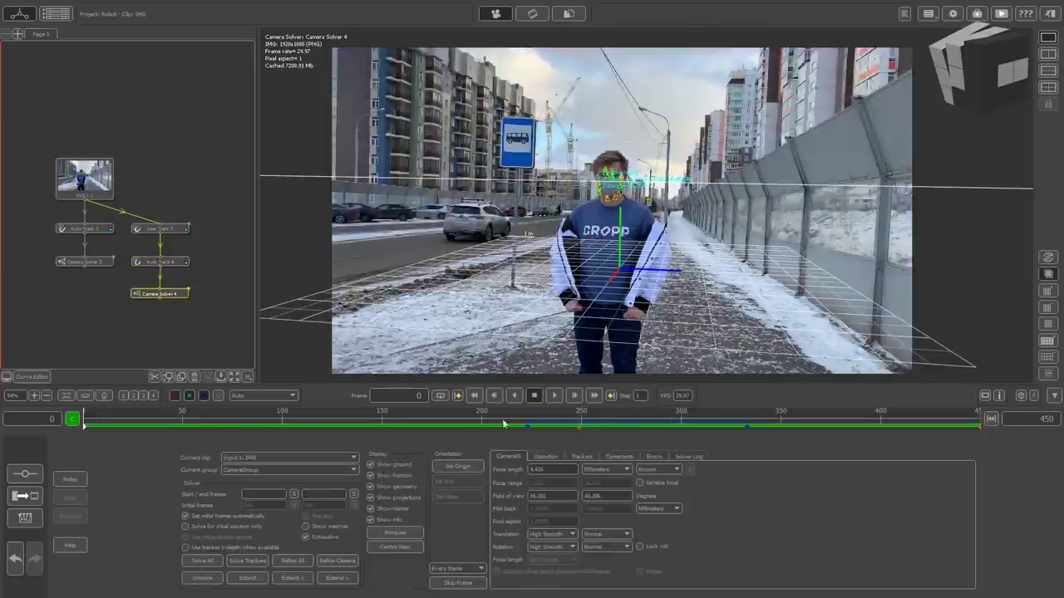
left_click(203, 561)
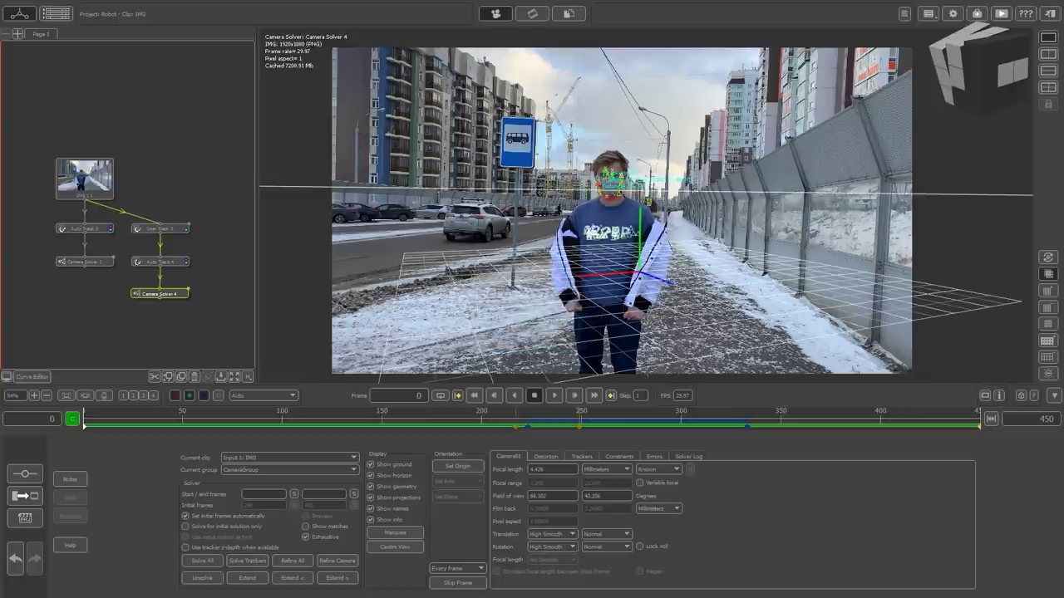
- Select the high-error tracker curves in the Camera Solver's Errors graph and deactivate those trackers
left_click(654, 457)
left_click(923, 515)
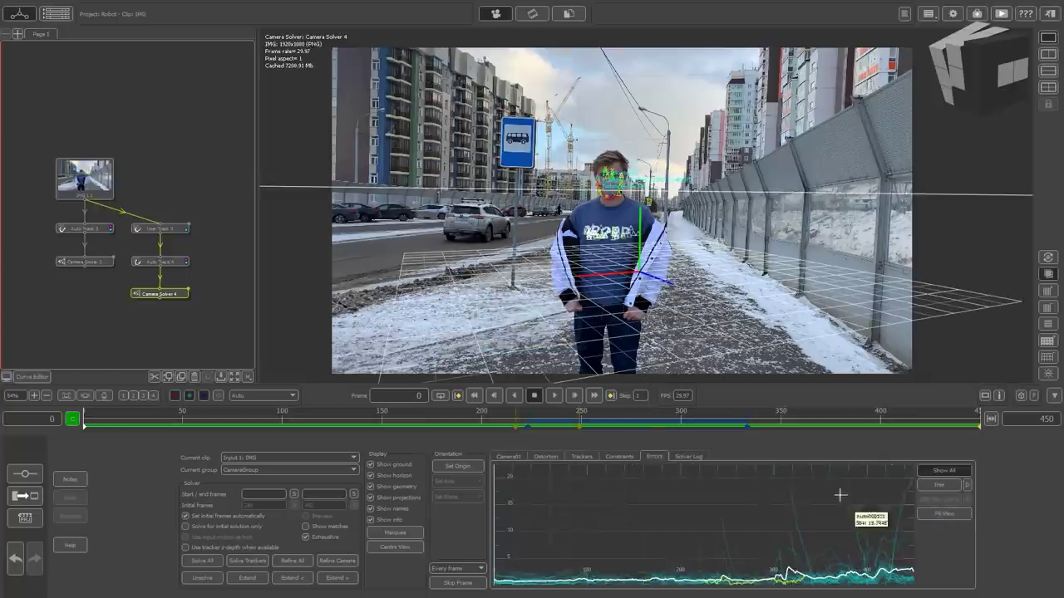
left_click_drag(913, 541, 914, 542)
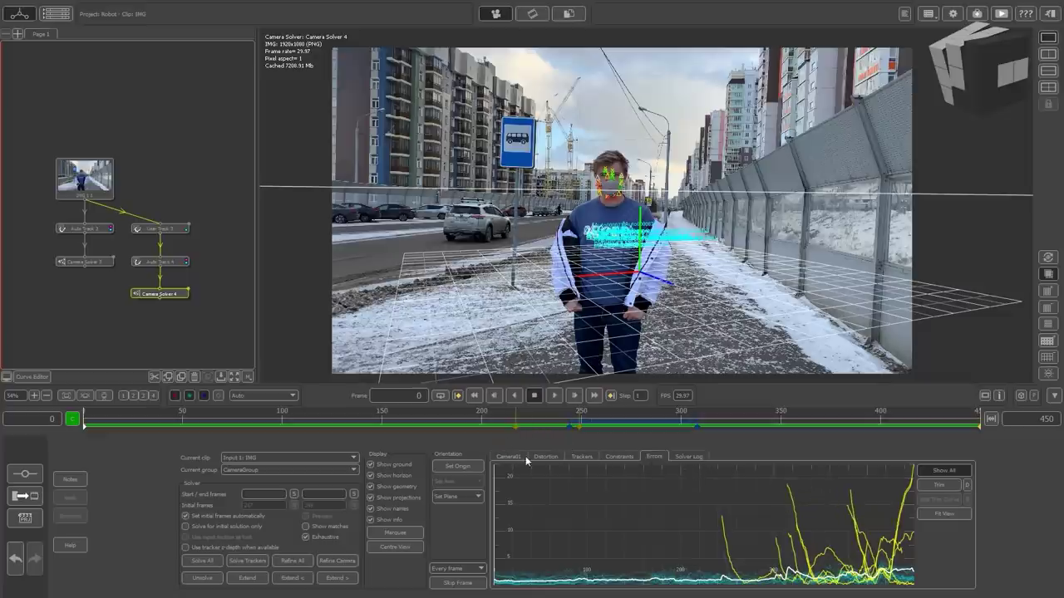
left_click(582, 457)
left_click(936, 500)
left_click(654, 456)
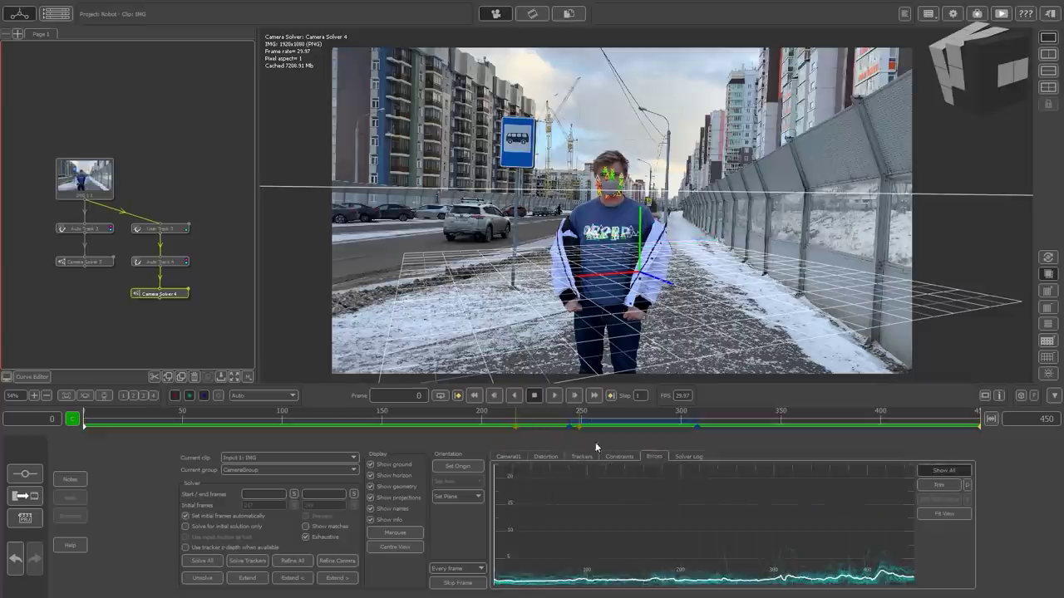
- At frame 147, marquee-select the stray shirt trackers beside the man's turned body and deactivate them
left_click_drag(350, 422, 375, 422)
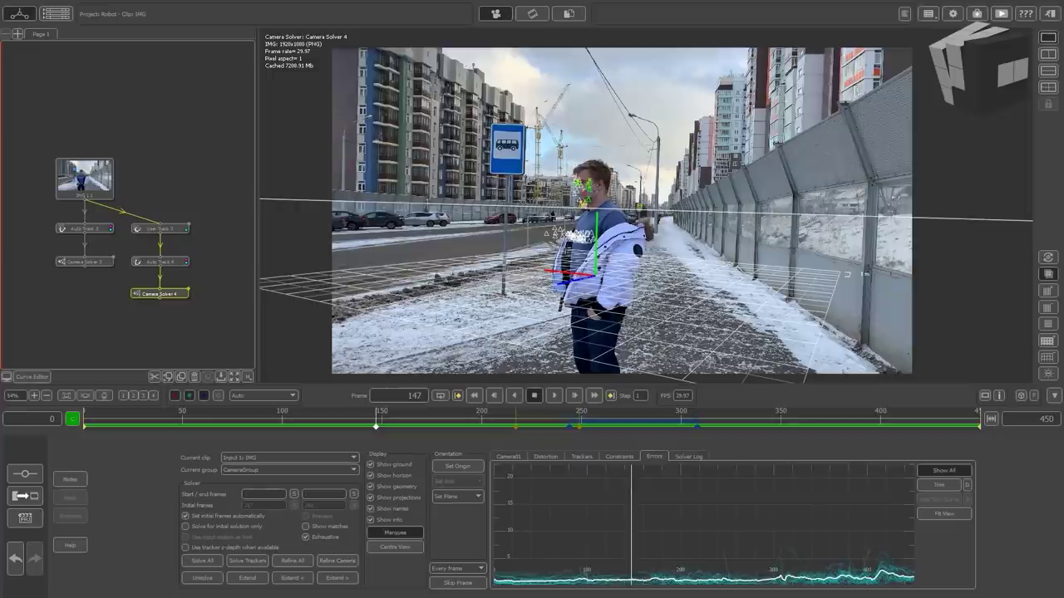
left_click_drag(532, 218, 559, 295)
left_click(585, 454)
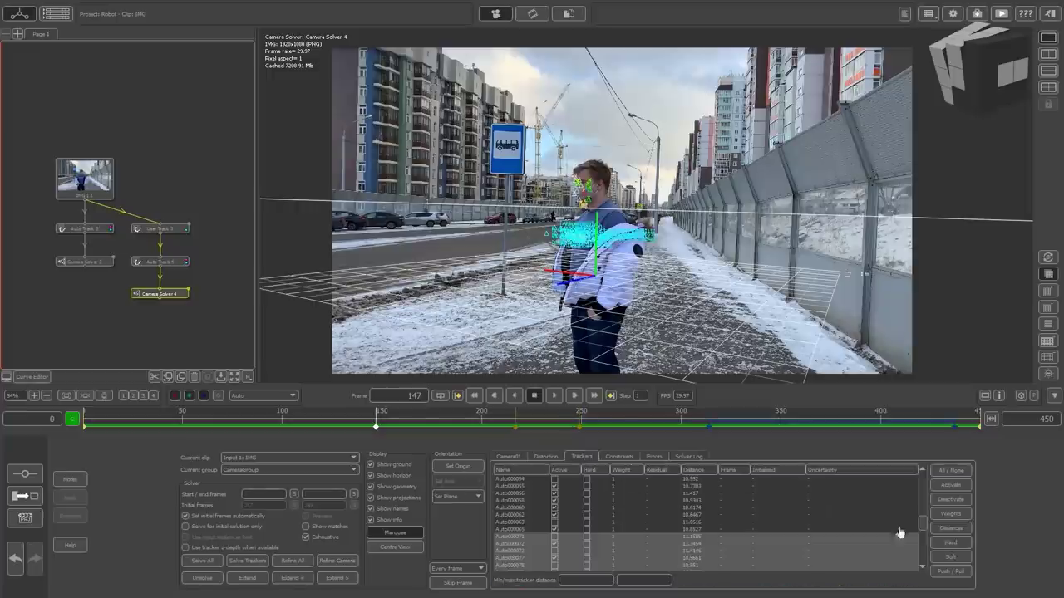
left_click(941, 499)
- Scrub to frame 388 and back to the start, checking the solved trackers and the camera path in the 3D view
scroll(585, 226, "up", 5)
left_click_drag(376, 422, 856, 424)
scroll(616, 274, "down", 5)
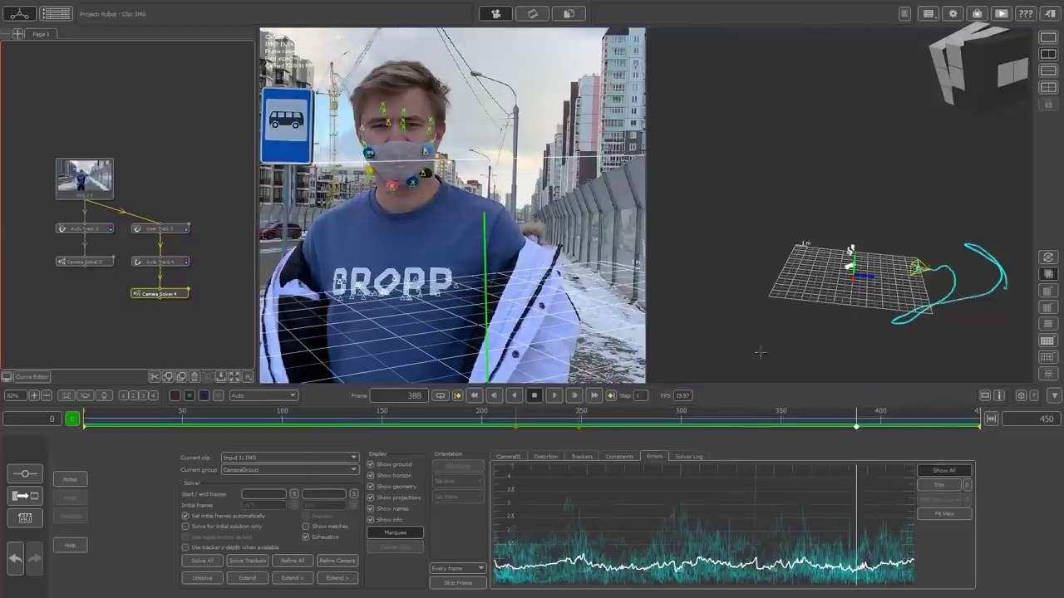
left_click_drag(760, 352, 665, 349)
left_click_drag(117, 420, 73, 424)
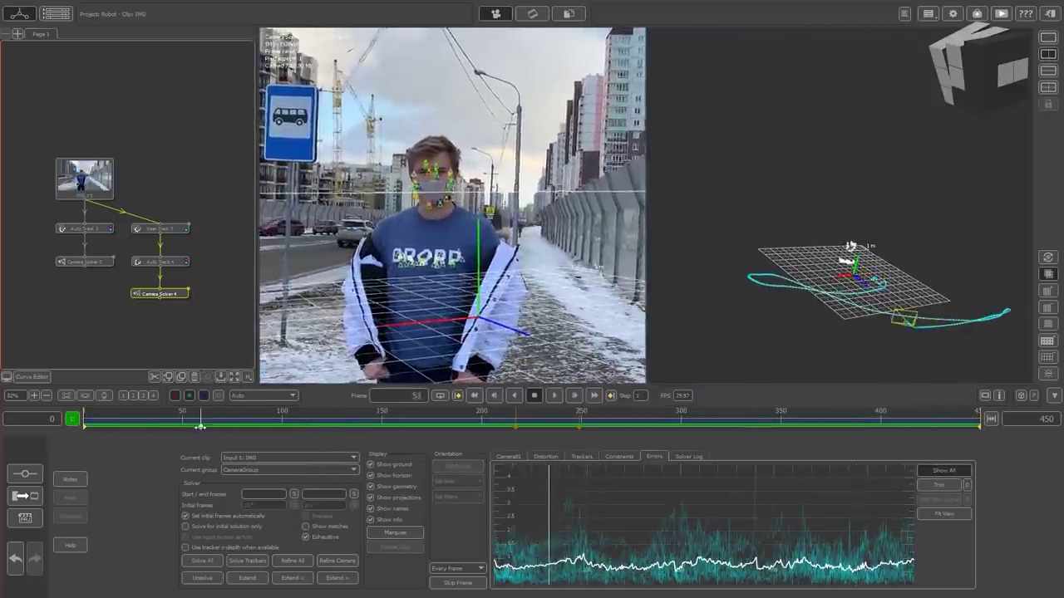
- Add a Make Object node after the face Camera Solver, connect the street Camera Solver to it and check the motion up to frame 298
right_click(175, 296)
mouse_move(212, 404)
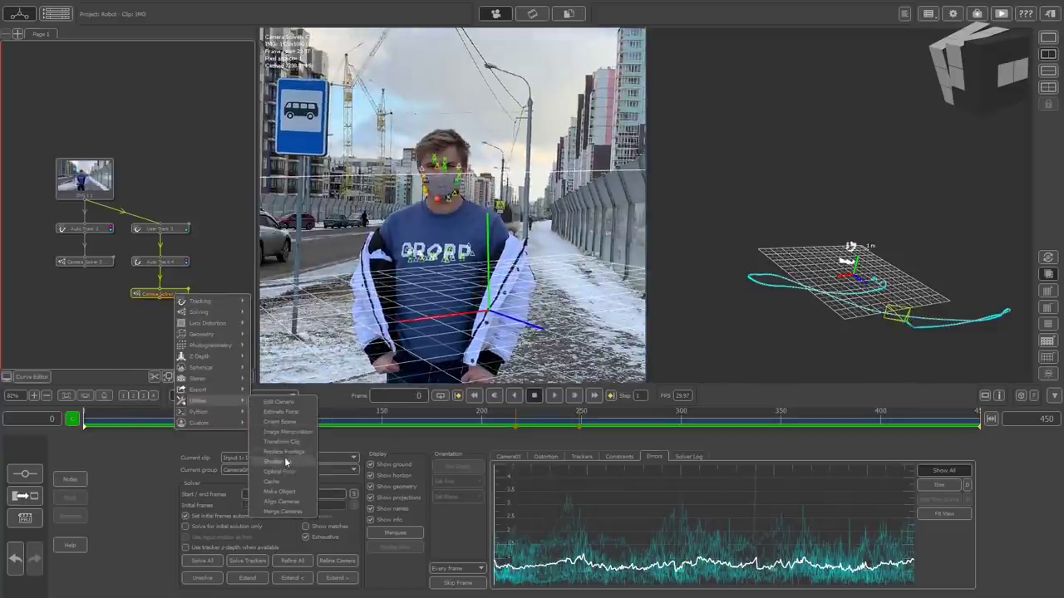
left_click(279, 491)
left_click_drag(114, 340, 82, 266)
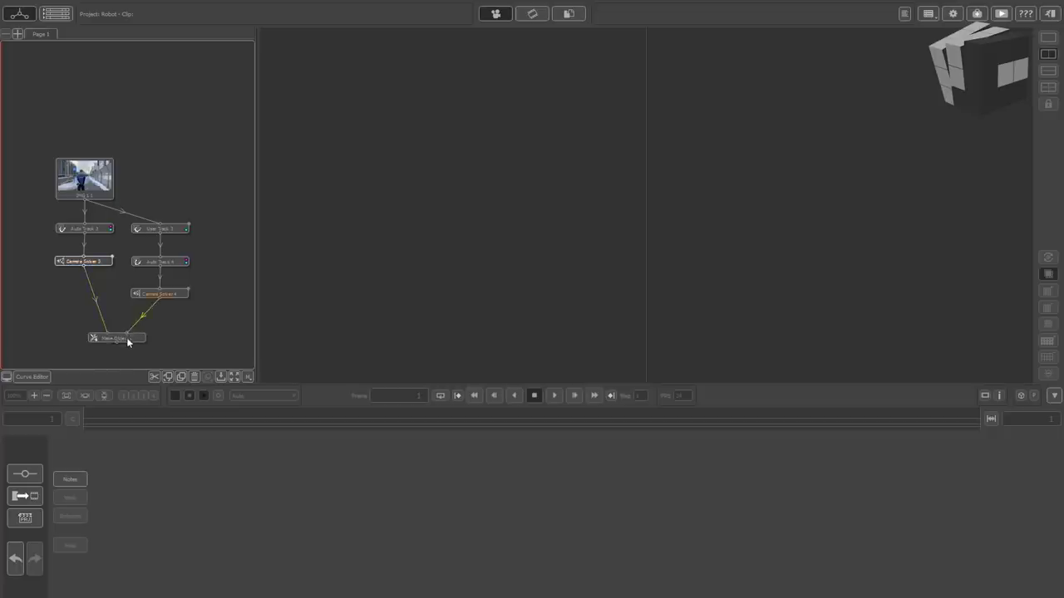
left_click(136, 339)
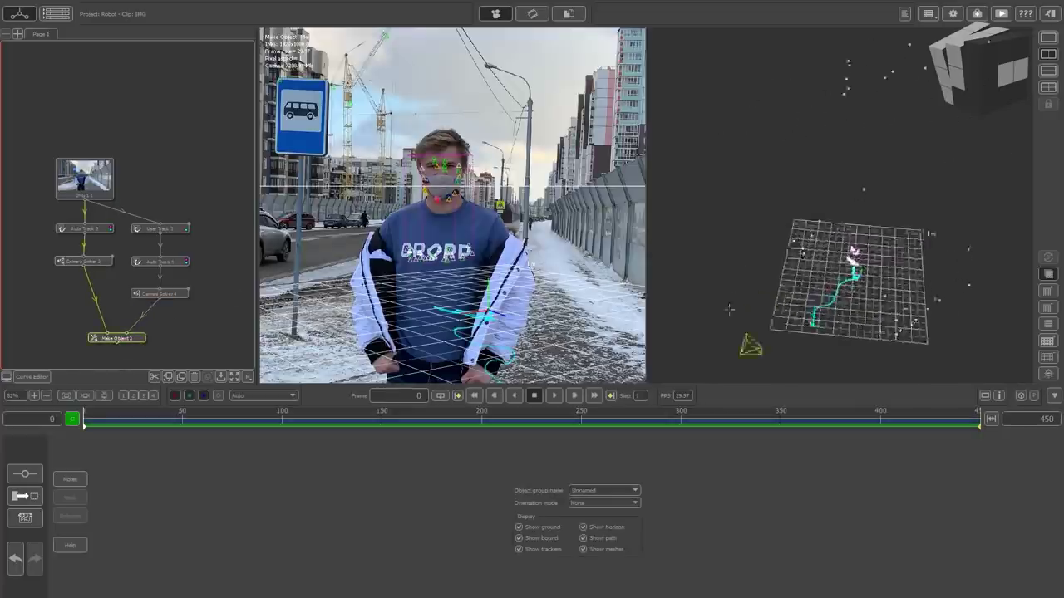
left_click_drag(95, 419, 677, 433)
- Add a Test Object node after Make Object and add the Cow_Head object to the scene at frame 0
right_click(116, 299)
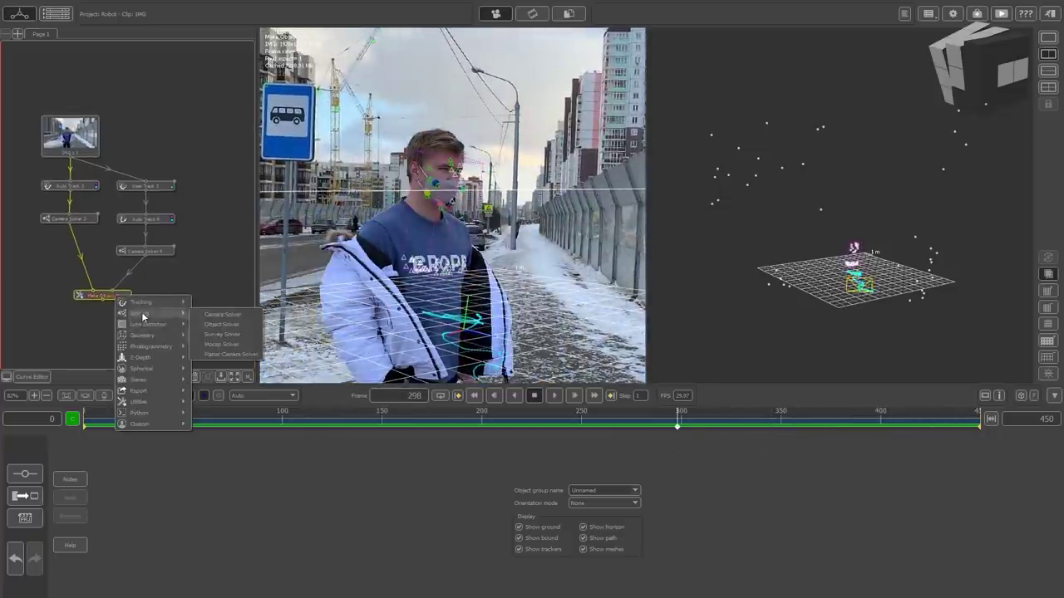
mouse_move(154, 328)
left_click(203, 332)
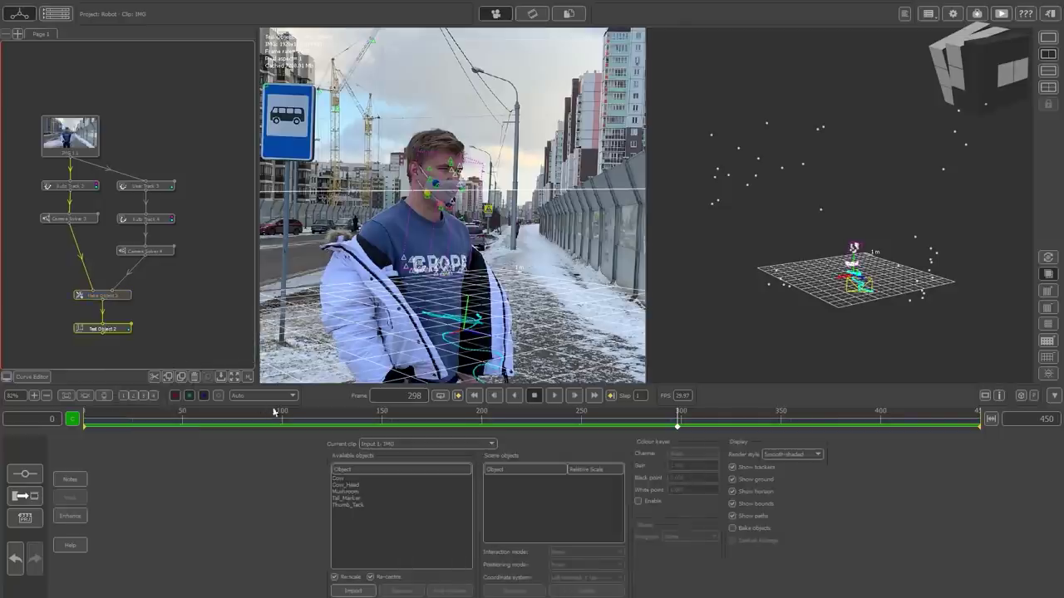
left_click(80, 426)
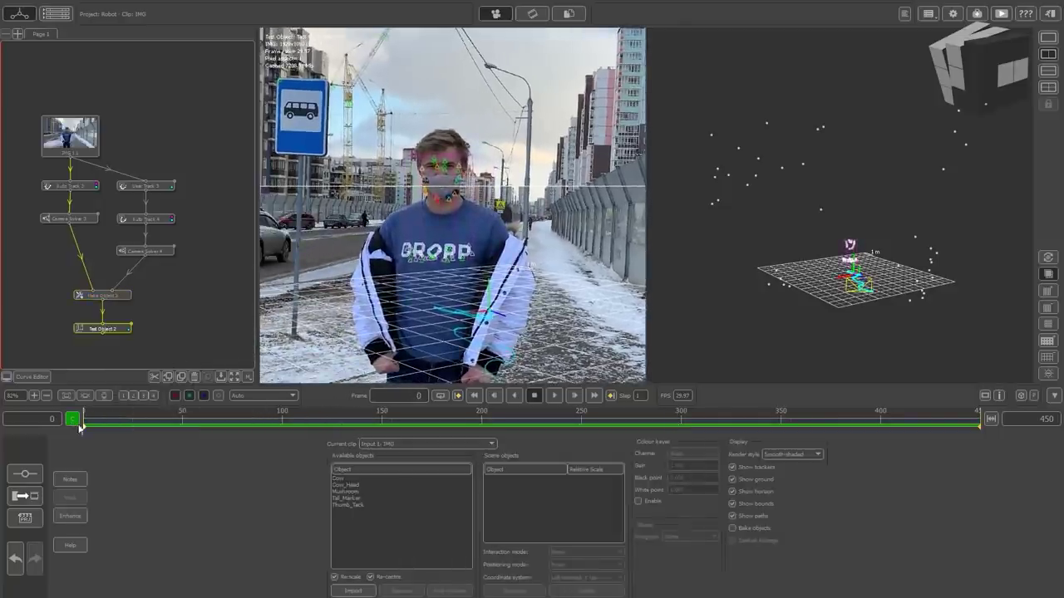
double_click(353, 485)
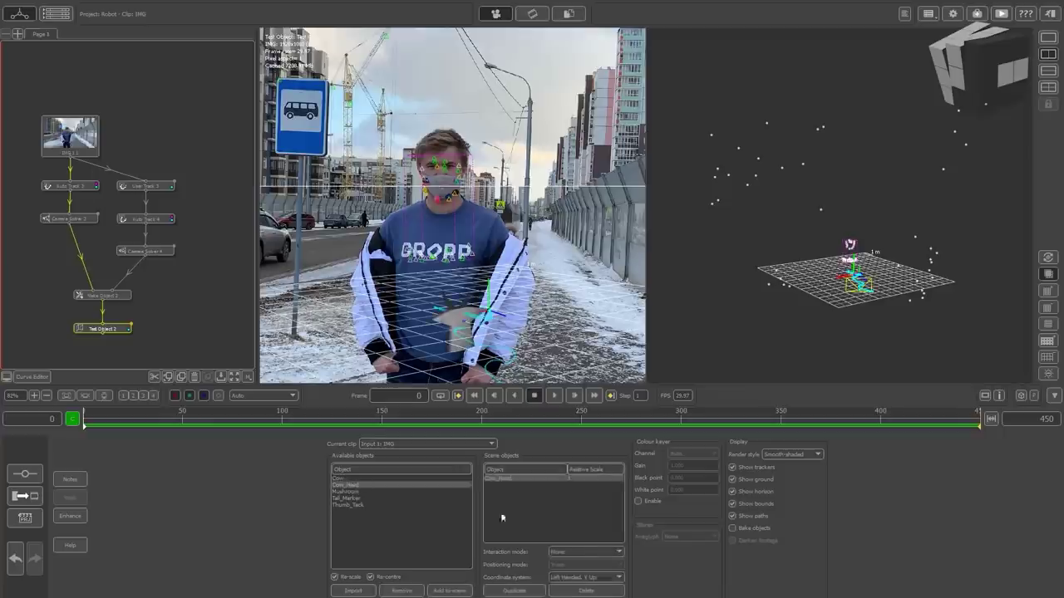
- Place the cow head on a forehead tracker with Place at selected feature and rotate it to face the camera
left_click(582, 509)
left_click(586, 552)
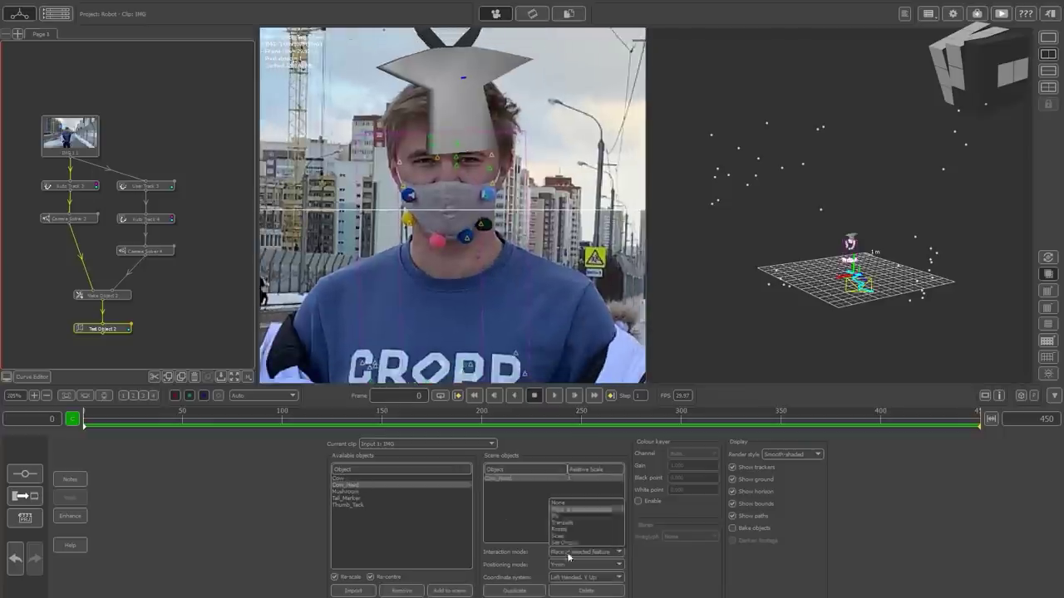
left_click(573, 529)
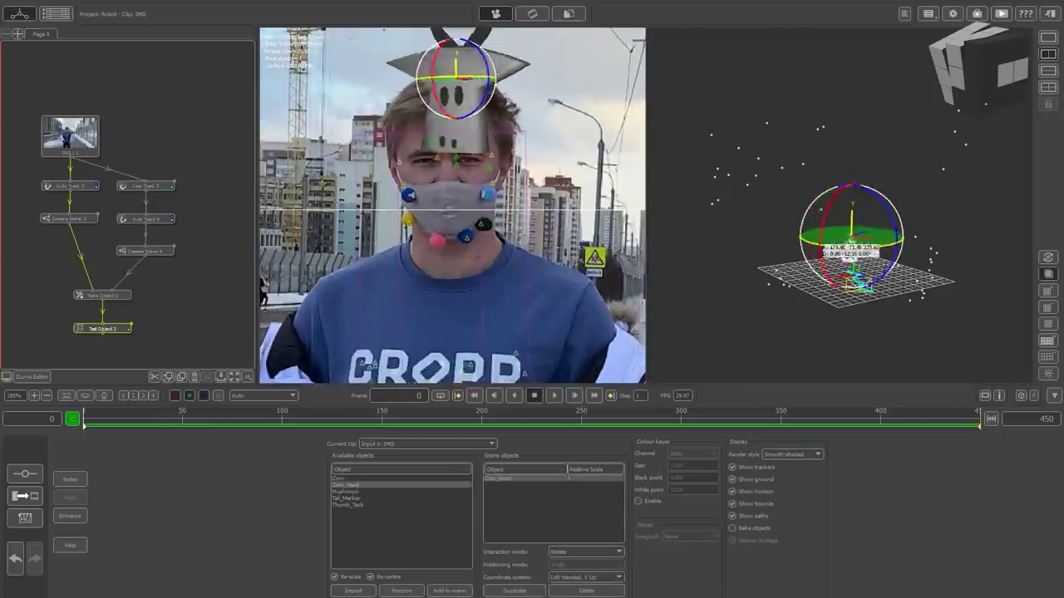
left_click_drag(834, 246, 824, 245)
- Scale the cow head to about 1.43 and align it over the man's masked face by moving and rotating it
left_click(585, 539)
mouse_move(490, 78)
left_mouse_down()
mouse_move(515, 79)
mouse_move(503, 78)
left_mouse_up()
left_click(568, 554)
left_click(565, 523)
left_click_drag(455, 51, 456, 128)
left_click_drag(488, 152, 449, 157)
left_click(586, 552)
left_click(582, 532)
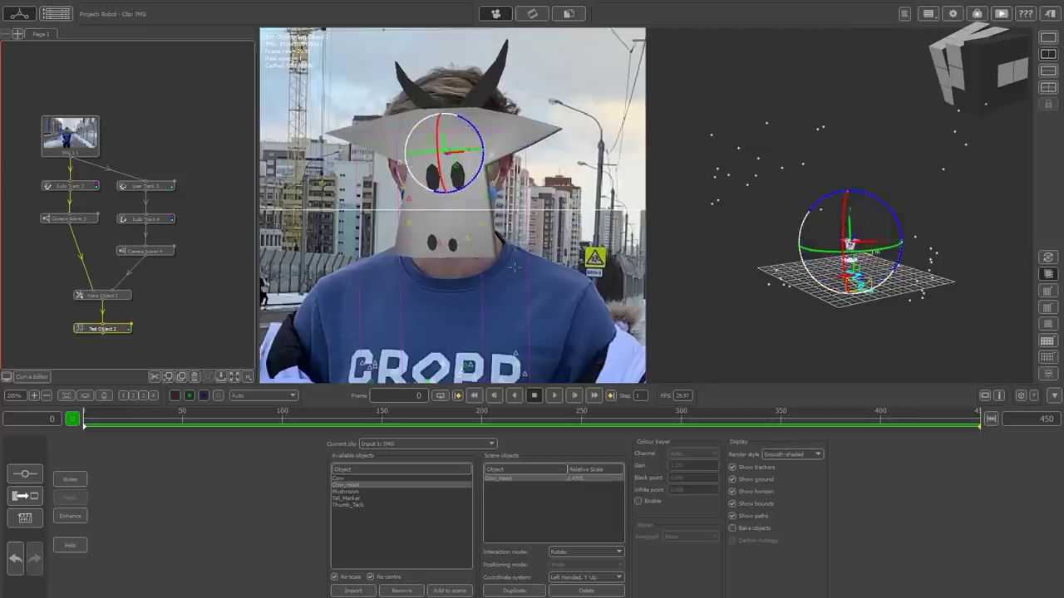
- Hide the horizon, ground, bounds and paths, set the interaction mode to None, and play the clip to check the cow head
left_click(732, 492)
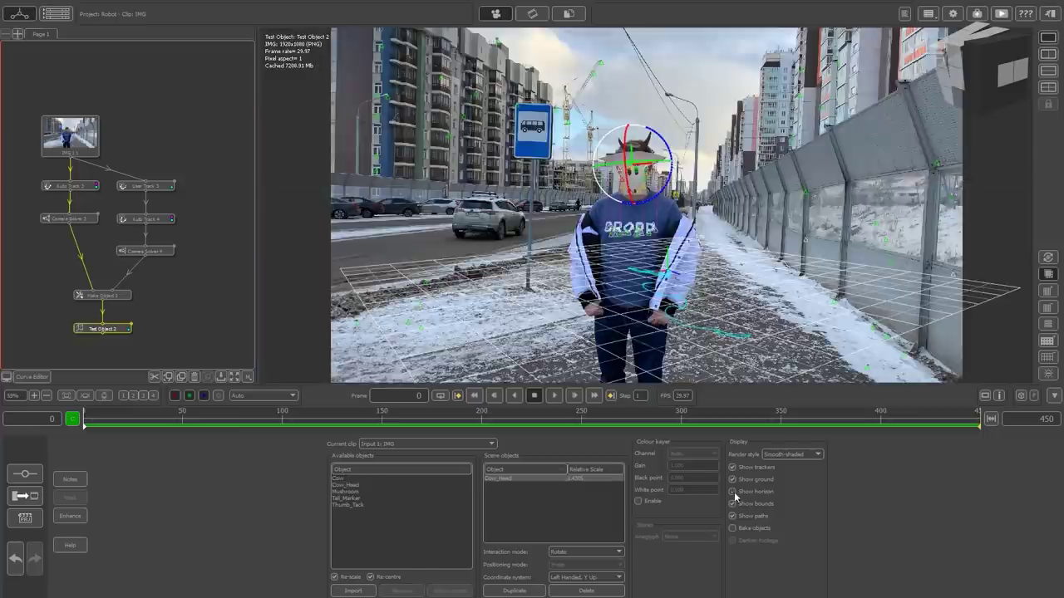
left_click(732, 480)
left_click(604, 477)
left_click(732, 504)
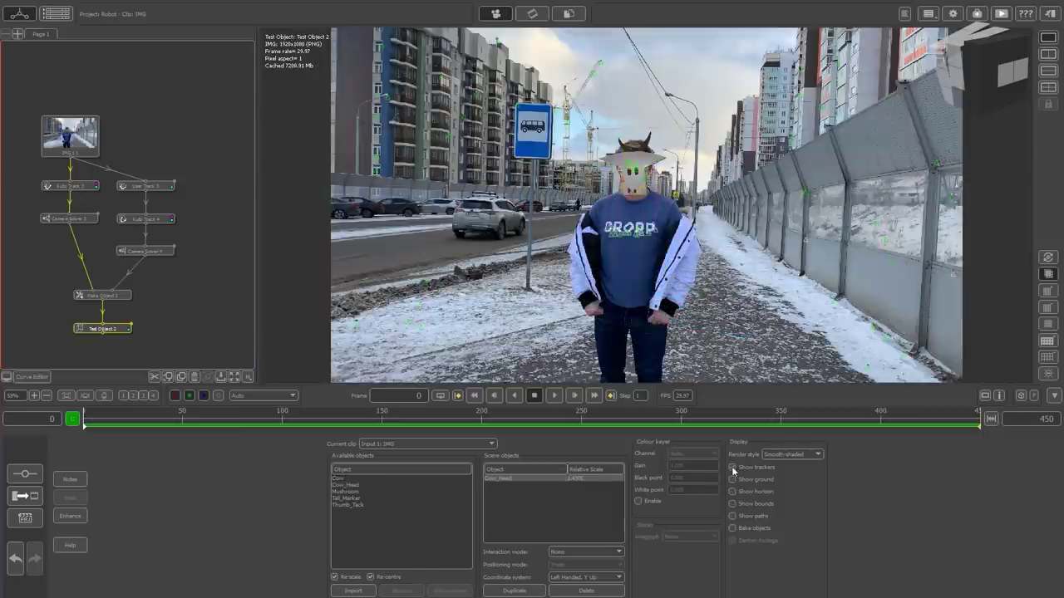
key("space")
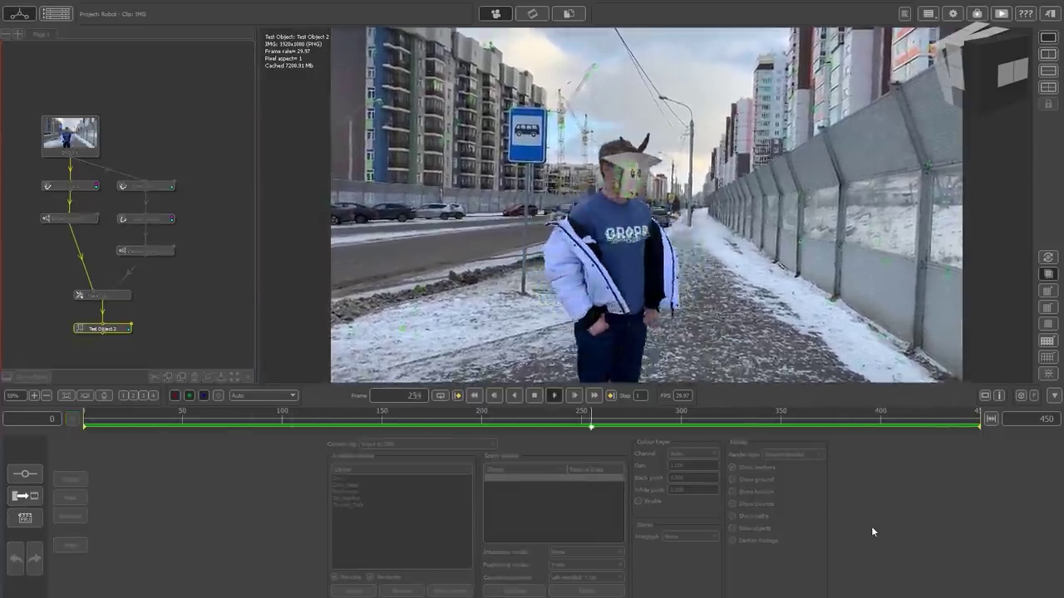
key("space")
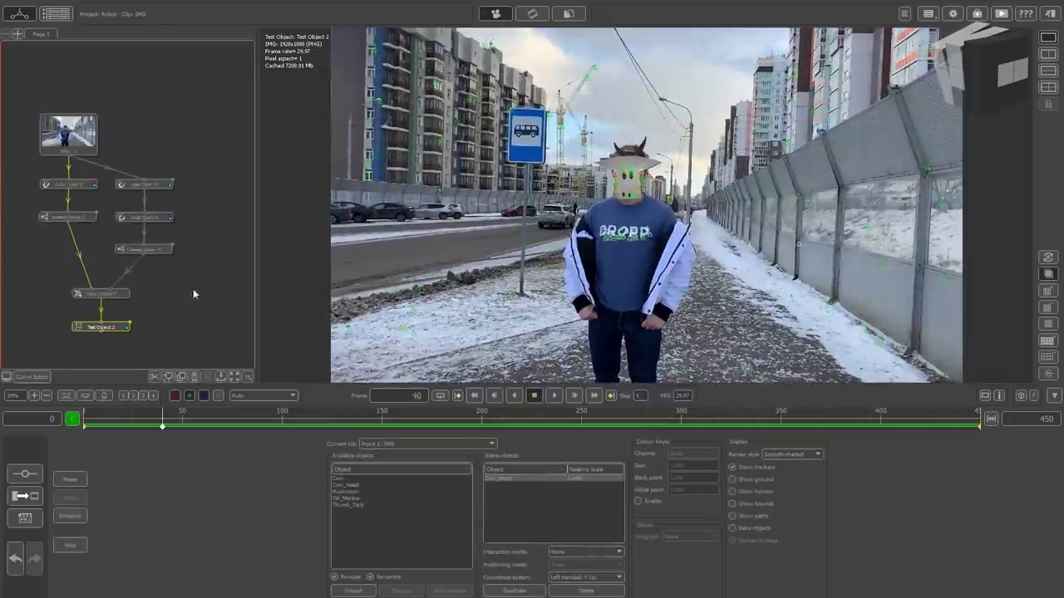
- Add an Export node after the Test Object node
right_click(116, 256)
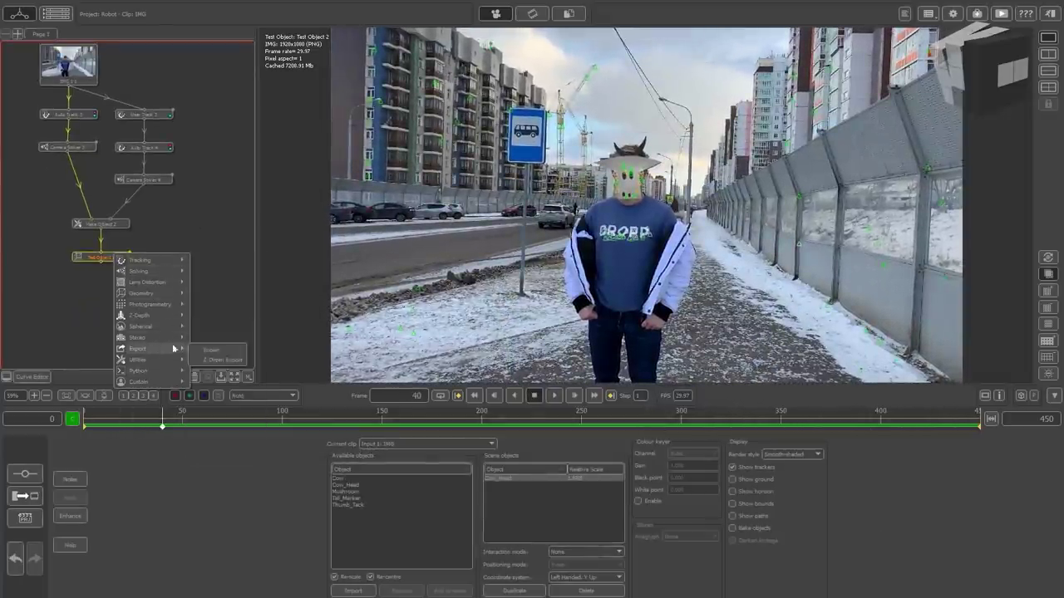
left_click(237, 350)
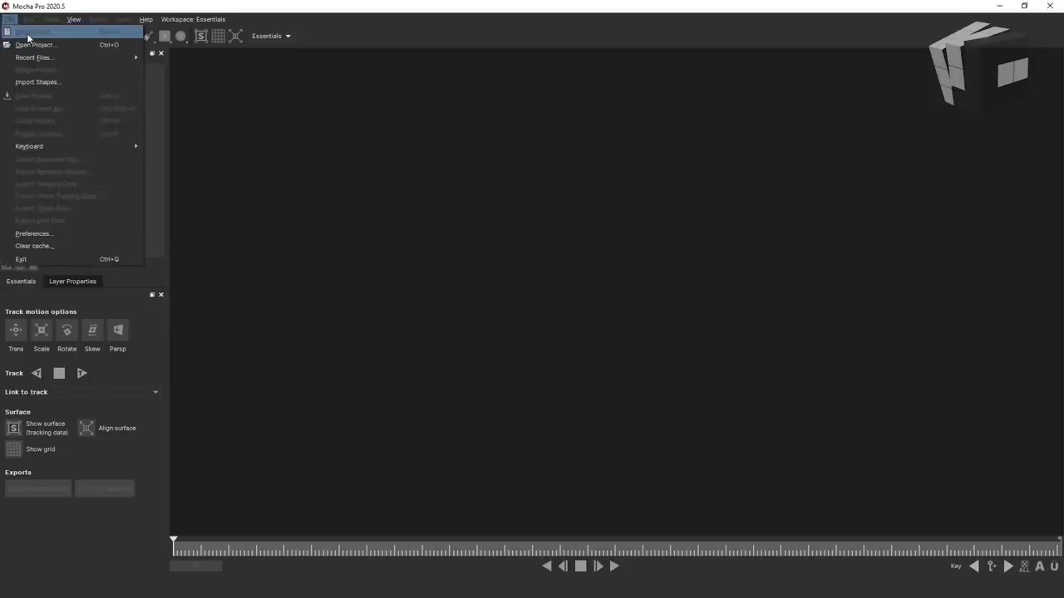
- In Mocha Pro, create a new project from the IMG000.png sequence with a frame rate of 29.97
left_click(27, 33)
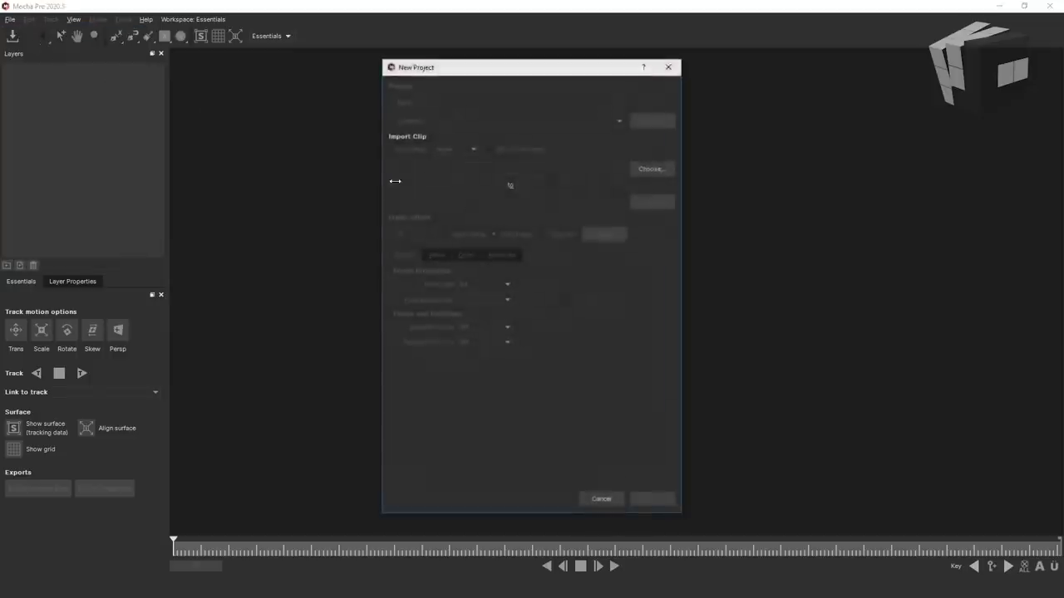
left_click(652, 169)
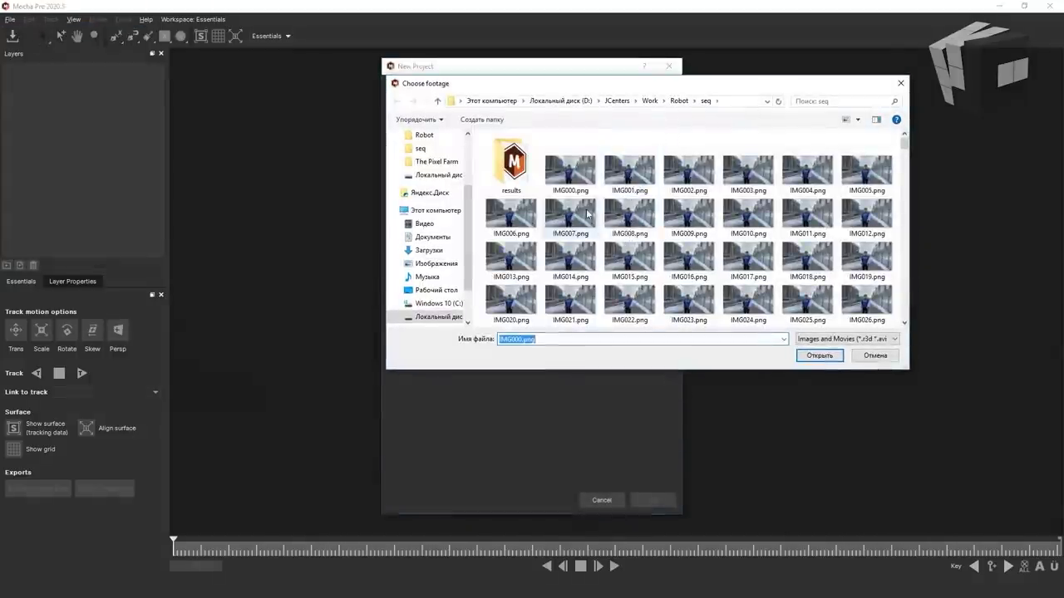
left_click(842, 355)
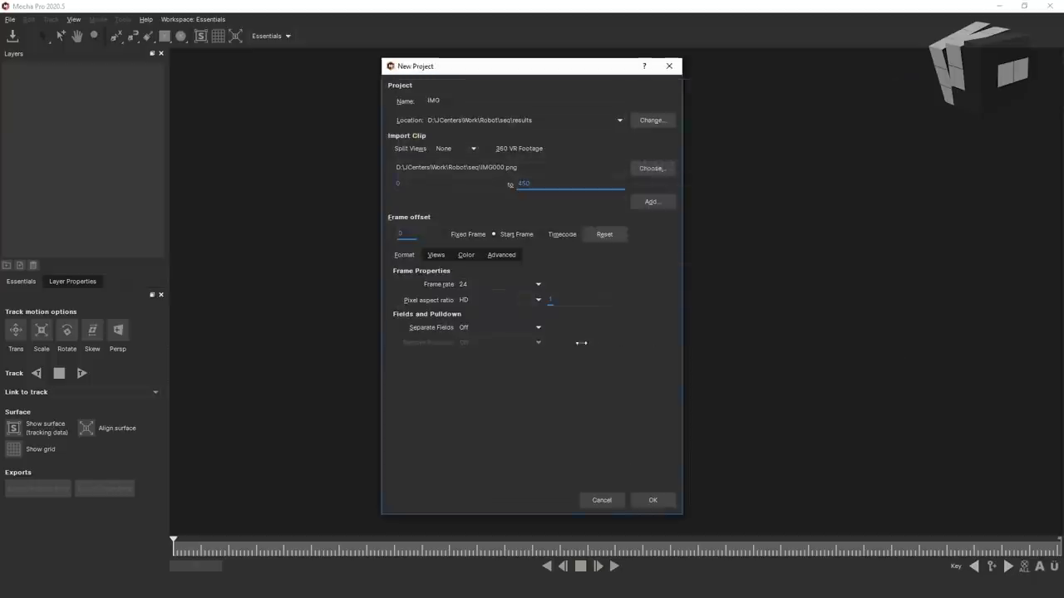
left_click(526, 286)
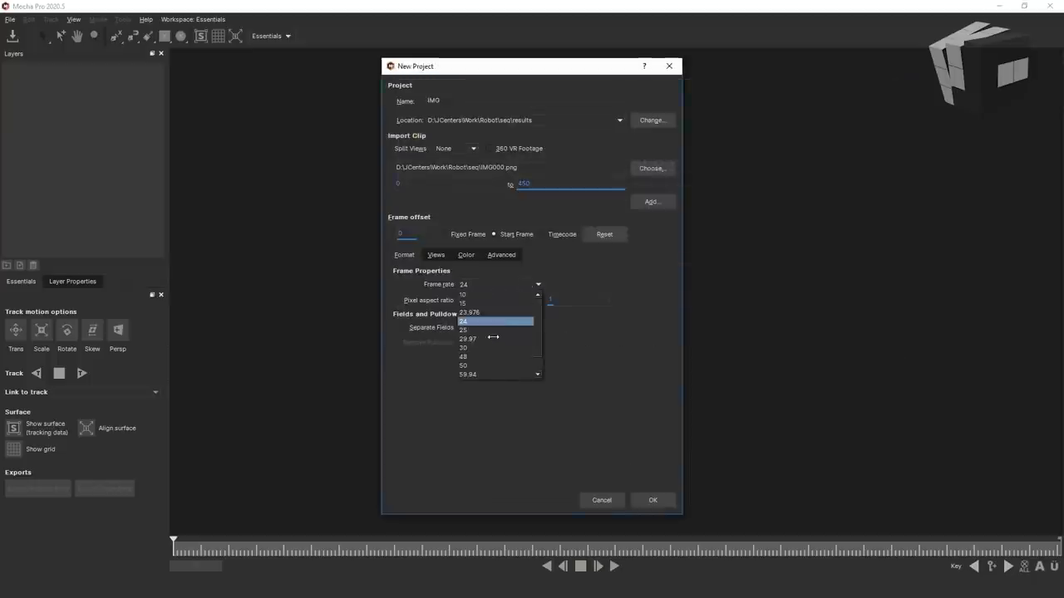
left_click(466, 339)
left_click(651, 500)
- Draw a closed spline around the man's neck at frame 0, following the shirt collar and the mask's lower edge
left_click(555, 308)
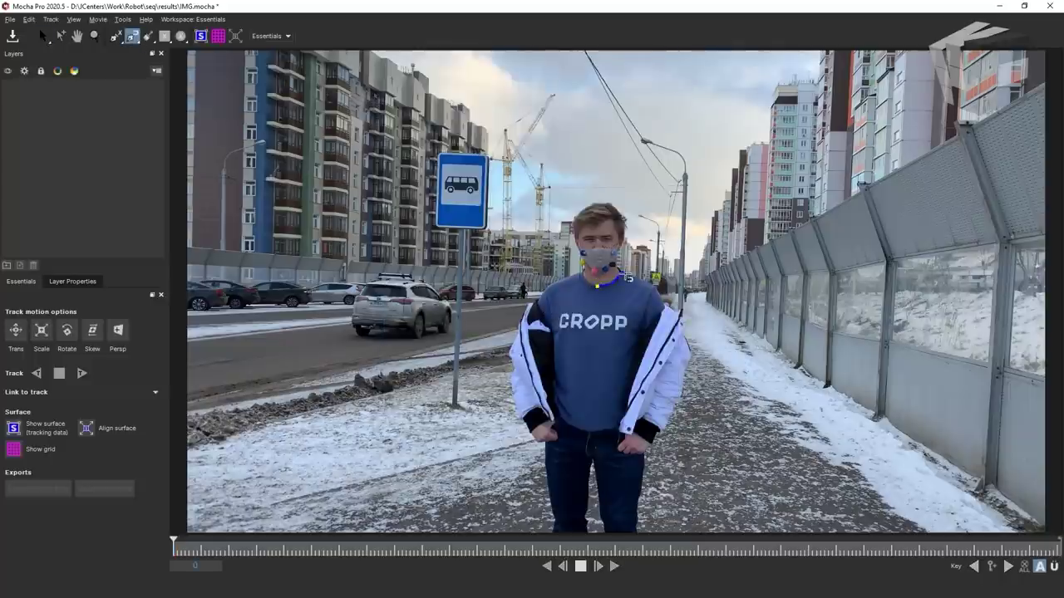
scroll(640, 312, "up", 5)
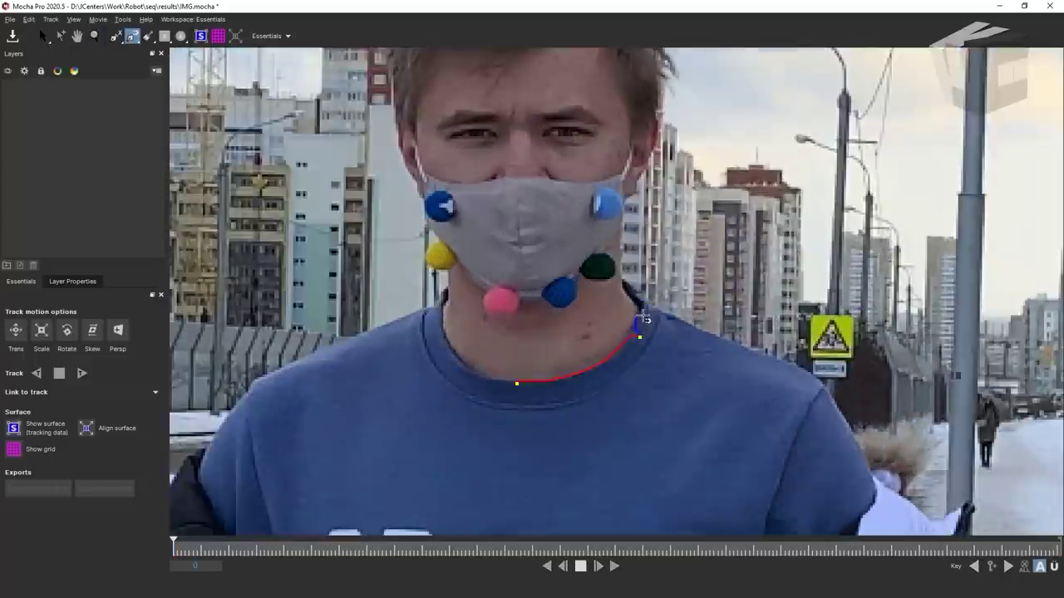
left_click(627, 343)
left_click(642, 311)
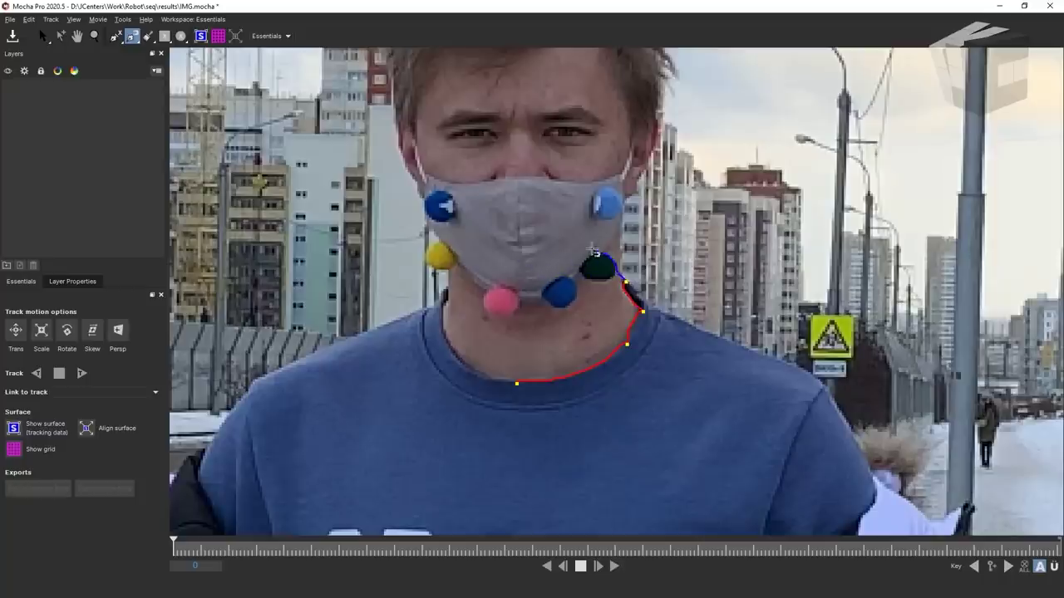
right_click(449, 305)
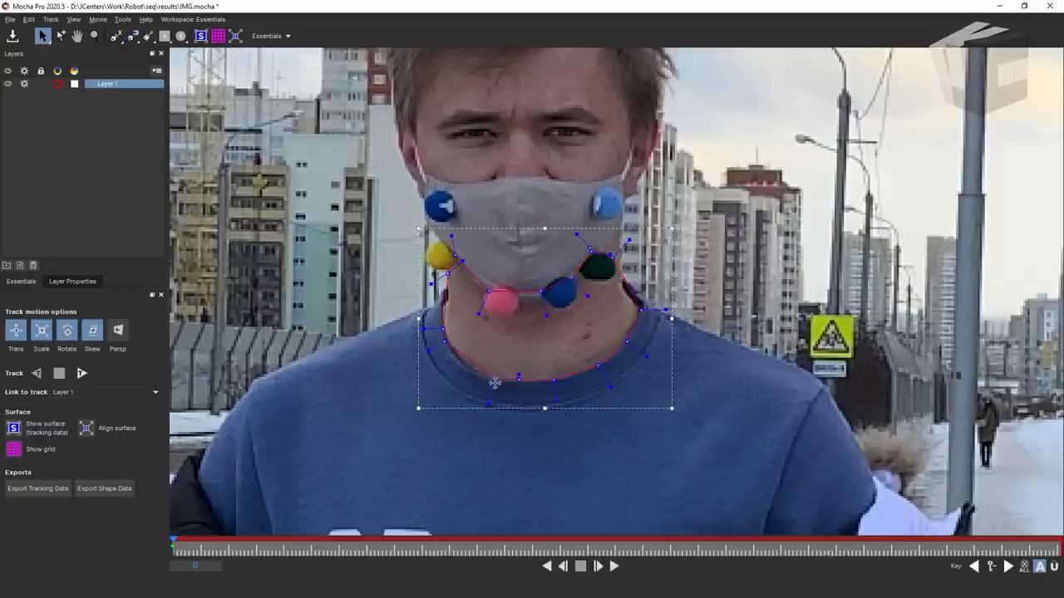
- Tighten the curve handles on both sides of the neck shape and add points along the collar
left_click_drag(423, 329, 434, 329)
left_click_drag(448, 273, 444, 299)
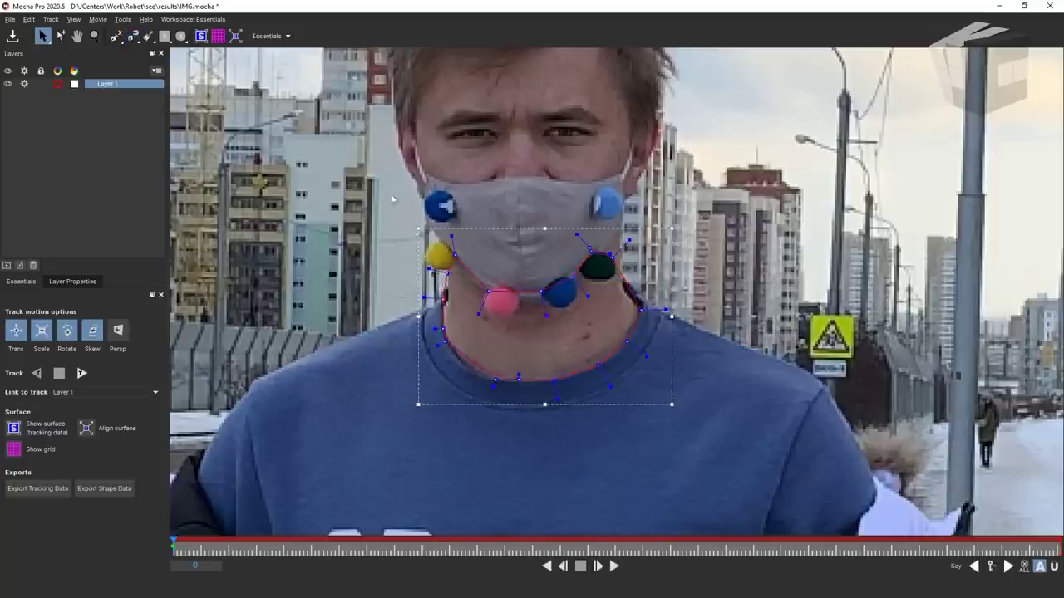
left_click_drag(647, 357, 629, 344)
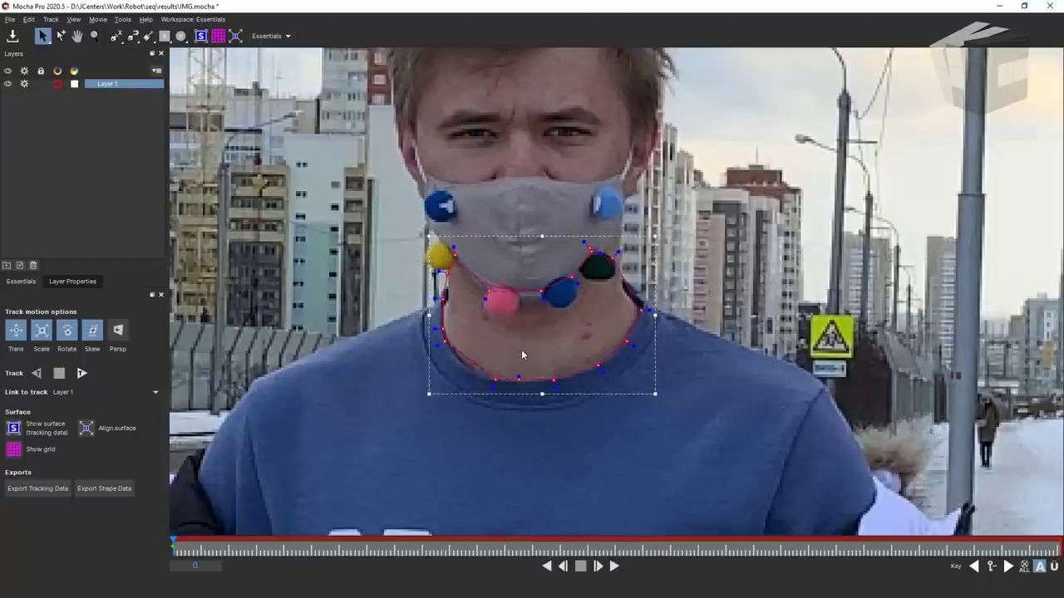
key("ctrl+g")
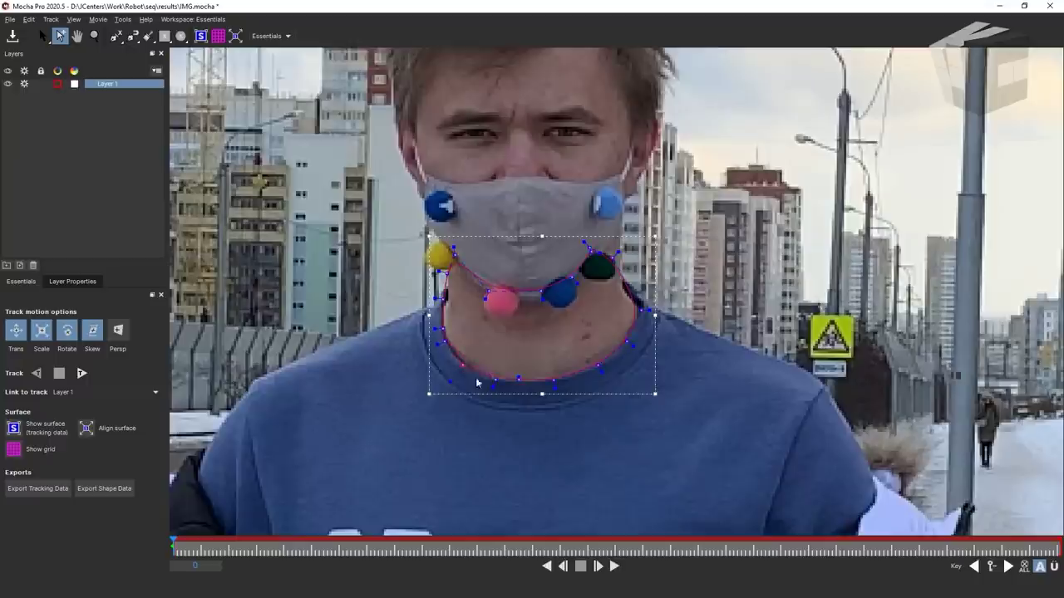
key("ctrl+f")
- Move the neck shape's side and lower points so the outline follows the inner edge of the collar
left_click_drag(613, 256, 634, 288)
left_click_drag(642, 312, 647, 306)
left_click_drag(626, 342, 630, 341)
left_click_drag(598, 365, 598, 369)
left_click_drag(519, 379, 488, 381)
left_click_drag(442, 328, 439, 327)
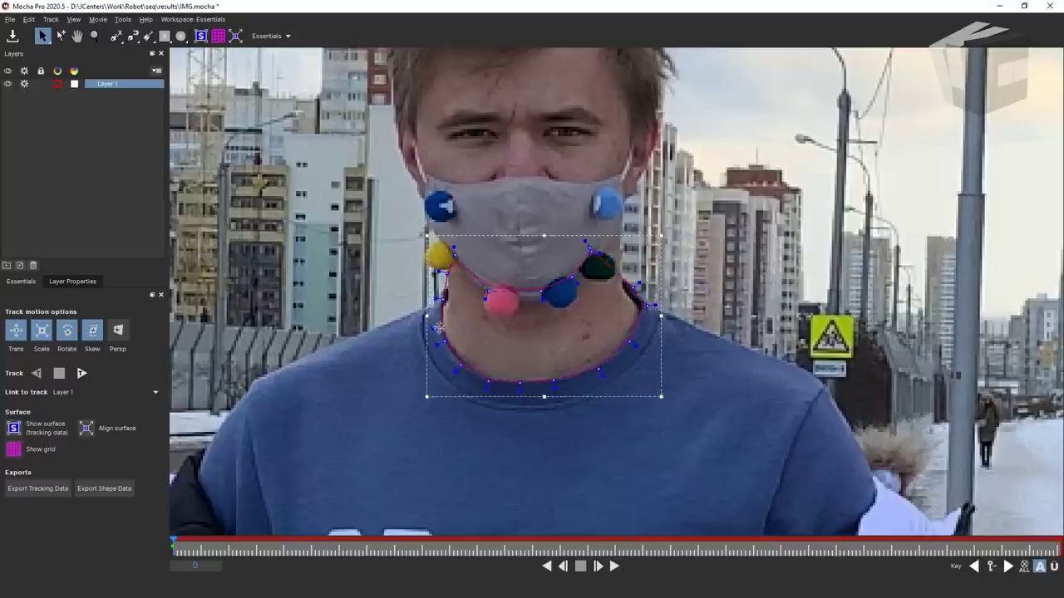
- Raise the neck shape's upper points over the lower part of the mask and adjust the lowest collar point
left_click_drag(450, 285, 447, 281)
left_click_drag(454, 254, 461, 266)
left_click_drag(487, 296, 486, 261)
left_click_drag(543, 296, 532, 264)
left_click_drag(573, 281, 516, 250)
left_click_drag(520, 384, 522, 387)
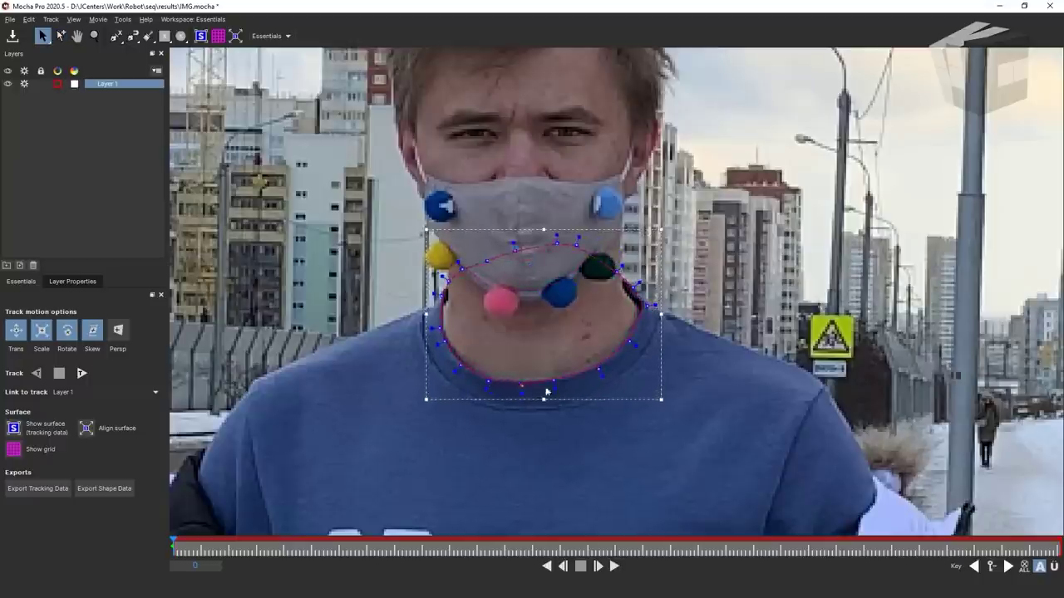
- Fine-tune the neck shape's lower and side points against the collar edge
scroll(561, 381, "up", 2)
left_click_drag(471, 351, 472, 346)
left_click_drag(398, 341, 401, 333)
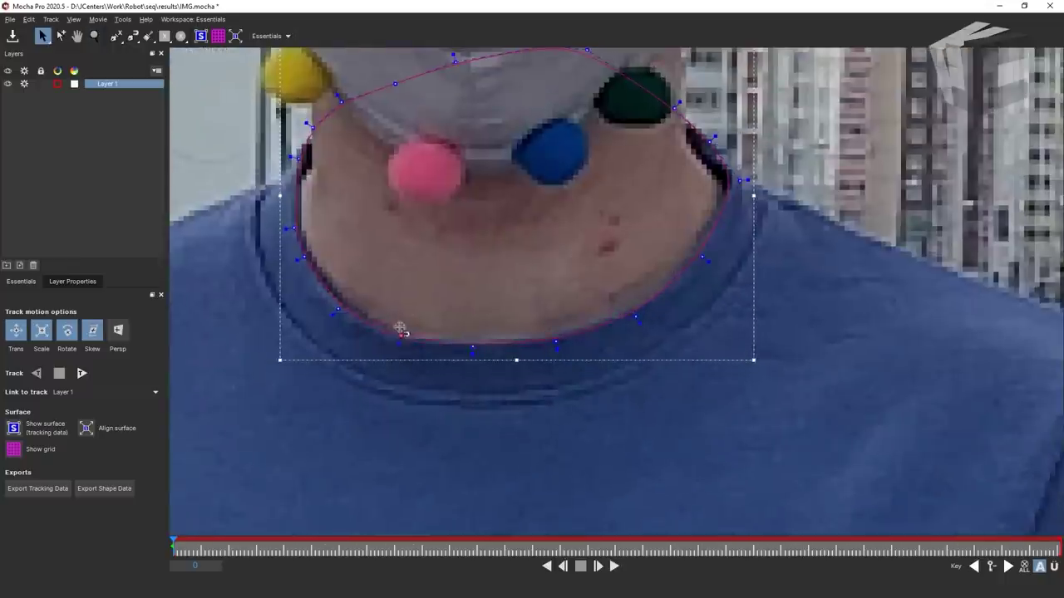
left_click_drag(292, 228, 293, 229)
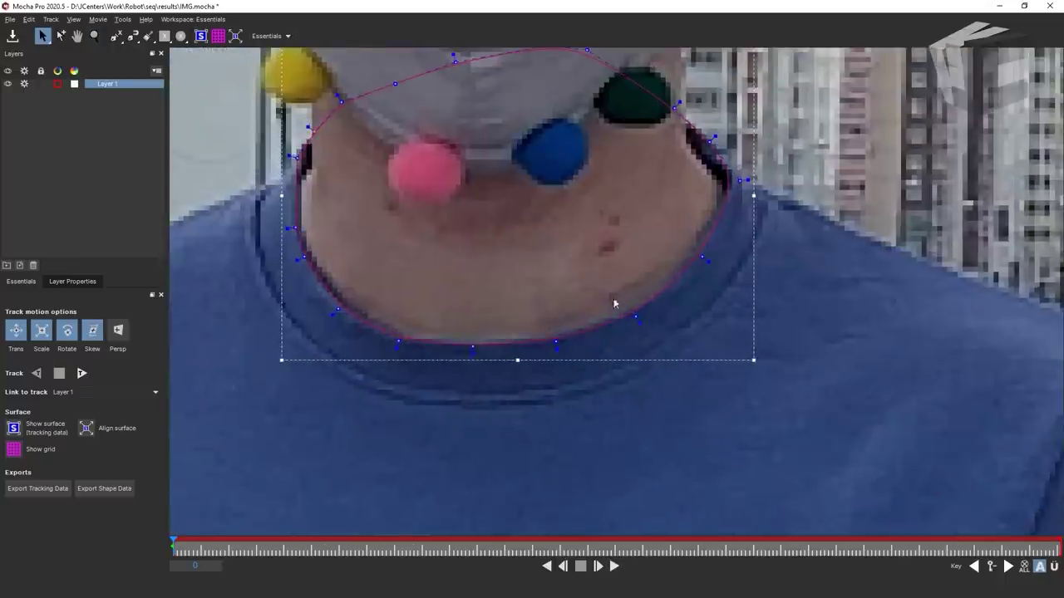
- Track the neck layer forward from frame 0, stop the track, and switch to the Classic workspace
left_click(82, 373)
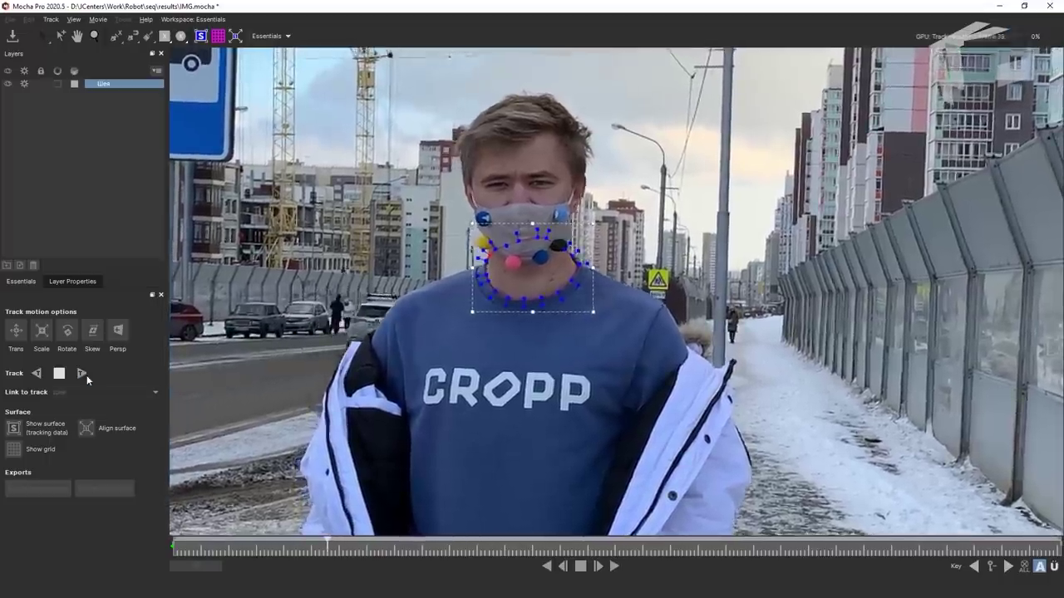
left_click(59, 373)
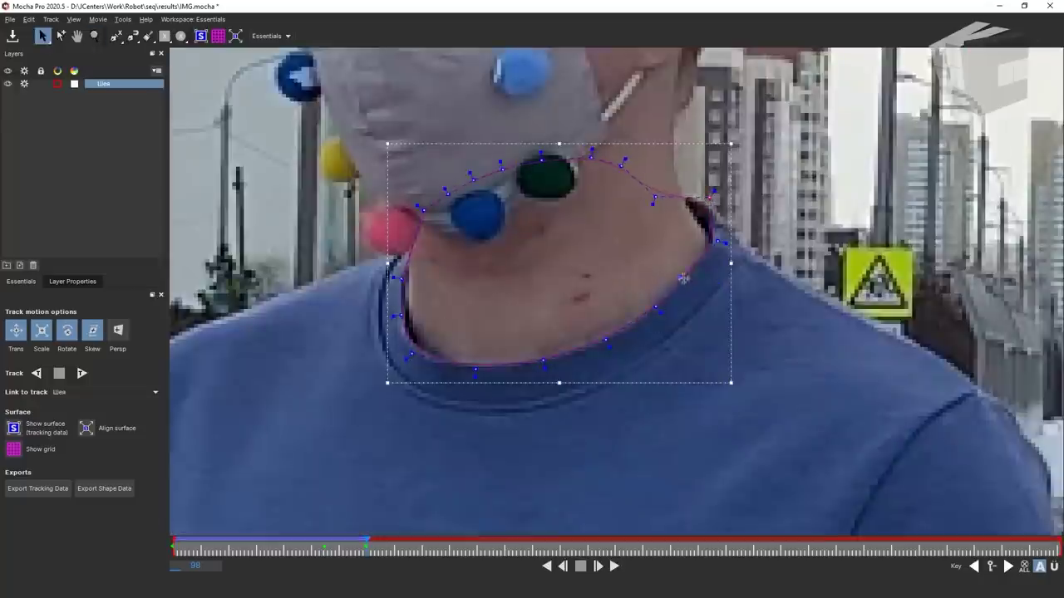
left_click(211, 20)
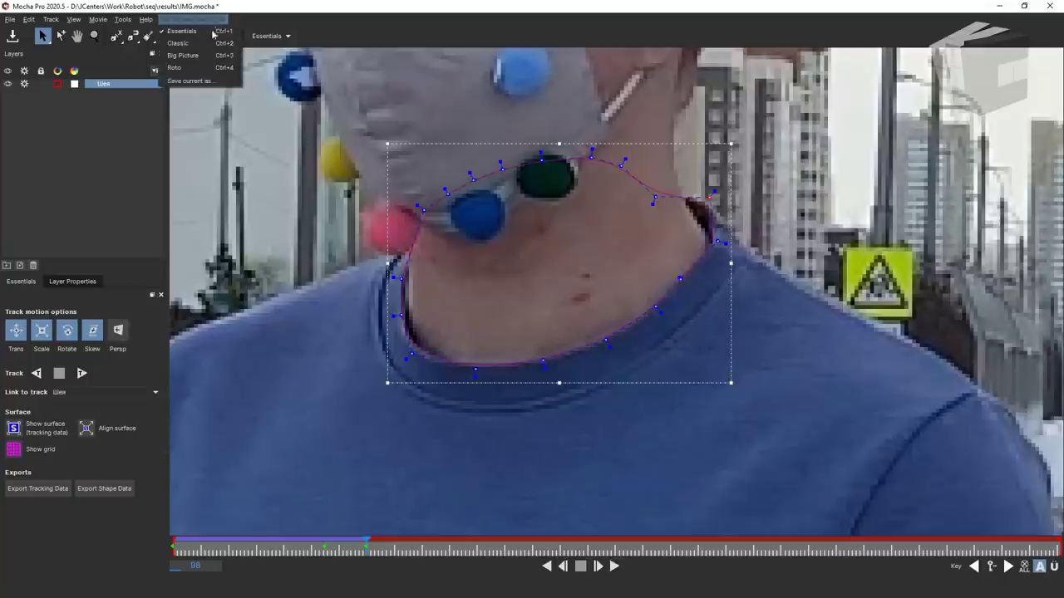
left_click(209, 44)
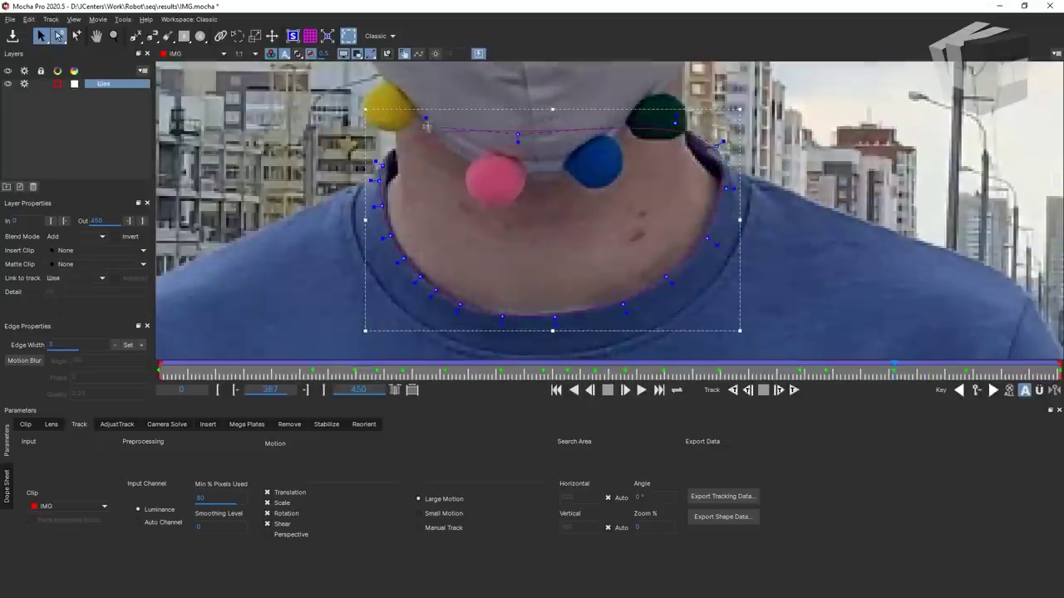
- Step through the frames around 357 to 367 and correct the neck shape's points to match the collar and neck
left_click_drag(426, 127, 427, 131)
key("Right")
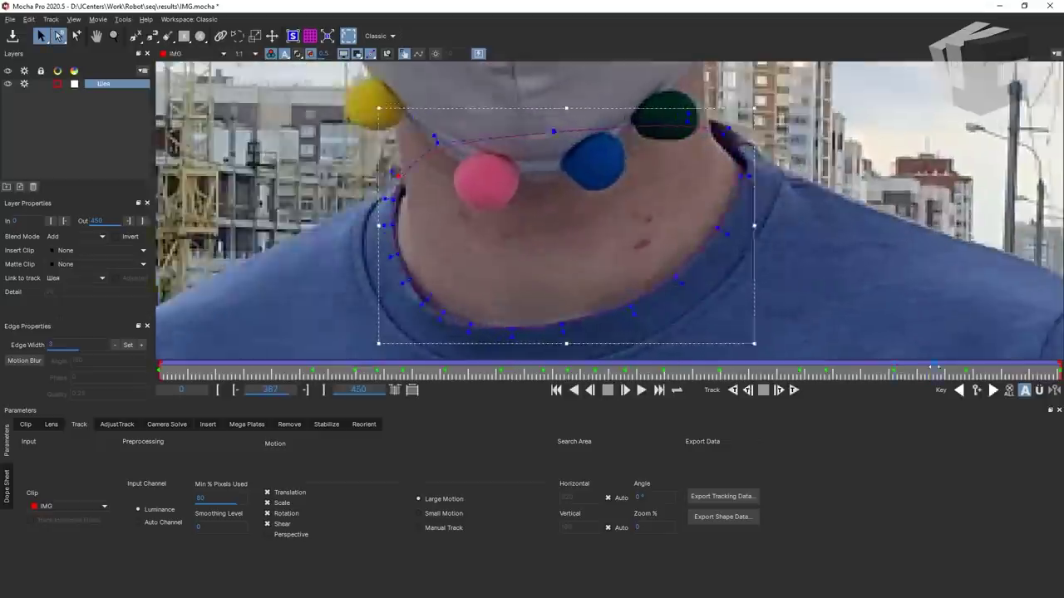
key("Left")
key("Right")
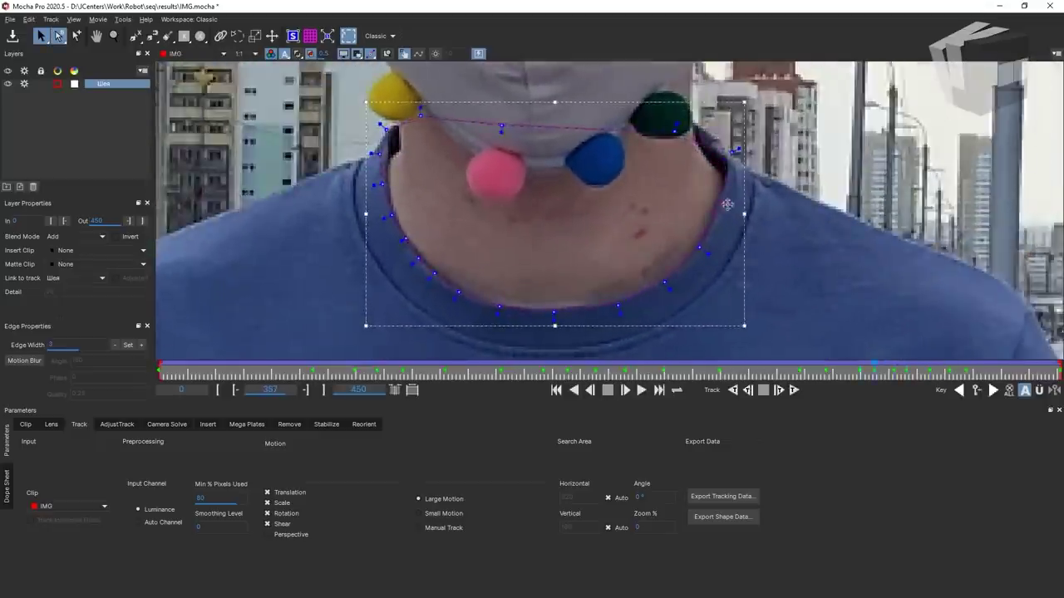
left_click_drag(726, 205, 720, 205)
key("Left")
key("Left")
left_click_drag(689, 249, 695, 250)
key("Left")
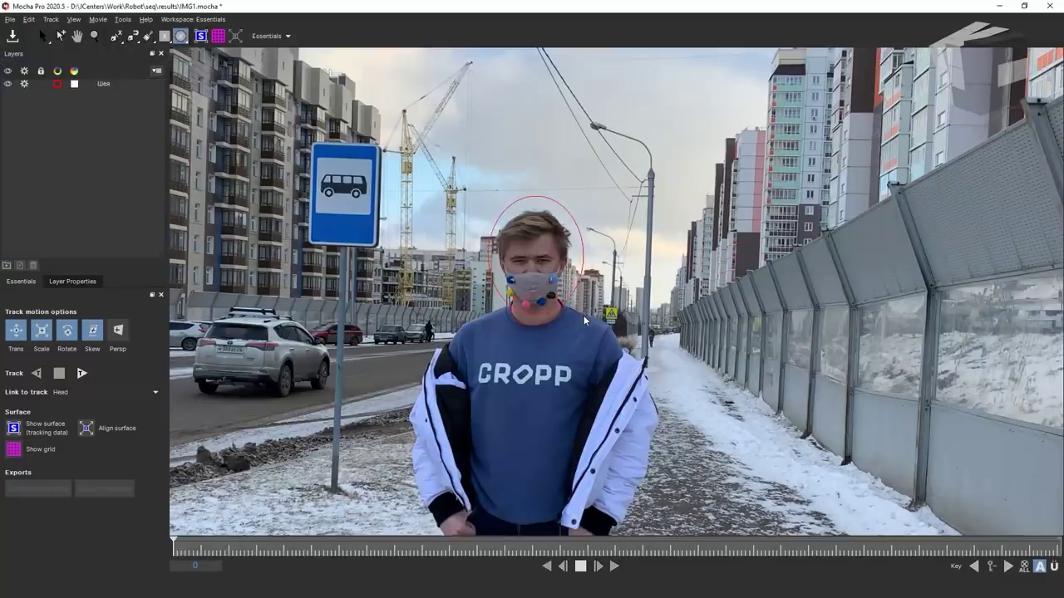
- Draw an ellipse around the man's head at frame 0 and track the Head layer forward, stopping partway
left_click_drag(584, 315, 583, 316)
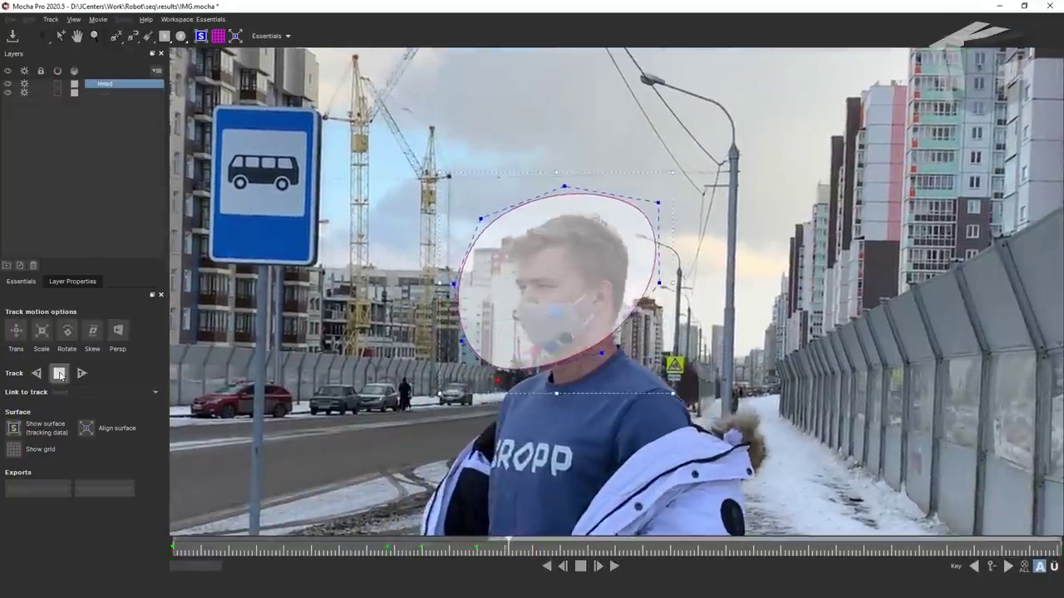
left_click(59, 373)
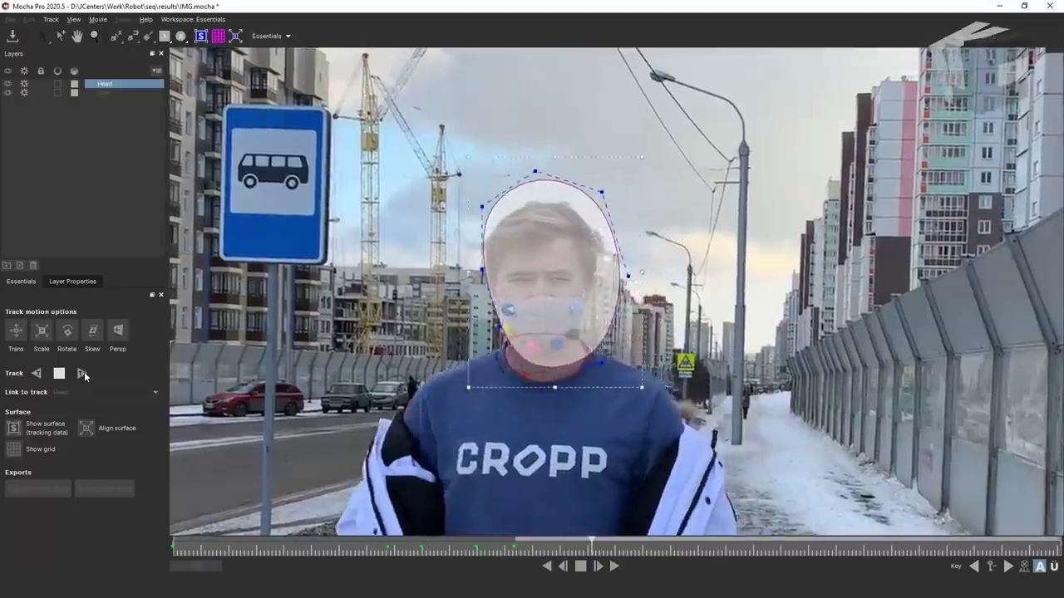
- Correct the Head shape's points on frames up to about 221 and resume tracking forward
left_click_drag(624, 550, 577, 550)
left_click_drag(664, 274, 652, 274)
left_click_drag(577, 550, 608, 551)
left_click_drag(585, 361, 569, 359)
left_click_drag(434, 196, 429, 198)
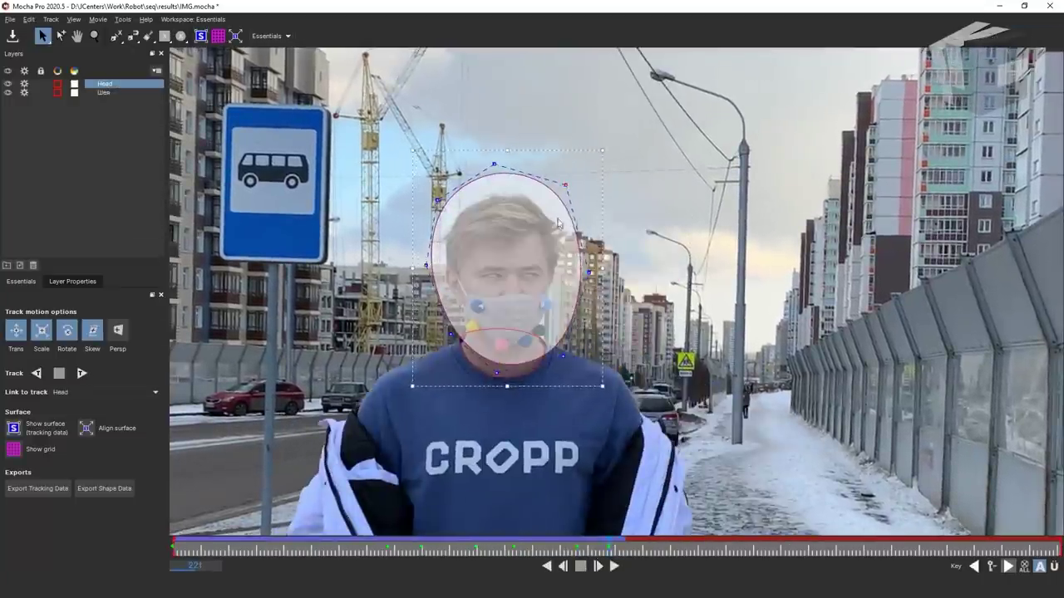
left_click_drag(574, 357, 562, 353)
left_click(82, 373)
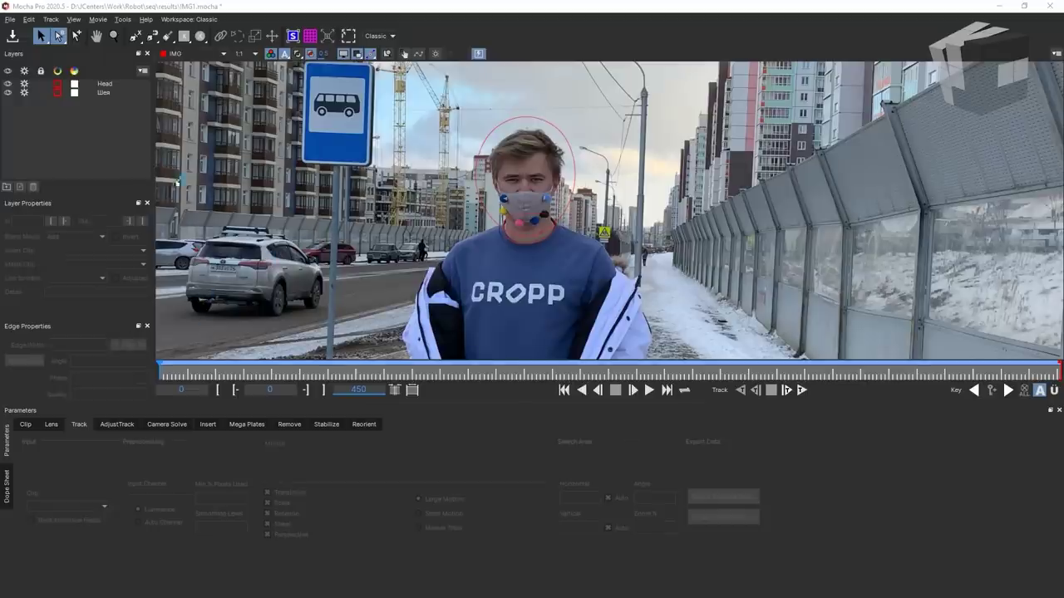
- Export the shape data of the selected Head and Шея layers to the clipboard as Mocha shape data for AE
left_click(109, 86)
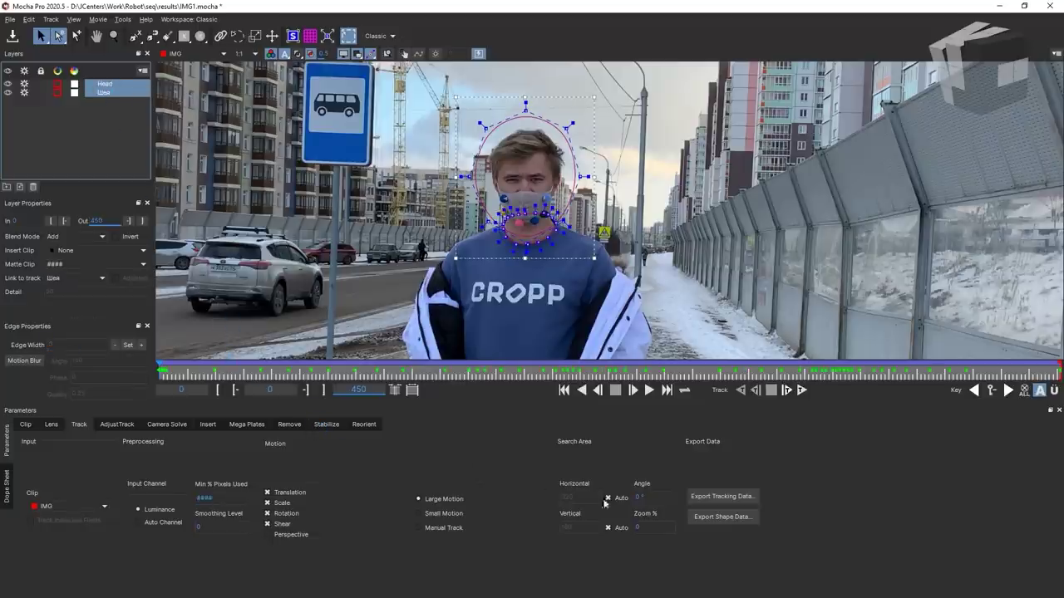
left_click(722, 517)
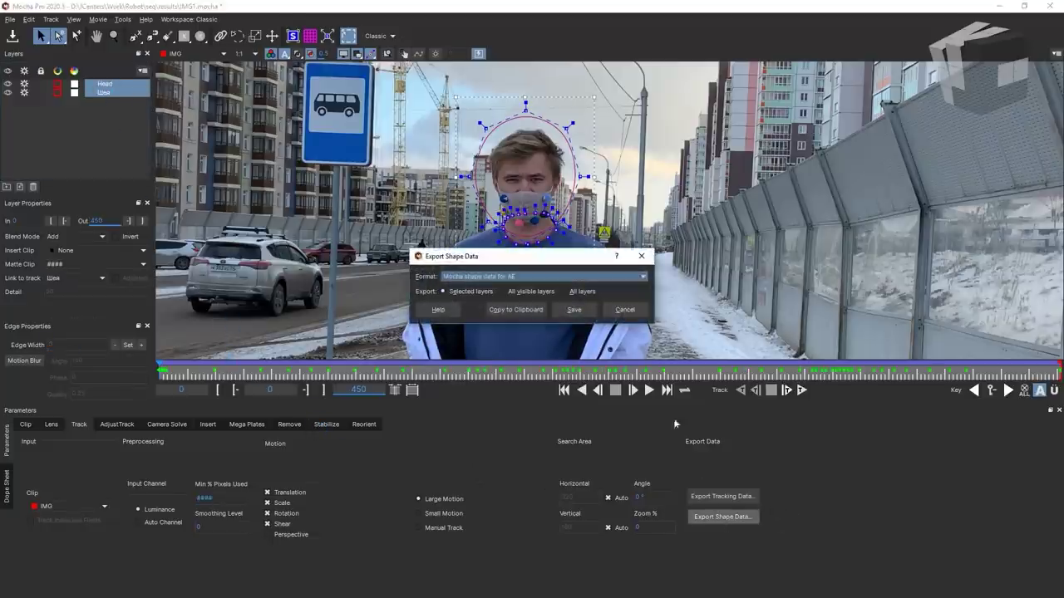
left_click(642, 276)
scroll(541, 326, "down", 3)
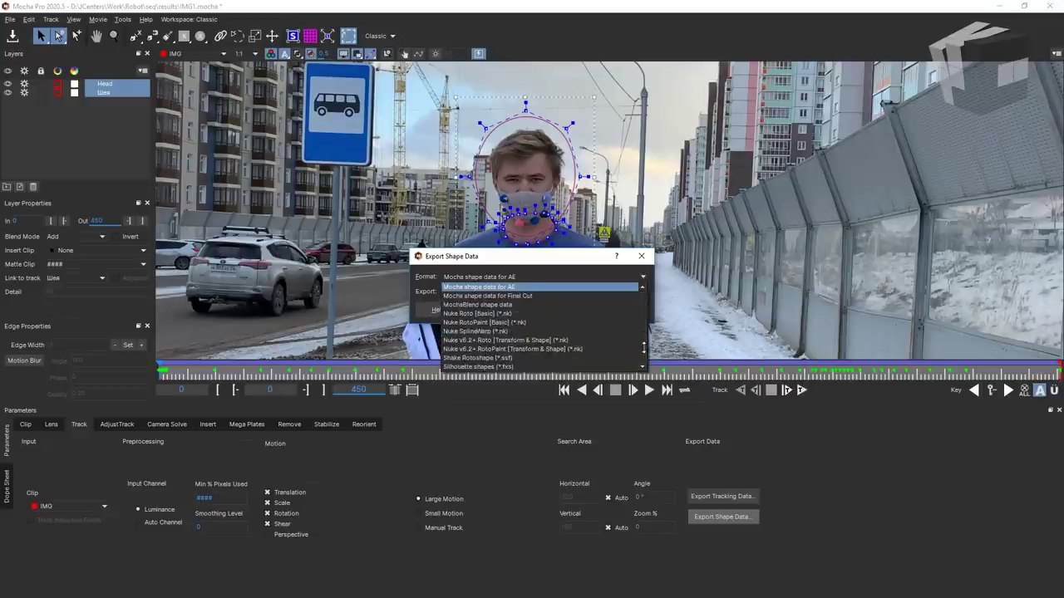
left_click_drag(648, 334, 652, 305)
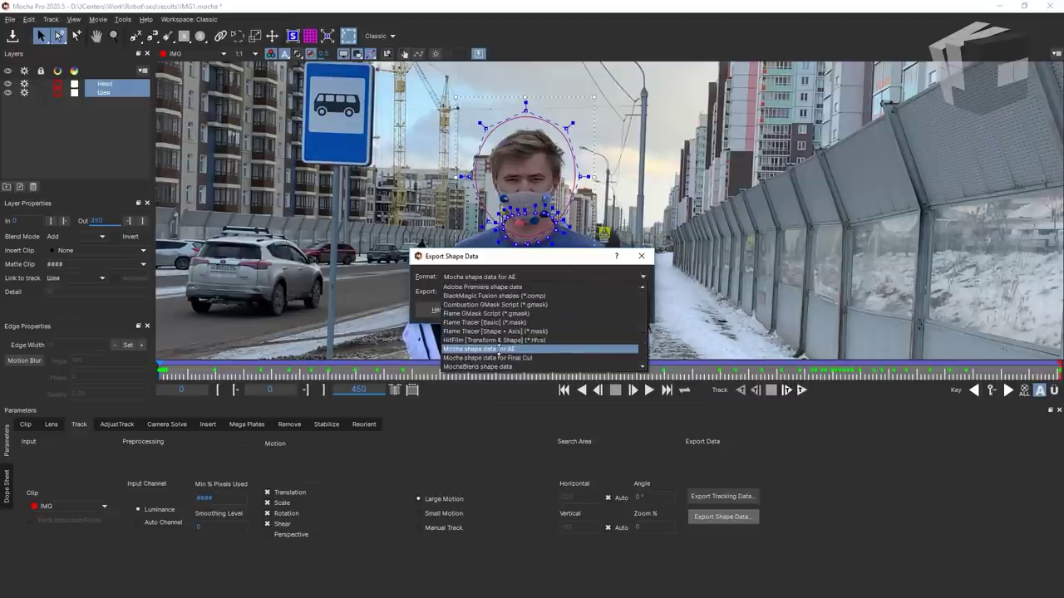
left_click(499, 350)
left_click(516, 310)
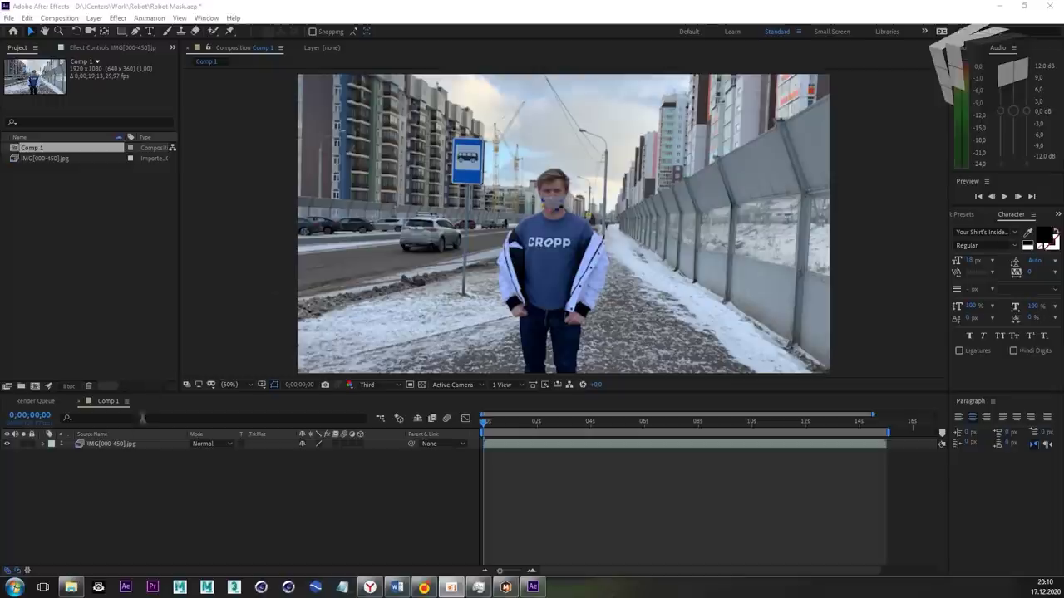
- Switch to After Effects and paste the copied Mocha masks onto the IMG[000-450].jpg layer in Comp 1
left_click(129, 444)
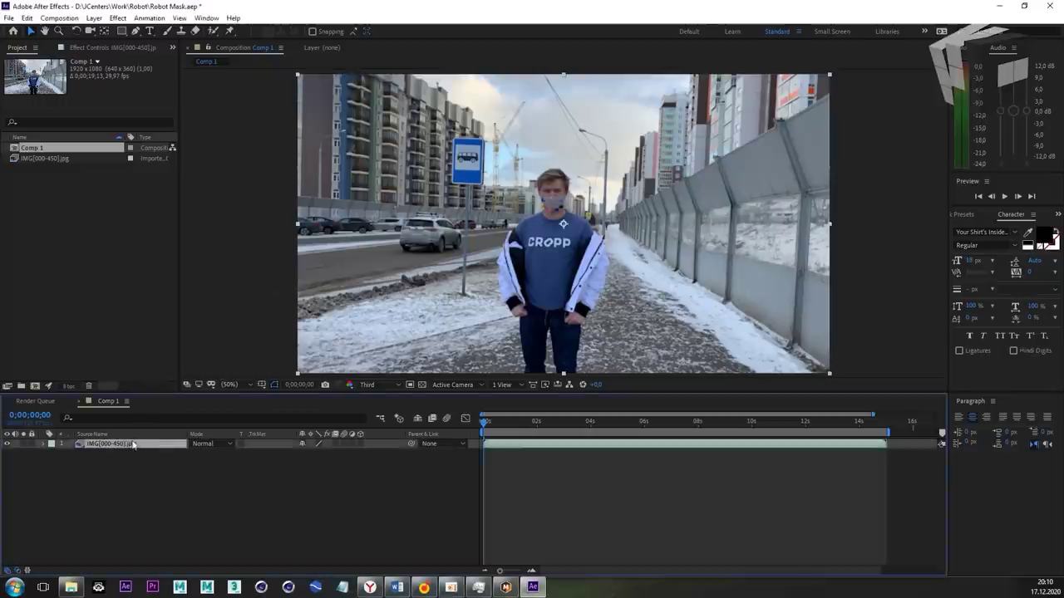
left_click(28, 17)
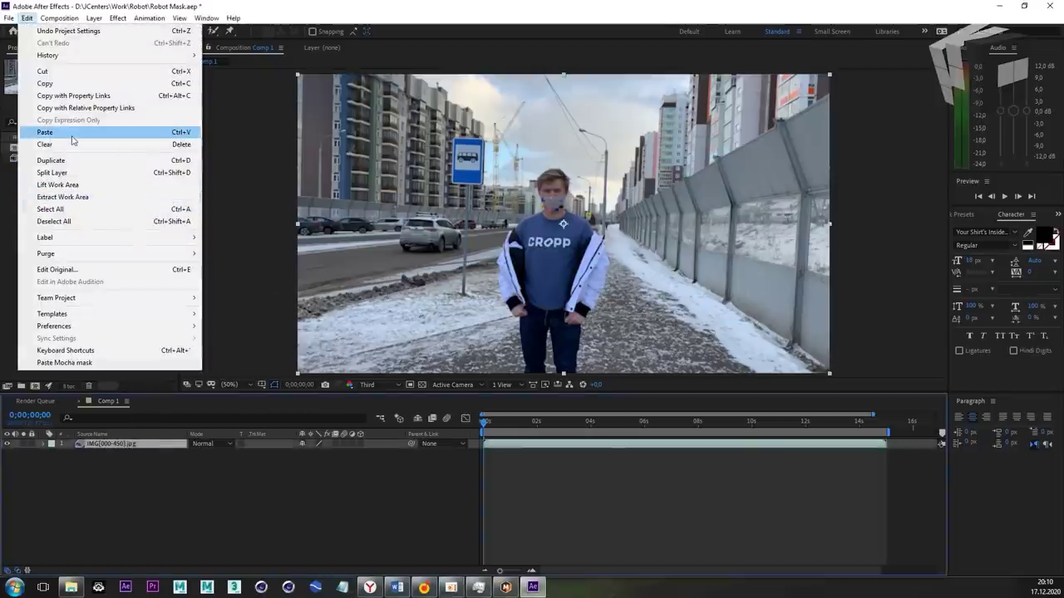
left_click(68, 363)
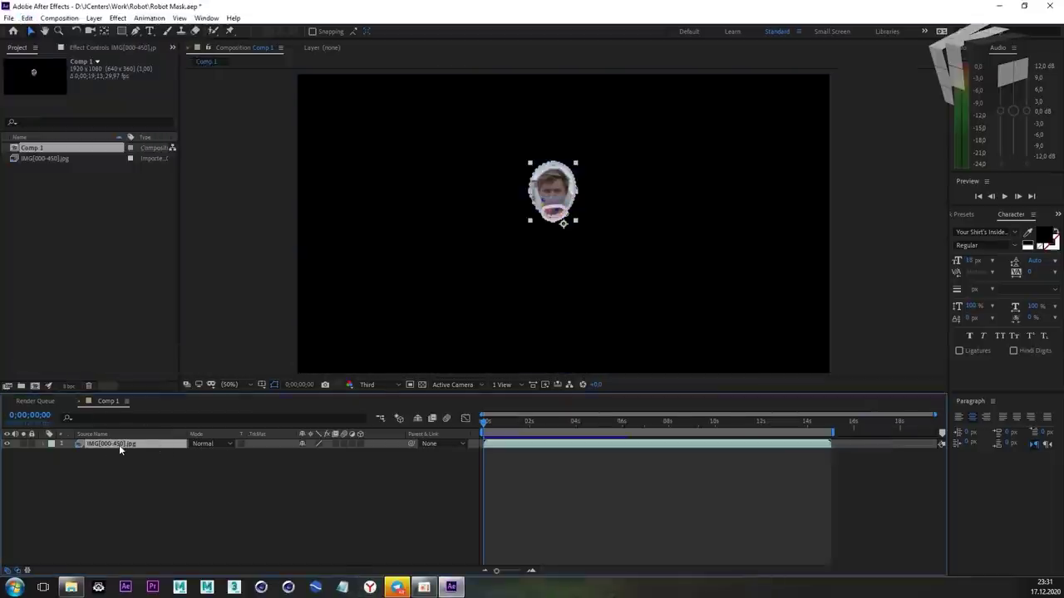
- Duplicate the masked footage layer twice and delete all masks from the bottom copy
key("ctrl+d")
key("ctrl+d")
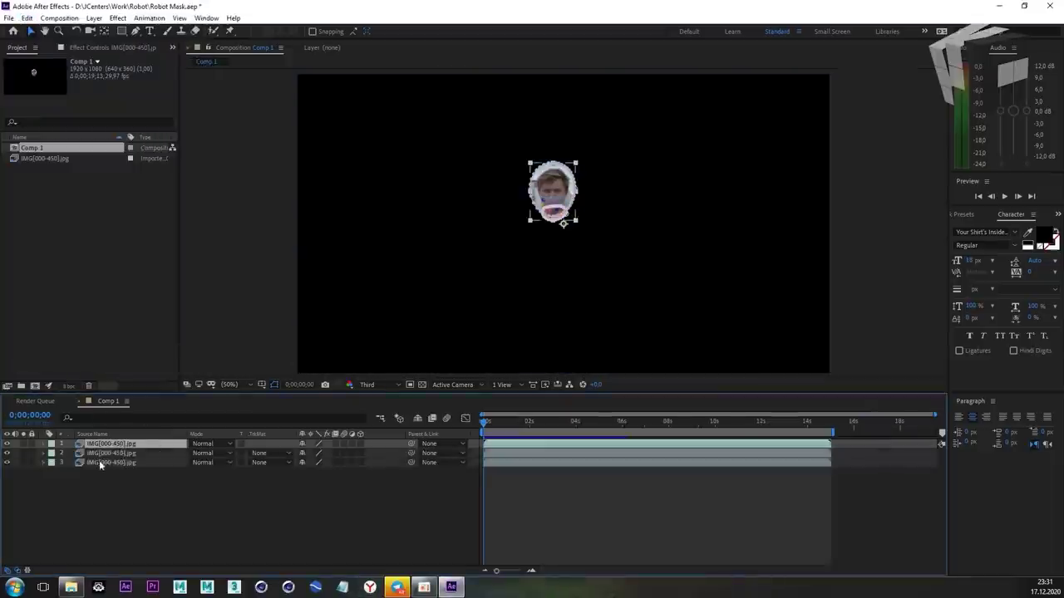
left_click(43, 462)
left_click(73, 473)
key("Delete")
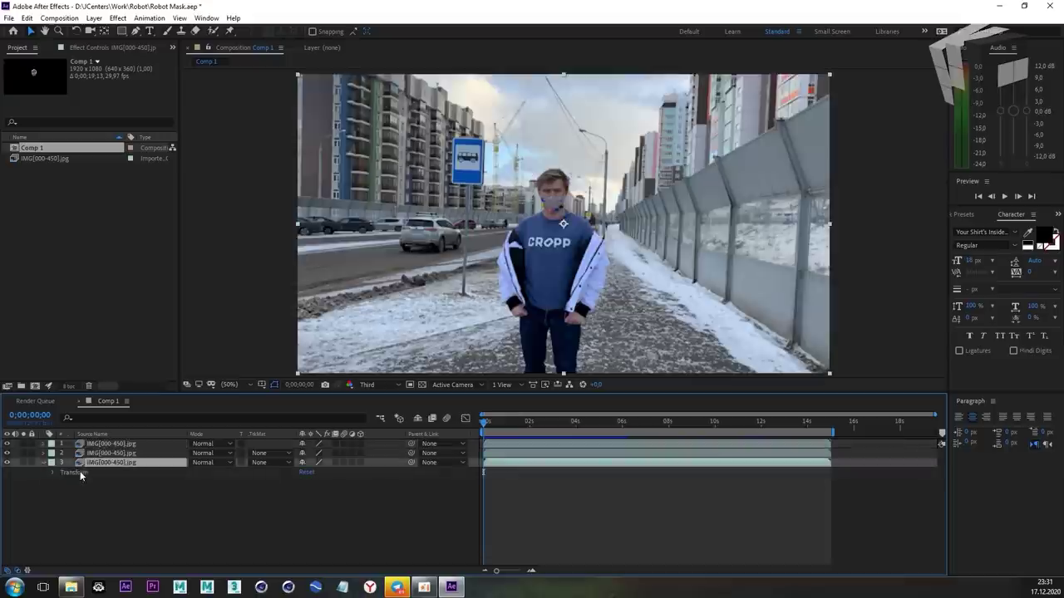
- Delete the Head mask from the middle footage layer's masks
left_click(44, 453)
left_click(52, 463)
left_click(87, 472)
left_click(85, 482)
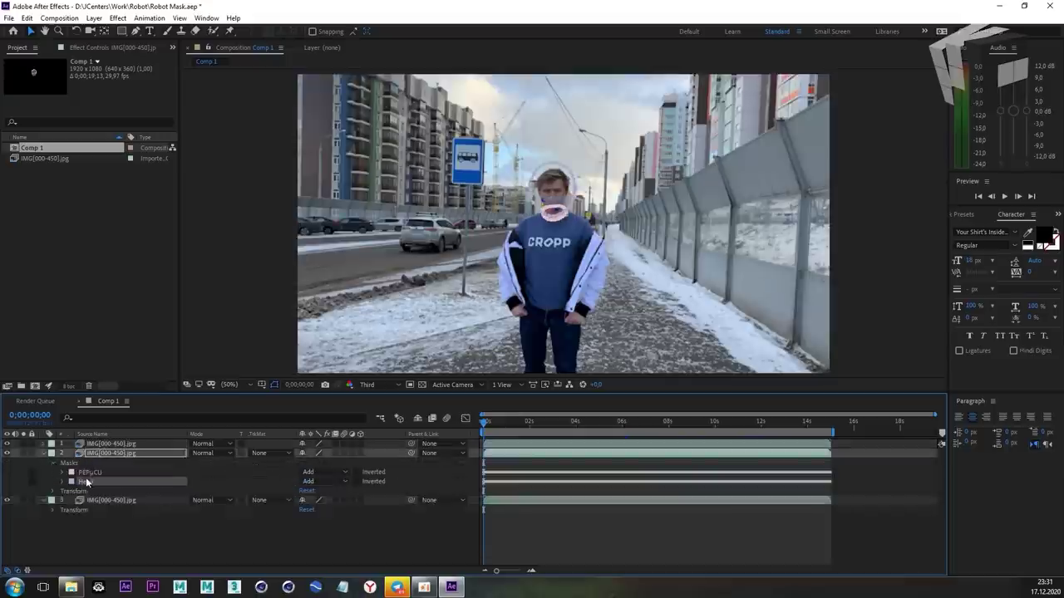
key("Delete")
left_click(44, 454)
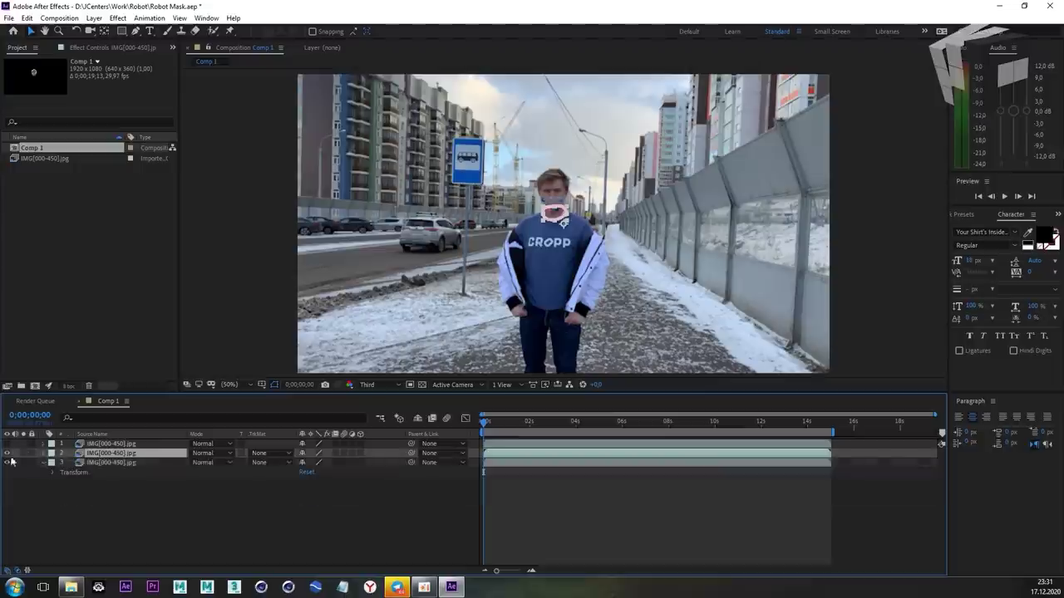
- Toggle the visibility of the background, neck and head layers to check each cutout separately
left_click(8, 462)
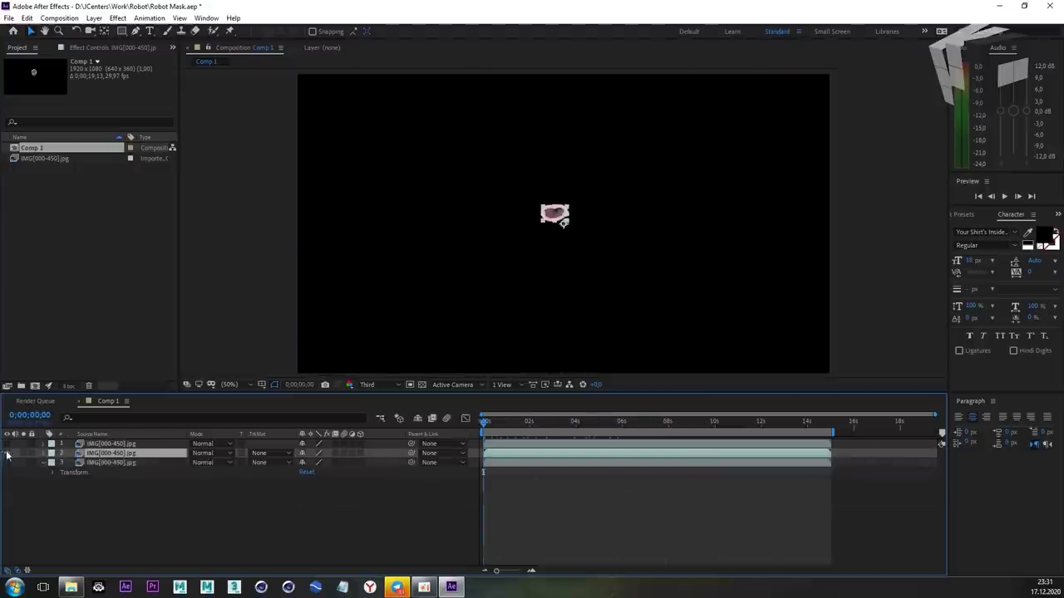
left_click(8, 444)
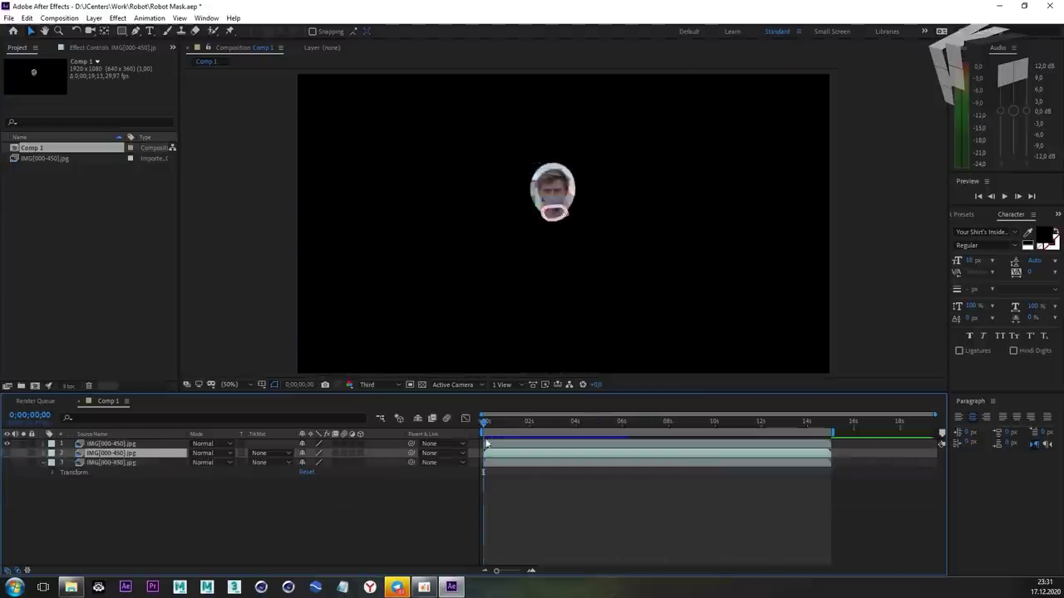
left_click(7, 462)
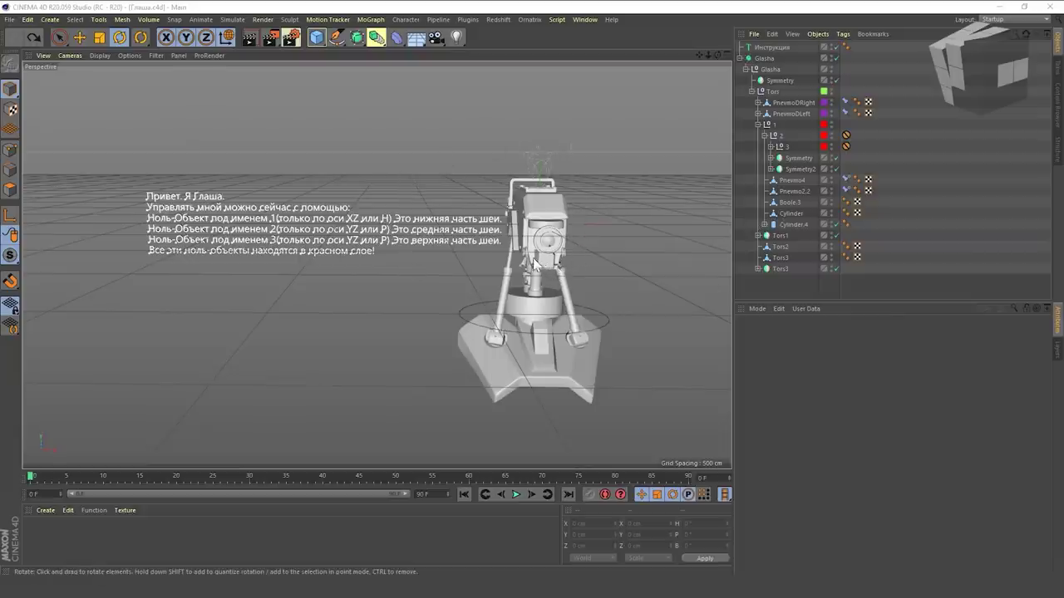
- Switch to Cinema 4D and rotate the robot's lower-neck null, named 1, sideways in both directions to test the rig
left_click_drag(528, 259, 536, 239, "alt")
scroll(428, 221, "down", 2)
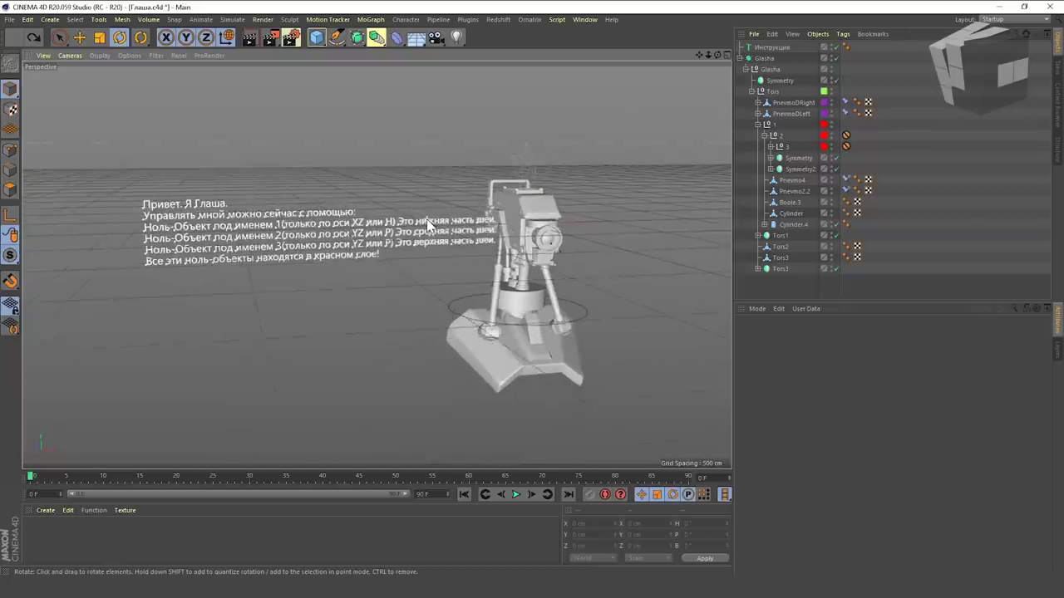
scroll(556, 270, "up", 5)
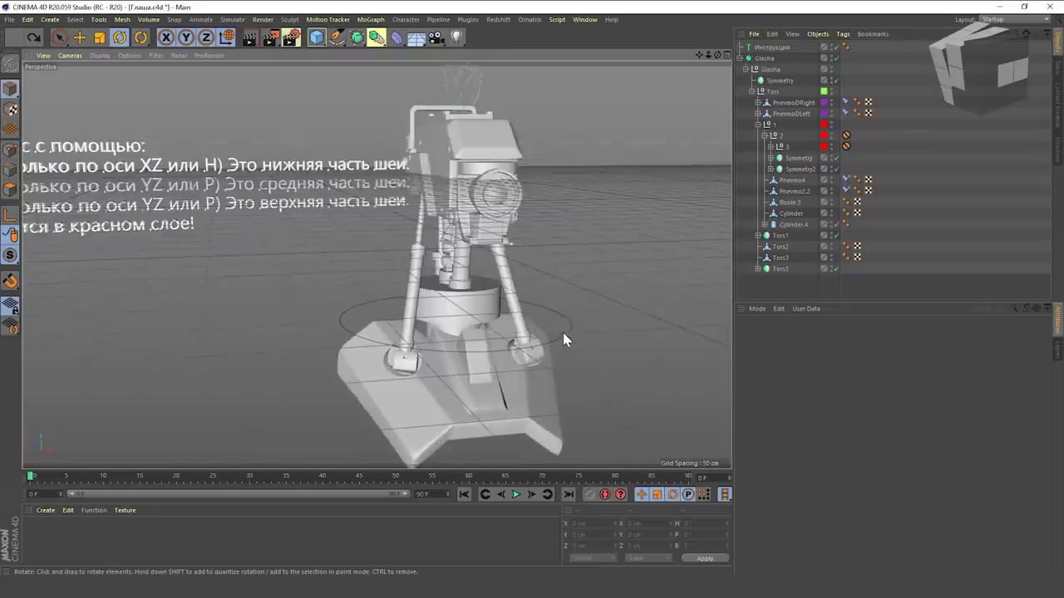
left_click(567, 332)
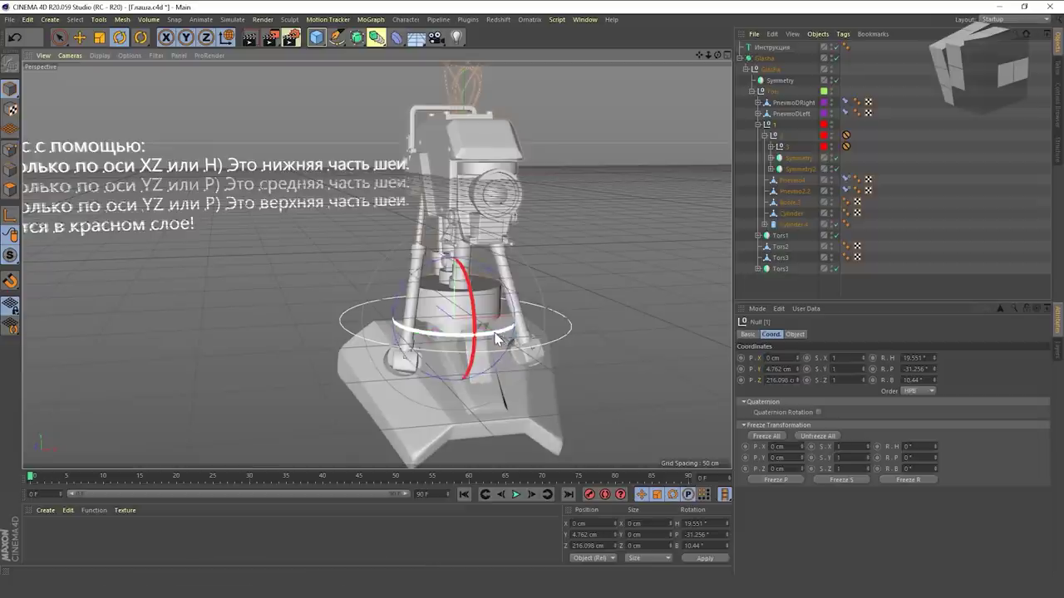
left_click_drag(497, 339, 438, 342)
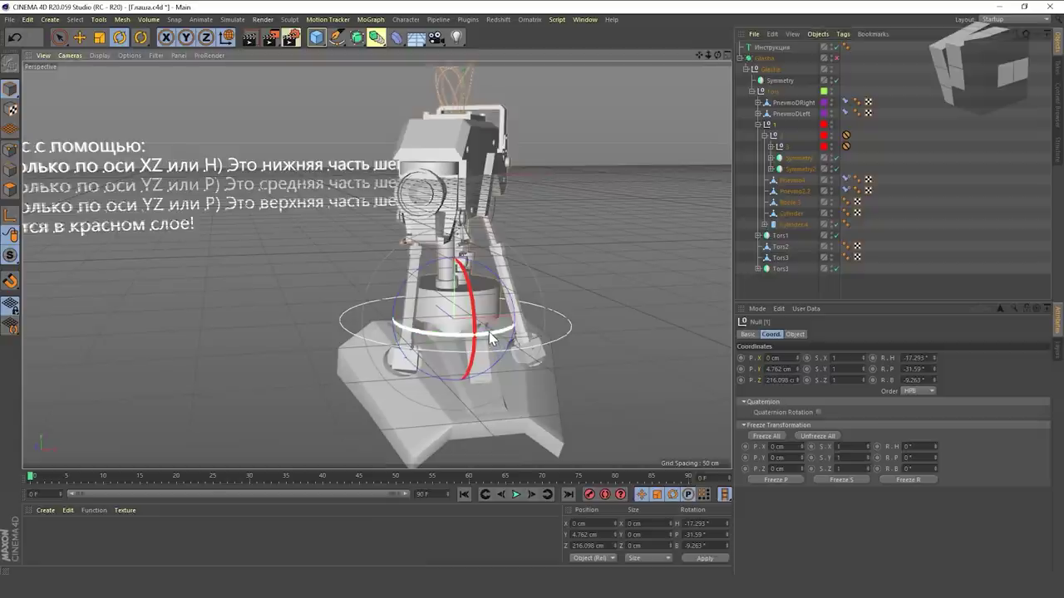
left_click_drag(490, 337, 537, 333)
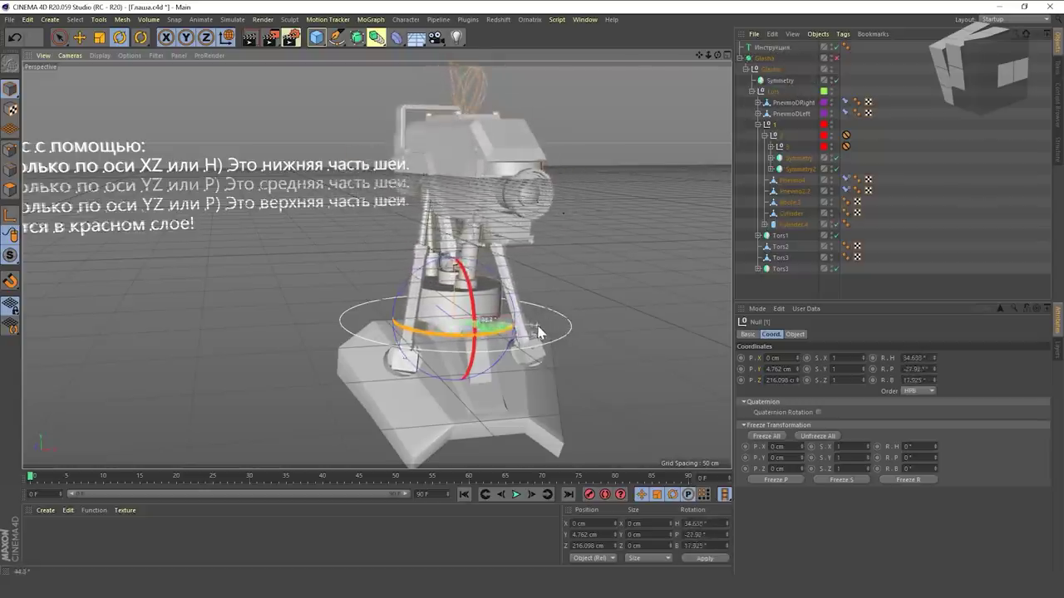
left_click_drag(490, 275, 423, 164, "alt")
left_click(415, 239)
left_click(406, 220)
left_click(407, 220)
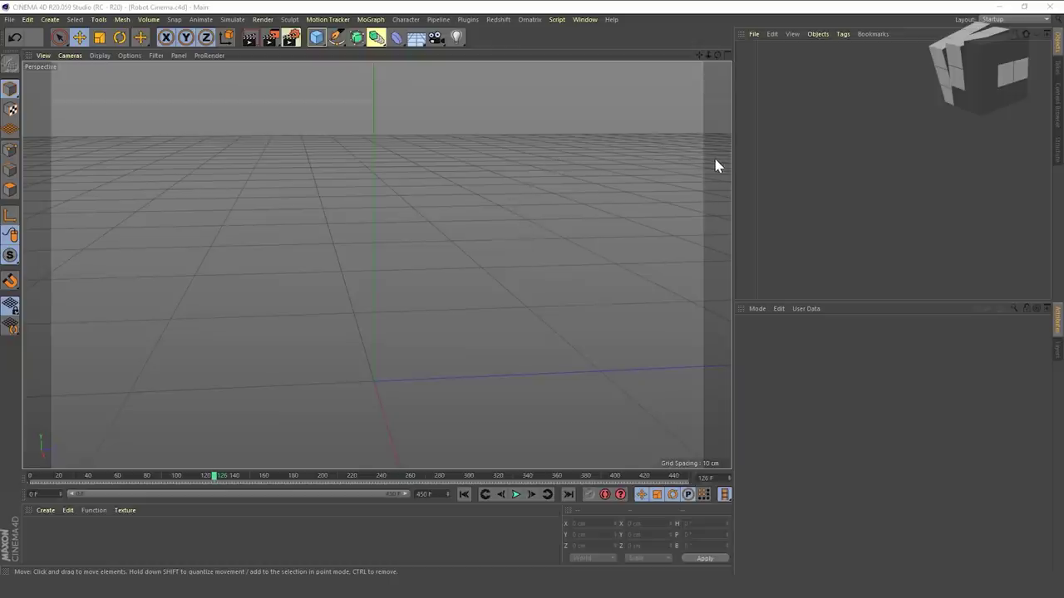
- Merge the Robot track 3D object into the Robot Cinema scene, keeping the default FBX import settings
left_click(754, 34)
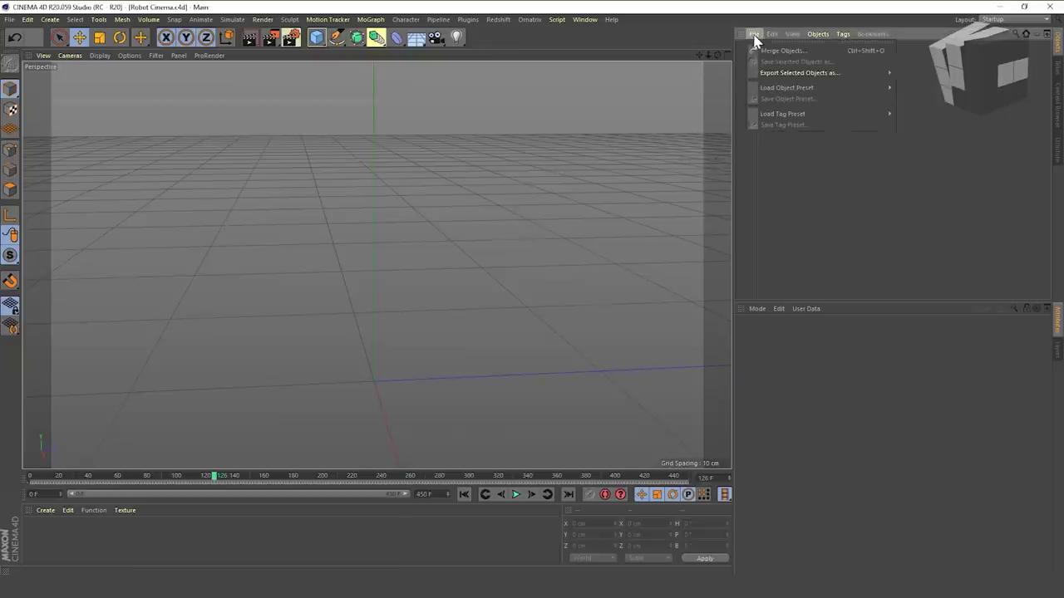
left_click(765, 51)
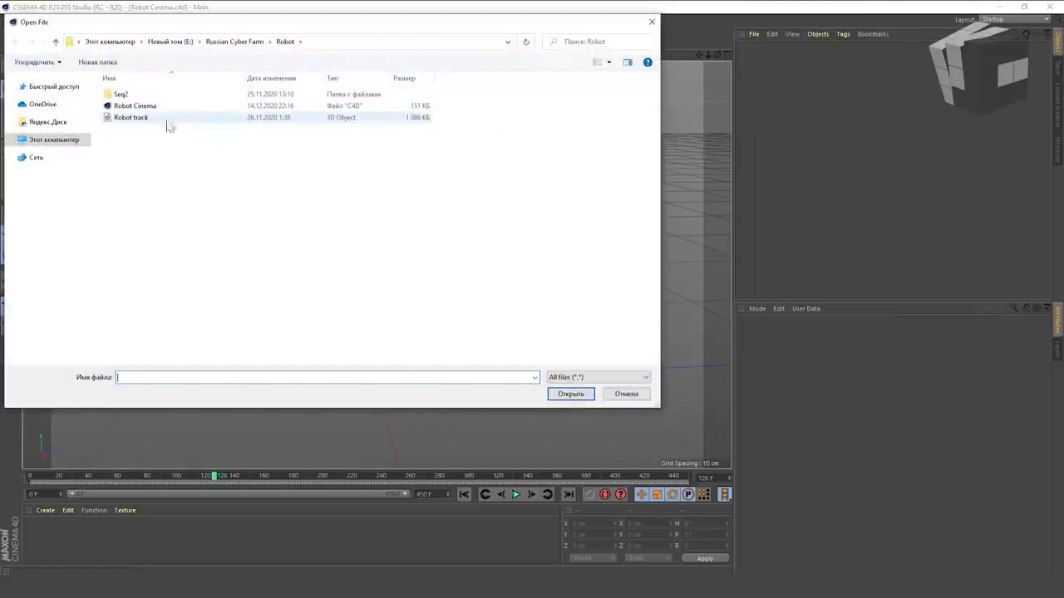
double_click(215, 123)
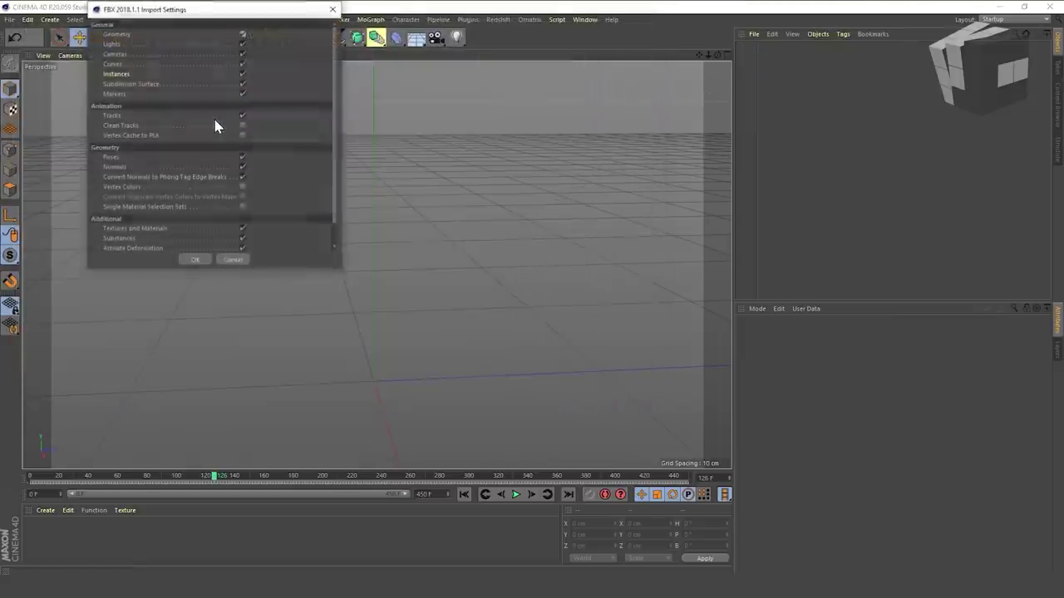
left_click(205, 260)
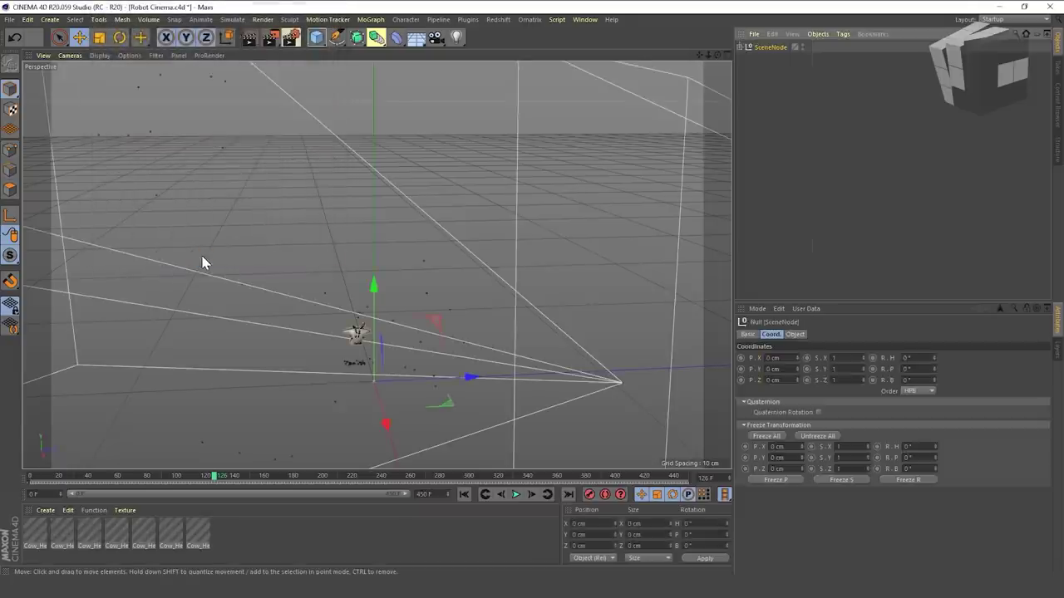
- Set the imported SceneNode null's scale to 45 on the X, Y and Z axes
scroll(331, 211, "down", 4)
left_click_drag(332, 281, 404, 280, "alt")
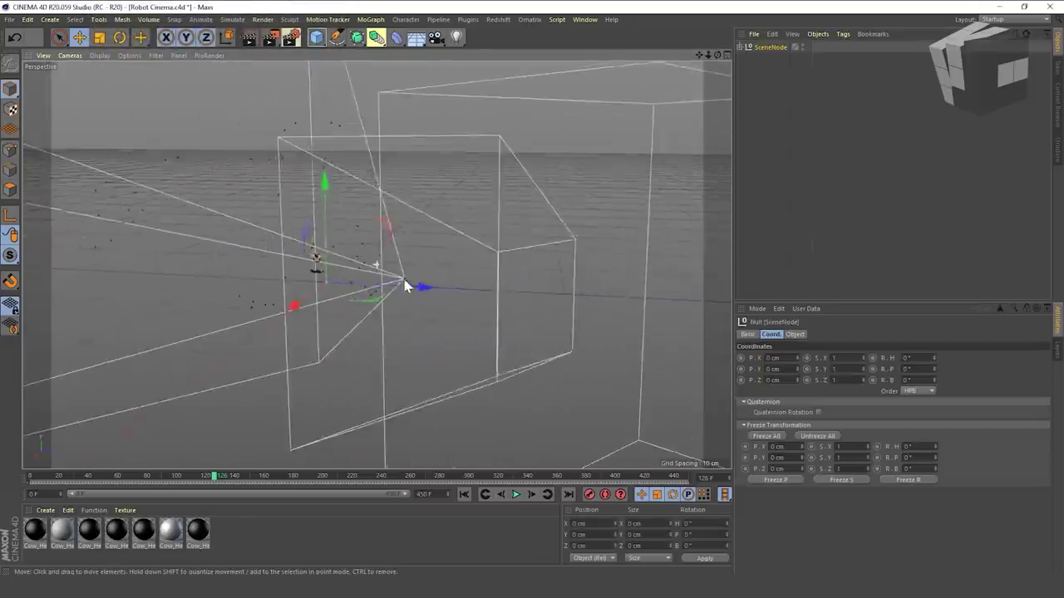
scroll(368, 271, "down", 5)
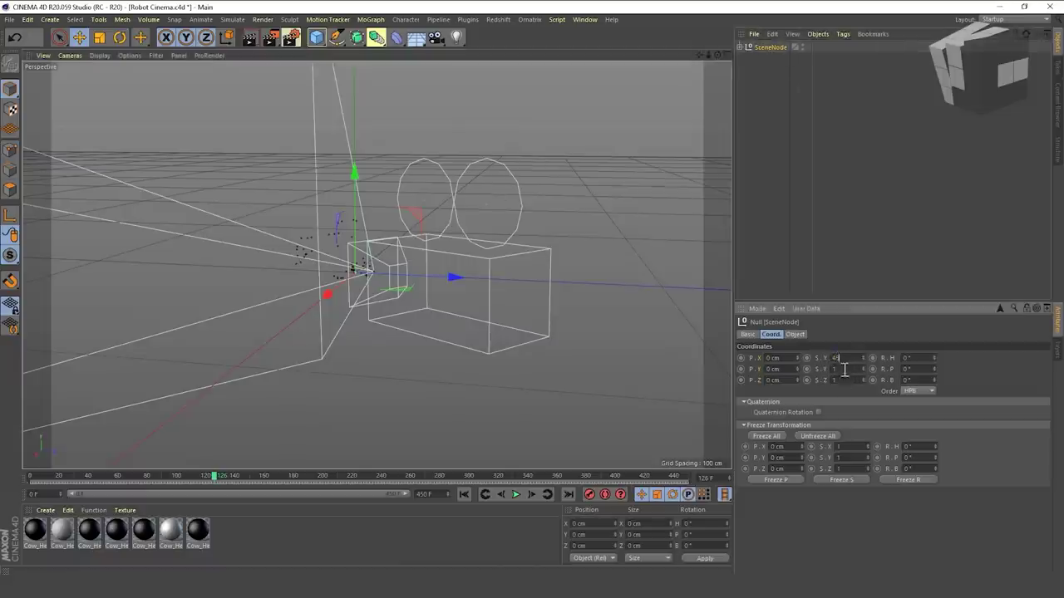
key("Tab")
type("45")
key("Return")
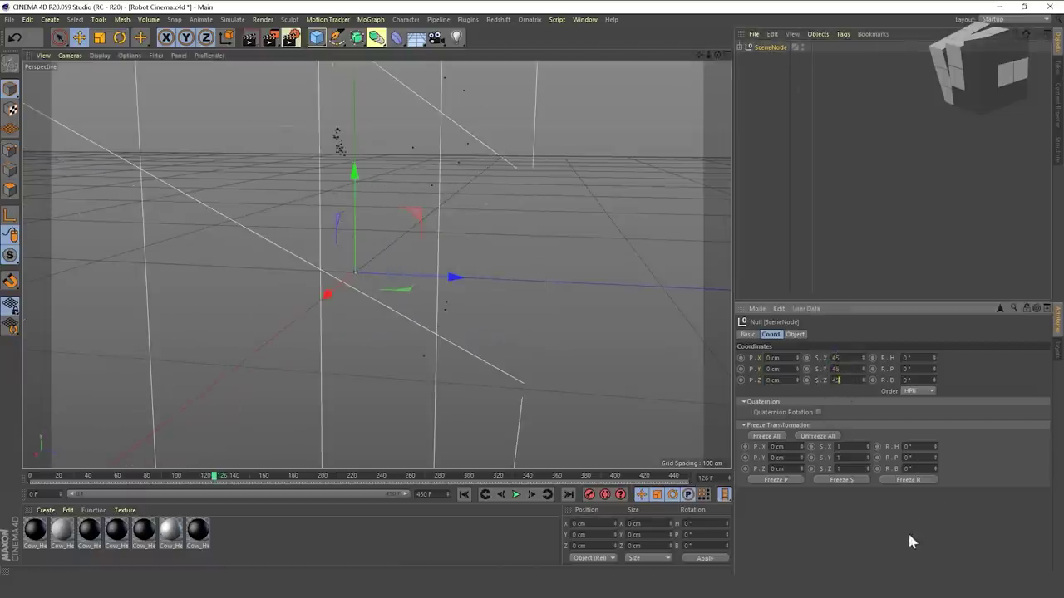
- Add a default cube at the origin to compare its size with the tracked scene, and undo it
left_click_drag(416, 275, 435, 357, "alt")
left_click(319, 37)
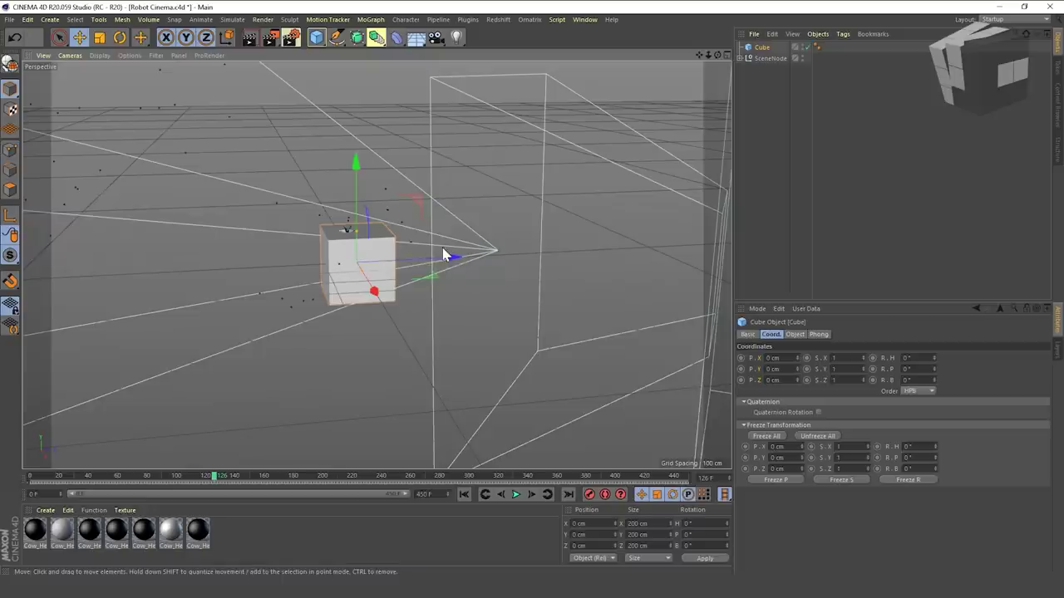
left_click_drag(444, 252, 548, 320, "alt")
key("ctrl+z")
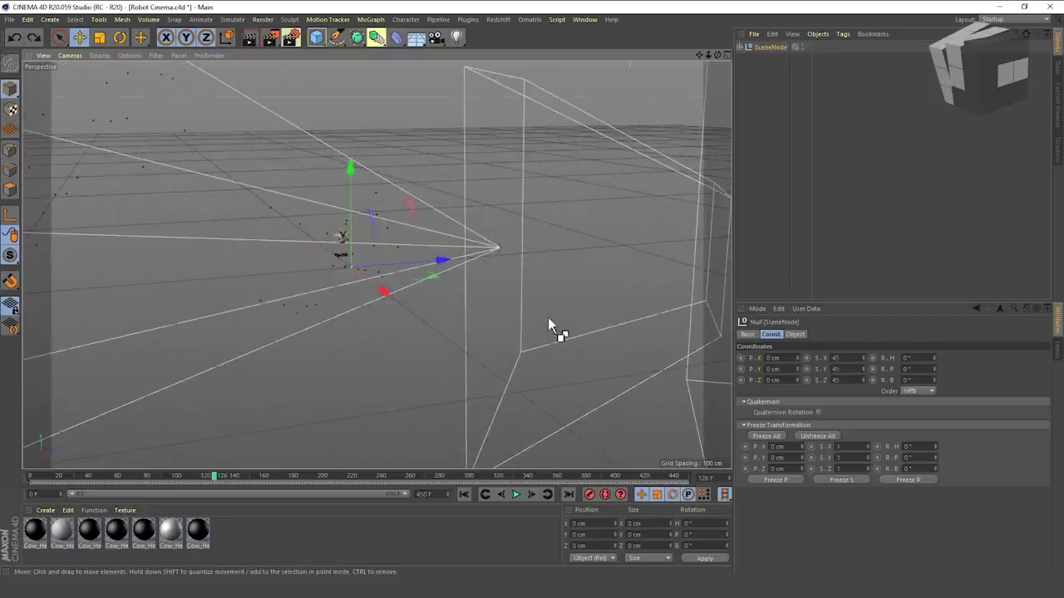
- Set the scale of the Camera01_3Node camera inside SceneNode to 0.21 on the X, Y and Z axes
left_click_drag(354, 288, 470, 202, "alt")
left_click(464, 184)
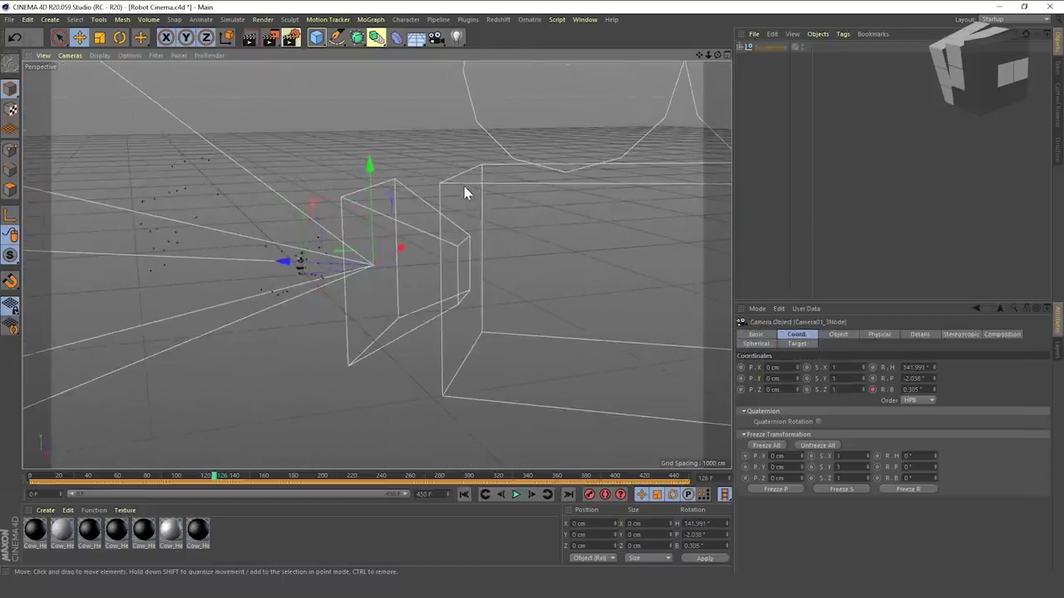
left_click(741, 47)
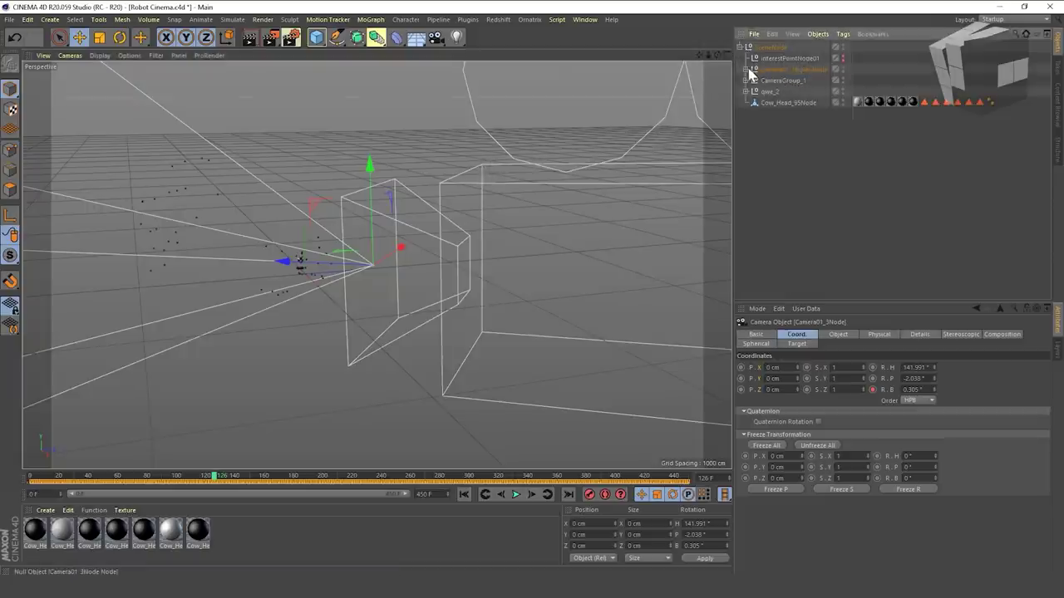
left_click(746, 70)
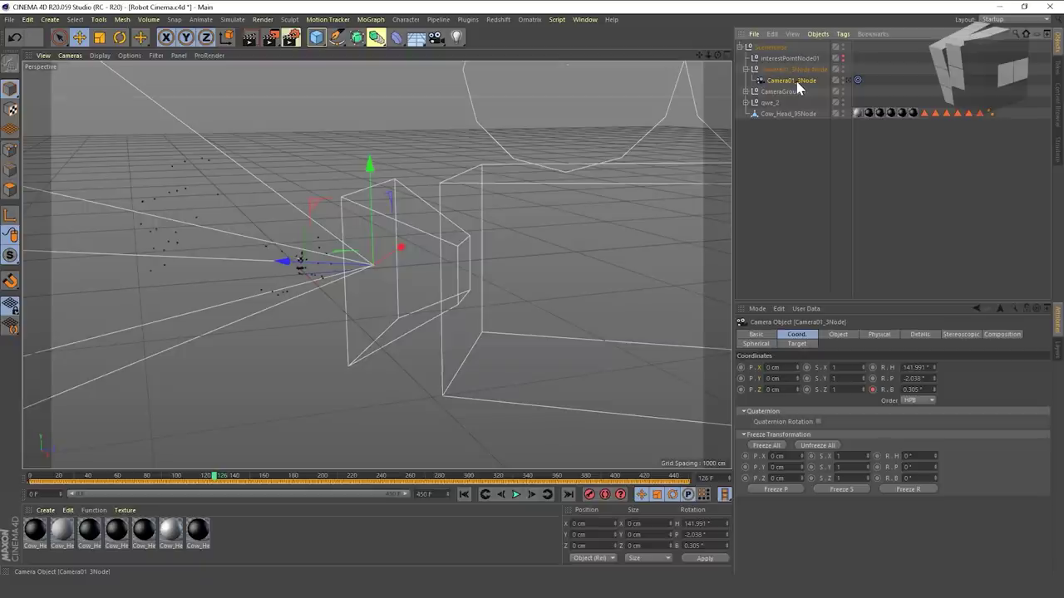
mouse_move(863, 371)
left_mouse_down()
mouse_move(807, 378)
mouse_move(856, 368)
left_mouse_up()
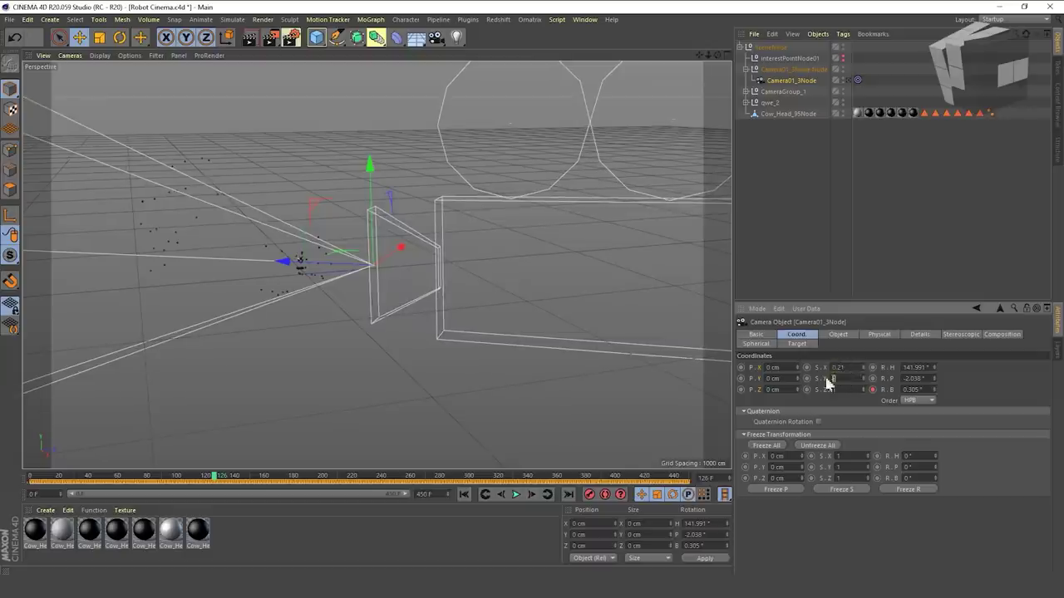
key("Tab")
type("0.21")
key("Return")
- View the scene through the Camera01_3Node camera and scrub the timeline to check the tracked motion
left_click_drag(406, 270, 285, 176, "alt")
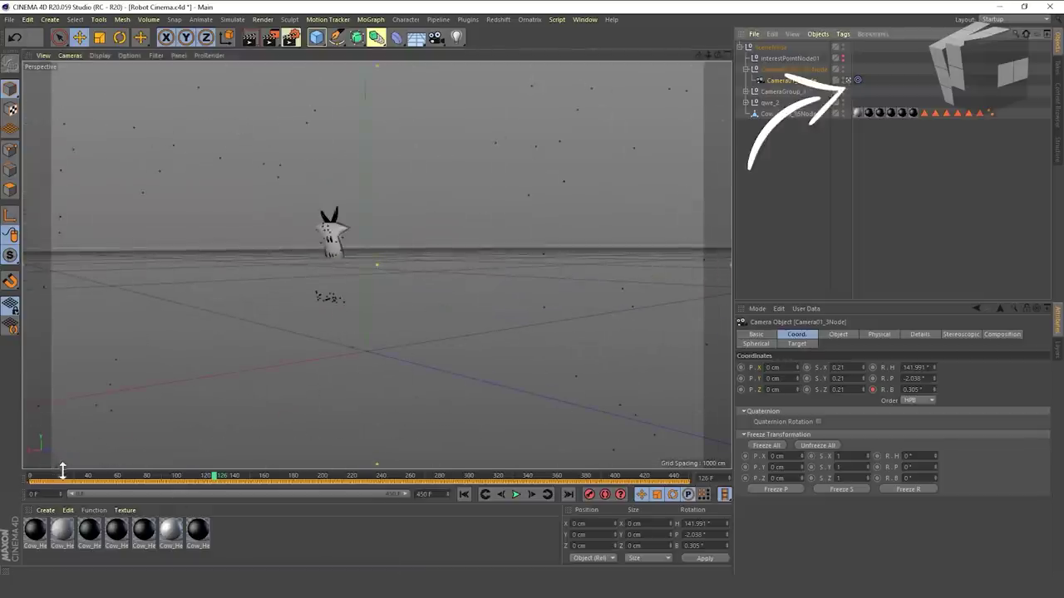
left_click_drag(70, 475, 106, 484)
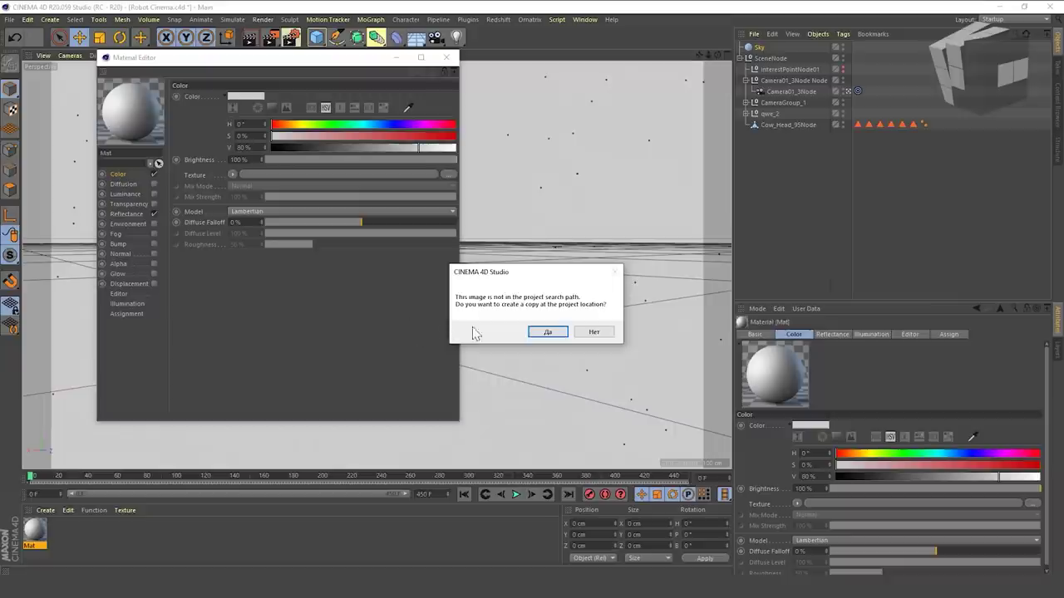
- Load IMG000.jpg as the Mat material's color texture without a project copy, and apply the material to the Sky object
left_click(595, 334)
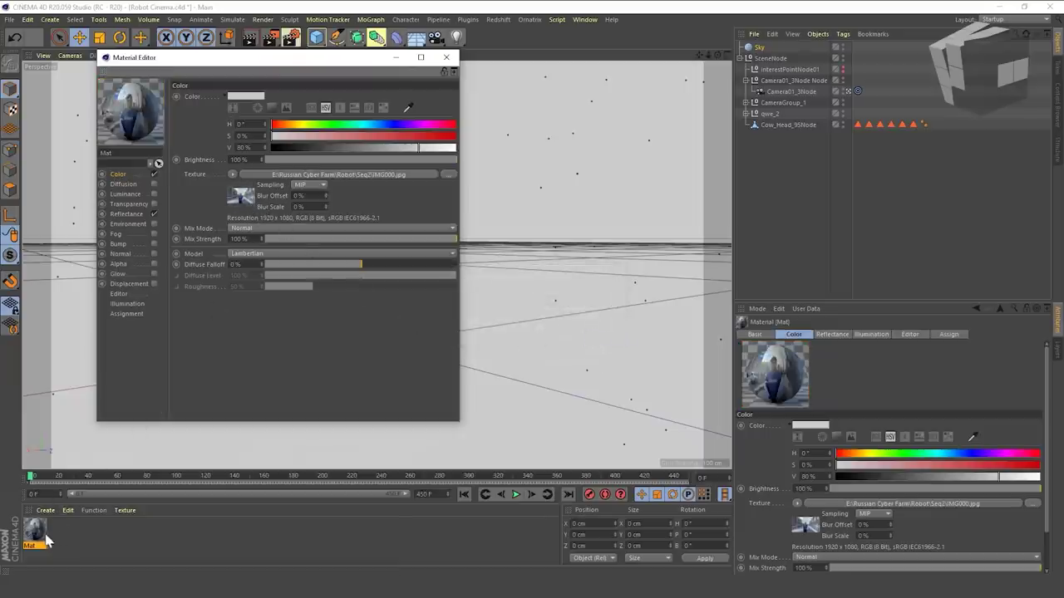
left_click_drag(41, 532, 714, 83)
left_click_drag(761, 52, 759, 48)
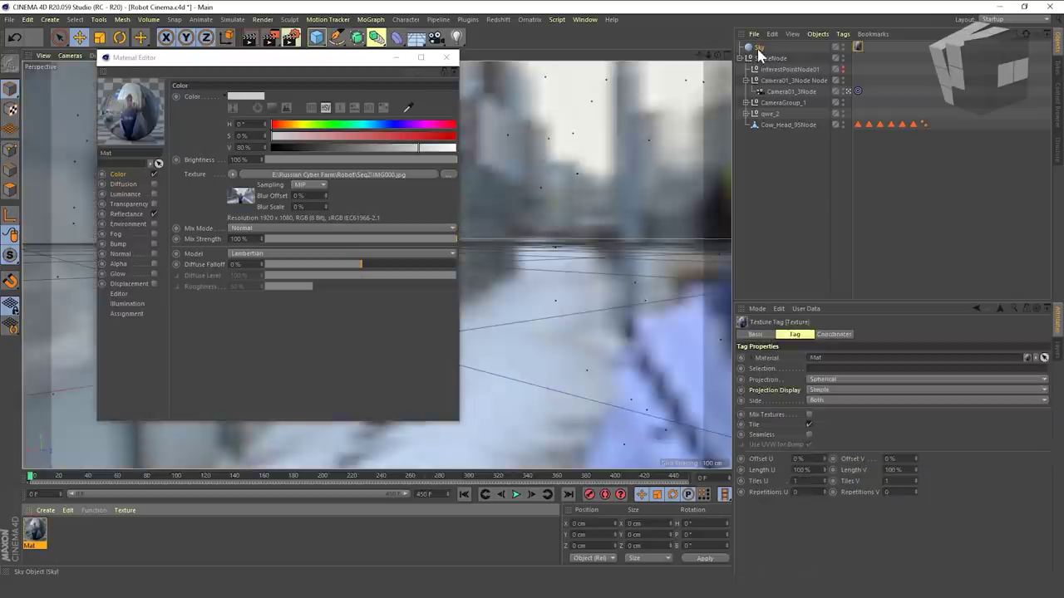
- Set the Mat material's texture preview size to 512x512 and enable its animated preview
left_click_drag(381, 58, 295, 121)
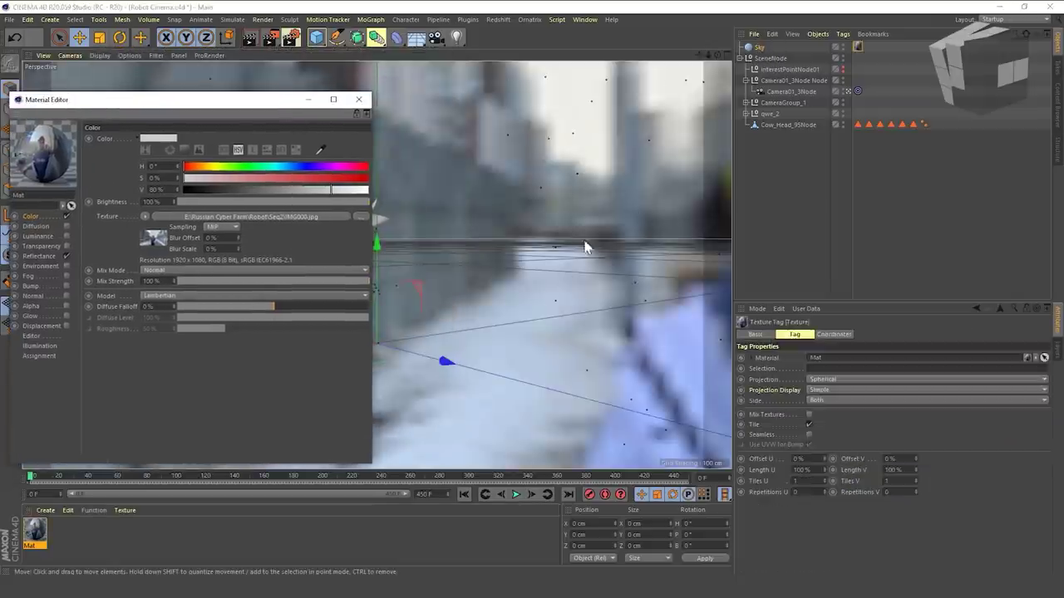
left_click(39, 337)
left_click(185, 148)
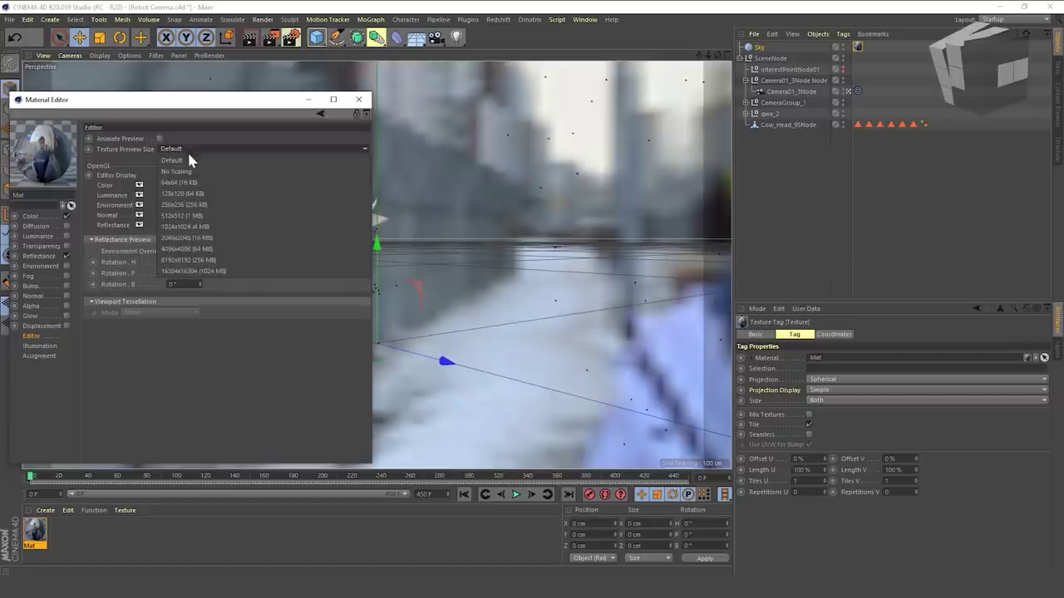
left_click(184, 215)
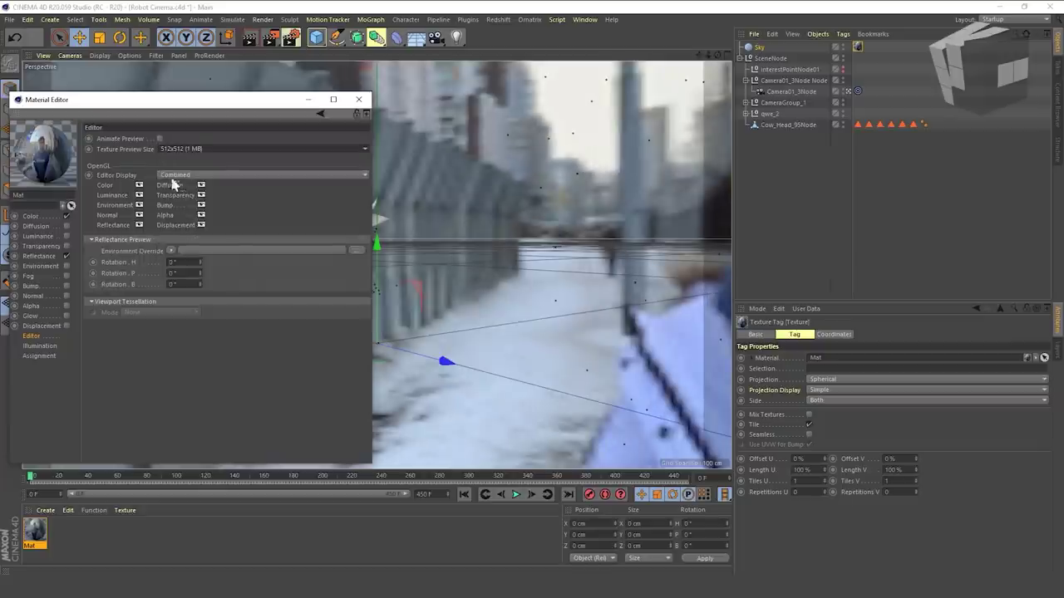
left_click(160, 138)
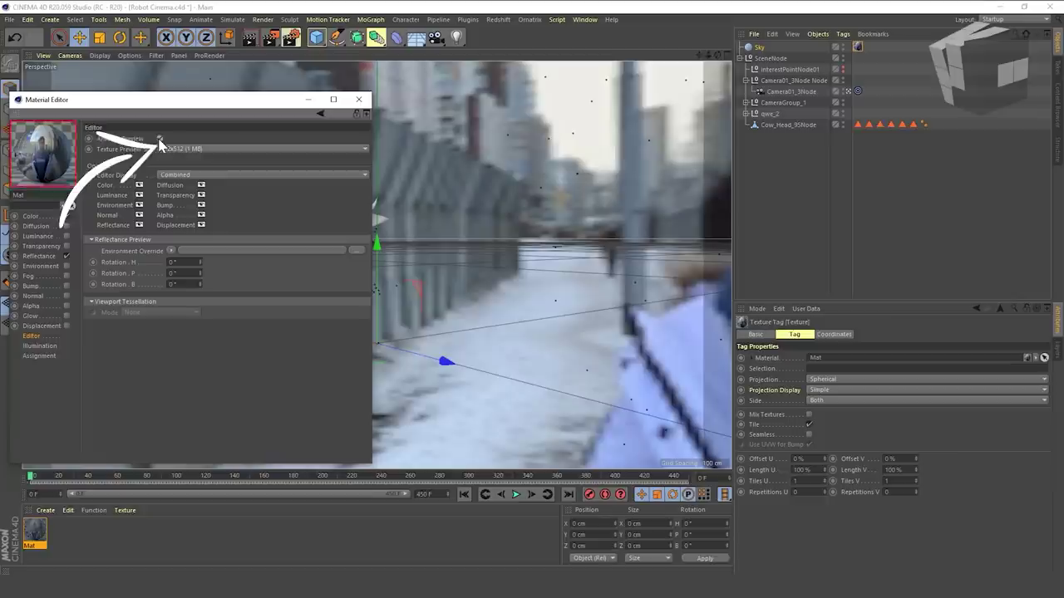
left_click(31, 216)
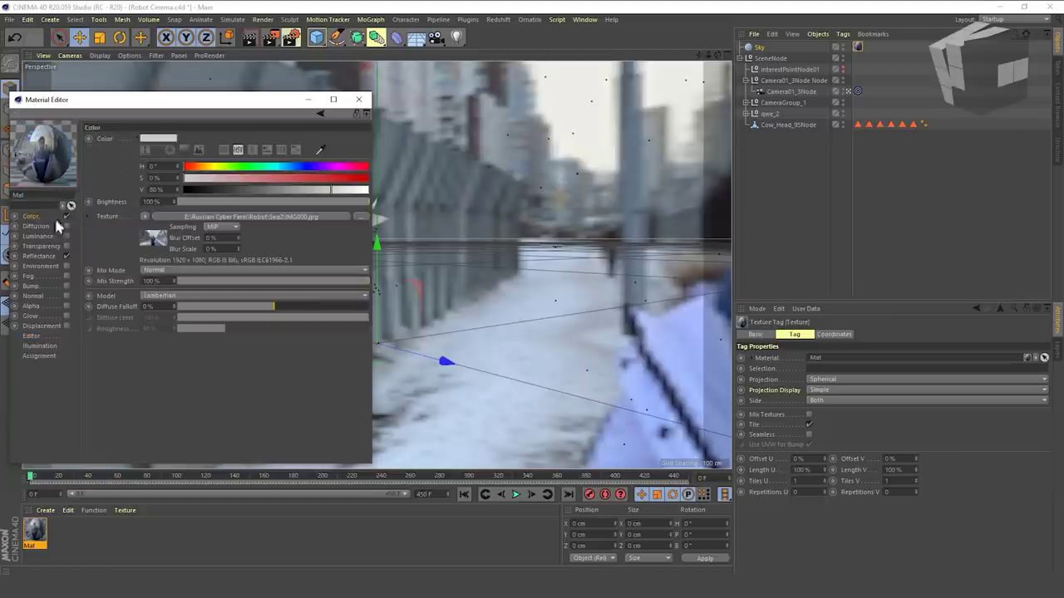
- Set the Sky texture tag's projection to Frontal and scrub to frame 47 to check the background
left_click(828, 391)
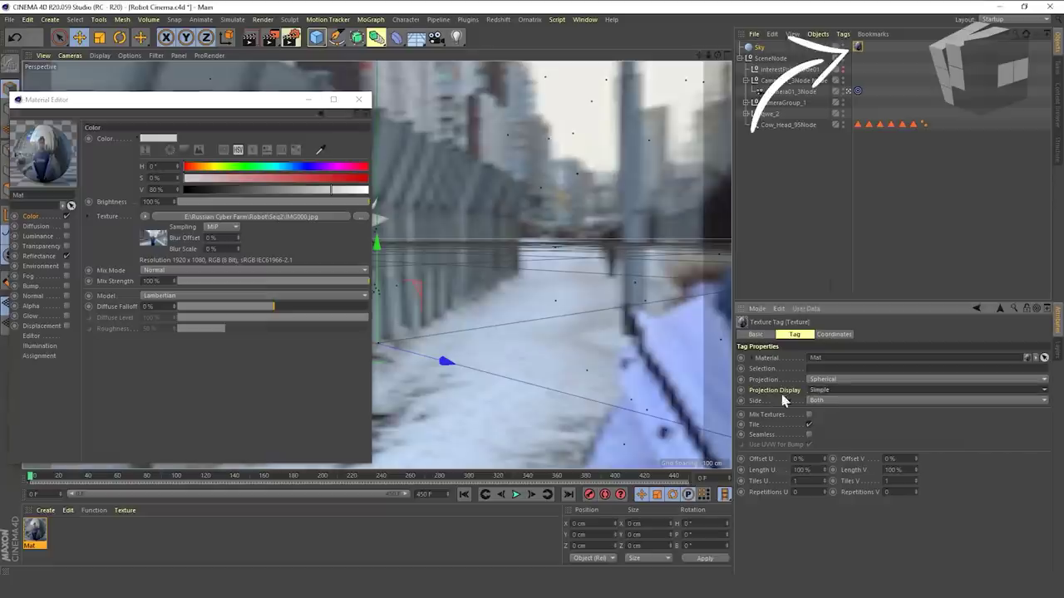
left_click(820, 381)
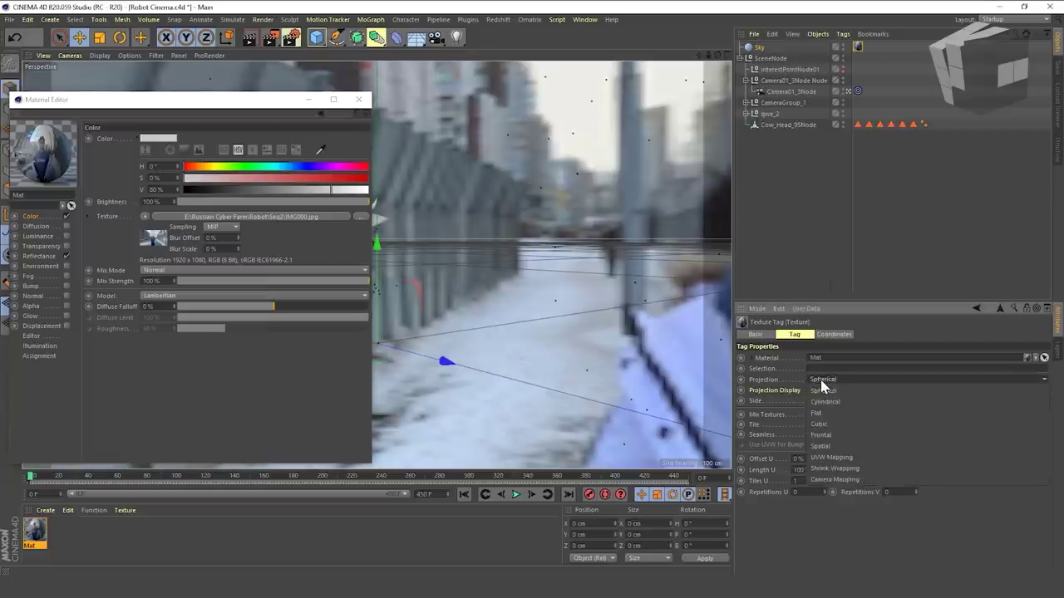
left_click(823, 434)
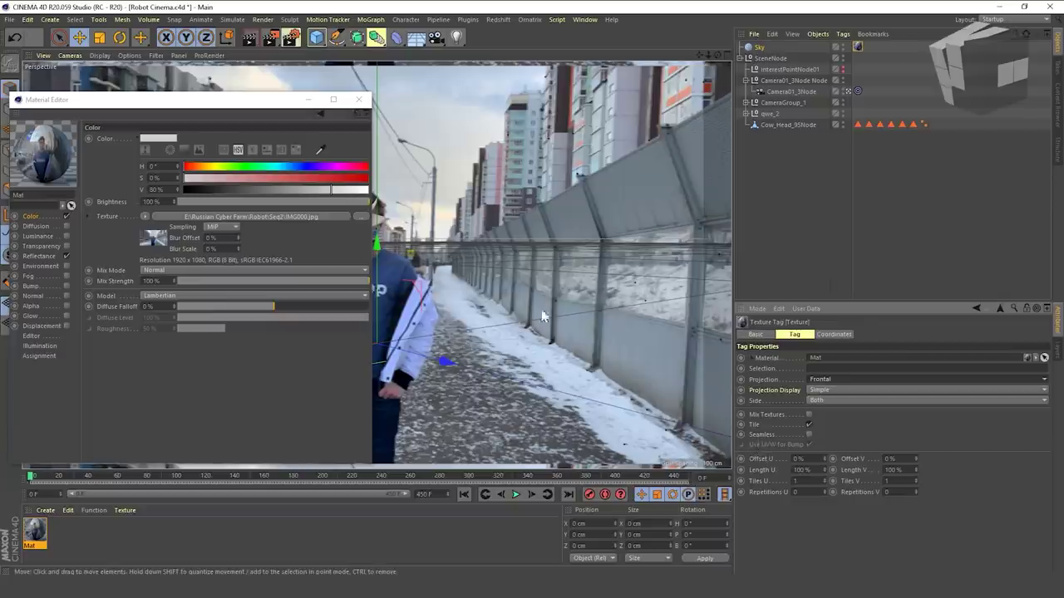
left_click_drag(217, 104, 729, 78)
left_click_drag(41, 469, 100, 496)
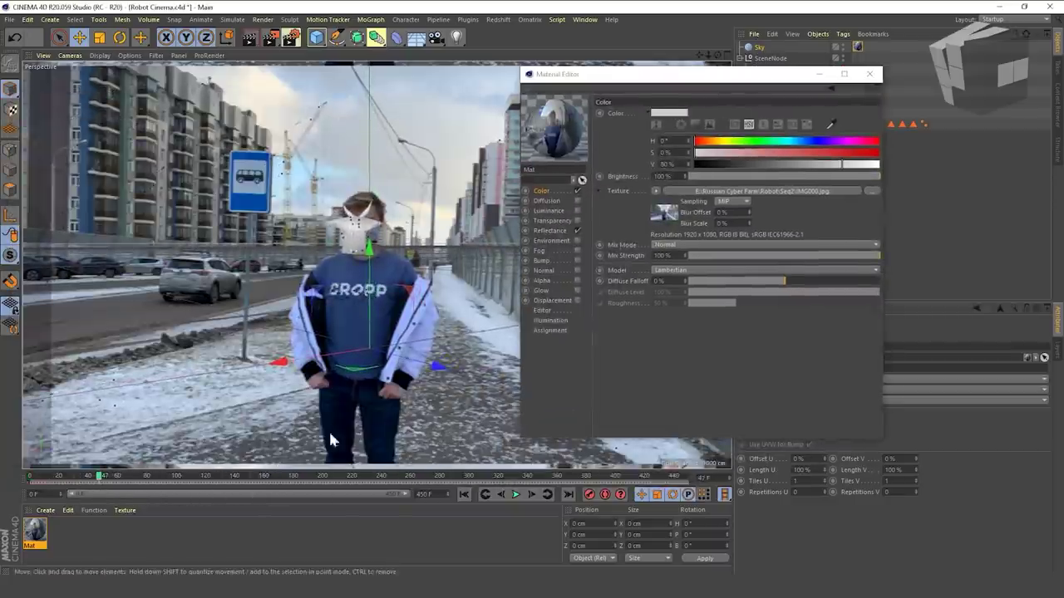
- Calculate the movie frame range of the Mat color texture and scrub the timeline to check that the footage plays
left_click(670, 214)
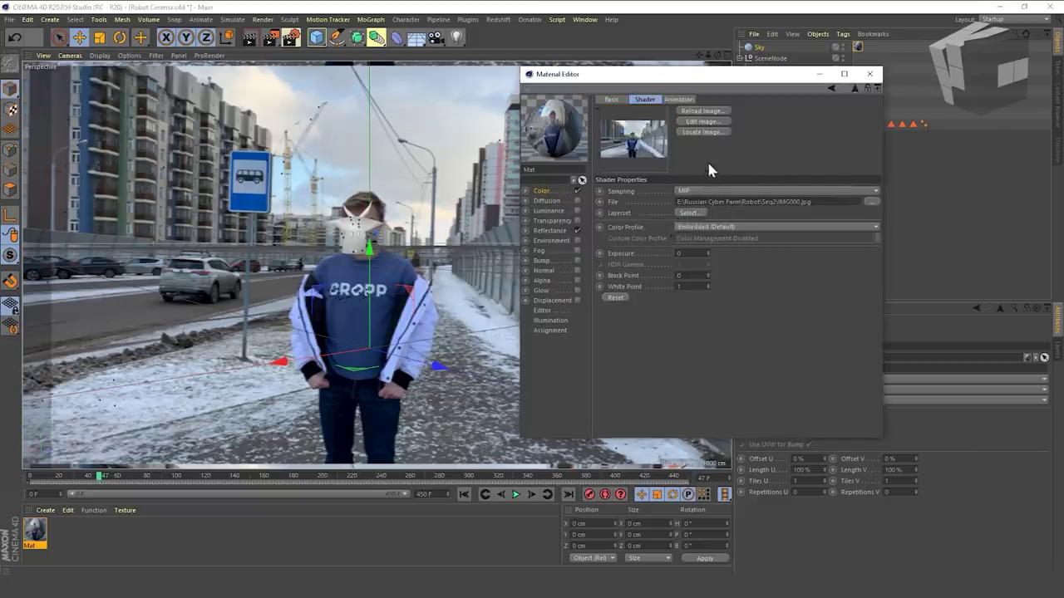
left_click(677, 100)
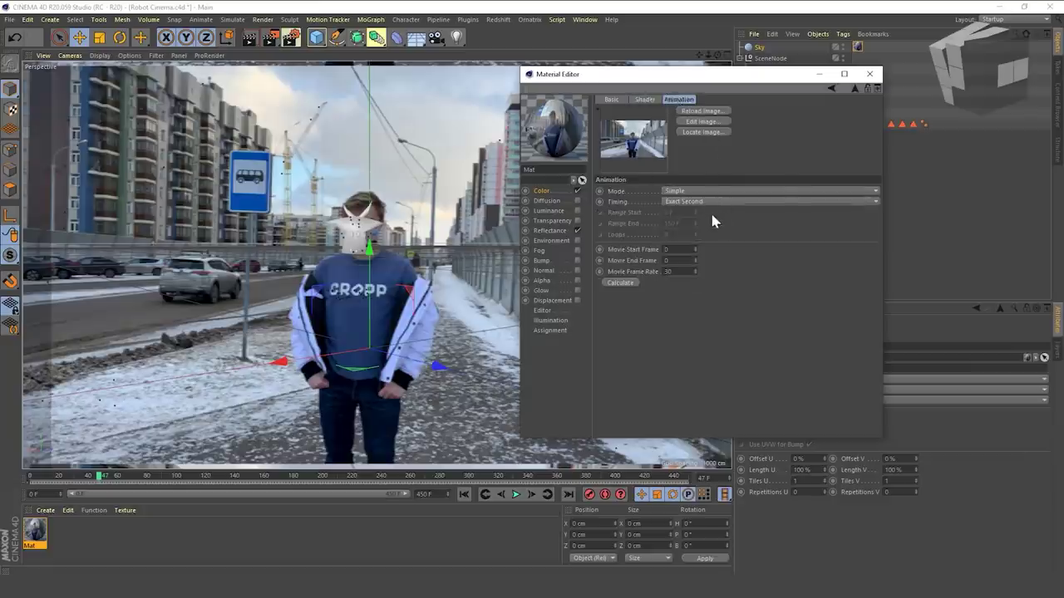
left_click(615, 284)
left_click_drag(99, 476, 32, 480)
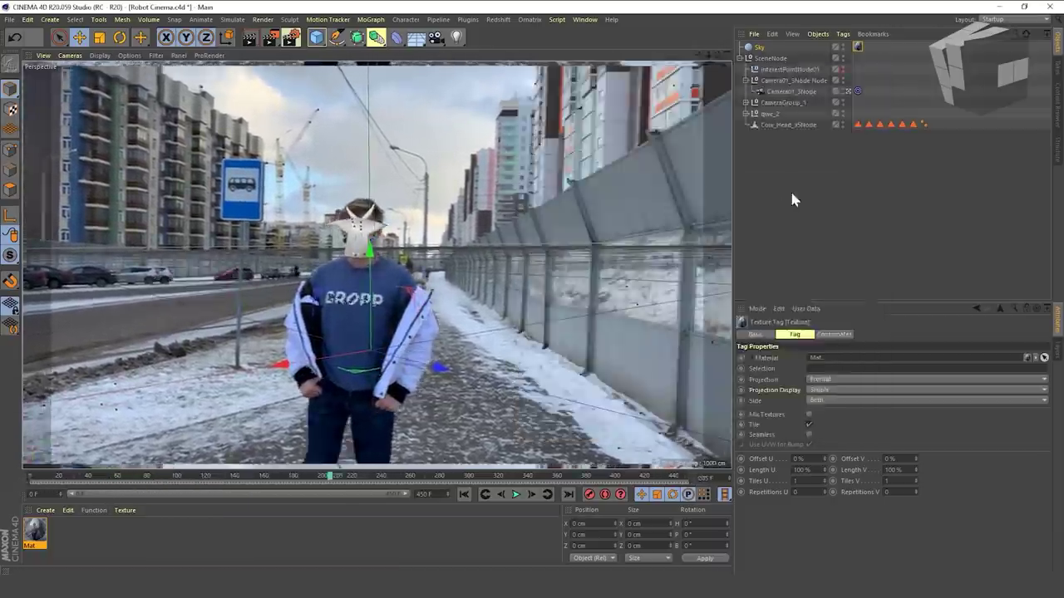
- Merge the Глаша C4D file from the Russian Cyber Farm folder into the scene and leave the Camera01_3Node view
left_click(789, 189)
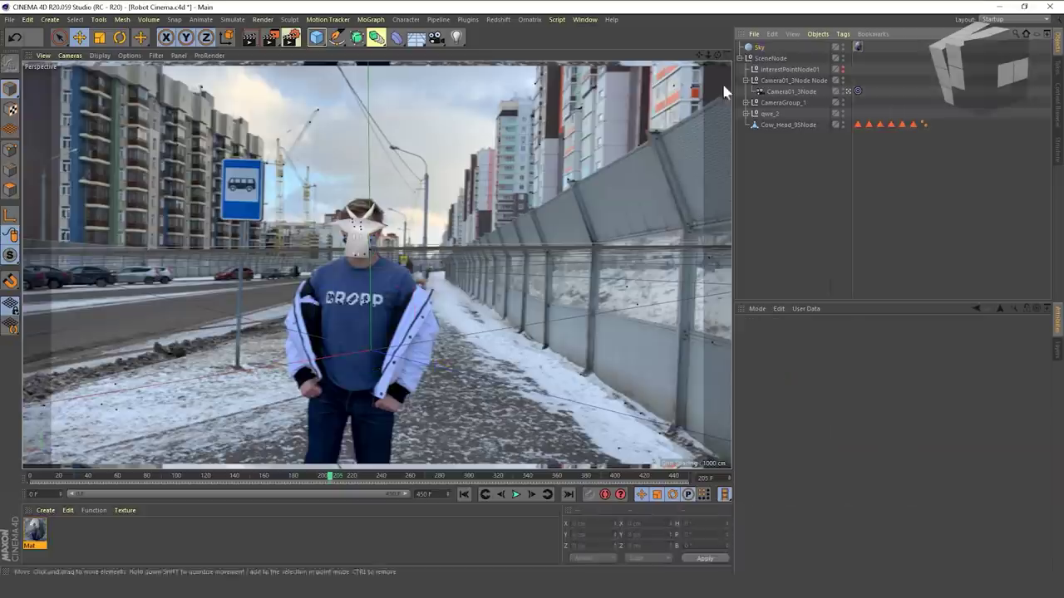
left_click(752, 34)
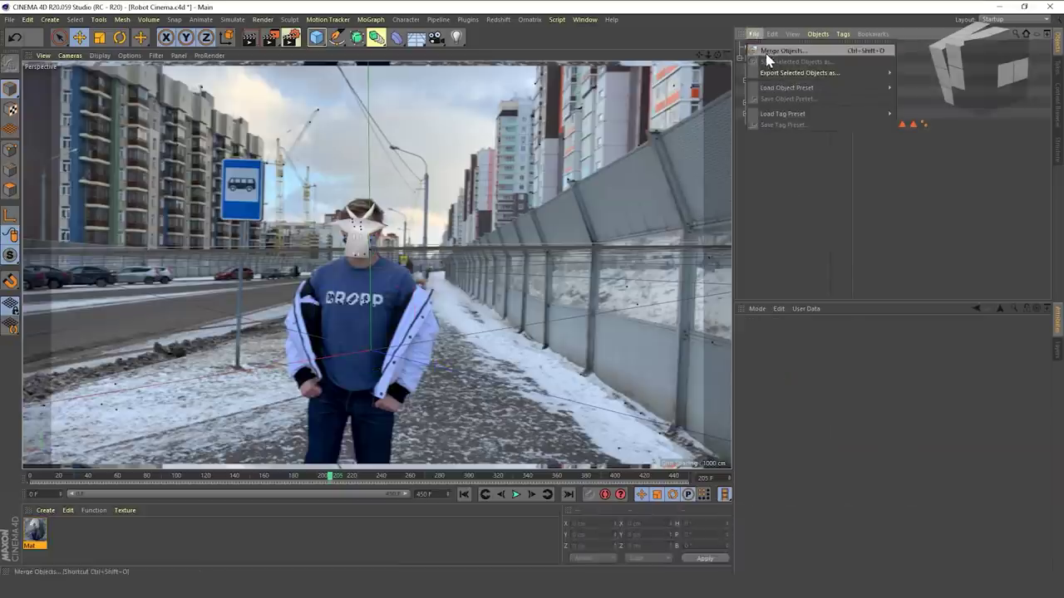
left_click(766, 56)
left_click(234, 40)
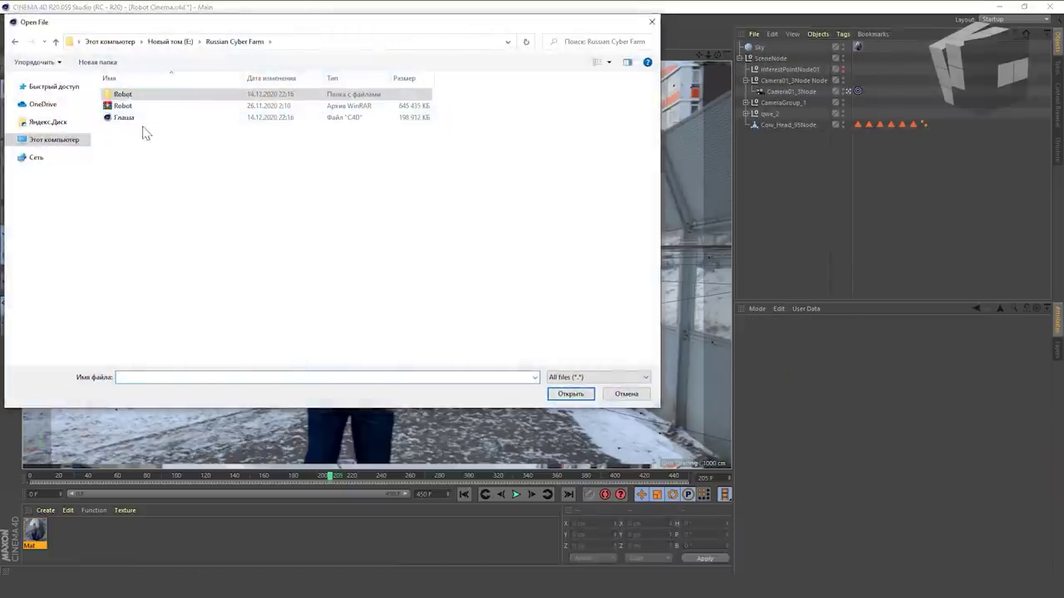
double_click(125, 119)
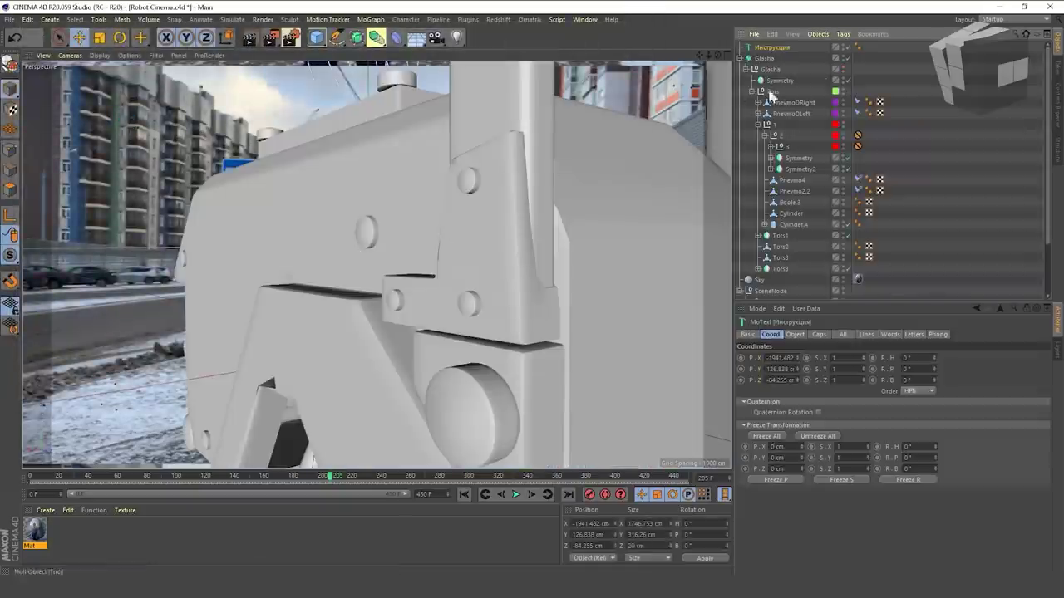
left_click(847, 261)
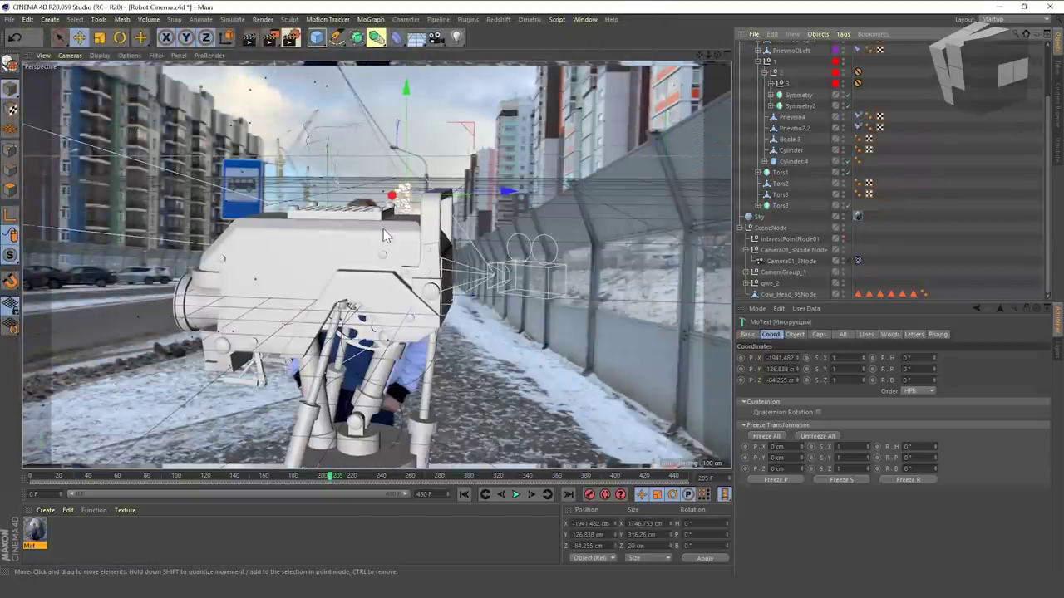
- Rotate the Glasha model to a heading of about 151° and move it to about X 12.9, Y 121.7, Z -2.3 cm
scroll(803, 178, "up", 3)
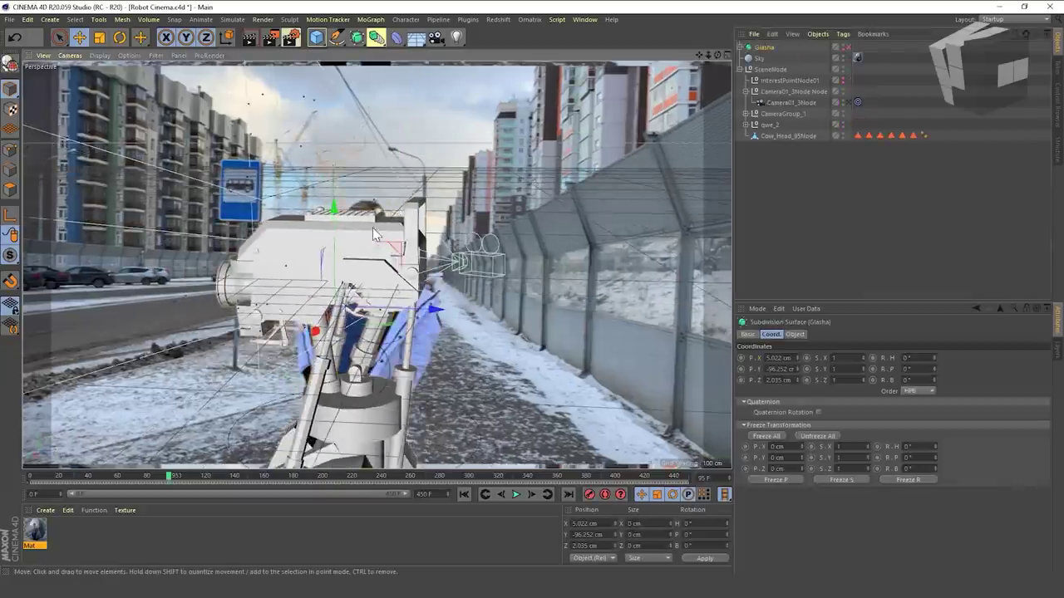
scroll(373, 229, "down", 2)
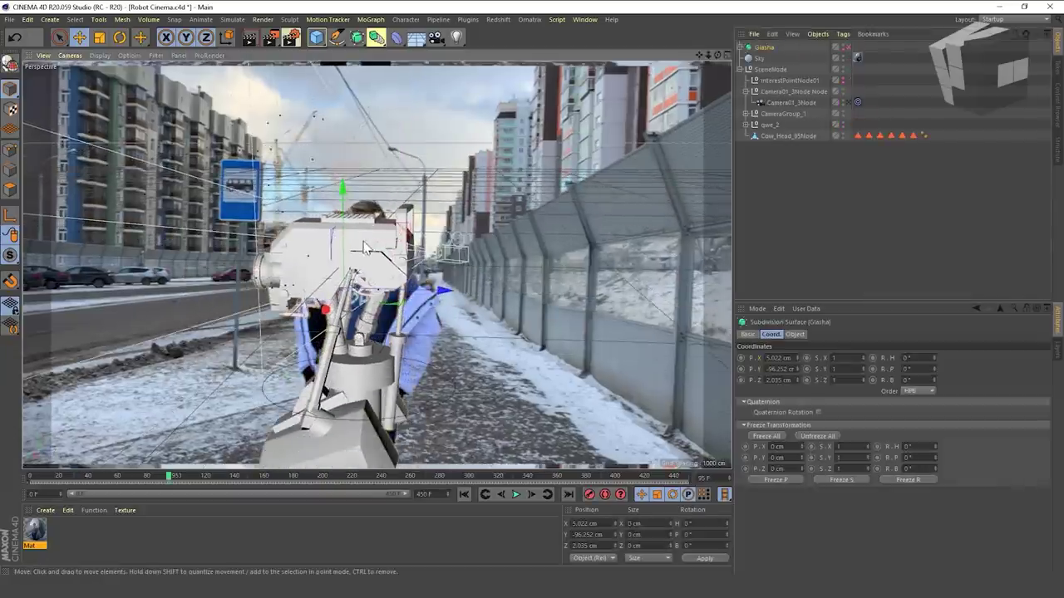
left_click(121, 37)
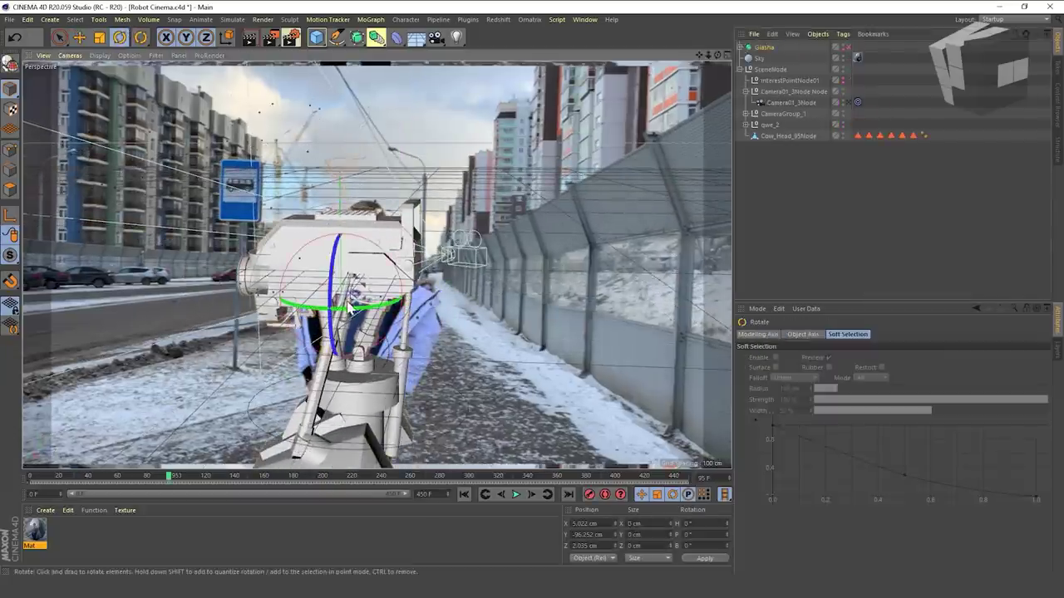
left_click_drag(350, 308, 521, 196)
left_click_drag(352, 270, 392, 239)
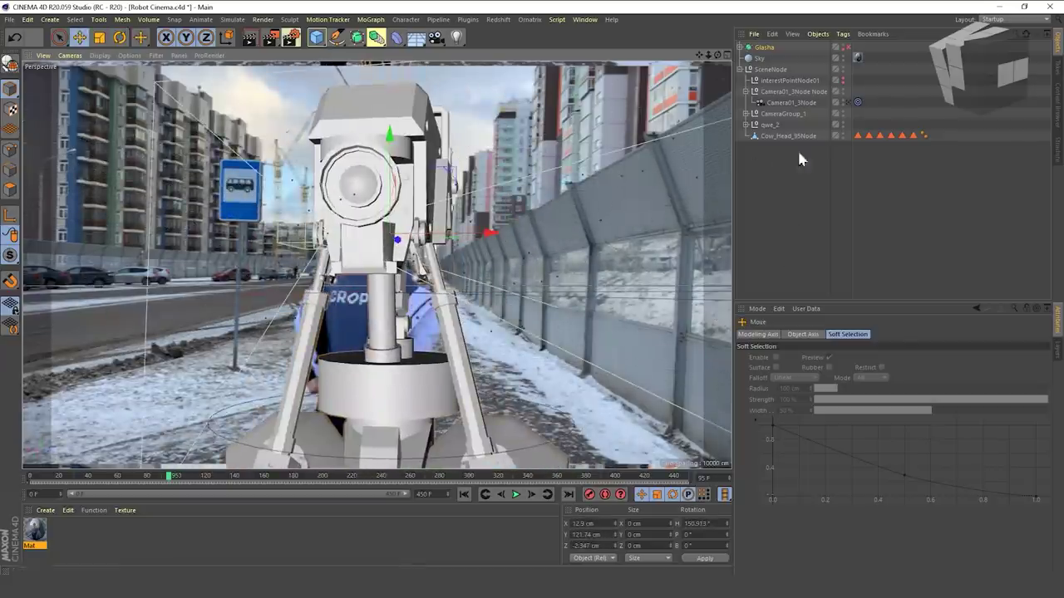
- Scale the Glasha model to 0.08 on all axes and place it over the head at about X 11.6, Y 101.7, Z -1.8 cm
left_click(764, 47)
left_click_drag(863, 369, 862, 427)
left_click(846, 358)
left_click_drag(391, 274, 307, 270, "alt")
scroll(841, 369, "down", 3)
scroll(841, 369, "up", 1)
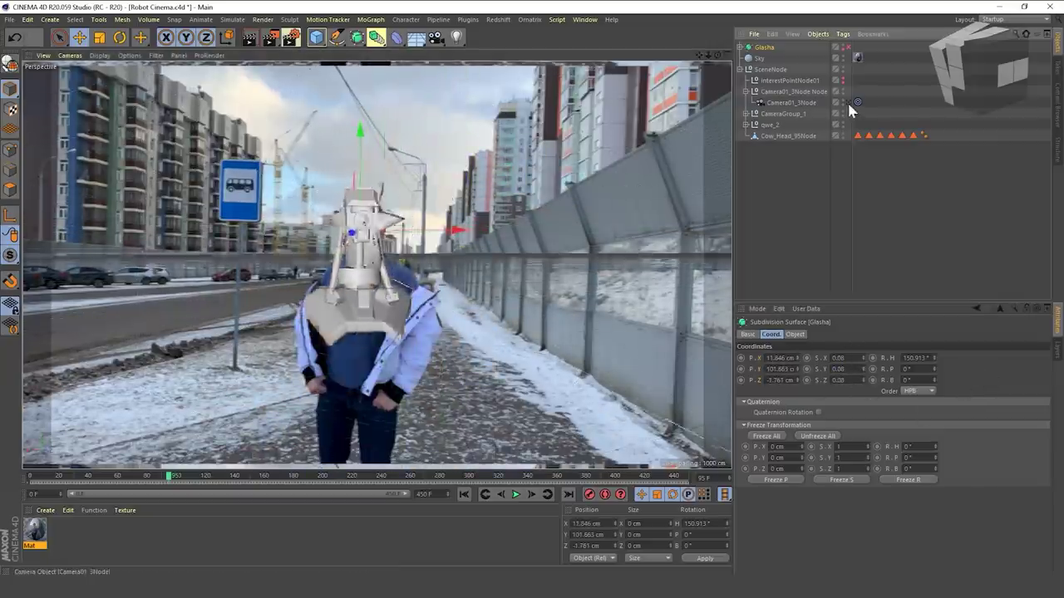
- Rotate Glasha to about H 99°, P 10.6°, B -5.1° to match the head and make it a child of Cow_Head_95Node
key("r")
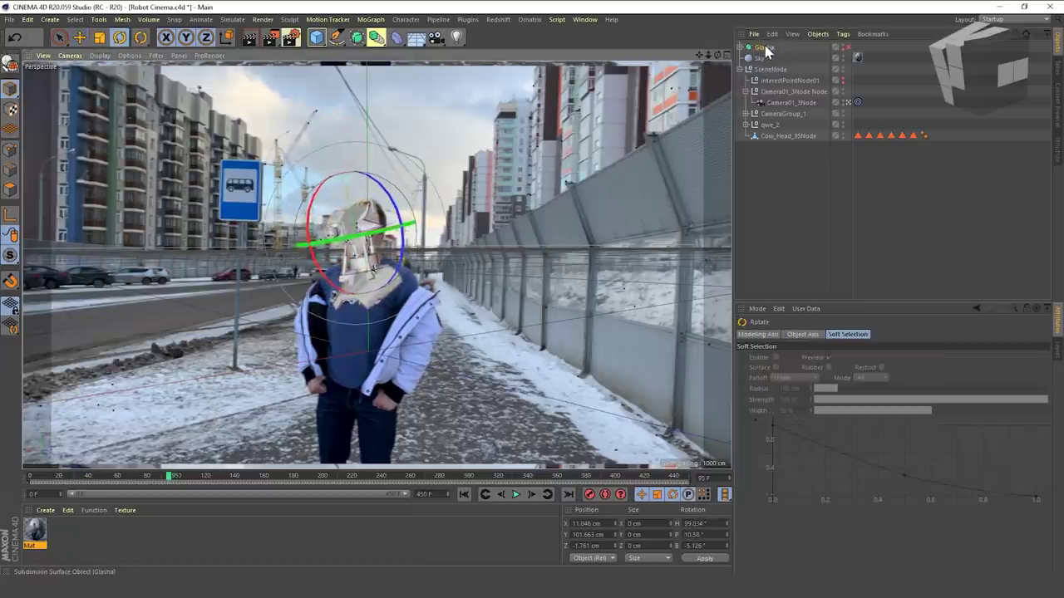
left_click_drag(765, 48, 814, 81)
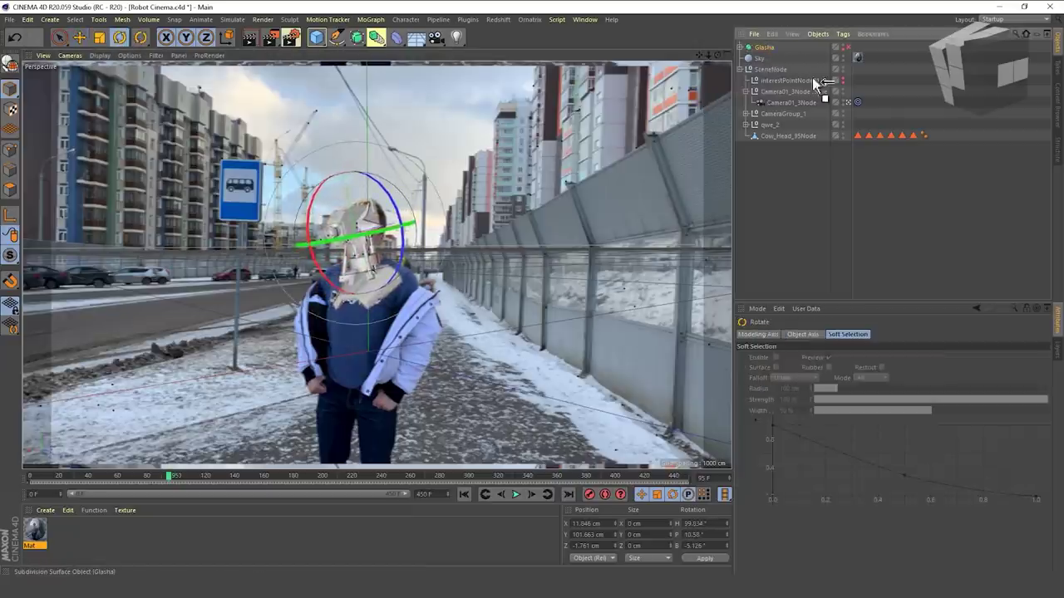
left_click_drag(779, 134, 780, 138)
- Hide Cow_Head_95Node while forcing its child Glasha to stay visible in the viewport
left_click(783, 124)
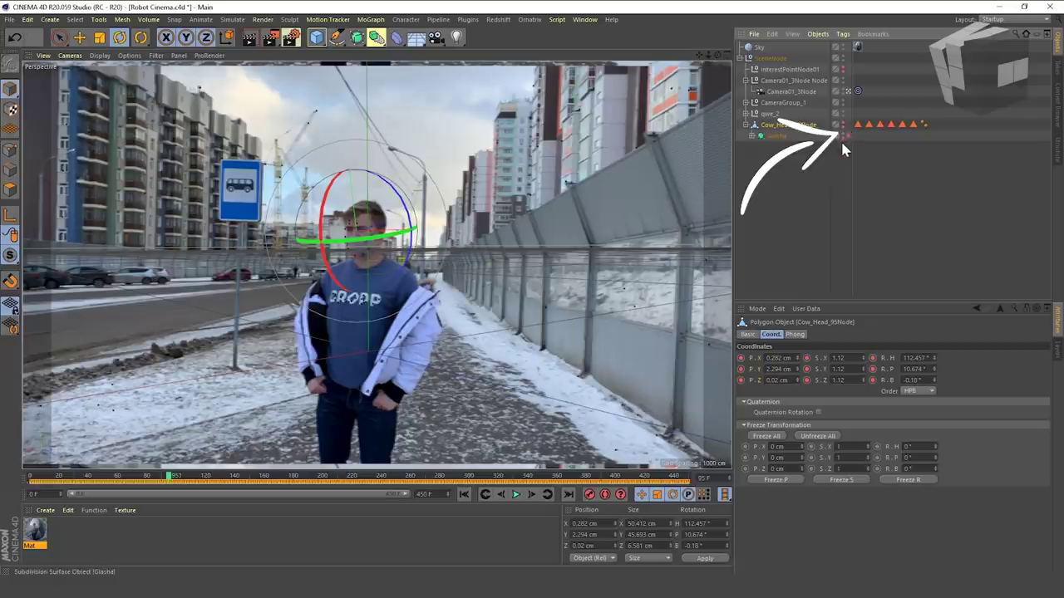
left_click(842, 134)
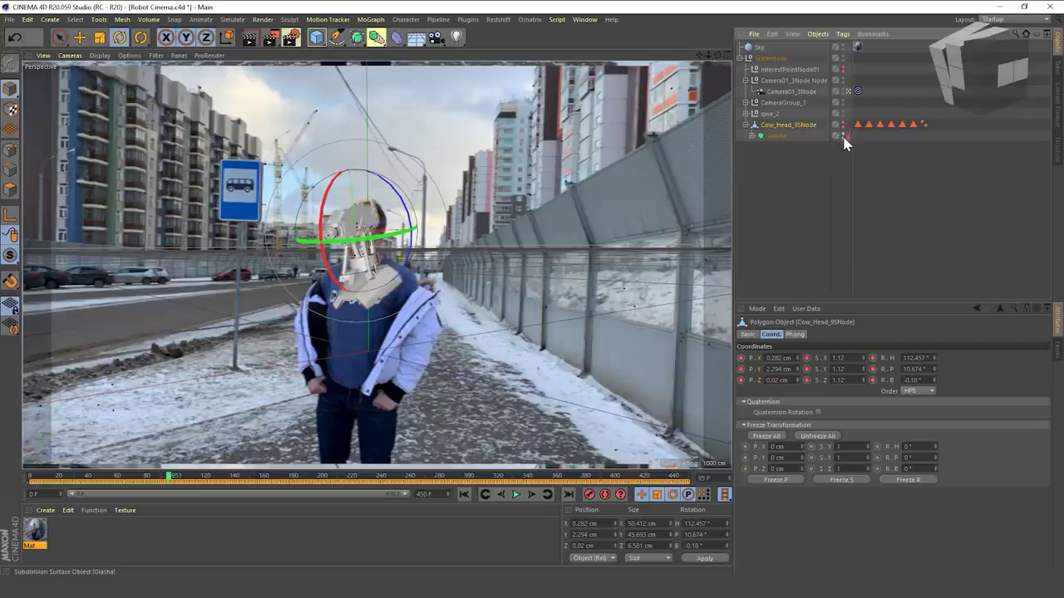
left_click(877, 186)
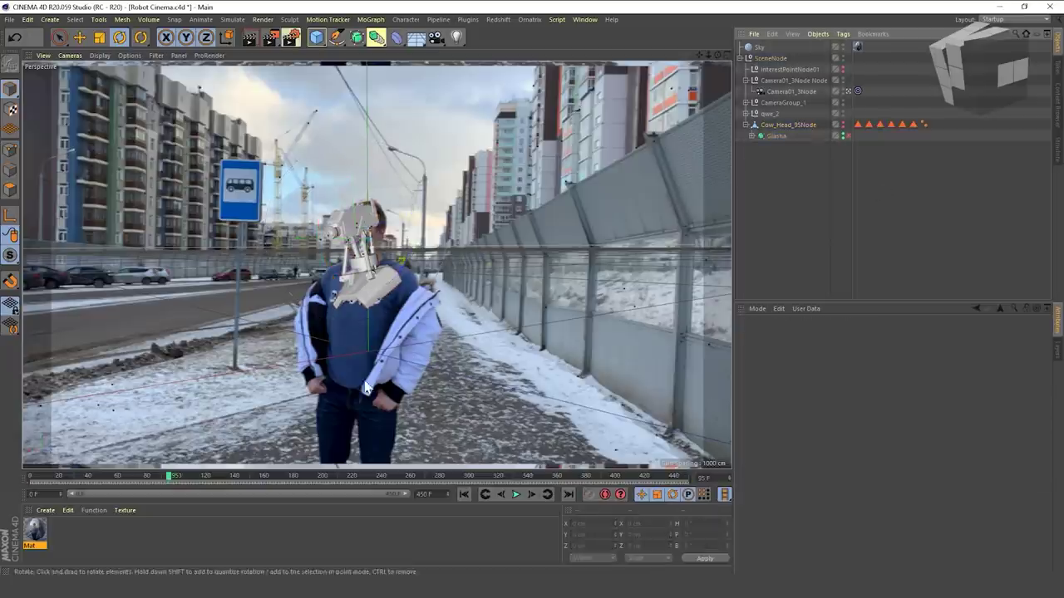
- Go to frame 334 and rotate Glasha to about H -2.9°, P -4.0°, B -2.7° so it faces along with the head
left_click_drag(169, 482, 518, 473)
left_click(381, 181)
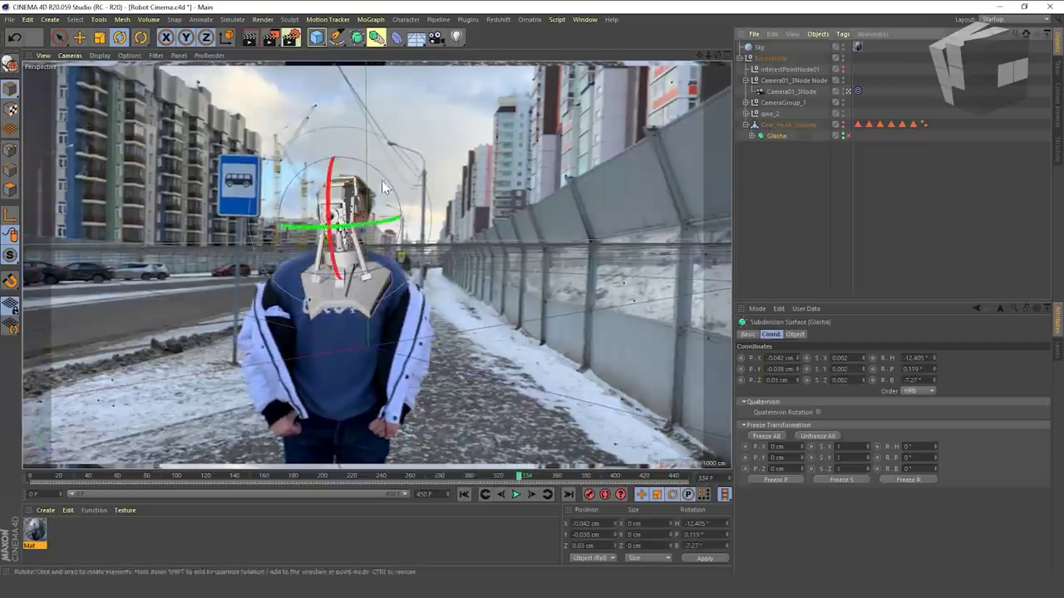
left_click(116, 38)
left_click_drag(407, 158, 384, 171)
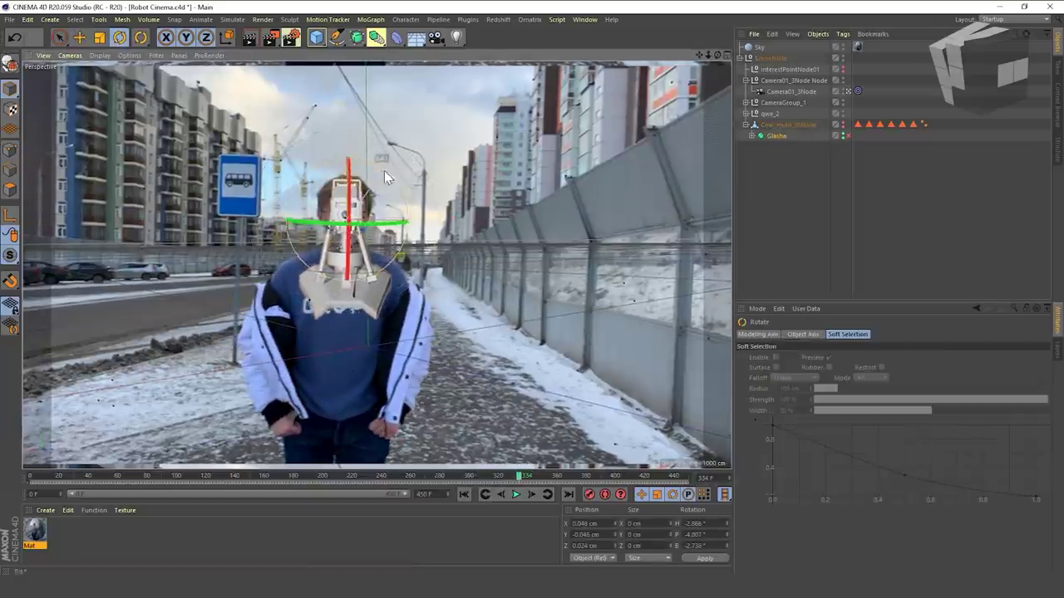
- Fine-tune Glasha's position over the head while checking the fit at several frames up to frame 438
left_click_drag(522, 477, 456, 475)
key("e")
left_click_drag(337, 224, 349, 221)
left_click(320, 474)
left_click_drag(320, 465, 674, 465)
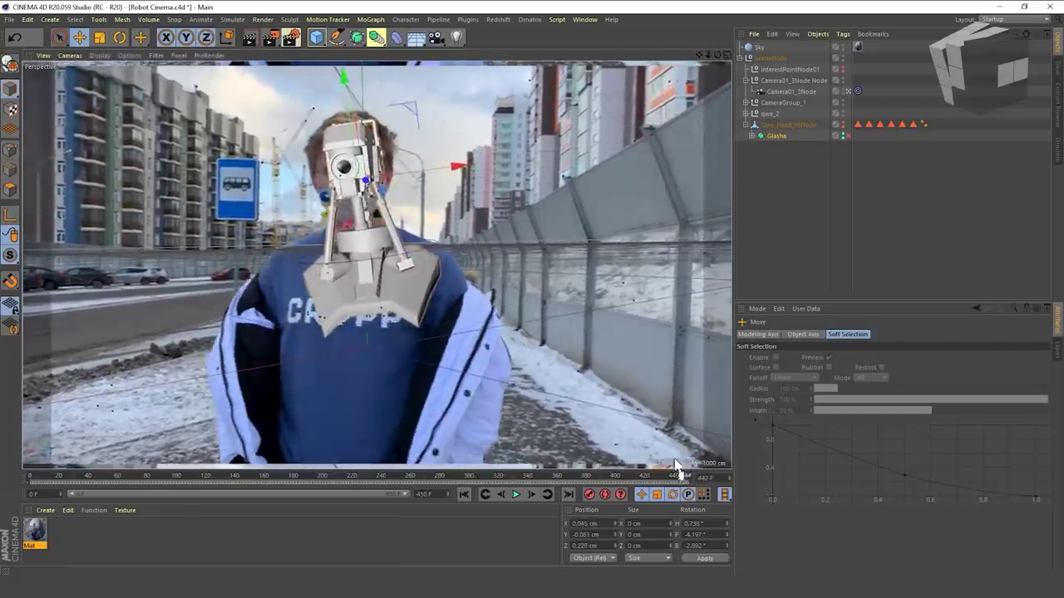
left_click_drag(465, 169, 460, 169)
left_click(462, 174)
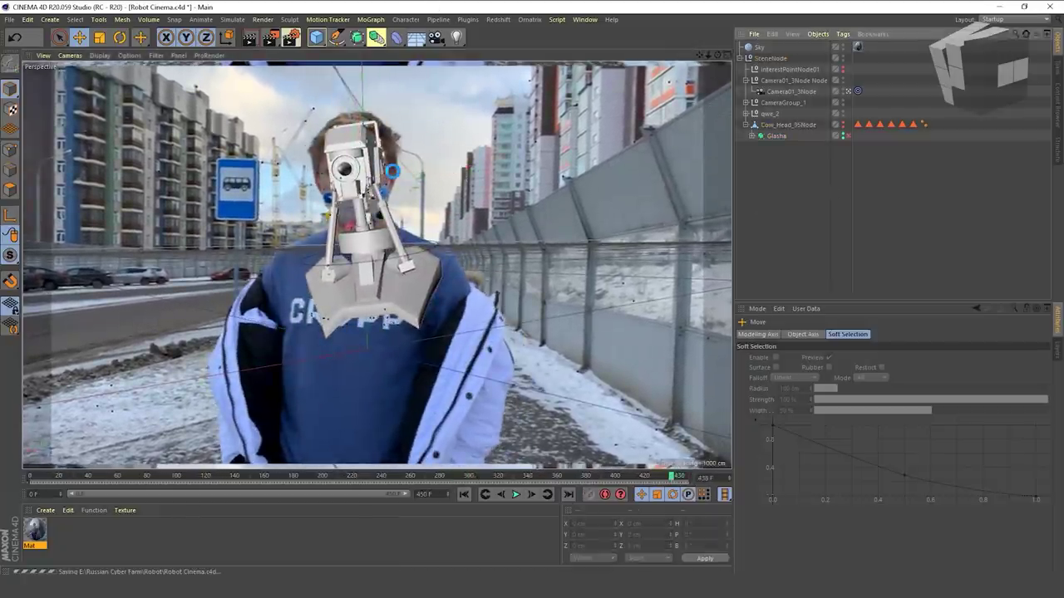
- Delete the wide Tors1 chest plates and the flared torso pieces below the neck of the Glasha model
left_click(411, 296)
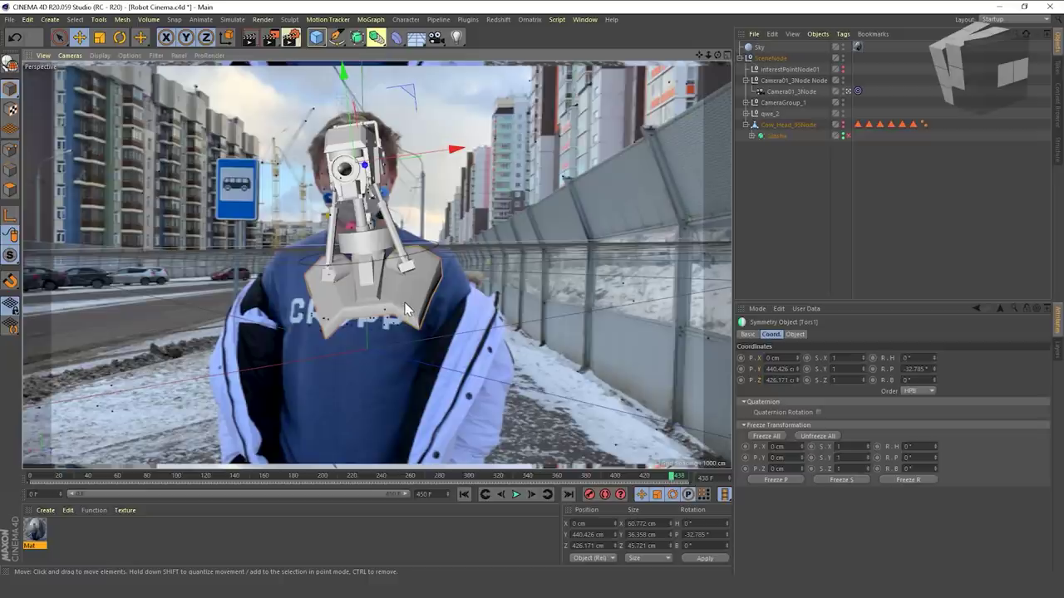
key("Delete")
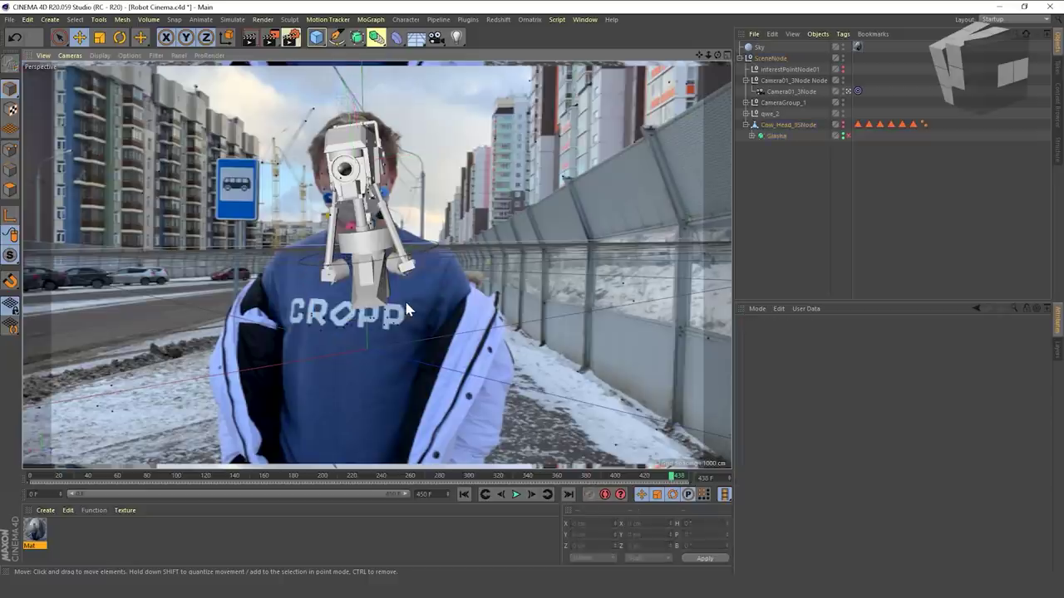
scroll(357, 285, "up", 3)
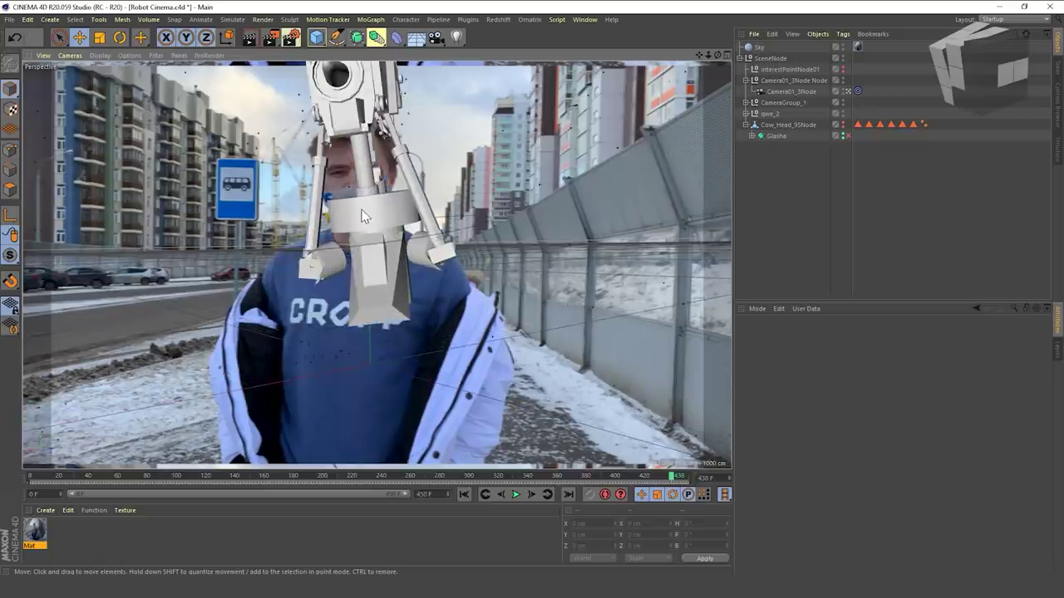
scroll(354, 291, "down", 3)
scroll(292, 330, "up", 5)
scroll(292, 330, "down", 5)
left_click_drag(349, 324, 428, 315, "alt")
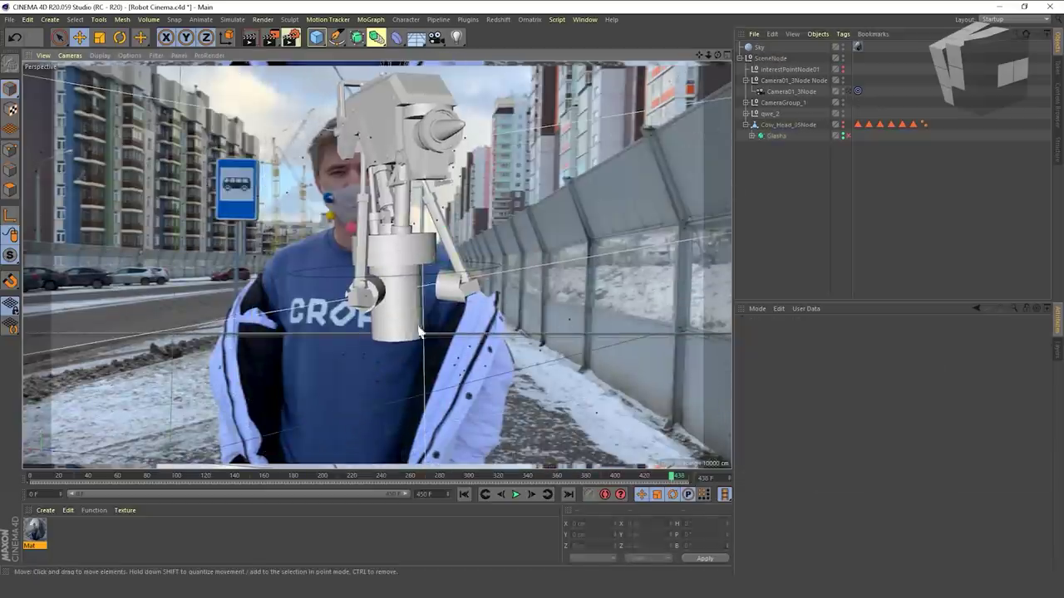
- Delete the remaining cylindrical pieces at the base of the robot's neck and around the piston feet
left_click_drag(406, 257, 478, 295, "alt")
left_click(419, 293)
left_click(465, 296)
key("Delete")
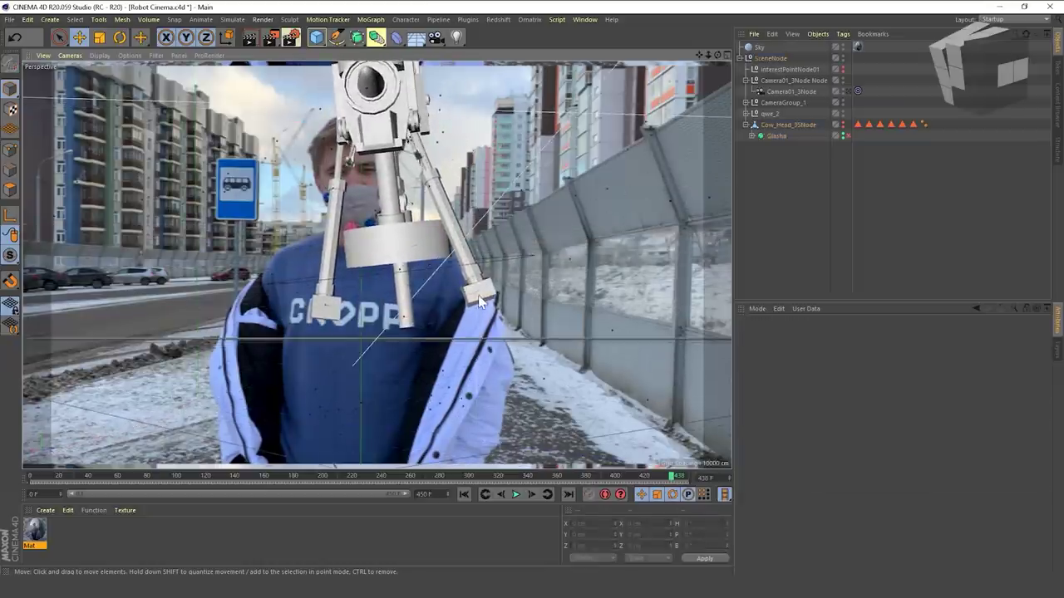
- Move the PnevmoDLeft piston in under the head to about X 132, Y 33 cm, checking the fit through the tracked camera
left_click(490, 276)
left_click_drag(404, 260, 514, 233)
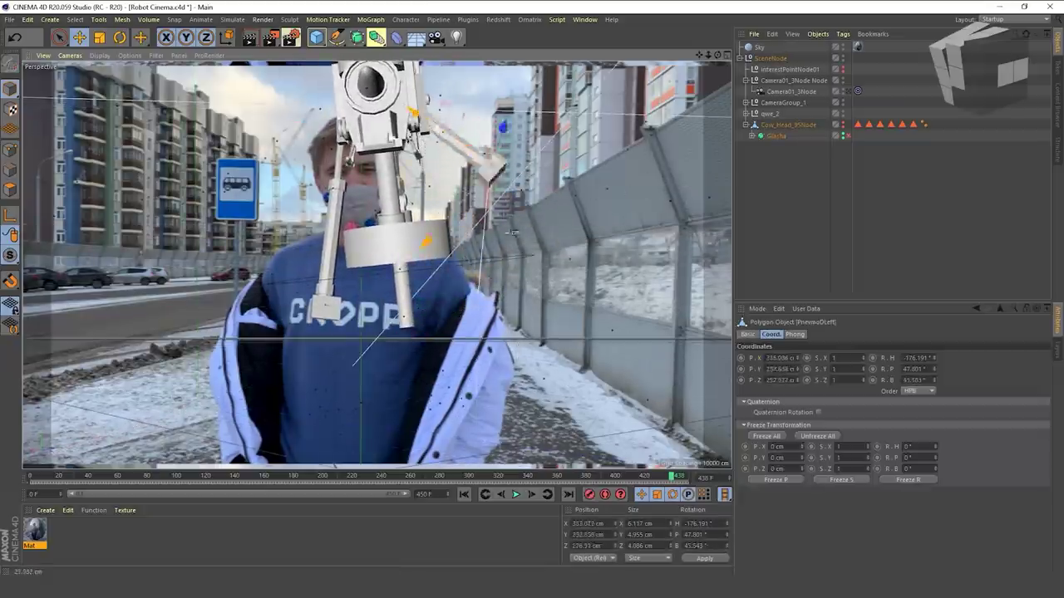
left_click_drag(376, 256, 461, 217)
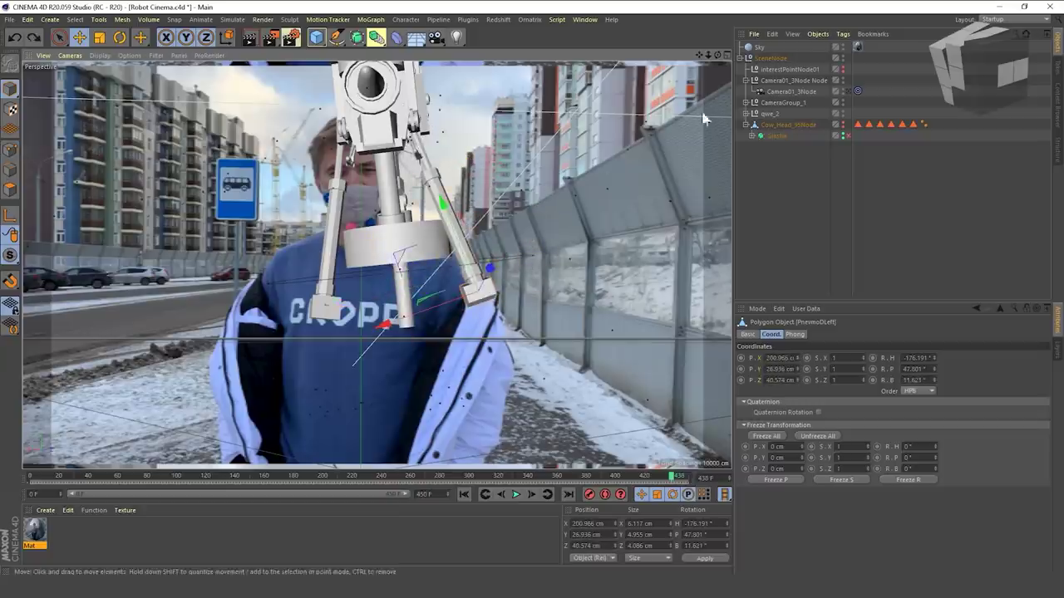
left_click(847, 90)
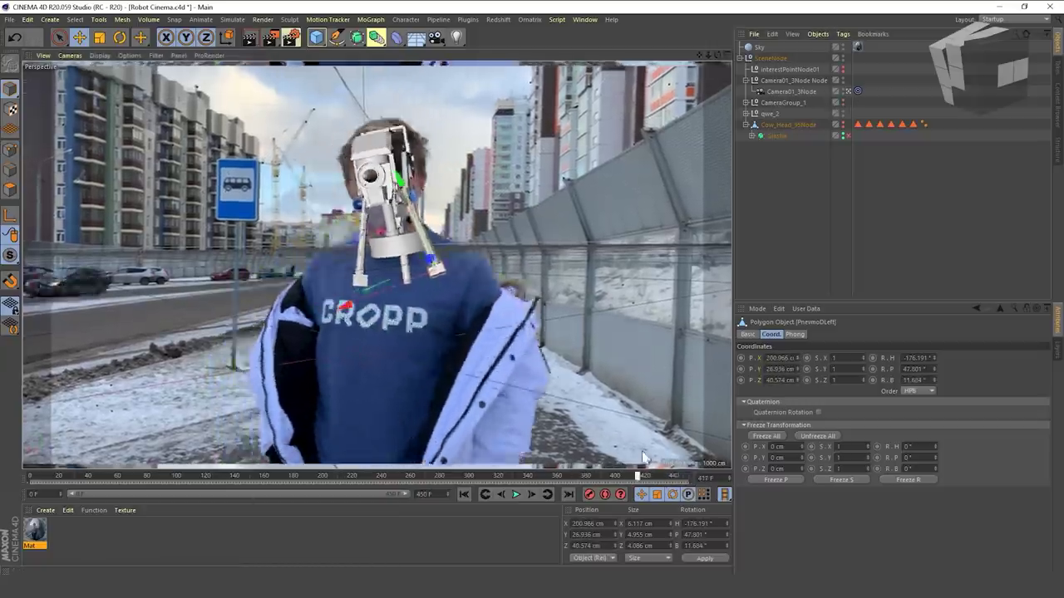
left_click(846, 91)
left_click_drag(424, 235, 477, 270, "alt")
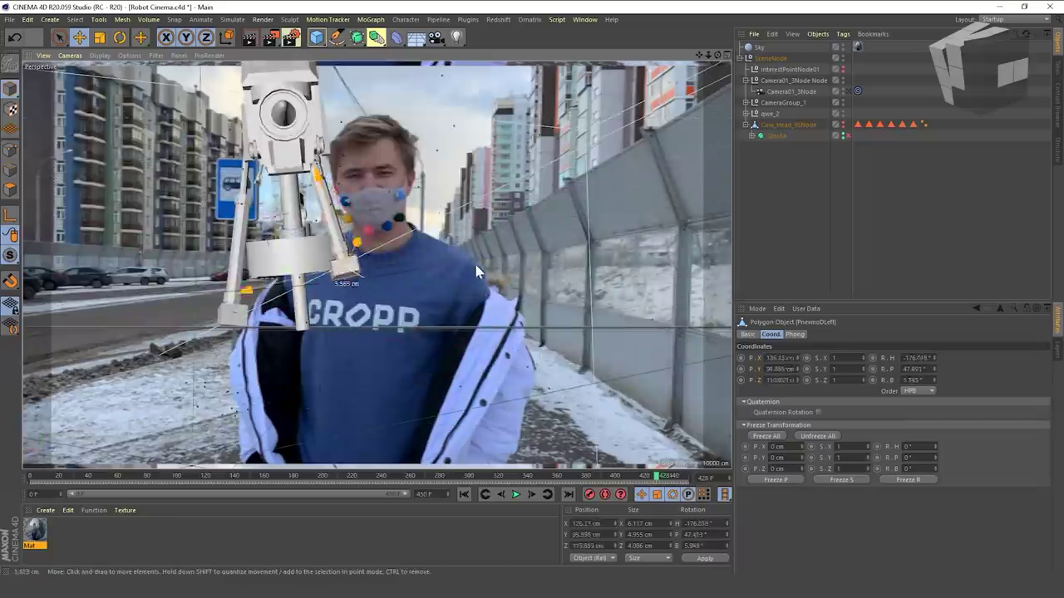
left_click(312, 279)
left_click_drag(312, 278, 349, 300, "alt")
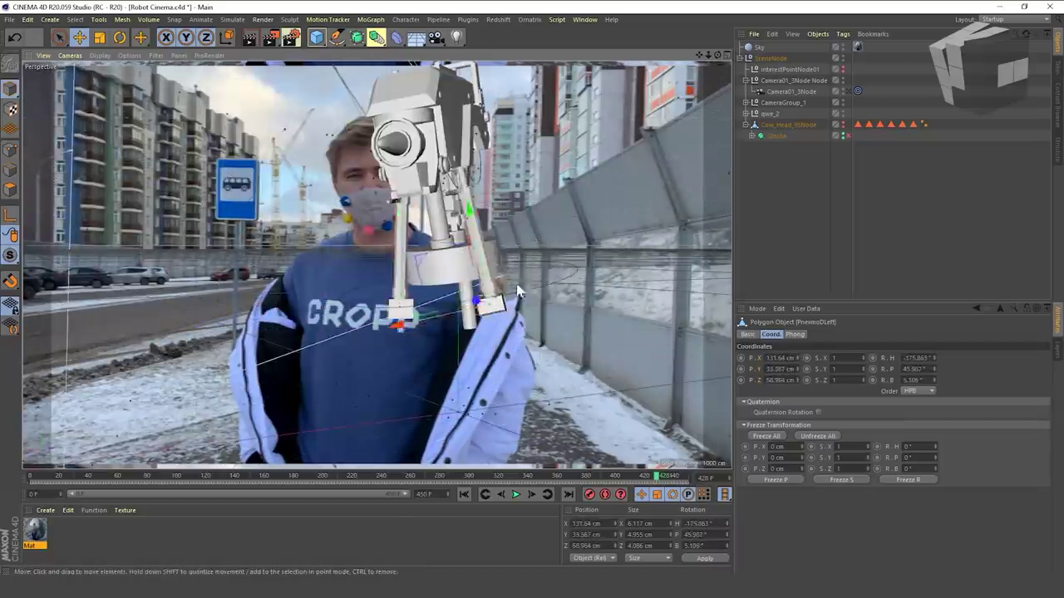
- Adjust the Cylinder.4 neck disc and bring the PnevmoDRight piston in under the head at frame 428
left_click(461, 282)
left_click(416, 239)
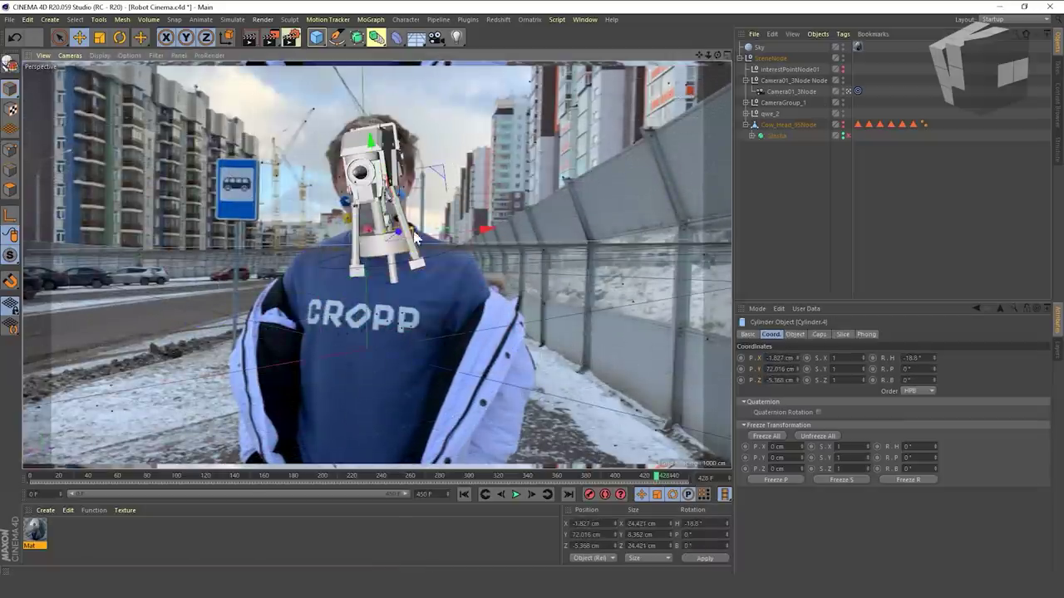
left_click(513, 314)
left_click(366, 282)
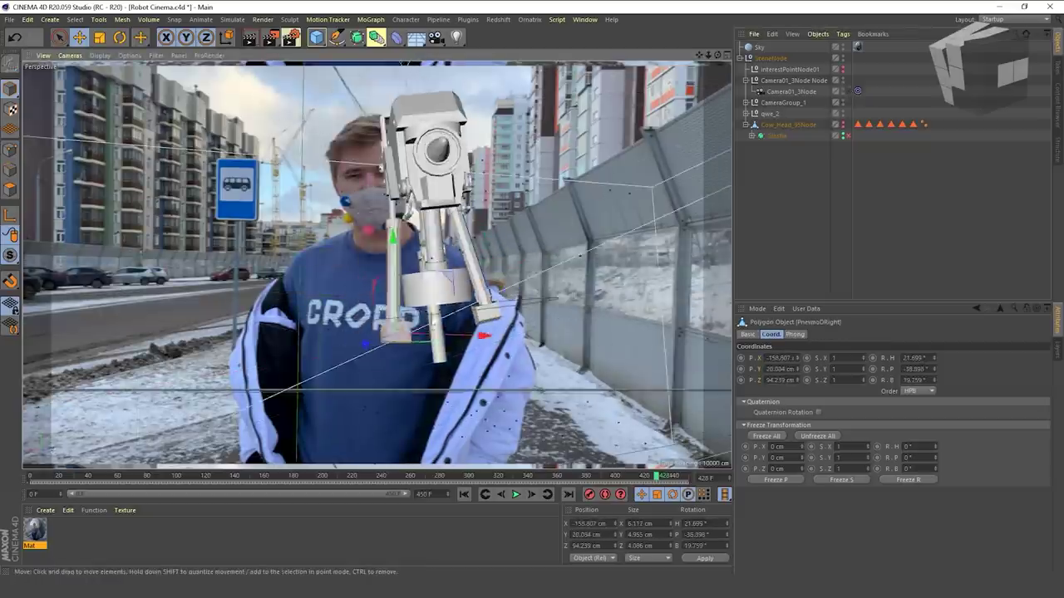
left_click_drag(421, 287, 634, 348, "alt")
- Go to frame 312 and shift the Cylinder.4 neck disc to about X -10, Z -30 cm between the pistons
left_click_drag(582, 477, 477, 488)
scroll(356, 283, "up", 6)
left_click_drag(352, 313, 287, 326, "alt")
left_click(287, 327)
left_click_drag(284, 327, 487, 482)
left_click(346, 358)
left_click(260, 357)
left_click(849, 92)
left_click(301, 331)
left_click(268, 324)
- Scale down the Cylinder.4 disc so that it fits between the two front pistons
scroll(259, 324, "up", 3)
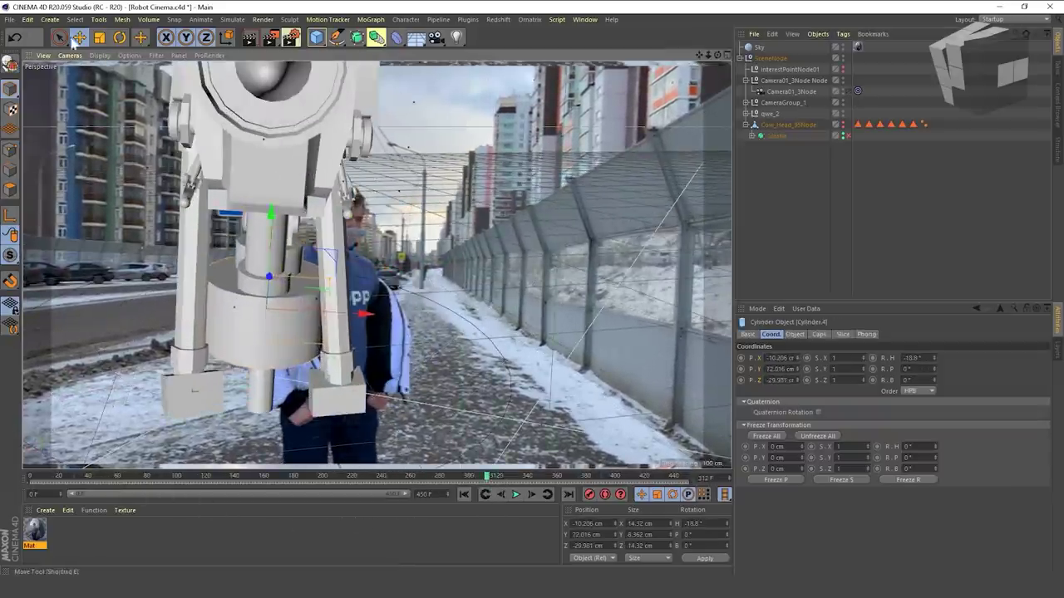
left_click(99, 37)
left_click_drag(367, 314, 275, 356)
- Move the PnevmoDRight piston to about X -98, Y 34, Z 120 cm and check the fit from frame 352 back to 142
left_click(80, 38)
left_click(328, 316)
left_click(207, 327)
left_click(847, 91)
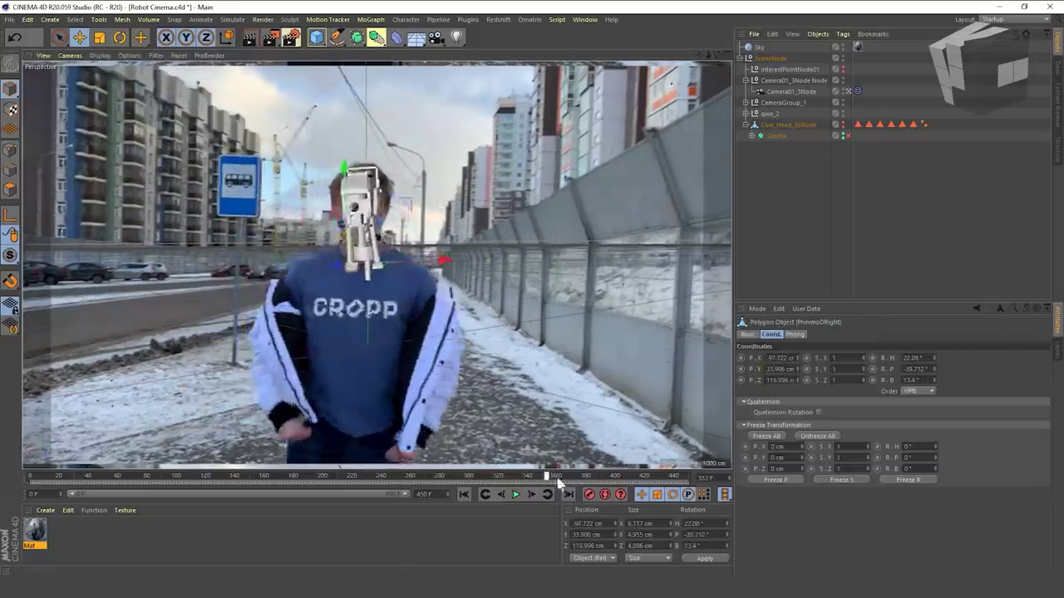
left_click_drag(551, 481, 244, 486)
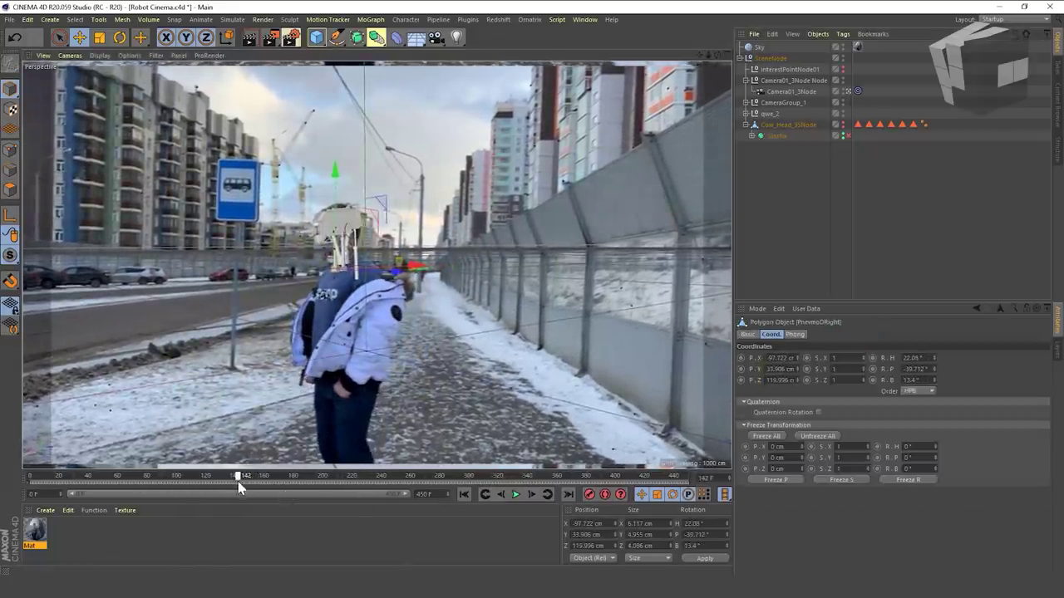
- Adjust the rear Pnevmo2.2 piston to about X -5.4, Y -166.6, Z 52.3 cm and save the project
left_click(857, 91)
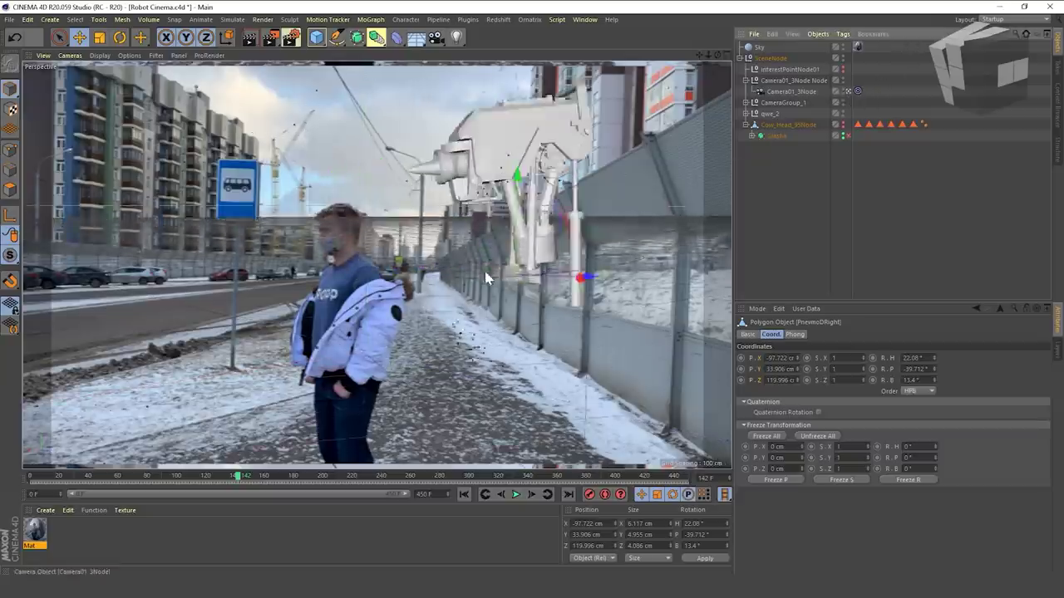
left_click(609, 265)
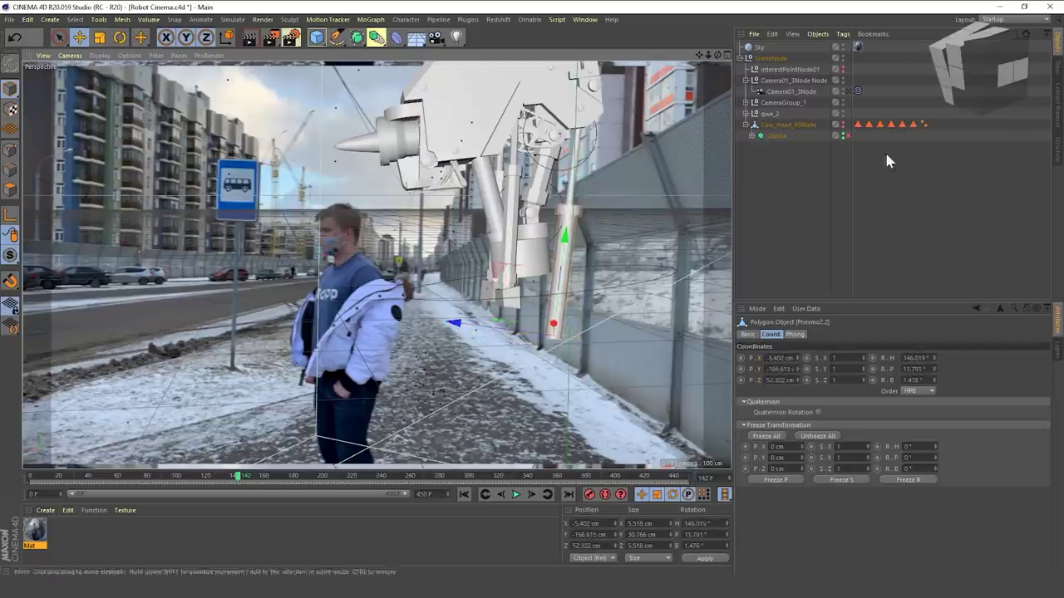
left_click(850, 94)
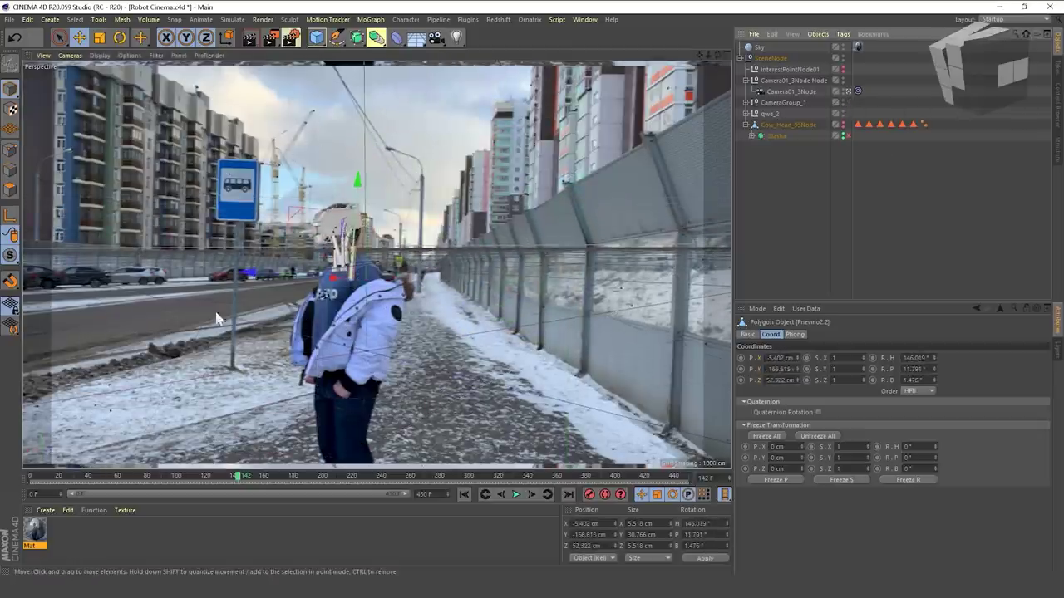
left_click_drag(237, 484, 339, 482)
key("ctrl+s")
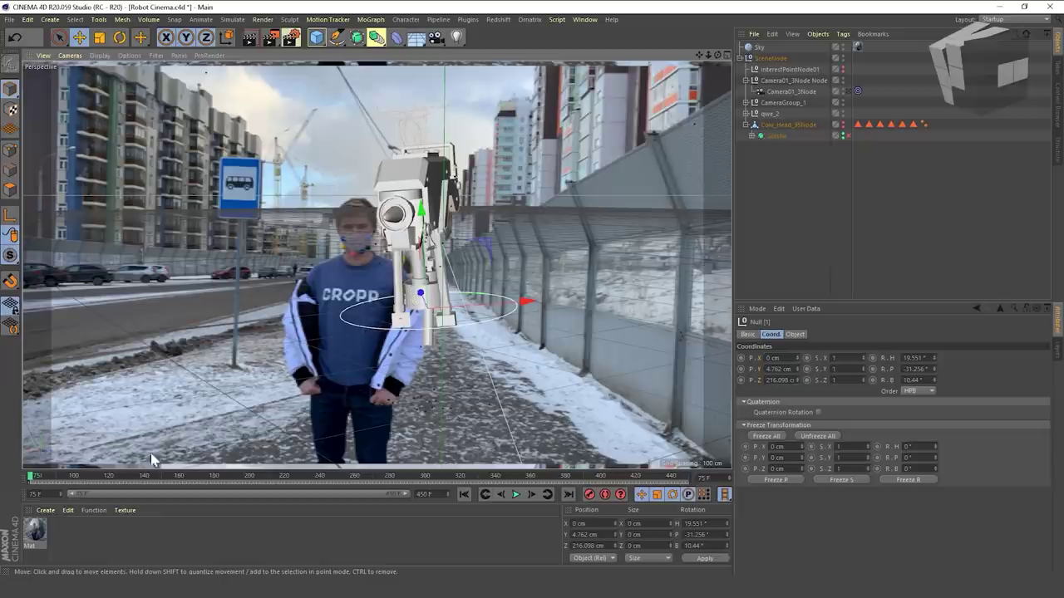
- Record keys for null 1 at frame 94 and rotate it at frame 138 to match the turned head
left_click_drag(31, 480, 66, 476)
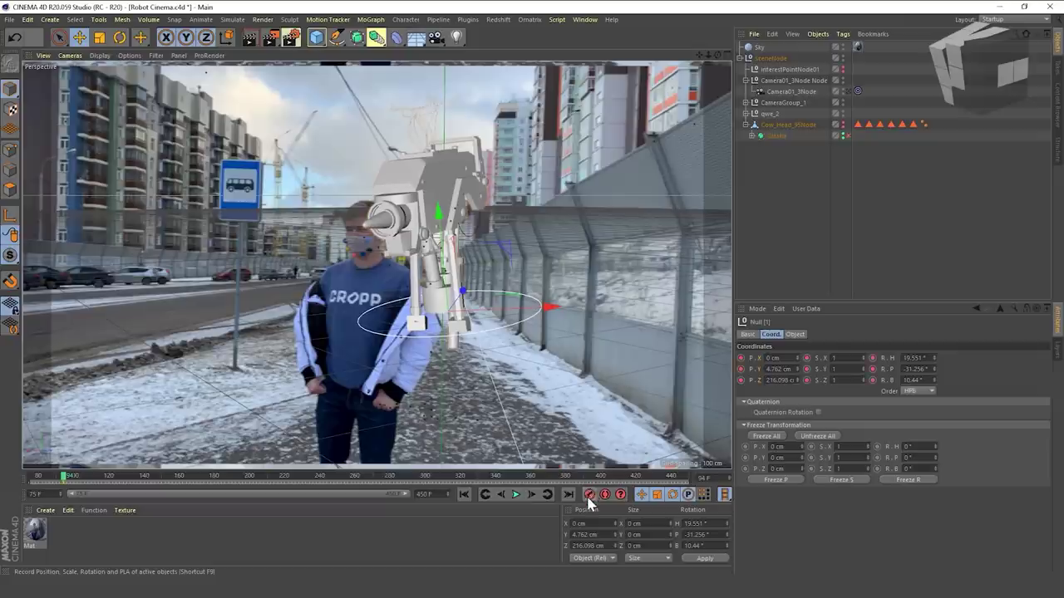
left_click_drag(64, 477, 140, 476)
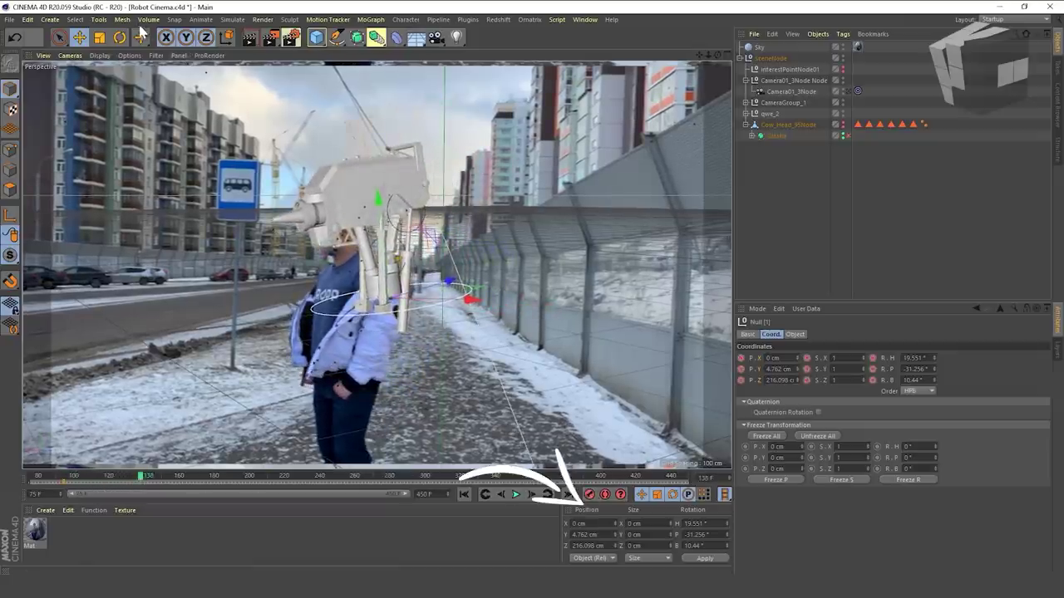
left_click(121, 38)
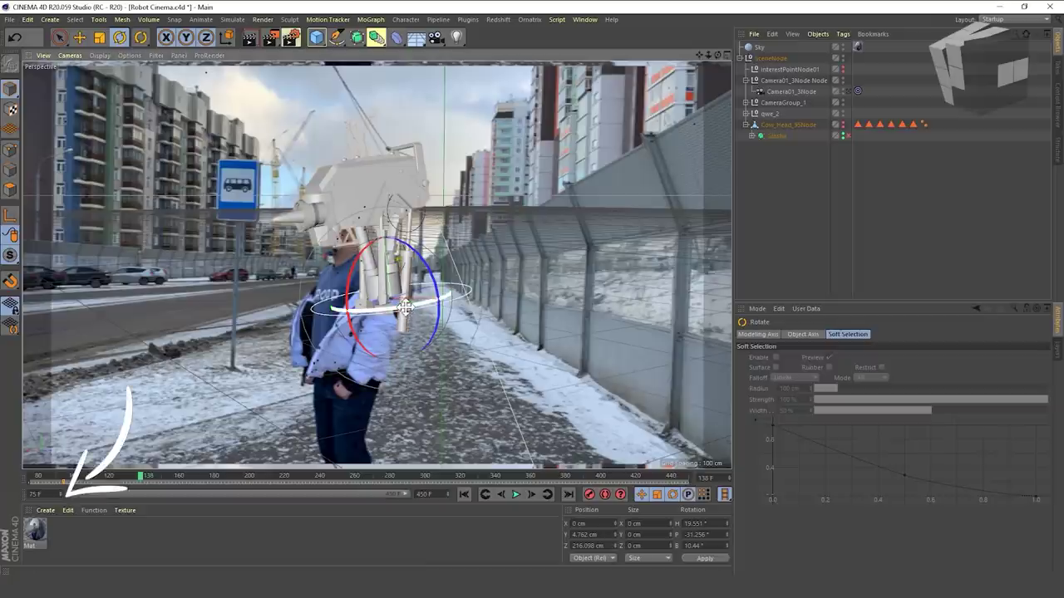
left_click_drag(400, 307, 363, 308)
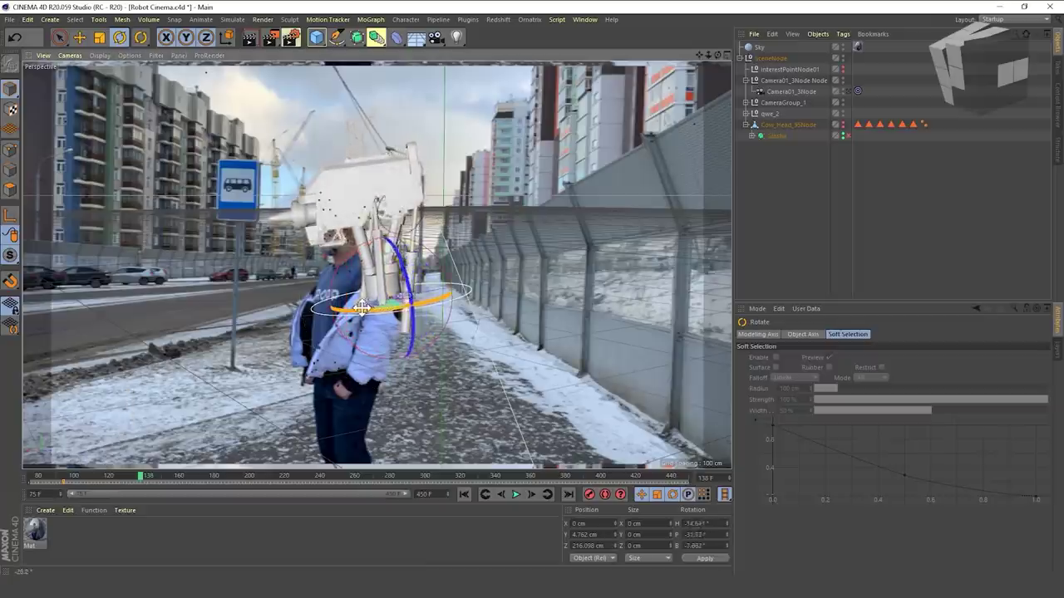
- Through the tracked camera, rotate null 1 to about H 63°, P -13°, B 30° at frame 178 and play back the turn
left_click(847, 92)
left_click_drag(362, 482, 210, 478)
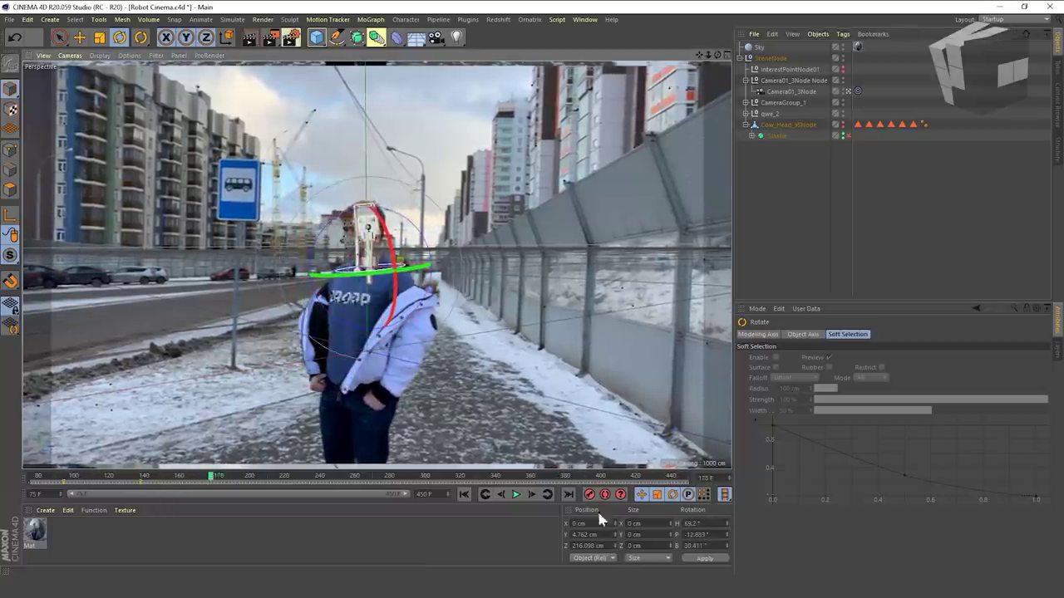
key("F8")
left_click(928, 259)
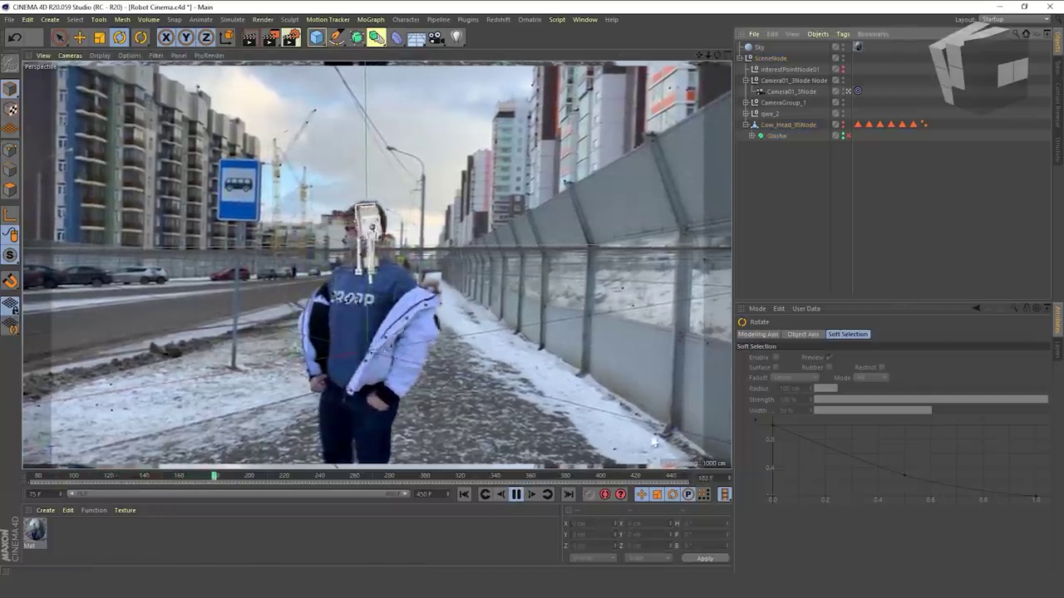
key("F8")
- Continue to around frame 245, rotate null 1 to follow the head and record its keys
left_click(398, 265)
left_click(406, 271)
left_click(408, 274)
left_click(409, 275)
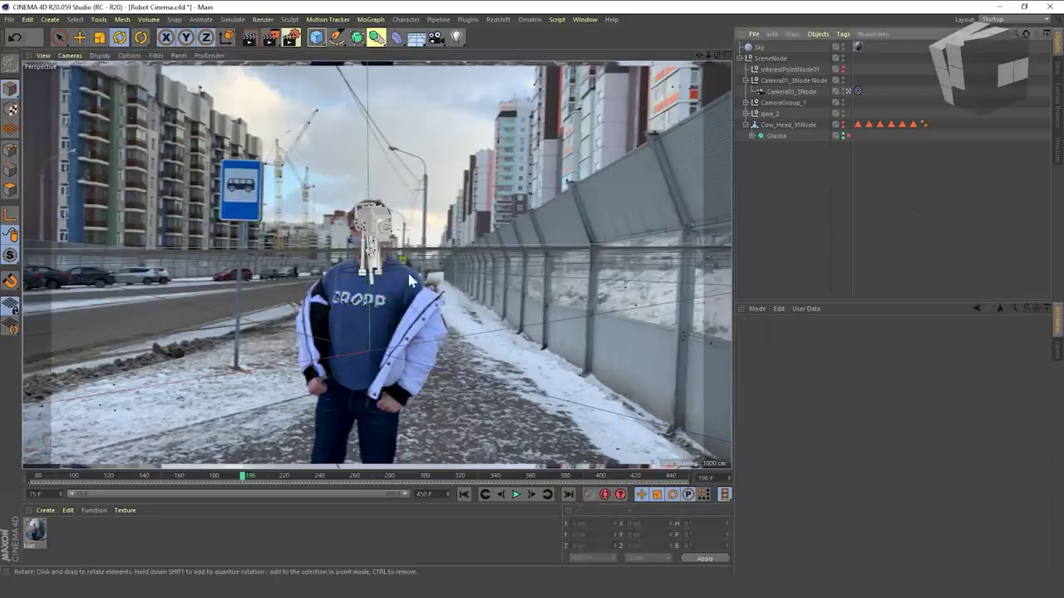
left_click(409, 281)
left_click_drag(267, 482, 327, 479)
left_click(588, 495)
left_click(516, 494)
left_click_drag(365, 252, 355, 228)
left_click(587, 495)
- Select the null 1 keys at frame 208 and play back the head rotation
left_click_drag(327, 480, 169, 480)
left_click(263, 482)
left_click(516, 495)
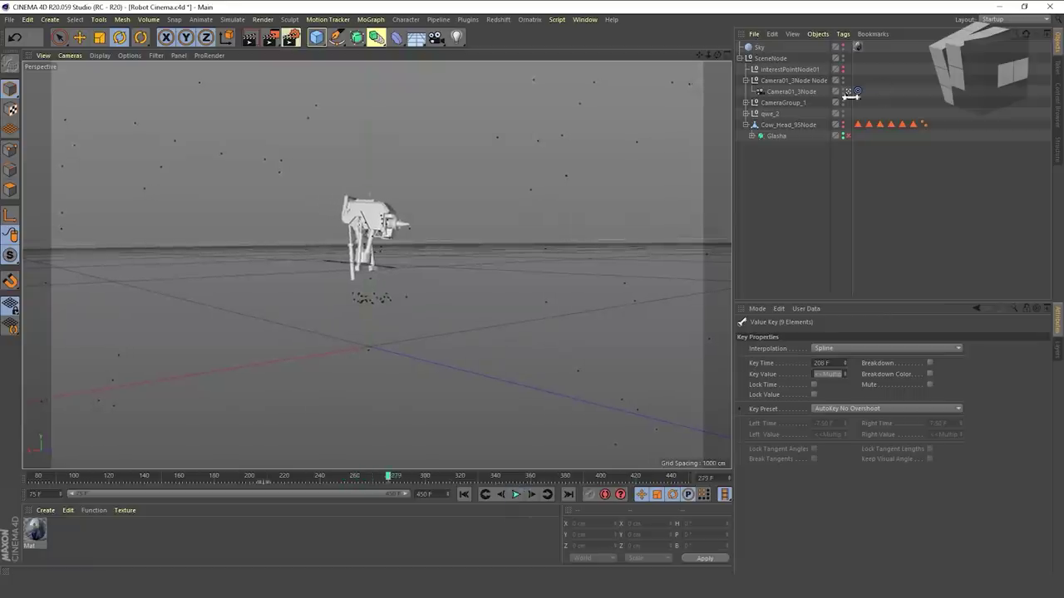
- Key null 1 at frame 302 and turn it to about H 25.6°, P -33.9°, B 19.9° at frame 322
left_click(391, 480)
left_click_drag(390, 481, 432, 490)
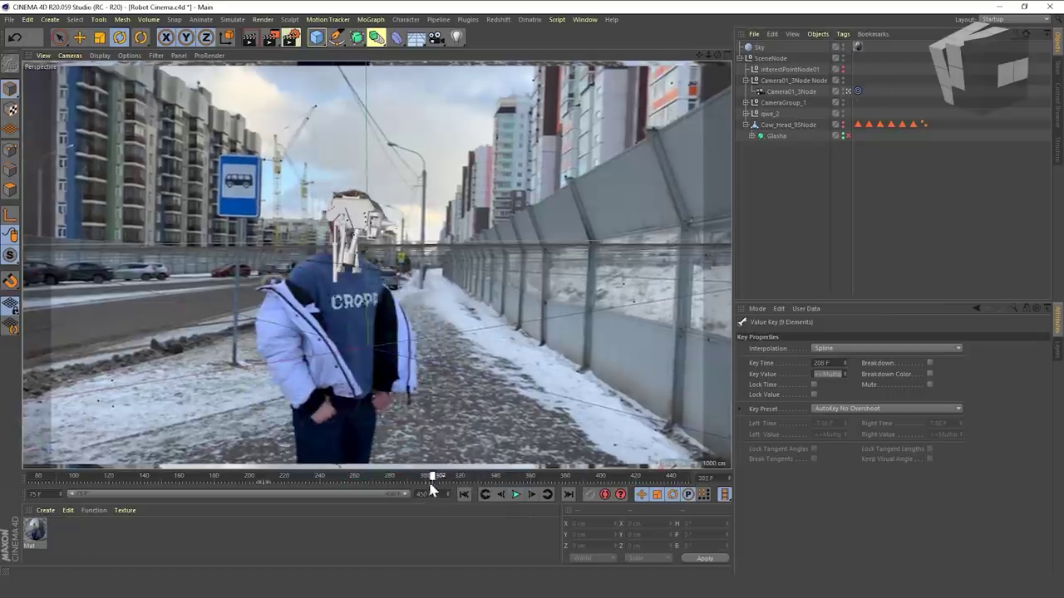
left_click(378, 279)
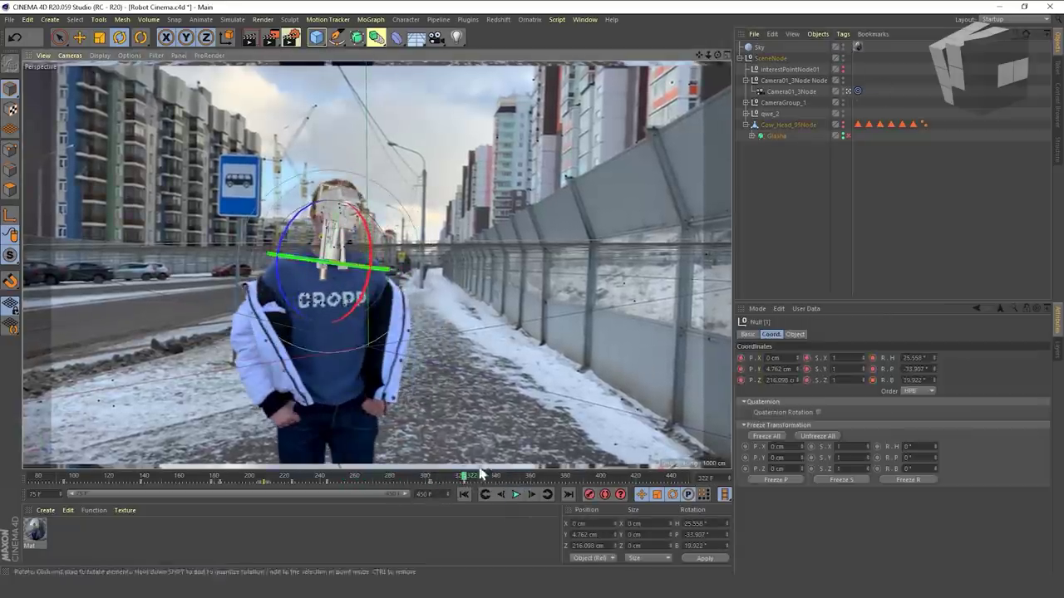
- Expand the Glasha hierarchy, select null 2 and record its starting keys around frame 251
left_click_drag(480, 473, 209, 494)
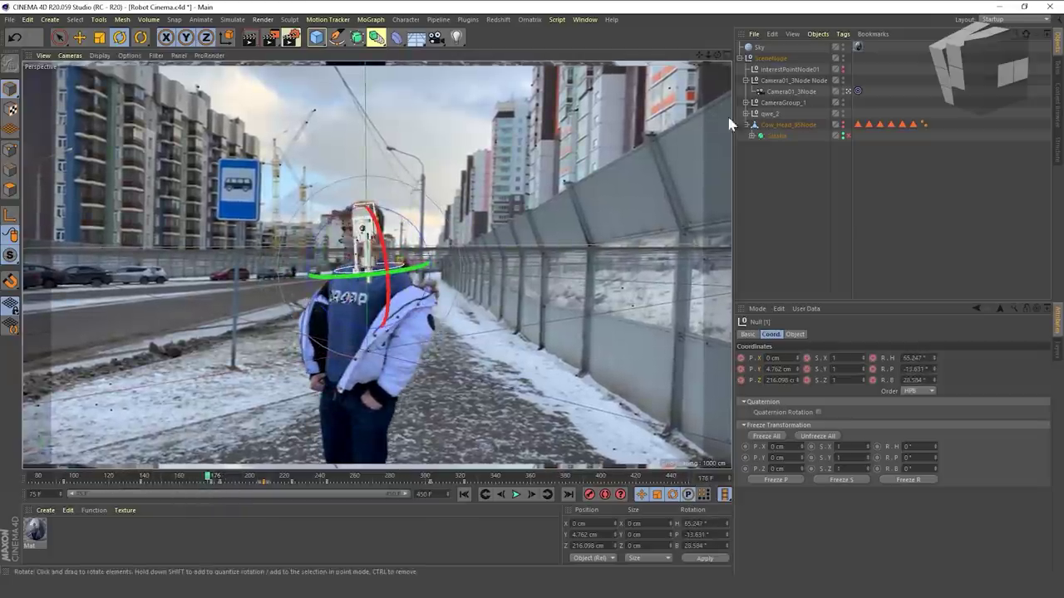
left_click(752, 136)
left_click(790, 213)
left_click_drag(363, 247, 362, 236)
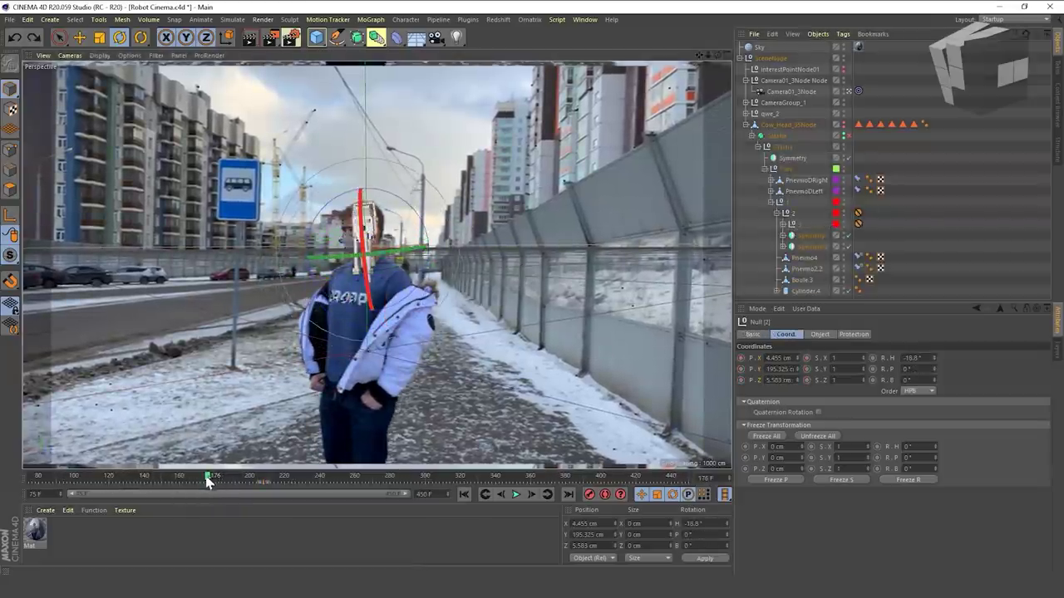
left_click_drag(209, 482, 339, 478)
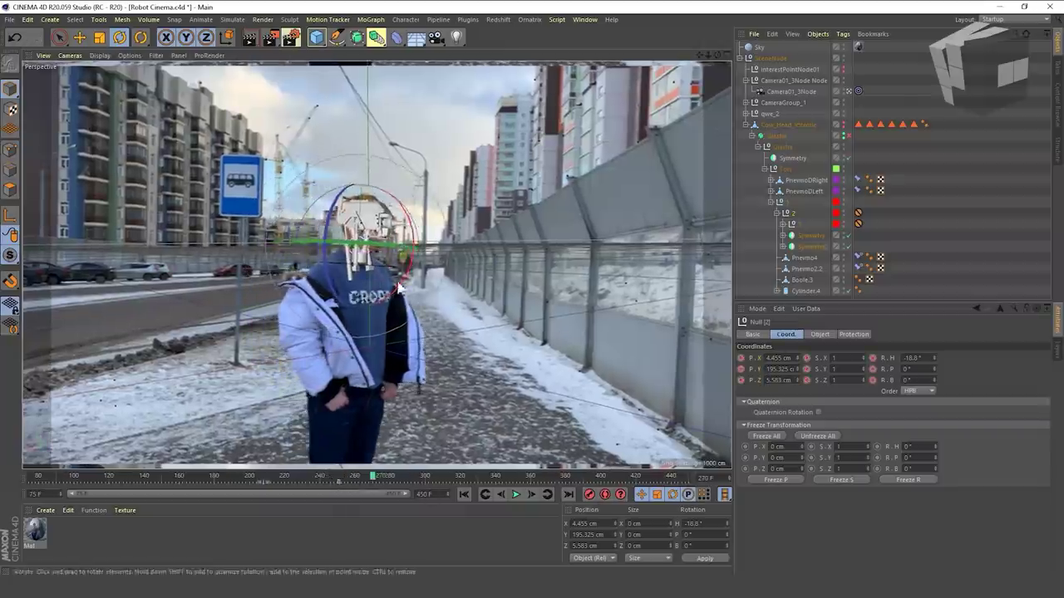
- Tilt null 2 at frame 270 and to a pitch of about -4.1° at frame 308, playing the motion in between
left_click_drag(391, 236, 411, 229)
left_click(786, 203)
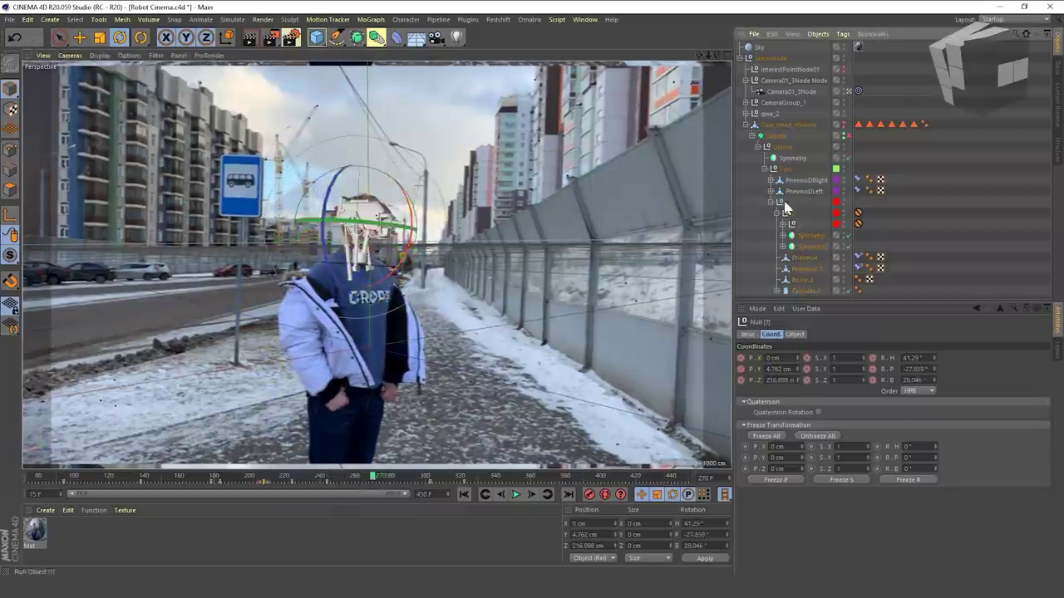
left_click(789, 213)
left_click(515, 495)
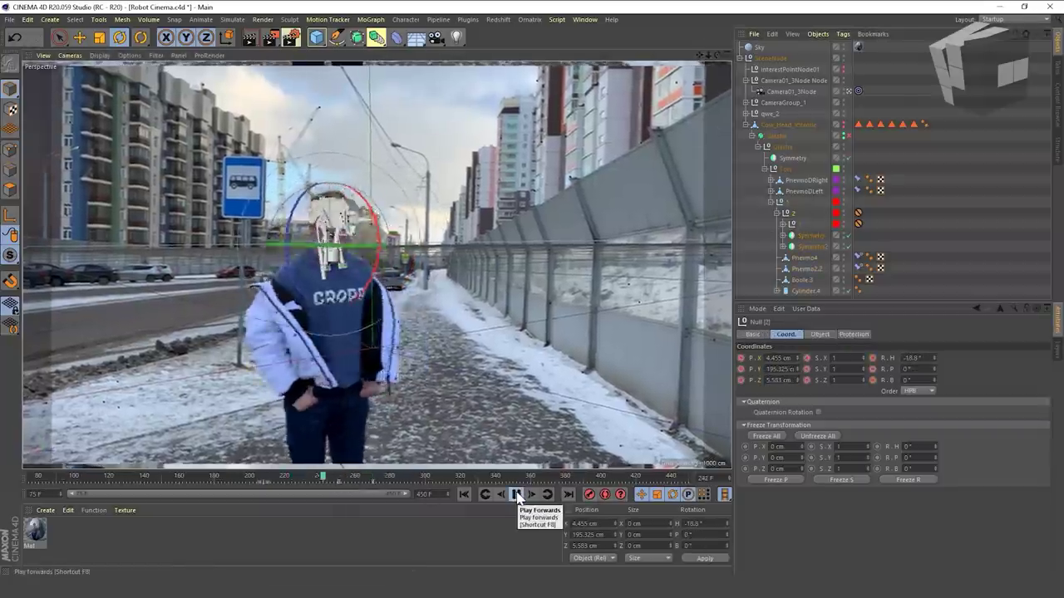
left_click(515, 495)
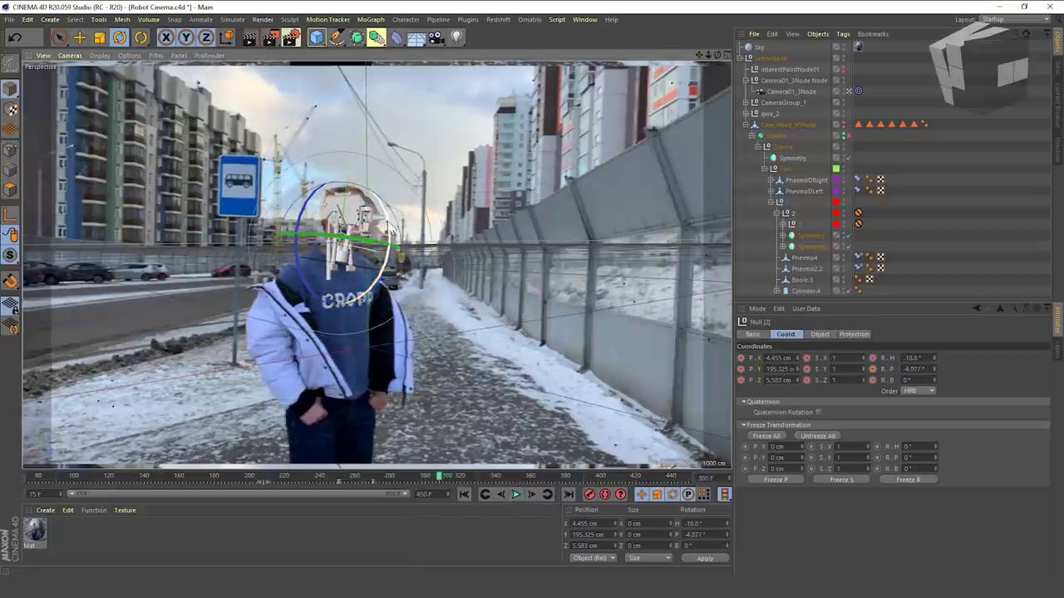
- Select the null 2 keys at frame 270 and review the tilt in playback
left_click(373, 482)
left_click_drag(439, 477, 337, 477)
left_click(516, 494)
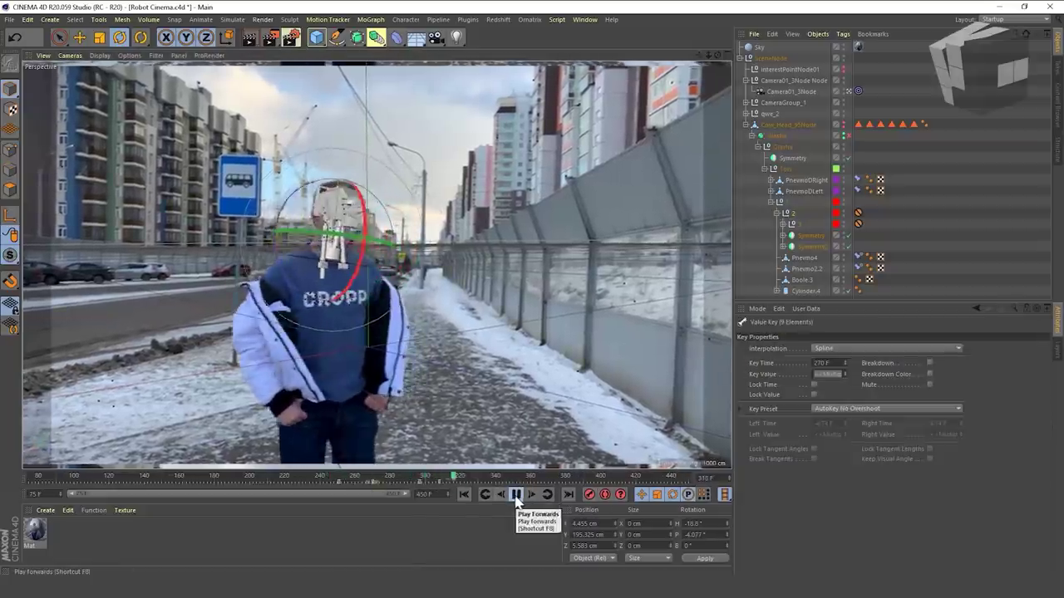
left_click(515, 494)
- Rotate null 3 in pitch at frame 284, copy its frame 270 keys to frame 300 and rotate it again around frame 335
left_click(795, 225)
left_click_drag(459, 477, 396, 477)
left_click_drag(443, 246, 404, 193)
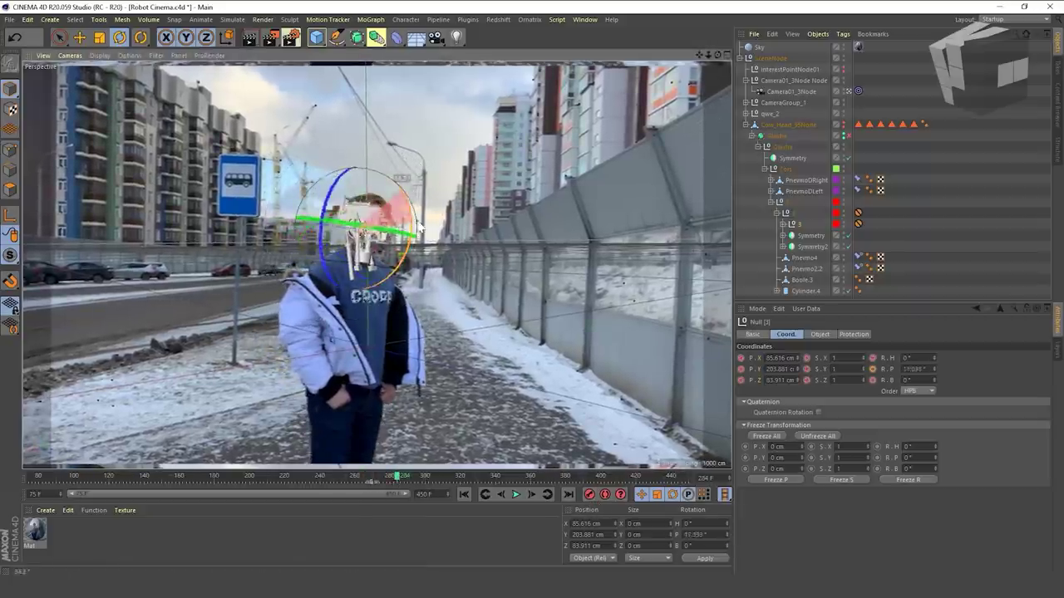
left_click_drag(372, 482, 425, 482, "ctrl")
left_click_drag(425, 477, 486, 478)
left_click_drag(366, 172, 365, 218)
- Deselect everything and play the animation from about frame 231 to check the robot head's movement
left_click_drag(488, 479, 304, 479)
left_click(515, 495)
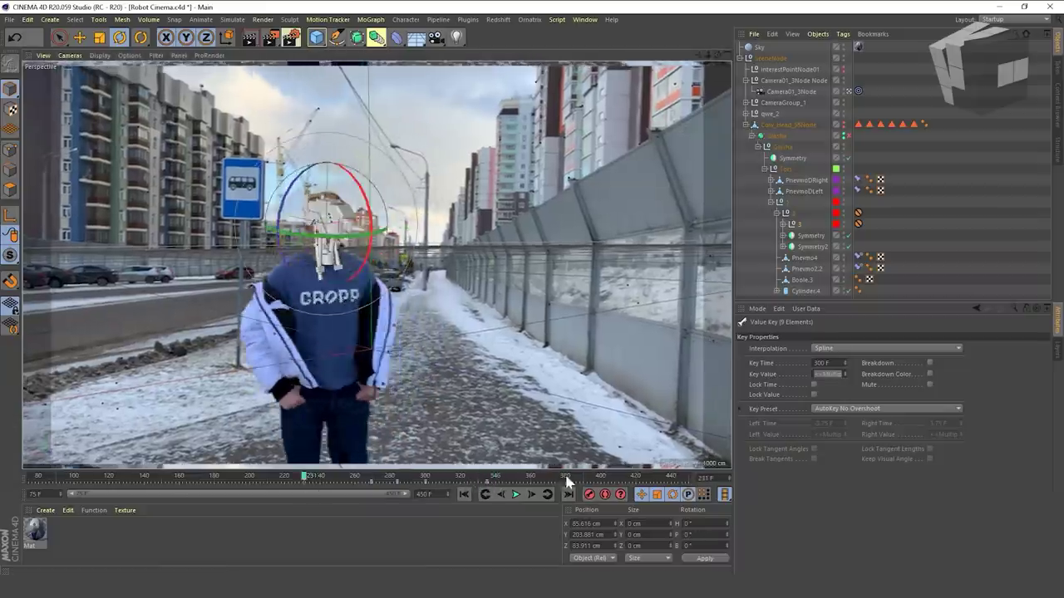
left_click(986, 207)
left_click(516, 495)
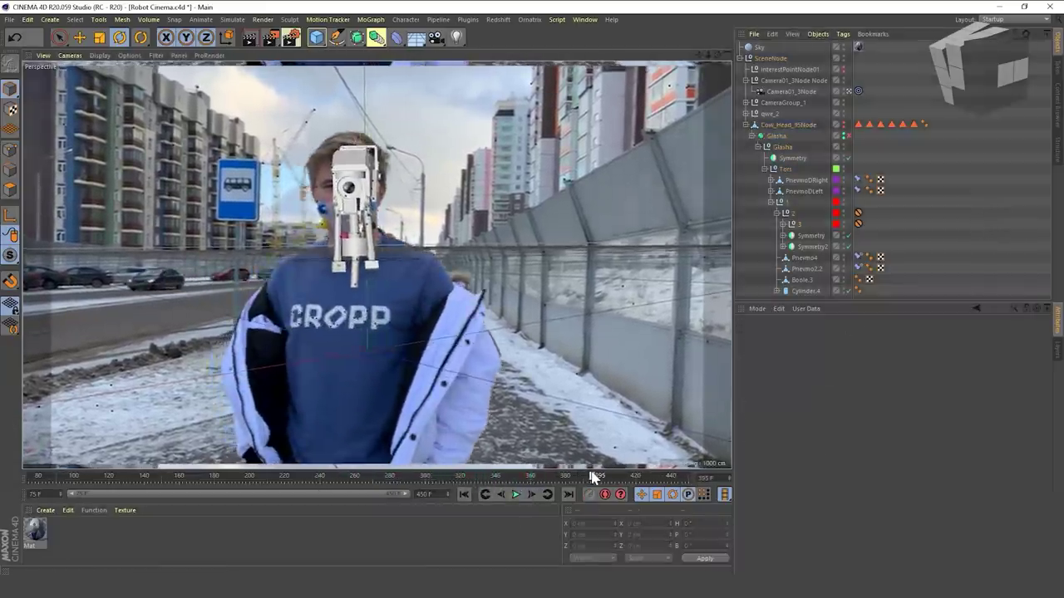
- Rotate null 1 in pitch at frame 400, deselect it and play the animation from there
left_click(516, 495)
left_click(785, 192)
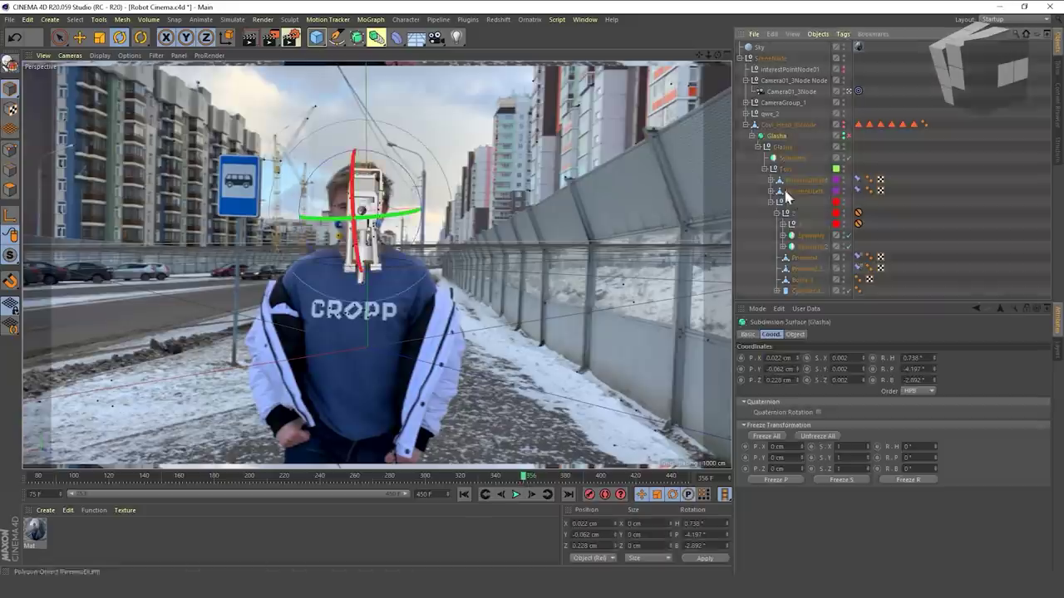
left_click(785, 202)
left_click_drag(524, 478, 601, 479)
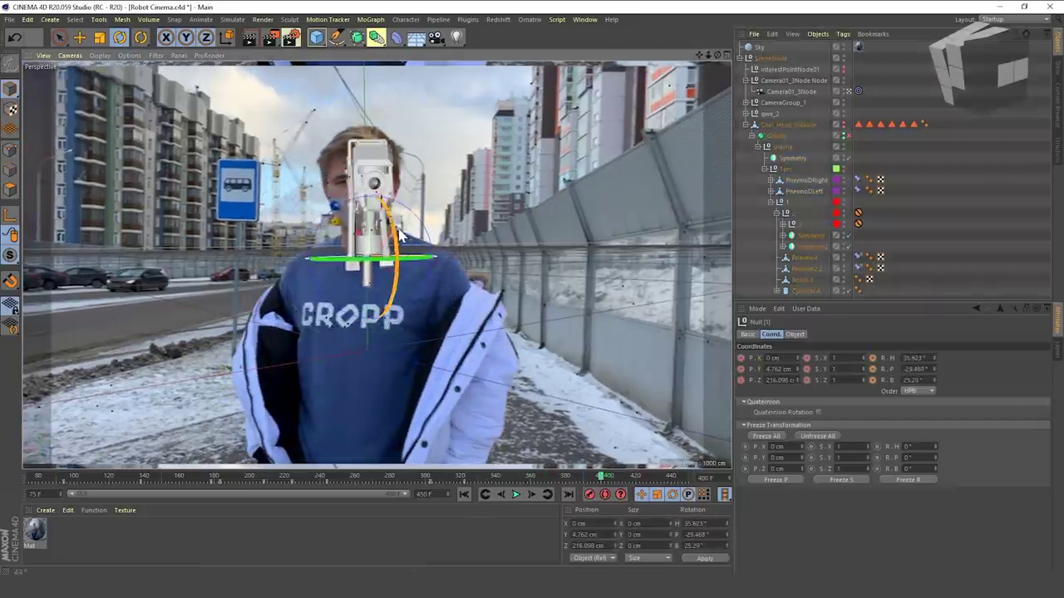
left_click(953, 238)
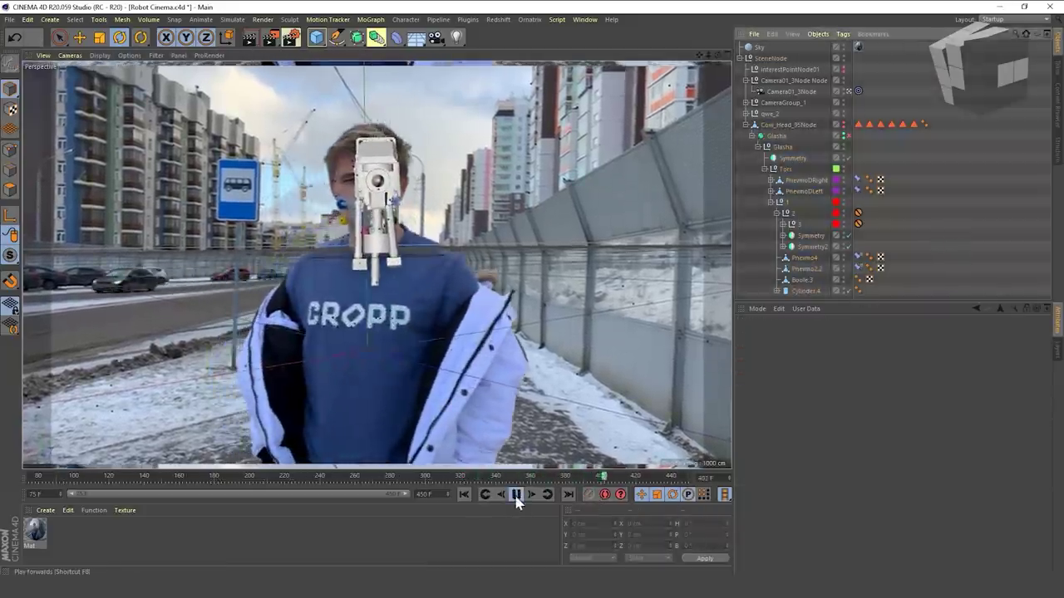
- Adjust null 1's rotation at frames 432 and 439, replaying the motion between the adjustments
left_click(382, 249)
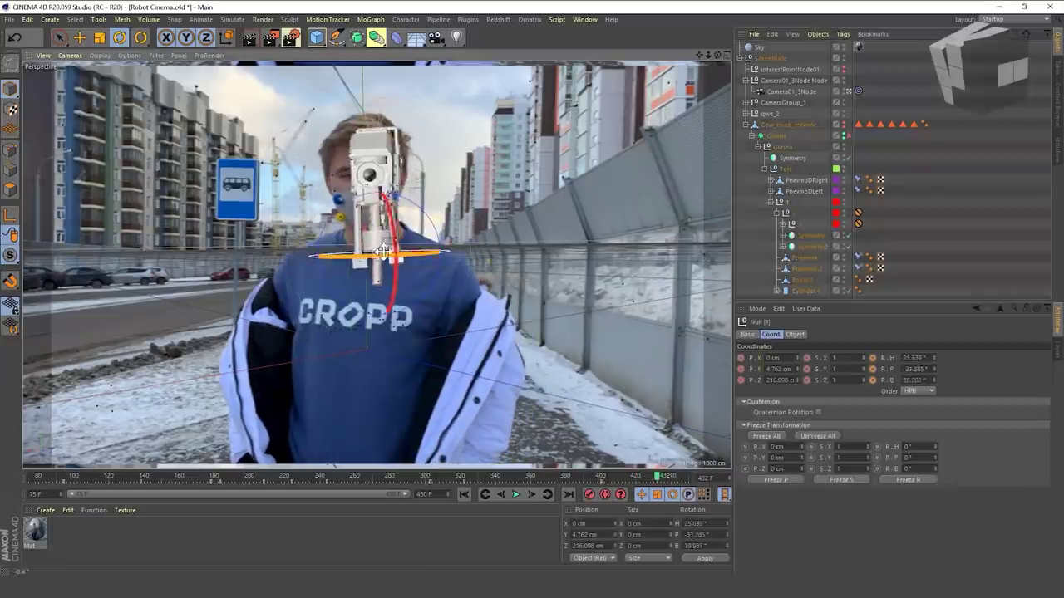
left_click_drag(658, 480, 572, 482)
left_click(516, 497)
left_click(516, 497)
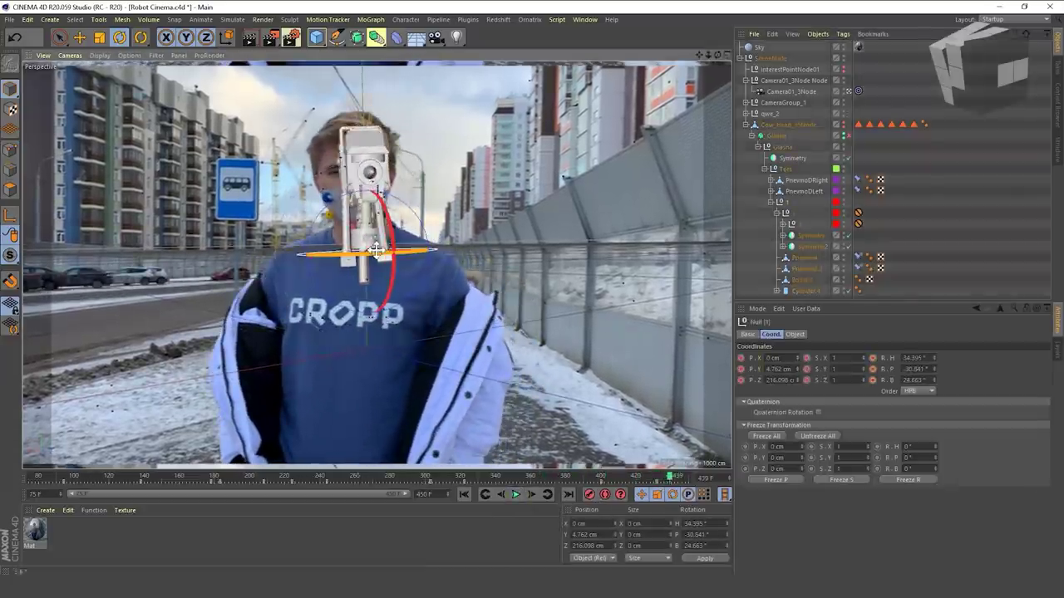
- Play the animation to review null 1's movement against the footage and deselect everything
left_click(484, 497)
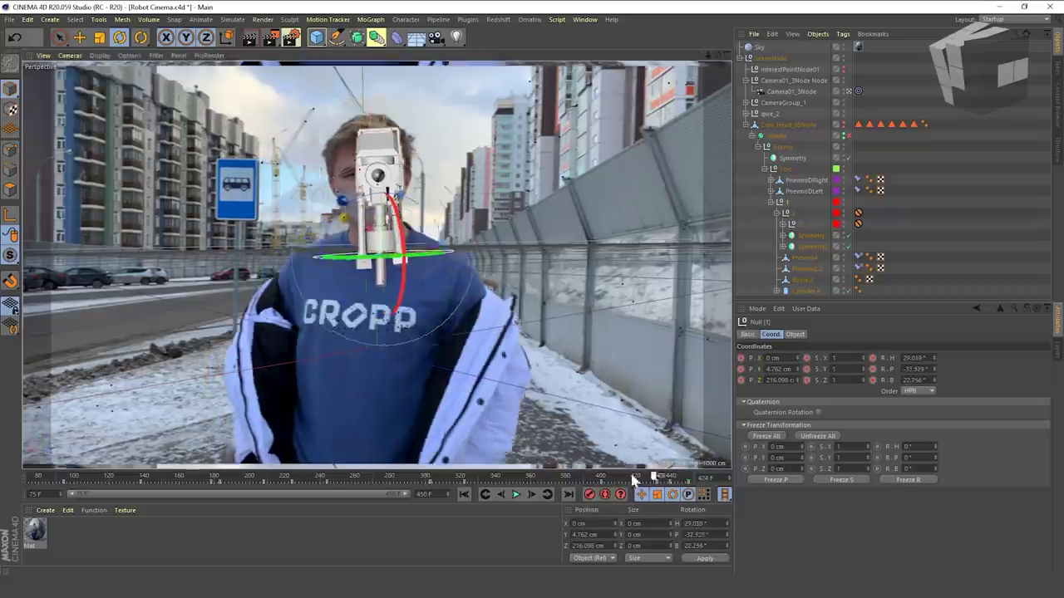
left_click(515, 495)
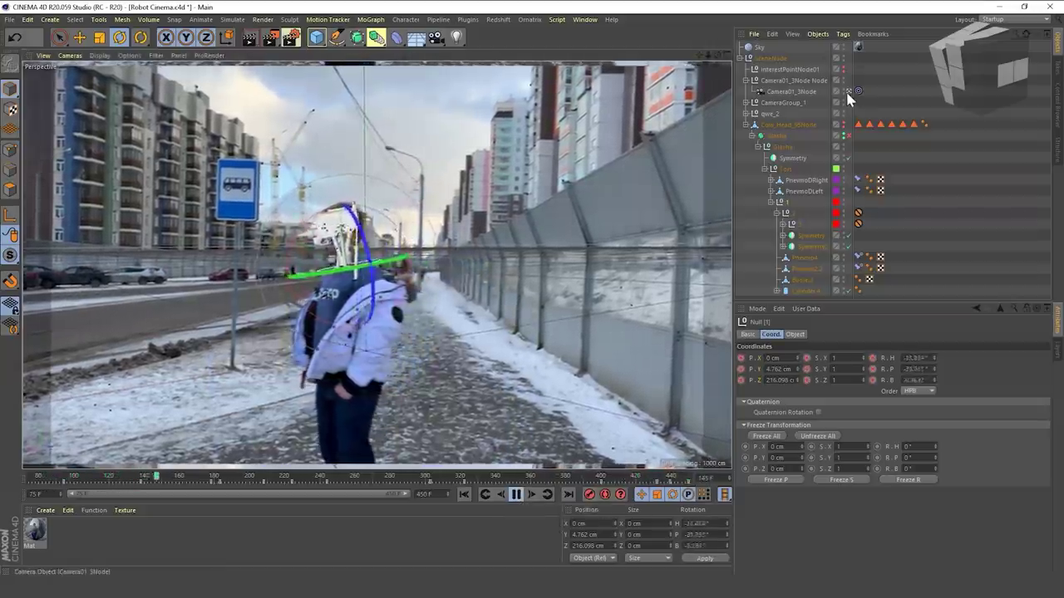
left_click(936, 126)
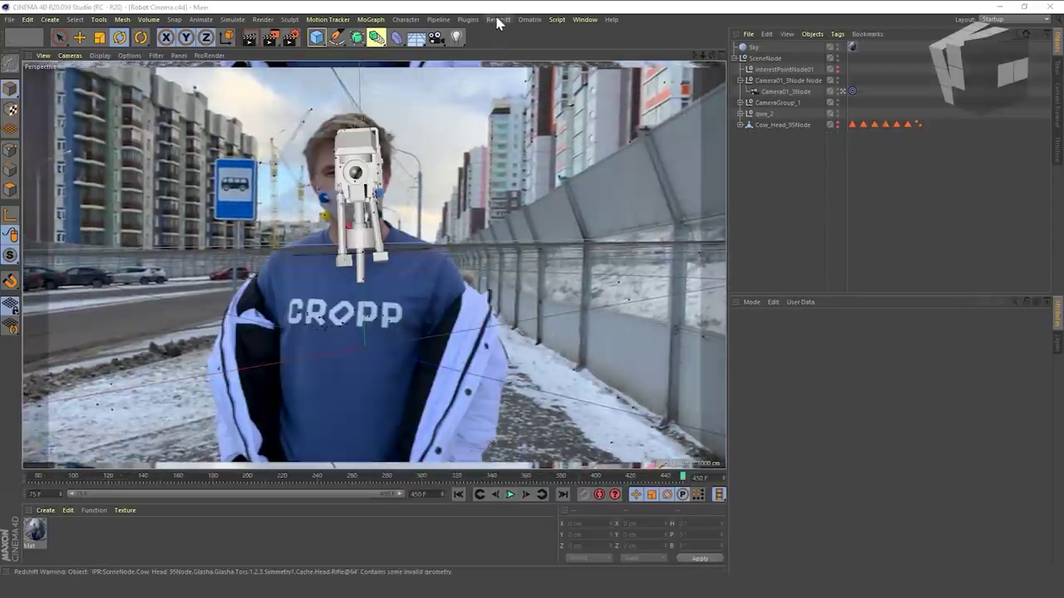
- Open the Redshift RenderView over the viewport and hide the Sky object from rendering
left_click(497, 20)
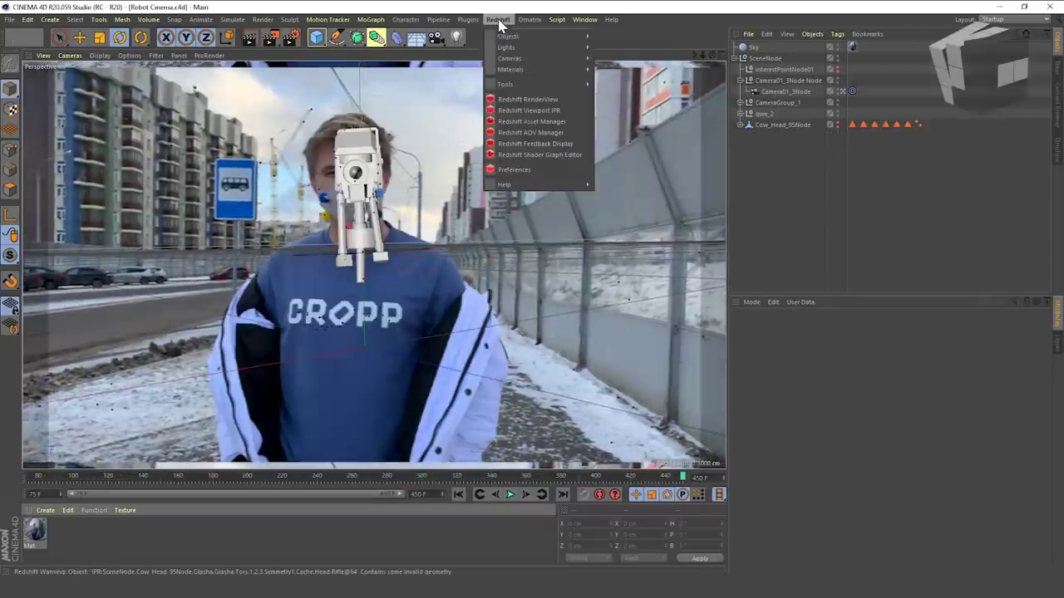
left_click(522, 96)
left_click_drag(646, 110, 242, 80)
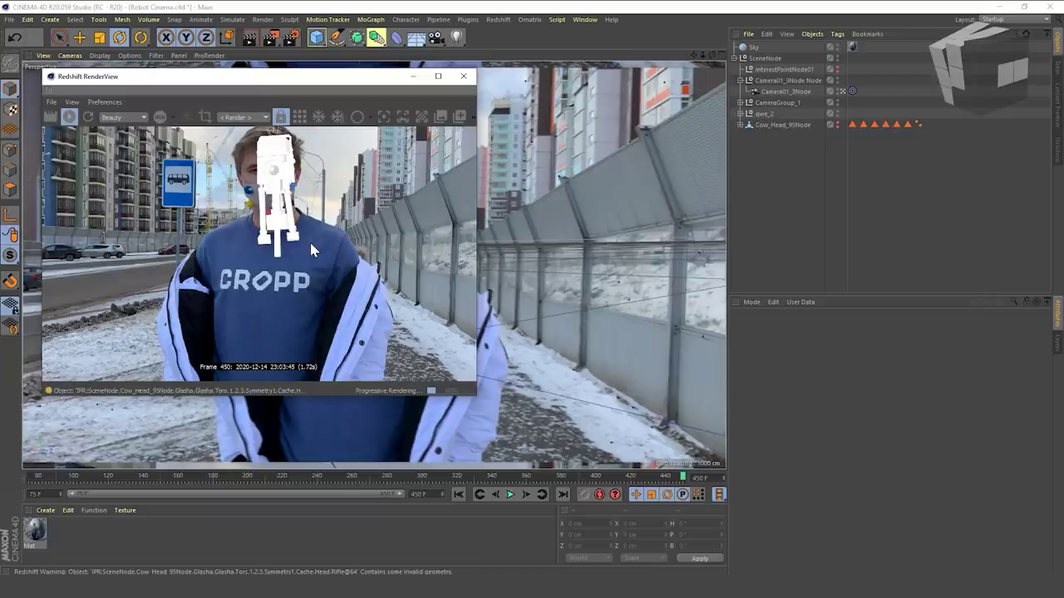
left_click(838, 53)
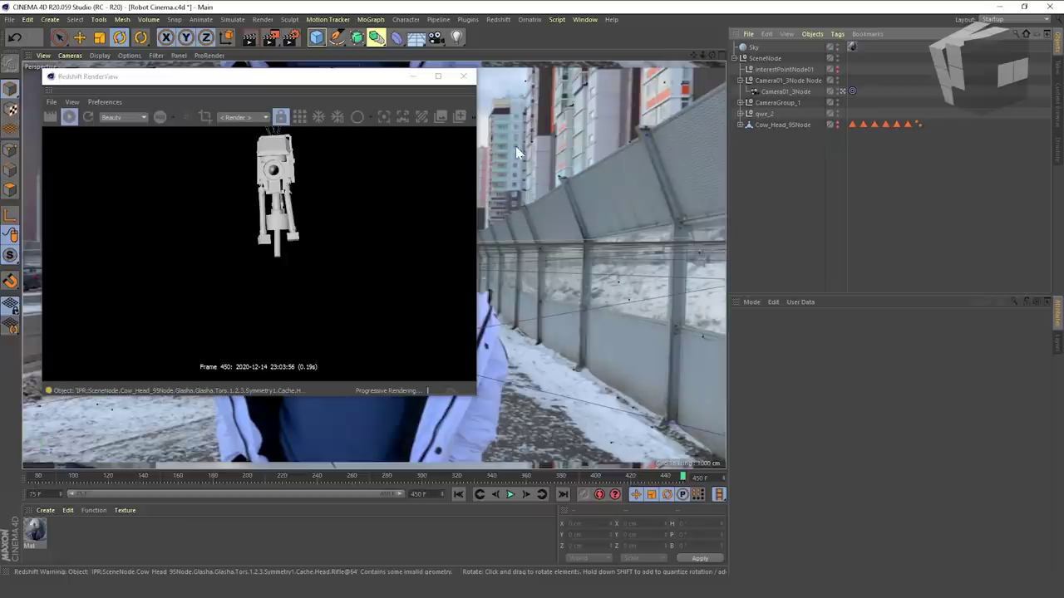
- Add a Redshift Dome Light to the scene
left_click(501, 21)
mouse_move(514, 54)
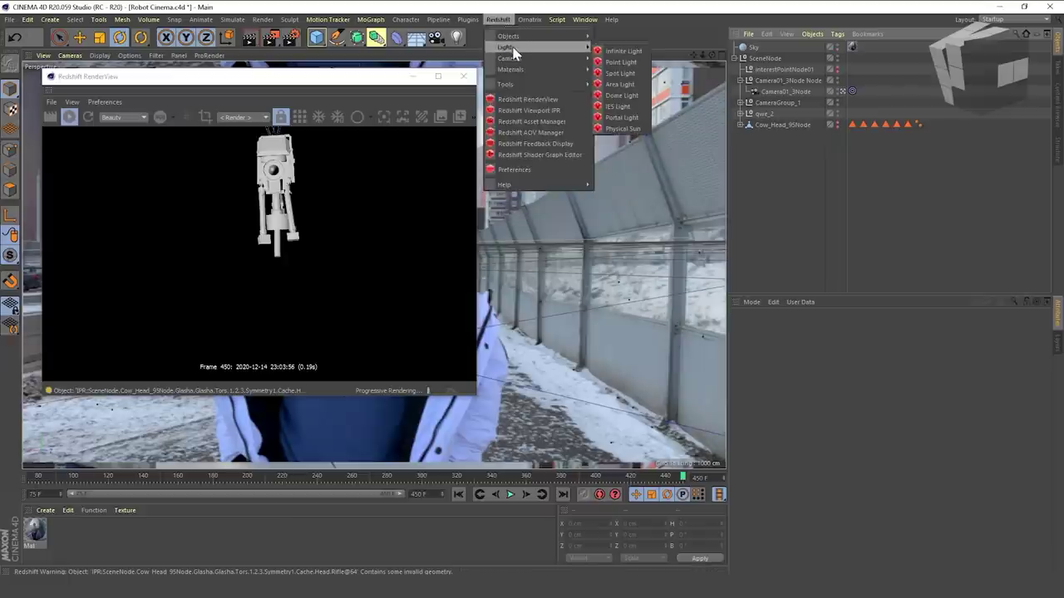
left_click(625, 98)
- Enable the dome light's back-plate and load IMG000 from the Seq2 folder without copying it to the project
left_click(823, 328)
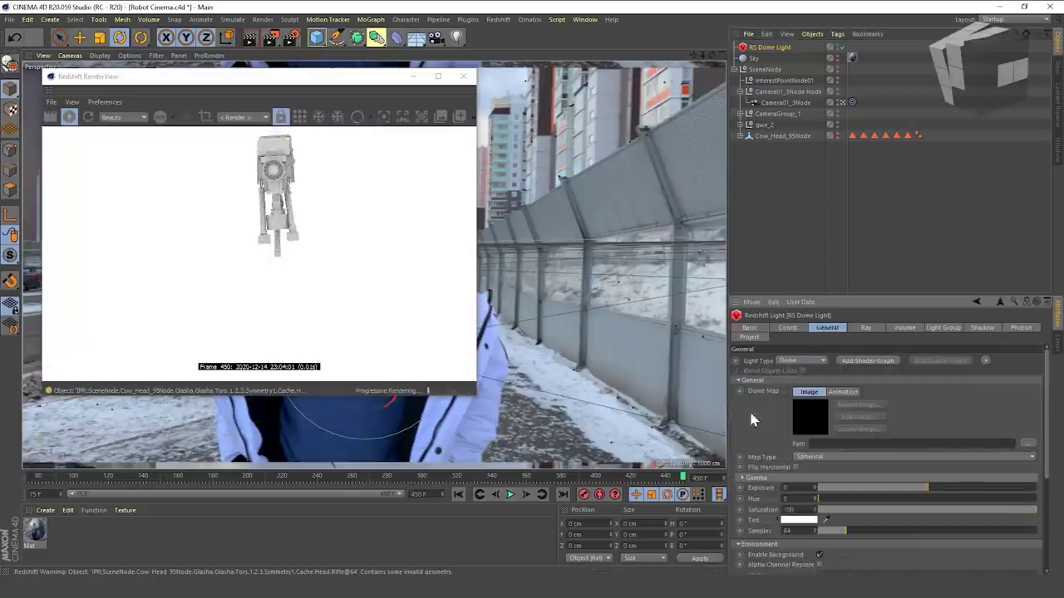
scroll(746, 438, "down", 4)
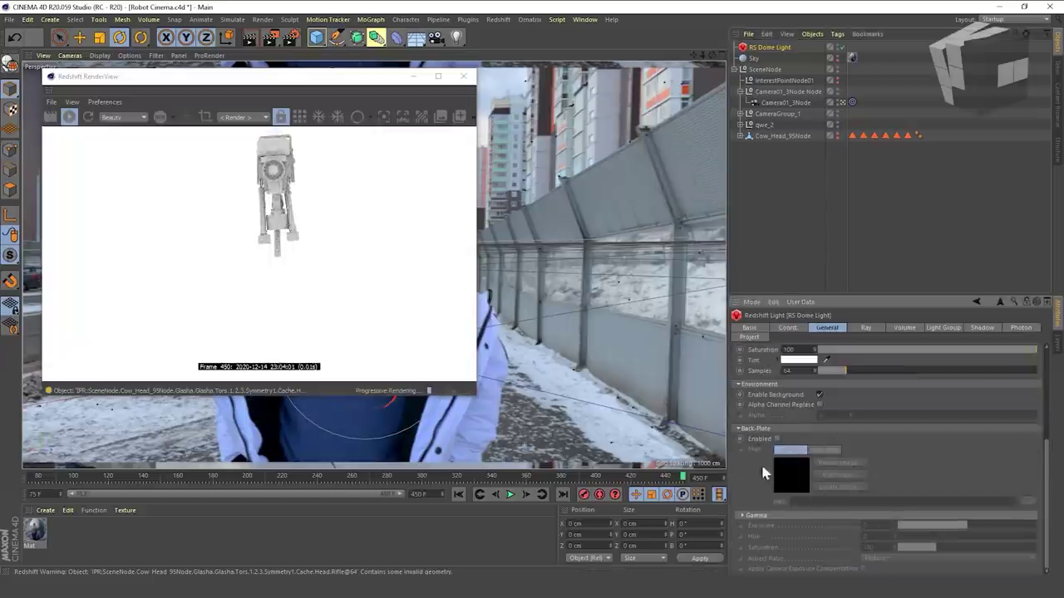
left_click(777, 440)
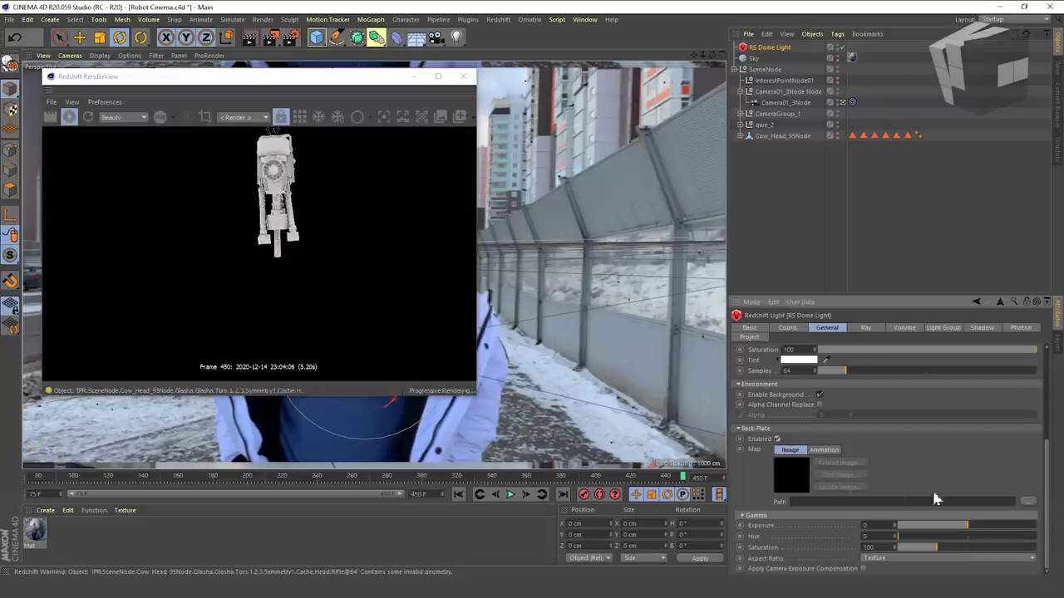
left_click(1029, 502)
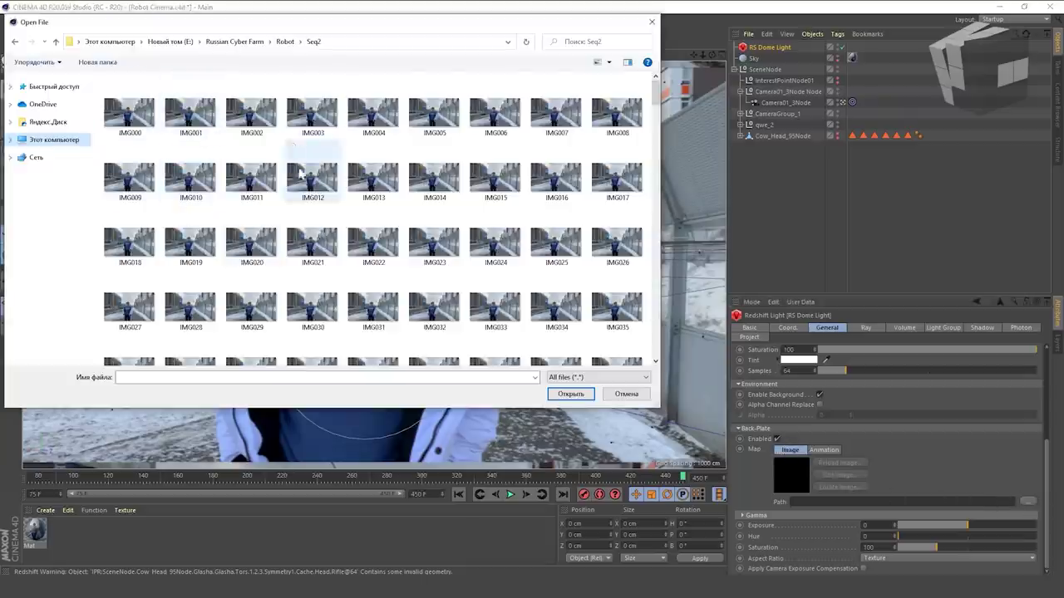
double_click(139, 112)
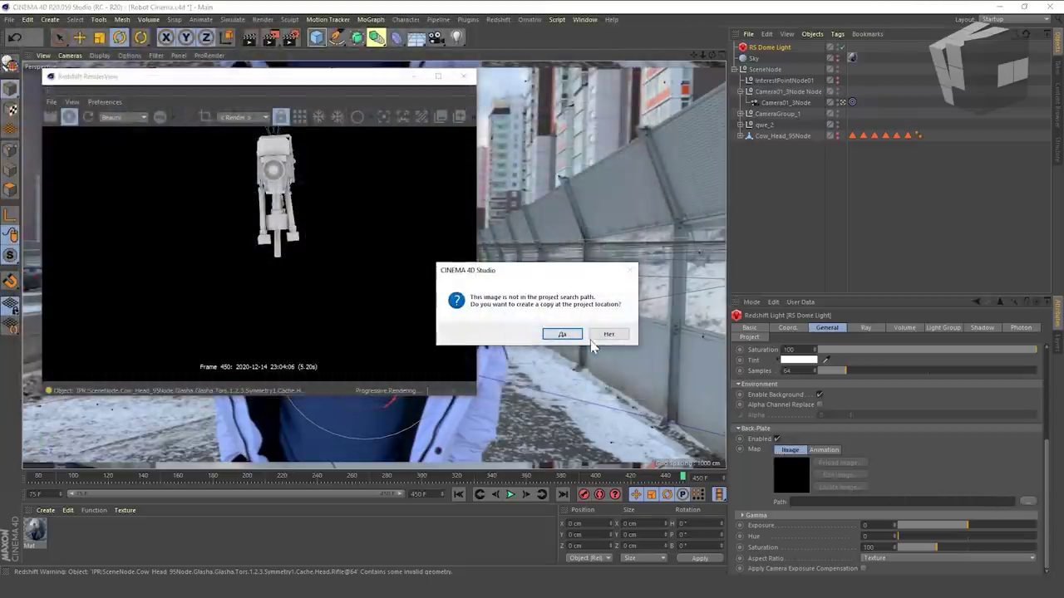
left_click(607, 336)
- Set the back-plate's animation mode to Simple with frames 0 to 450 at 30 fps
left_click(819, 453)
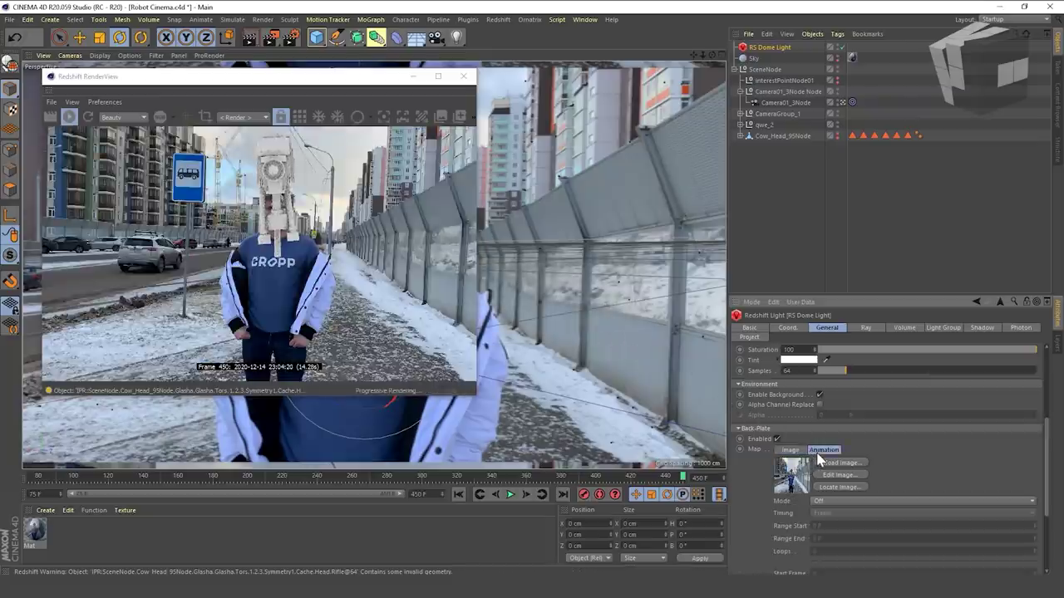
scroll(780, 508, "down", 2)
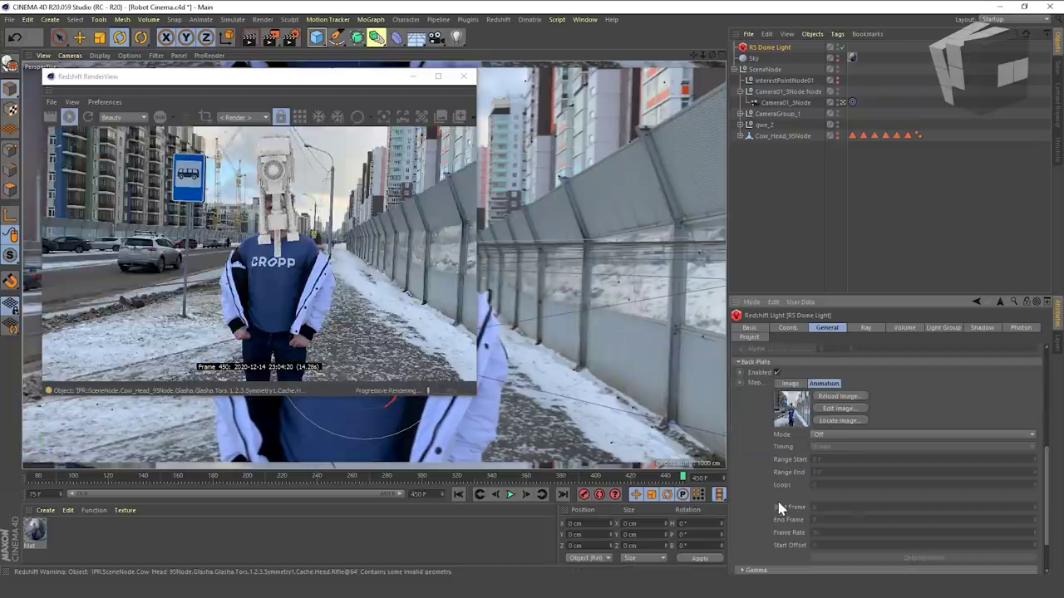
left_click(822, 435)
left_click(827, 458)
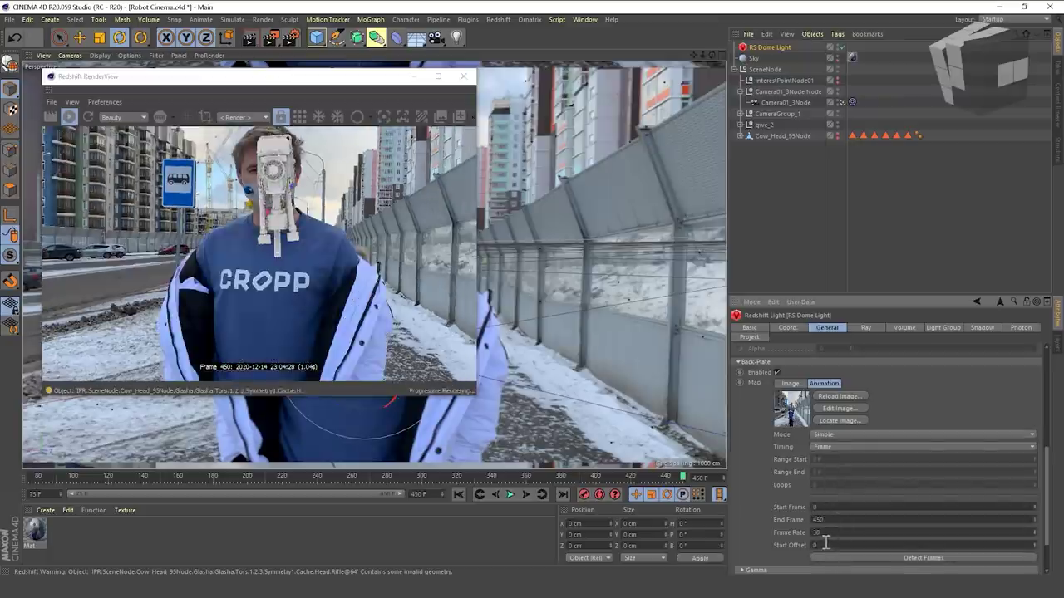
- Inspect the render at frame 319 and narrow the RenderView window around the robot head
left_click_drag(513, 476, 455, 477)
scroll(236, 191, "up", 4)
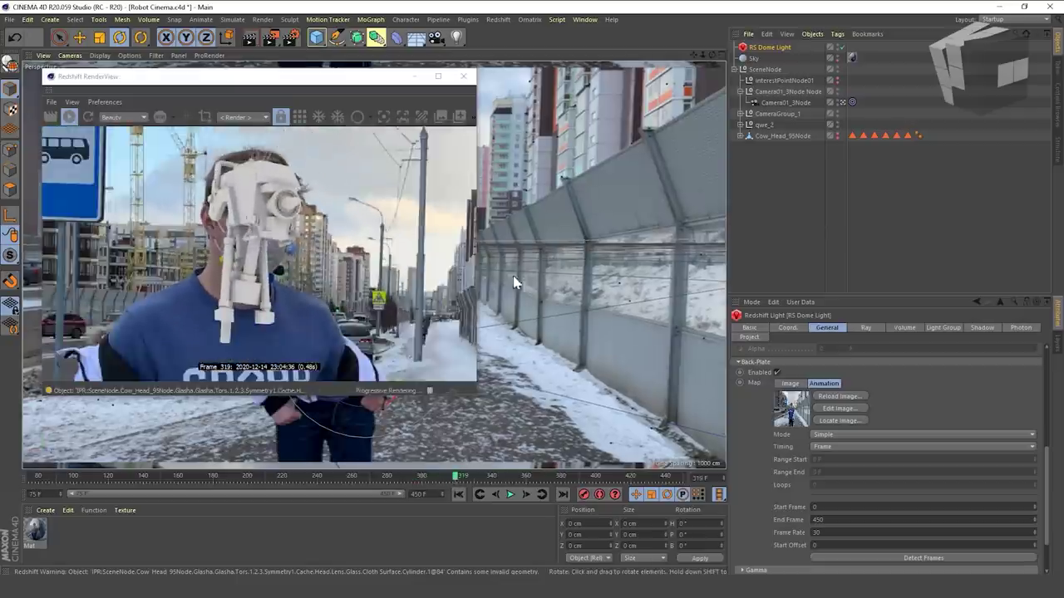
left_click_drag(476, 265, 242, 249)
- Load winter_river_8k.hdr as the dome light's Dome Map without copying it to the project
scroll(766, 422, "up", 5)
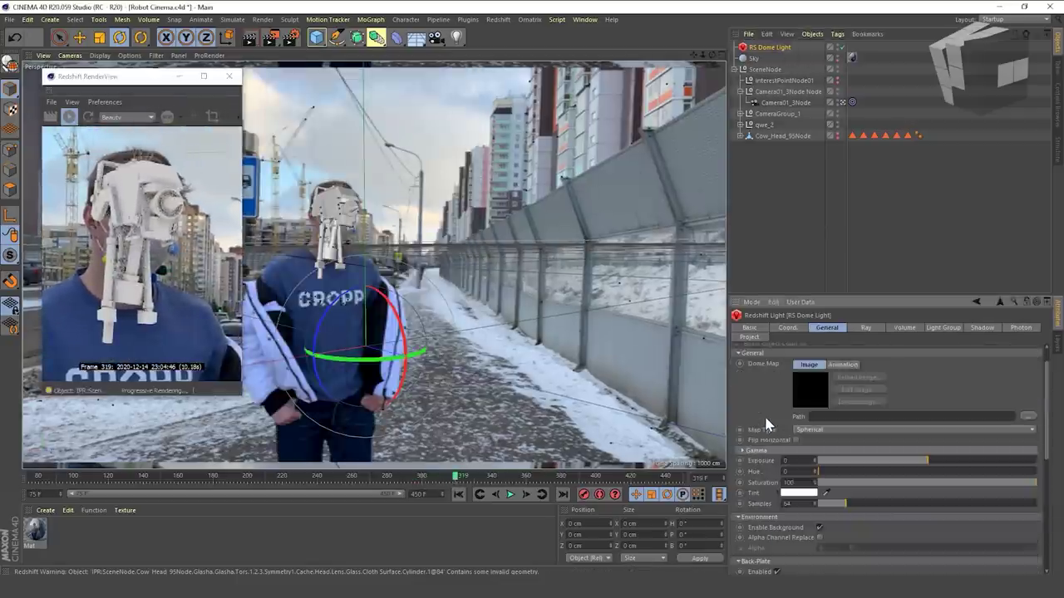
scroll(773, 407, "up", 2)
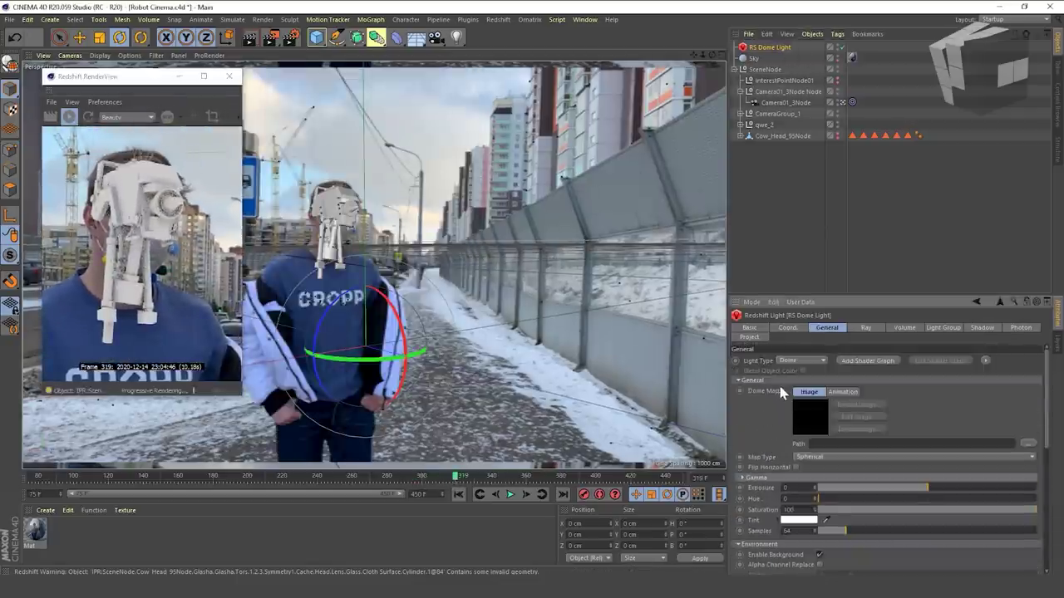
left_click(1031, 445)
double_click(171, 269)
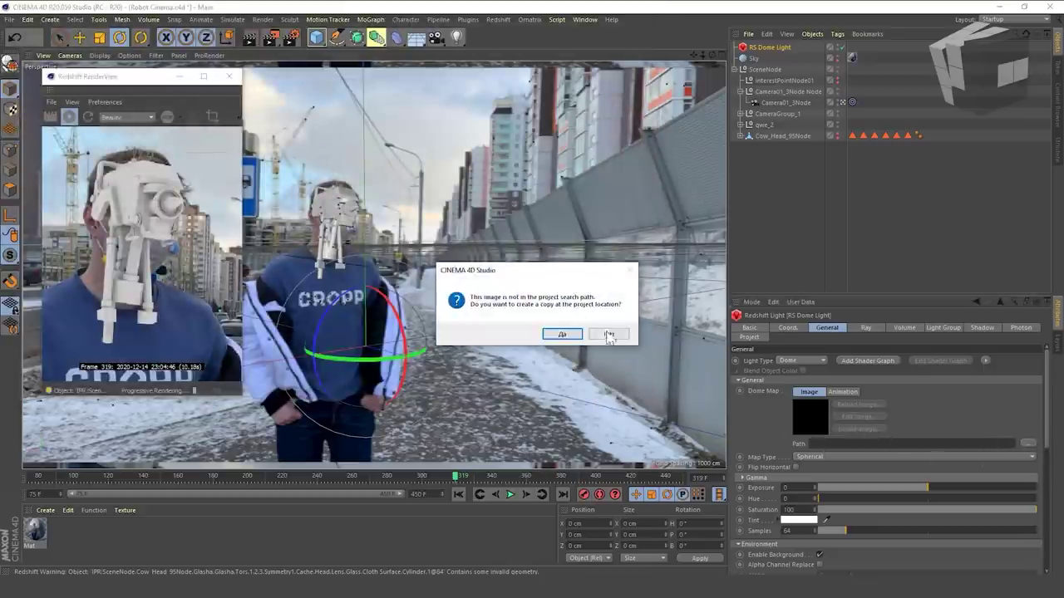
left_click(611, 340)
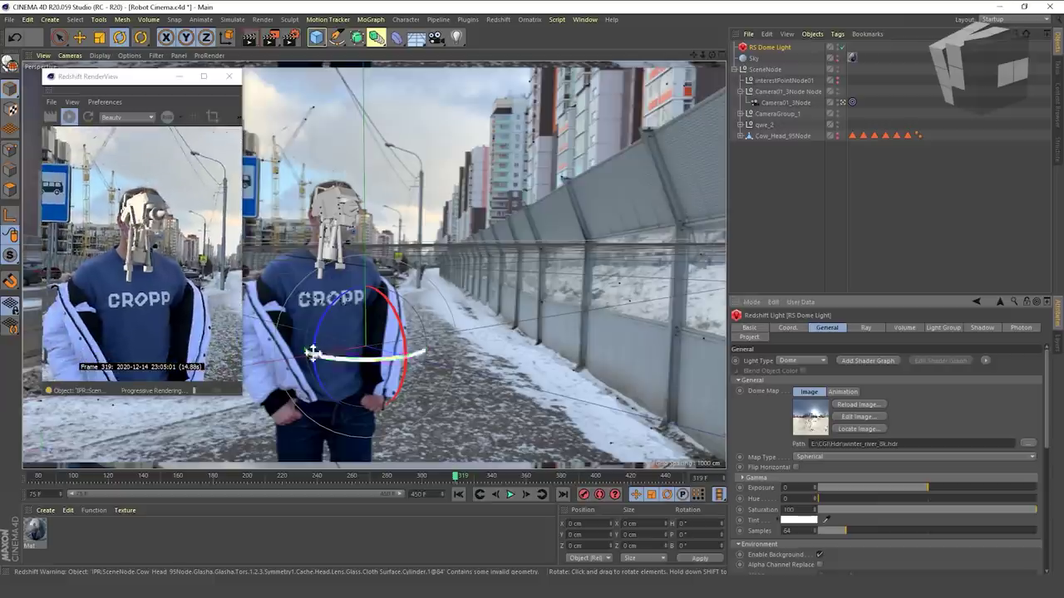
- Disable the back-plate and rotate the dome light to H -4°, P -15° and B -12° while checking the robot head's lighting
scroll(768, 515, "down", 4)
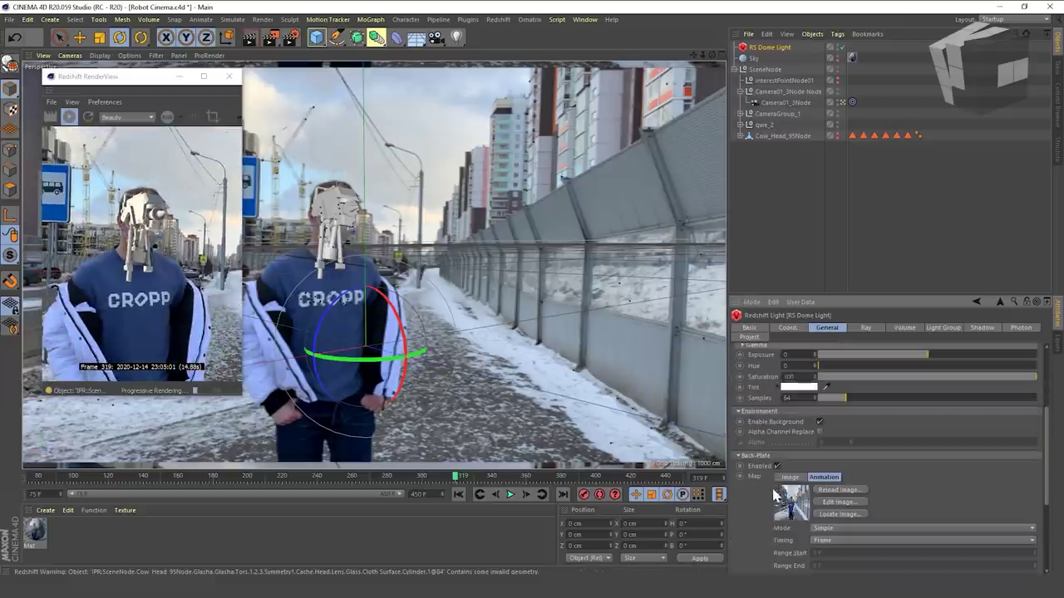
left_click(777, 467)
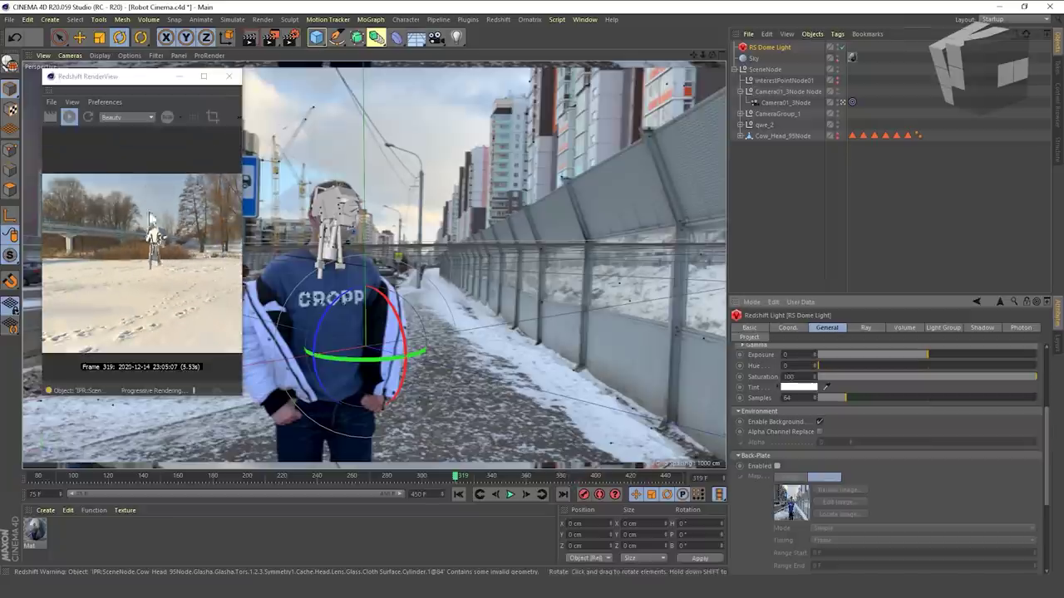
scroll(153, 253, "up", 5)
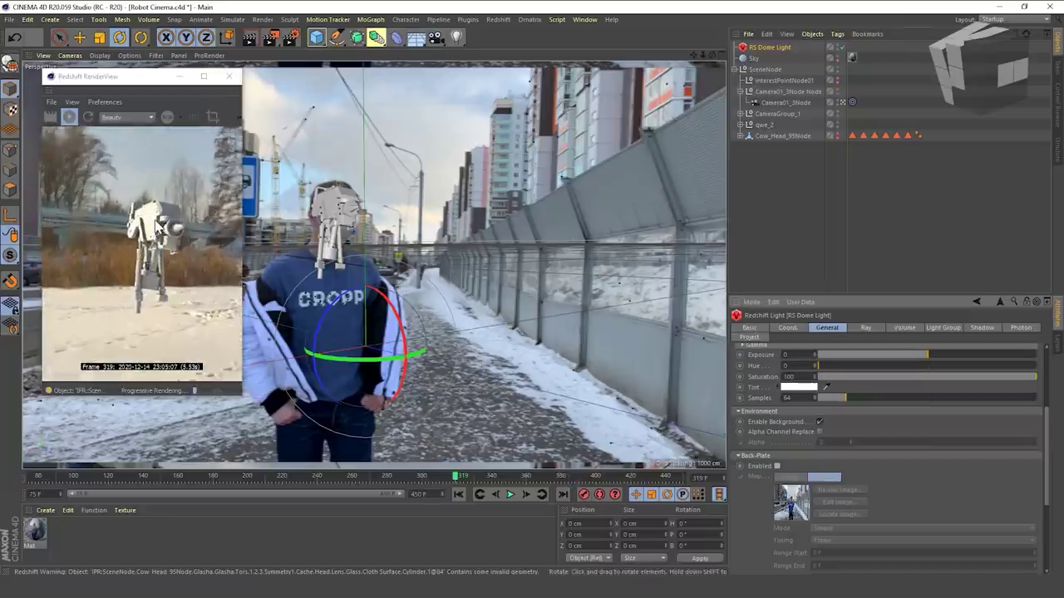
left_click(785, 329)
left_click_drag(928, 361, 867, 376)
type("-1")
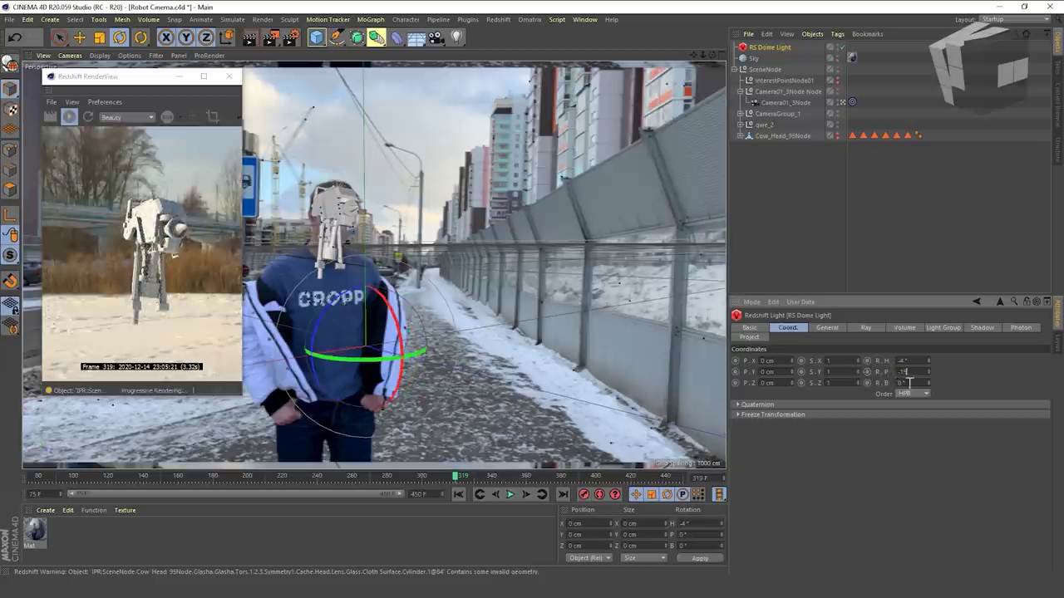
key("Tab")
type("-")
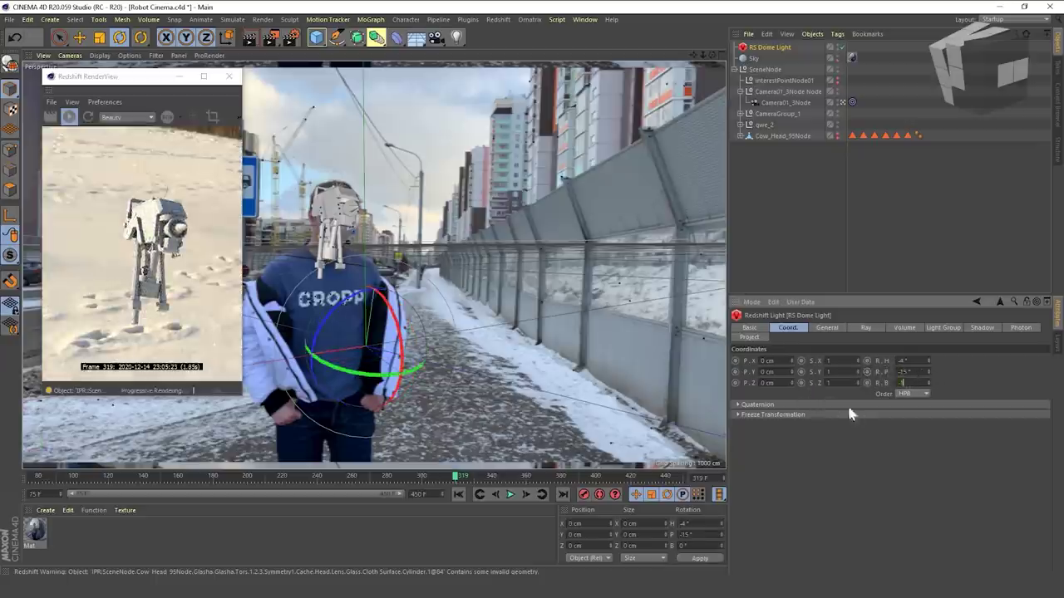
type("12")
key("Return")
- Re-enable the dome light's back-plate to show the footage behind the robot head
left_click(838, 329)
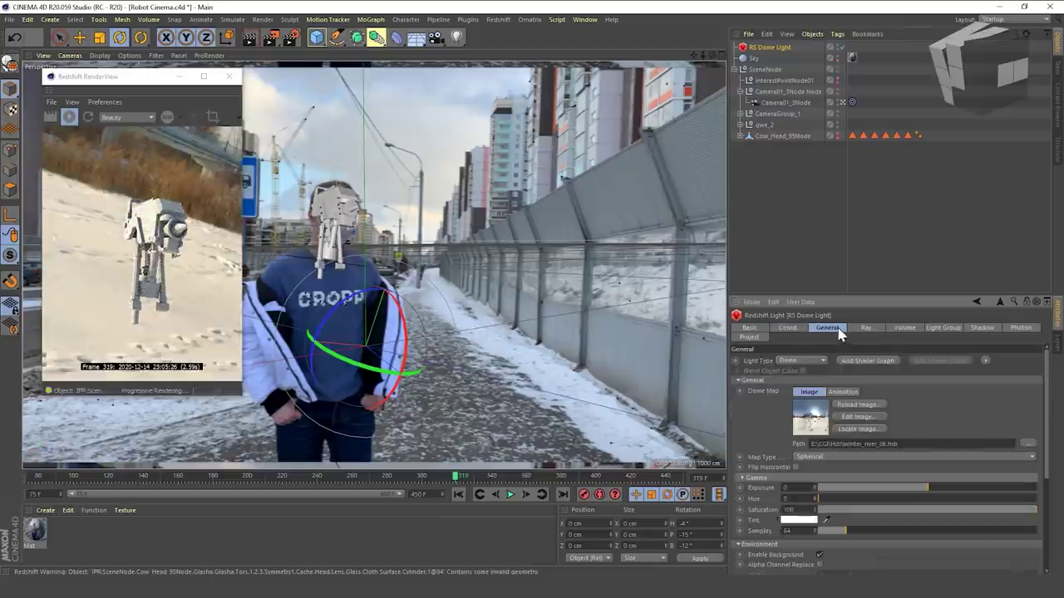
scroll(791, 492, "down", 5)
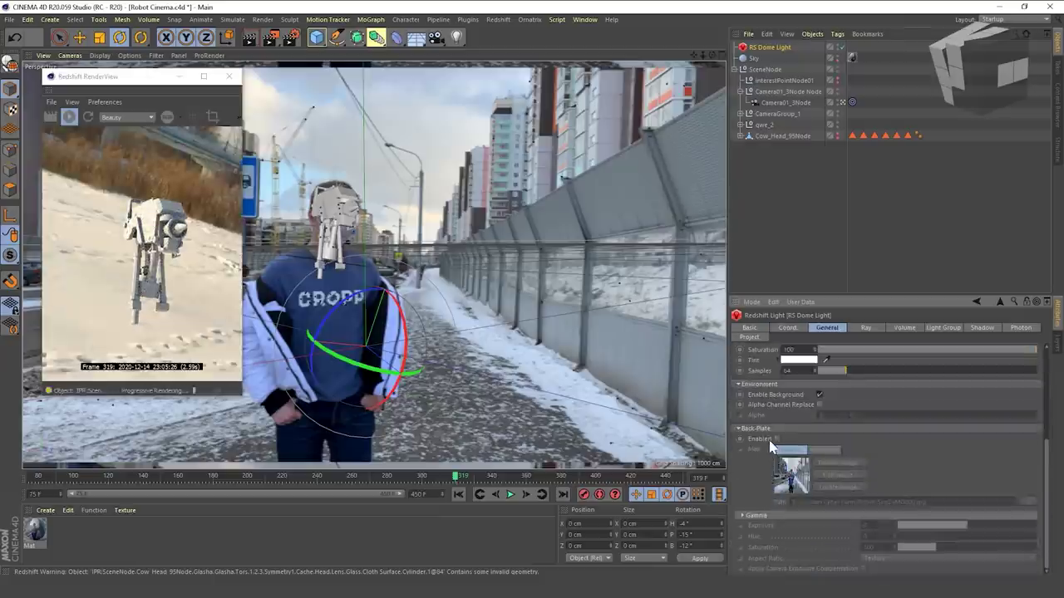
left_click(776, 439)
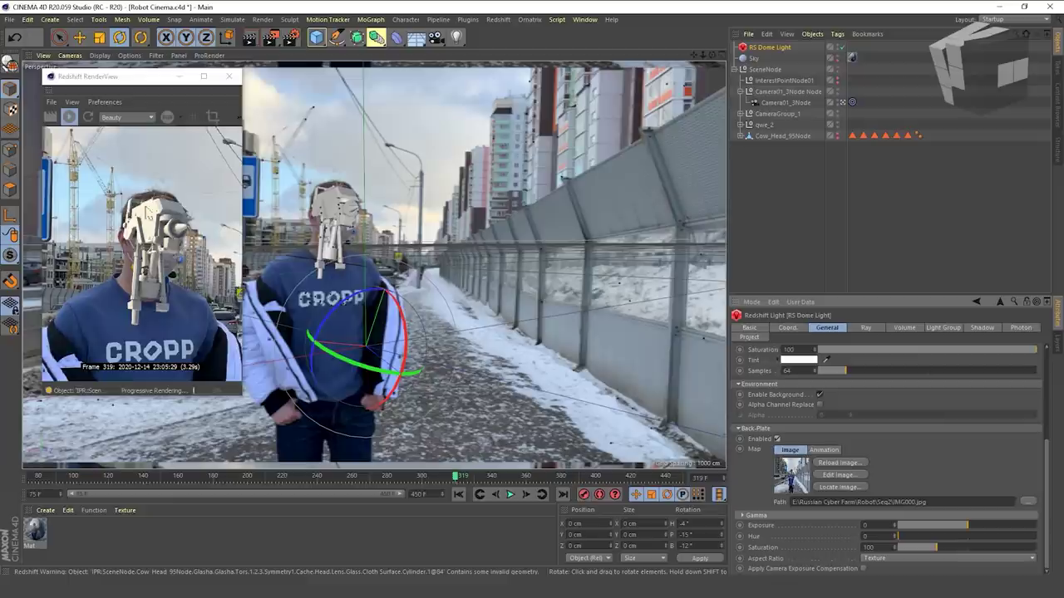
- Lower the dome map's saturation to about 13.5 and check the robot head up close in the render
scroll(763, 393, "up", 2)
left_click_drag(1031, 418, 855, 424)
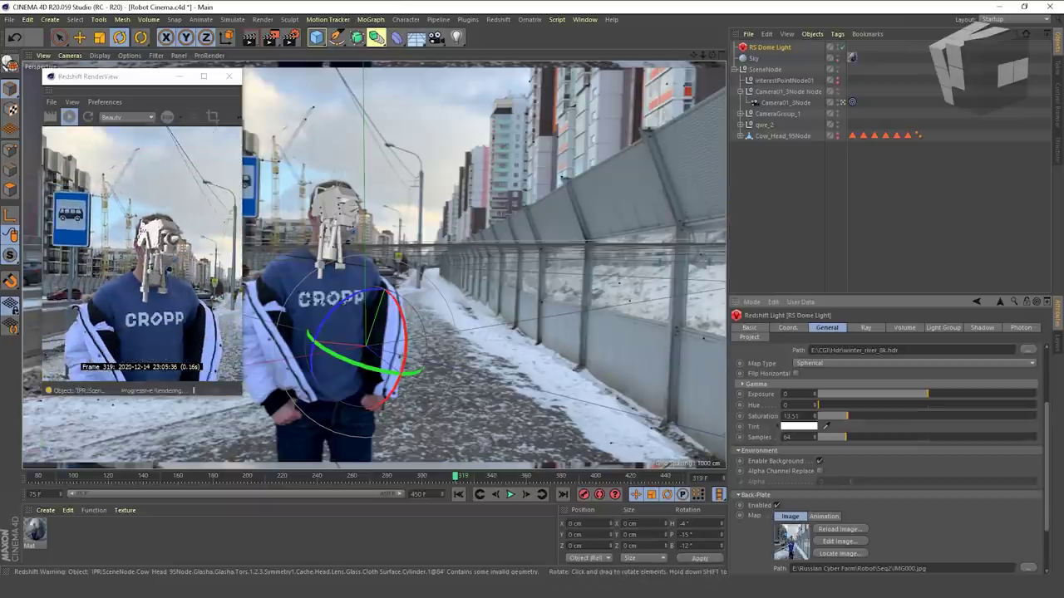
scroll(152, 291, "up", 3)
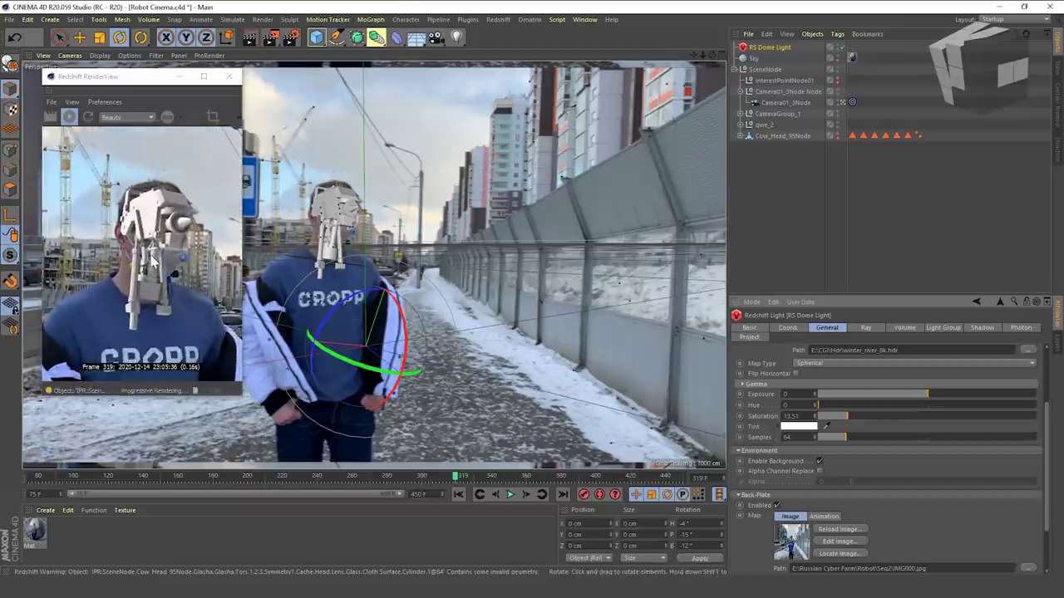
- Open the Metals - Redshift material folder among the Content Browser presets
left_click(1043, 108)
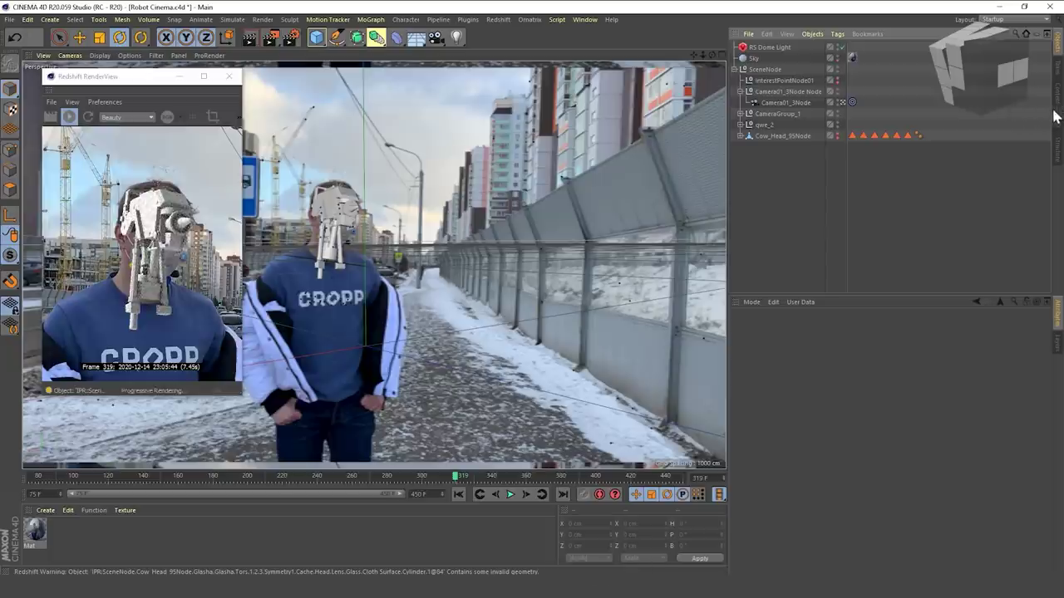
left_click(1058, 116)
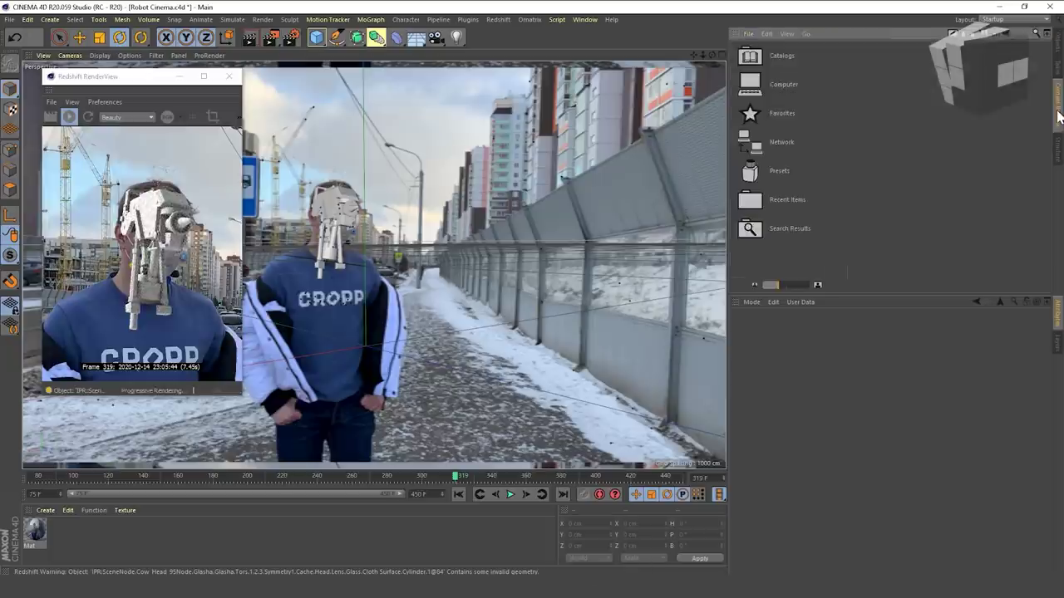
double_click(791, 170)
double_click(793, 113)
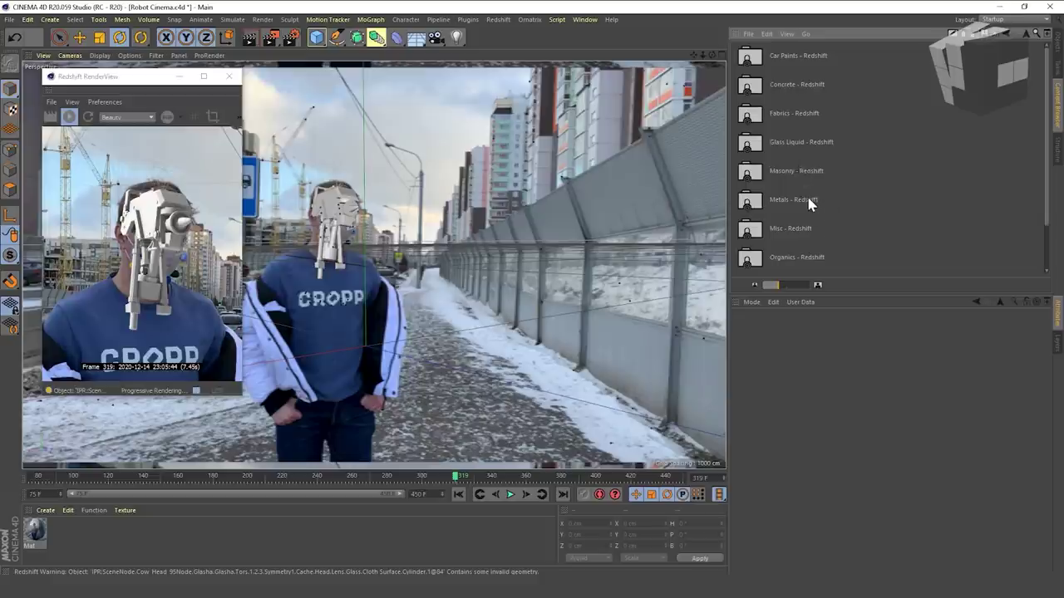
double_click(807, 200)
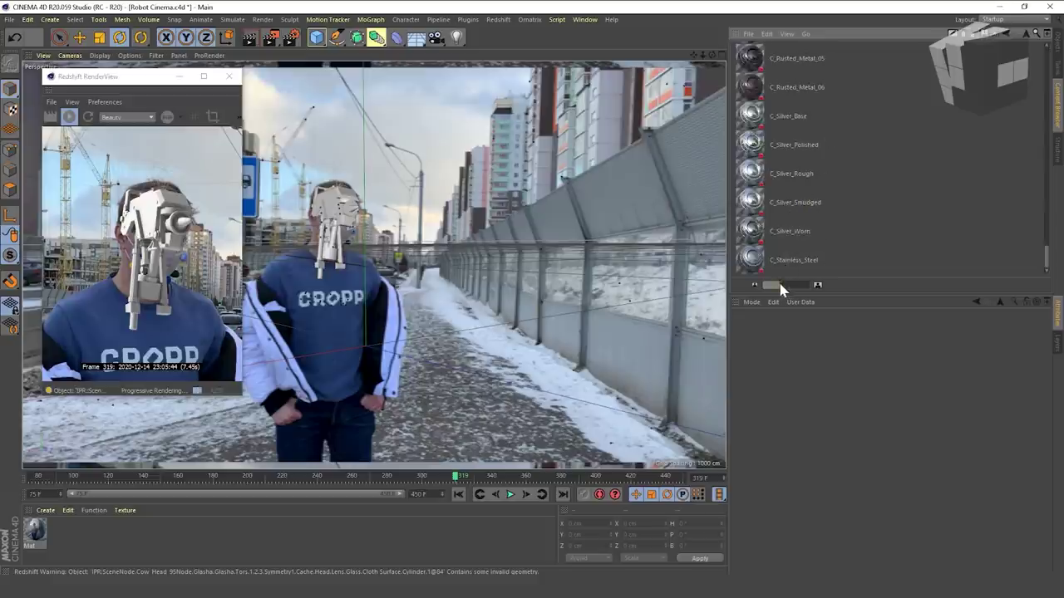
- Add the C_Rusted_Metal_04 preset to the scene materials and apply it to the robot head, checking it up close in the render
left_click_drag(781, 289, 832, 284)
scroll(815, 169, "up", 5)
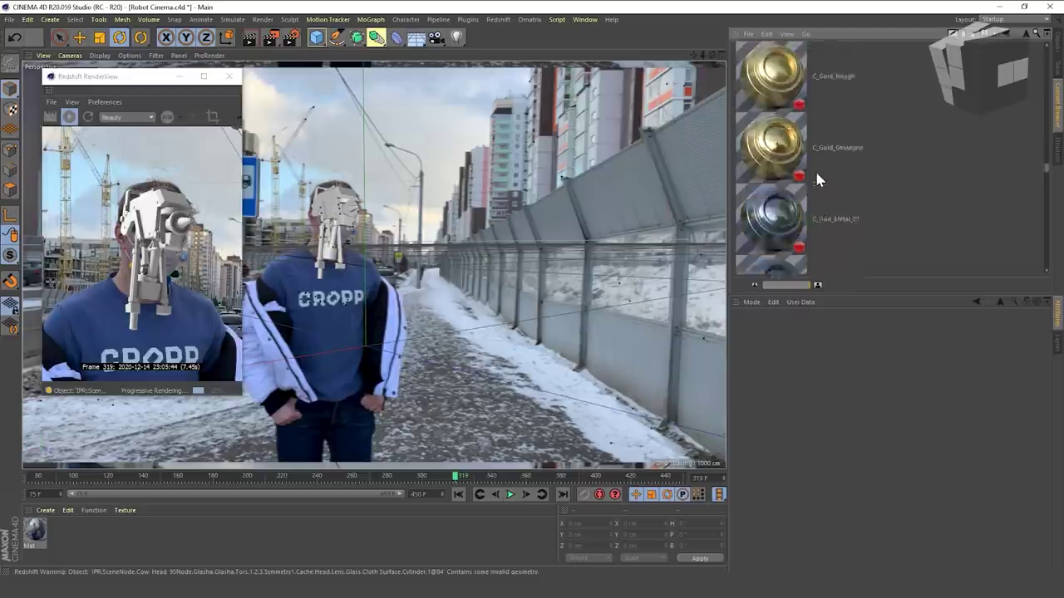
scroll(815, 176, "down", 10)
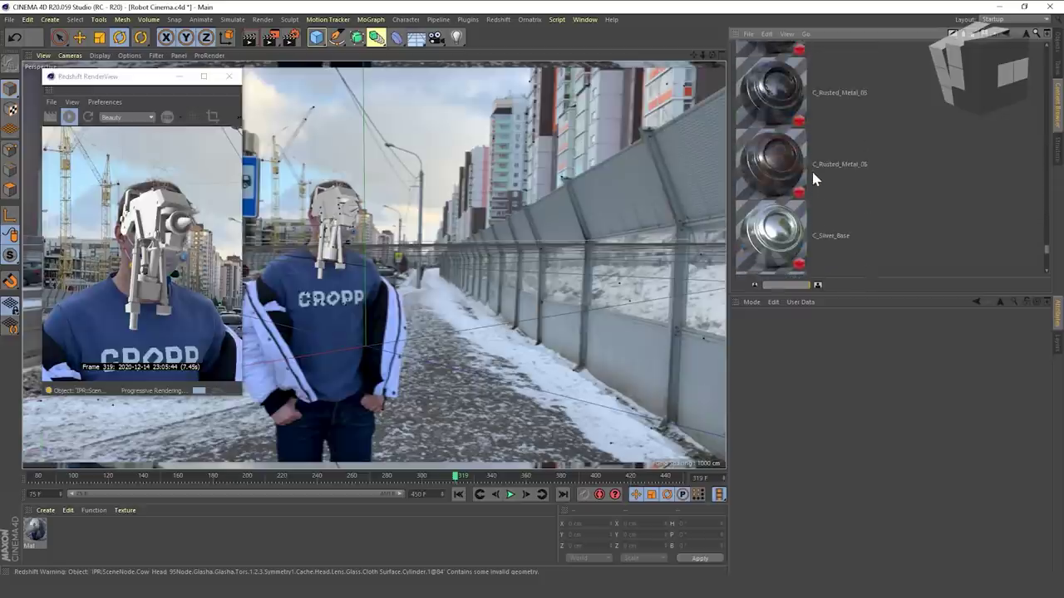
scroll(812, 170, "up", 3)
left_click(781, 221)
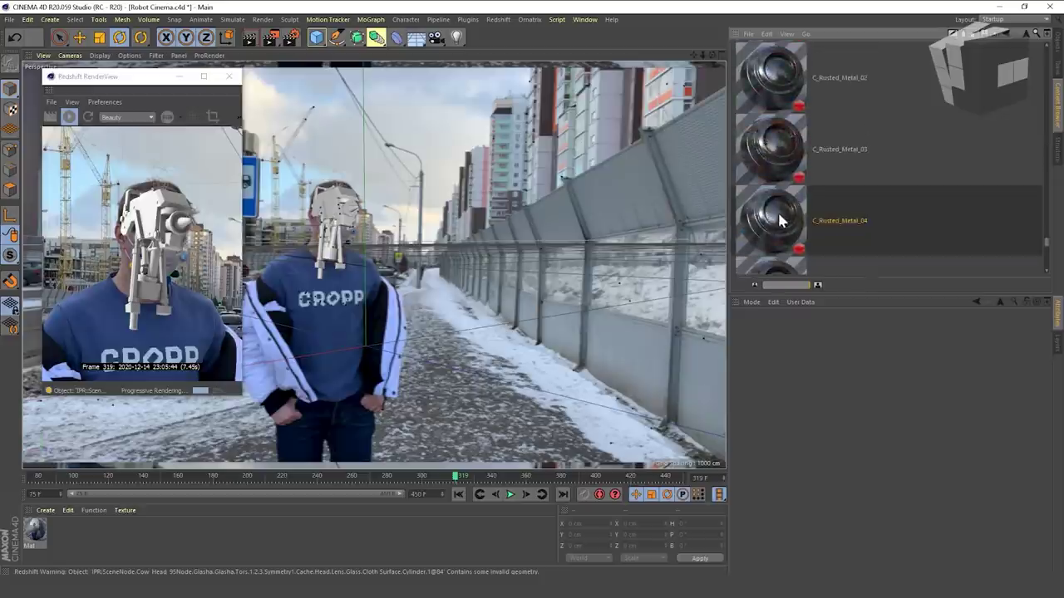
left_click_drag(781, 220, 144, 541)
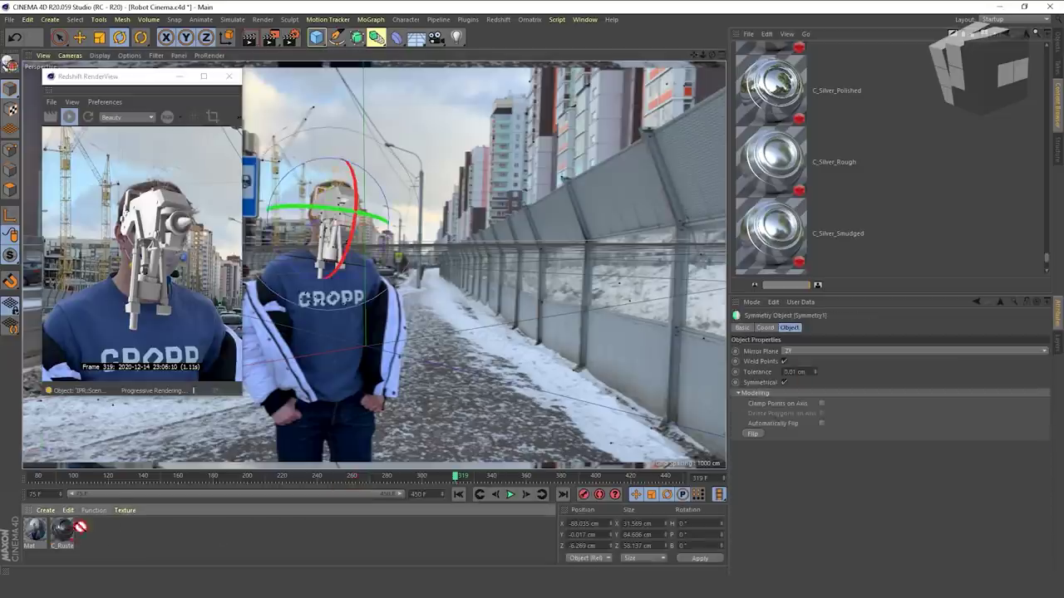
left_click_drag(301, 301, 326, 215)
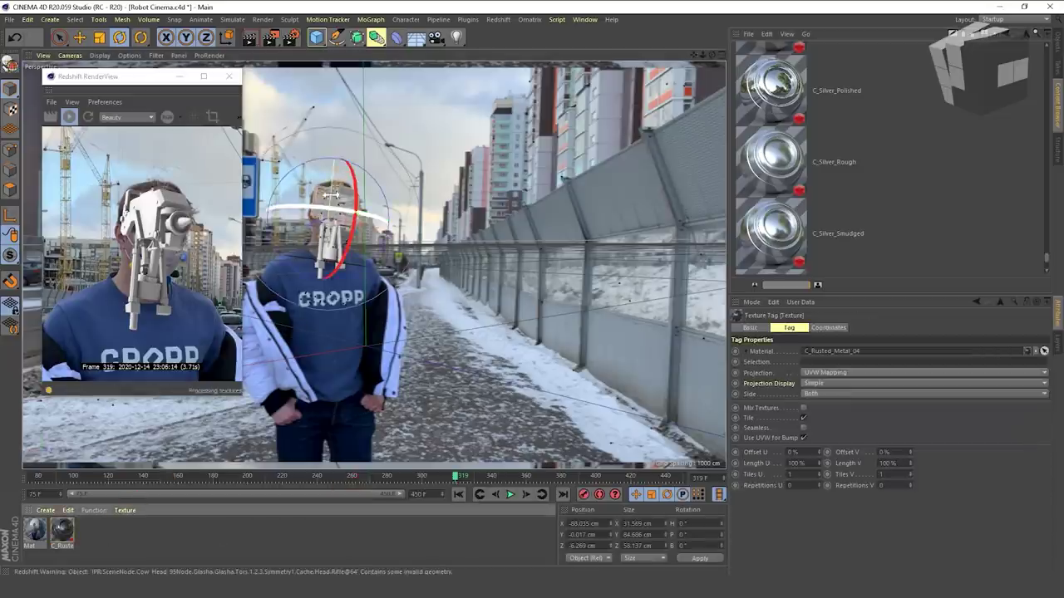
scroll(168, 200, "up", 5)
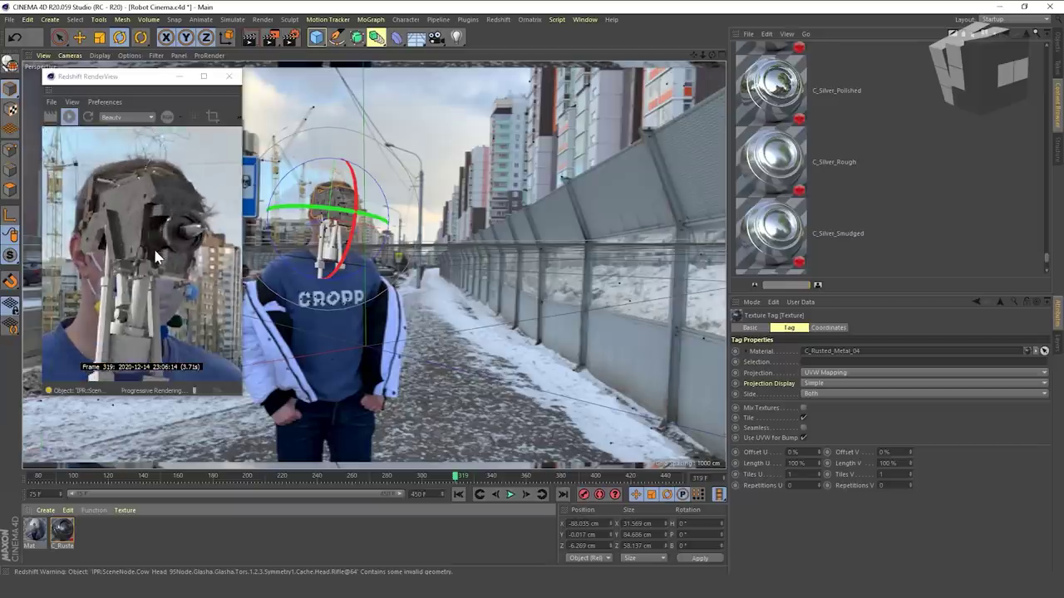
- Open the C_Rusted_Metal_04 shader graph and preview the diffuse texture's TriPlanar node directly on the Surface output
double_click(64, 534)
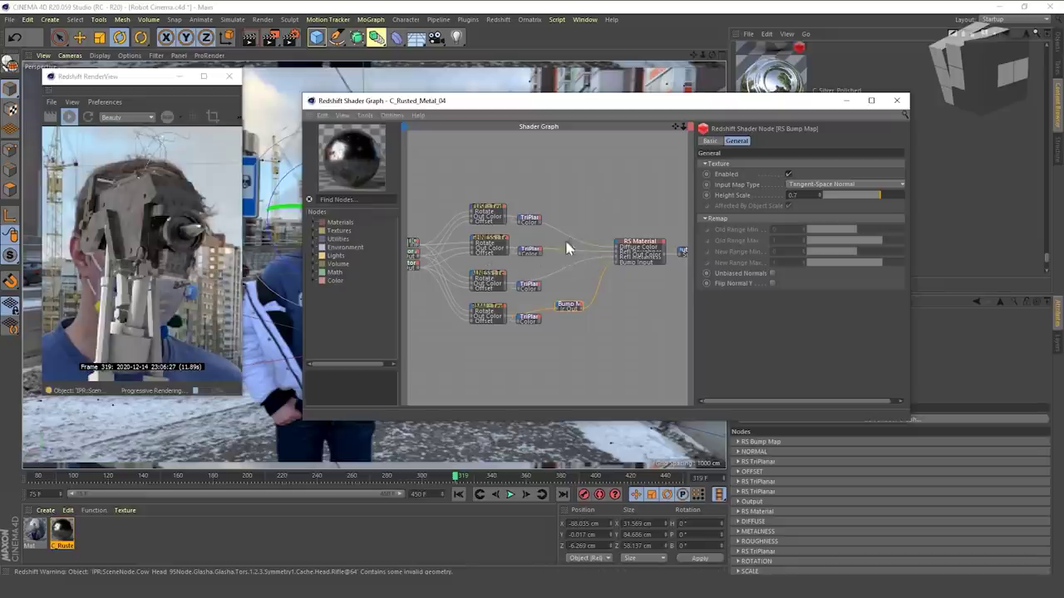
scroll(569, 248, "up", 2)
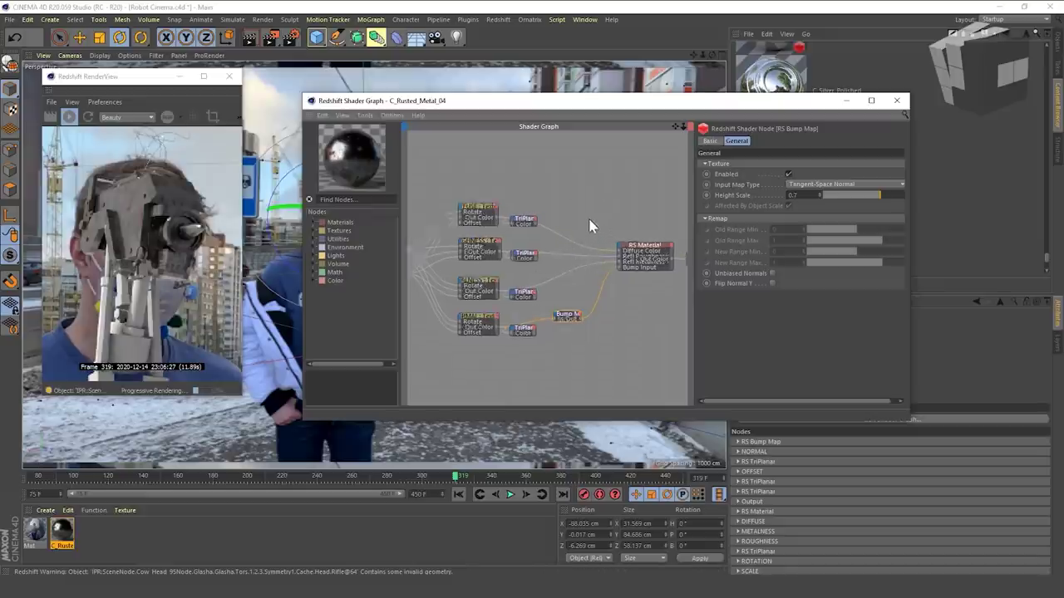
left_click(459, 218)
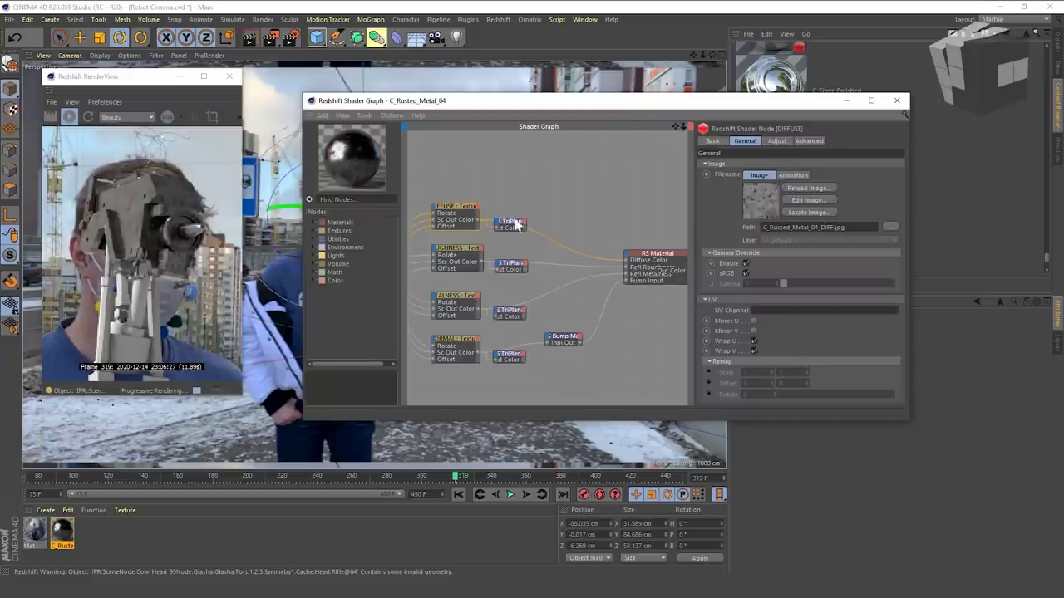
scroll(416, 185, "down", 2)
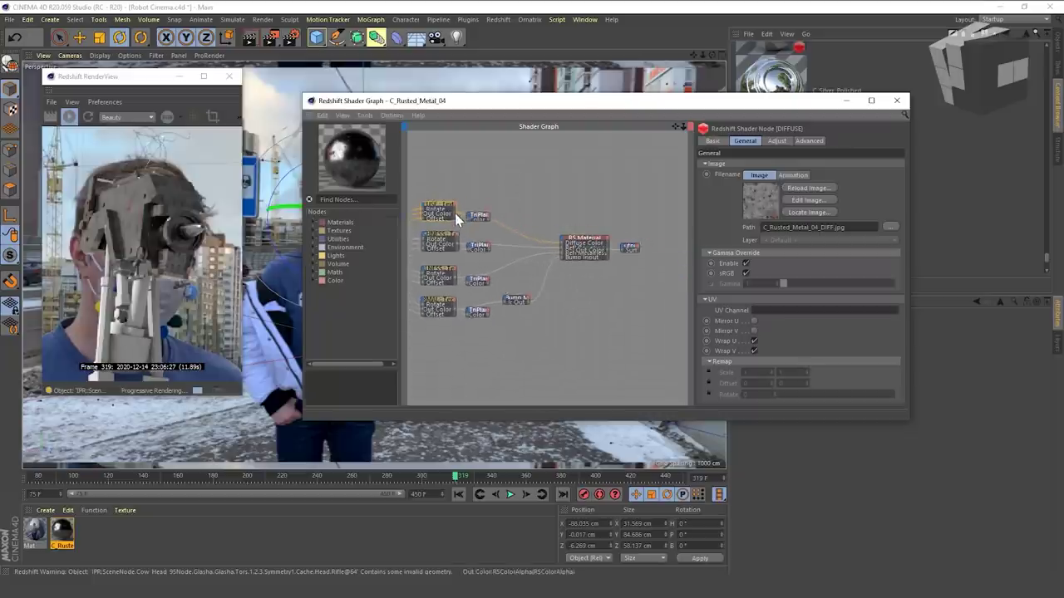
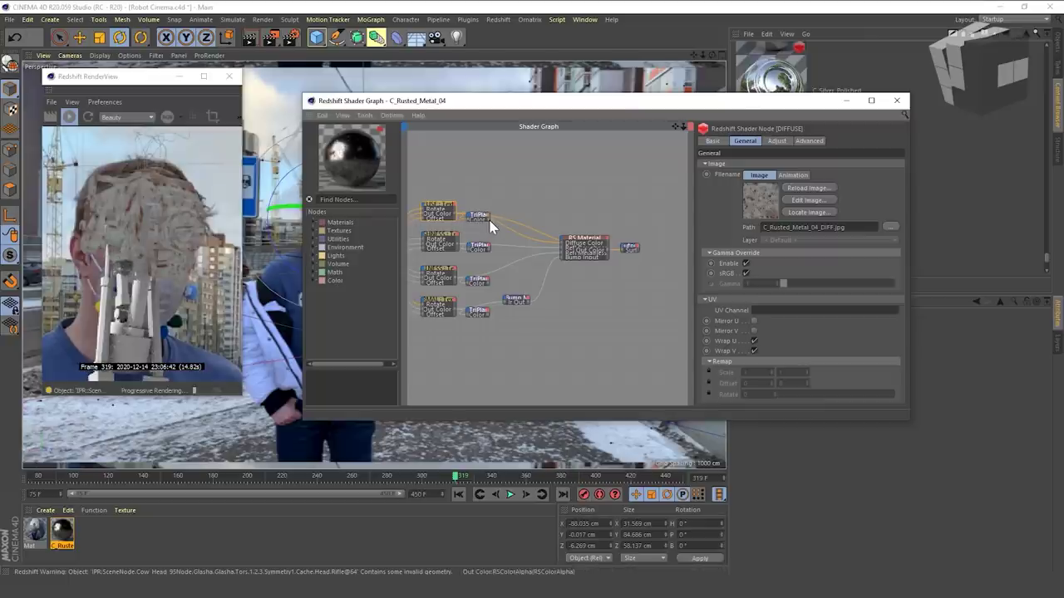
left_click_drag(488, 220, 488, 219)
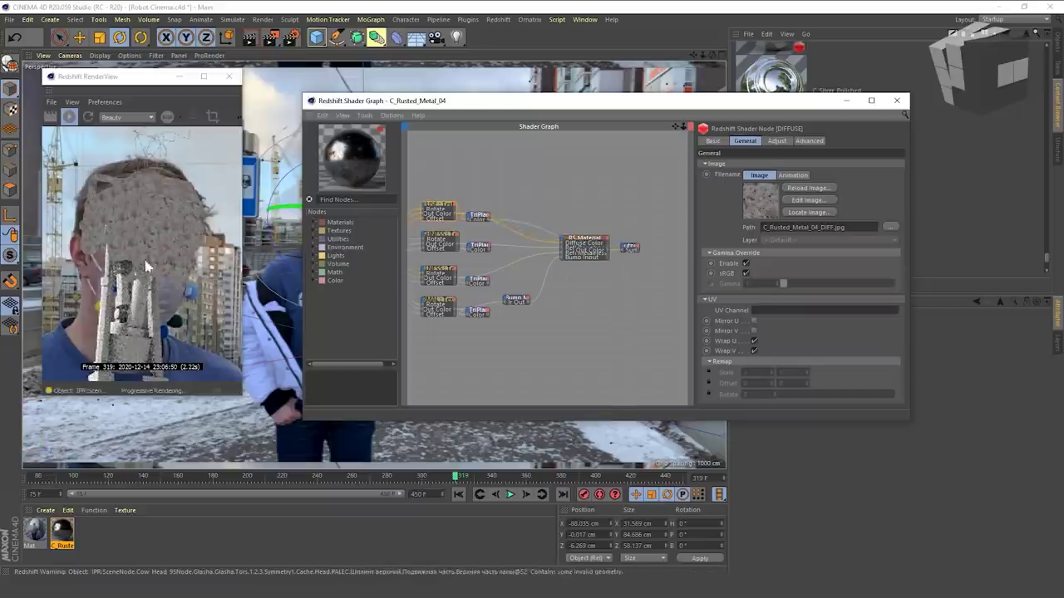
- Set the diffuse texture's TriPlanar scale to 0.002 on all three axes
left_click(476, 216)
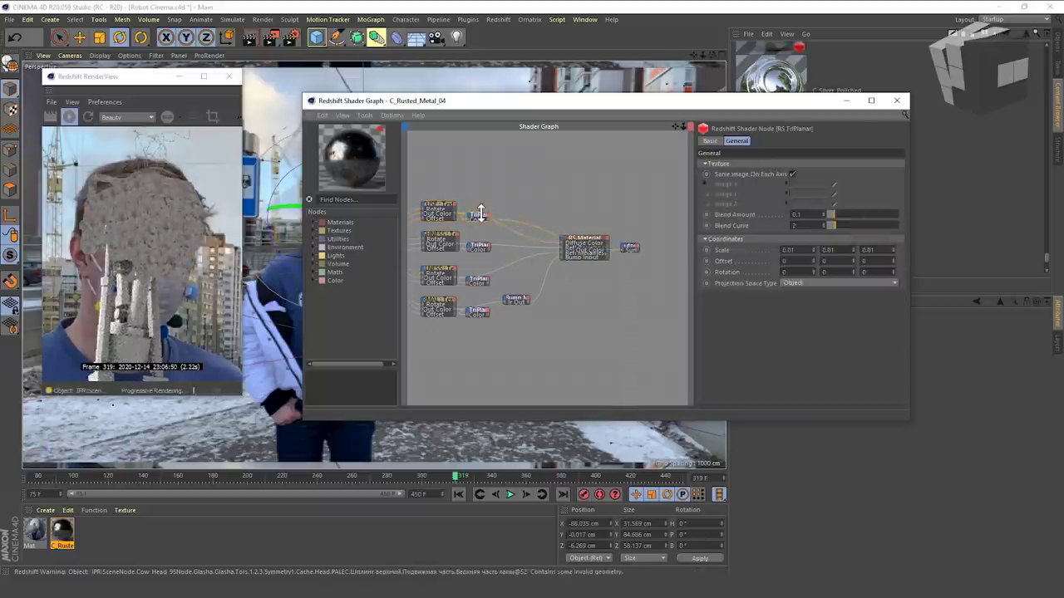
left_click(799, 253)
type("0.002")
left_click(778, 242)
left_click(782, 241)
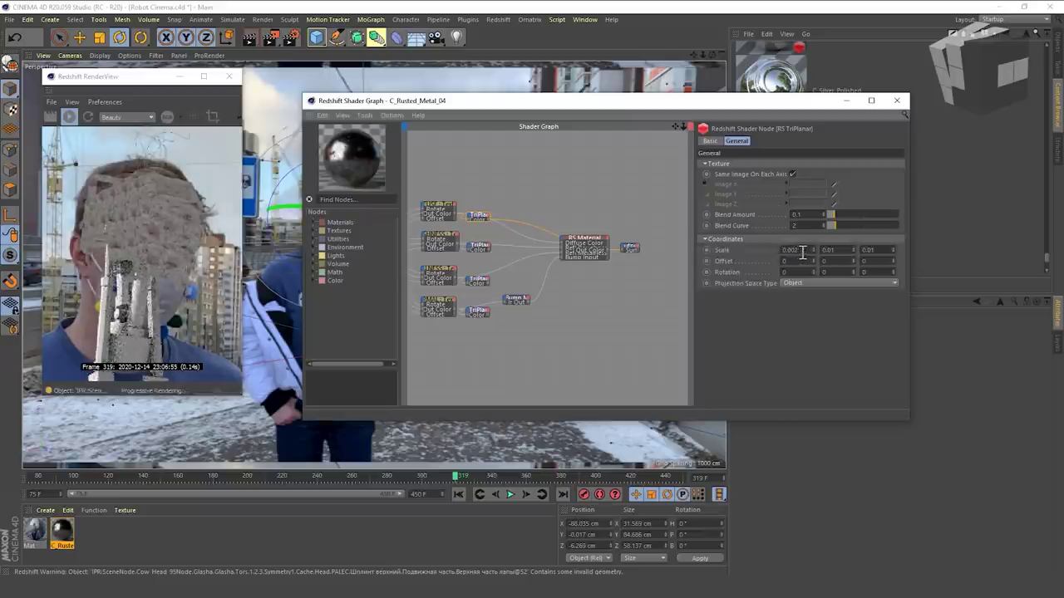
double_click(831, 253)
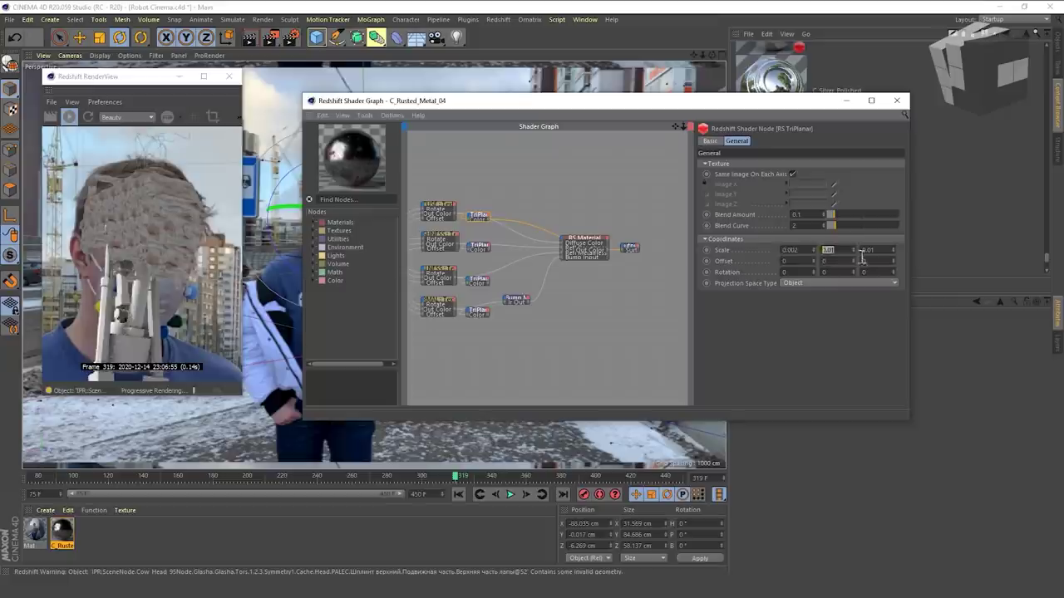
type("0.002")
double_click(873, 251)
type("0.002")
left_click(820, 333)
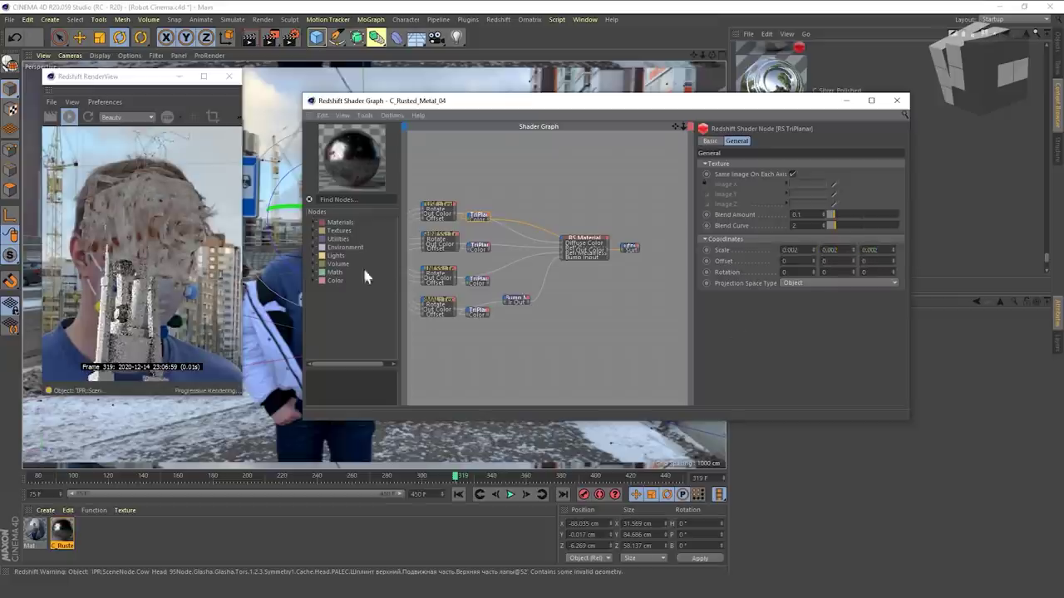
- Set the scale of the remaining TriPlanar nodes for the other texture maps to 0.002 on all three axes
left_click(479, 247)
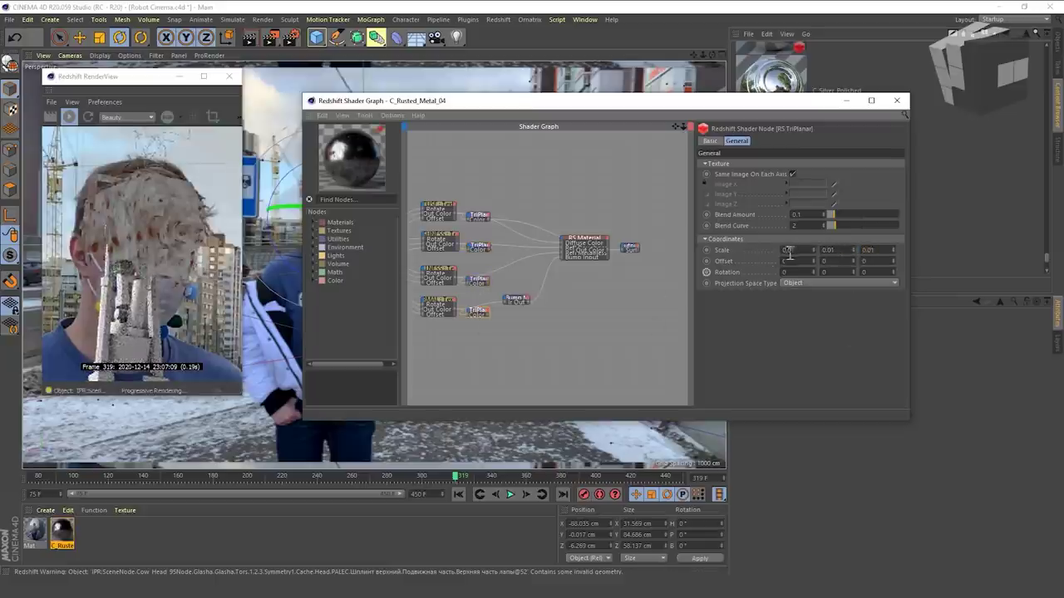
double_click(838, 251)
type("0.002")
double_click(874, 250)
type("0.002")
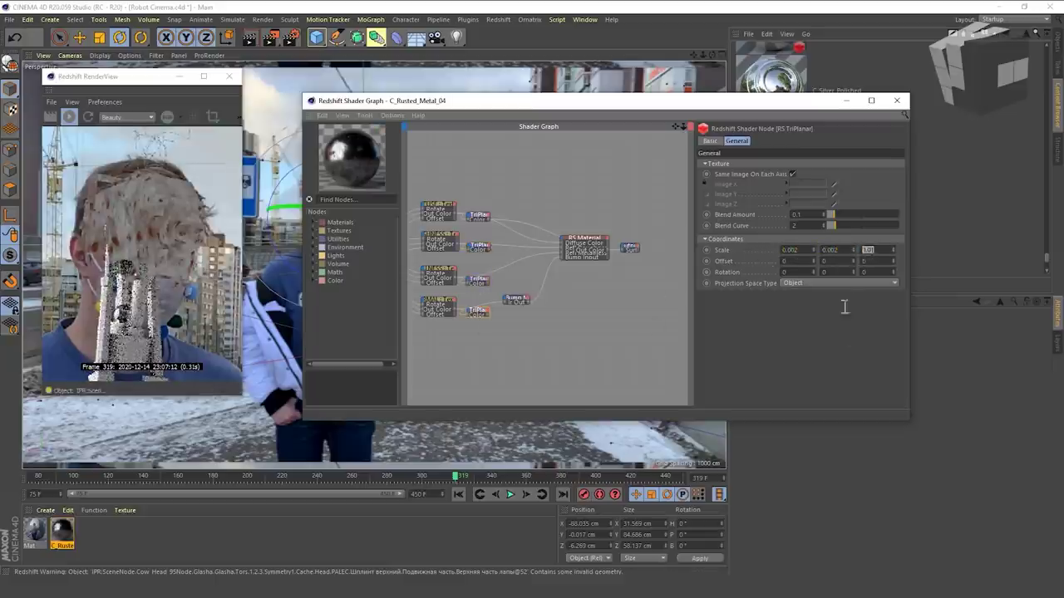
left_click(845, 307)
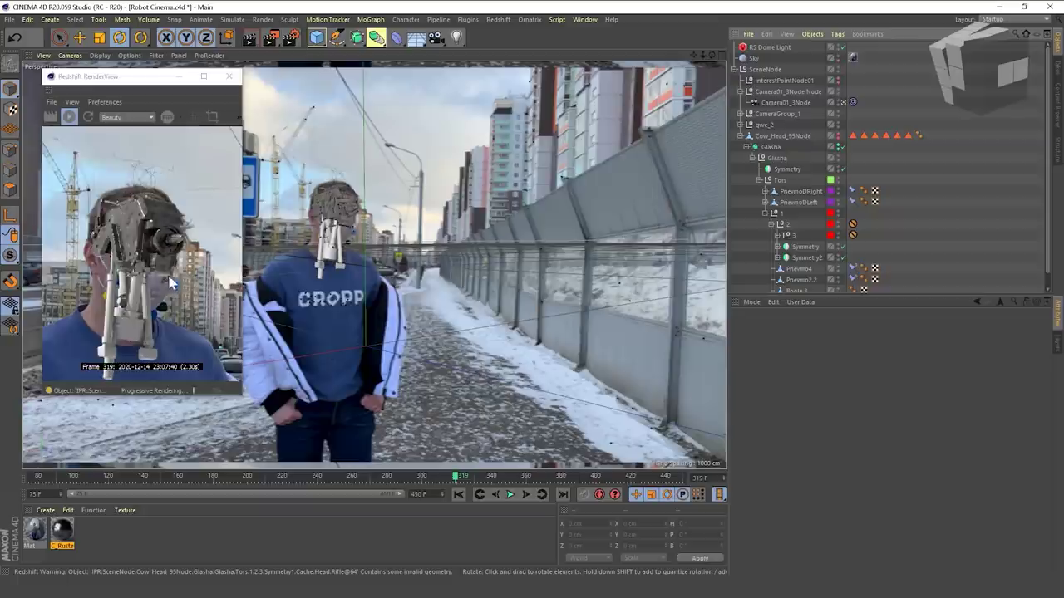
- Reopen the C_Rusted_Metal_04 shader graph and add a Round Corners node below the texture nodes
scroll(121, 254, "up", 3)
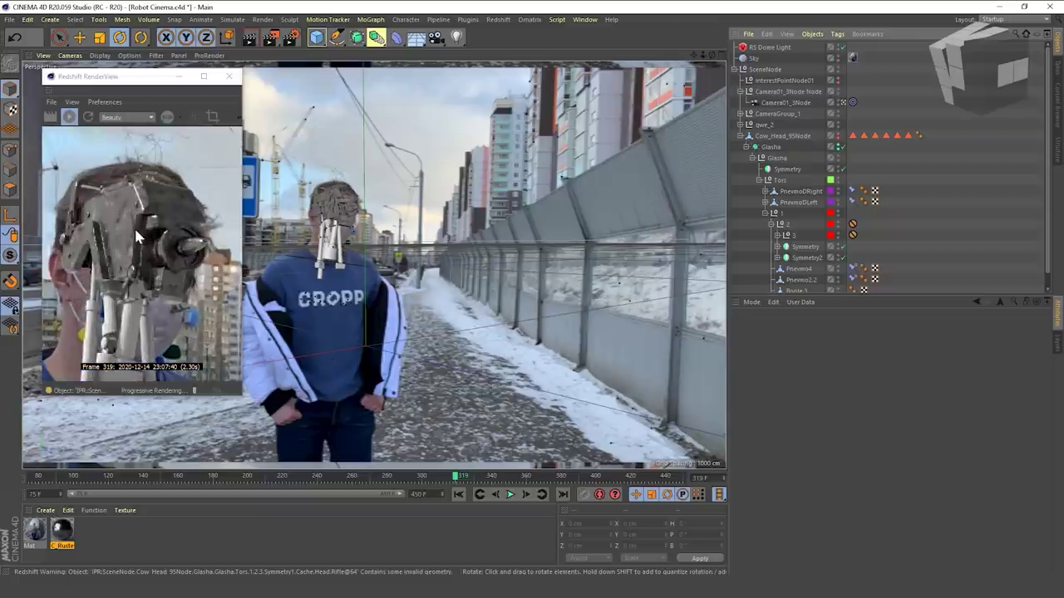
scroll(155, 229, "down", 2)
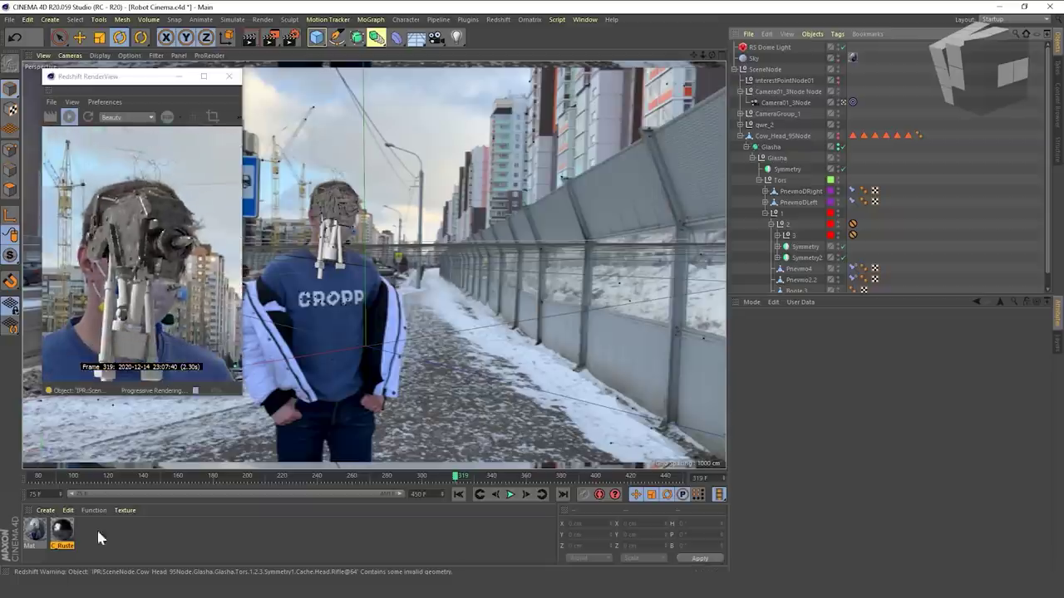
double_click(62, 531)
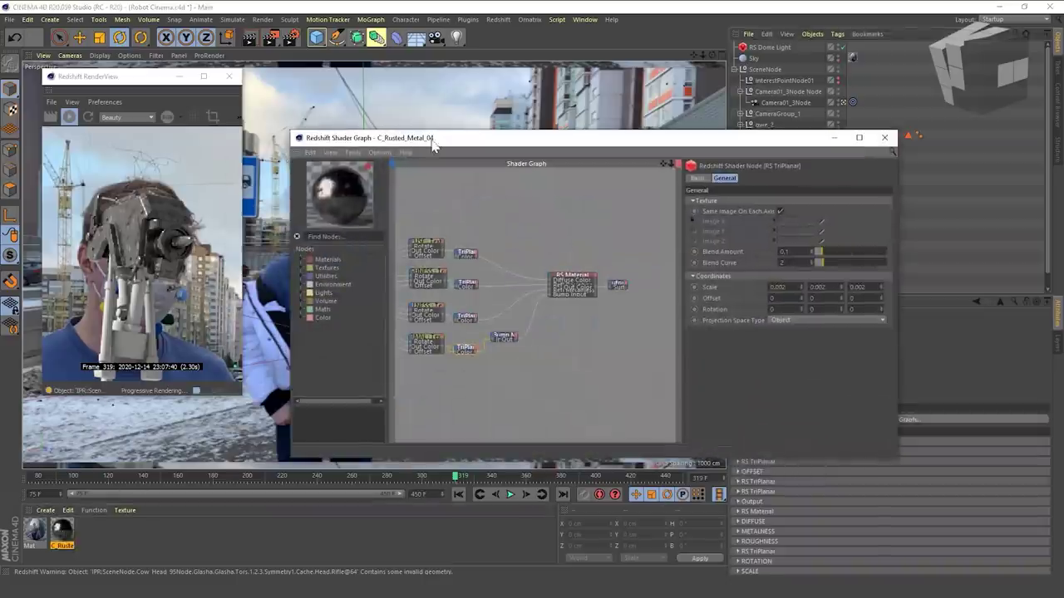
left_click_drag(432, 146, 459, 175)
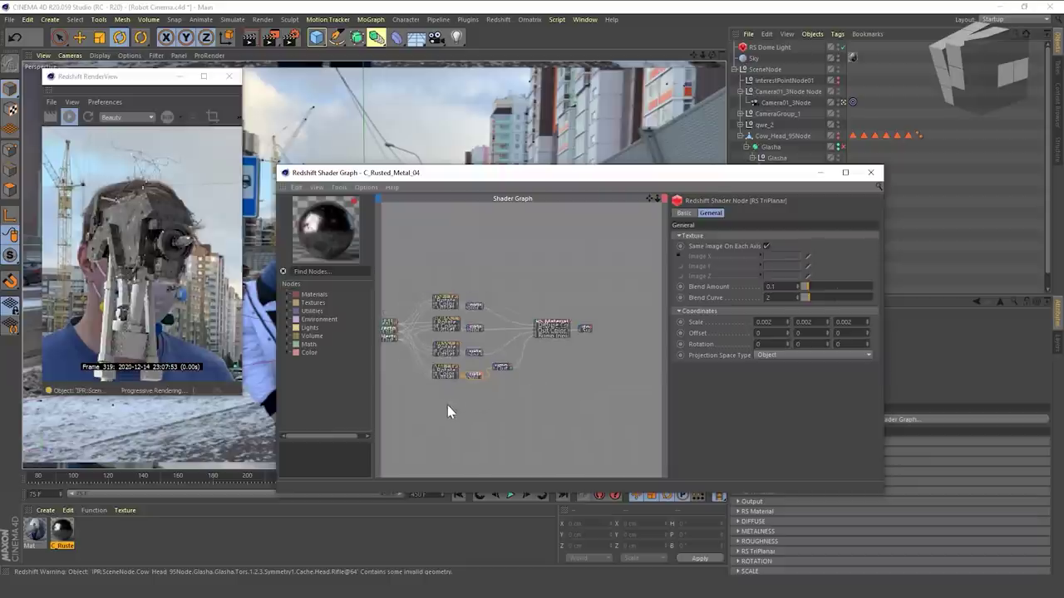
scroll(432, 375, "up", 2)
left_click(352, 271)
type("Rou")
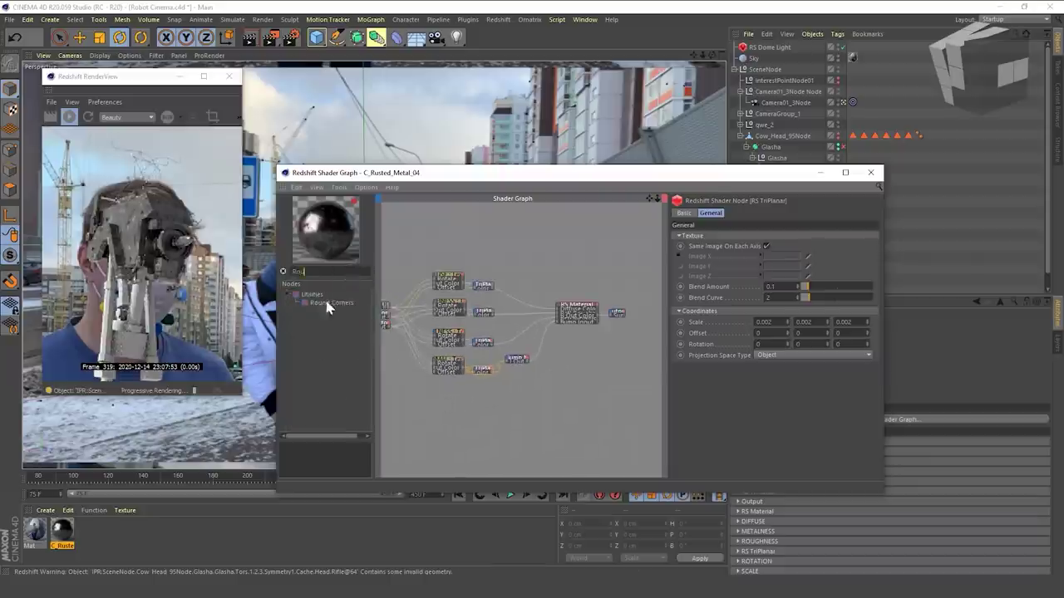
left_click_drag(348, 303, 480, 408)
- Connect the Round Corners output to the RS Material's Bump Input in place of the Bump Map
scroll(517, 393, "up", 4)
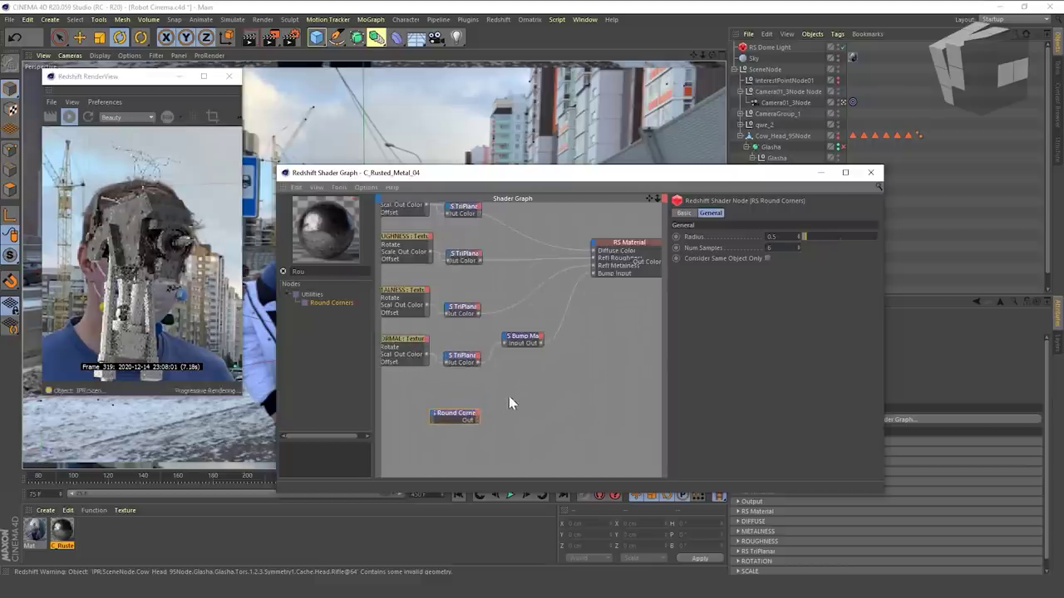
left_click_drag(594, 275, 594, 274)
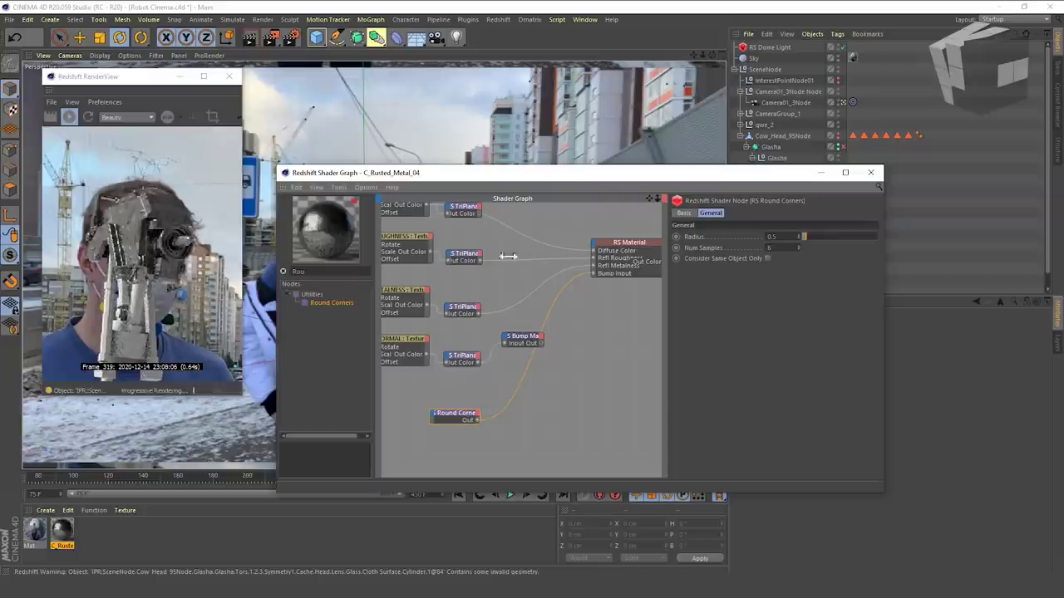
left_click(843, 147)
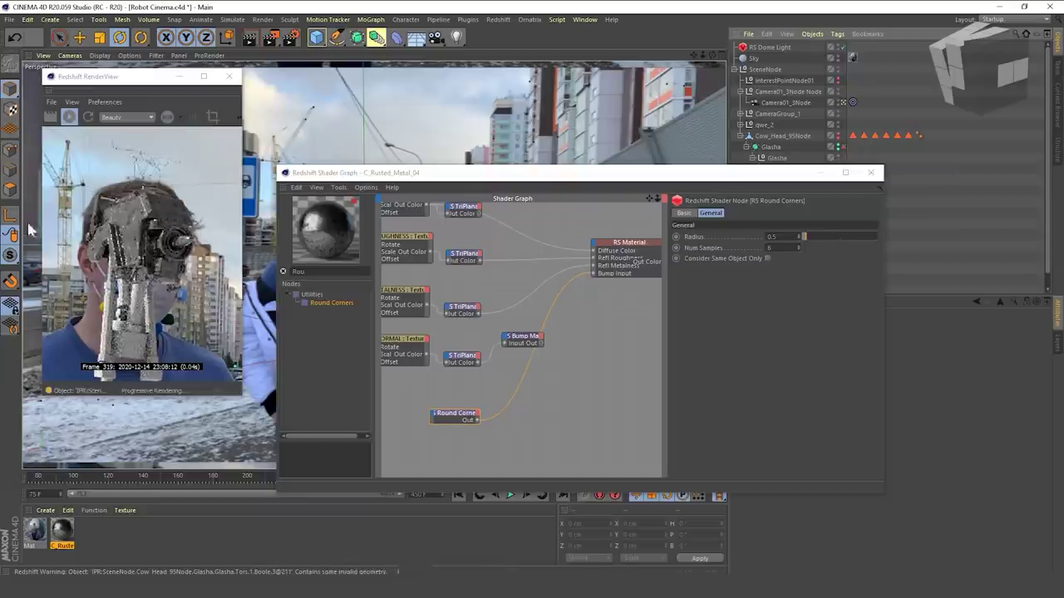
- Preview the Round Corners node on the Surface output and reconnect the RS Material to that output
left_click(407, 439)
scroll(407, 439, "down", 2)
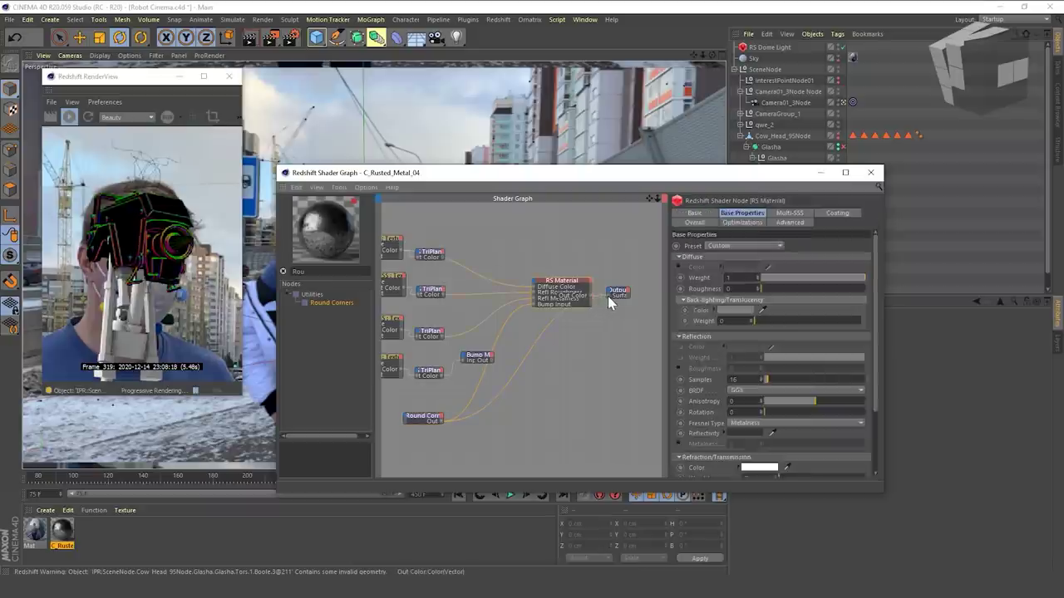
left_click_drag(608, 296, 608, 298)
scroll(611, 350, "down", 3)
scroll(530, 392, "up", 2)
- Add a Bump Blender node between the Bump Map node and the RS Material
left_click(505, 375)
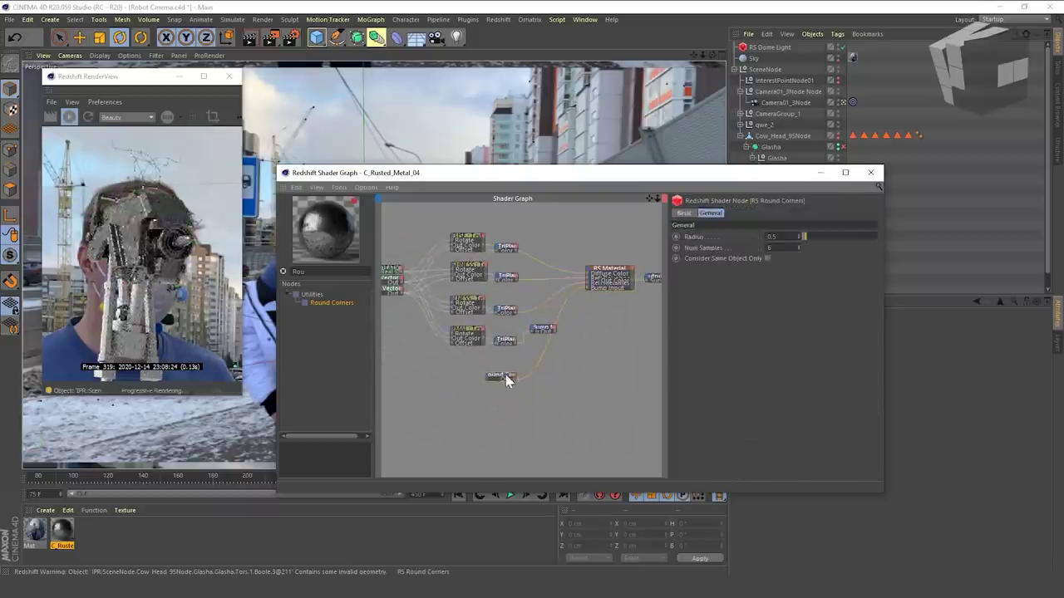
left_click_drag(320, 272, 239, 277)
type("bum")
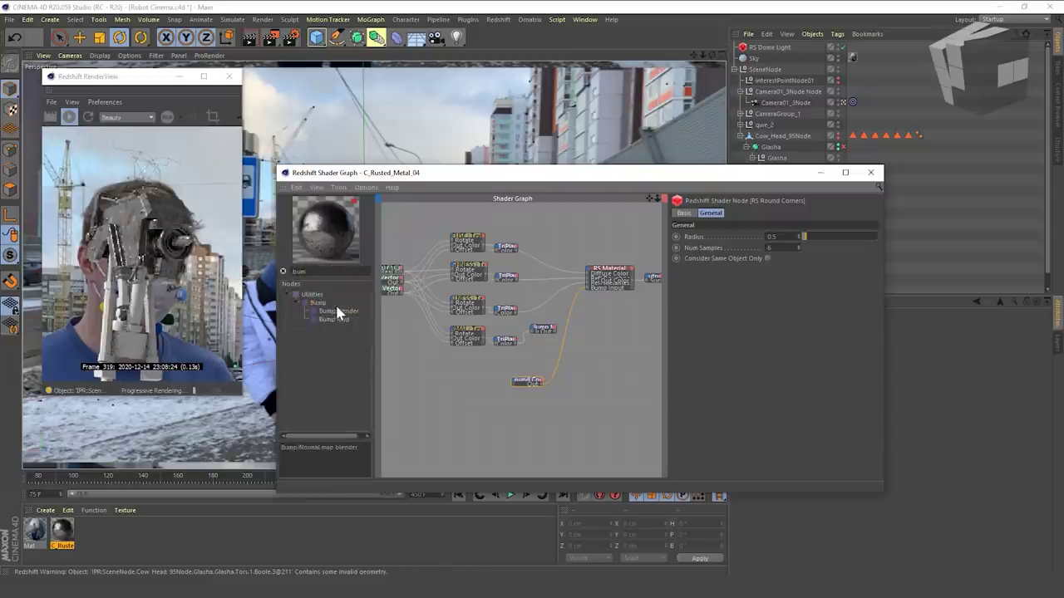
left_click(548, 329)
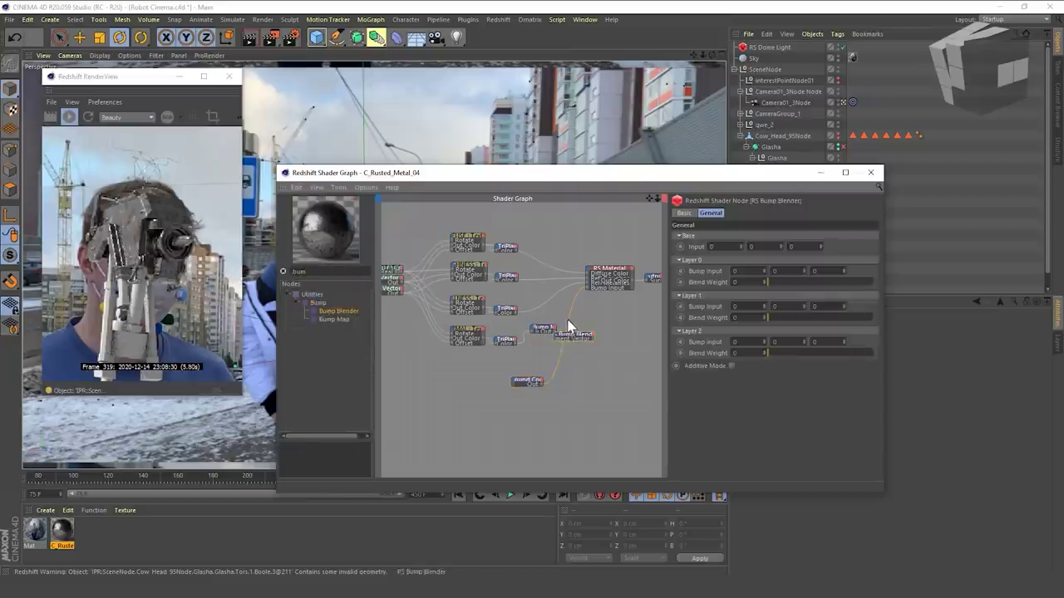
- Wire the Bump Map and Round Corners nodes into the Bump Blender's Base and Layer 0 inputs, and its output into the RS Material's Bump Input
scroll(560, 333, "up", 2)
left_click_drag(539, 331, 552, 342)
left_click(596, 350)
left_click_drag(536, 400, 552, 341)
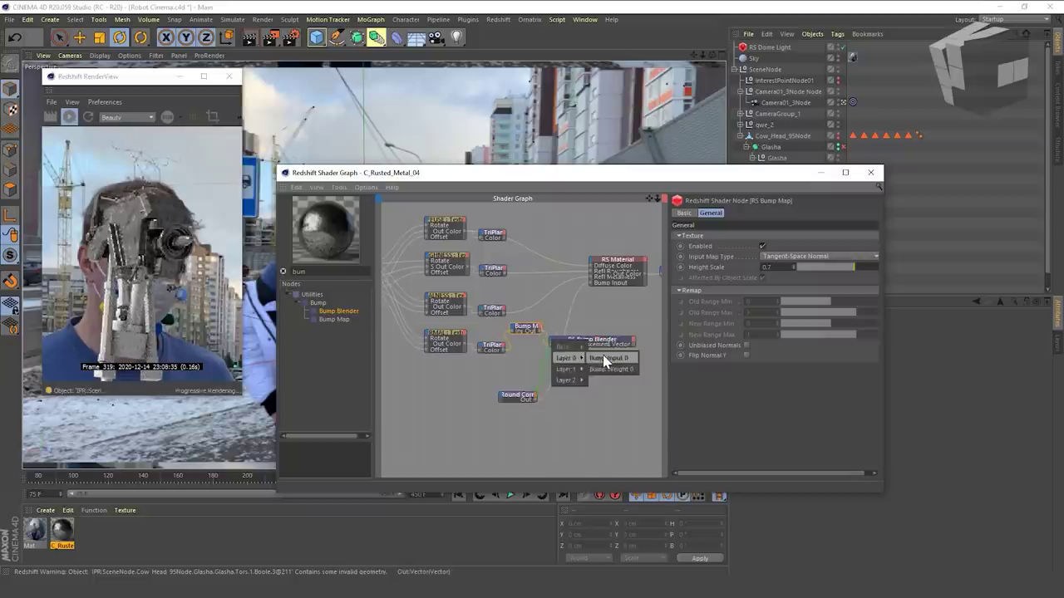
left_click(604, 357)
left_click_drag(641, 347, 594, 285)
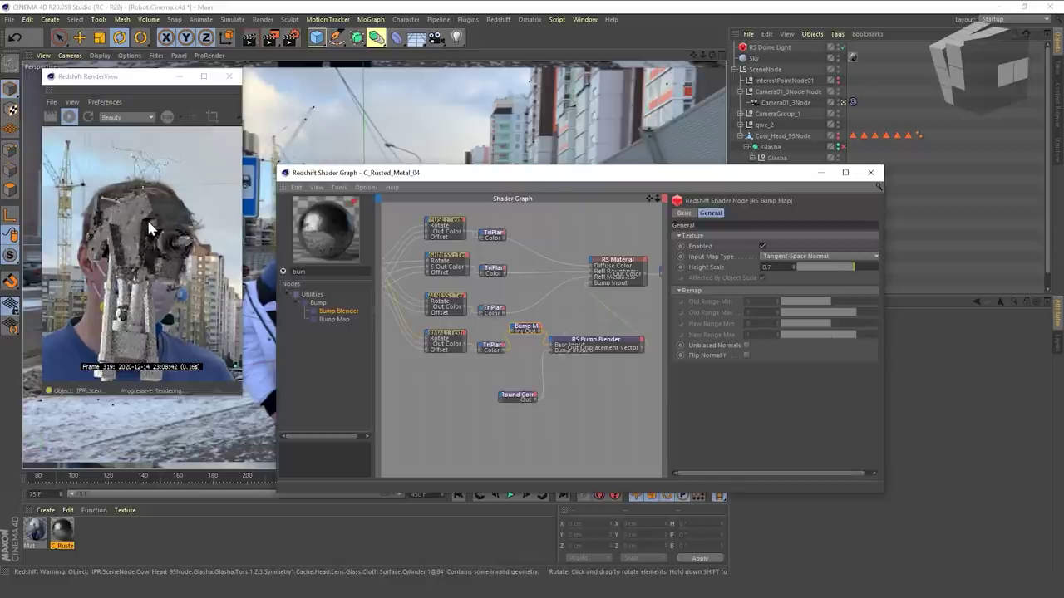
- Enable Additive Mode on the Bump Blender and raise the Layer 0 Blend Weight to the slider's maximum
left_click(585, 338)
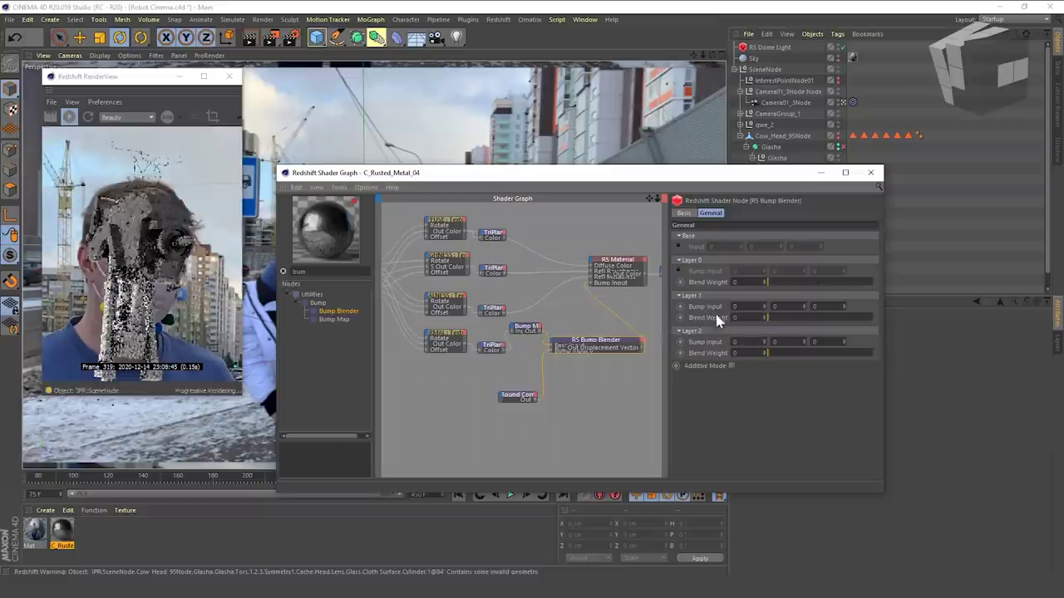
left_click(731, 366)
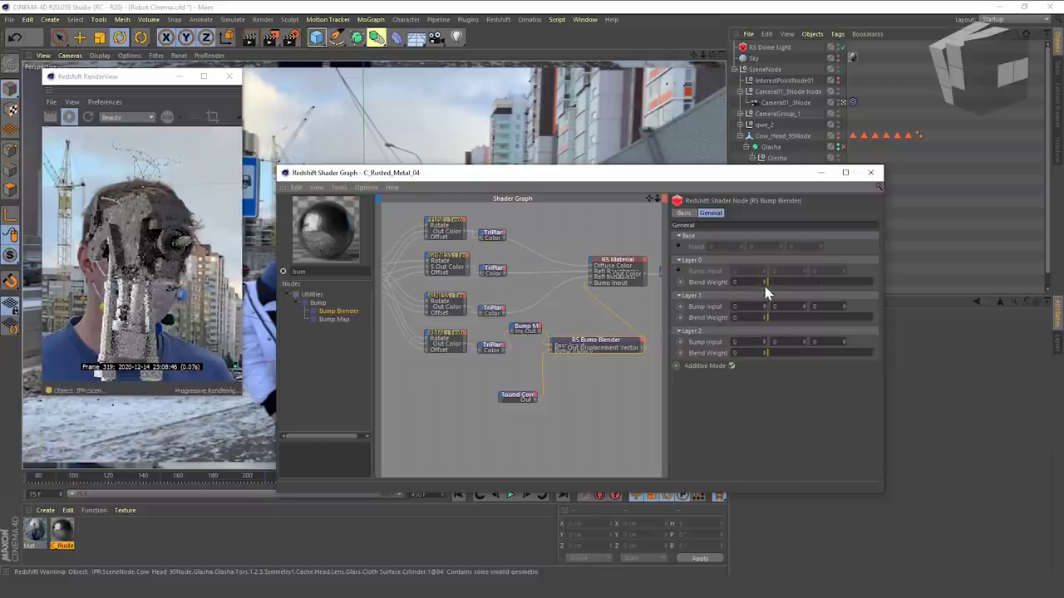
left_click_drag(771, 285, 895, 295)
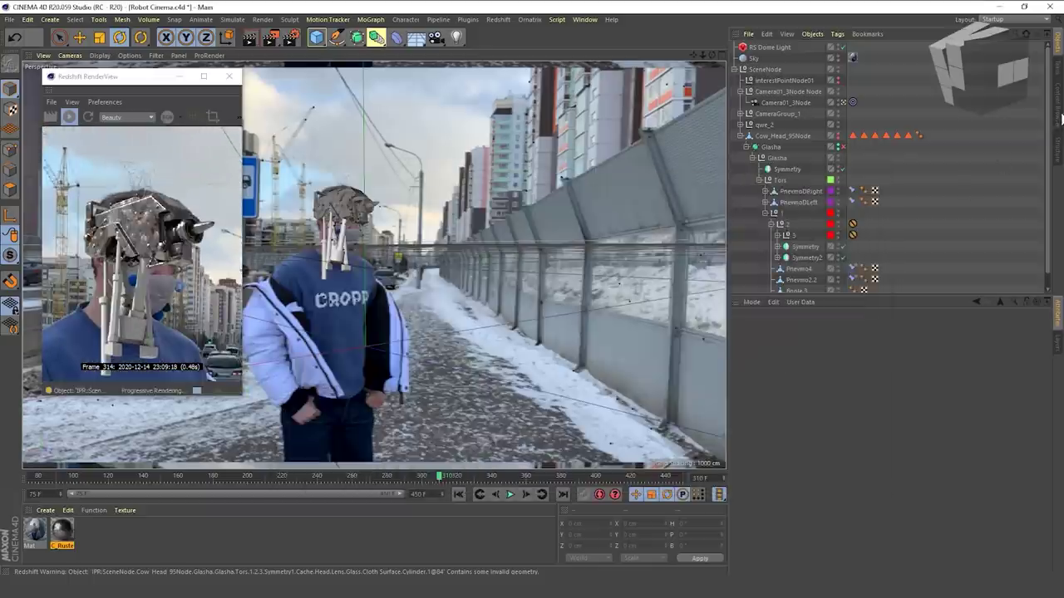
- Find the C_Iron_Worn material in the Content Browser's metal presets and add it to the scene's materials
left_click(1058, 116)
scroll(911, 173, "up", 5)
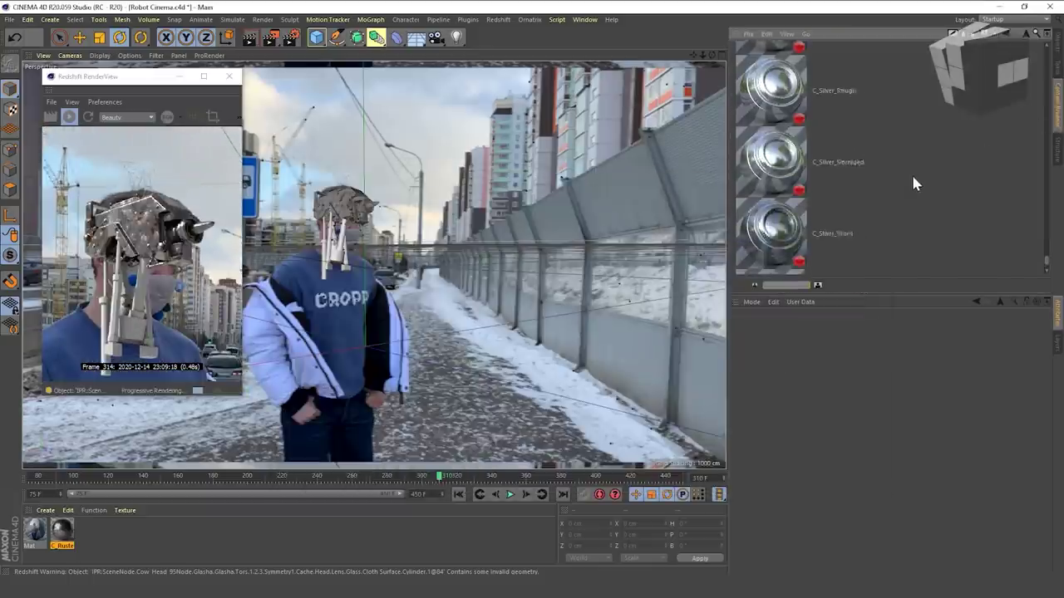
right_click(917, 200)
left_click(916, 190)
scroll(902, 179, "up", 8)
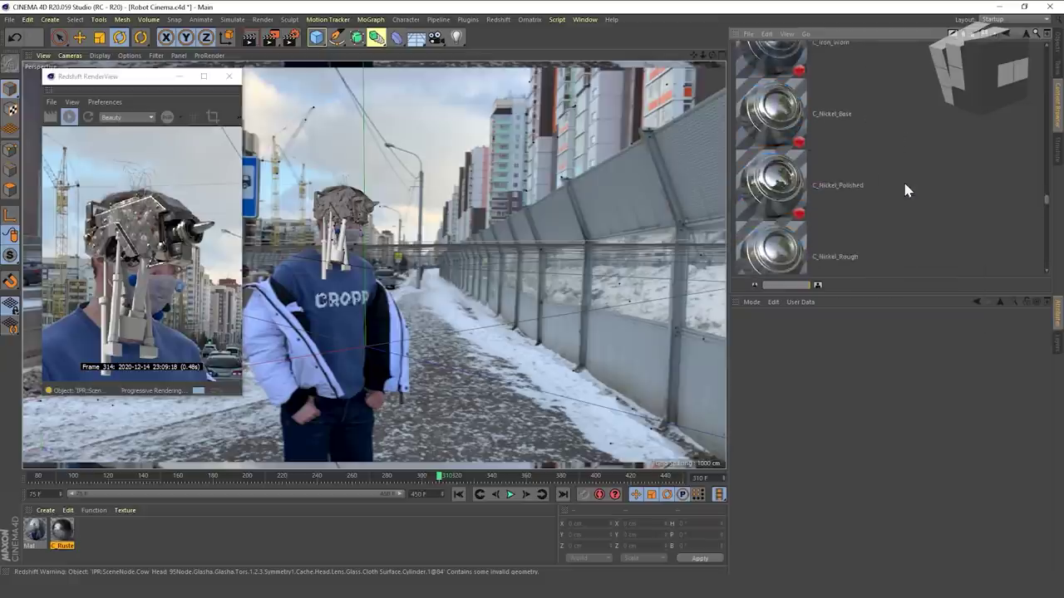
scroll(905, 183, "up", 4)
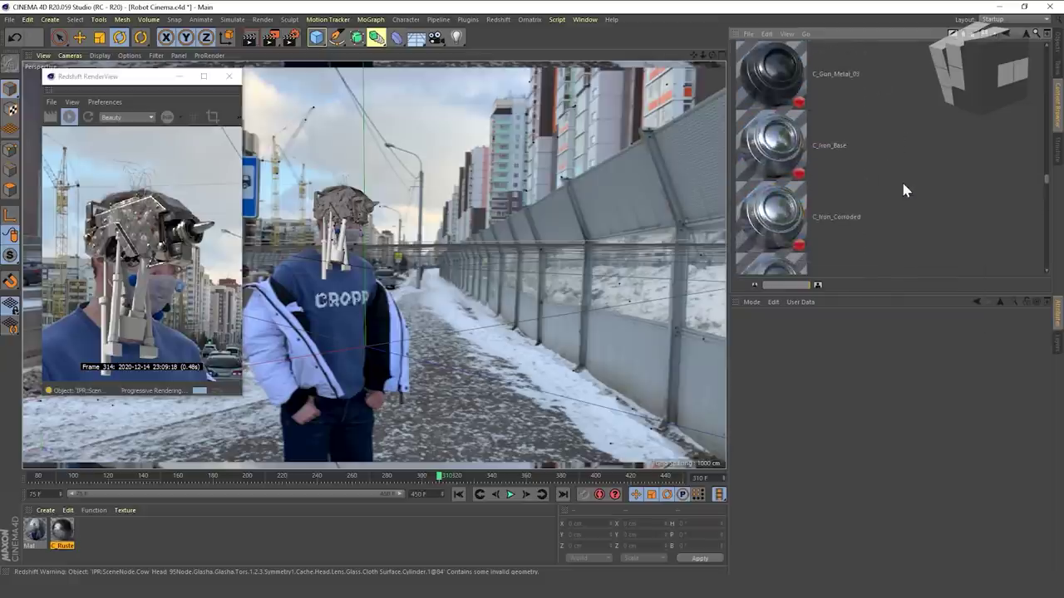
scroll(905, 184, "down", 5)
scroll(824, 143, "up", 1)
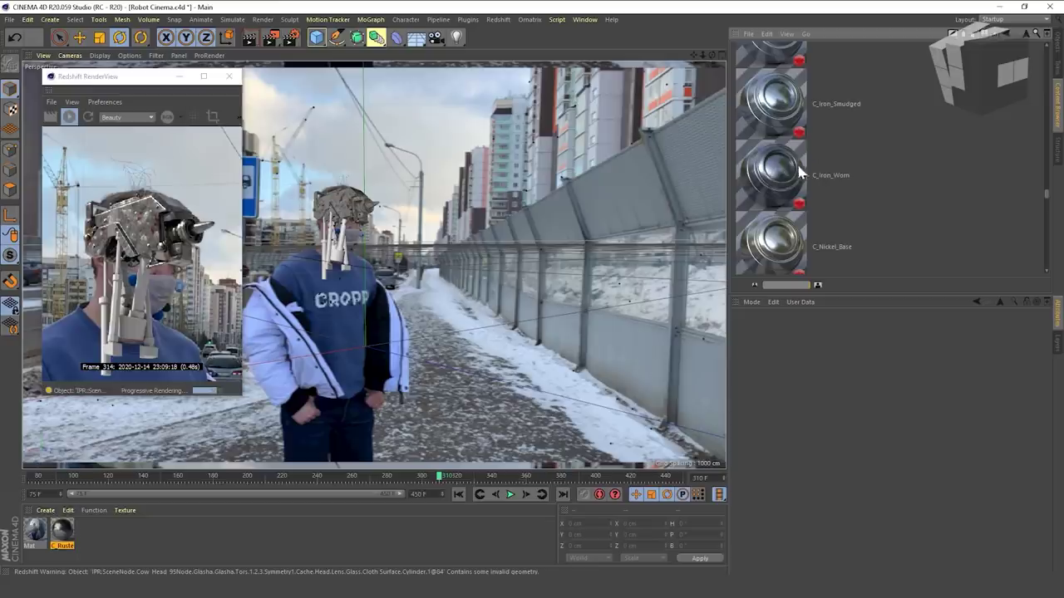
left_click(830, 176)
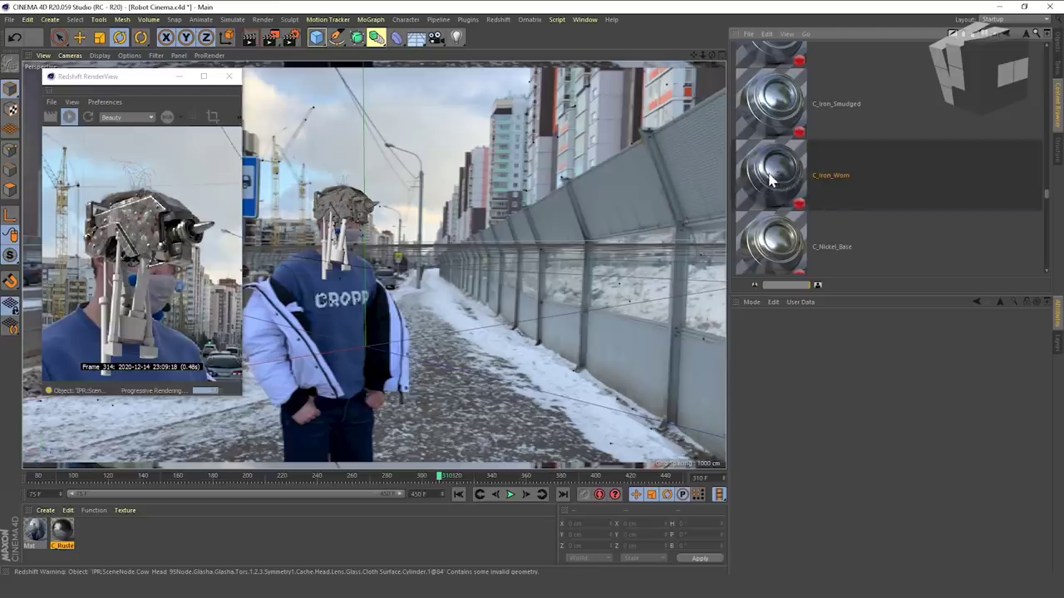
left_click_drag(771, 178, 425, 411)
left_click_drag(123, 532, 123, 539)
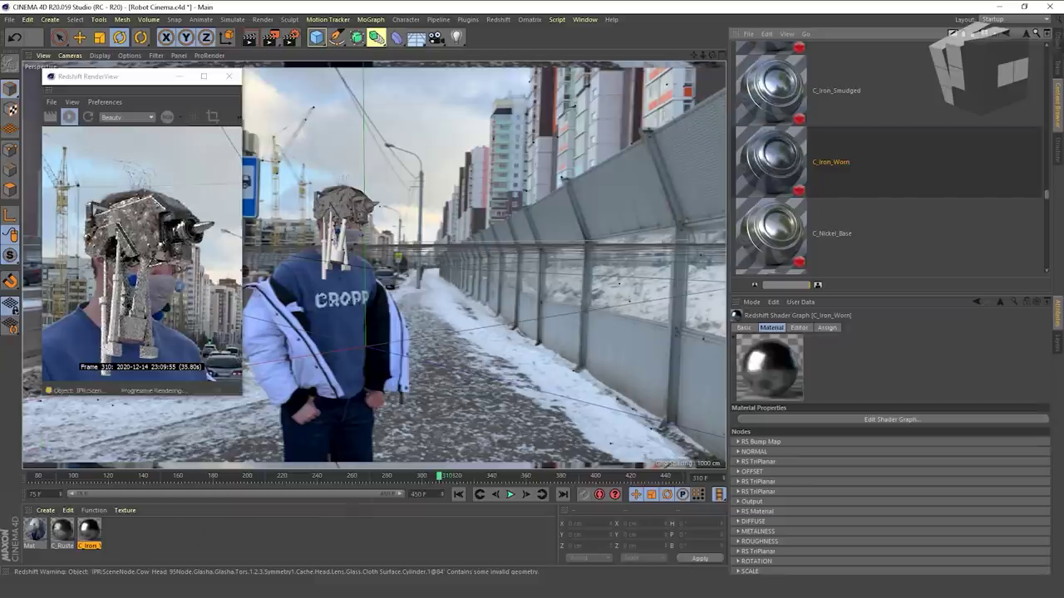
- Apply the C_Iron_Worn material to the Glasha subdivision surface object
left_click(1058, 43)
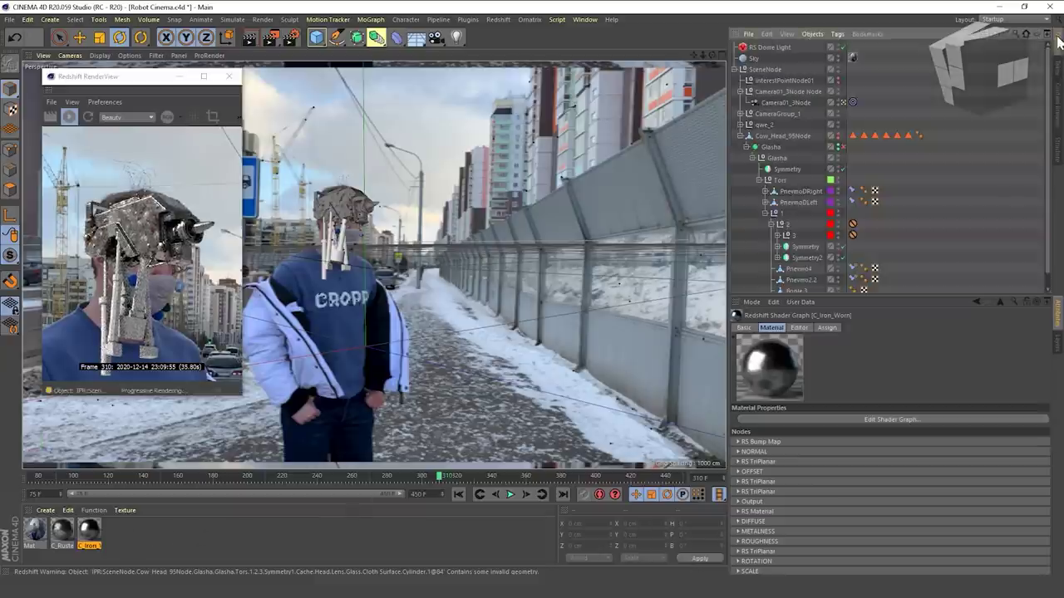
left_click(775, 148)
left_click_drag(89, 531, 144, 514)
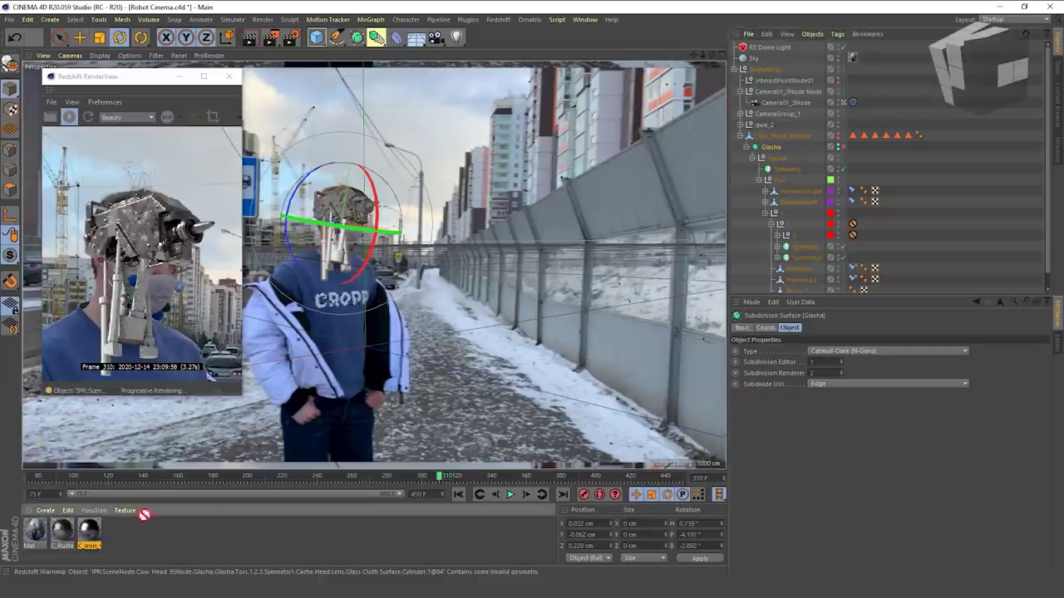
left_click_drag(820, 145, 778, 150)
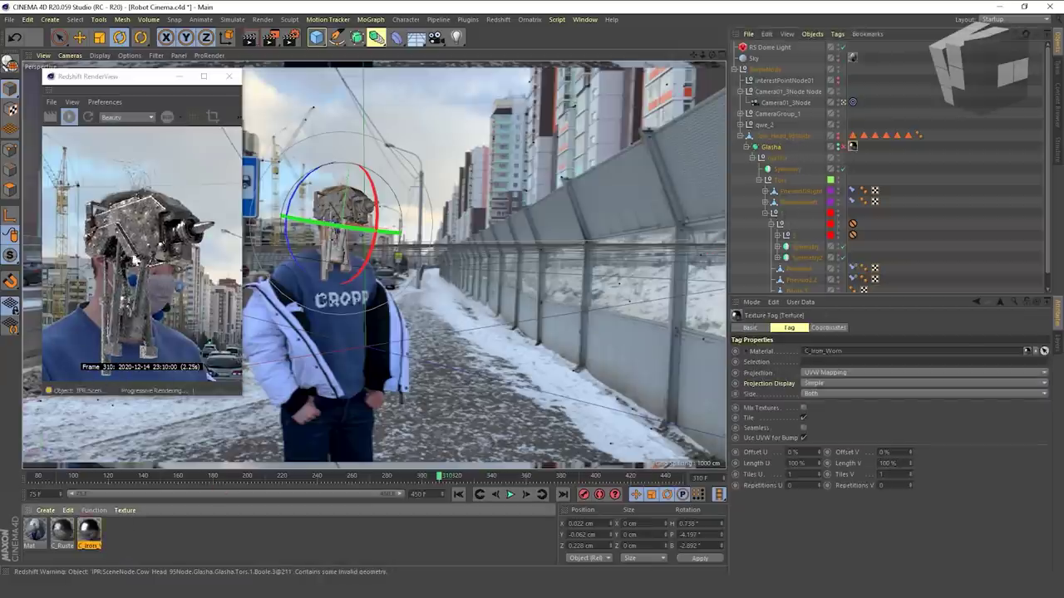
scroll(121, 237, "down", 3)
scroll(122, 270, "up", 1)
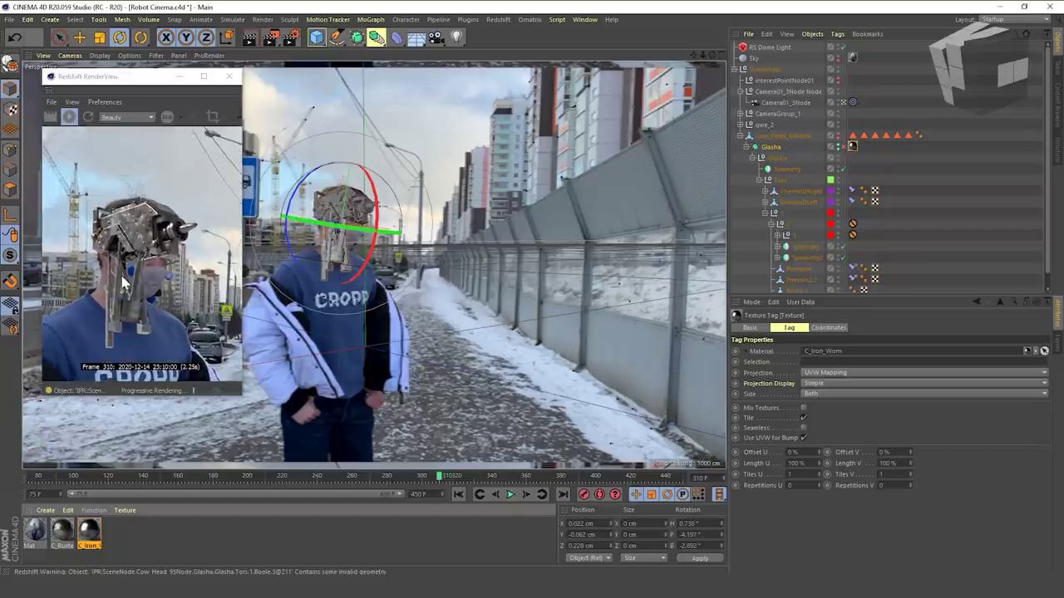
- Open the C_Iron_Worn shader graph and set the diffuse TriPlanar node's Scale to 0.002 on all three axes
double_click(89, 532)
left_click_drag(461, 223, 432, 119)
scroll(590, 309, "down", 2)
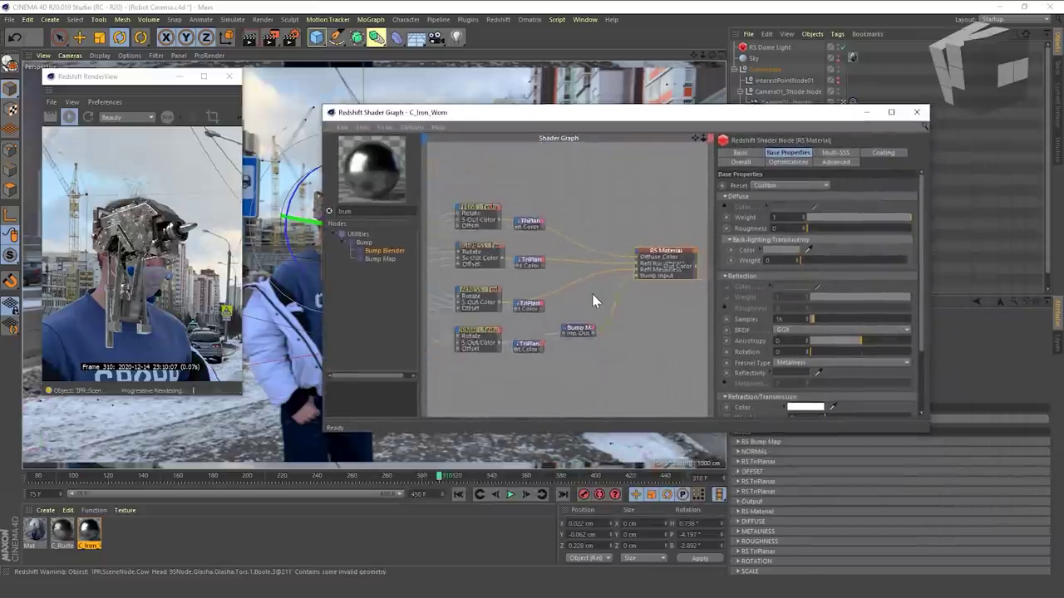
left_click(536, 215)
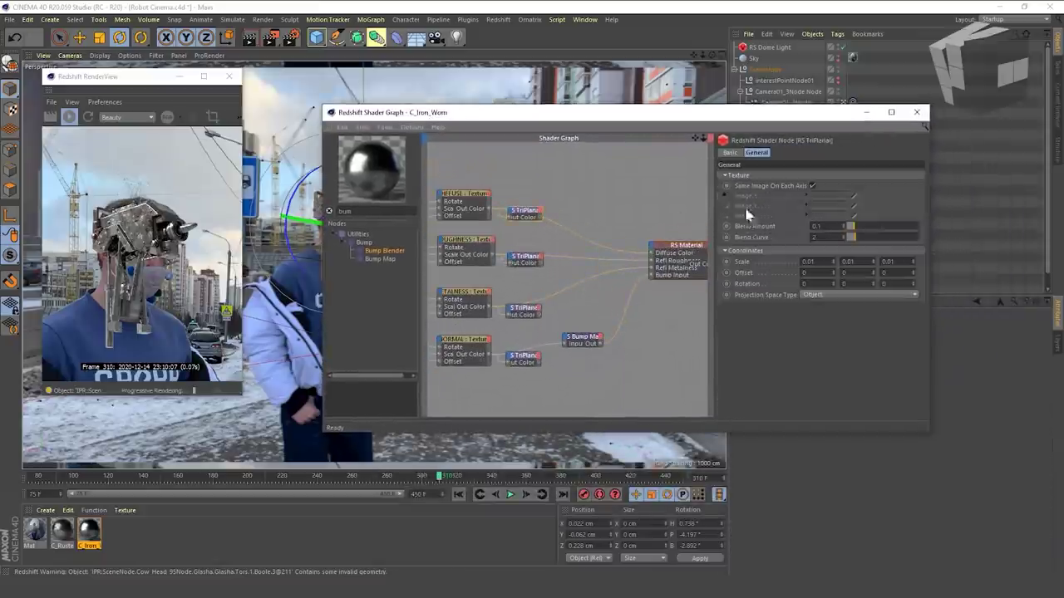
left_click(821, 263)
type("0.002")
double_click(850, 262)
type("0.002")
key("Tab")
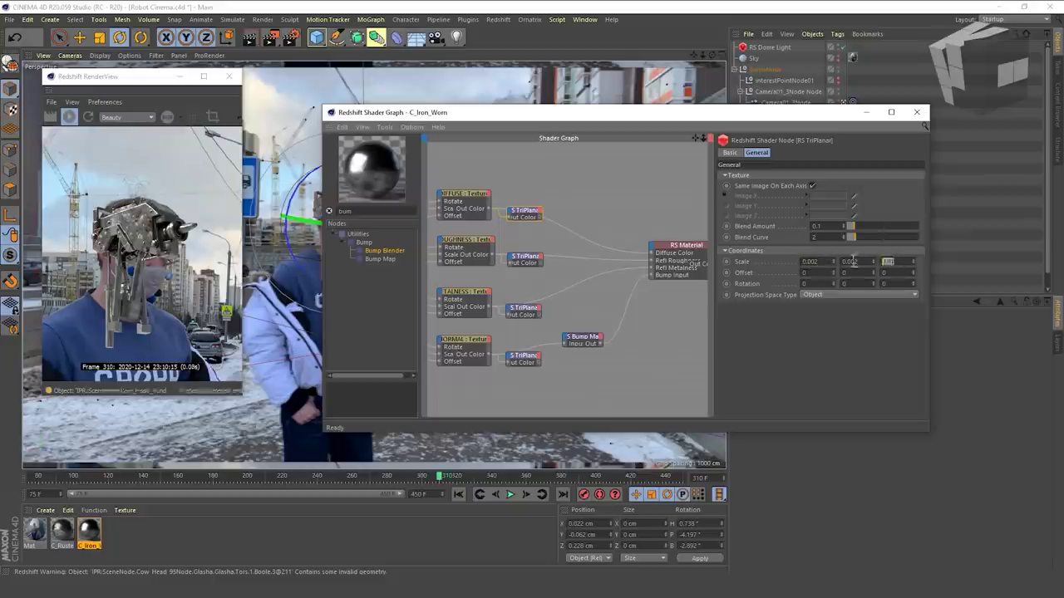
type("0.002")
key("Return")
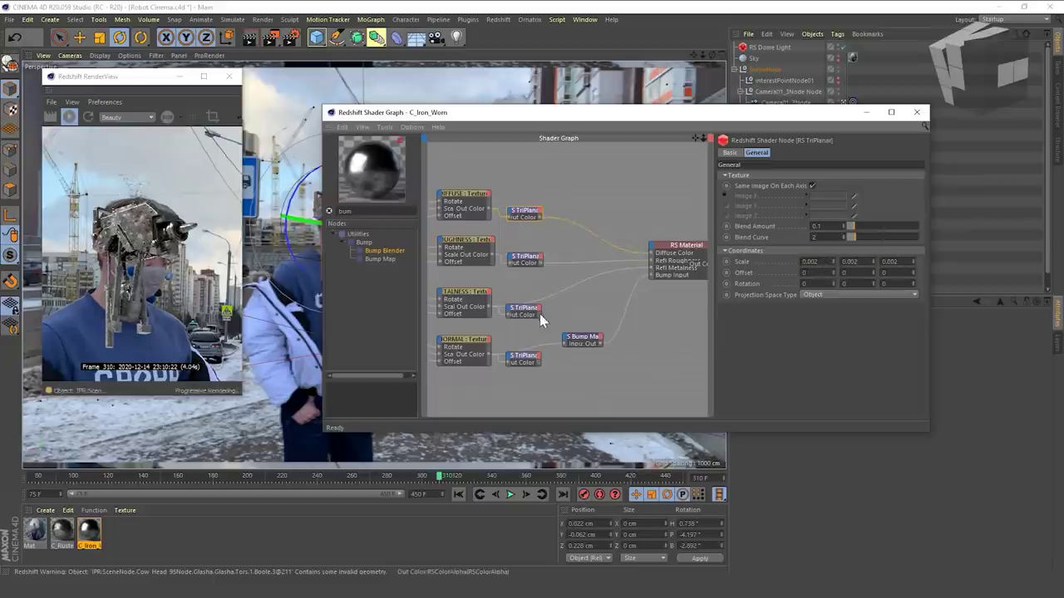
- Set the roughness TriPlanar node's Scale to 0.002 on all three axes
left_click_drag(538, 363, 565, 344)
left_click(524, 258)
double_click(813, 262)
type("0.002")
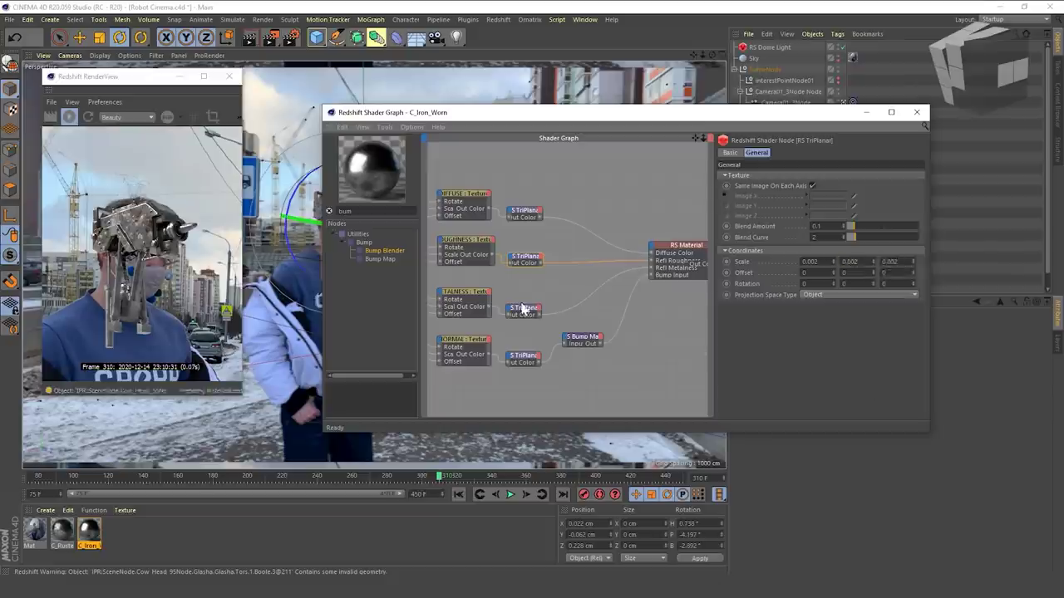
- Set the Scale of the metalness and normal TriPlanar nodes to 0.002 on all three axes
left_click(523, 308)
double_click(817, 261)
type("0.002")
key("Tab")
type("0.002")
key("Tab")
type("0.002")
left_click(519, 11)
left_click(835, 267)
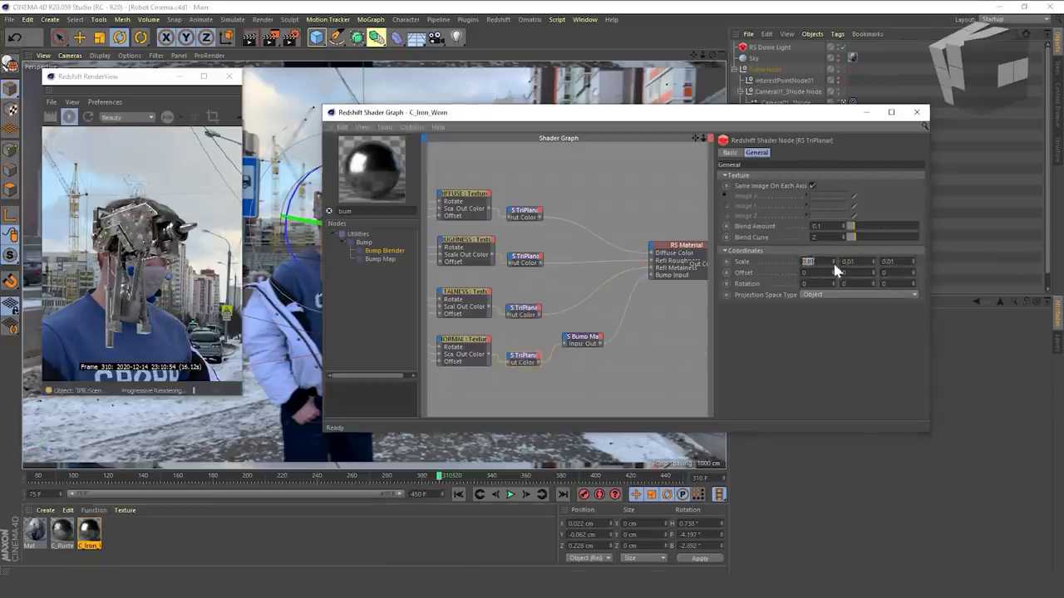
left_click(516, 315)
- Search the nodes for "color corr" and add a Color Correct node between the roughness TriPlanar and the RS Material
left_click(478, 254)
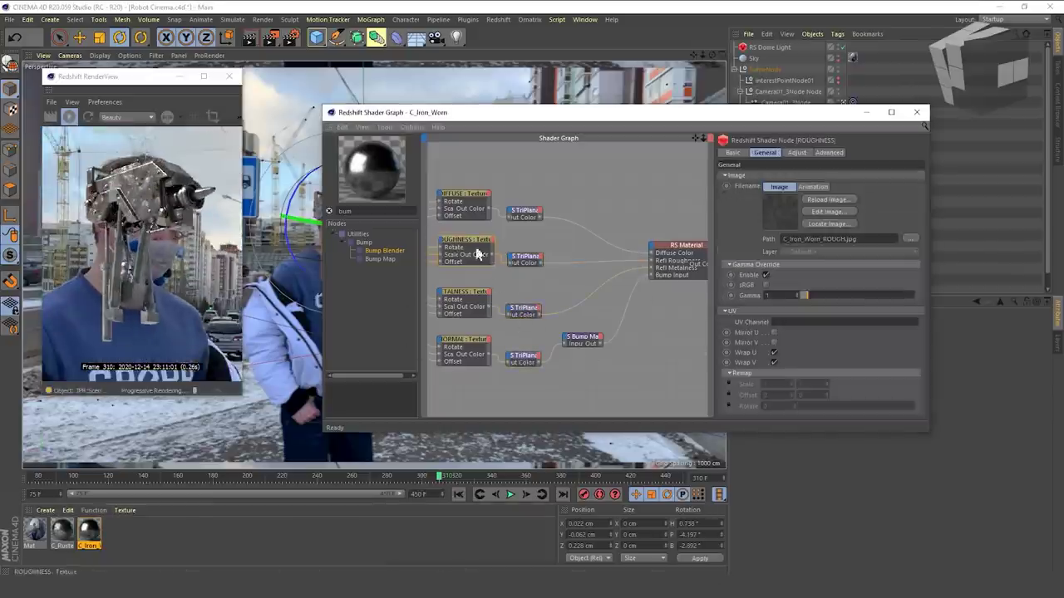
key("BackSpace")
key("BackSpace")
key("BackSpace")
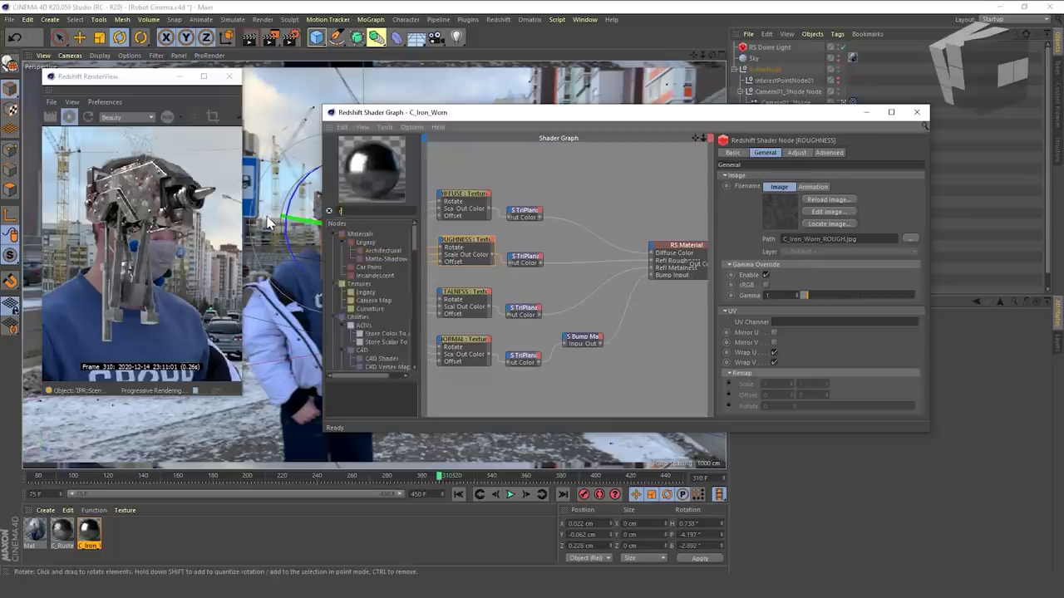
type("color c")
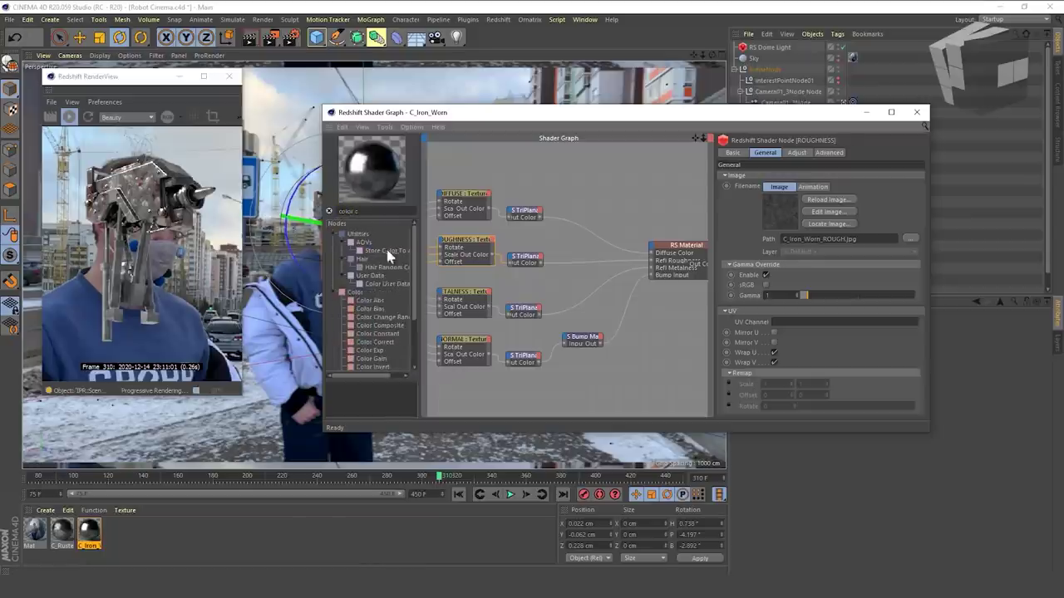
type("orr")
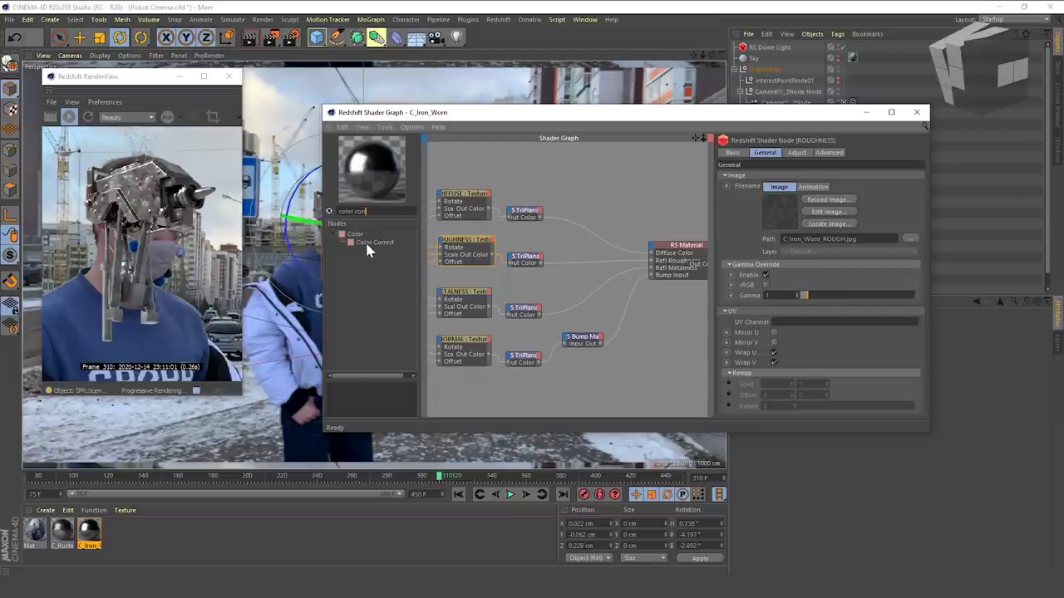
left_click_drag(374, 242, 569, 251)
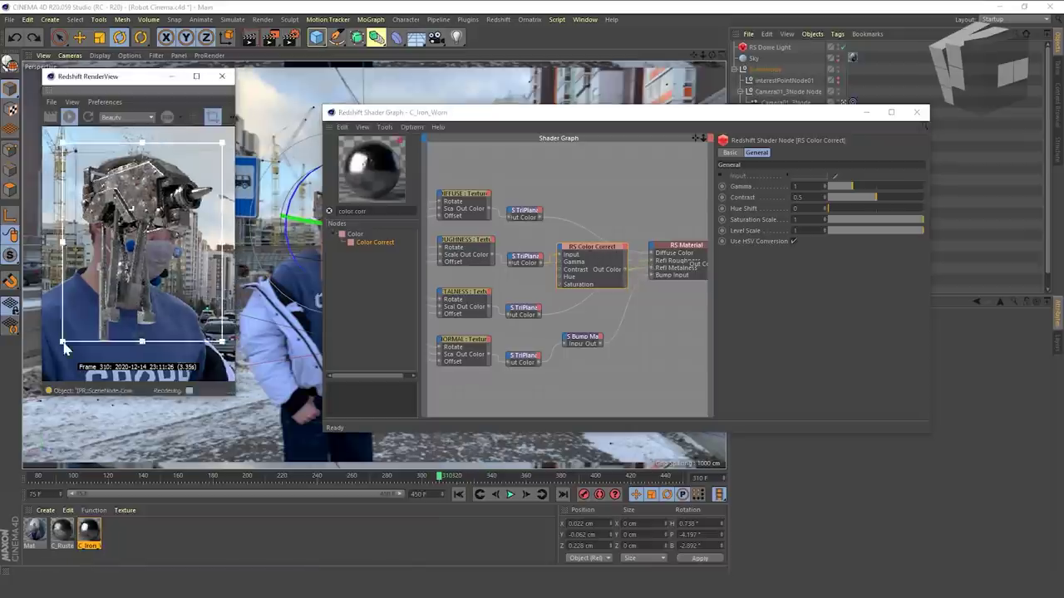
- Enlarge the render region around the robot head, and set the Color Correct node's gamma to 1.436 and contrast to about 0.779
left_click_drag(61, 344, 60, 355)
left_click(898, 197)
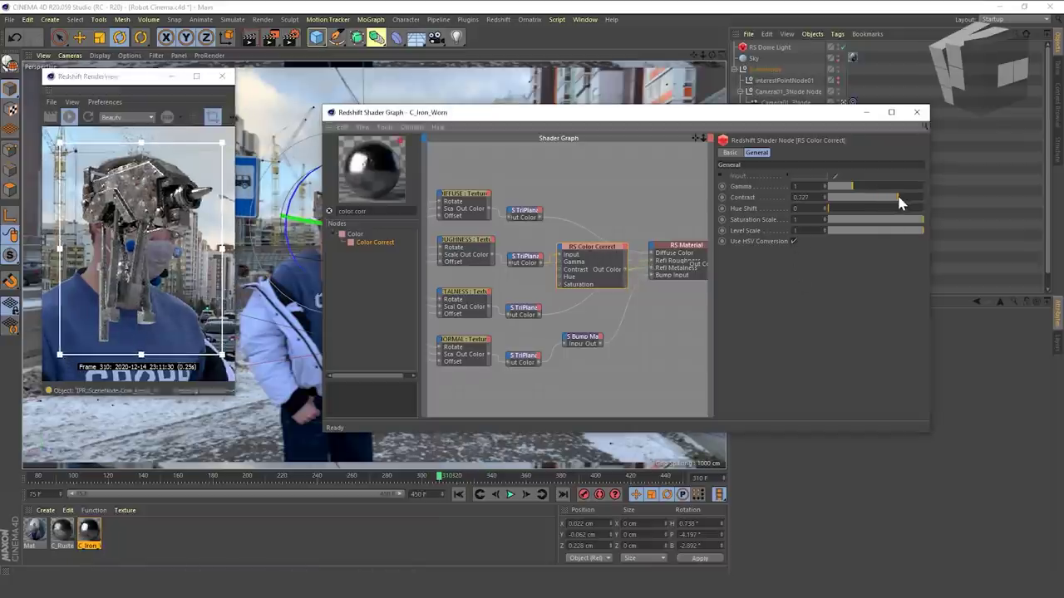
left_click(865, 187)
left_click(862, 187)
left_click(902, 197)
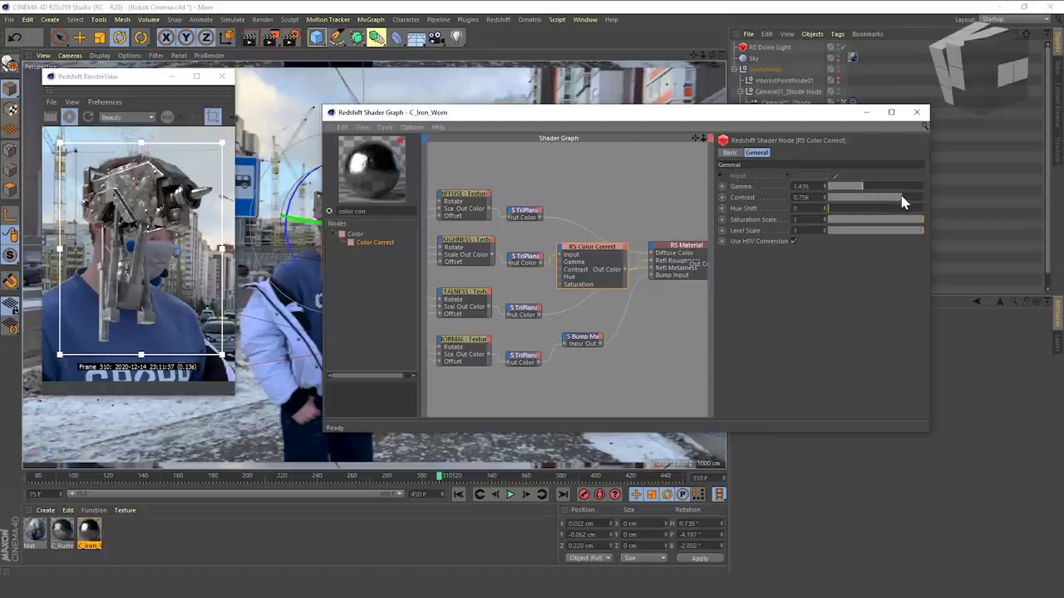
left_click_drag(911, 197, 902, 197)
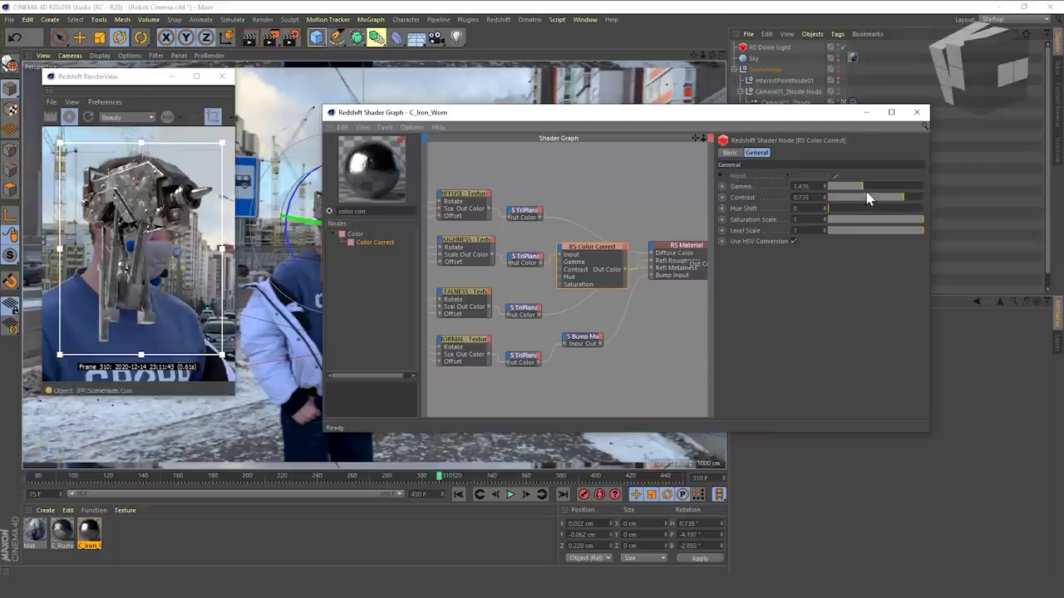
- Reconnect the Color Correct output to the RS Material, and set the correction's gamma to 2.036 and contrast to 0.934
scroll(497, 241, "down", 3)
scroll(620, 239, "up", 2)
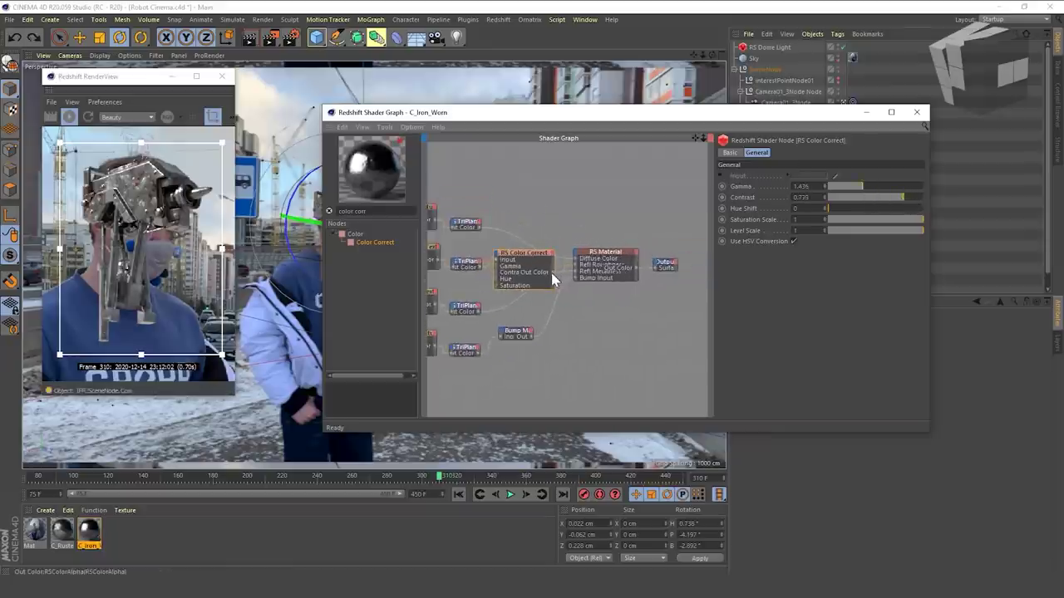
left_click_drag(555, 280, 656, 271)
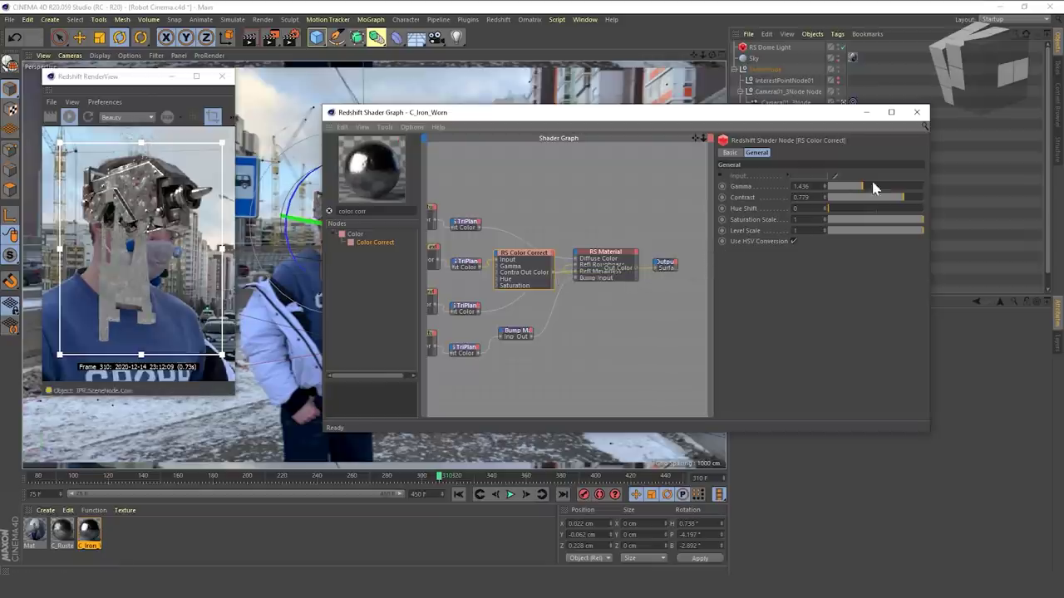
left_click_drag(863, 187, 917, 200)
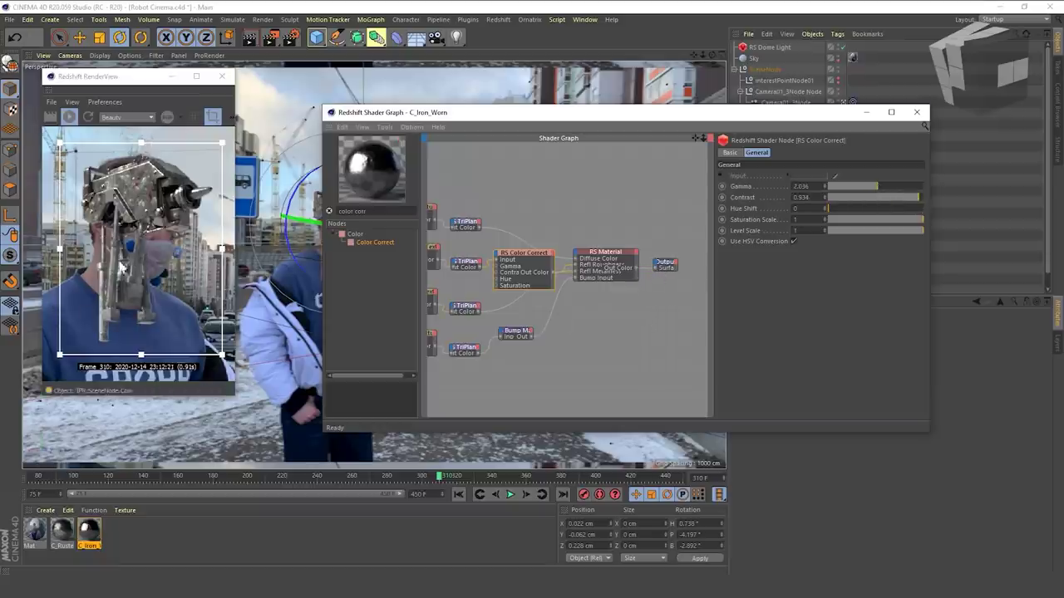
- Add a second Color Correct node between the metalness TriPlanar and the RS Material, with its level scale at 0.221
scroll(120, 267, "down", 2)
scroll(140, 266, "up", 2)
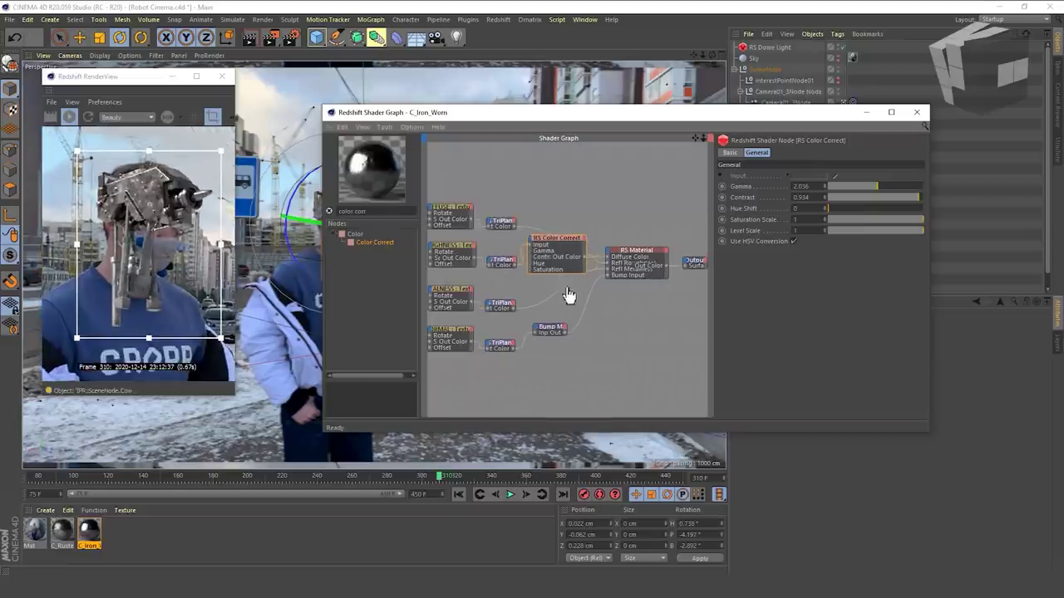
mouse_move(567, 289)
left_mouse_down()
mouse_move(545, 294)
mouse_move(606, 271)
mouse_move(561, 281)
left_mouse_up()
left_click_drag(914, 230, 851, 232)
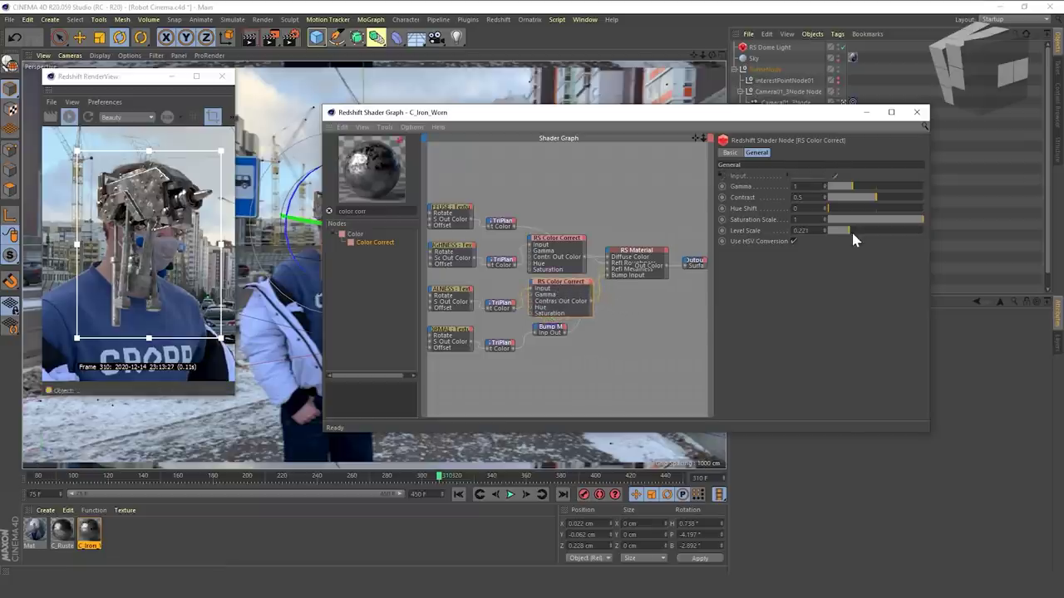
left_click(460, 305)
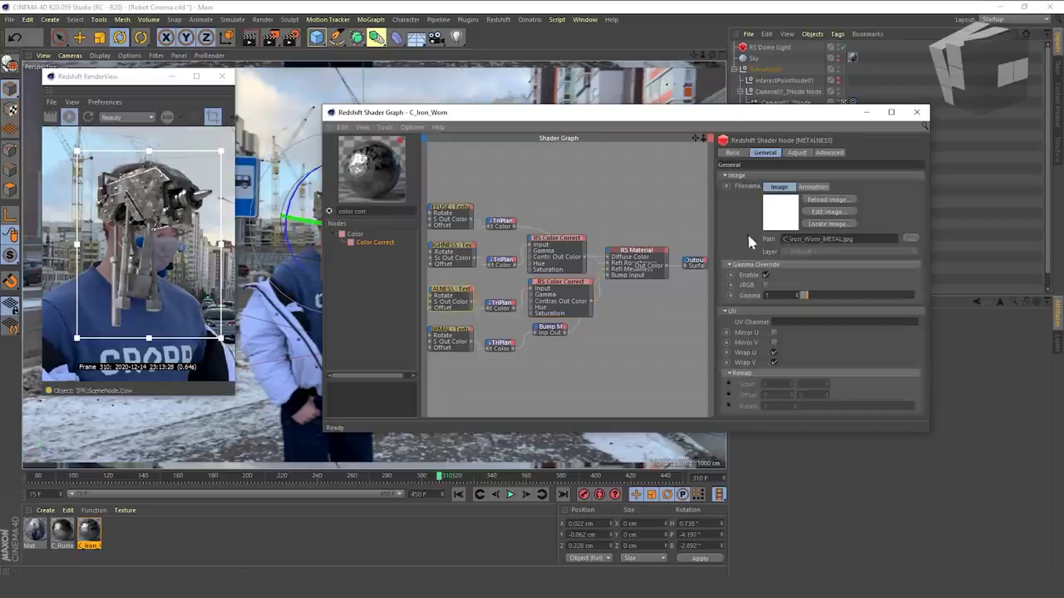
left_click(571, 286)
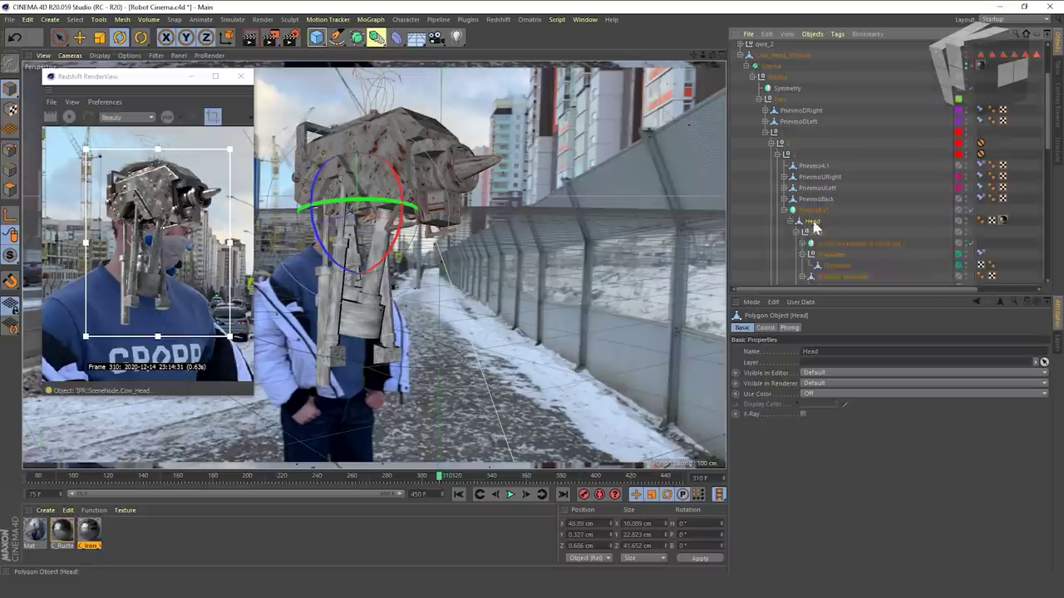
- Expand the Head hierarchy down through the Lens group and open the Glass null's children
left_click(796, 232)
scroll(797, 235, "down", 2)
left_click(819, 165)
left_click(818, 188)
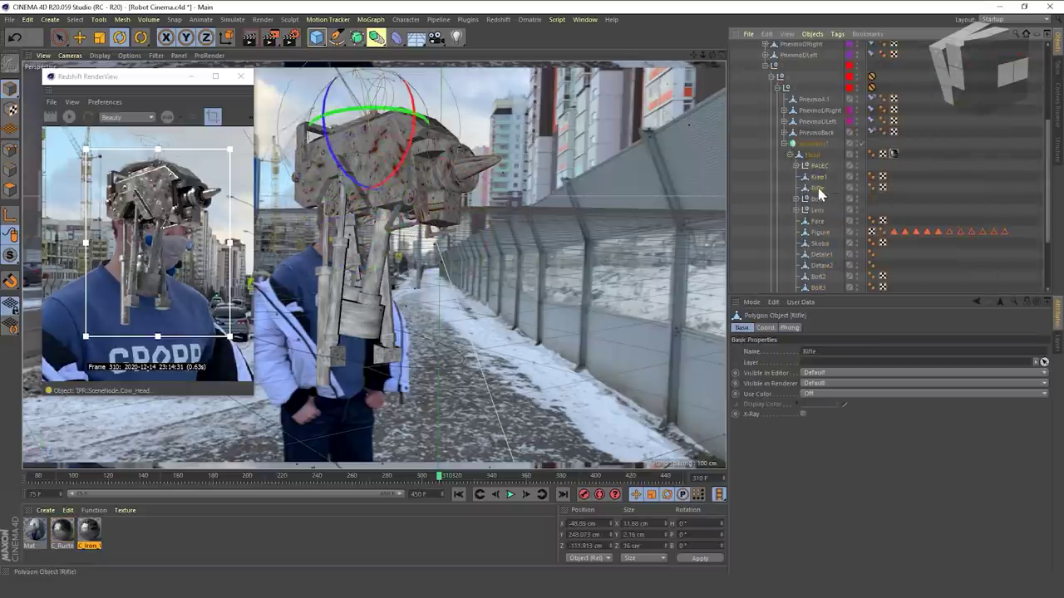
scroll(818, 193, "down", 2)
left_click(818, 143)
left_click(796, 143)
left_click(822, 156)
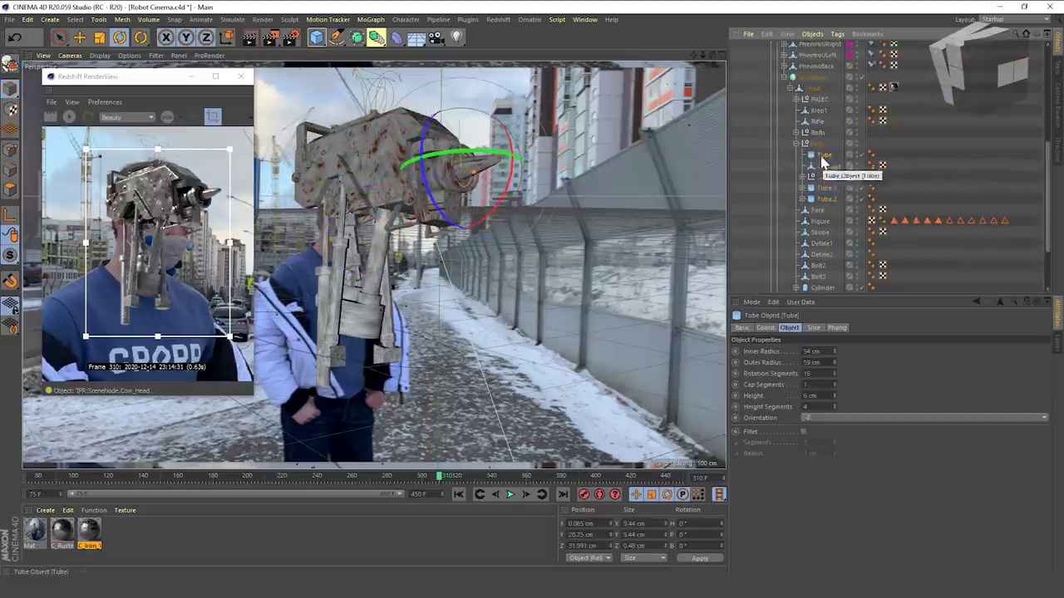
left_click(823, 176)
left_click(801, 177)
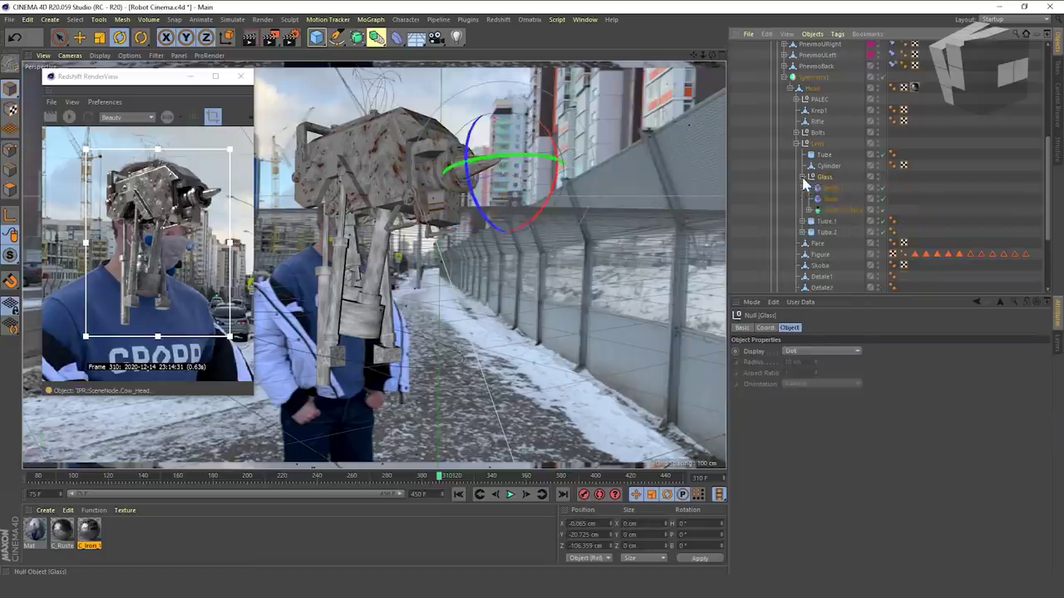
- Create a new Redshift Material and assign it to the Glass null in the Lens group
left_click(166, 536)
left_click(46, 510)
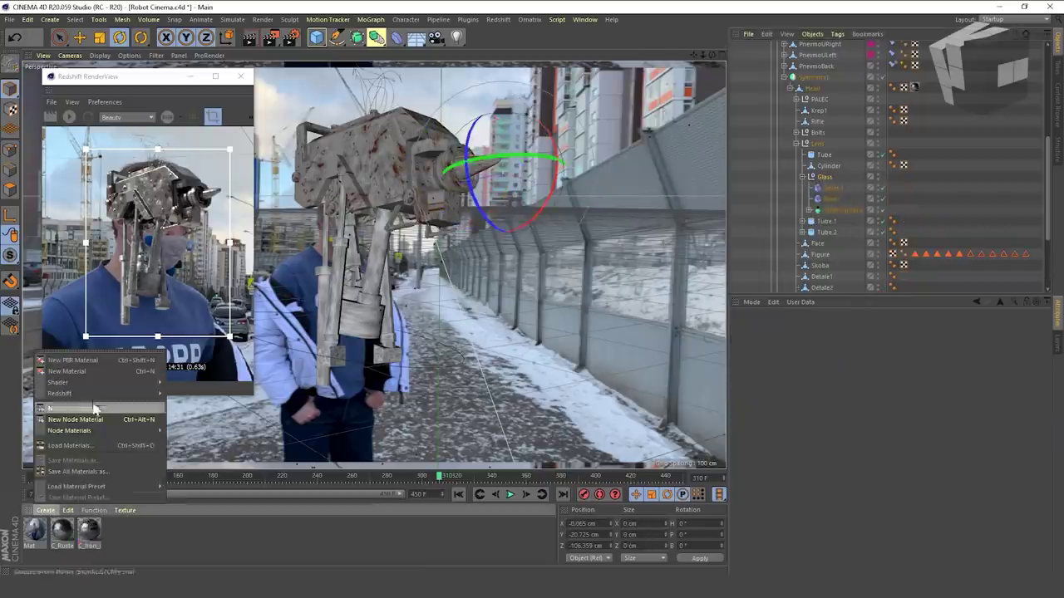
mouse_move(91, 393)
mouse_move(185, 397)
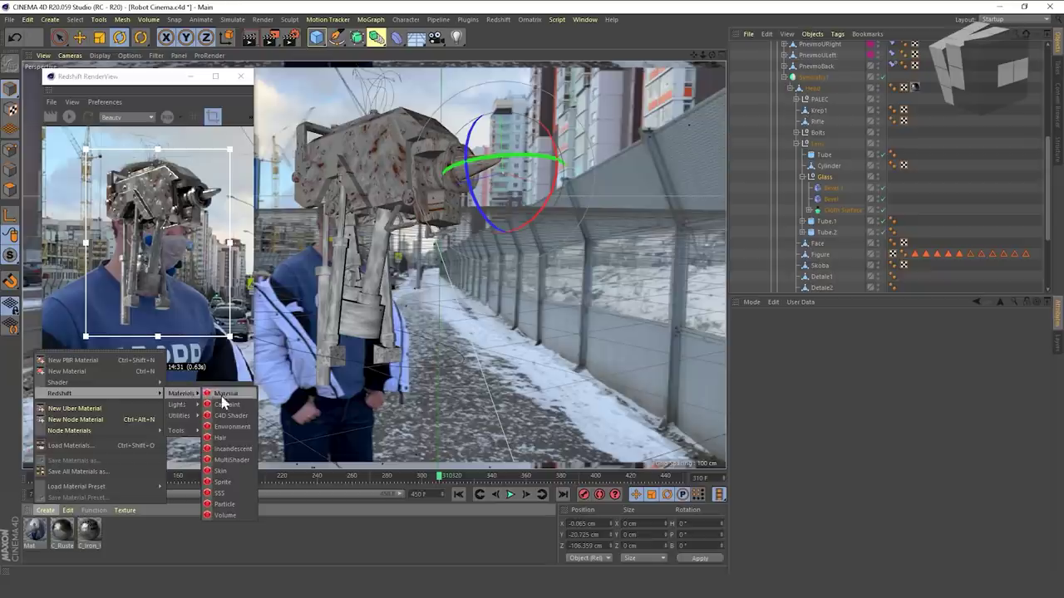
left_click(225, 393)
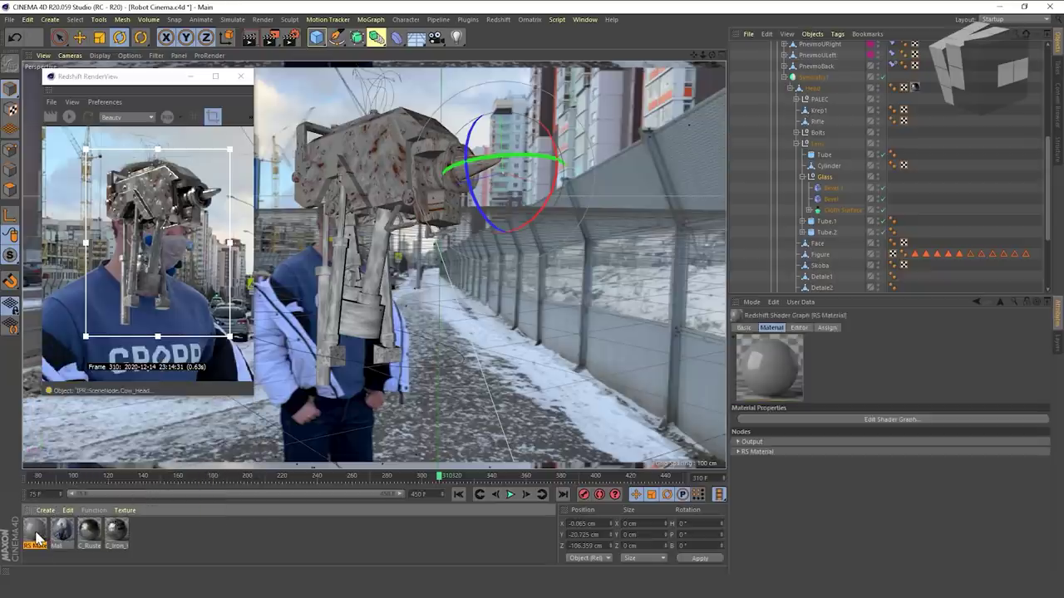
left_click_drag(810, 218, 824, 178)
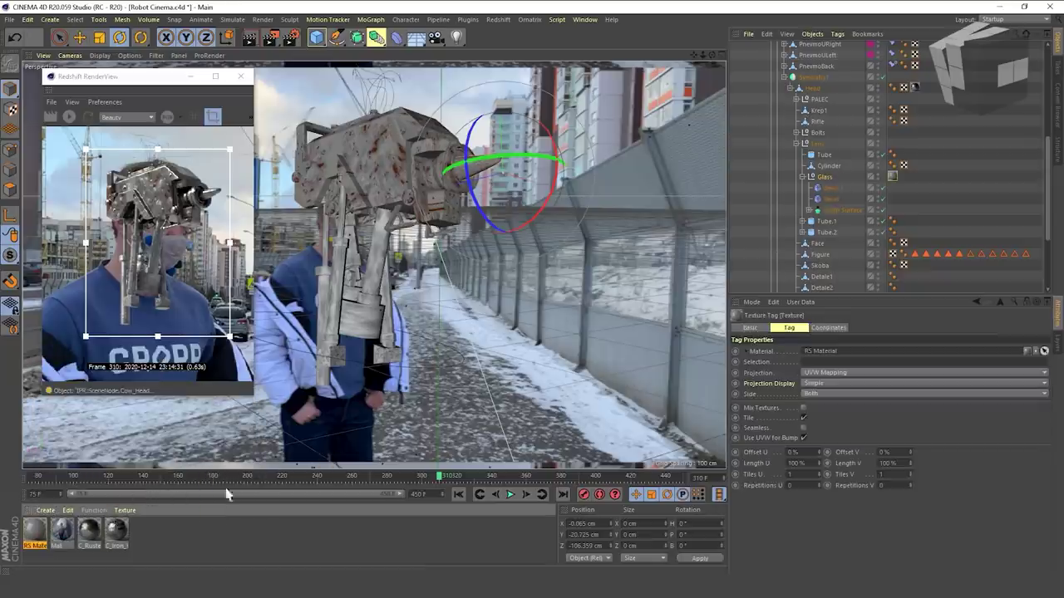
- Open the new RS Material's shader graph, enlarge the robot head in the render preview and apply the Glass preset
double_click(35, 529)
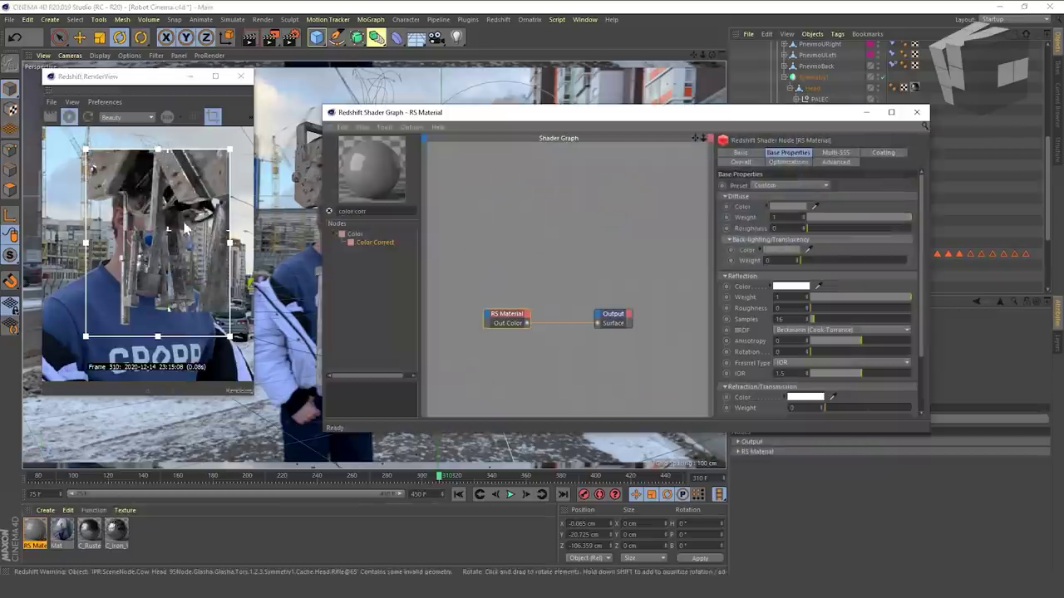
left_click_drag(254, 168, 238, 190)
left_click(247, 117)
left_click(246, 143)
scroll(179, 198, "up", 2)
left_click(816, 184)
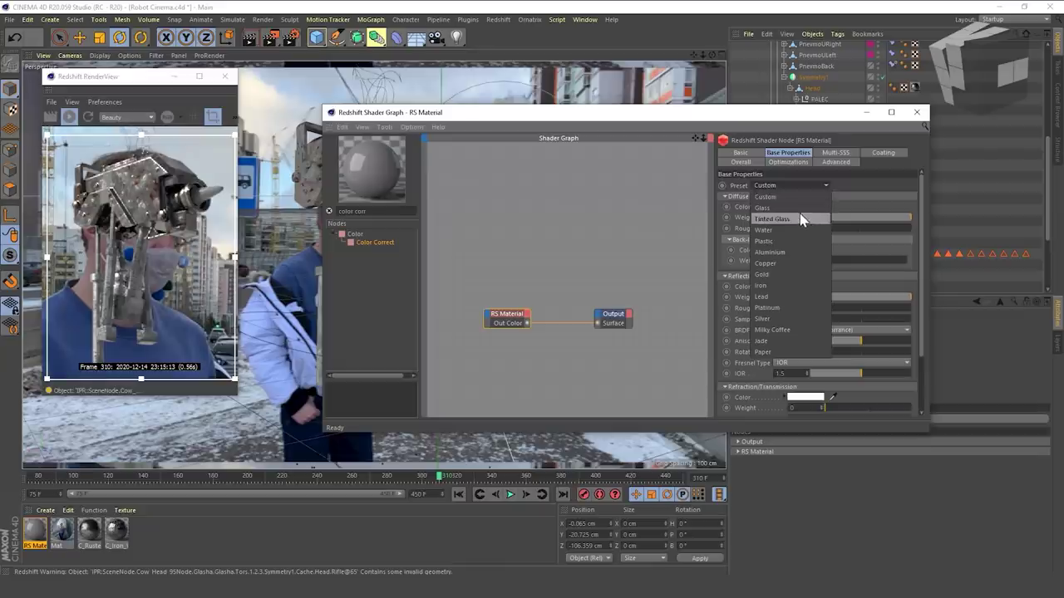
left_click(798, 207)
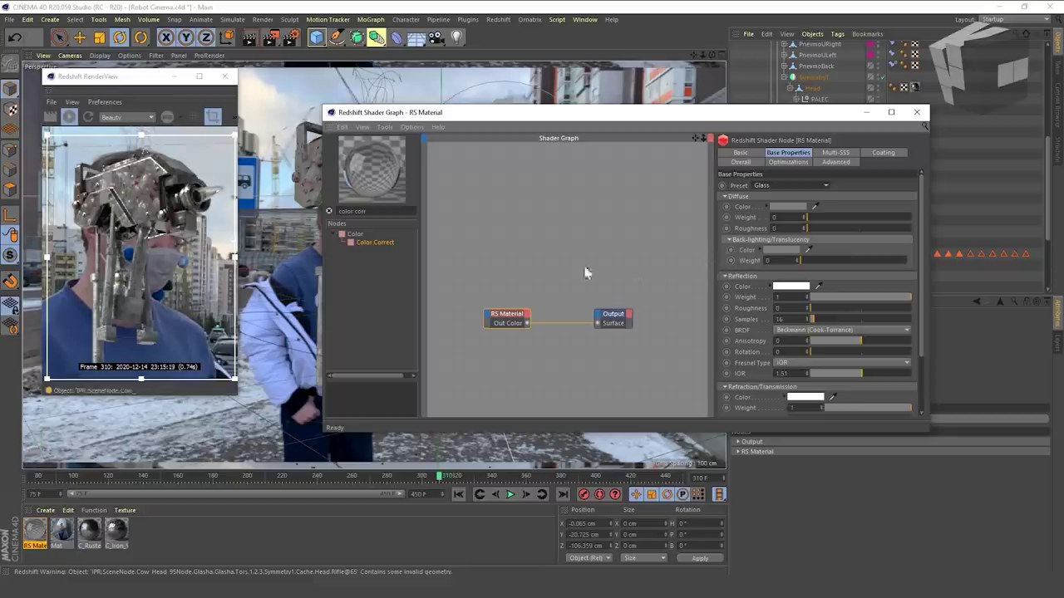
- Raise the glass material's reflection IOR to 3 and expand its Sub-Surface settings
left_click(885, 374)
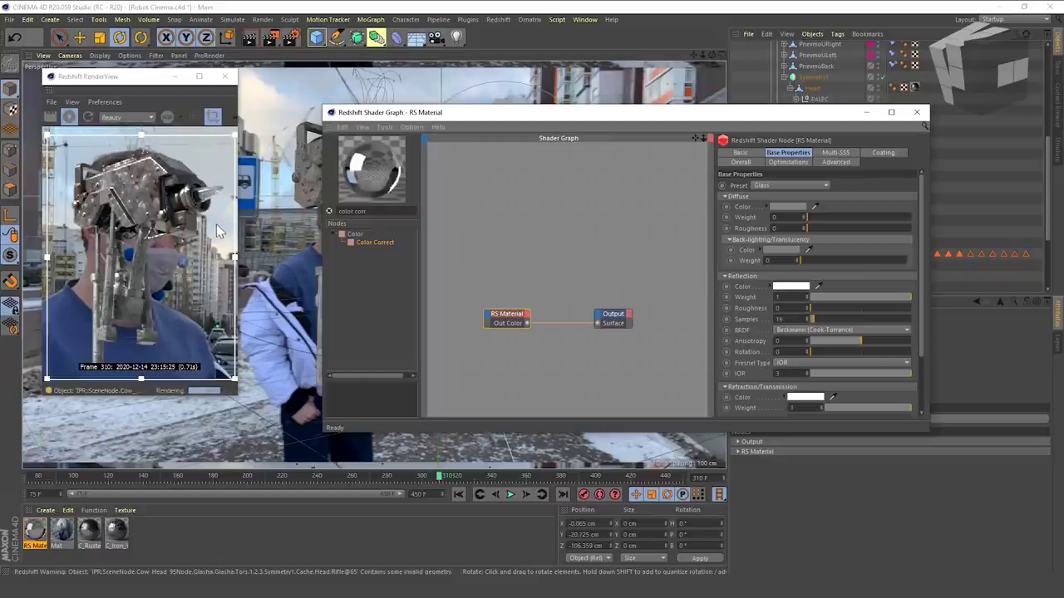
scroll(173, 212, "down", 3)
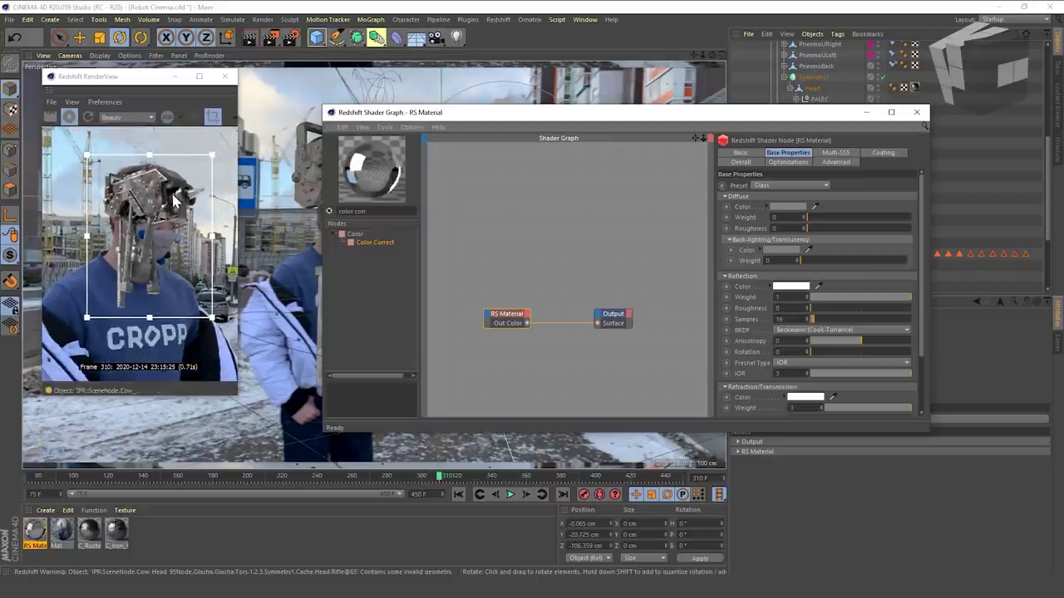
scroll(175, 200, "up", 1)
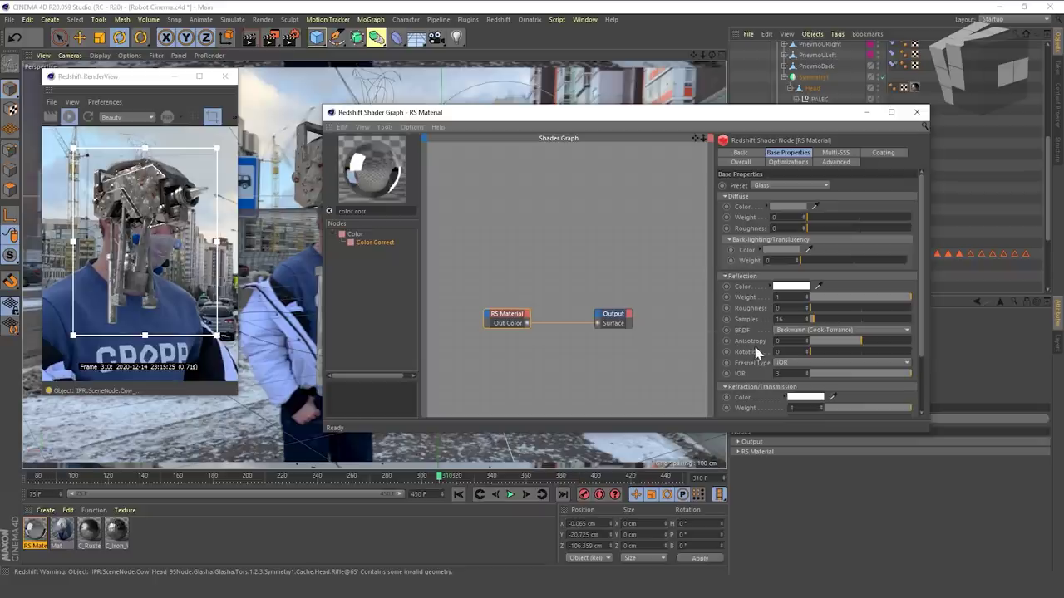
scroll(756, 353, "down", 3)
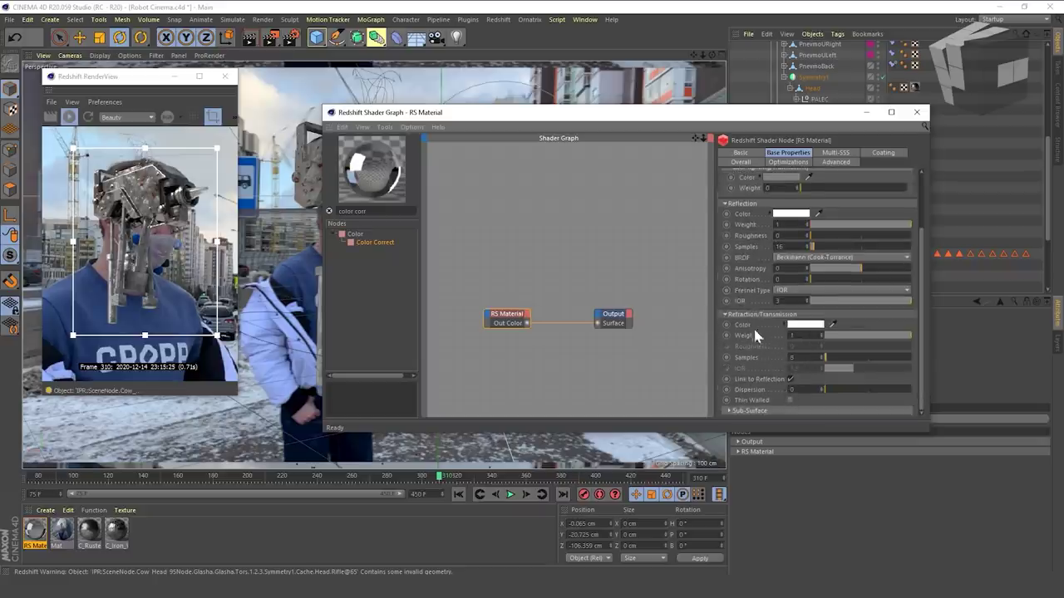
left_click(753, 413)
scroll(750, 372, "down", 2)
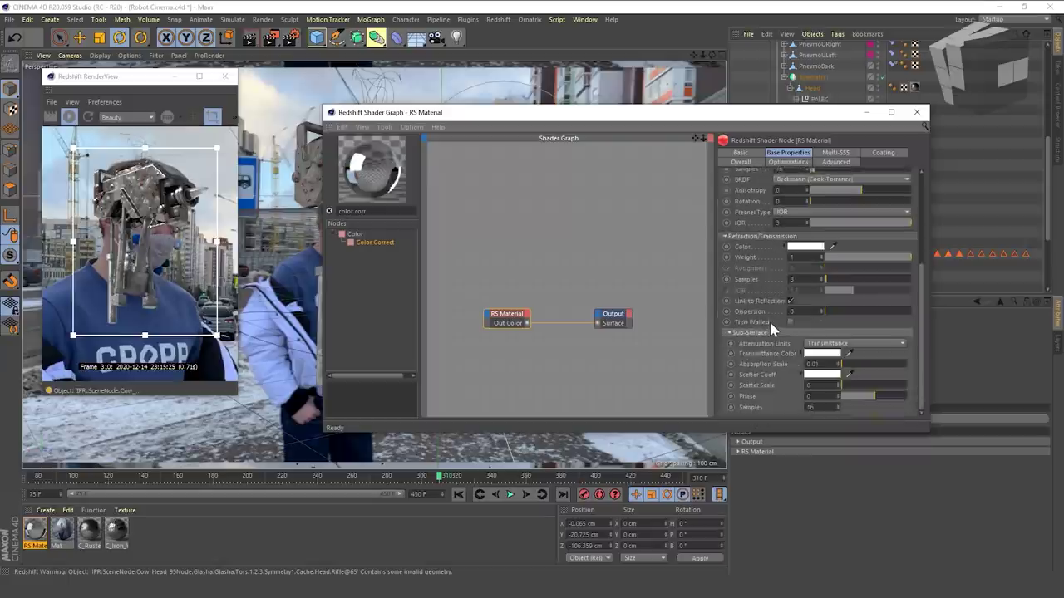
- Tint the glass material's Refraction/Transmission color a pale cyan
scroll(821, 283, "up", 2)
left_click(804, 312)
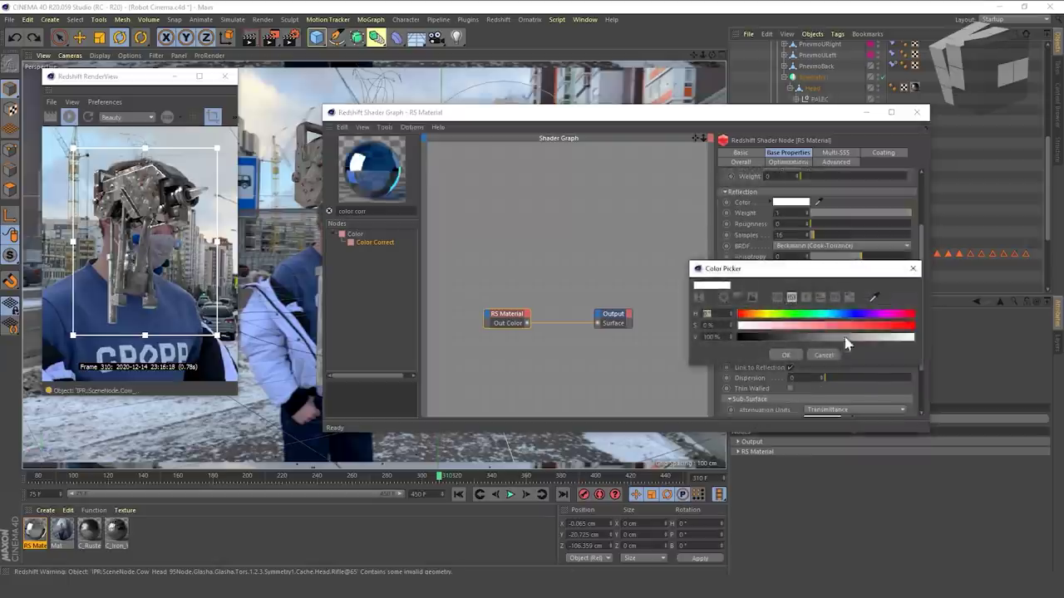
left_click(835, 314)
left_click_drag(754, 331, 784, 331)
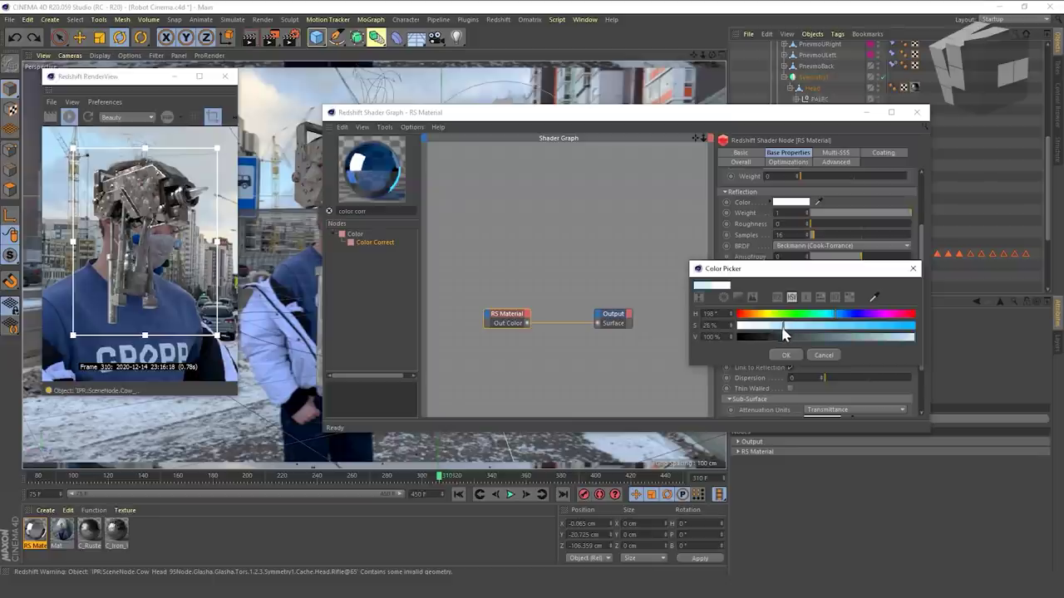
left_click(785, 355)
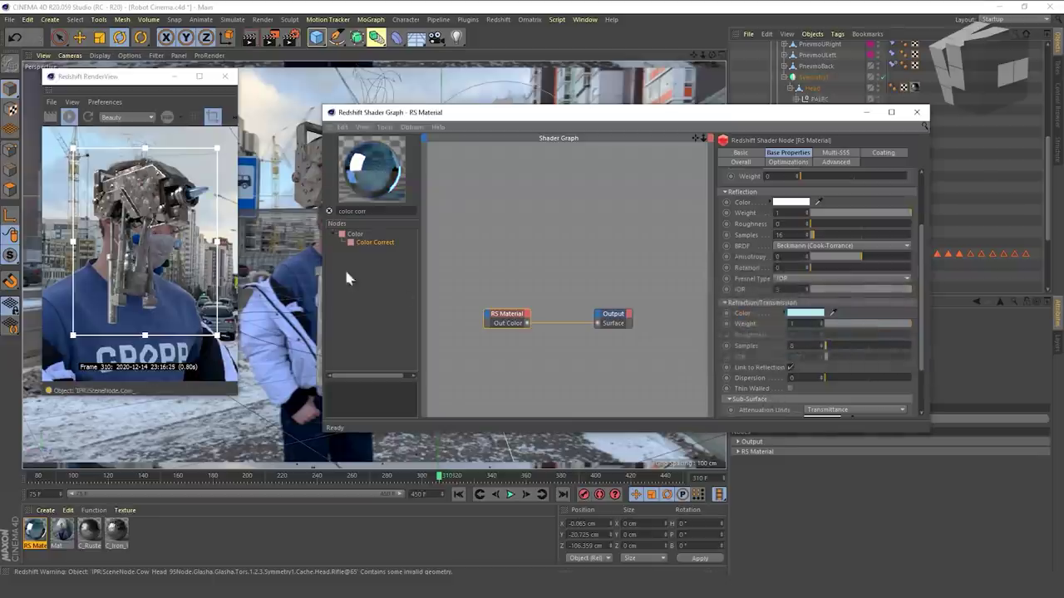
left_click(813, 314)
left_click(793, 351)
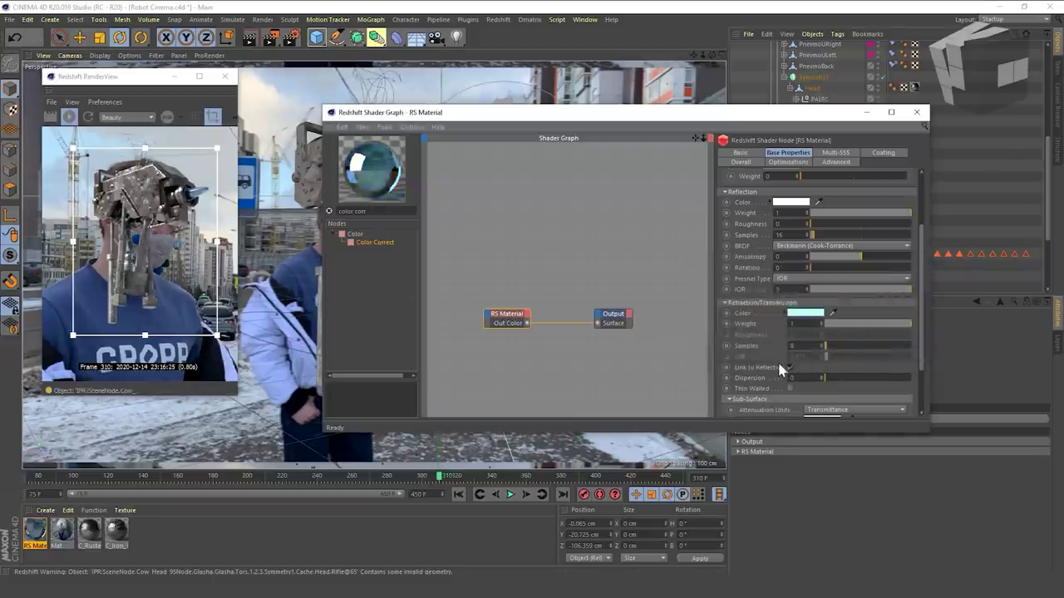
left_click(808, 318)
left_click_drag(786, 323, 769, 323)
left_click(790, 355)
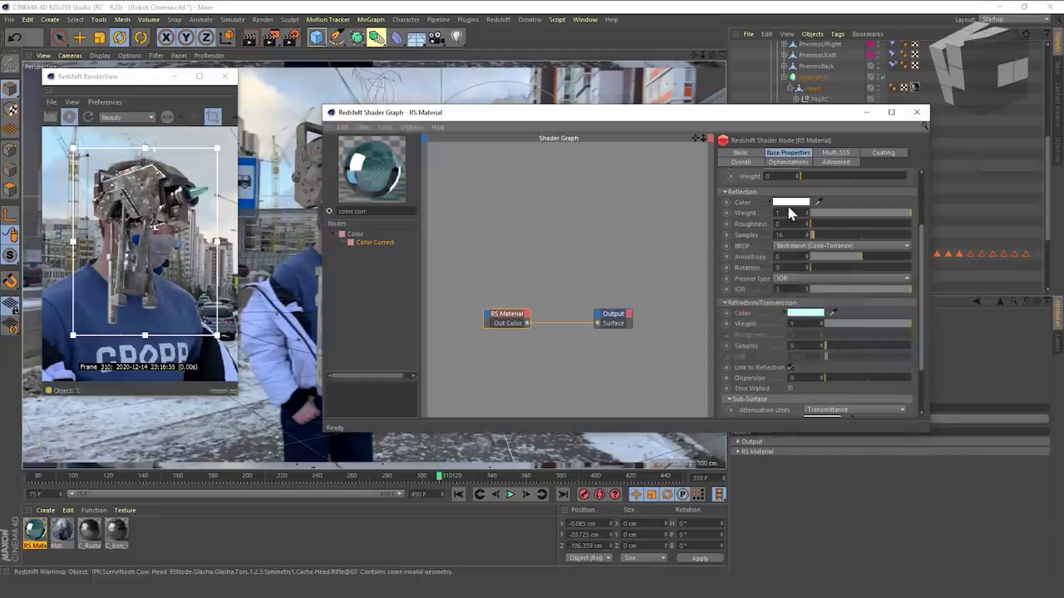
- Tint the glass material's reflection color a pale cyan and check the lens at different zoom levels in the render preview
left_click(794, 203)
left_click(815, 203)
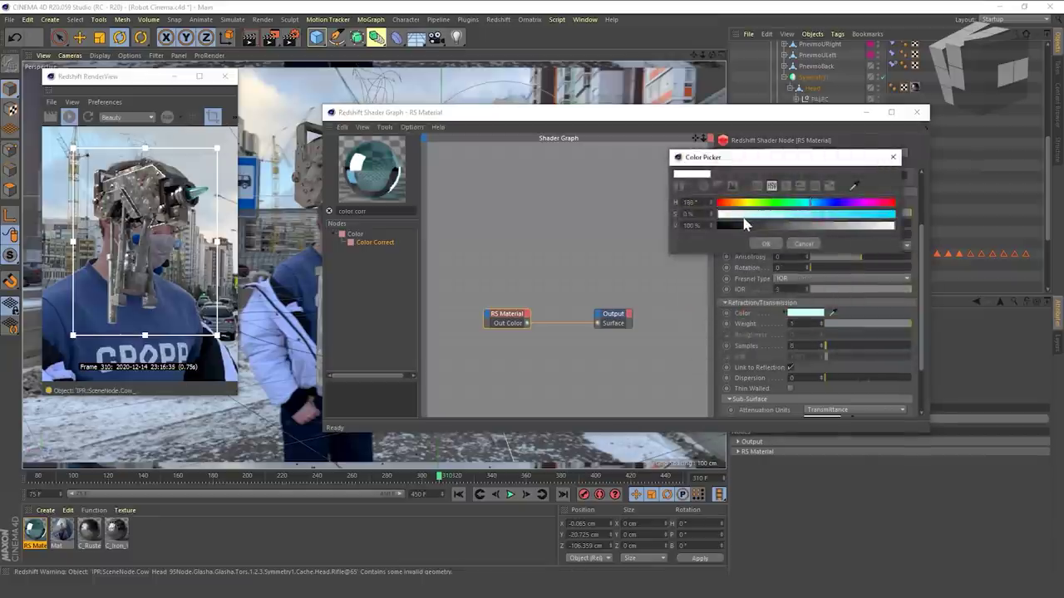
left_click(765, 243)
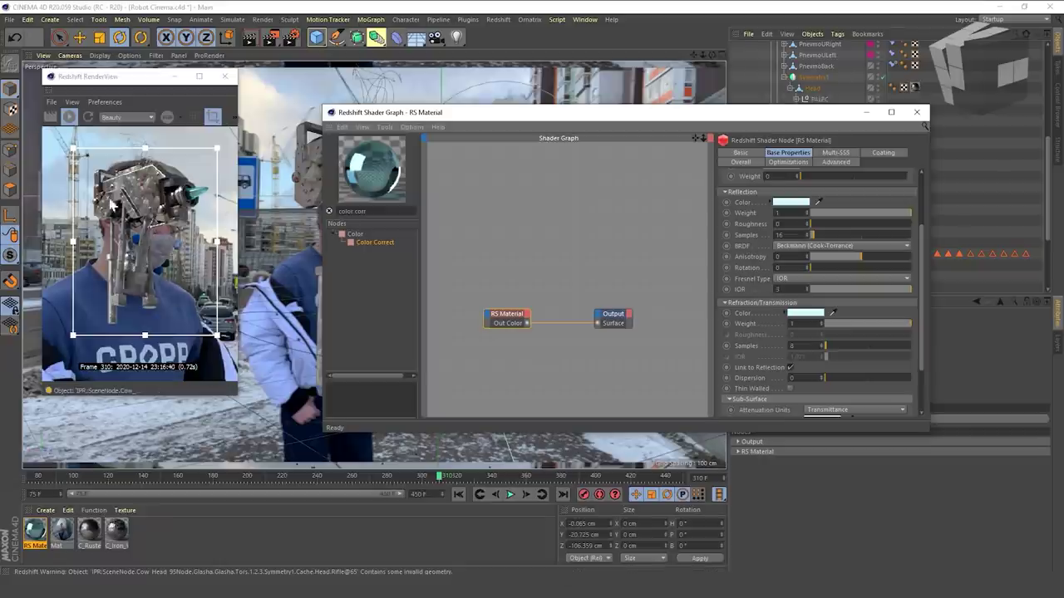
scroll(183, 264, "down", 4)
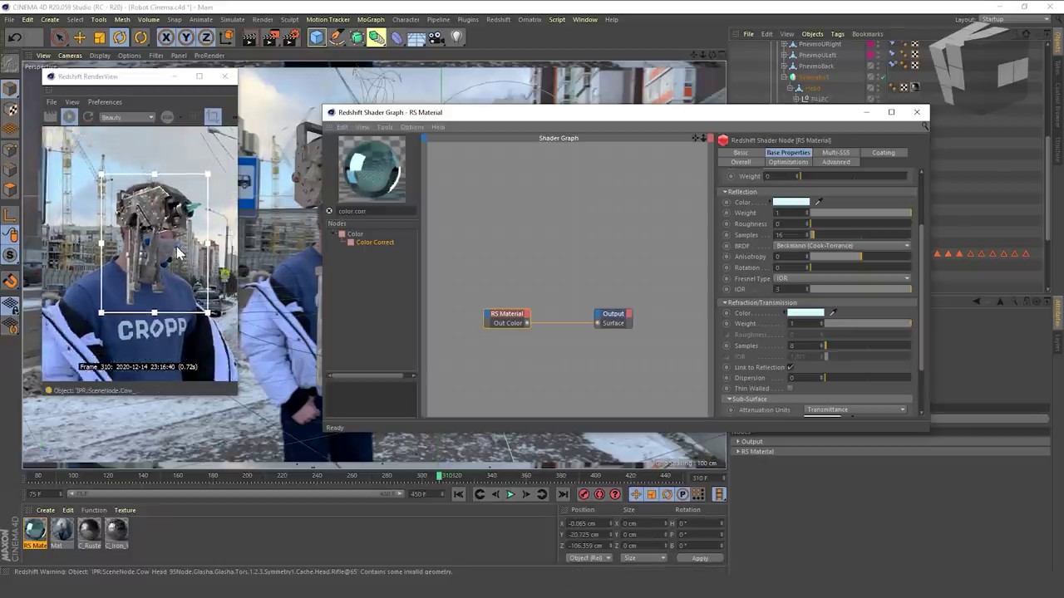
scroll(188, 215, "up", 3)
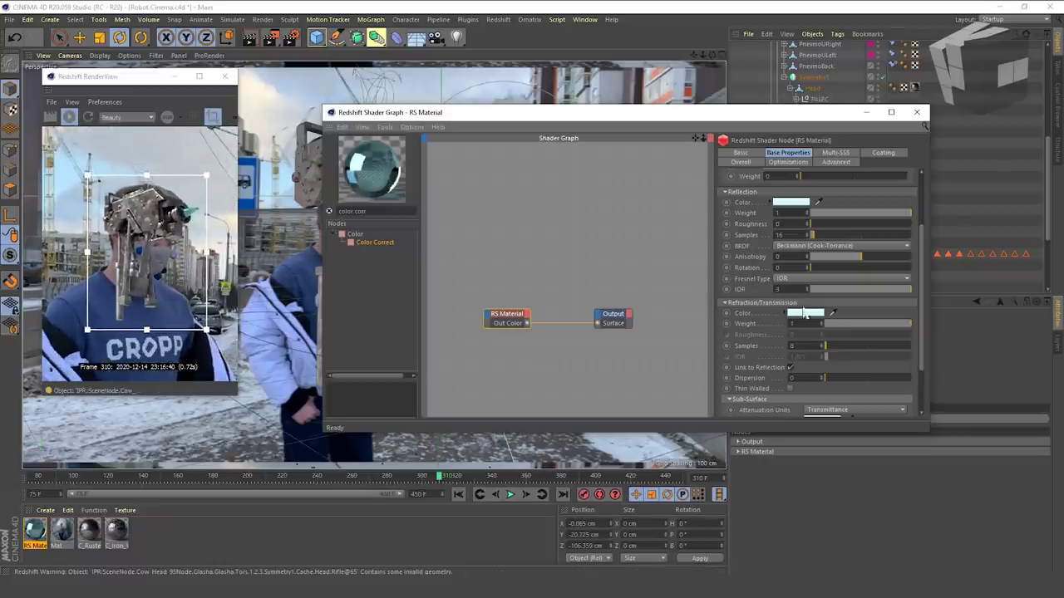
scroll(166, 221, "down", 3)
scroll(172, 225, "down", 2)
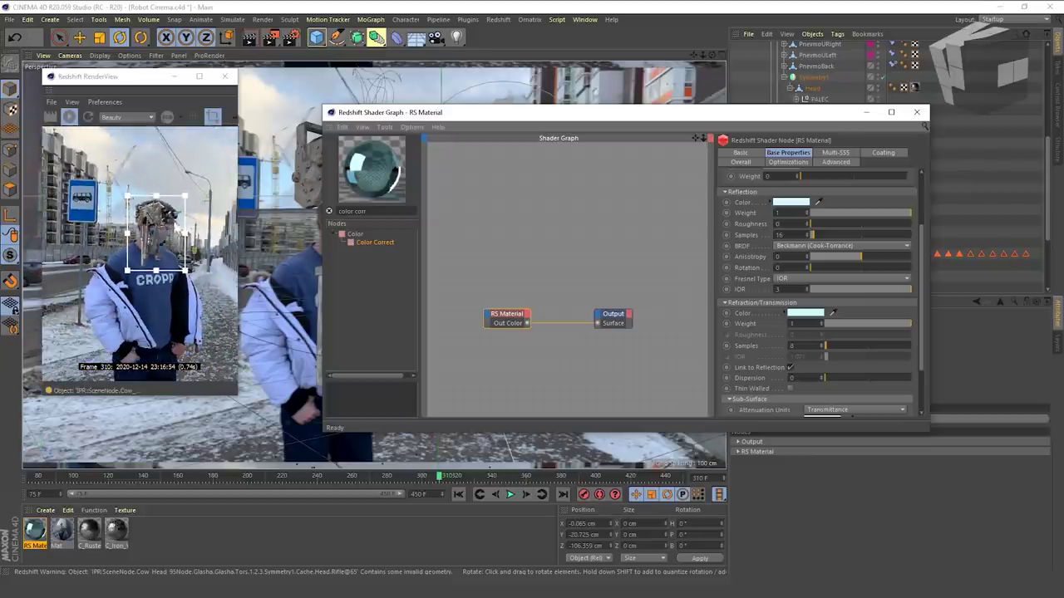
- Close the glass material's shader graph and select the Bolt3 object inside the Head group
scroll(163, 225, "up", 5)
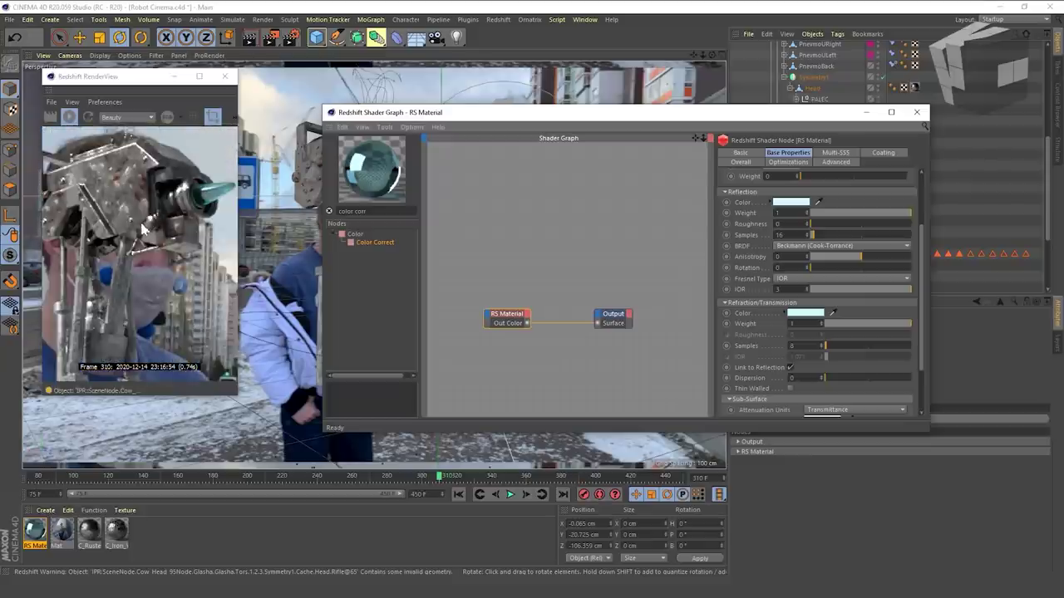
left_click(916, 114)
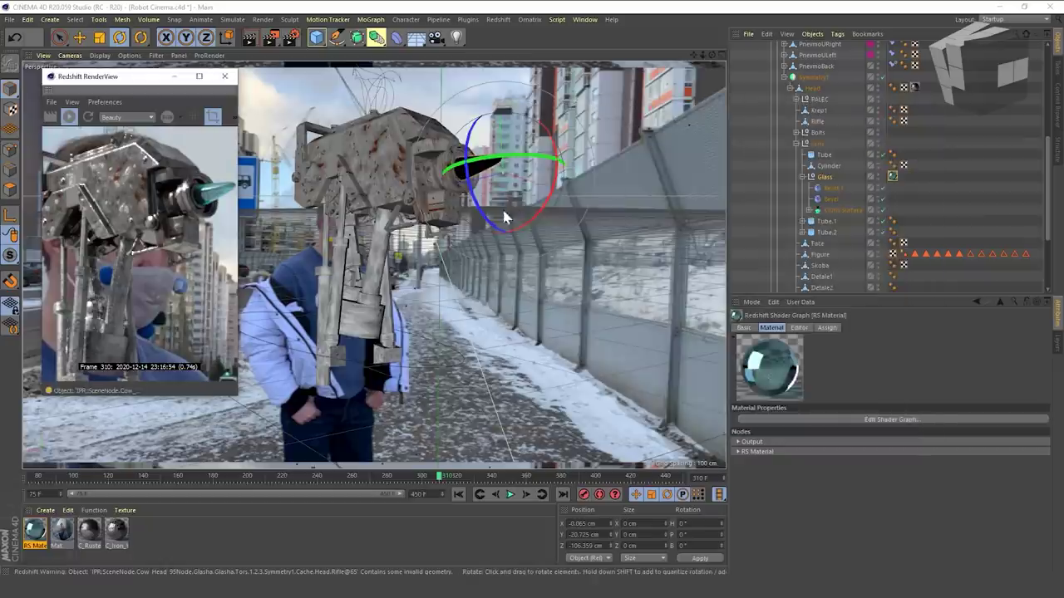
left_click(413, 189)
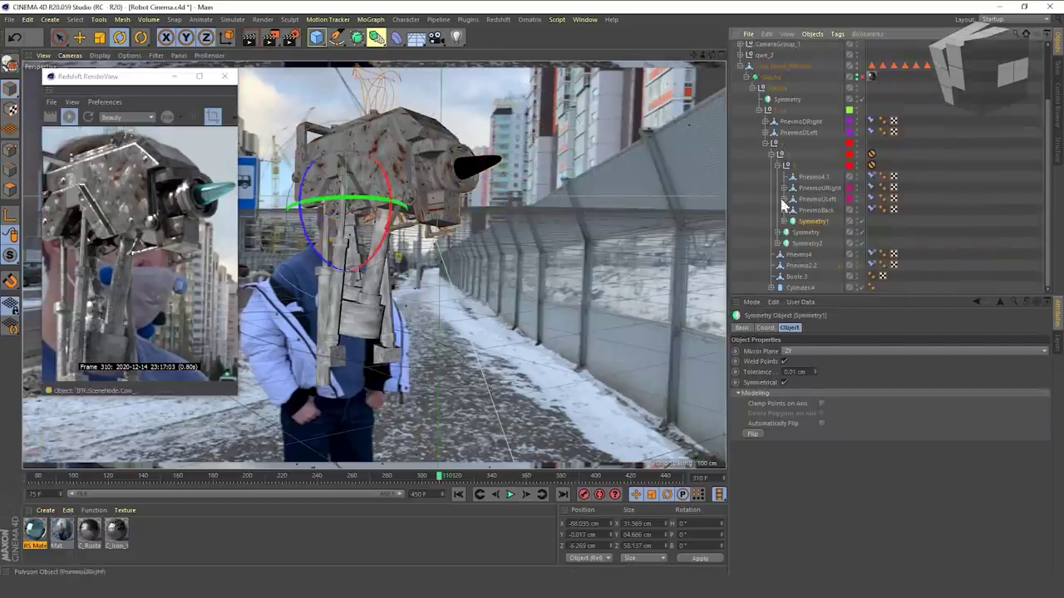
left_click(811, 165)
scroll(818, 179, "down", 3)
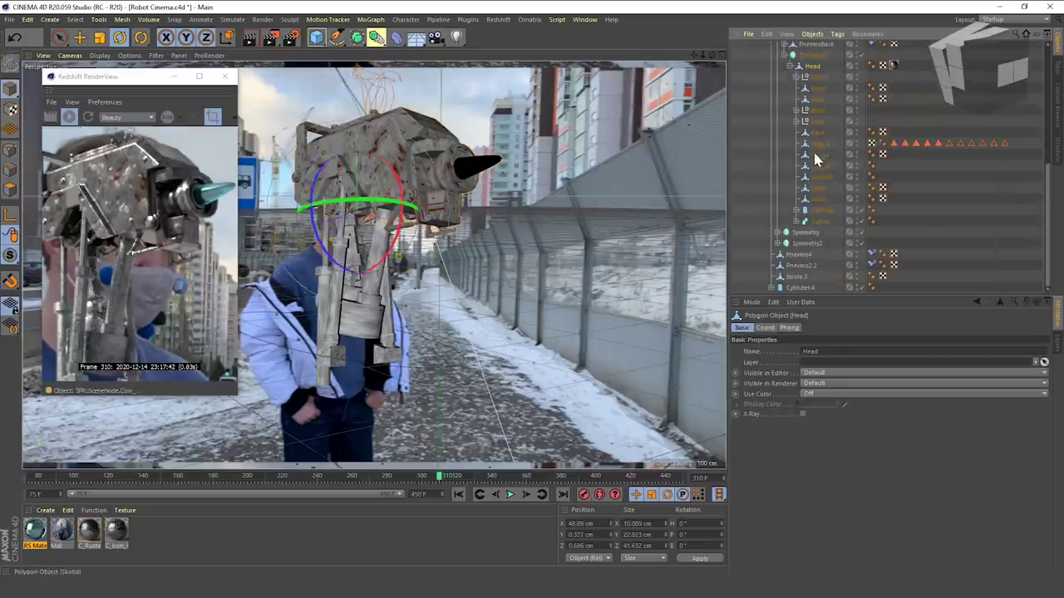
left_click(816, 198)
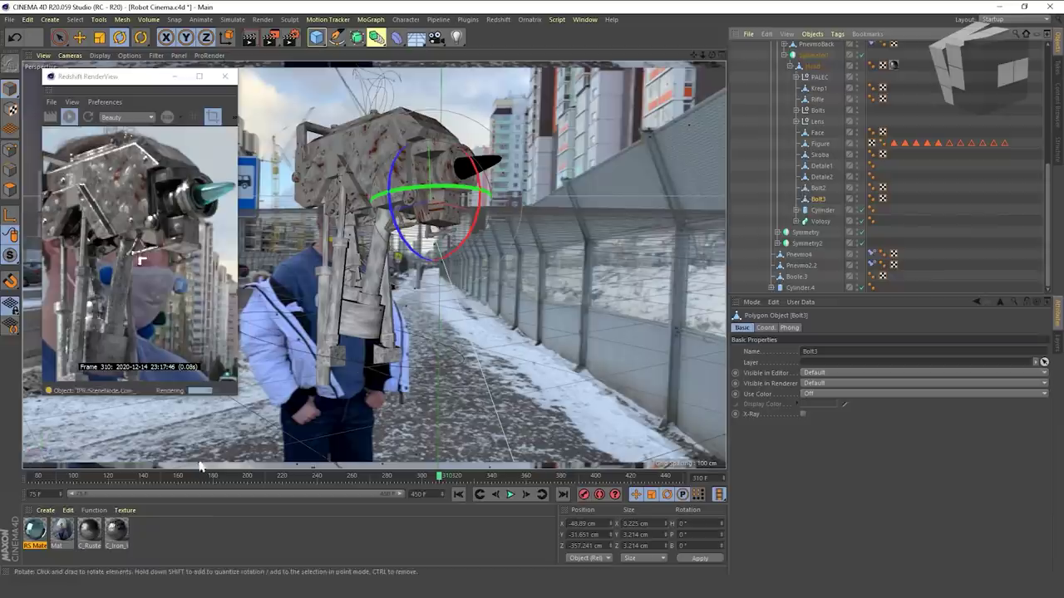
- Create a Redshift Incandescent material, assign it to Bolt3 and check the glowing bolt in the render preview
left_click(46, 510)
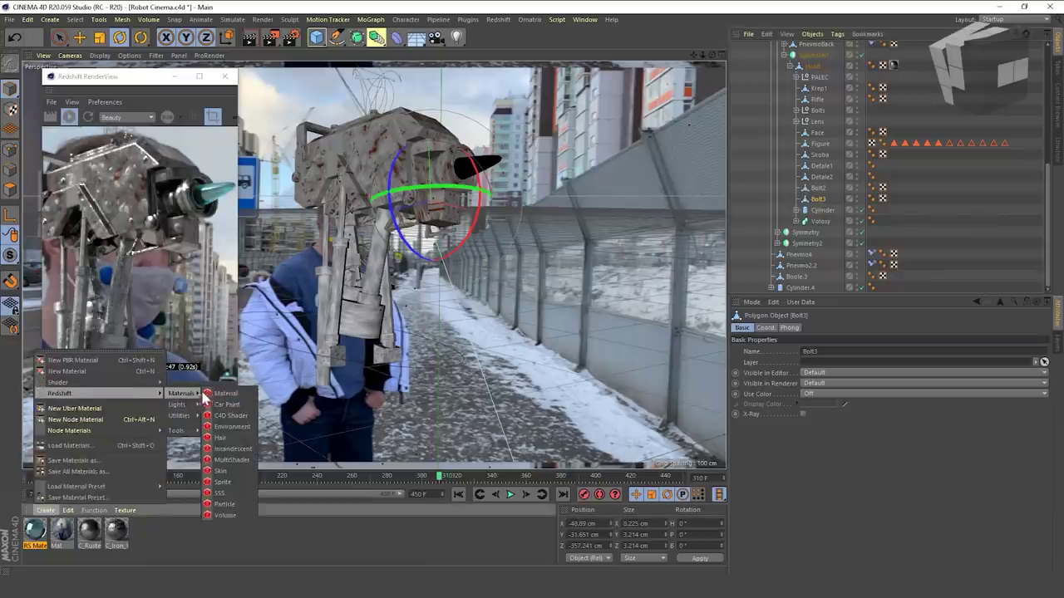
left_click(223, 441)
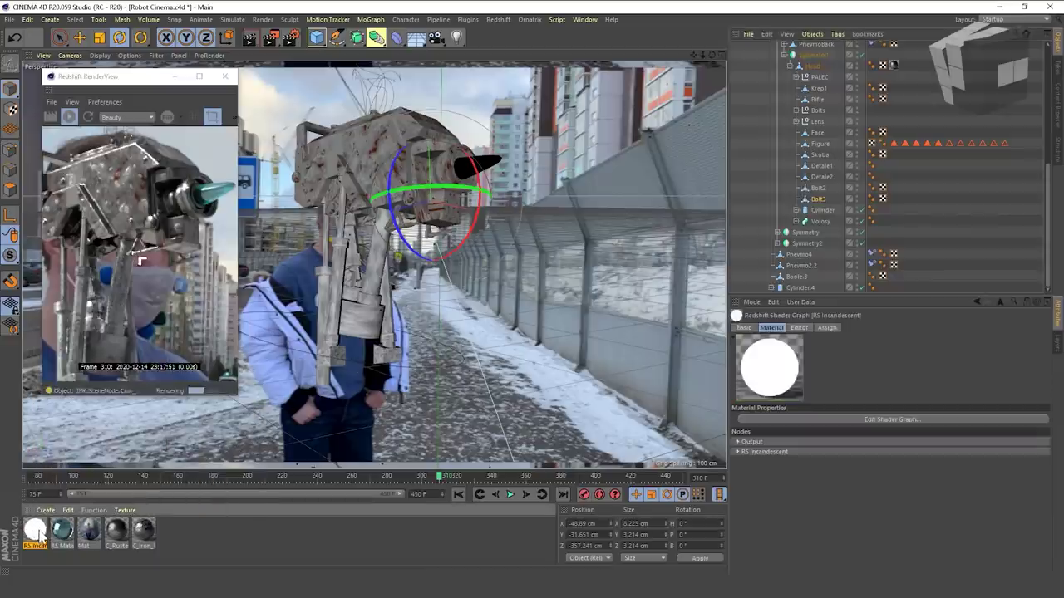
left_click_drag(783, 213, 816, 199)
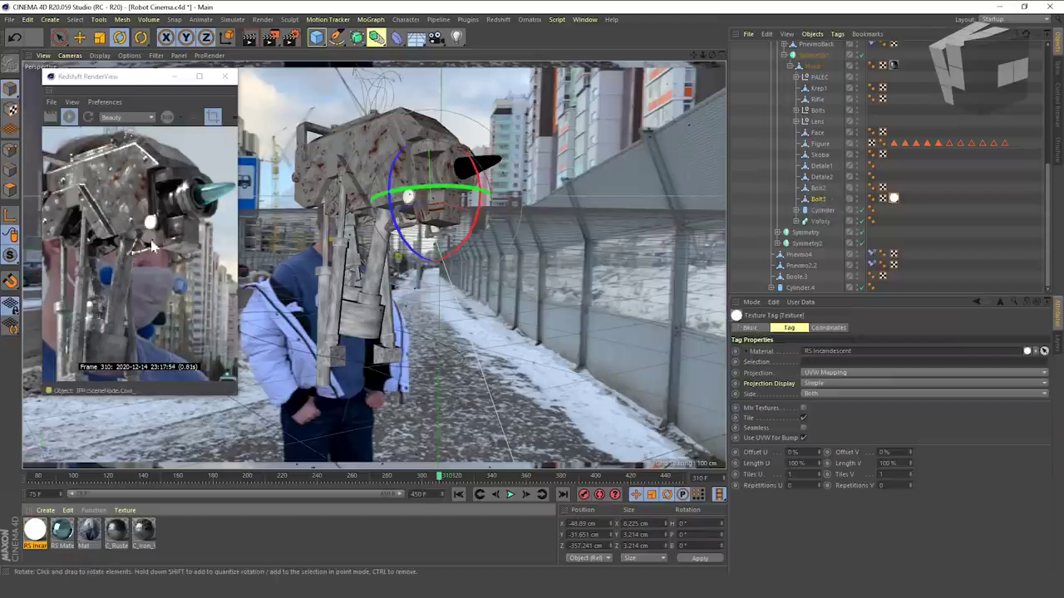
scroll(148, 234, "down", 3)
scroll(174, 260, "up", 2)
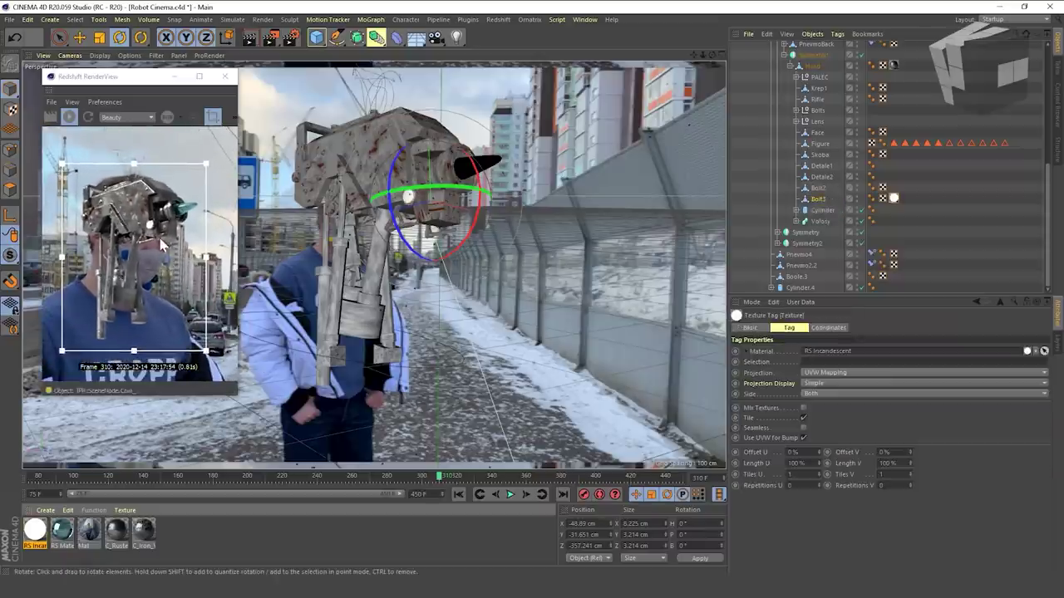
- Adjust the incandescent material's illumination color in its shader graph and turn on Bloom in the render view
double_click(893, 198)
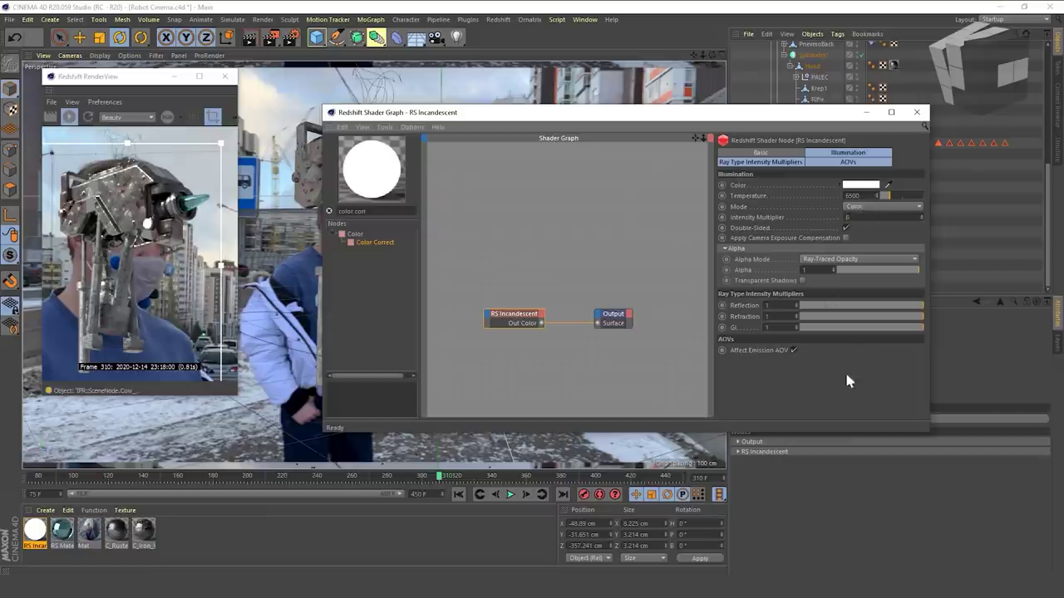
left_click(861, 184)
left_click(879, 187)
left_click_drag(818, 199, 849, 200)
left_click(836, 225)
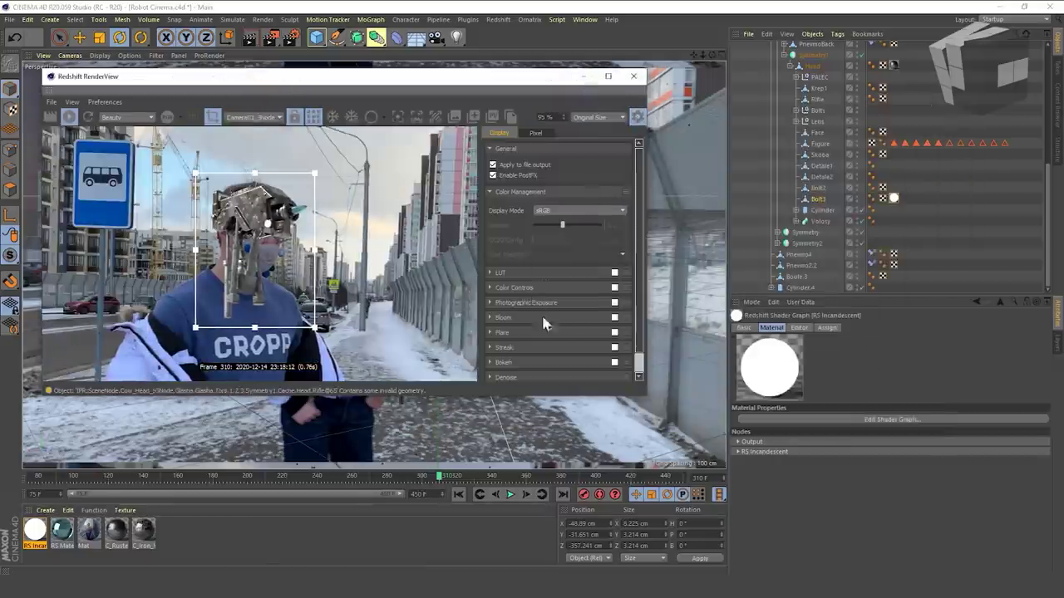
left_click(549, 317)
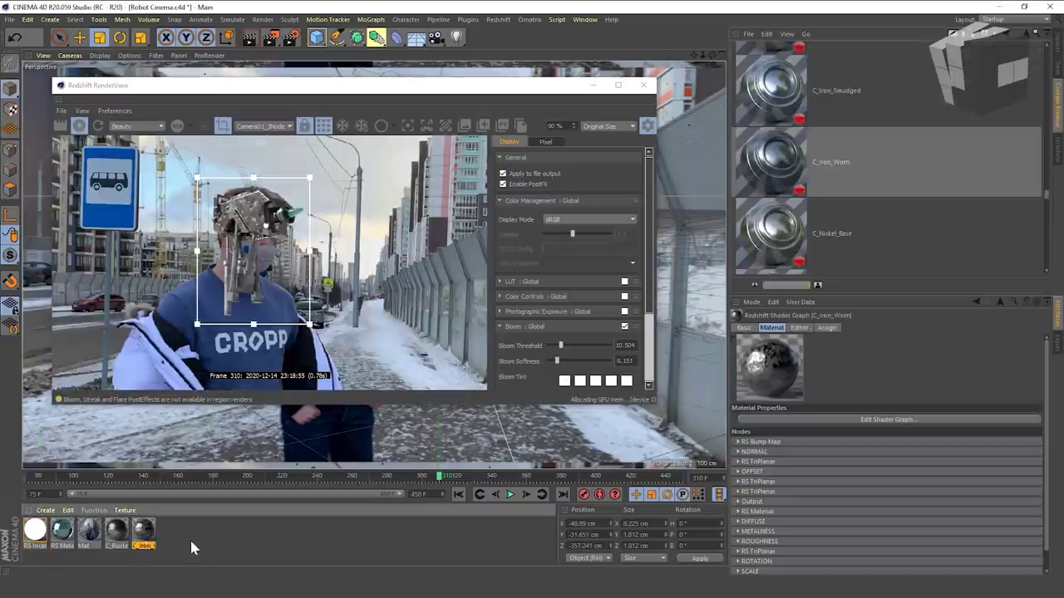
- Assign the copied C_Iron_Worn material to the pneumatic rods beneath the robot head, including PnevmoBack
left_click(1057, 42)
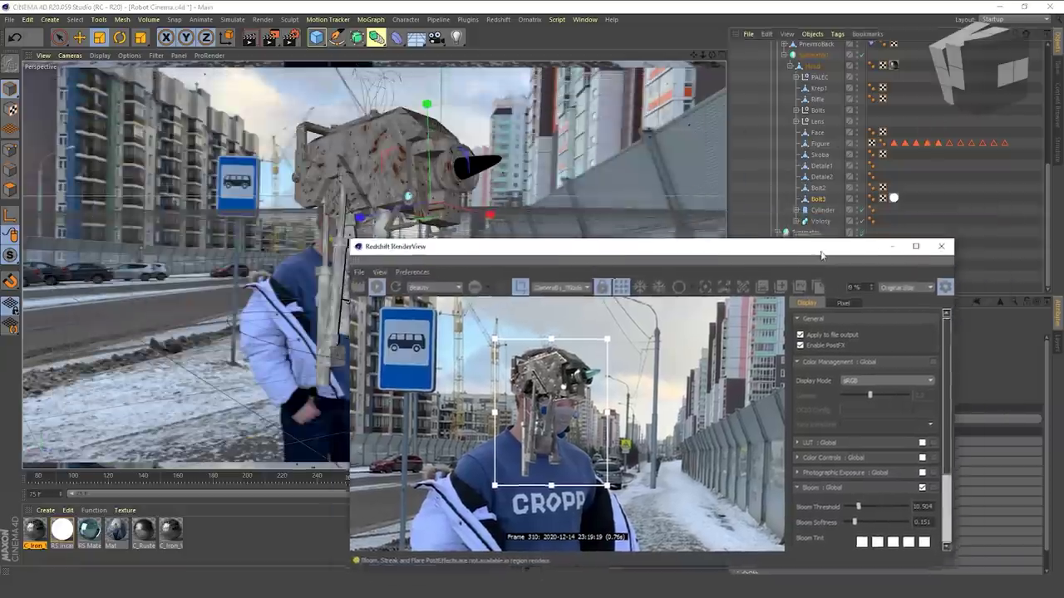
left_click_drag(821, 252, 790, 277)
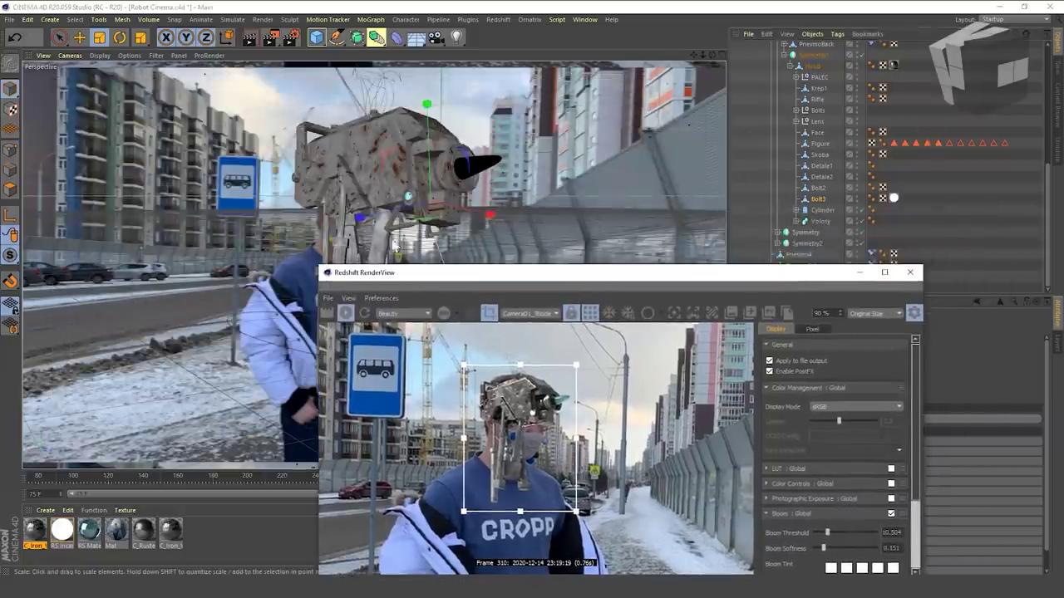
left_click(342, 223)
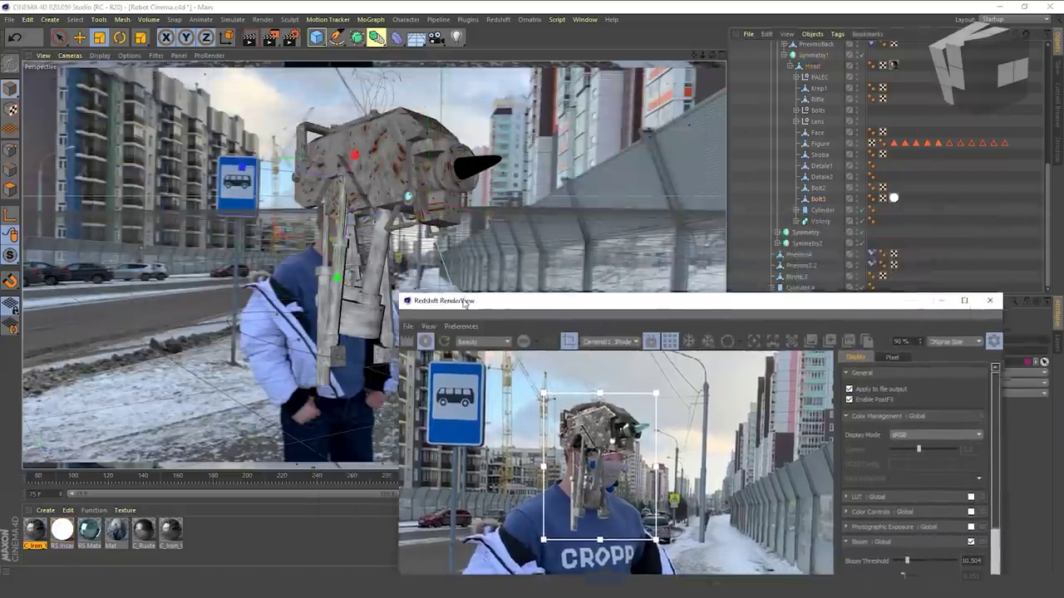
left_click_drag(459, 296, 452, 295)
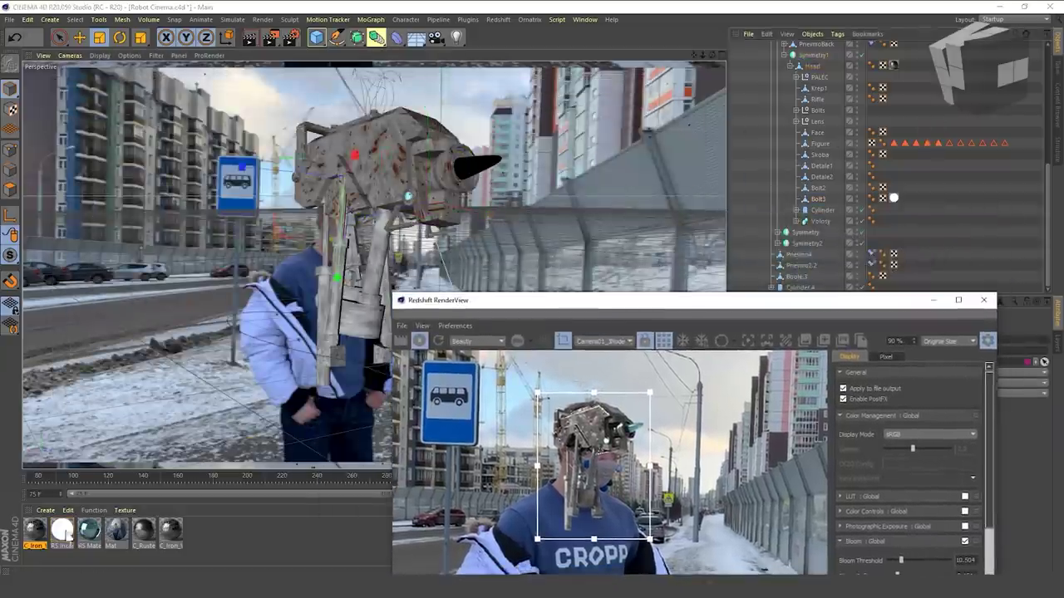
left_click(327, 240)
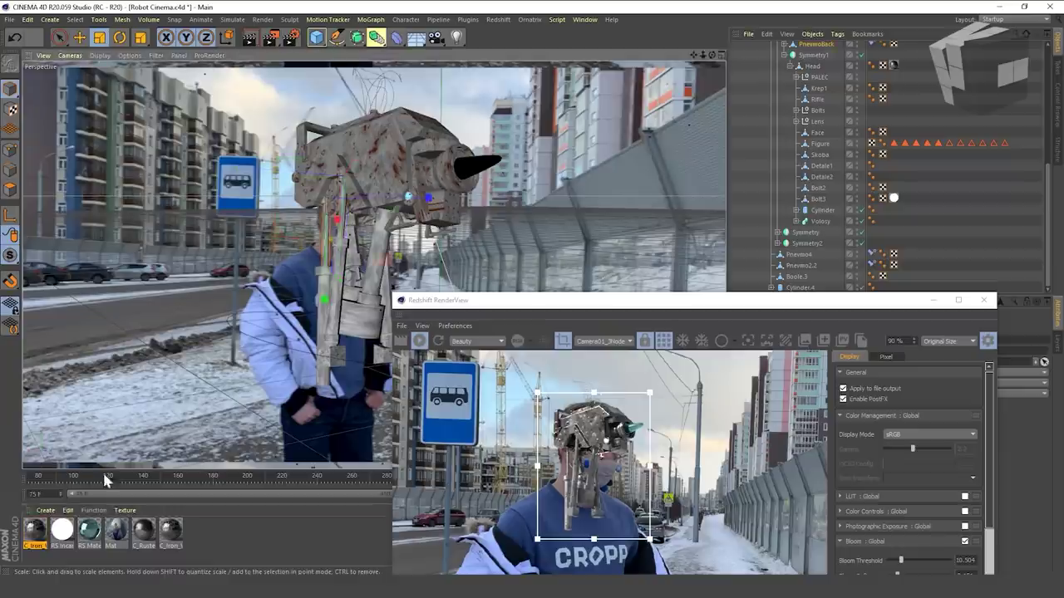
left_click_drag(326, 240, 197, 225, "alt")
left_click_drag(35, 531, 568, 257)
left_click_drag(568, 299, 294, 73)
- Insert a Color Correct node between the copied iron's diffuse TriPlanar and the RS Material's Diffuse Color, with gamma 0.564
double_click(35, 532)
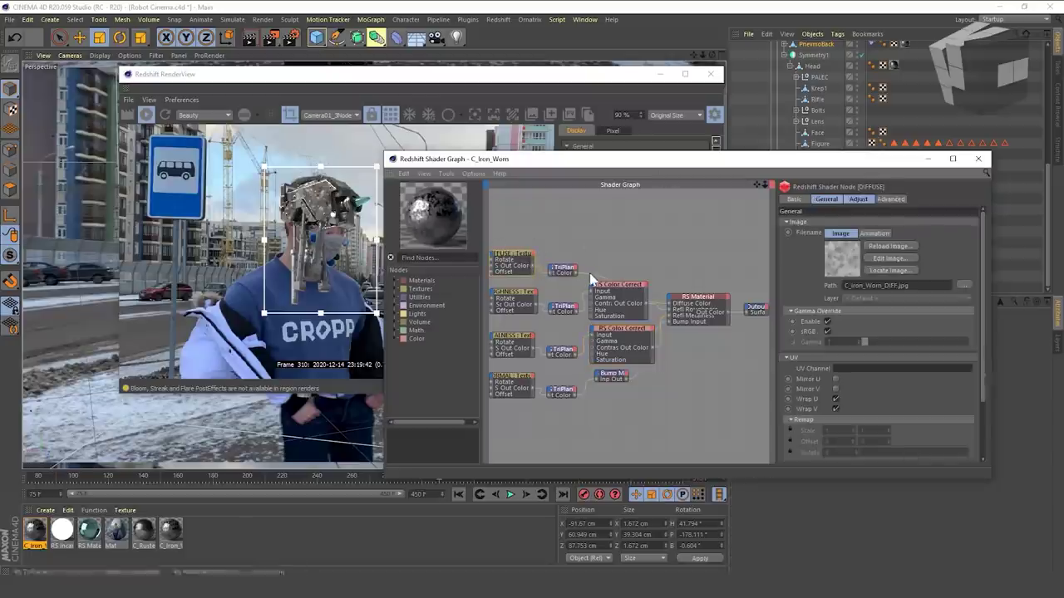
type("colo")
double_click(443, 396)
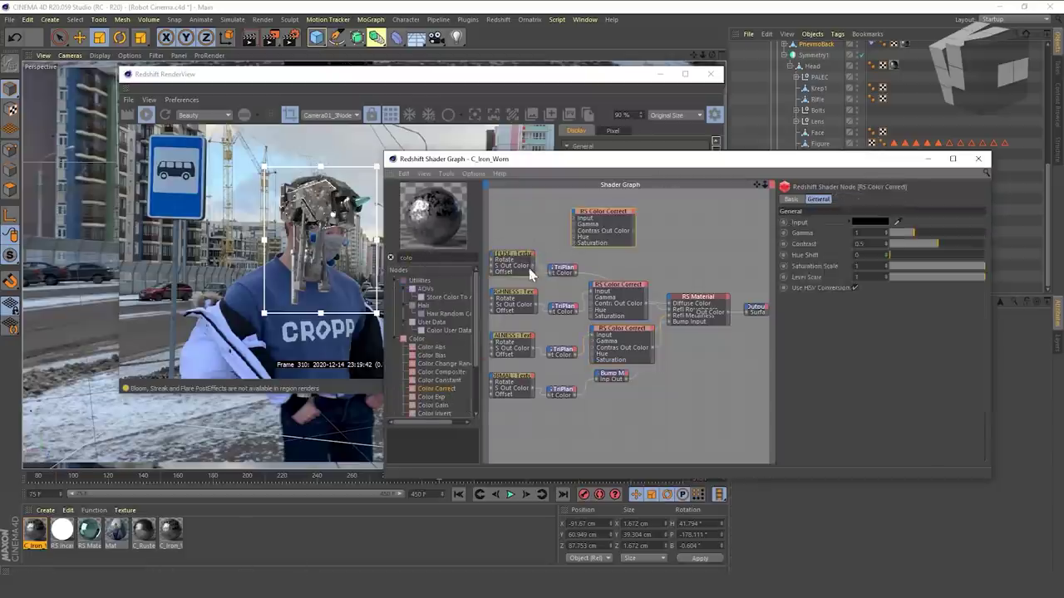
left_click_drag(572, 220, 574, 218)
left_click_drag(634, 231, 671, 304)
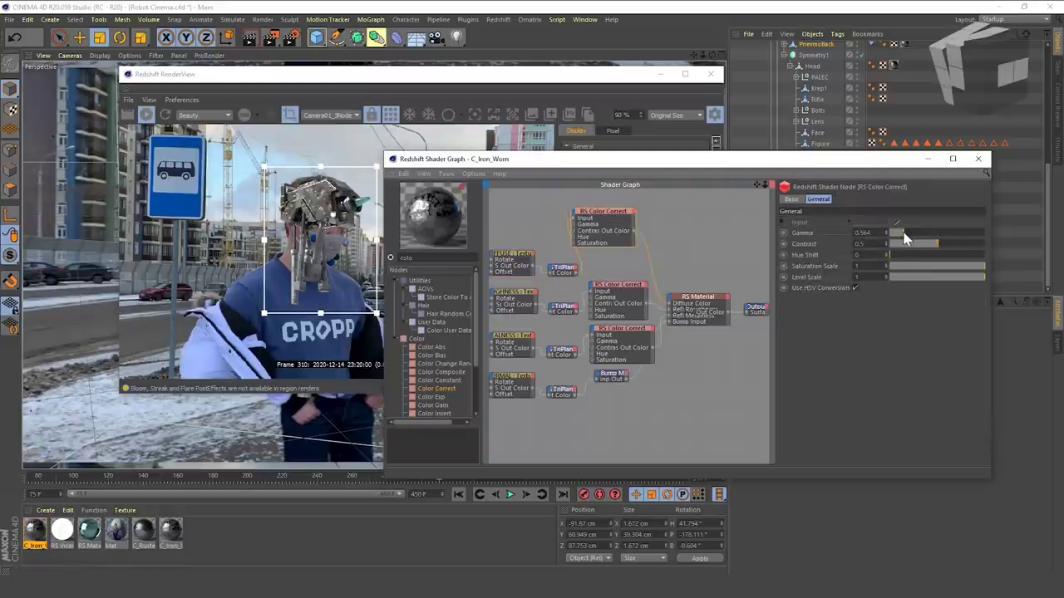
scroll(208, 256, "up", 3)
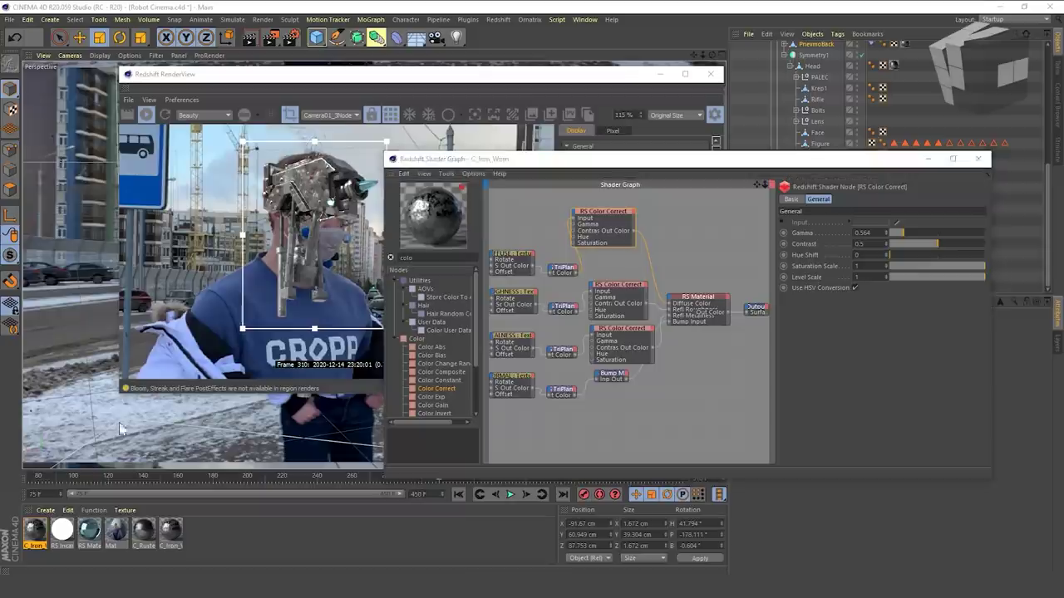
- Minimize the shader graph and render view and add a Tube primitive to the scene
left_click(930, 159)
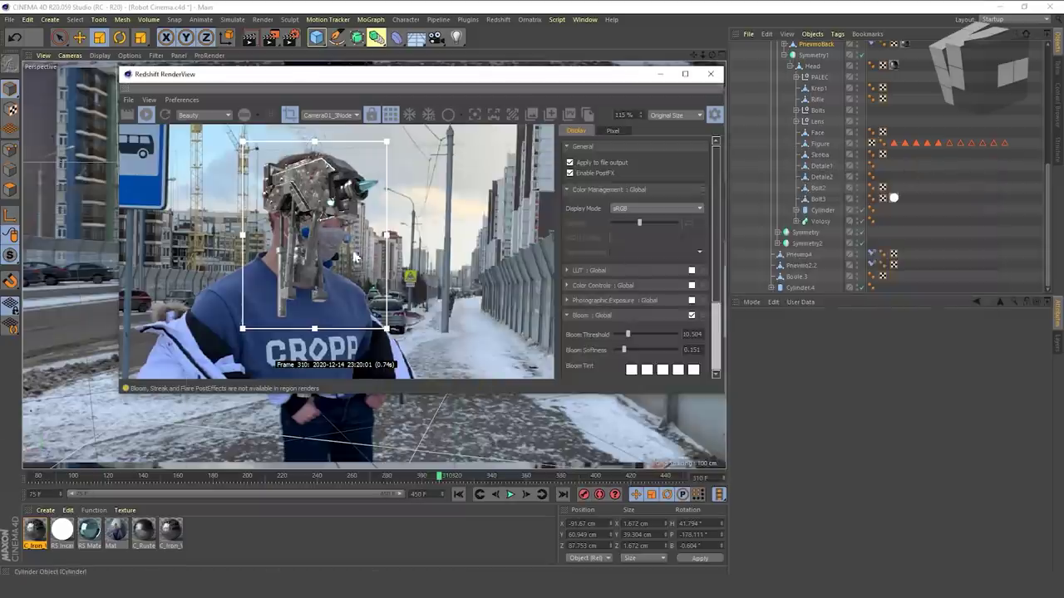
left_click(660, 73)
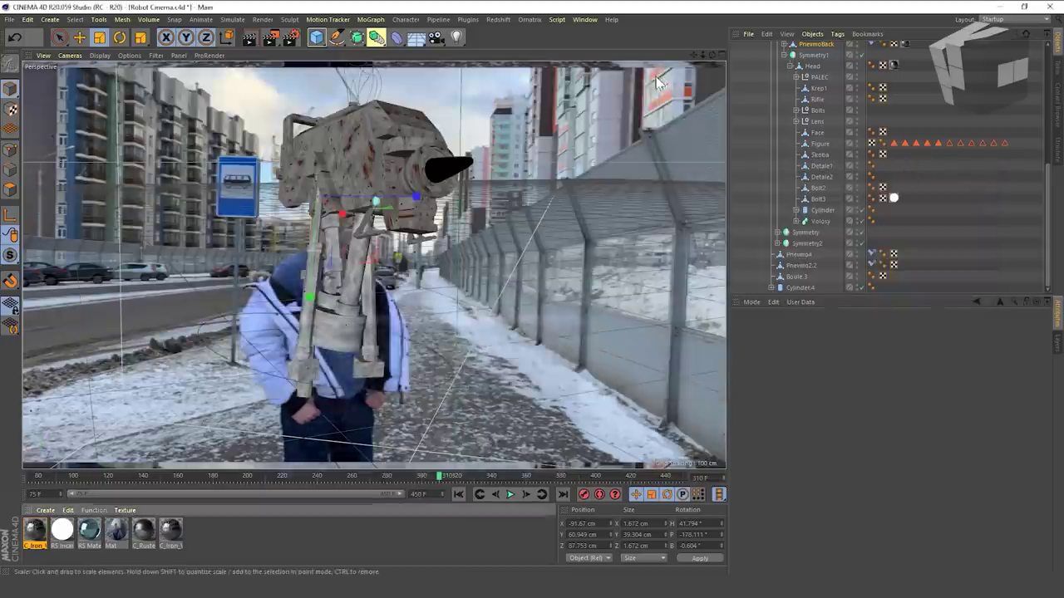
left_click(317, 37)
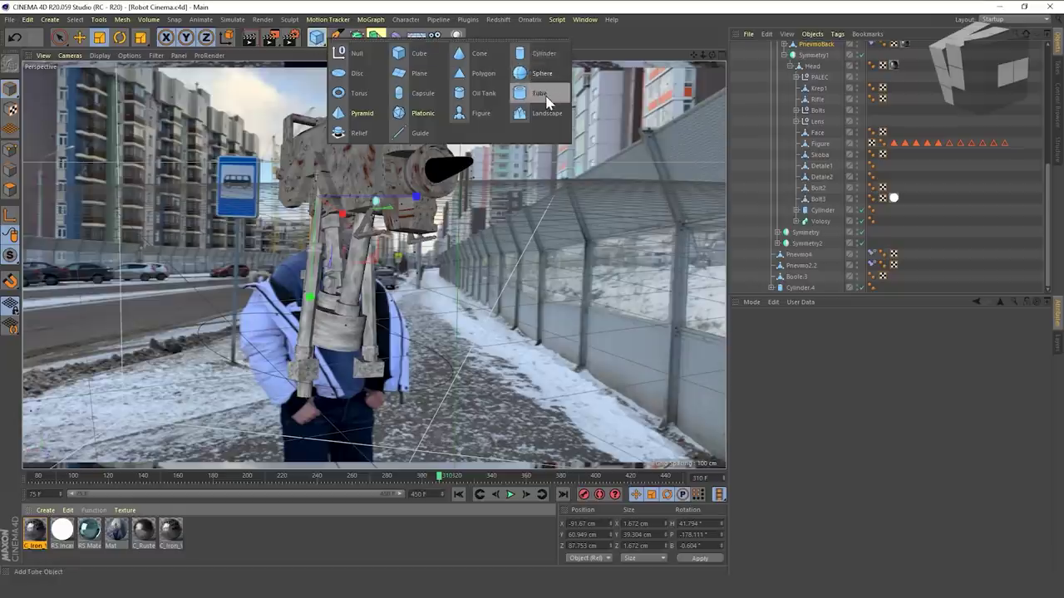
left_click(539, 93)
scroll(403, 261, "down", 3)
scroll(403, 261, "down", 3)
left_click_drag(416, 321, 381, 351, "alt")
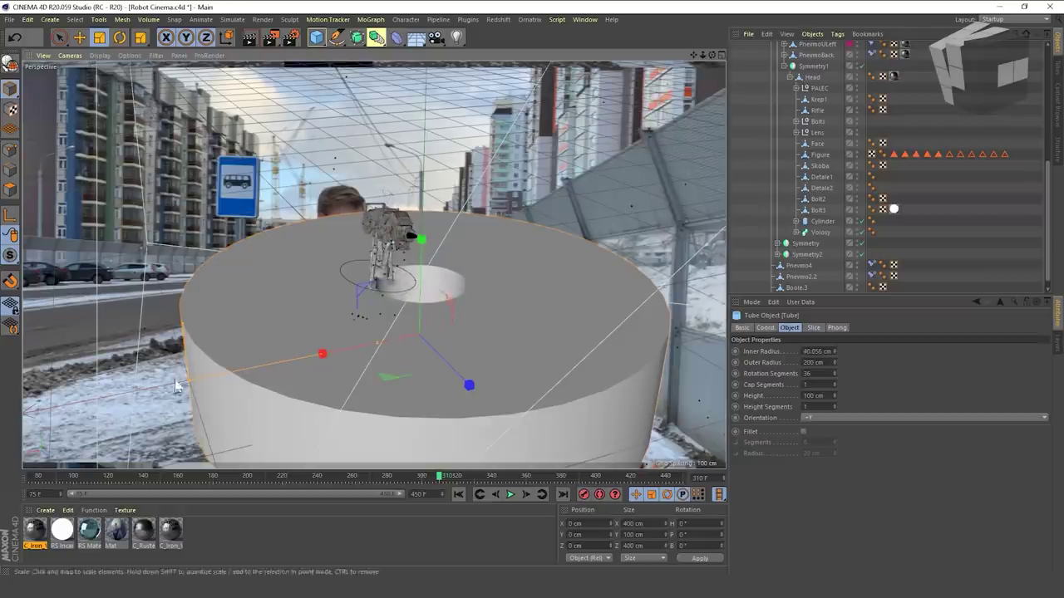
- Shrink the tube to about 95 cm across and 39 cm high and move it around the robot's legs
left_click_drag(187, 380, 378, 354)
key("e")
left_click_drag(449, 292, 377, 276)
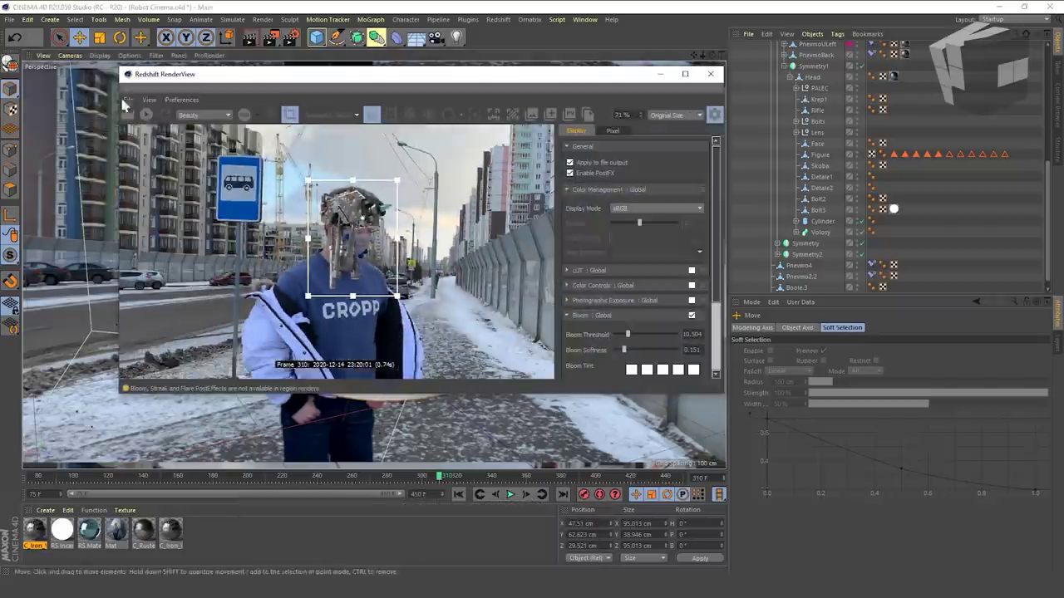
- Set the render view's camera to Camera01_3Node and nest the Tube under the Glasha object in Cow_Head_95Node
left_click(333, 114)
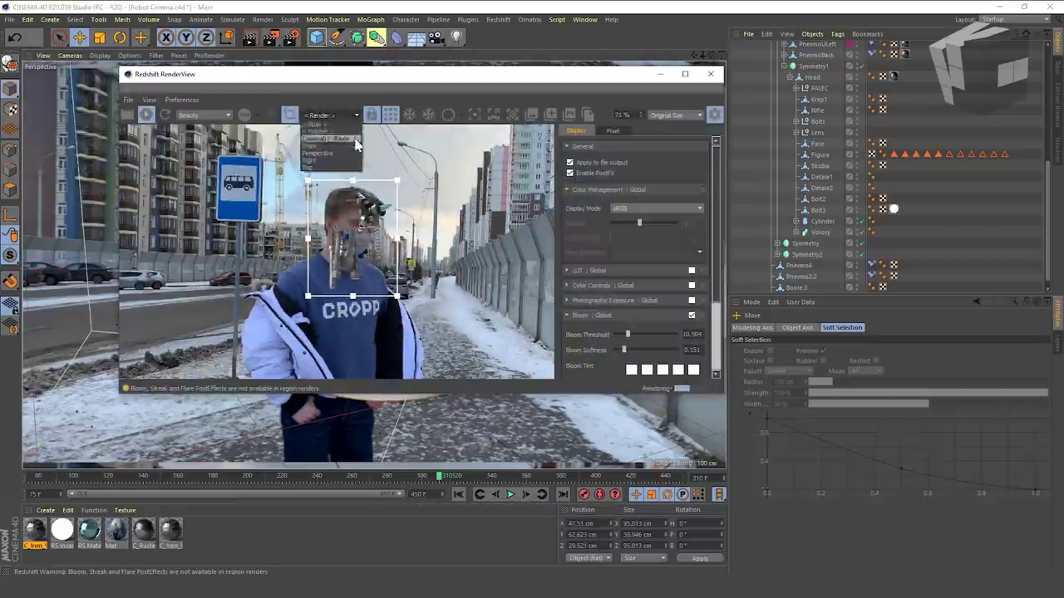
left_click(356, 146)
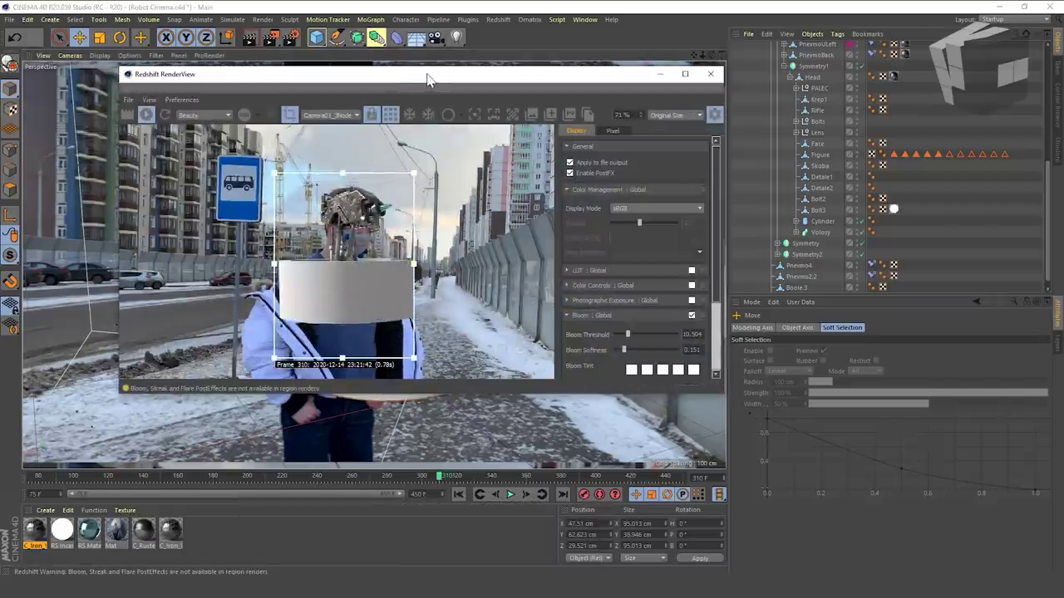
scroll(790, 81, "up", 10)
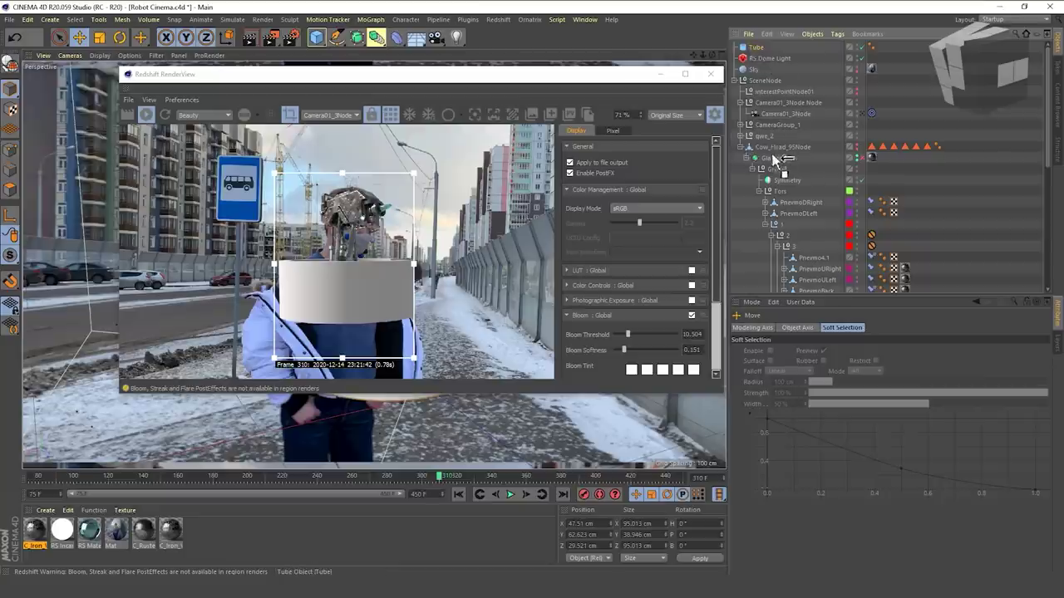
left_click_drag(774, 158, 775, 157)
- Scrub the timeline to frame 240 to check how the tube follows the head in the render preview
left_click_drag(404, 78, 721, 172)
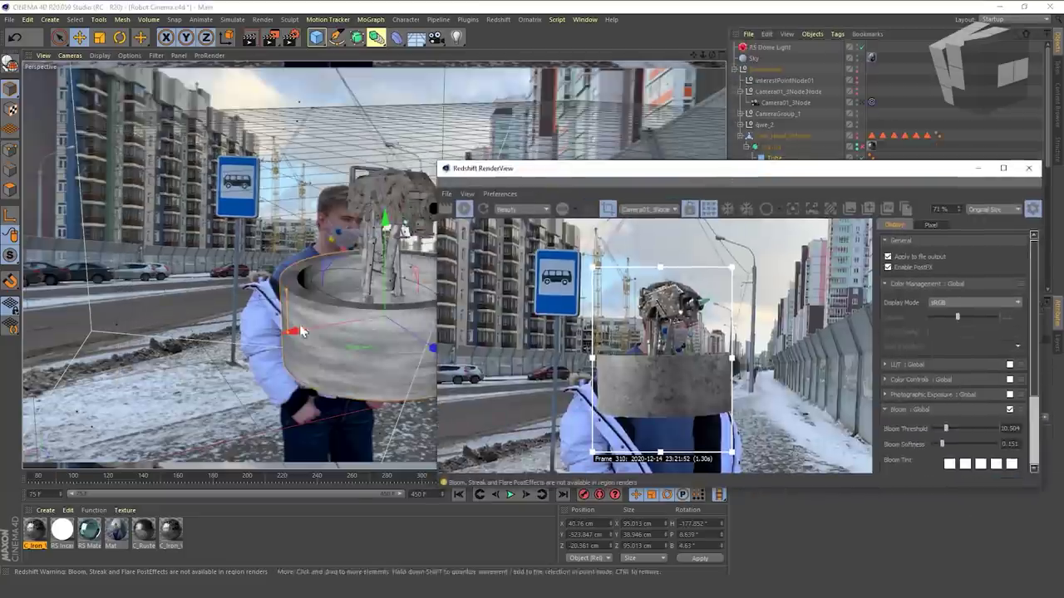
mouse_move(330, 476)
left_mouse_down()
mouse_move(275, 474)
mouse_move(318, 475)
left_mouse_up()
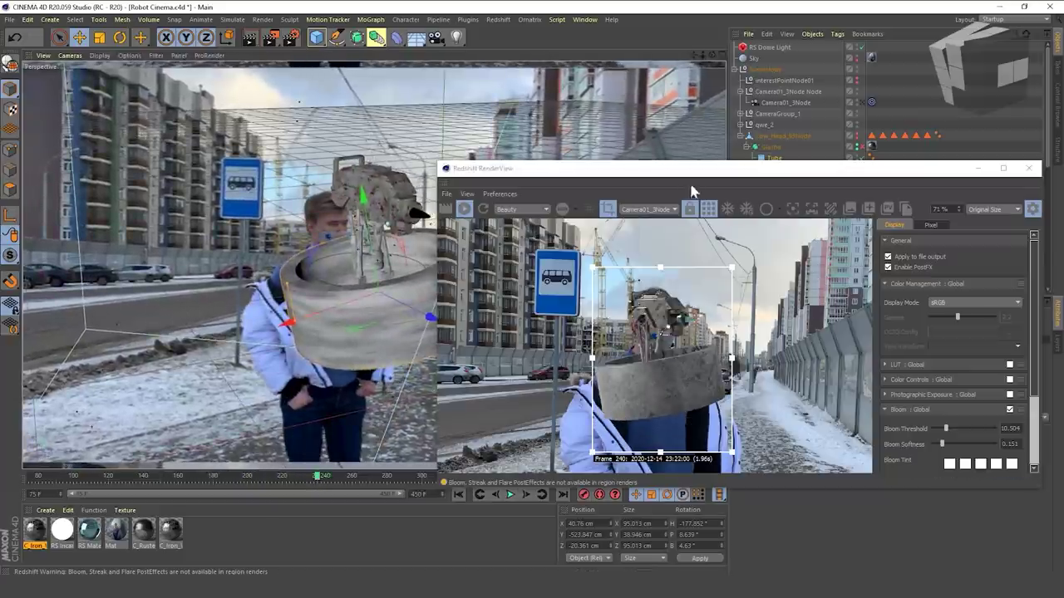
left_click_drag(705, 172, 346, 117)
- Add a Redshift Object tag to the Tube and enable its Visibility override
right_click(778, 162)
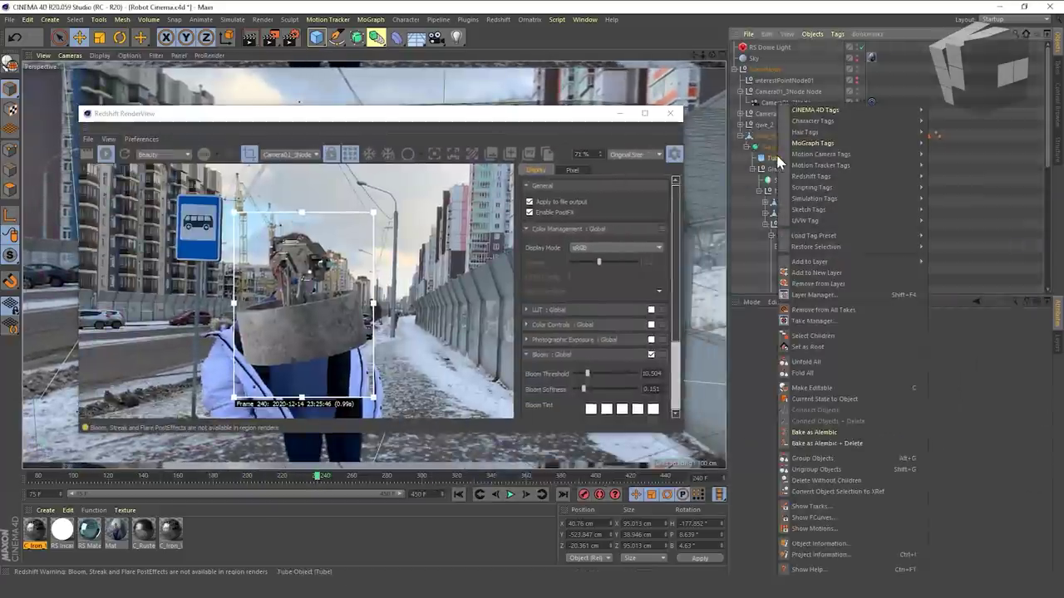
mouse_move(796, 178)
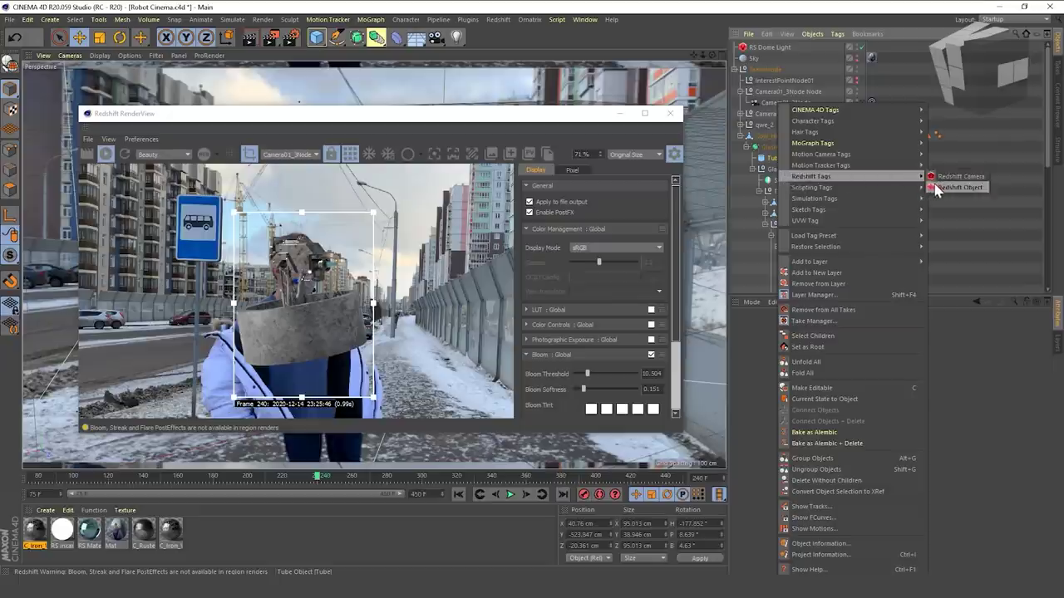
left_click(960, 187)
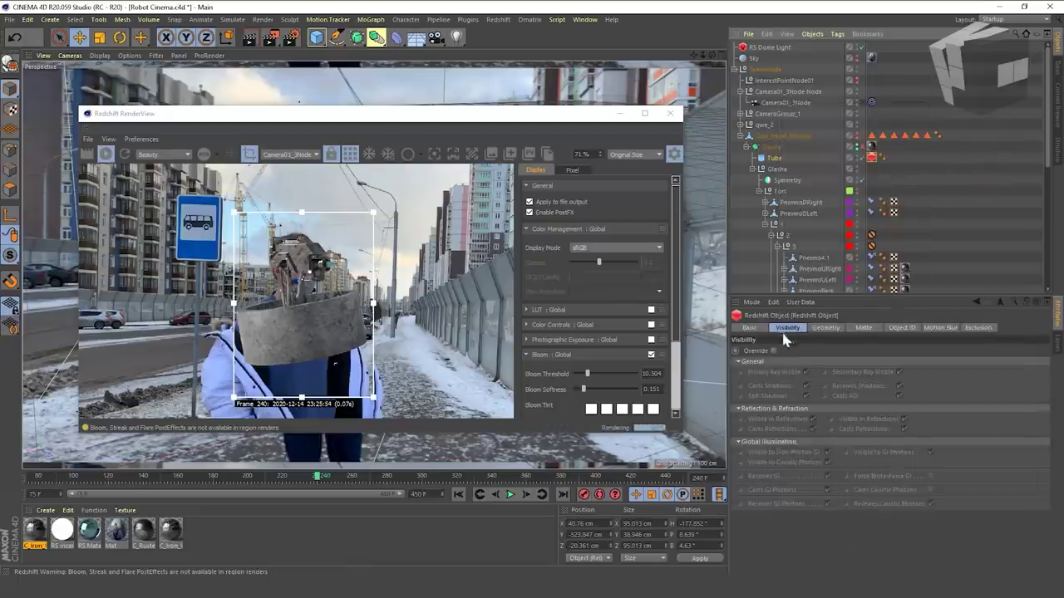
left_click(773, 351)
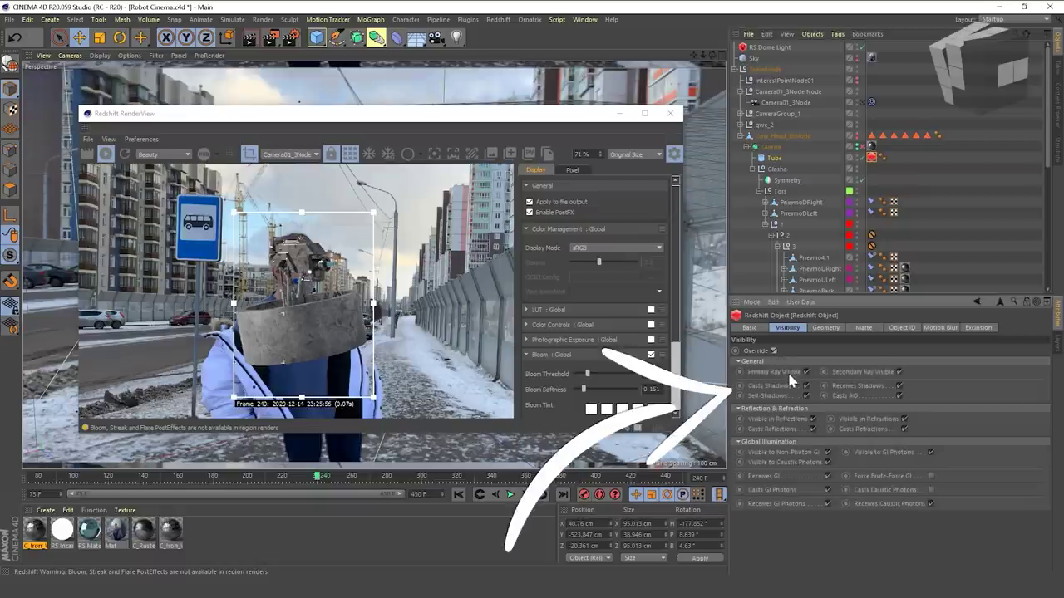
- Disable Primary Ray Visible on the Tube's Redshift Object tag and shift the render view's region onto the robot head and torso
left_click(806, 371)
scroll(311, 314, "up", 2)
left_click_drag(393, 113, 730, 150)
mouse_move(367, 222)
left_mouse_down()
mouse_move(340, 43)
mouse_move(370, 202)
left_mouse_up()
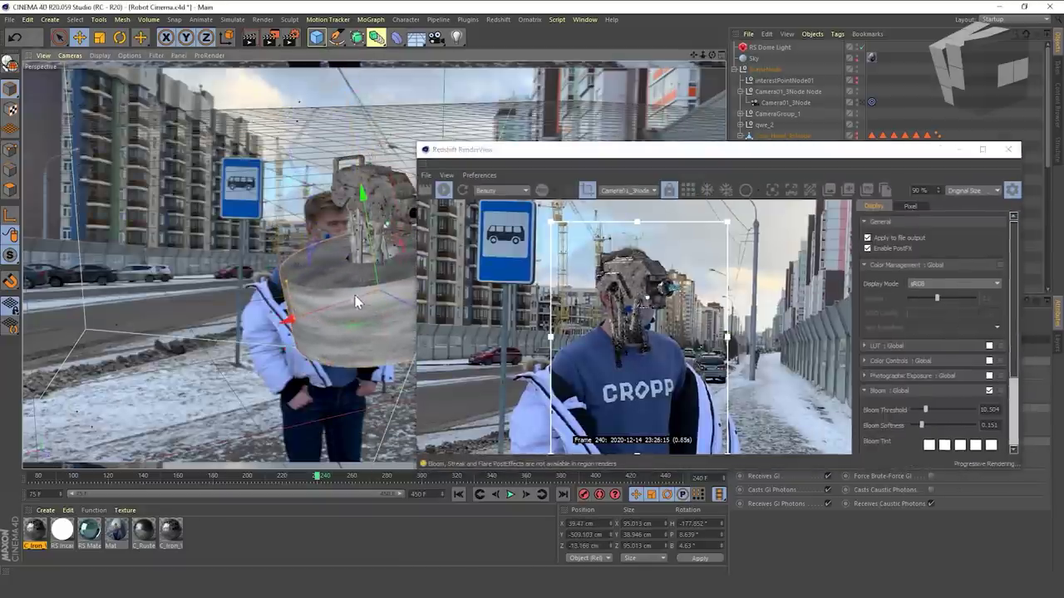
- Tilt the Tube to a pitch of about -6.5° and shift it around the robot's legs, checking the legs in the render view
left_click(120, 37)
left_click_drag(395, 249, 329, 292)
key("e")
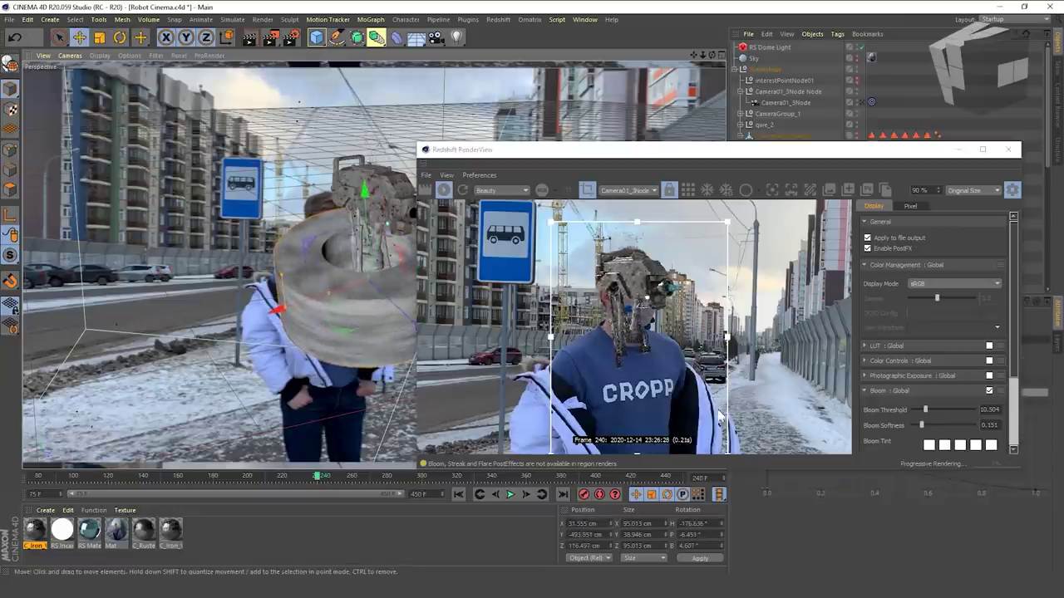
scroll(525, 379, "up", 3)
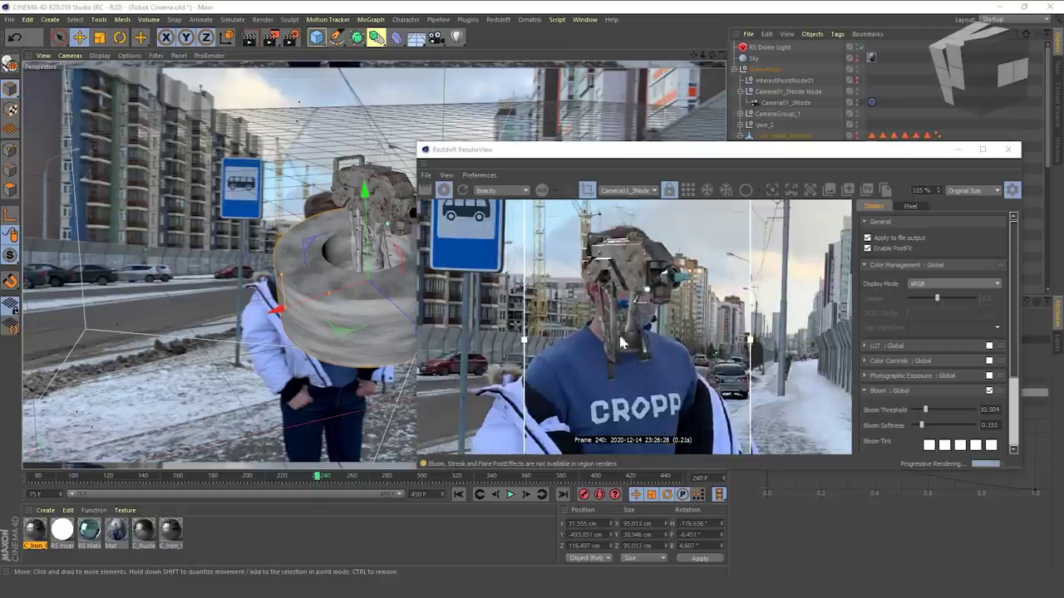
- Copy the RS Bump Blender and Round Corners nodes from the C_Rusted_Metal_04 shader graph
double_click(36, 532)
left_click_drag(565, 158, 231, 100)
left_click(485, 272)
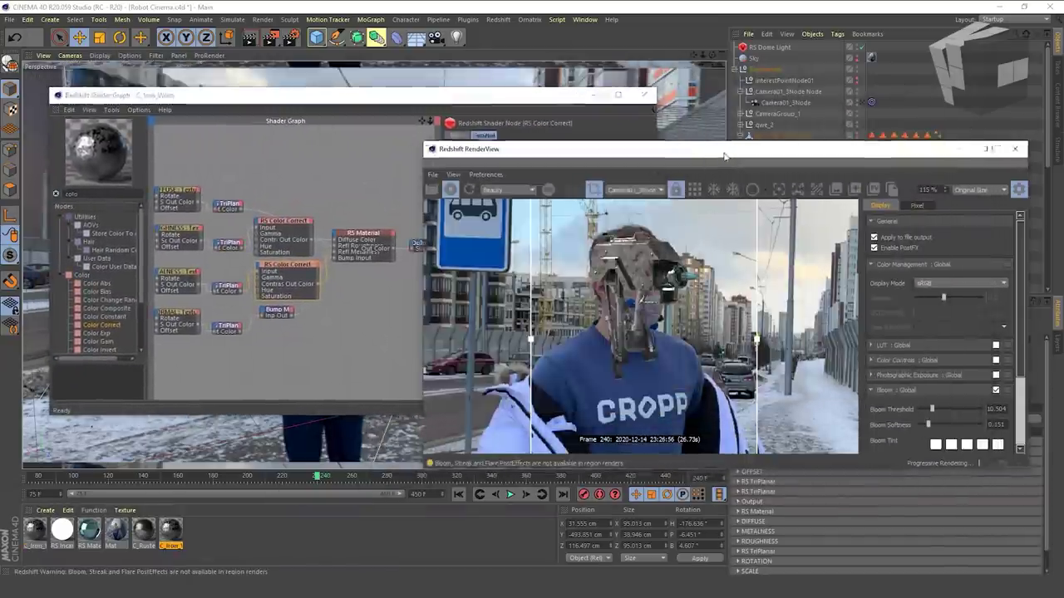
left_click_drag(432, 285, 677, 285)
left_click(144, 532)
left_click(366, 266)
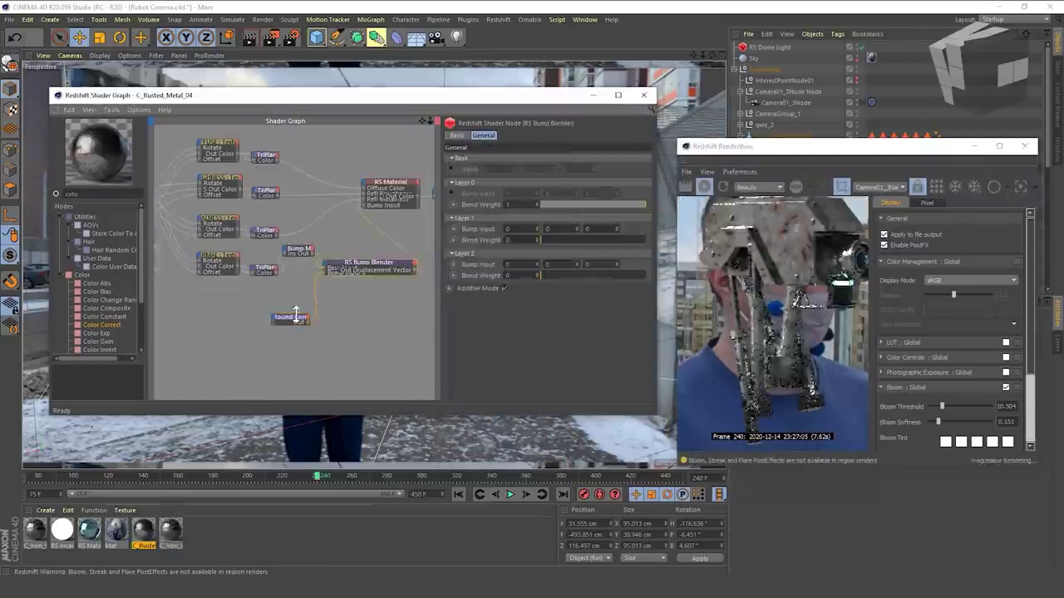
left_click(292, 318, "shift")
key("ctrl+c")
- Paste the RS Bump Blender and Round Corners nodes into the last C_Iron_Worn material's graph and wire the bump map through the blender
left_click(172, 530)
key("ctrl+v")
left_click_drag(343, 269, 368, 324)
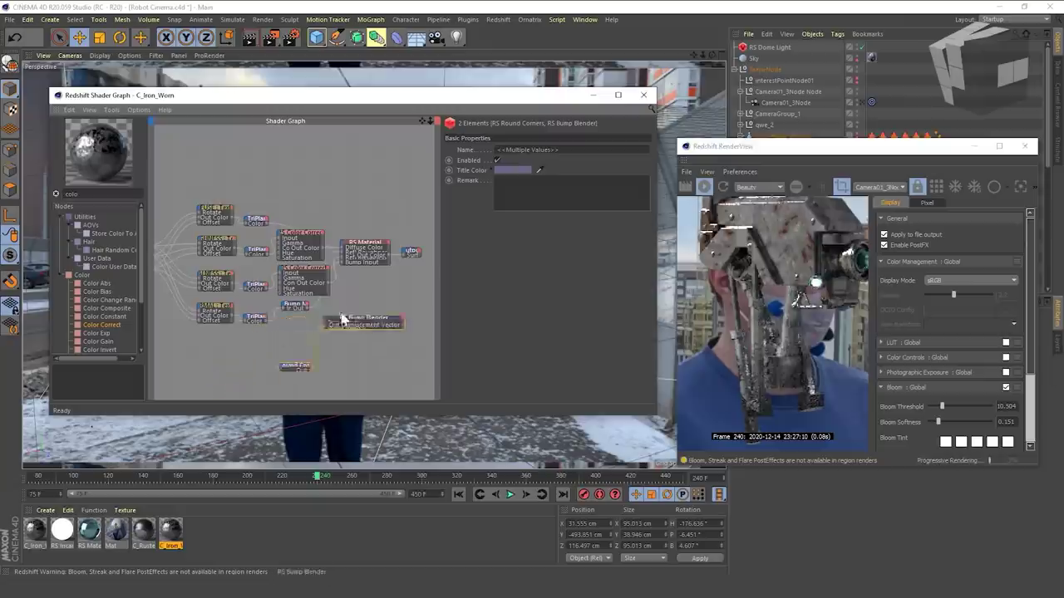
scroll(308, 295, "up", 2)
left_click_drag(308, 308, 327, 326)
left_click_drag(420, 330, 290, 352)
- Paste the same bump nodes into the first C_Iron_Worn material's graph and place them below its bump map
left_click(35, 534)
key("ctrl+v")
left_click_drag(290, 316, 234, 345)
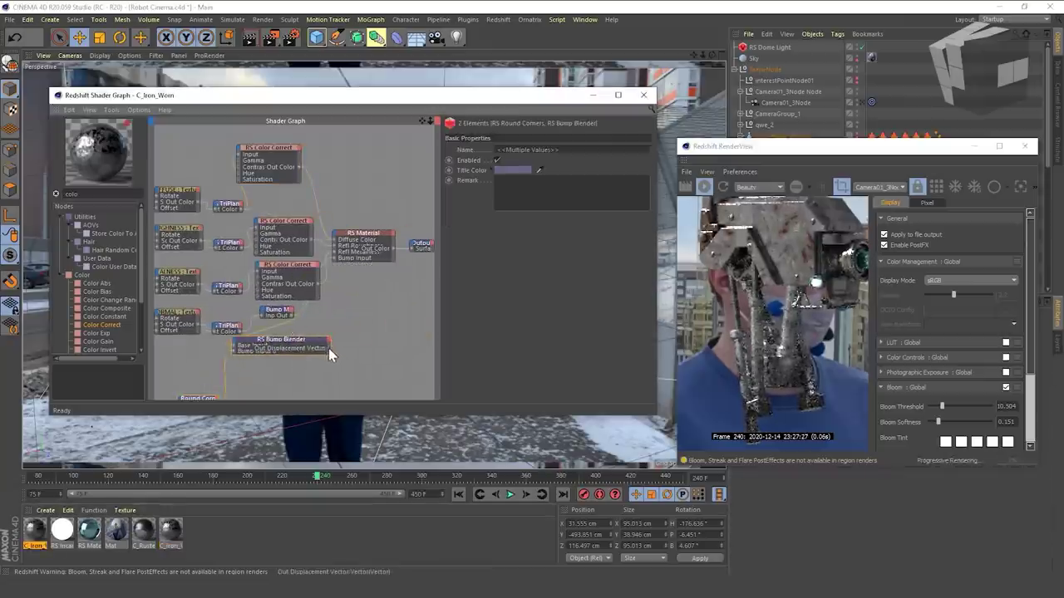
- Adjust the exposure of the RS Dome Light's winter_river_8k.hdr dome map
left_click(786, 49)
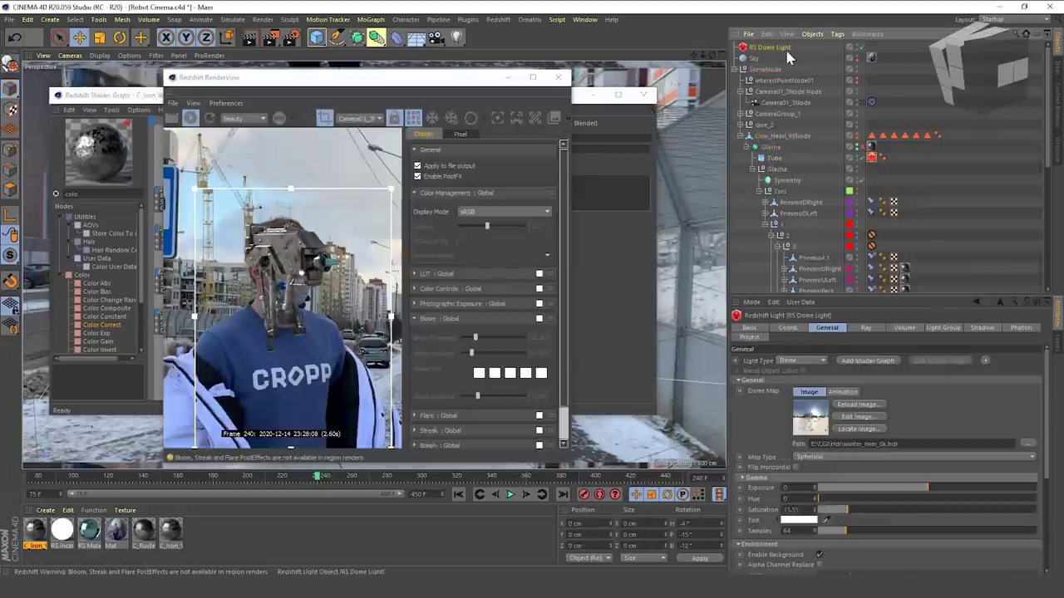
scroll(757, 442, "down", 2)
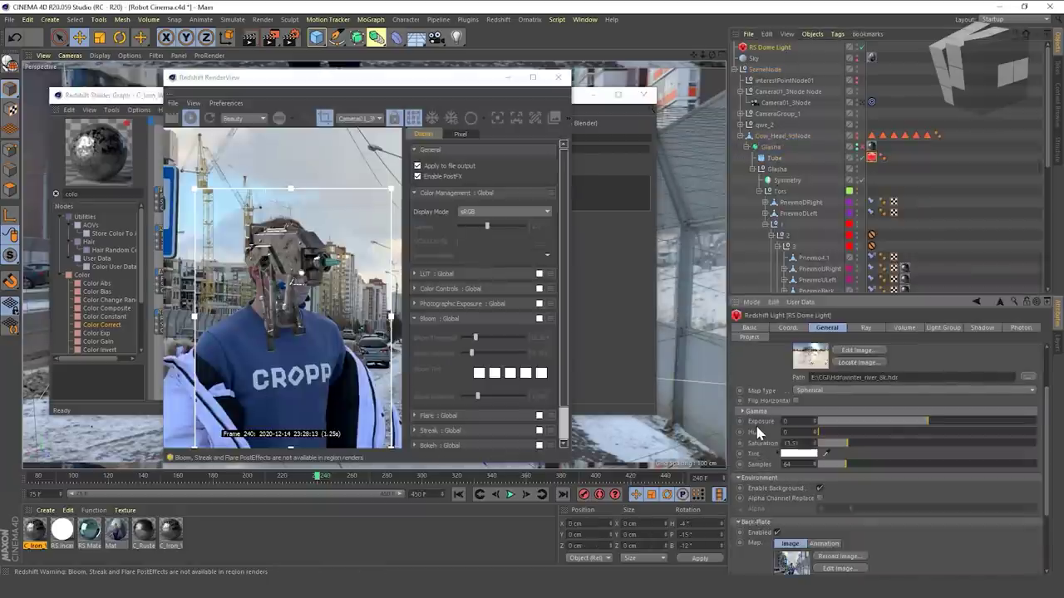
left_click_drag(948, 421, 934, 421)
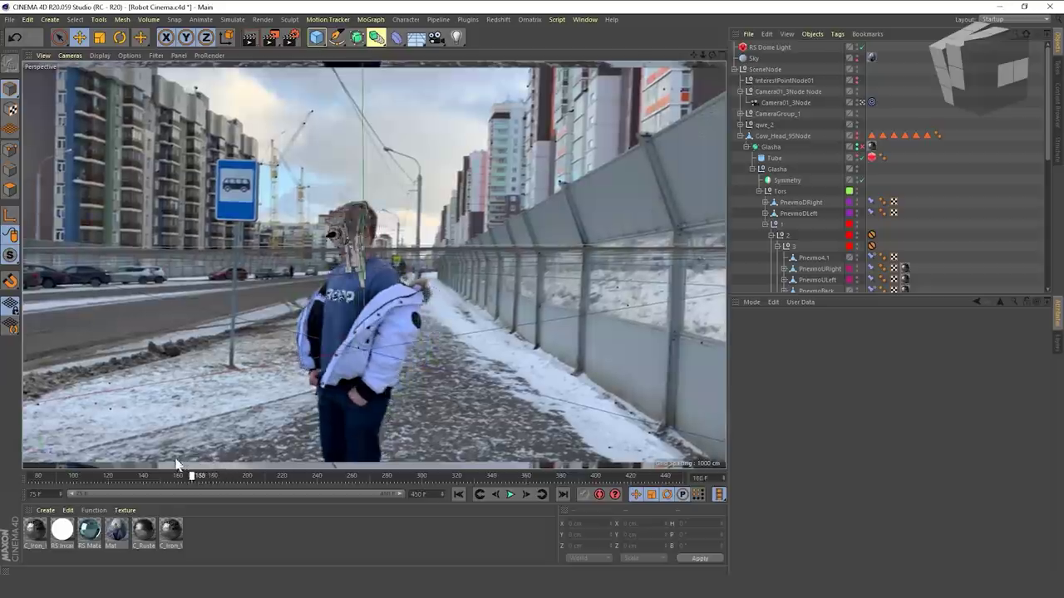
- Select the robot's circular null controller and rotate it at frame 138 to follow the man's head
left_click_drag(177, 466, 157, 475)
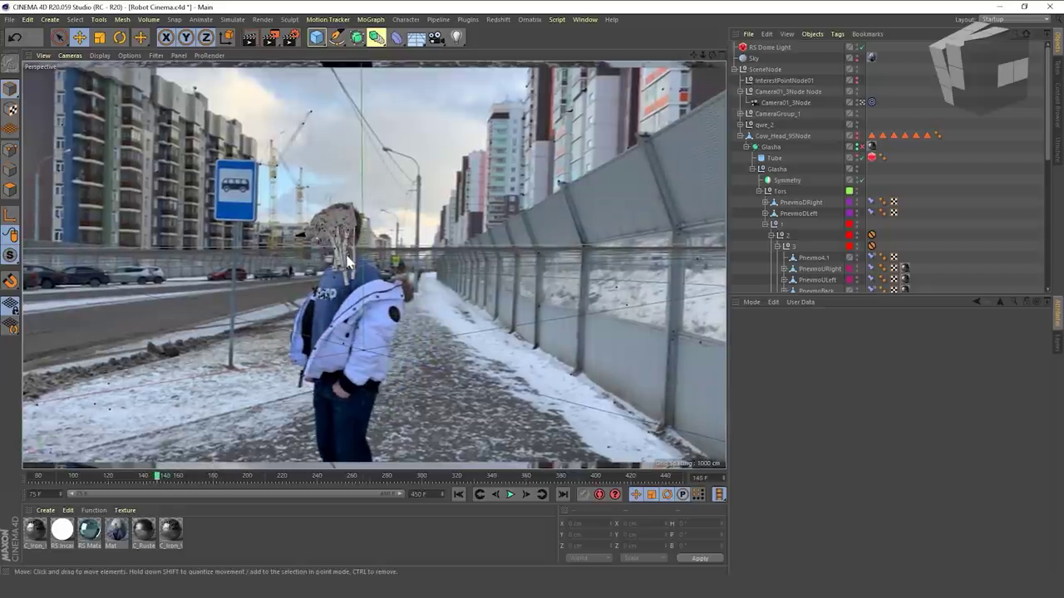
left_click(379, 266)
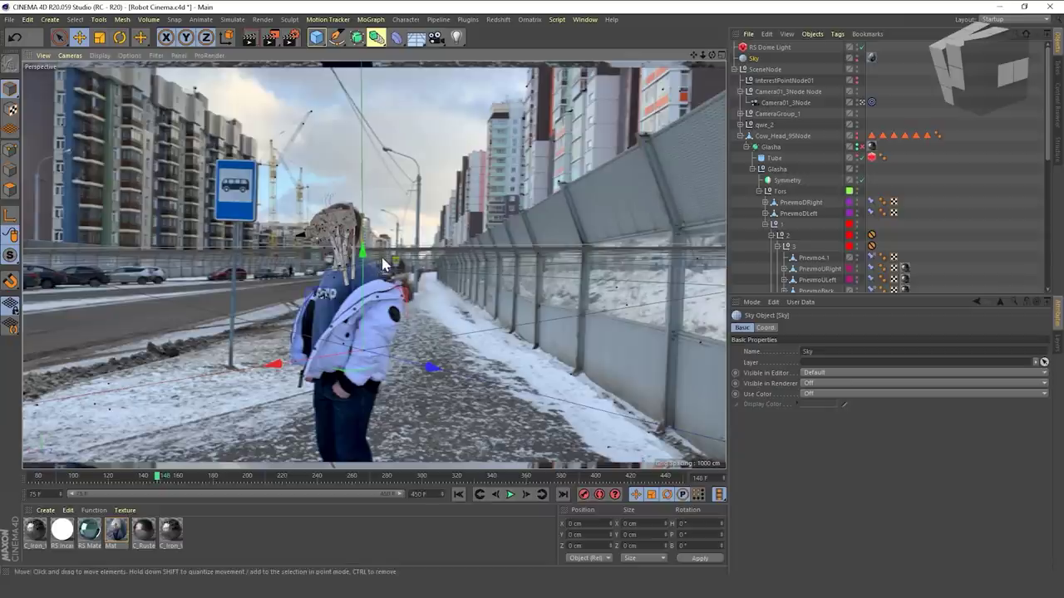
left_click(379, 265)
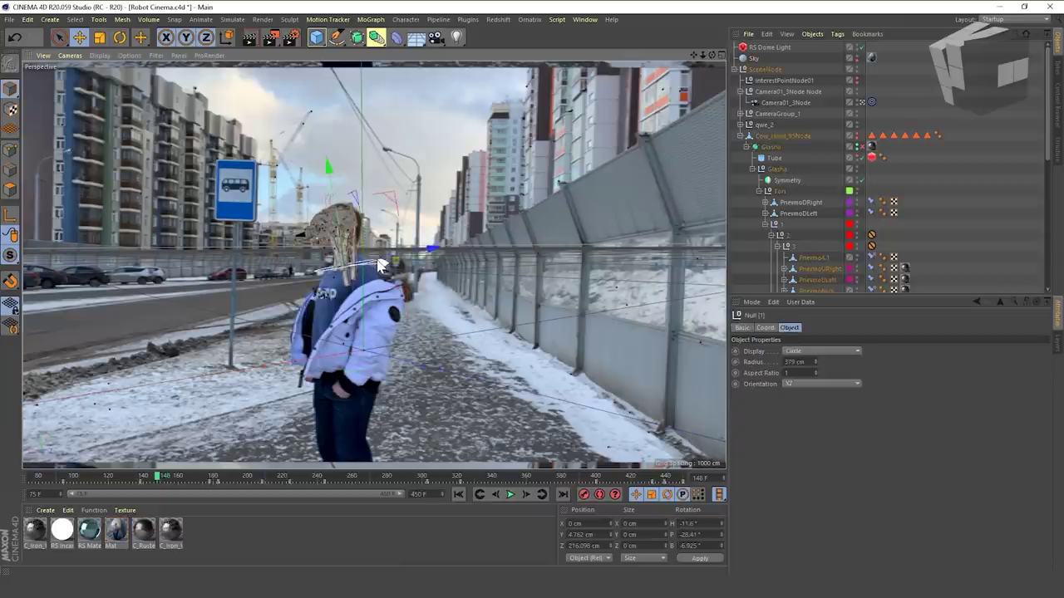
left_click_drag(167, 481, 140, 480)
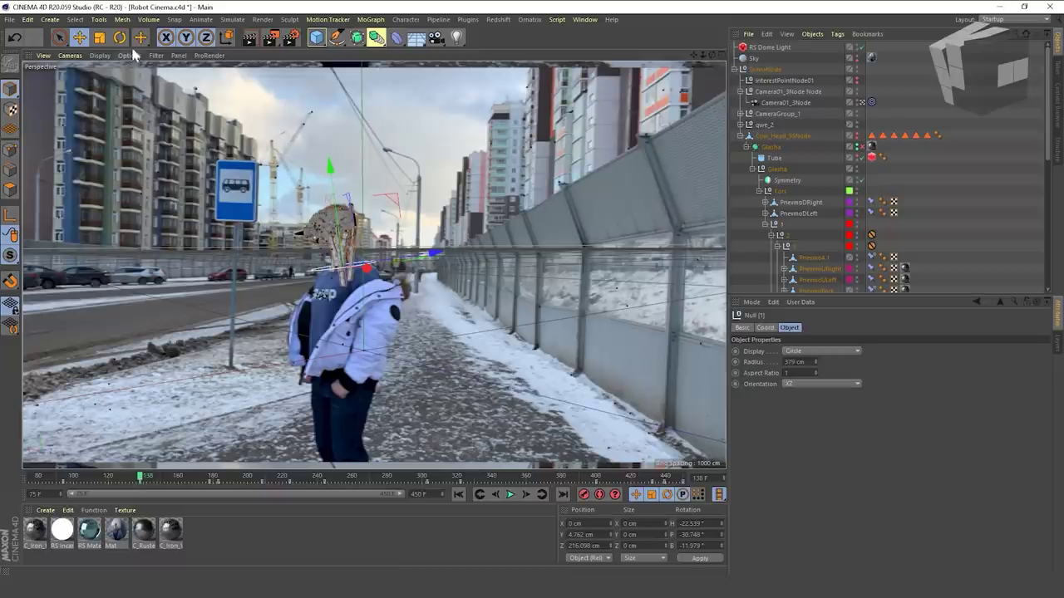
key("r")
left_click_drag(374, 220, 386, 219)
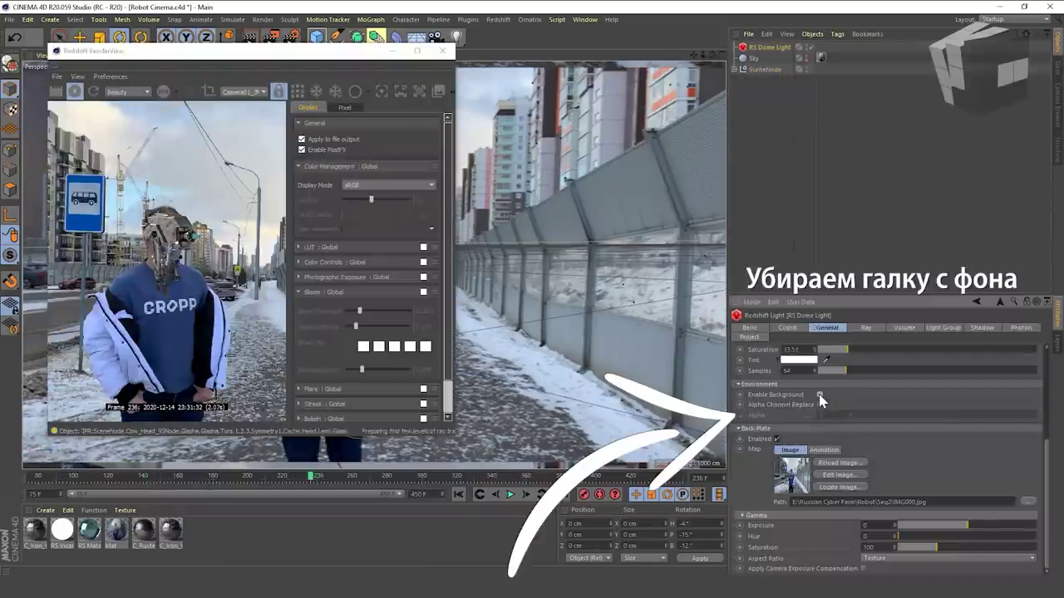
- Disable the RS Dome Light's environment background and reposition the render view window
left_click(820, 395)
left_click_drag(283, 59, 283, 94)
- Set the render output's frame range to All Frames
left_click(288, 38)
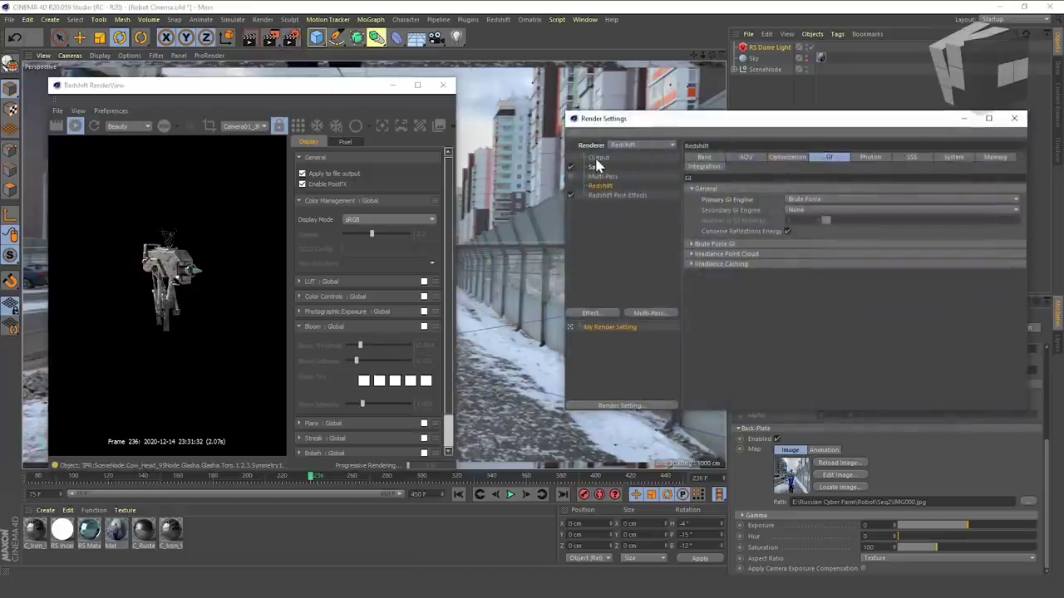
left_click(596, 158)
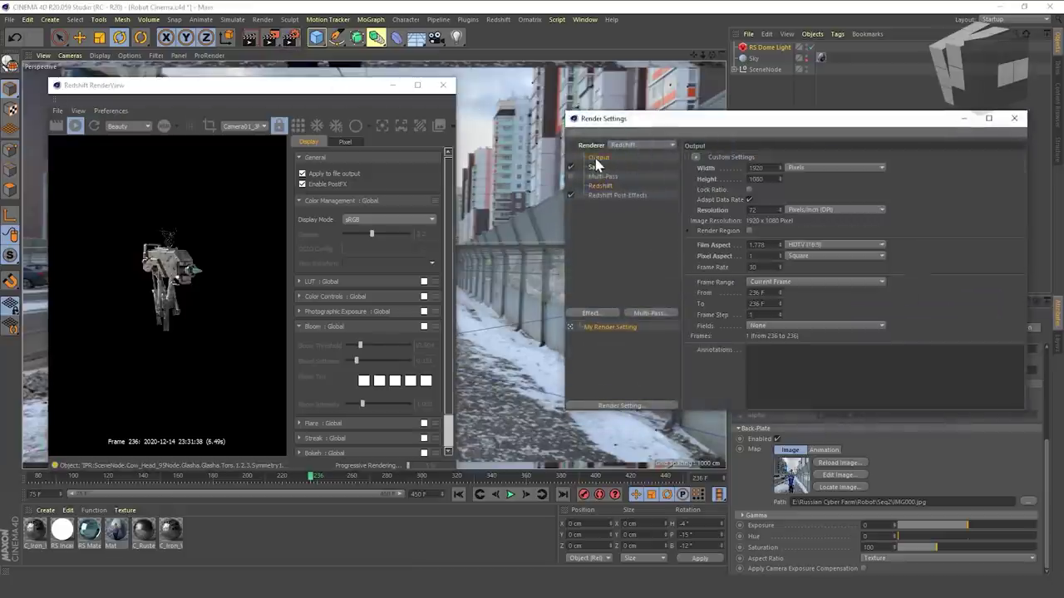
left_click(772, 283)
left_click(774, 309)
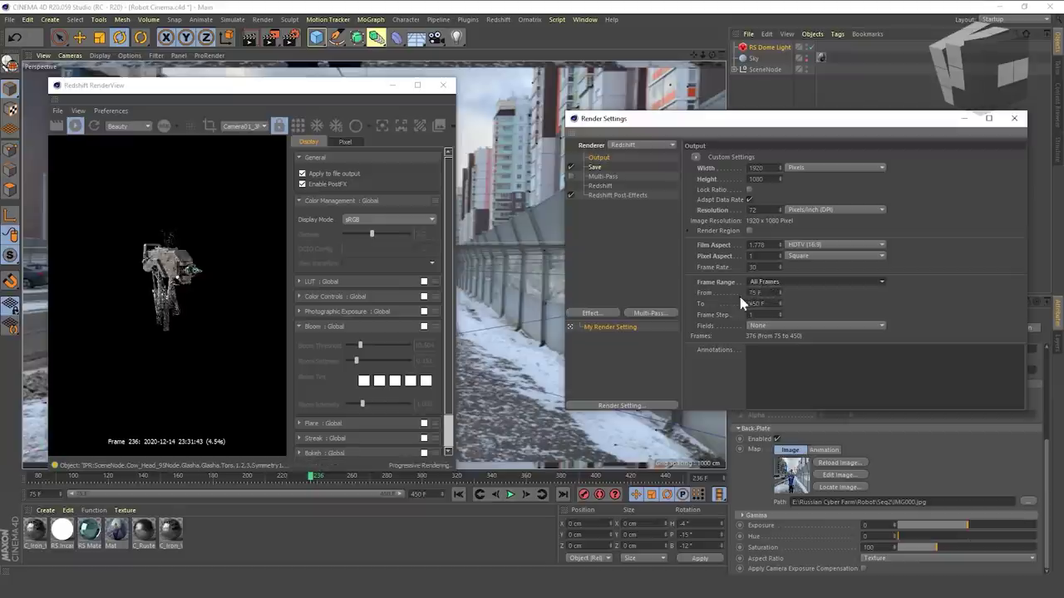
- Set the regular image's save path to a file named Glasha in a new Render folder inside Russian Cyber Farm
left_click(595, 167)
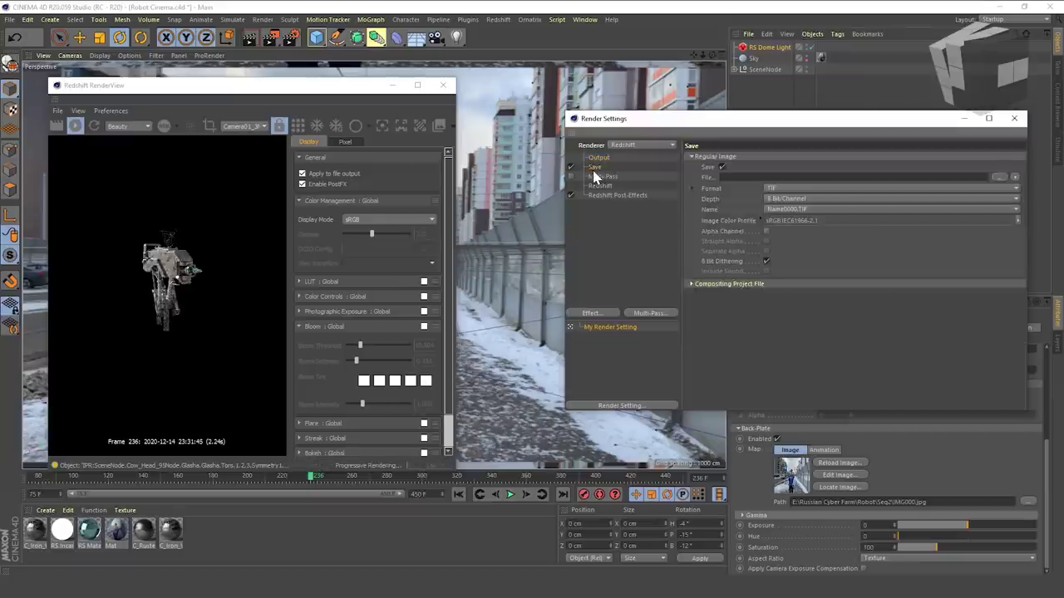
left_click(1005, 179)
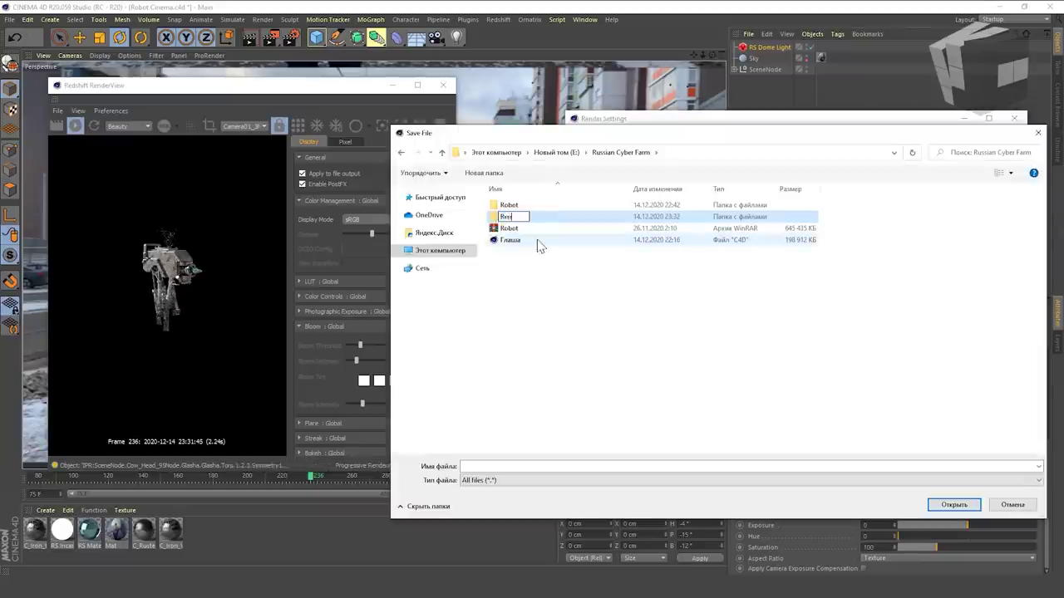
double_click(523, 208)
left_click(541, 465)
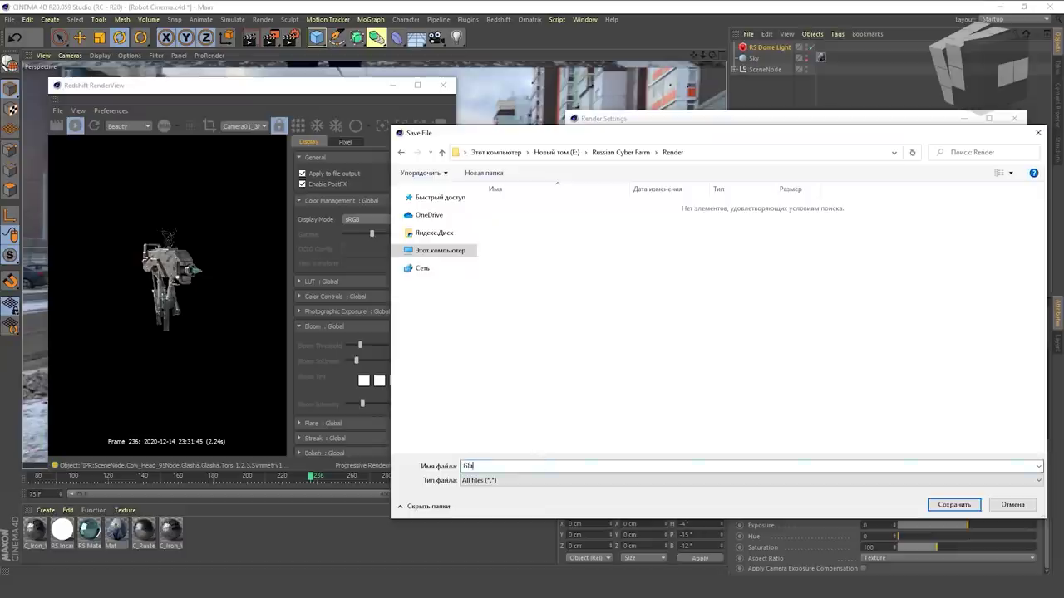
left_click(947, 507)
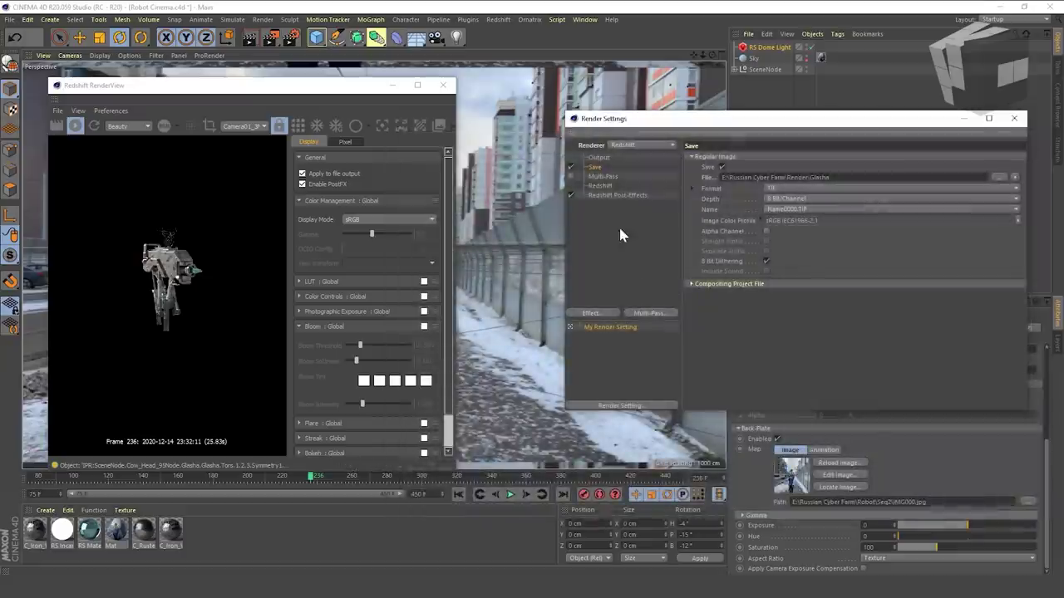
- Set the regular image format to OpenEXR and enable Alpha Channel and Separate Alpha
left_click(787, 189)
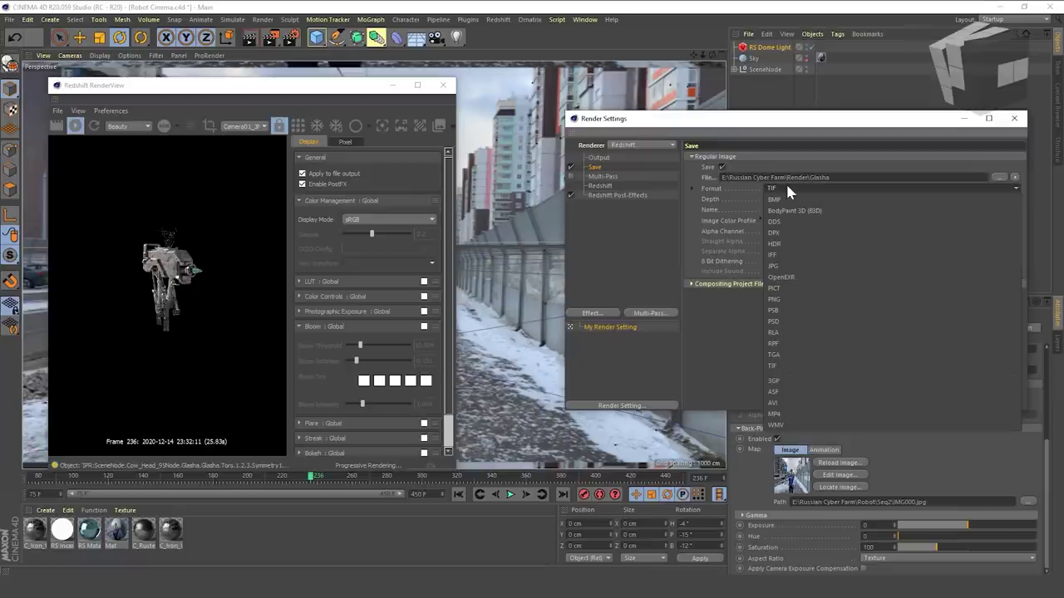
left_click(803, 278)
left_click(766, 232)
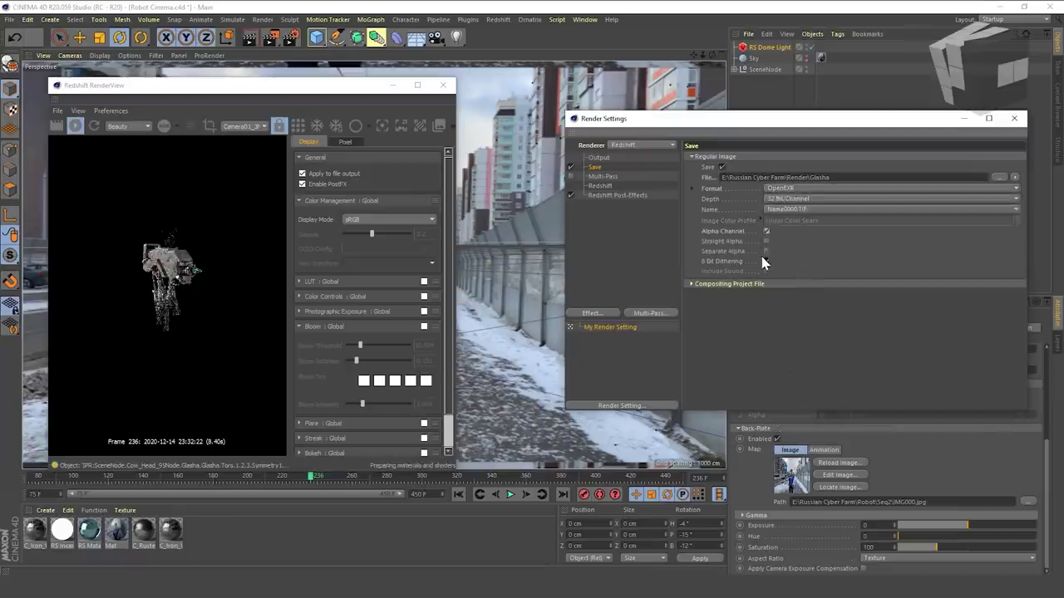
- Enable Multi-Part EXR for the Redshift AOVs and set their output file to Glasha_Pass in the Render folder
left_click(602, 185)
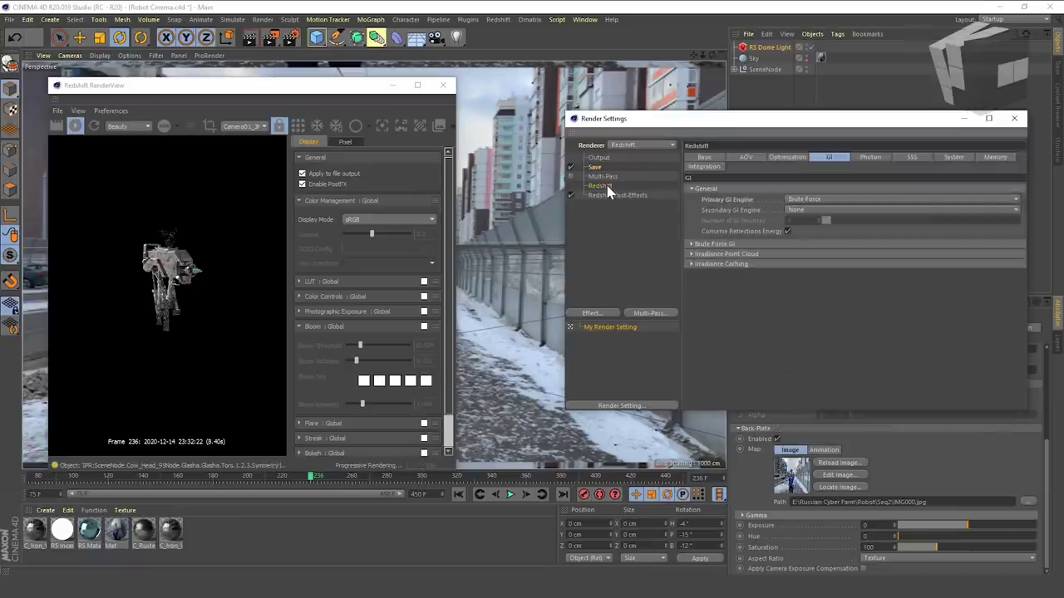
left_click(747, 158)
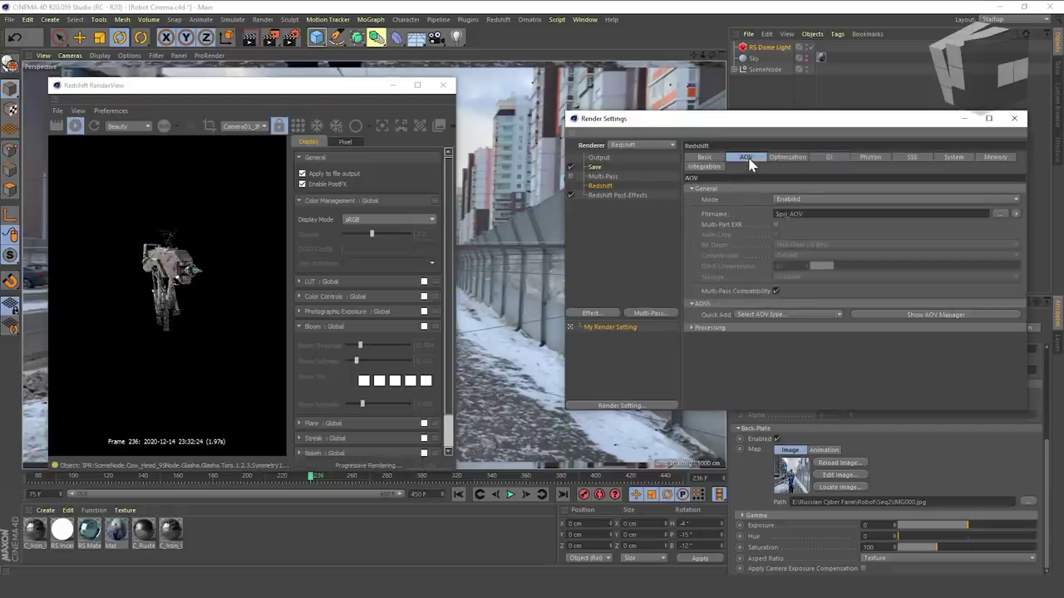
scroll(177, 229, "up", 5)
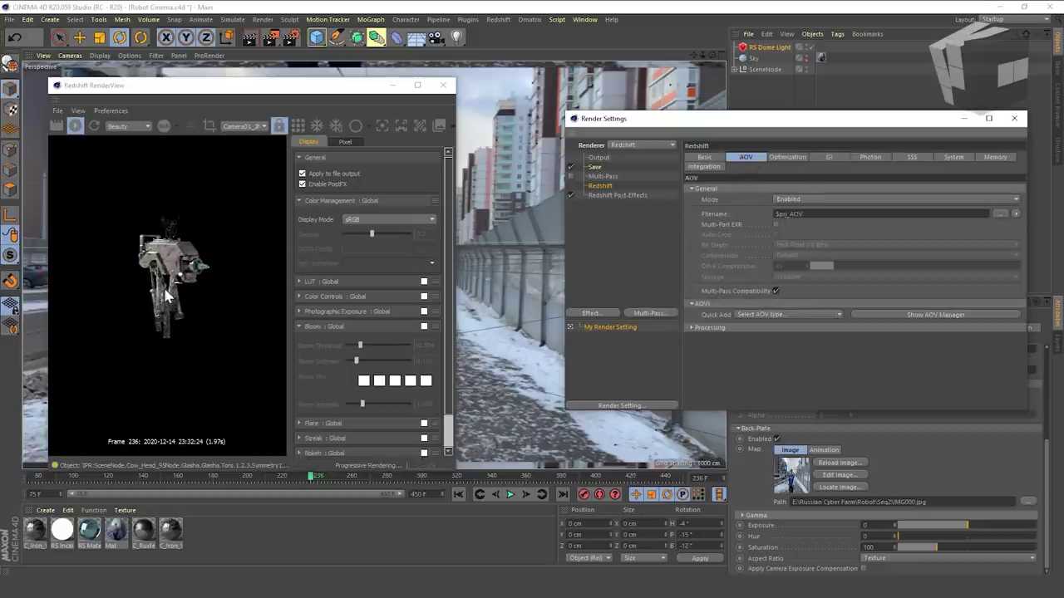
left_click(776, 225)
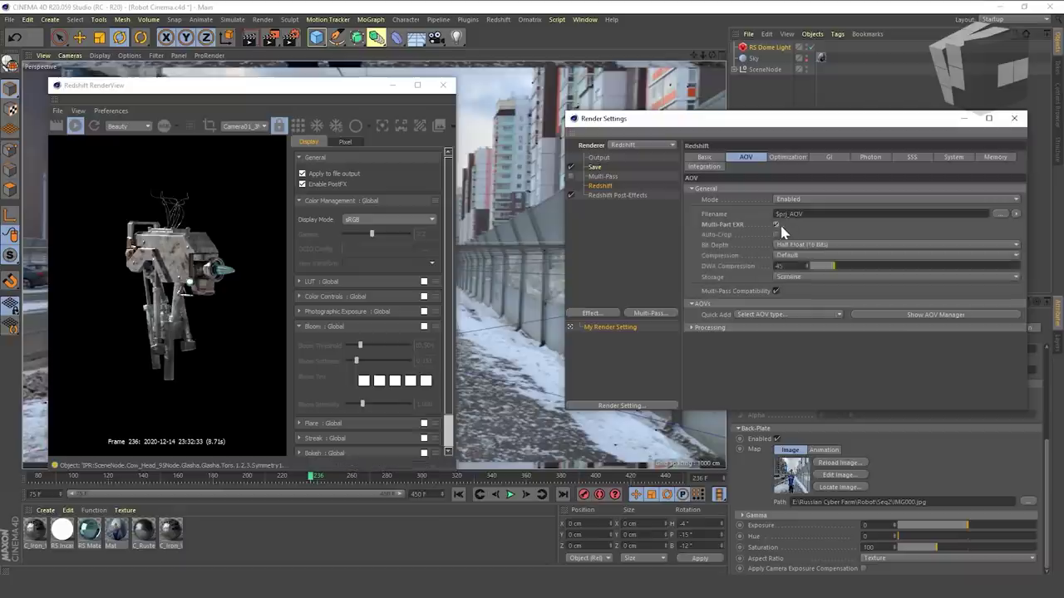
left_click(1005, 214)
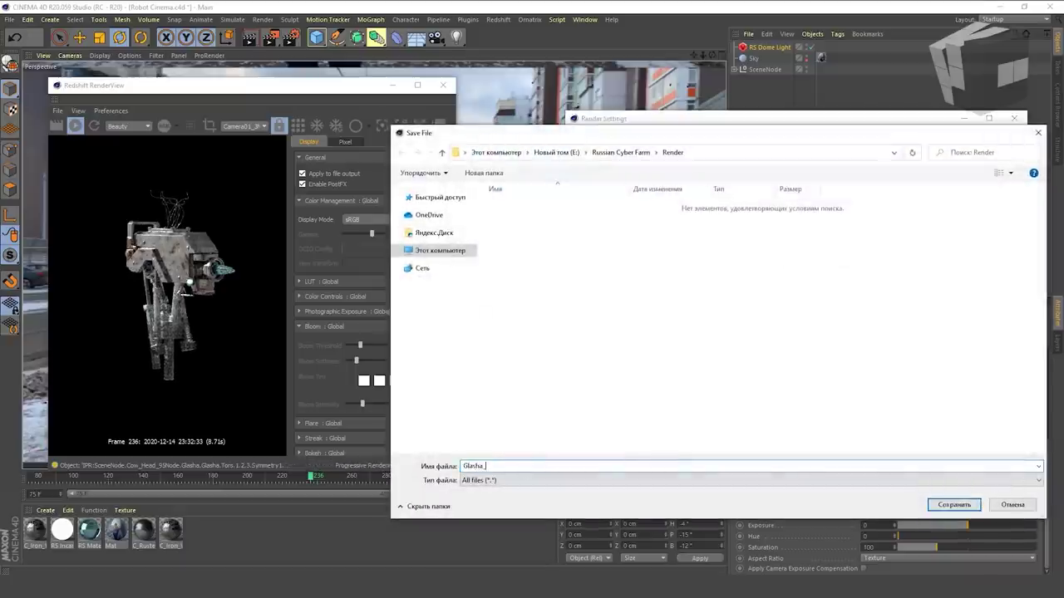
type("Glasha_Pass")
left_click(938, 507)
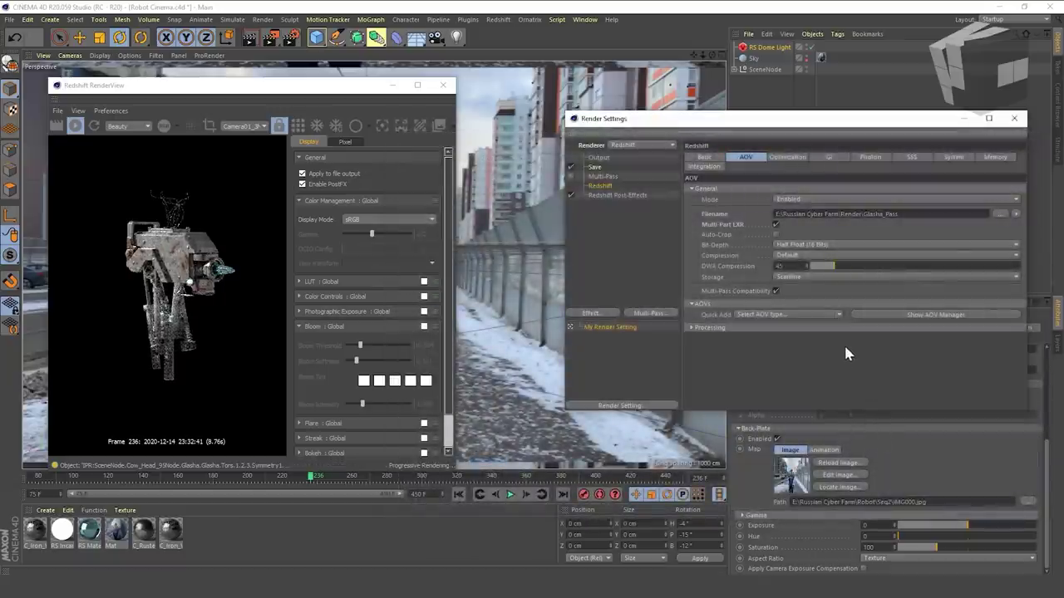
- Enable Multi-Pass output and set the multi-pass image's save path to Glasha_Pass in the Render folder
left_click(600, 169)
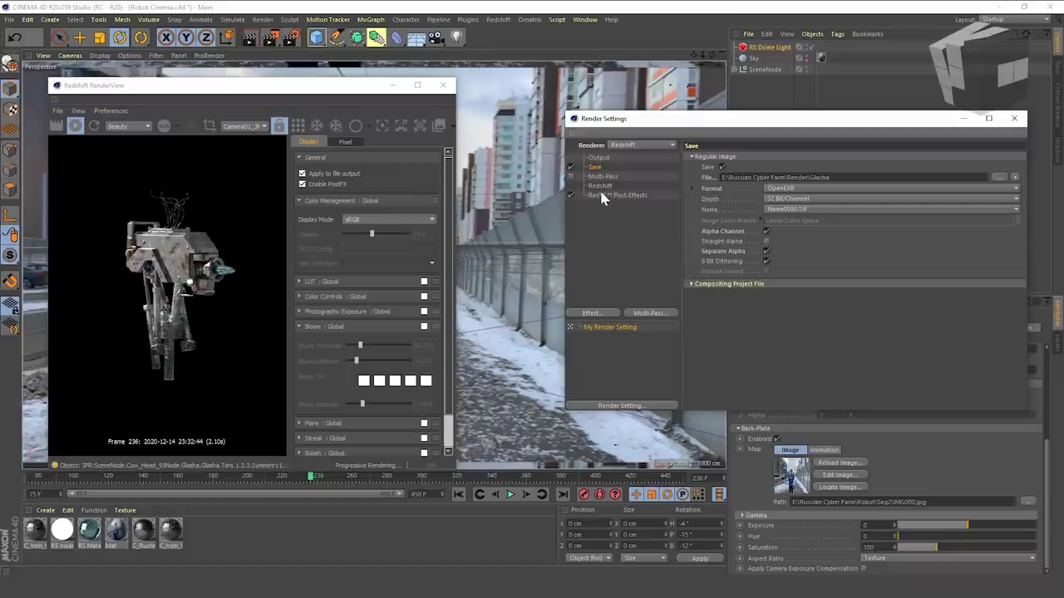
left_click(571, 176)
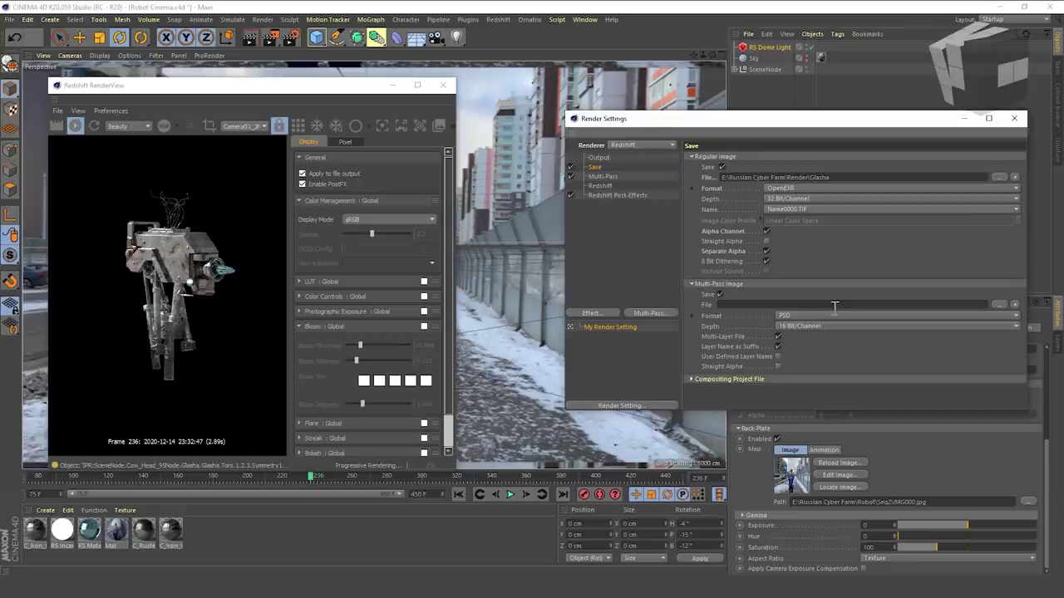
left_click_drag(853, 178, 659, 177)
key("ctrl+c")
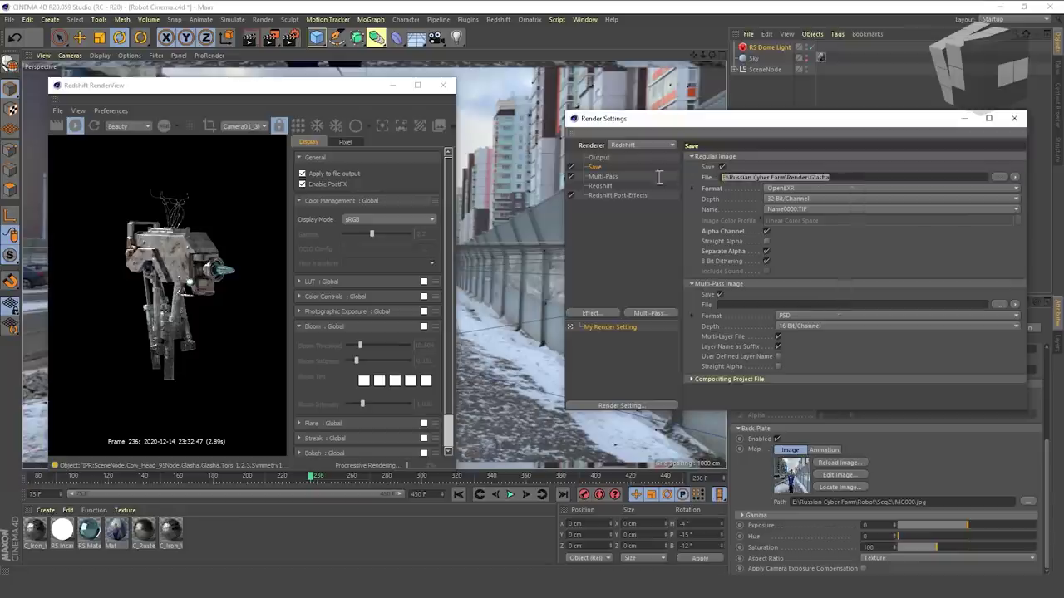
left_click(749, 305)
key("ctrl+v")
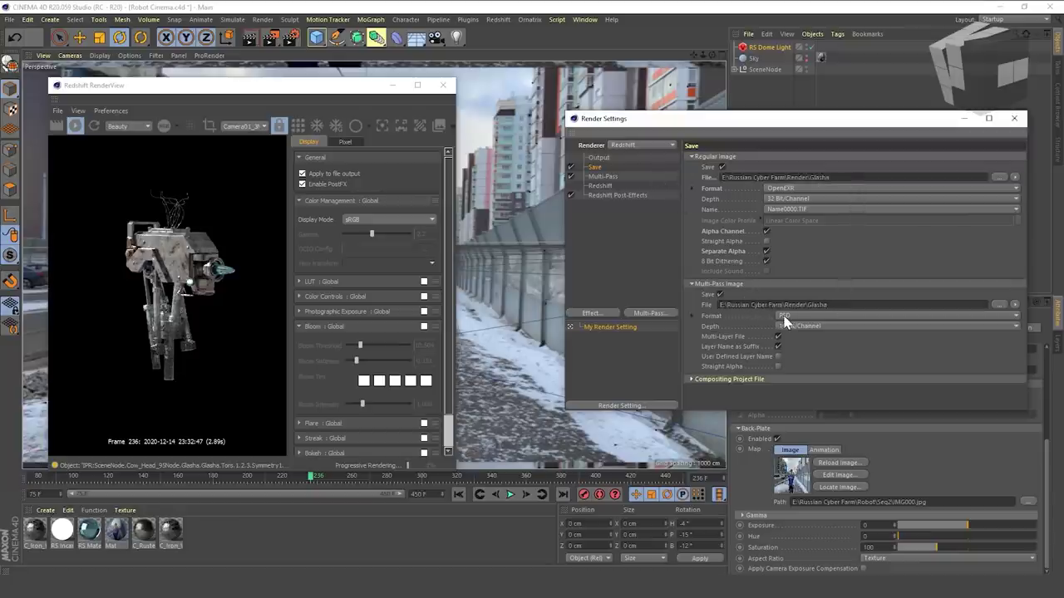
- Set the multi-pass image format to OpenEXR with a depth of 32 Bit/Channel
left_click(796, 316)
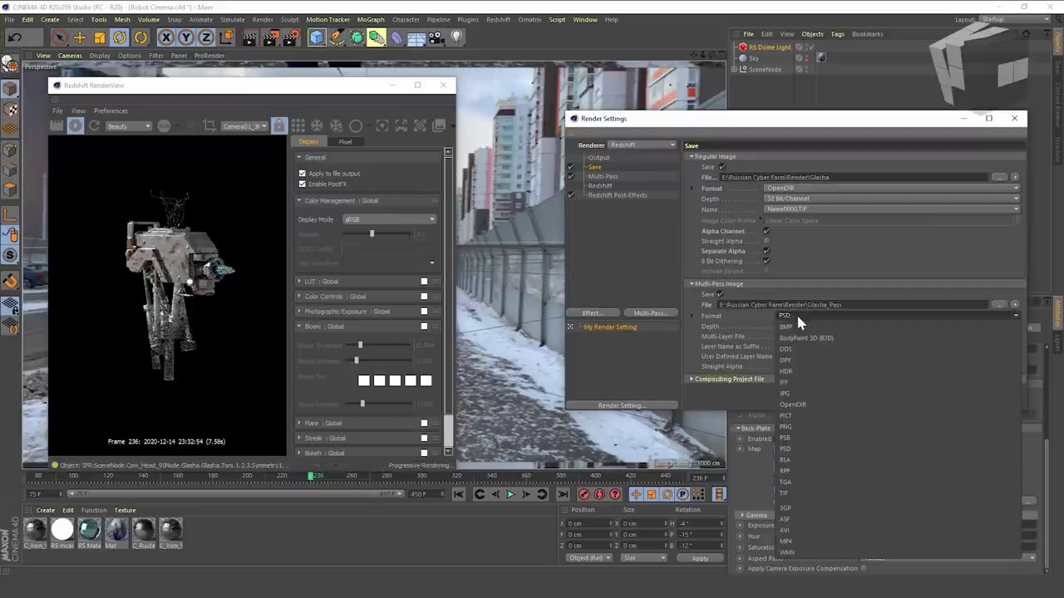
left_click(815, 405)
left_click(806, 326)
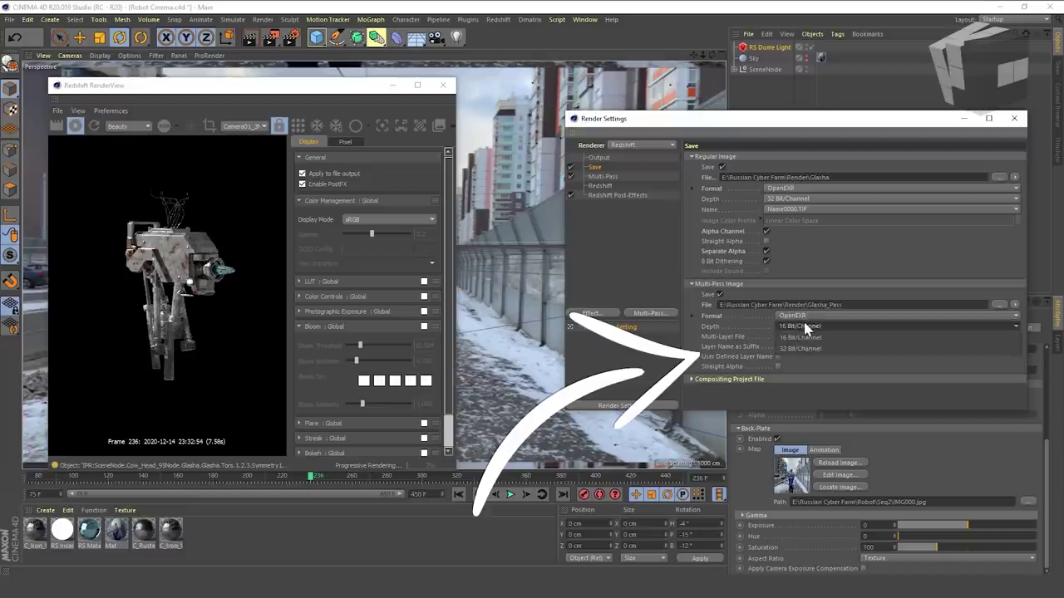
left_click(805, 349)
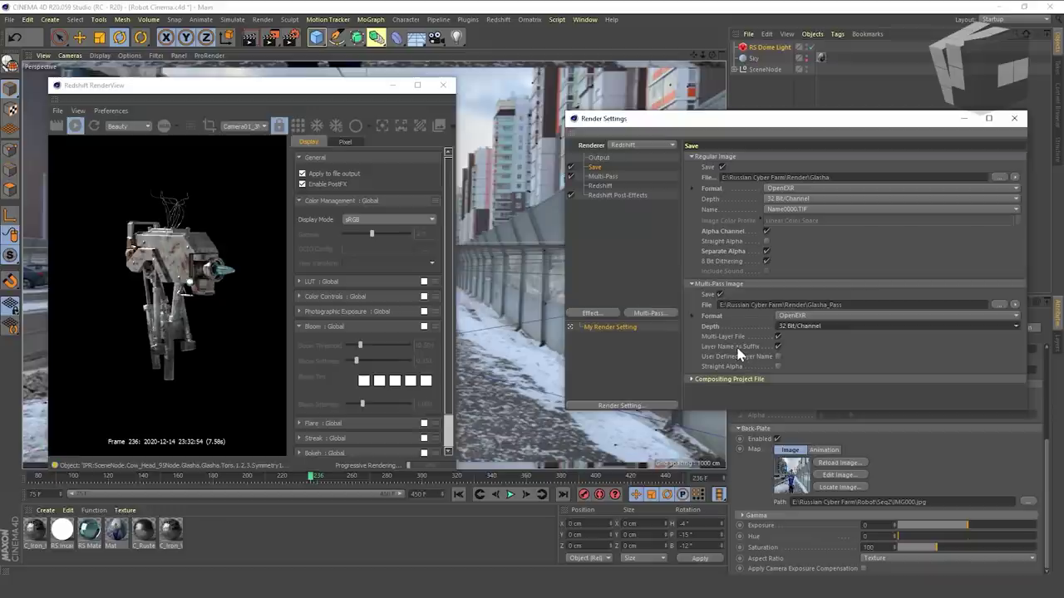
- Add a Bump Normals AOV in the Redshift AOV Manager and preview that pass in the RenderView
left_click(601, 186)
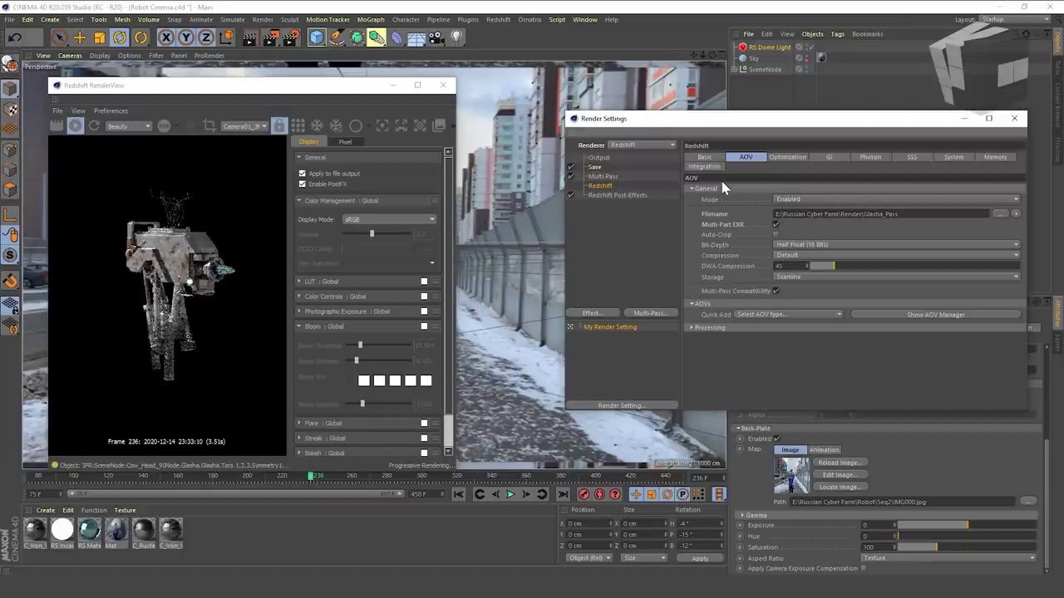
left_click(898, 315)
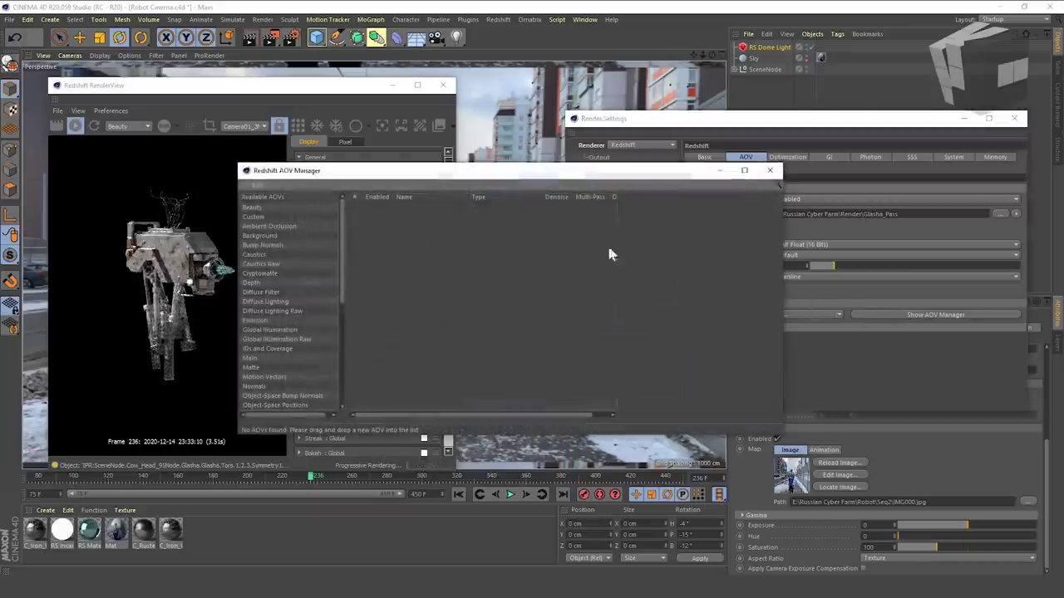
left_click_drag(452, 174, 646, 163)
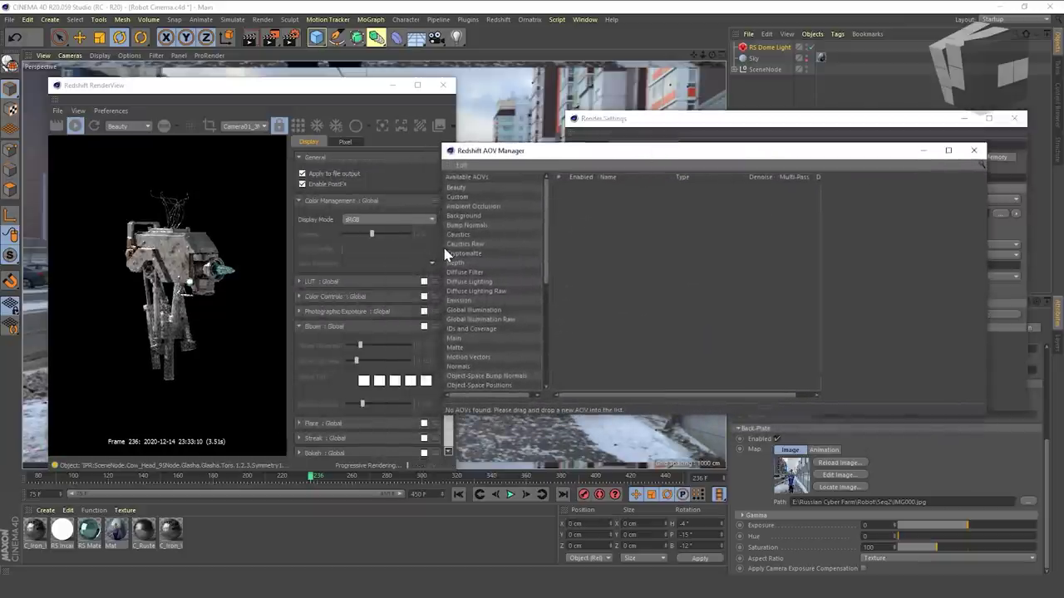
left_click_drag(438, 249, 487, 249)
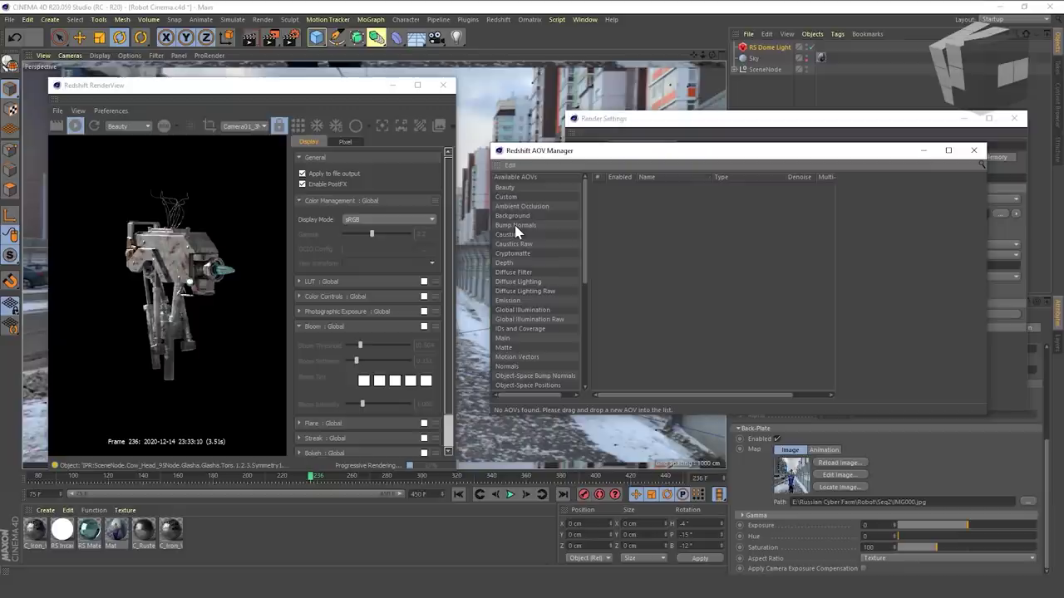
left_click_drag(647, 238, 650, 239)
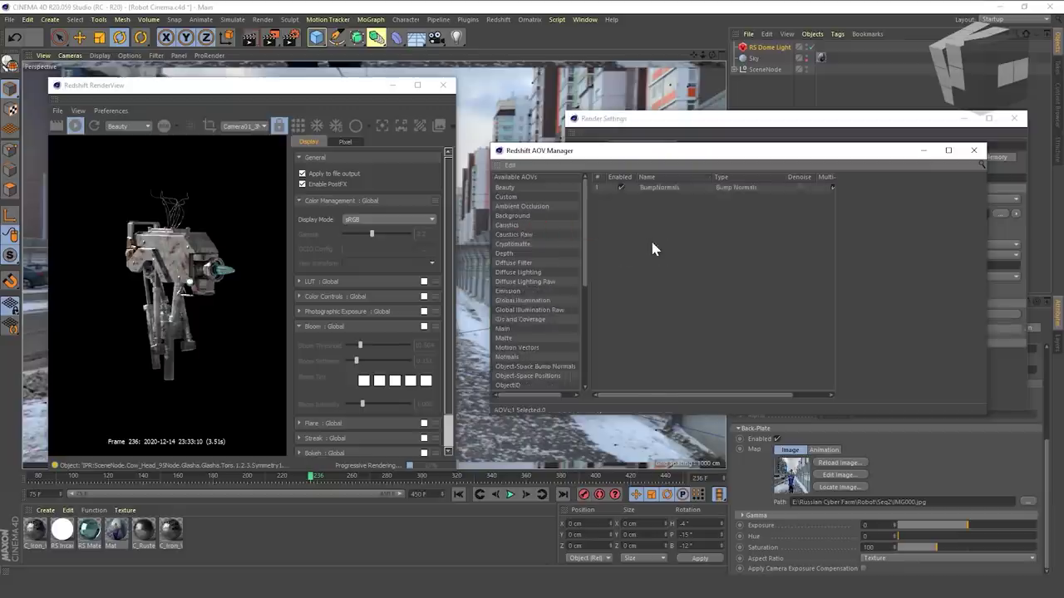
left_click(125, 128)
left_click(127, 148)
- Add Reflections, Refractions and Specular Lighting to the list of active AOVs
scroll(522, 293, "down", 2)
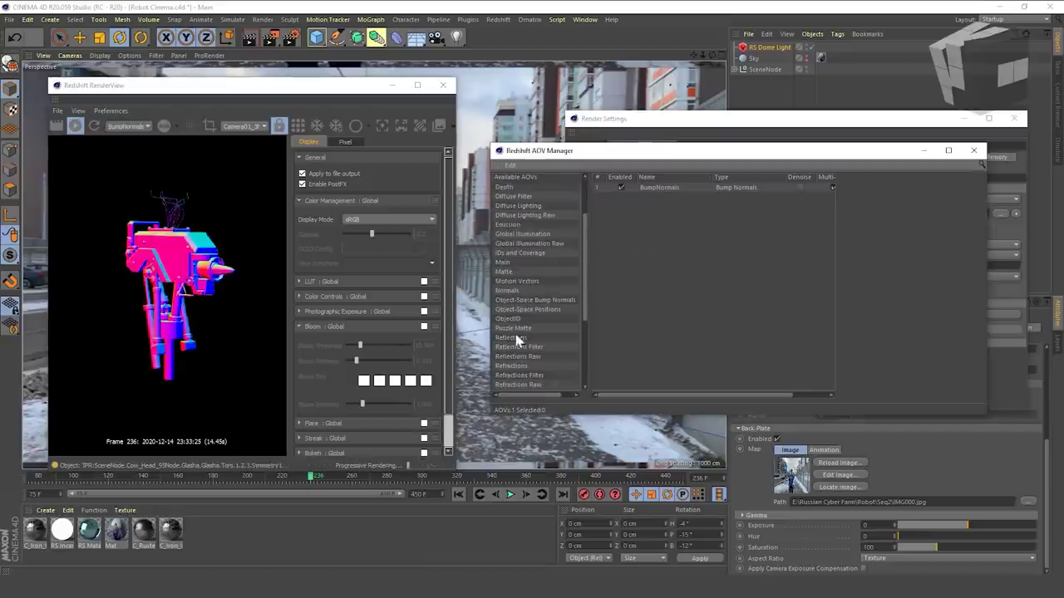
left_click_drag(517, 339, 656, 308)
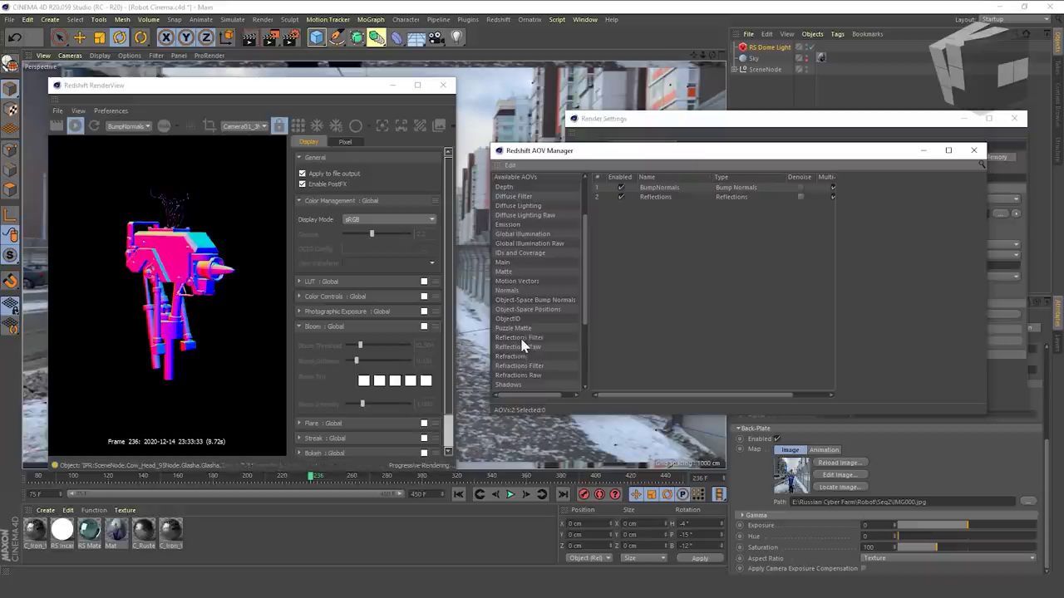
left_click_drag(510, 358, 668, 294)
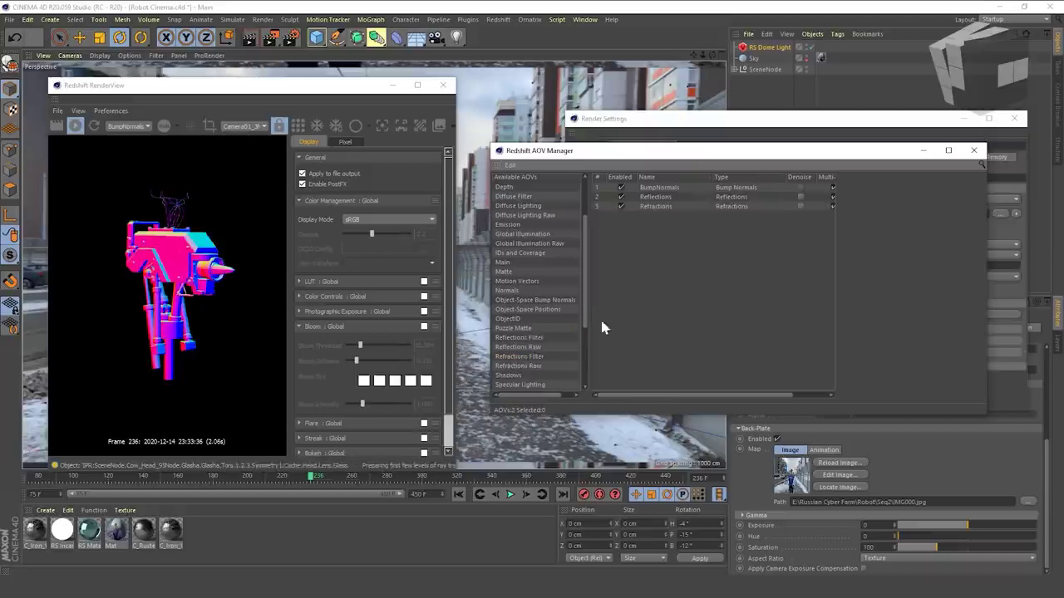
scroll(540, 332, "down", 2)
left_click_drag(535, 318, 676, 265)
- Preview the Reflections, Refractions and SpecularLighting passes in the RenderView and return to Beauty
left_click(137, 127)
left_click(127, 157)
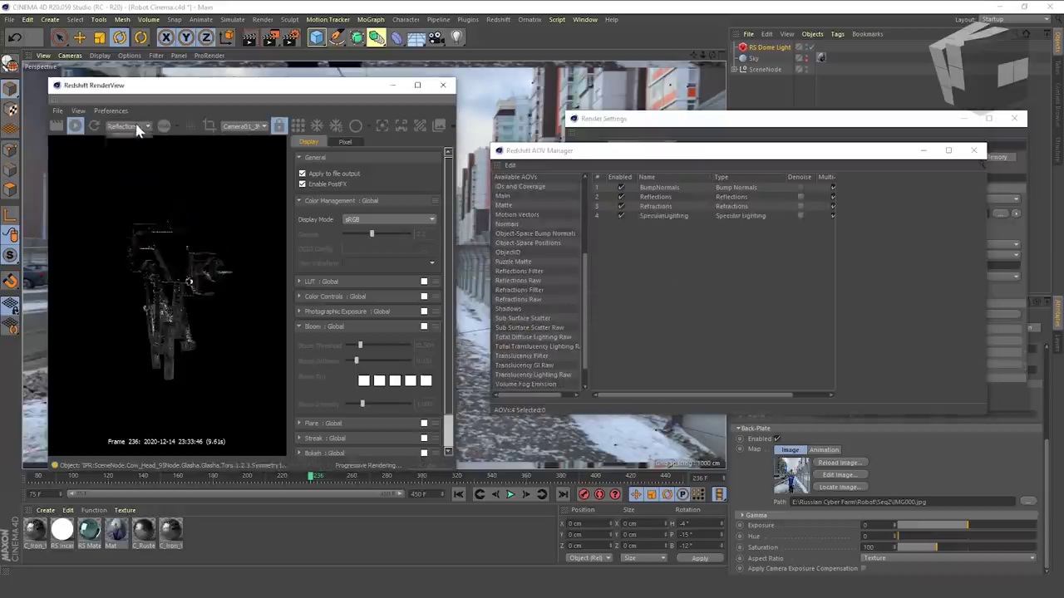
left_click(133, 126)
left_click(129, 156)
left_click(129, 126)
left_click(131, 167)
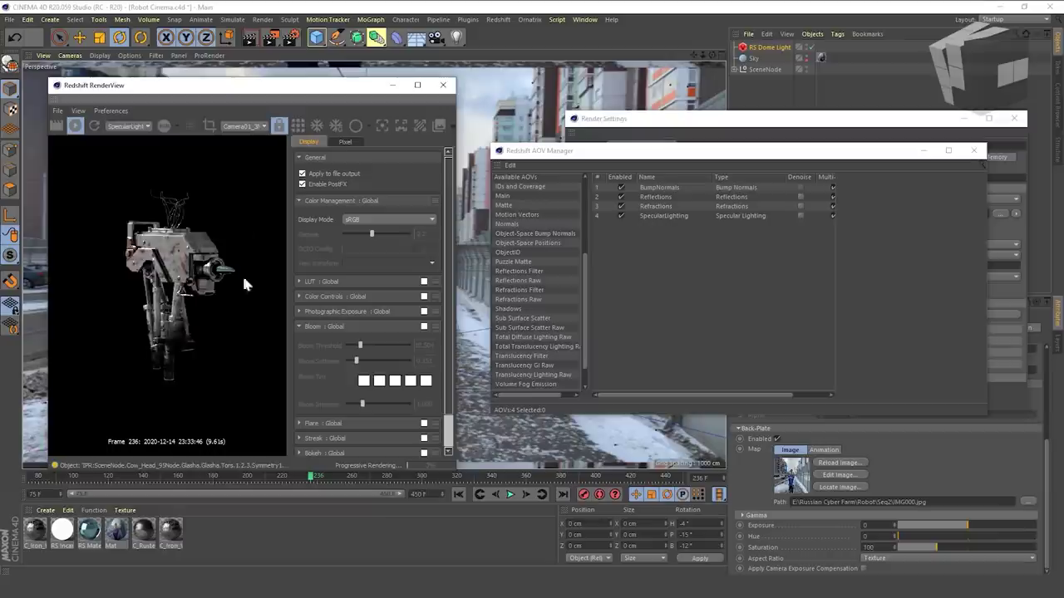
left_click(136, 128)
left_click(127, 138)
- Show Redshift's Basic render settings and close the AOV Manager
left_click_drag(665, 150, 241, 164)
left_click(701, 159)
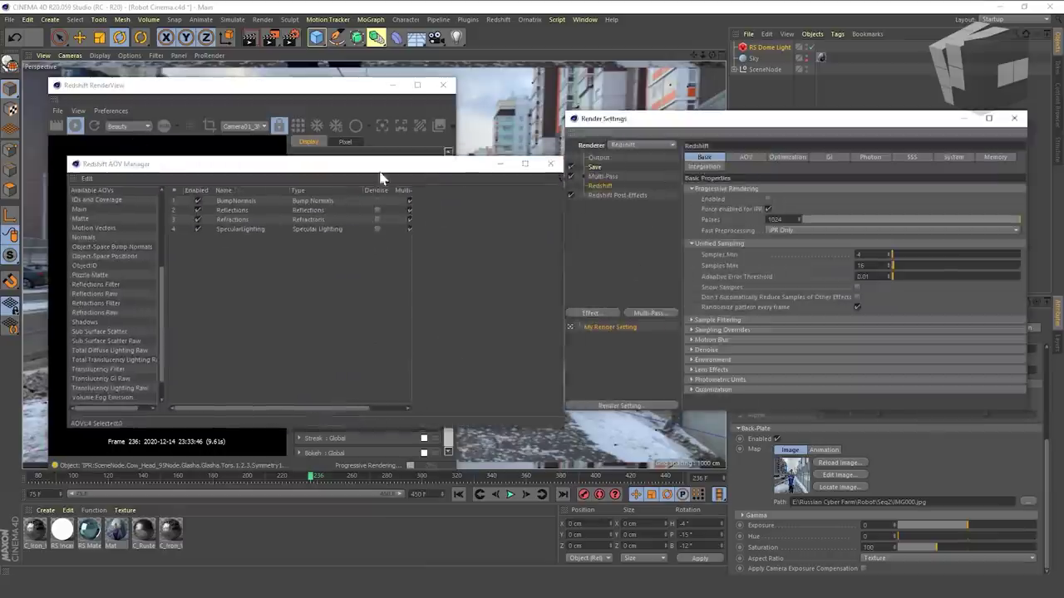
left_click_drag(381, 173, 492, 214)
left_click(660, 208)
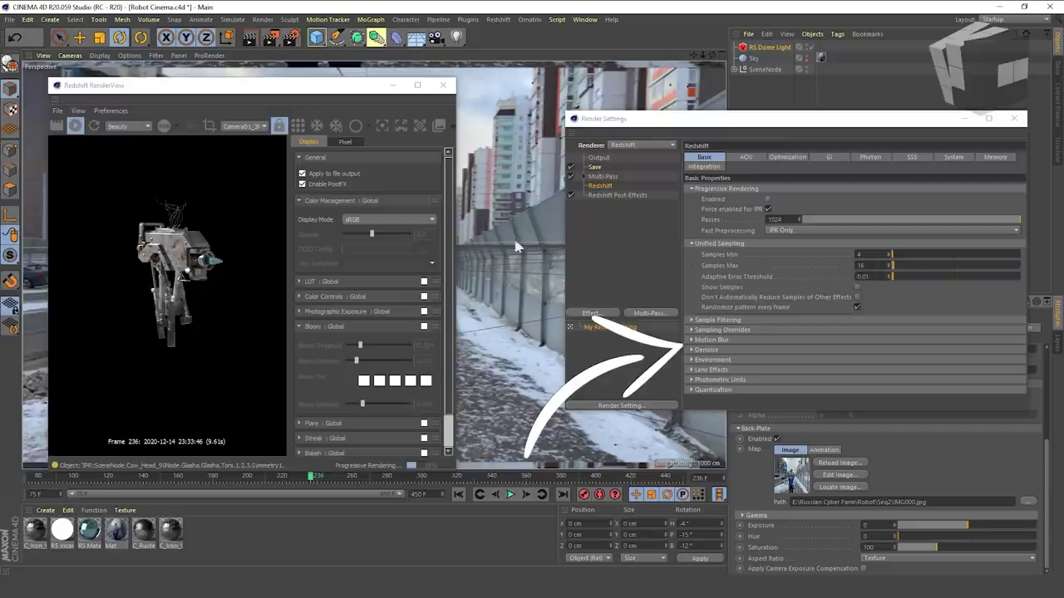
- Draw a render region around the whole robot in the RenderView and switch it to bucket rendering
scroll(175, 258, "up", 4)
scroll(202, 221, "down", 1)
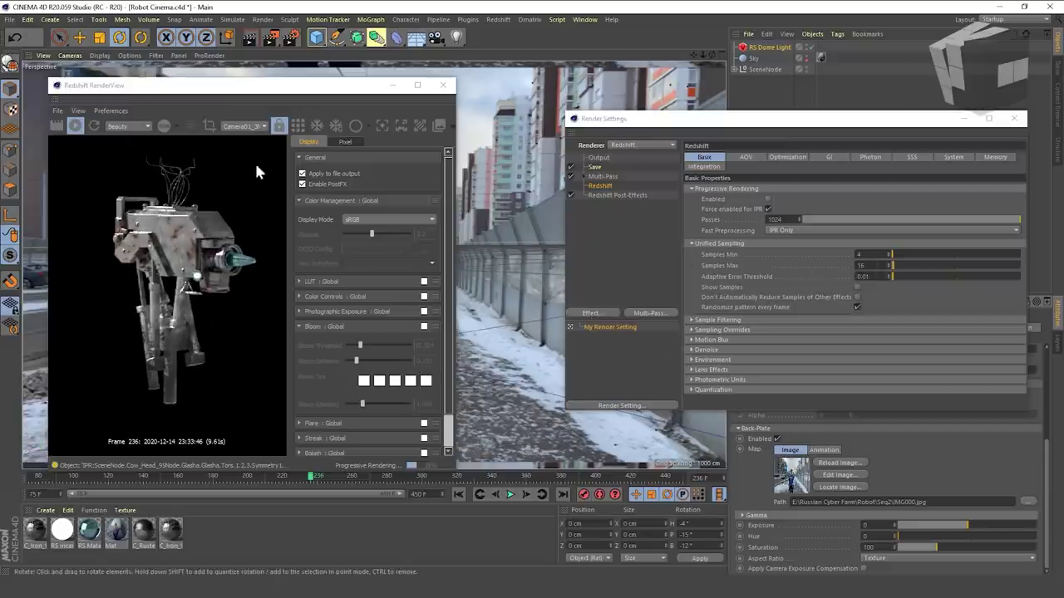
mouse_move(269, 148)
left_mouse_down()
mouse_move(129, 337)
mouse_move(86, 415)
left_mouse_up()
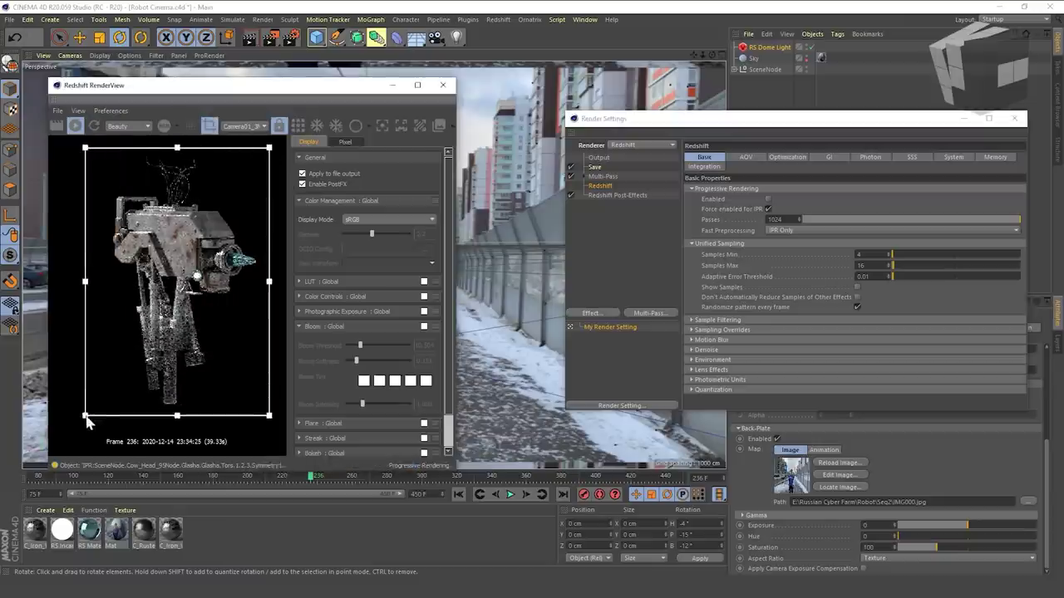
left_click(296, 127)
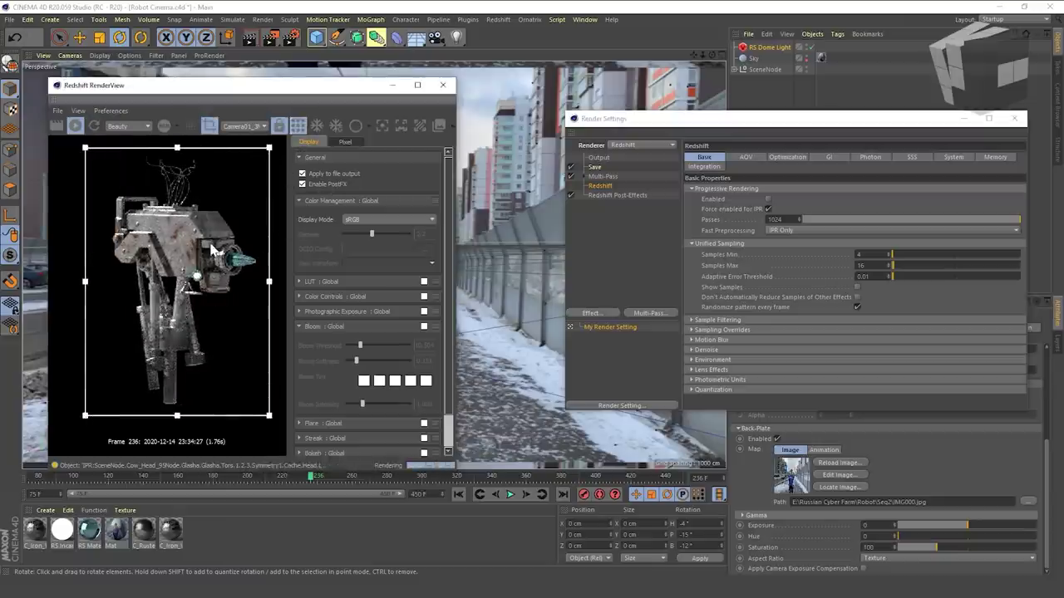
scroll(164, 353, "up", 3)
scroll(223, 343, "up", 2)
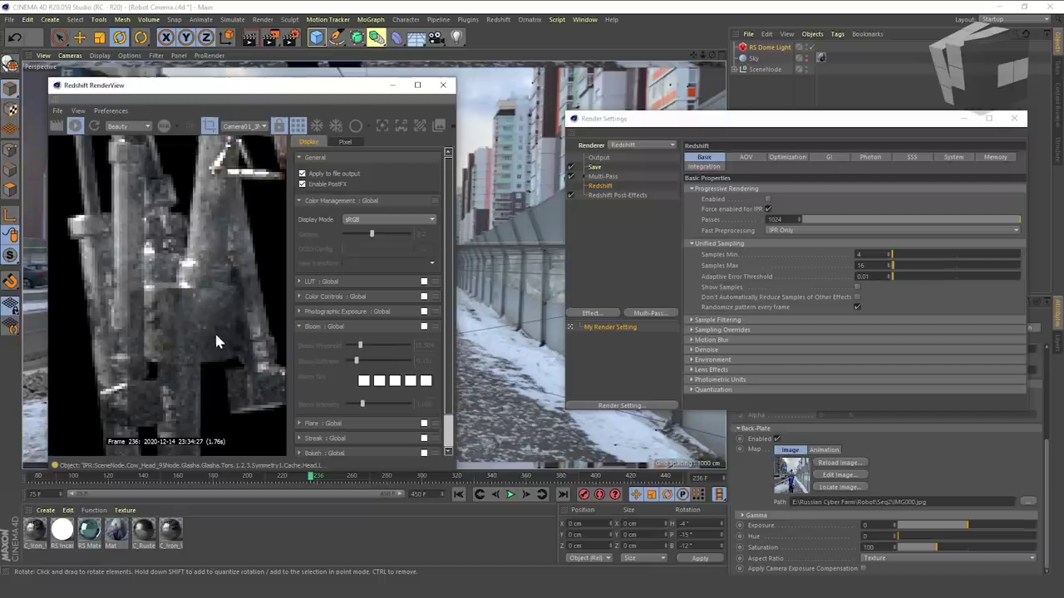
- Show the Reflections pass and enable the Reflection sampling override in Replace mode with 128 samples
left_click(724, 330)
scroll(735, 308, "down", 3)
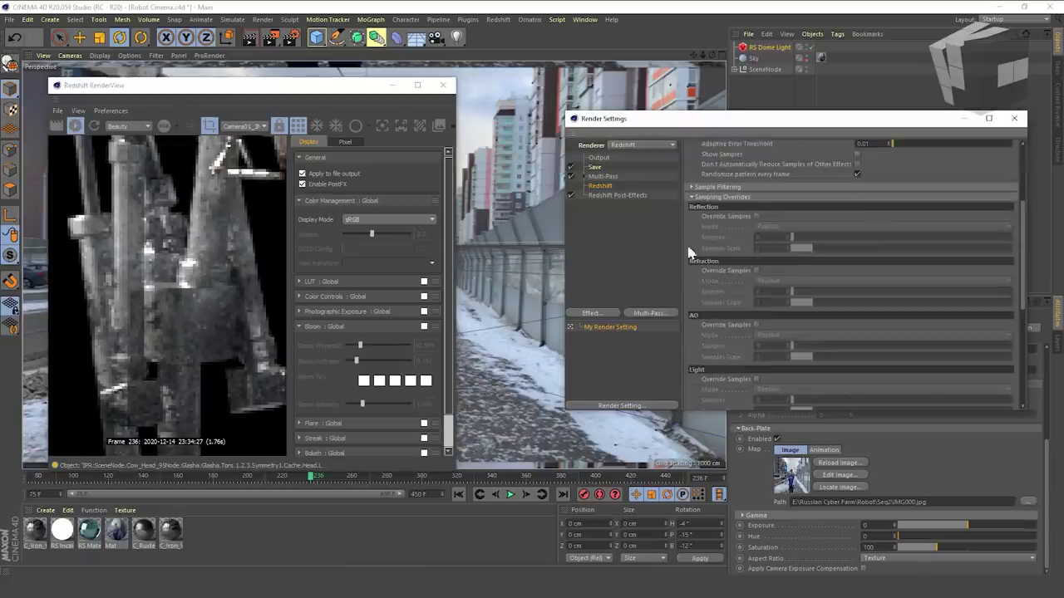
left_click(121, 127)
left_click(125, 152)
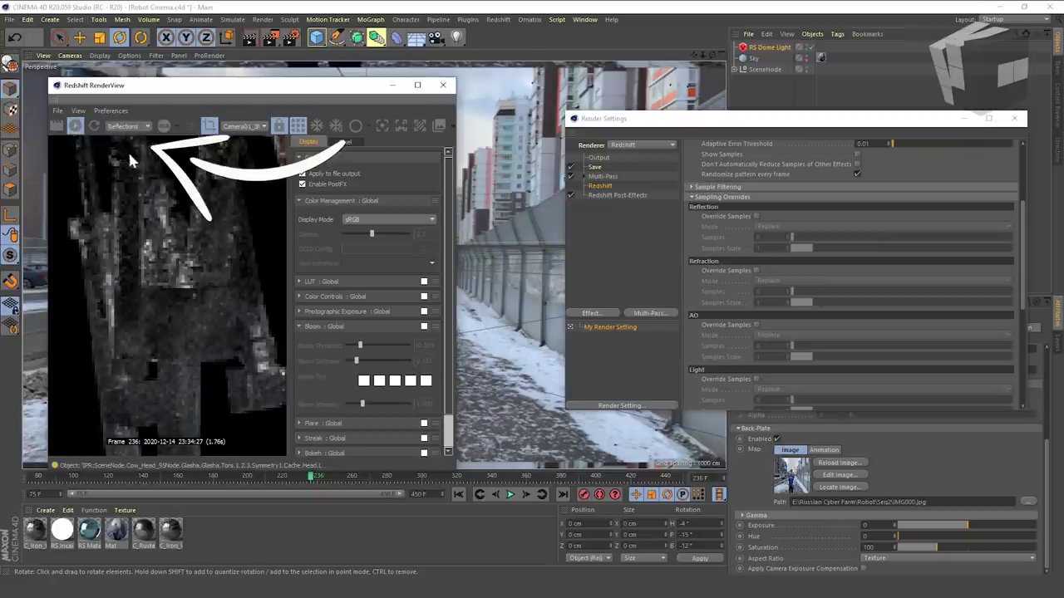
left_click(756, 216)
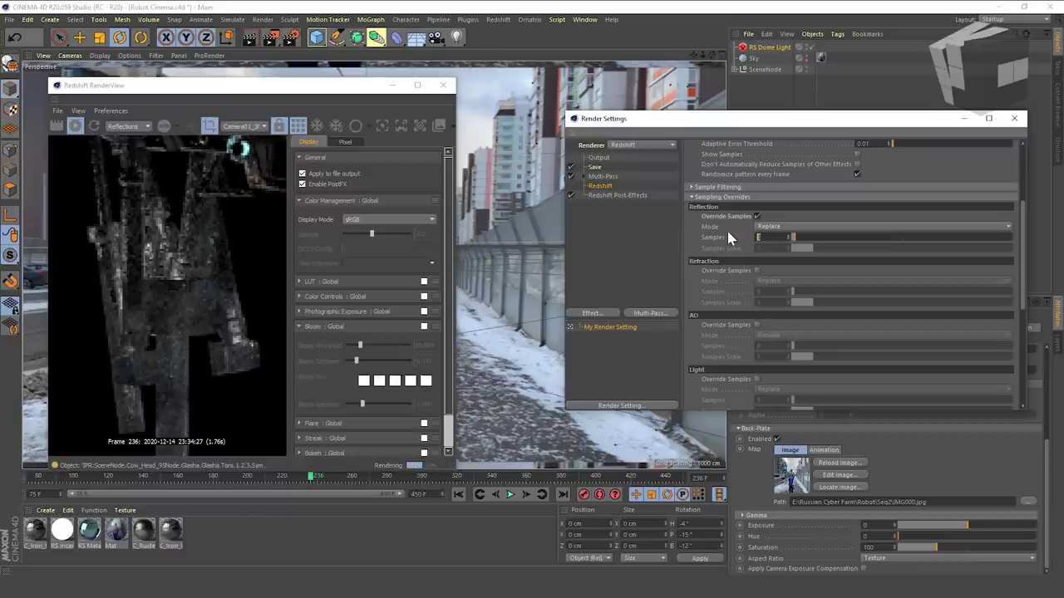
type("128")
left_click(729, 240)
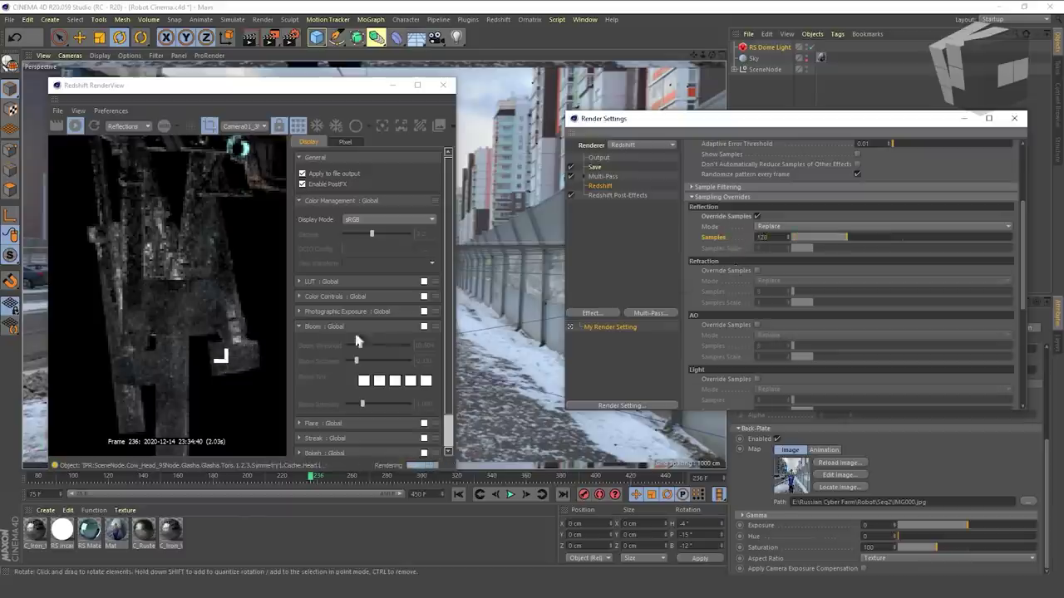
- Raise the Reflection override samples to 256
scroll(164, 319, "down", 3)
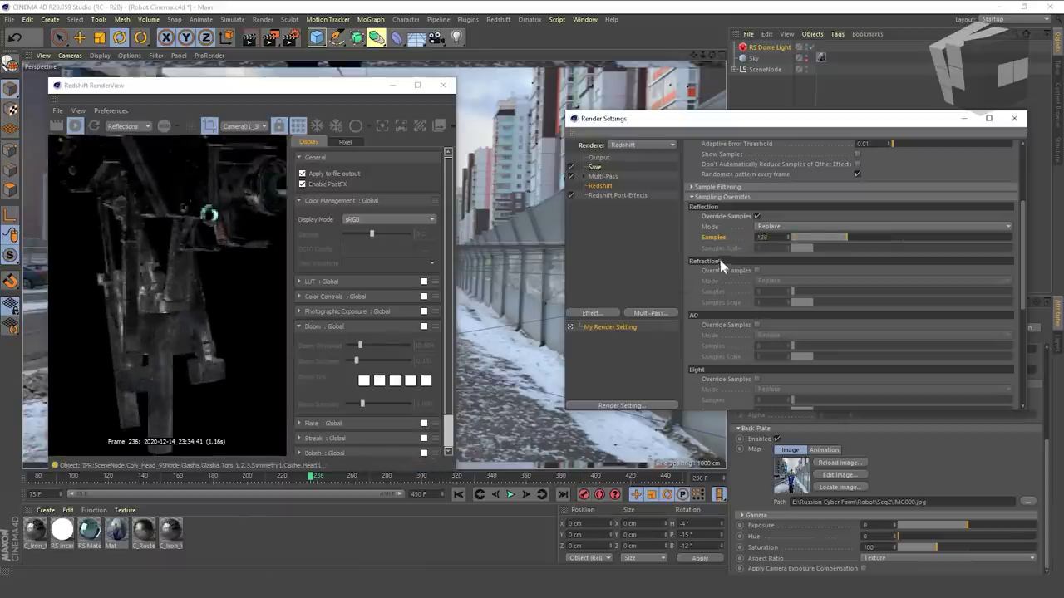
double_click(773, 237)
type("256")
key("Return")
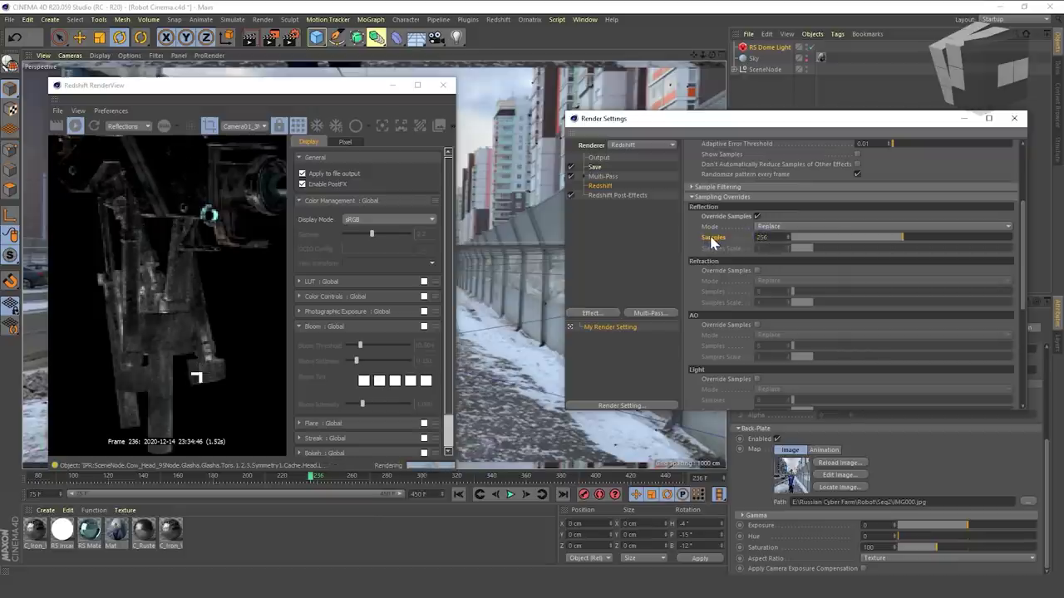
- Set the Reflection override samples to 512, and raise them further to 1024
double_click(758, 237)
type("64")
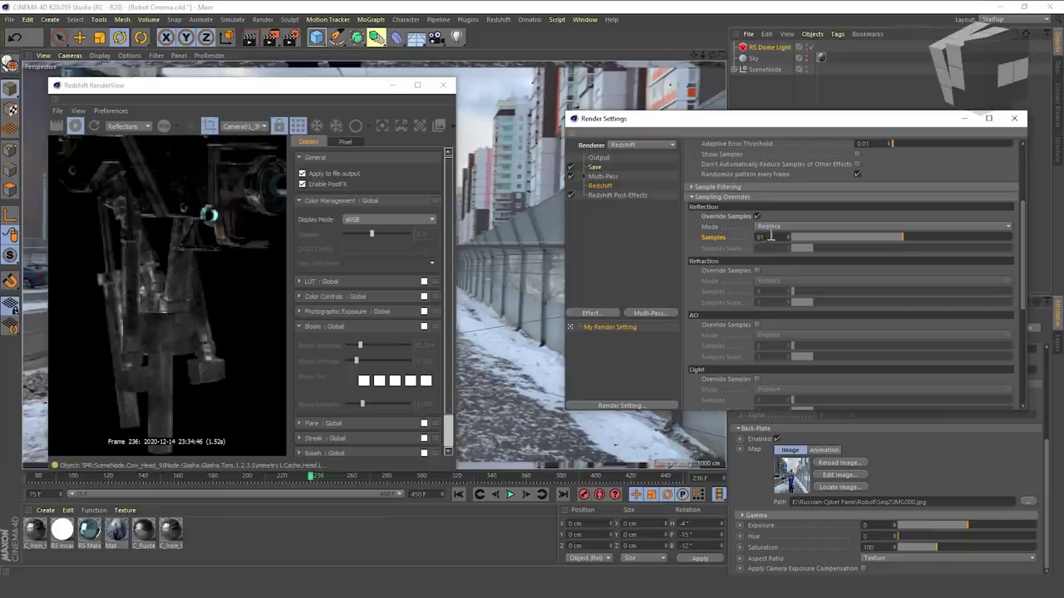
type("2")
key("Return")
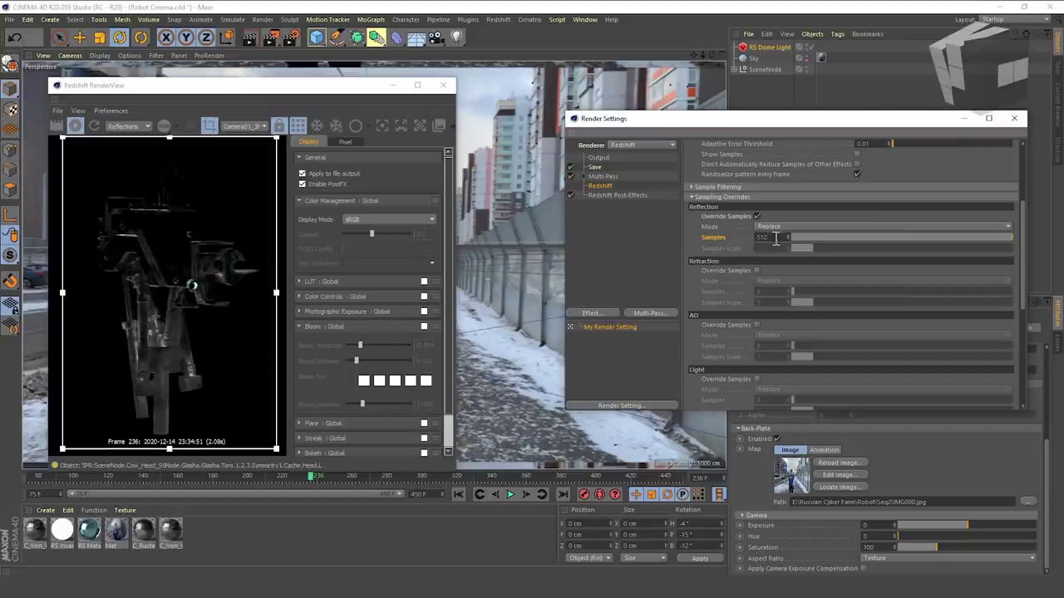
type("24")
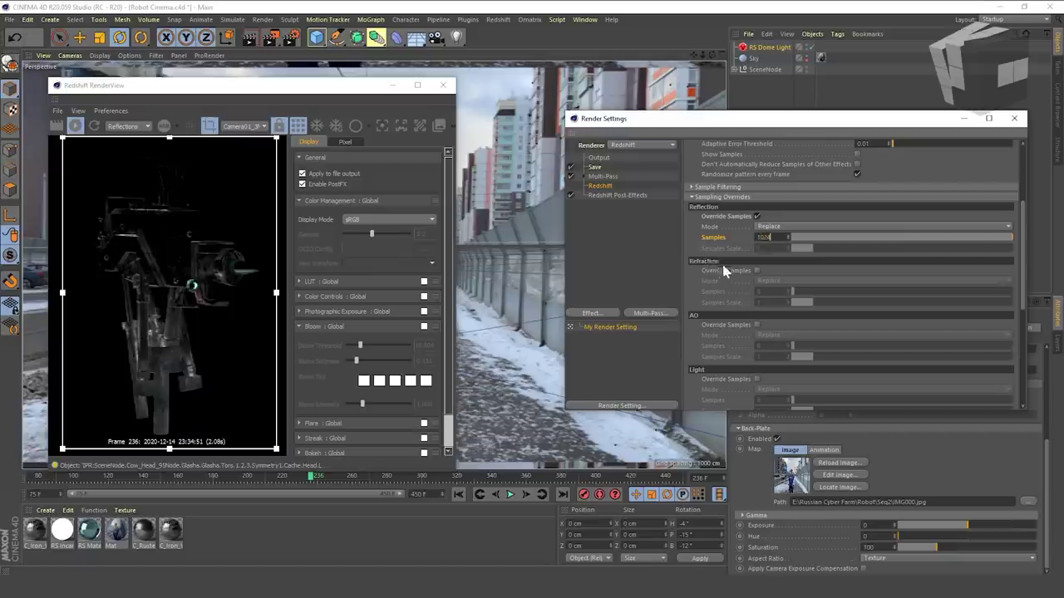
key("Return")
- Show the Refractions pass and enable the Refraction sampling override in Replace mode with 64 samples
left_click(125, 127)
left_click(122, 156)
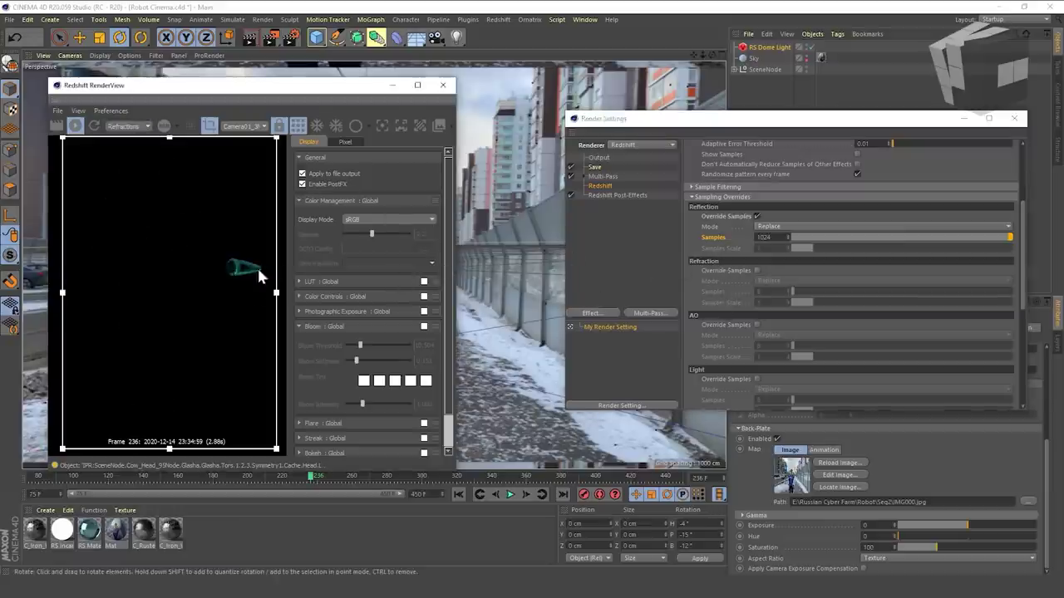
left_click(756, 271)
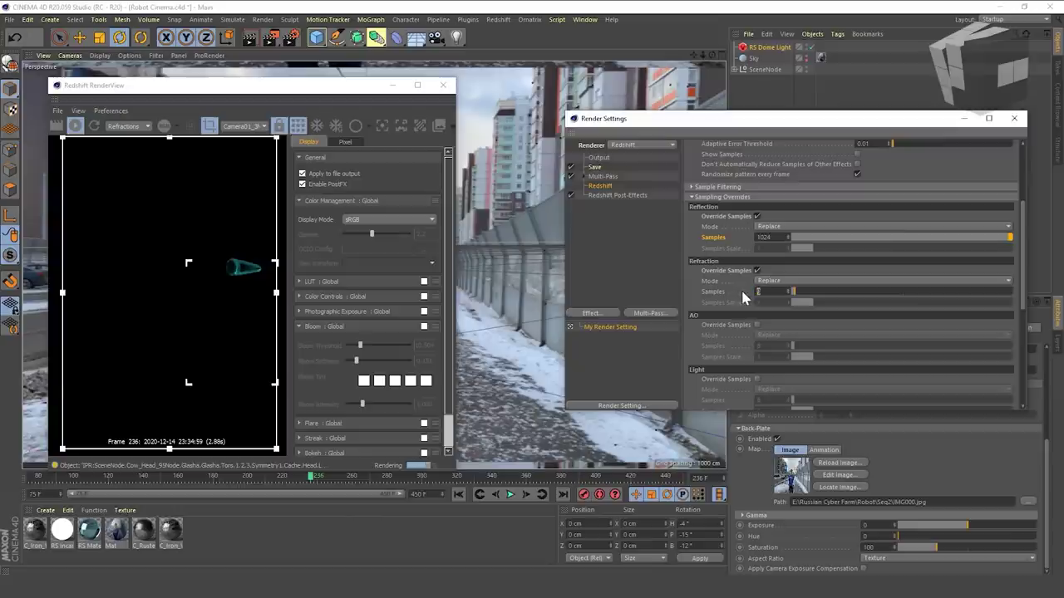
type("64")
key("Return")
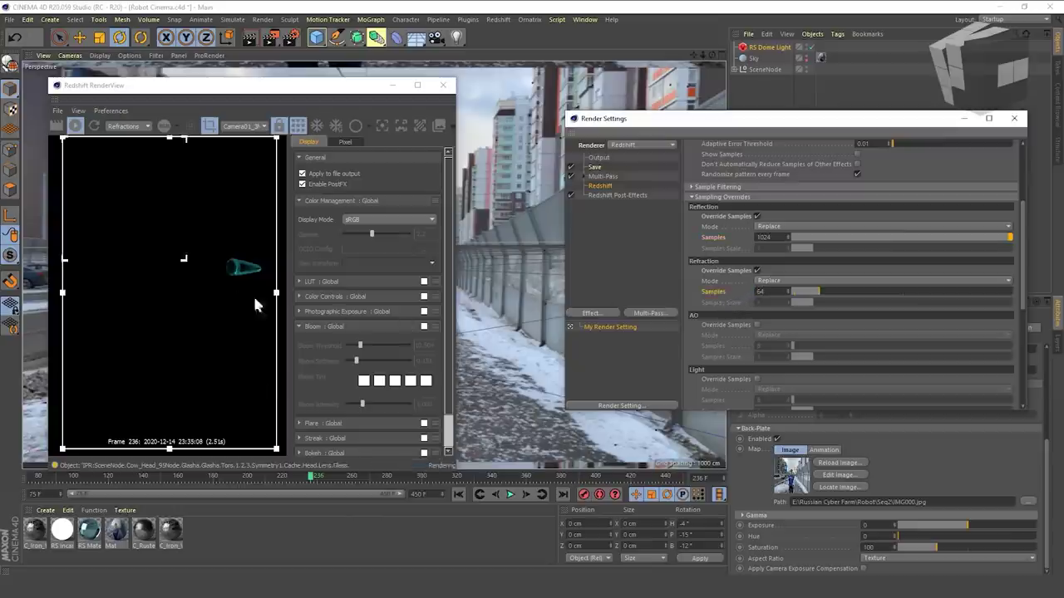
- Set the Refraction override samples to 8 and display the Beauty pass in the render view
left_click_drag(774, 292, 727, 294)
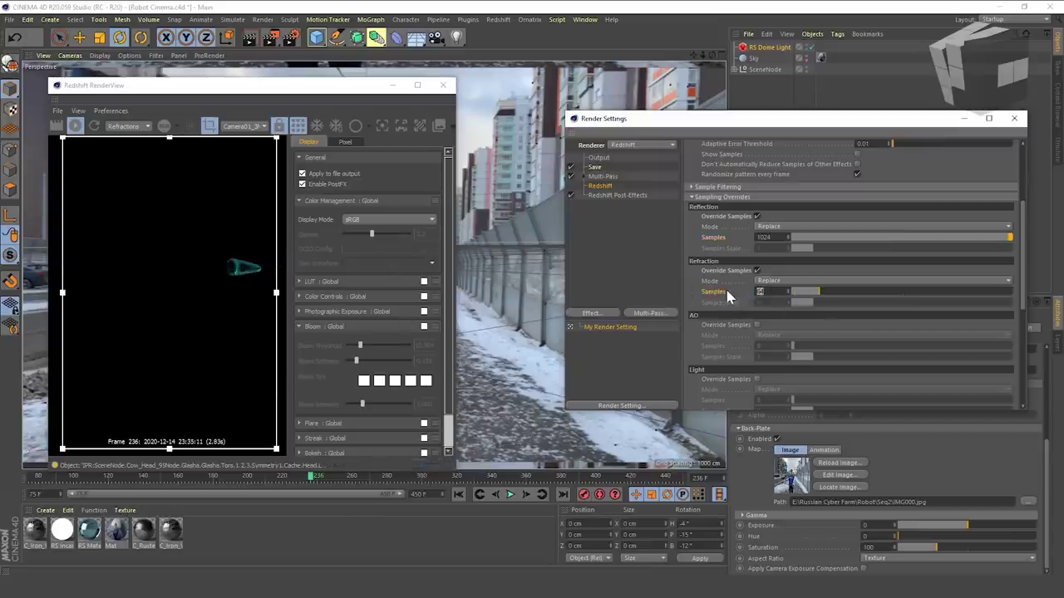
type("8")
key("Return")
left_click(128, 126)
left_click(121, 137)
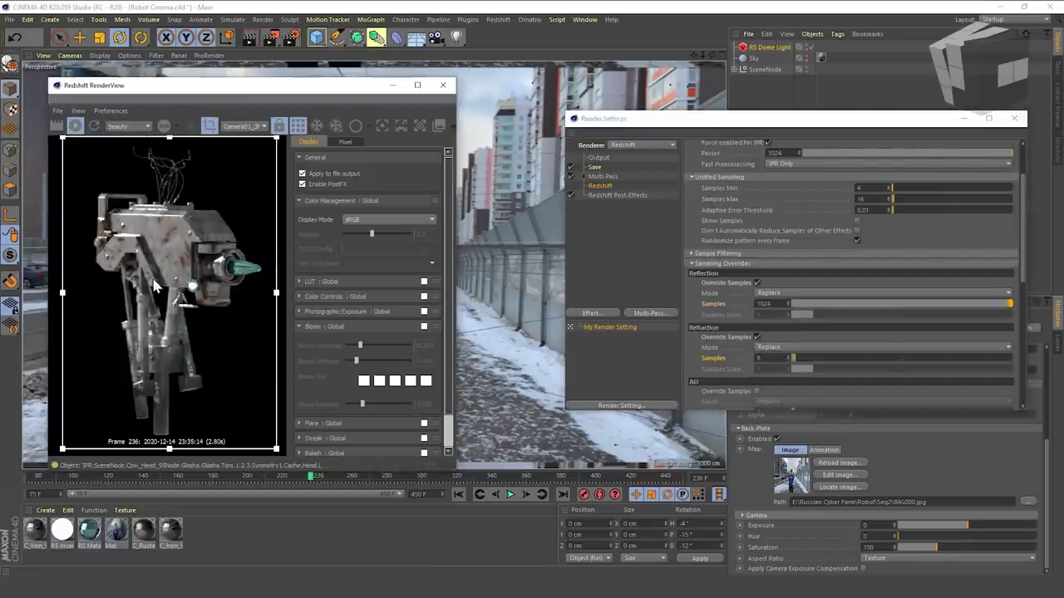
- Raise Unified Sampling's Samples Max to 64 and enable the Light sampling override
left_click_drag(869, 199, 810, 226)
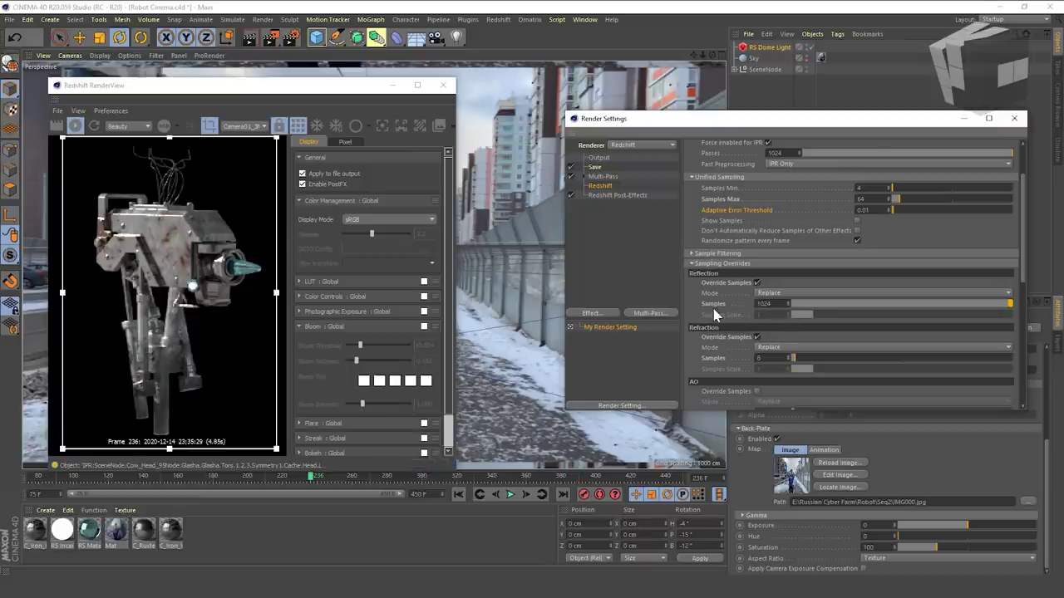
scroll(713, 314, "down", 6)
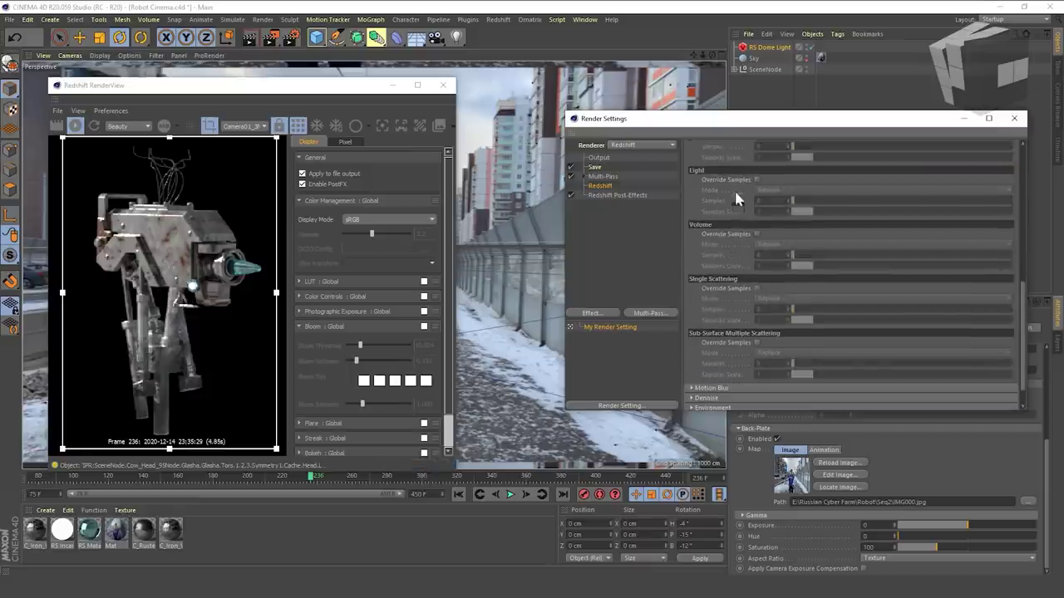
left_click(756, 180)
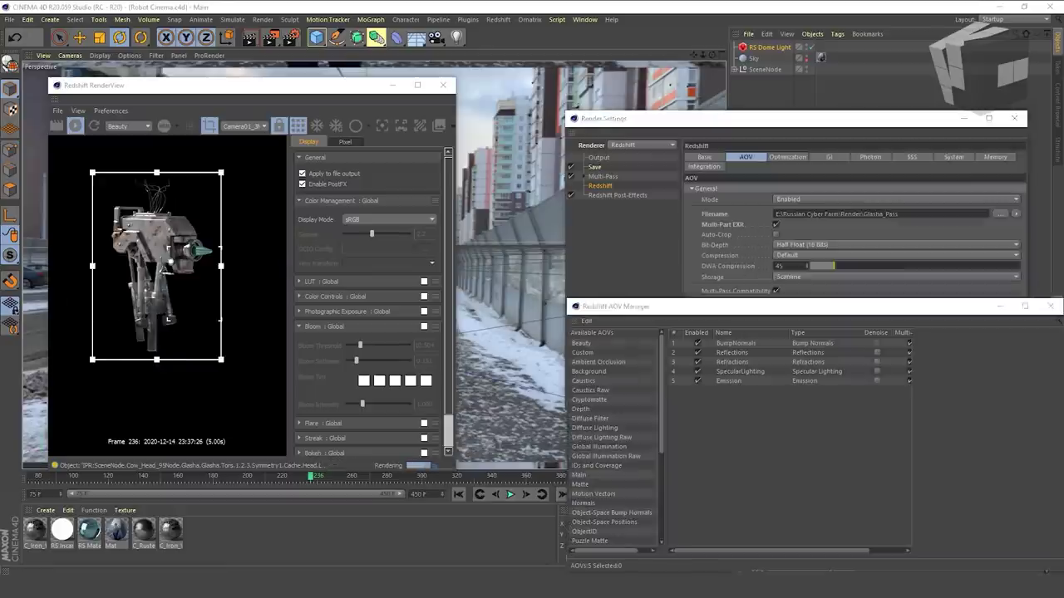
- Start the final render to the Picture Viewer
left_click(269, 37)
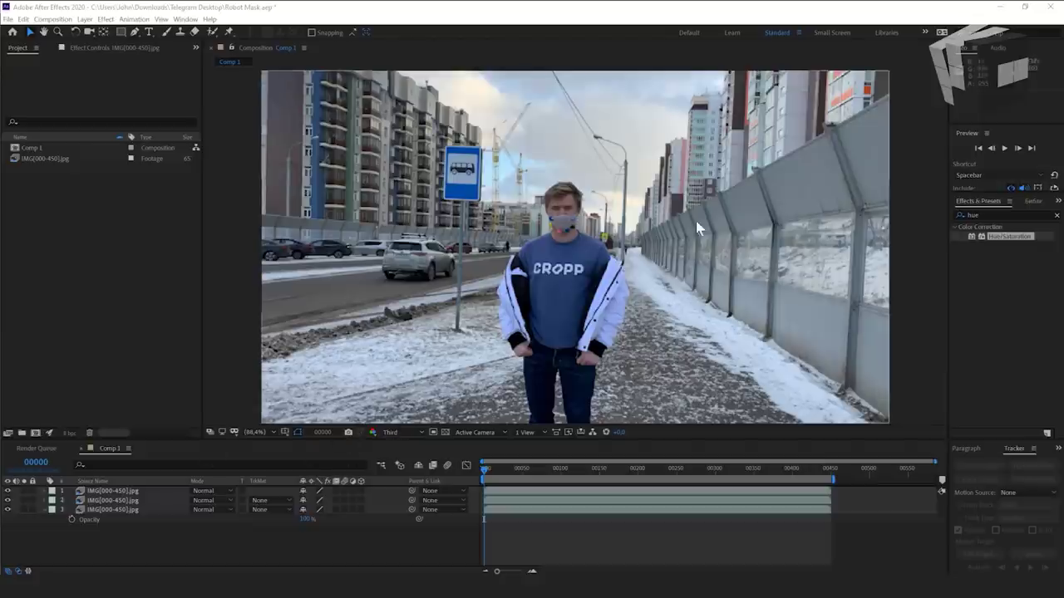
- In After Effects, move Comp 1's current time to frame 114 and change the time display from frames to timecode
left_click_drag(489, 475, 572, 478)
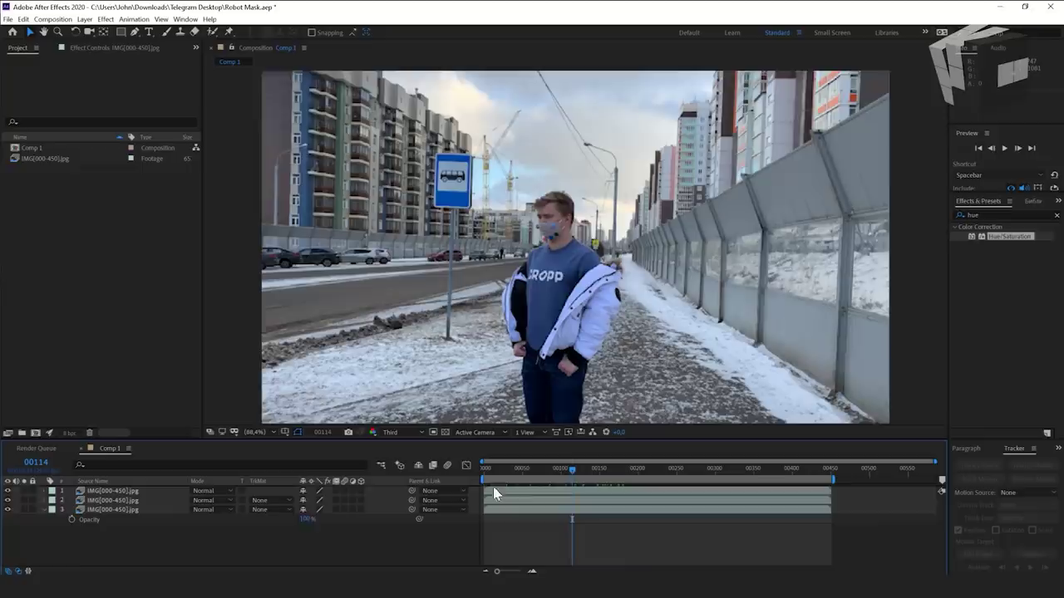
left_click(36, 464)
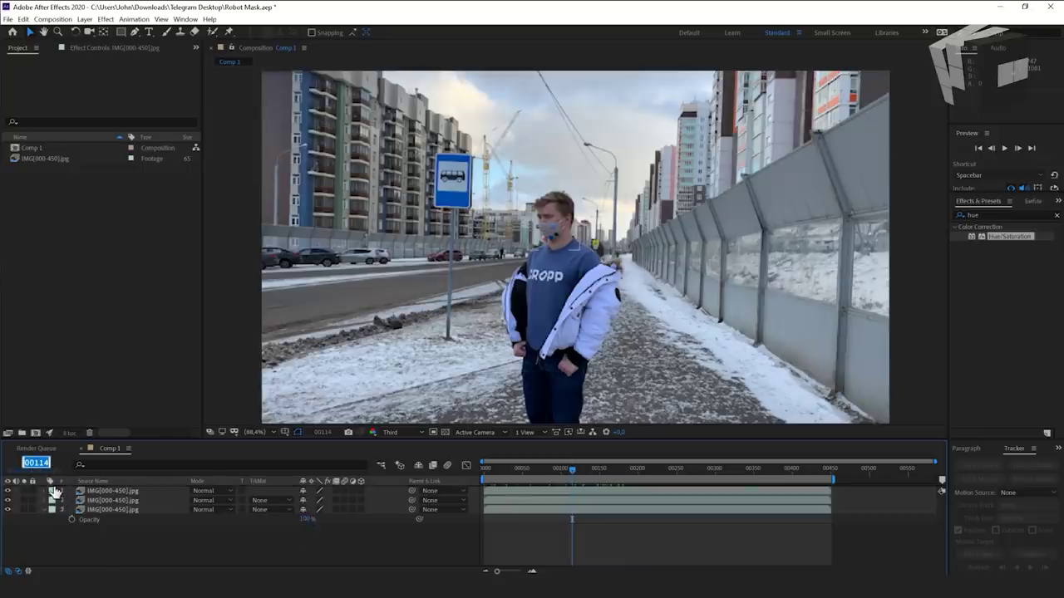
left_click(23, 463, "ctrl")
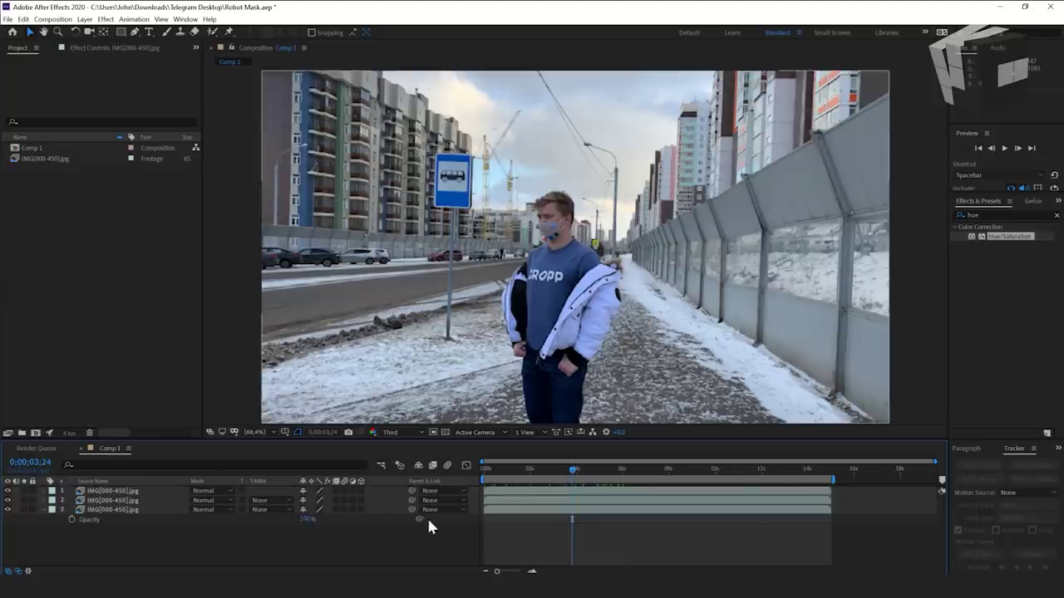
- Examine the neck and head masks on the stacked footage layers at about 0;00;04;28
left_click_drag(567, 474, 597, 474)
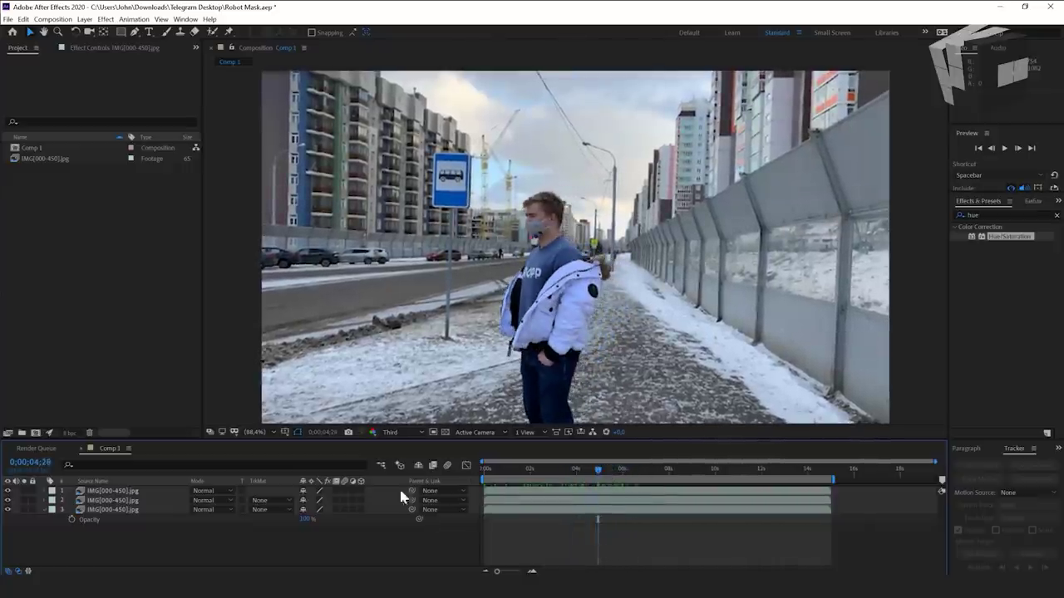
left_click(131, 514)
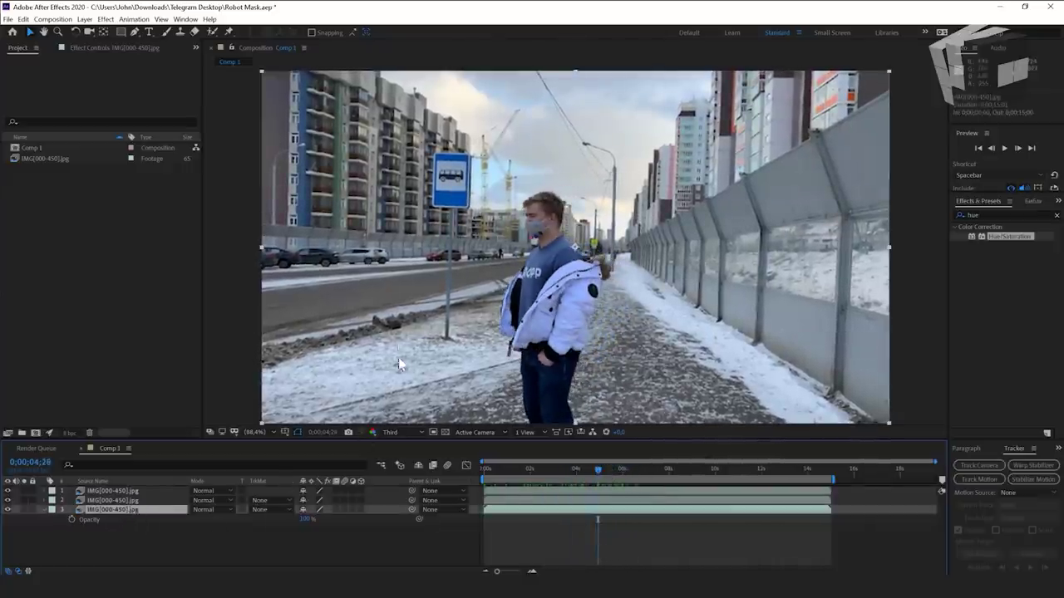
left_click(133, 501)
scroll(525, 241, "up", 3)
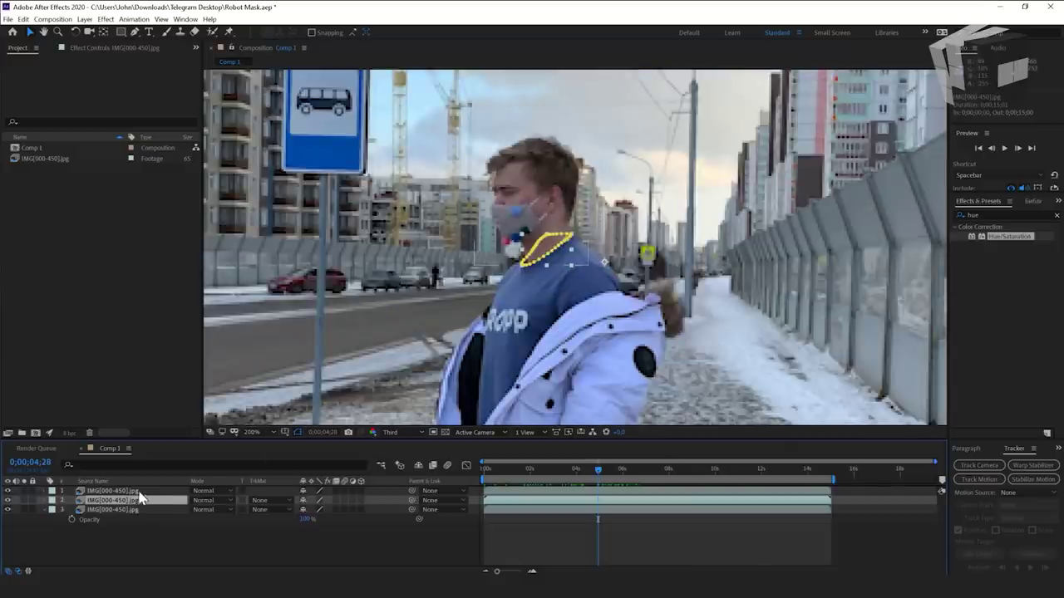
left_click(137, 491)
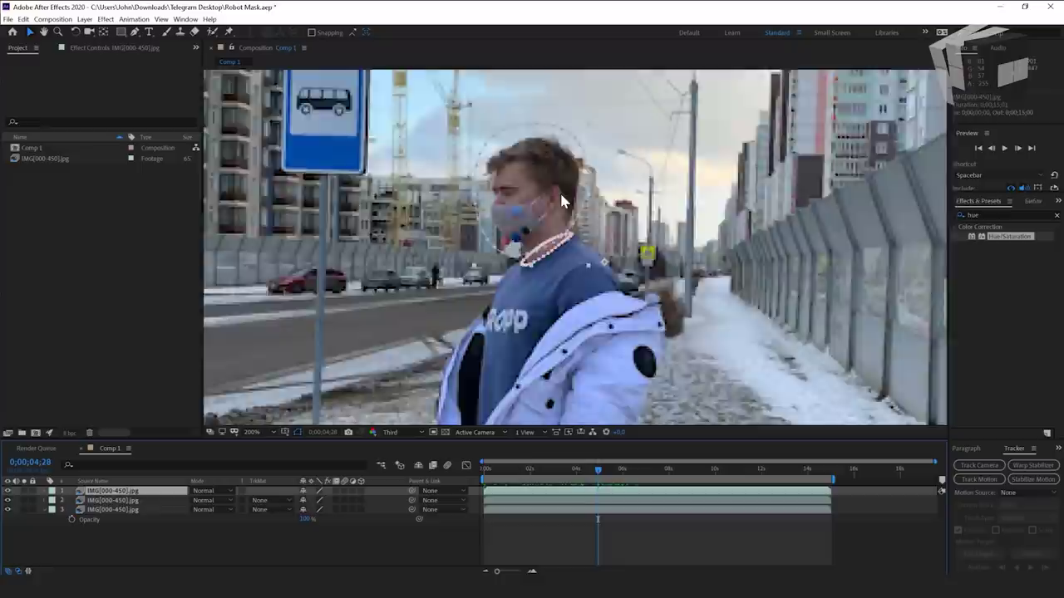
scroll(562, 200, "down", 2)
scroll(562, 199, "up", 1)
- Hide the two lower footage layers and apply the Fill effect to the top layer with the head mask
left_click(8, 510)
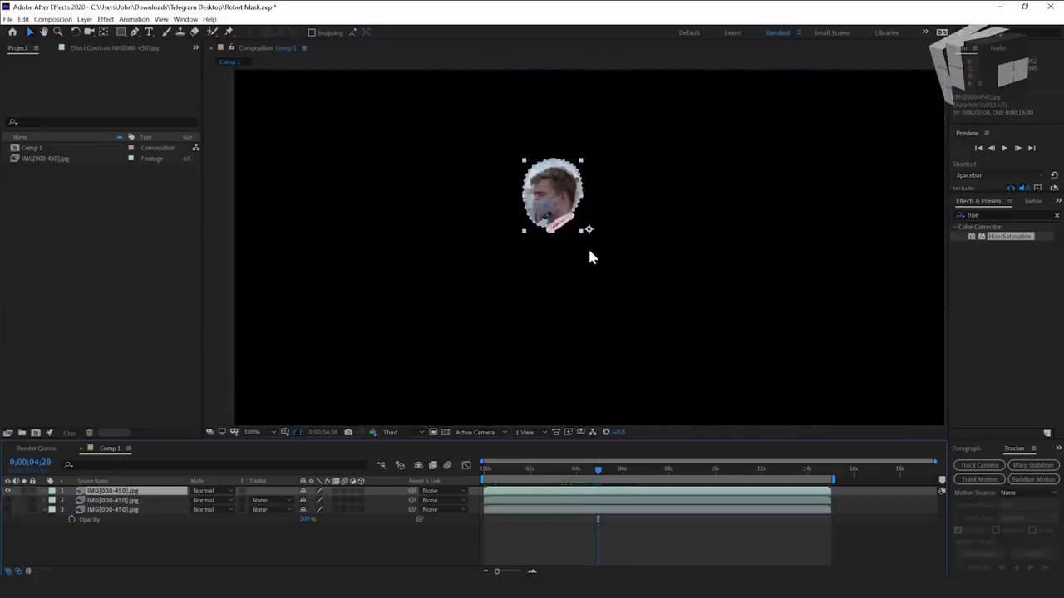
scroll(598, 266, "up", 2)
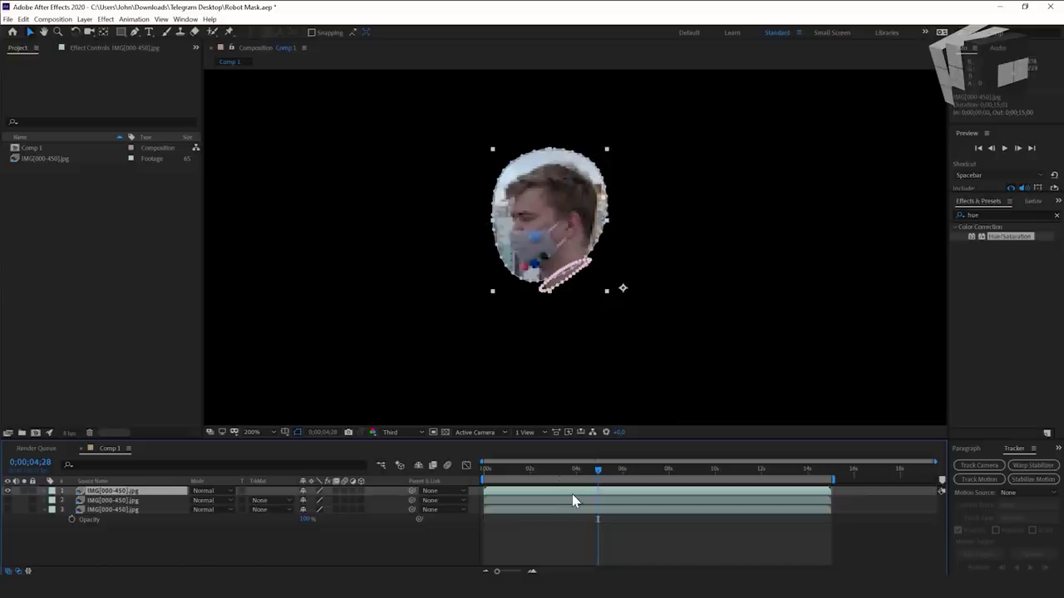
left_click_drag(985, 215, 907, 224)
type("fi")
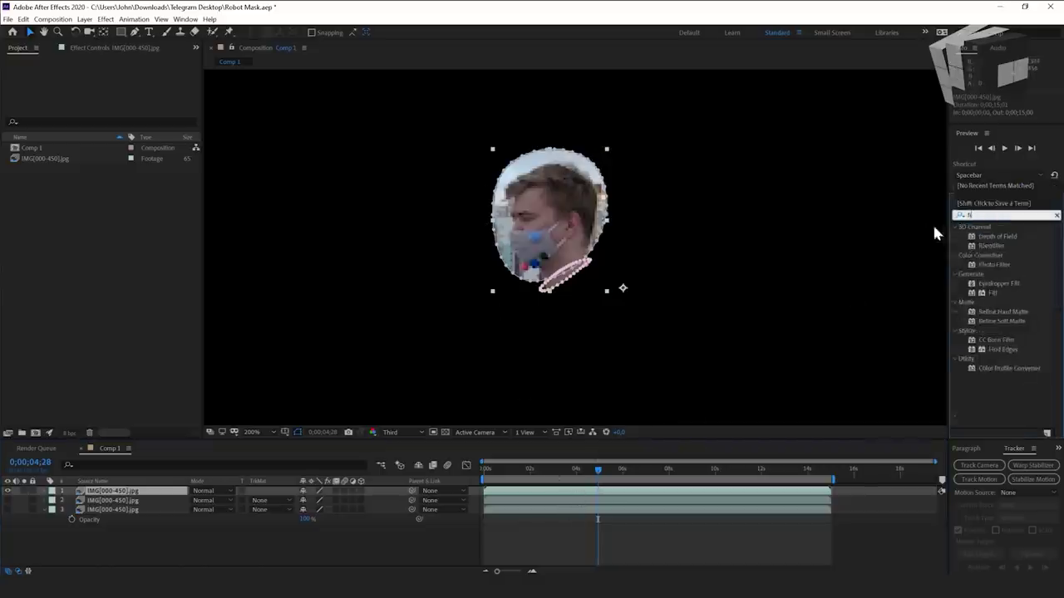
type("ll")
left_click_drag(990, 246, 580, 490)
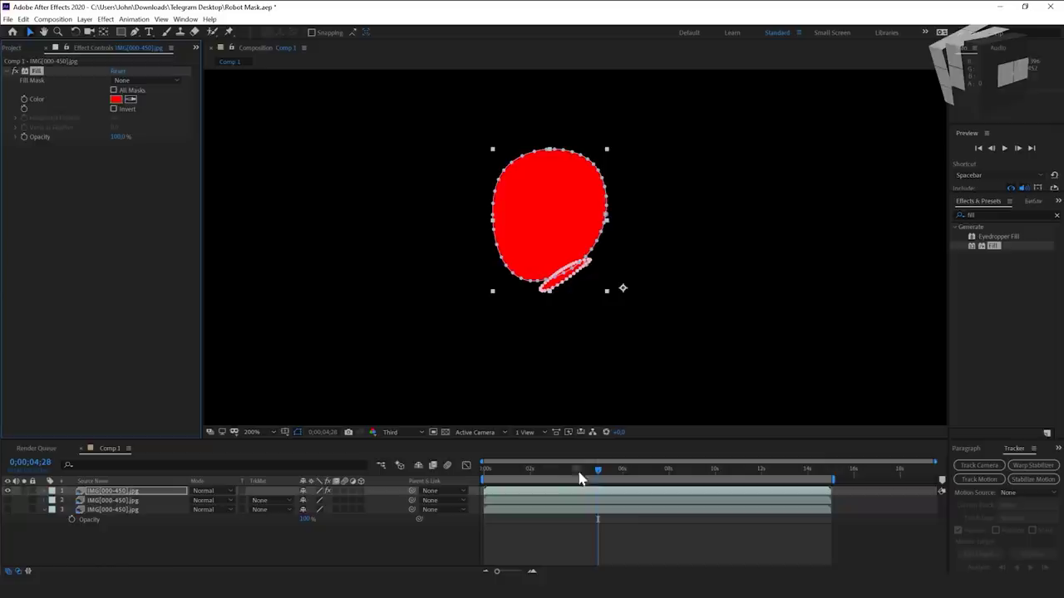
- Set the Fill colour to white (FFFFFF), show the bottom footage layer again and go to 0;00;06;25
left_click(117, 99)
left_click_drag(248, 121, 207, 140)
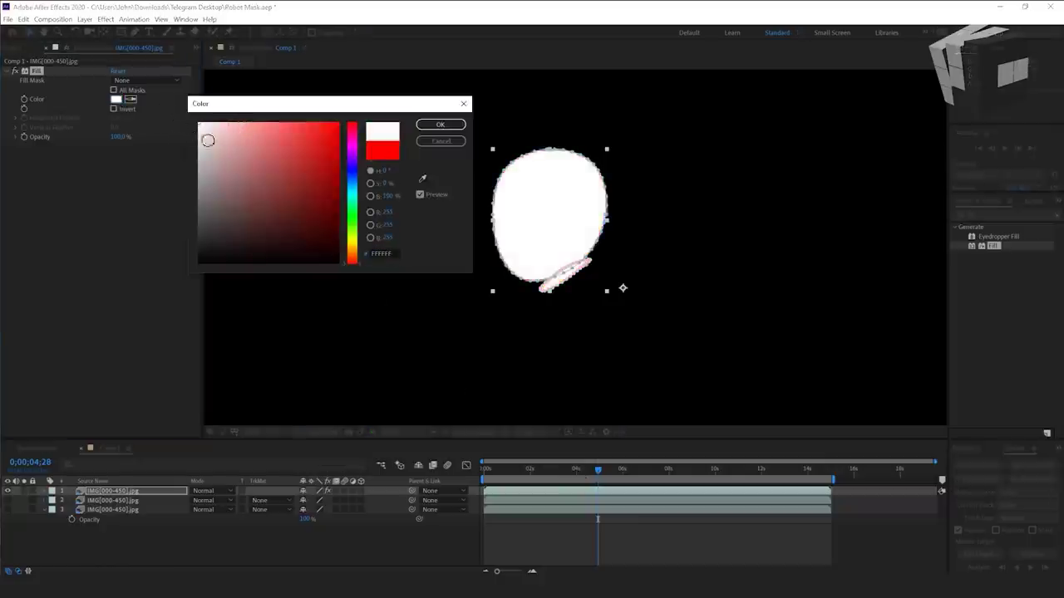
left_click(440, 123)
left_click(591, 404)
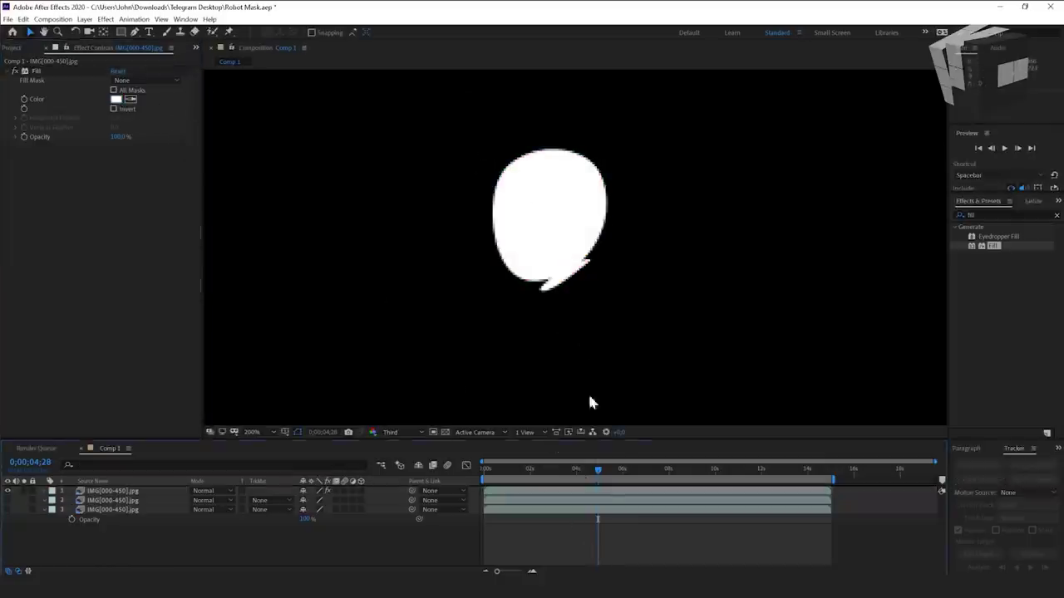
left_click_drag(7, 500, 7, 509)
left_click_drag(600, 472, 642, 480)
- Import the Glasha_Pass[0075-0450].exr sequence from the Russian Cyber Farm Render folder
left_click(19, 49)
double_click(133, 251)
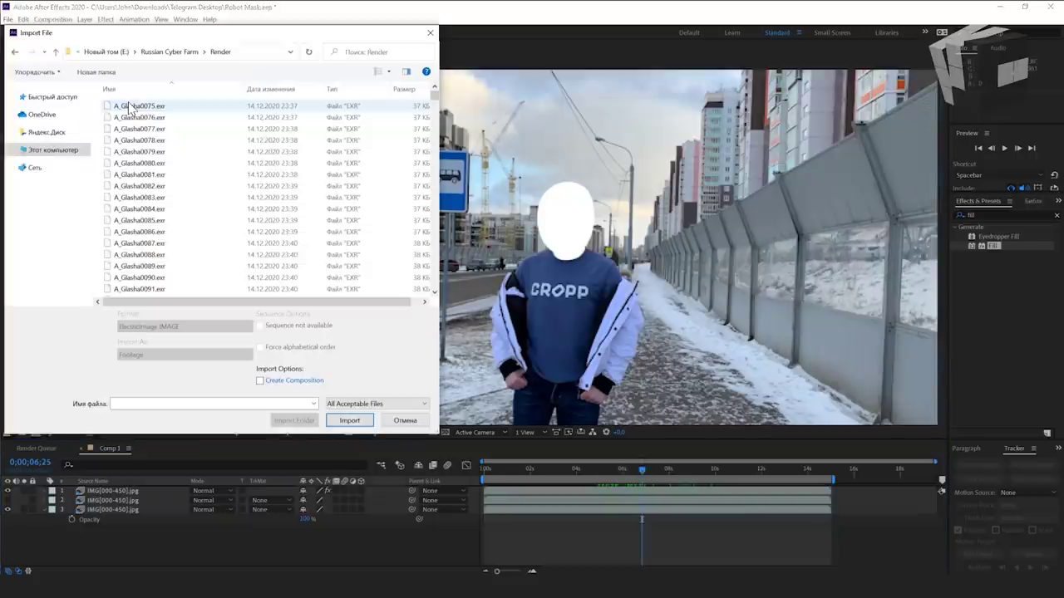
scroll(207, 167, "down", 15)
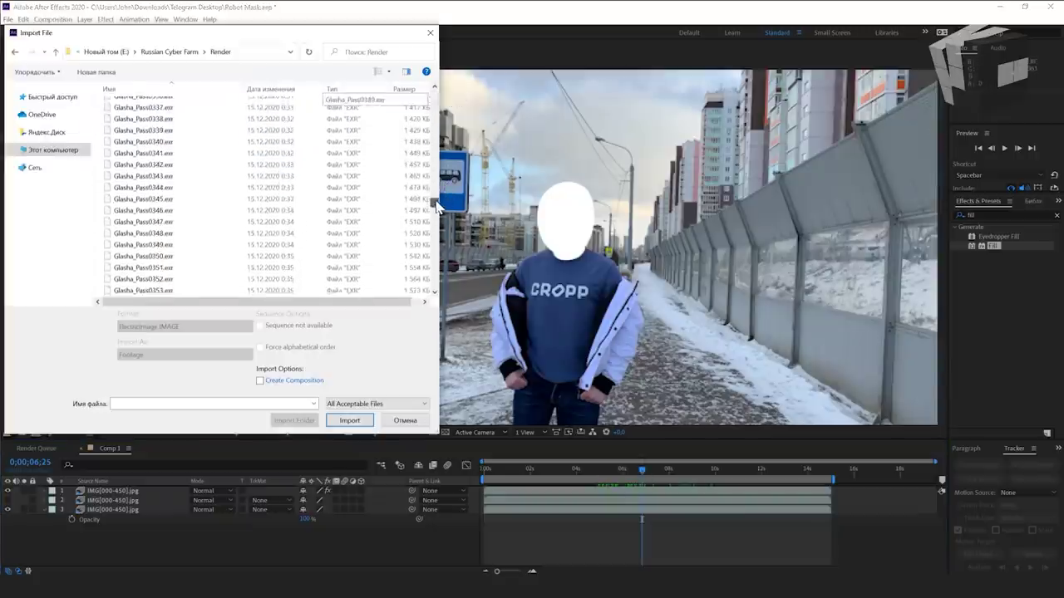
left_click(152, 167)
double_click(155, 152)
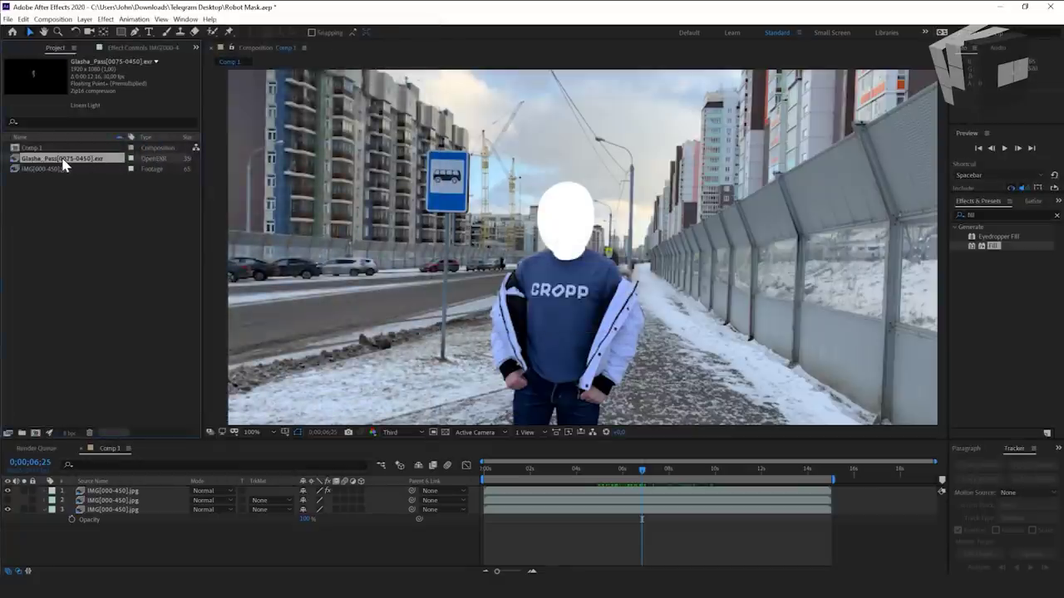
- Add the Glasha_Pass sequence as the top layer of Comp 1 and shift it to end with the footage layers
left_click_drag(62, 165, 185, 488)
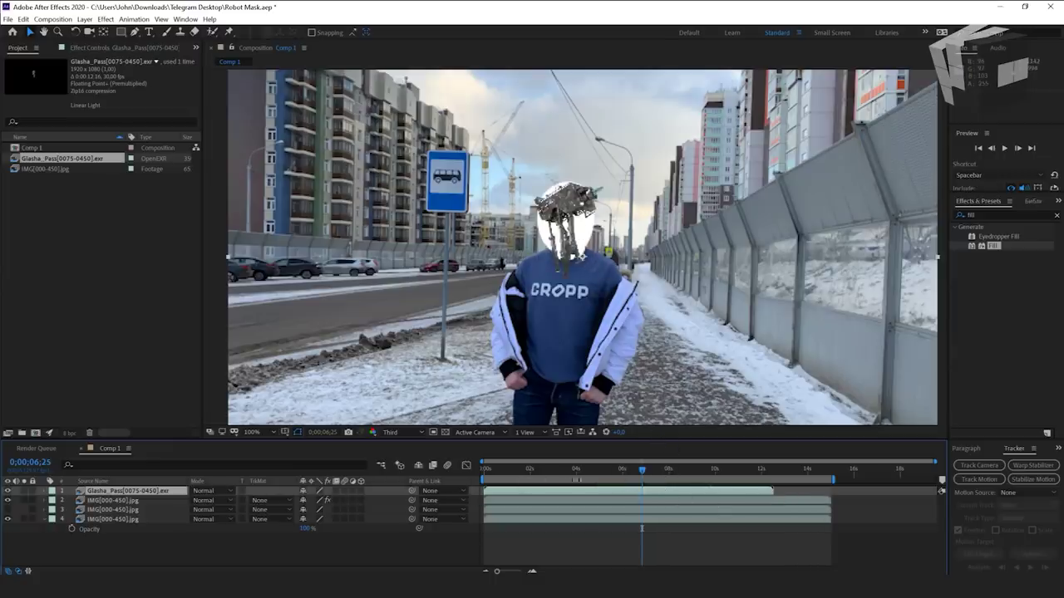
left_click_drag(595, 494, 637, 490)
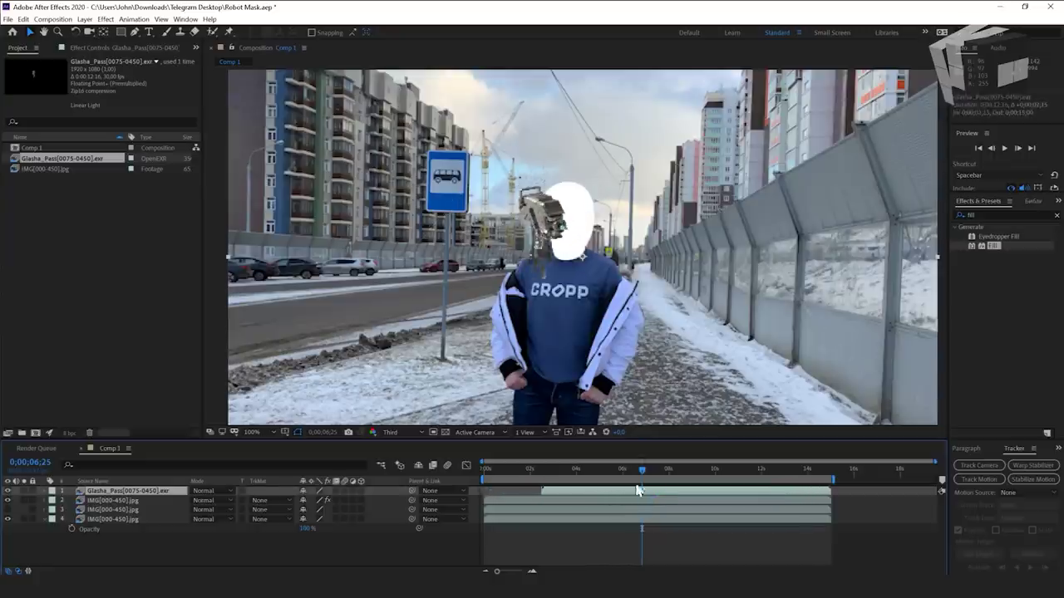
- Play back the composite from 0;00;06;25 to about 0;00;07;17 to check the robot against the white head mask
key("space")
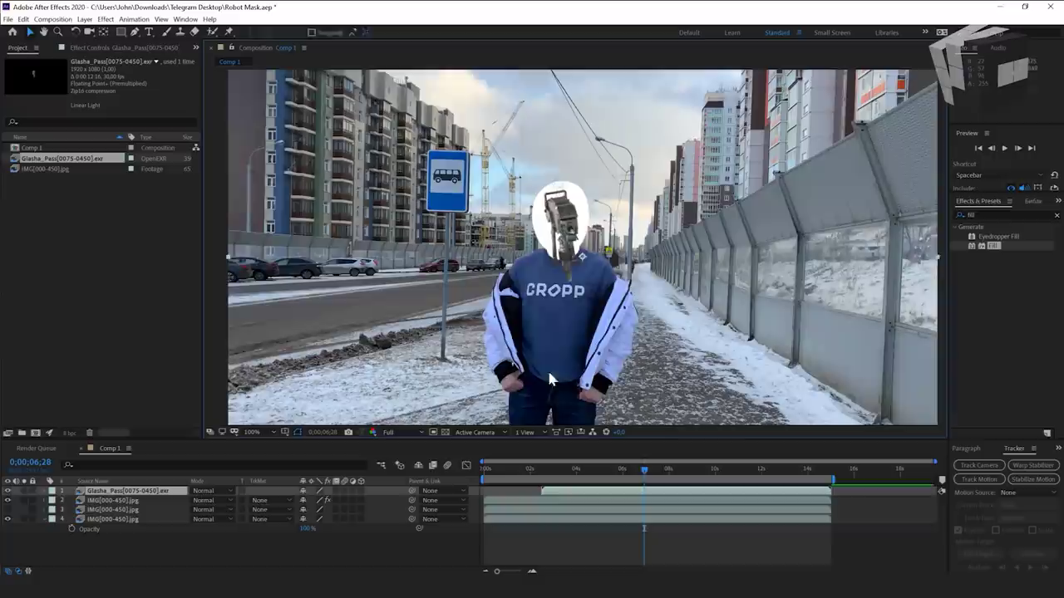
key("space")
scroll(559, 231, "up", 2)
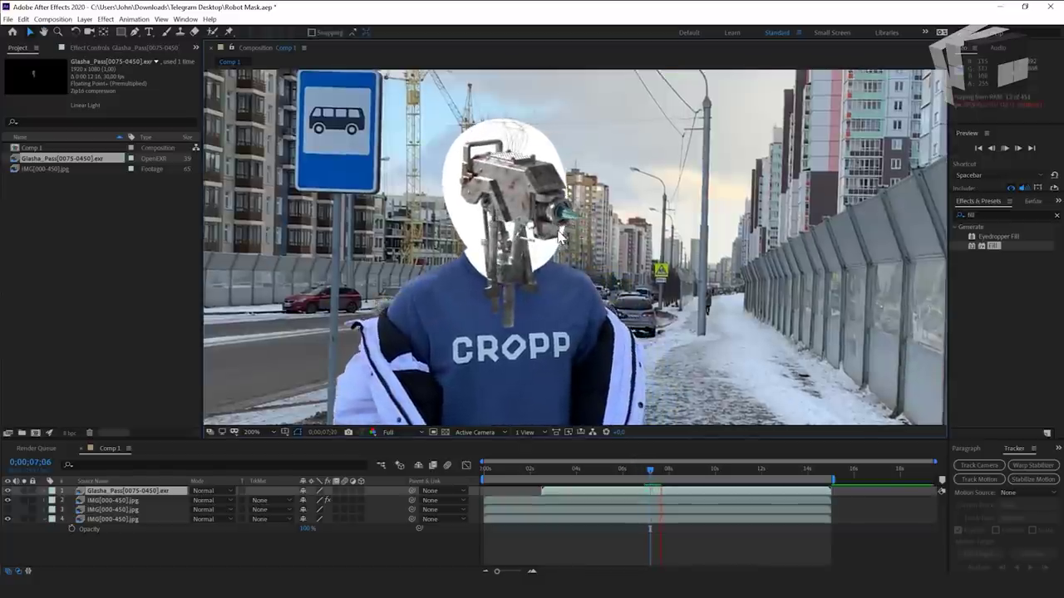
key("space")
mouse_move(664, 470)
left_mouse_down()
mouse_move(649, 472)
mouse_move(659, 470)
left_mouse_up()
scroll(532, 217, "down", 1)
scroll(528, 217, "up", 1)
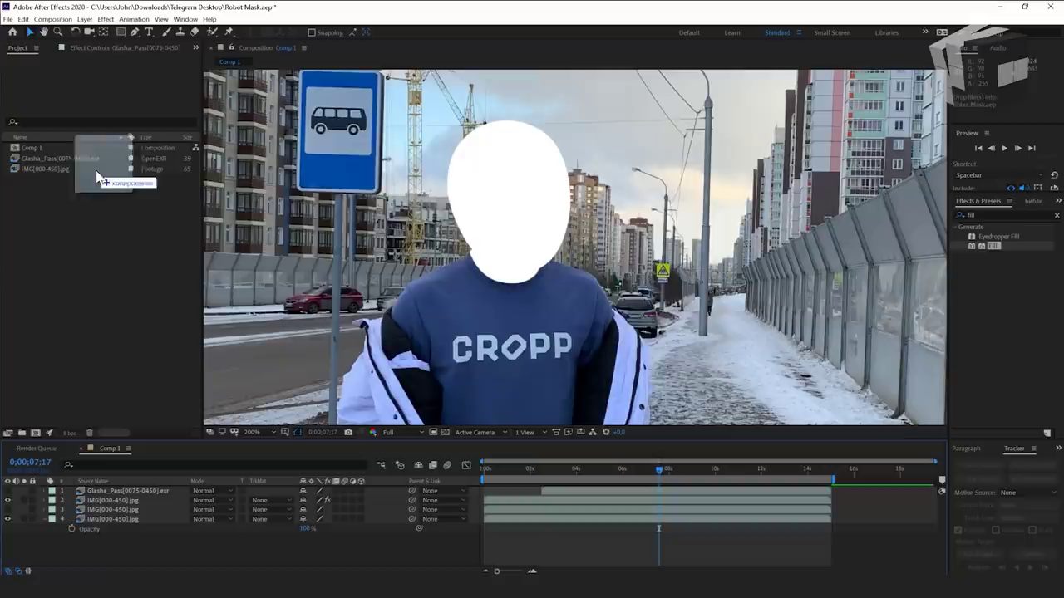
- Import IMG_2743.mov and place it as the top layer of Comp 1
left_click_drag(98, 175, 112, 214)
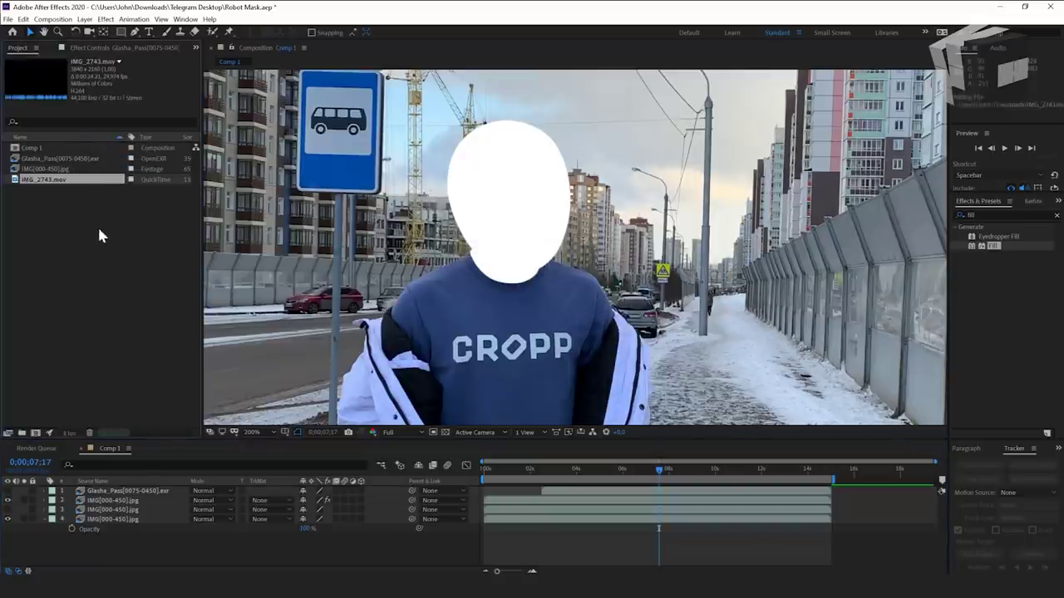
left_click_drag(145, 485, 147, 491)
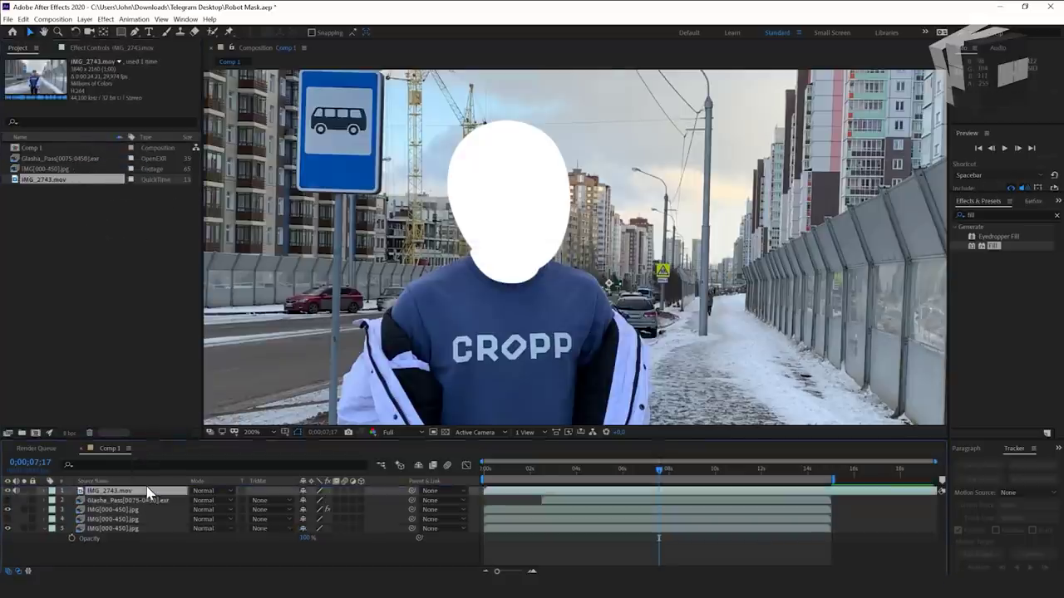
scroll(432, 288, "down", 3)
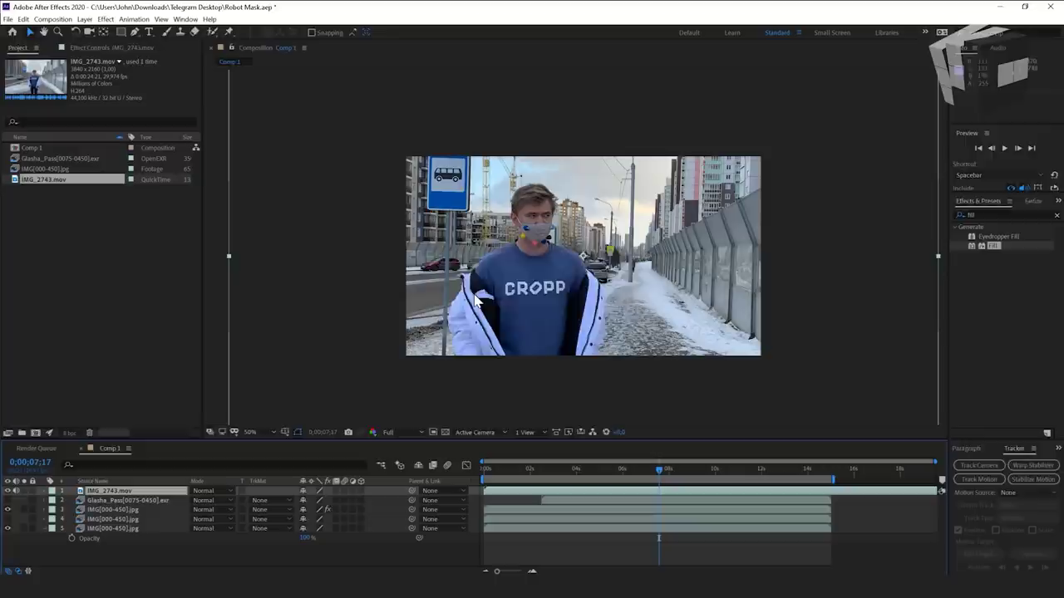
- Set the IMG_2743.mov layer's scale to 50%
left_click(43, 491)
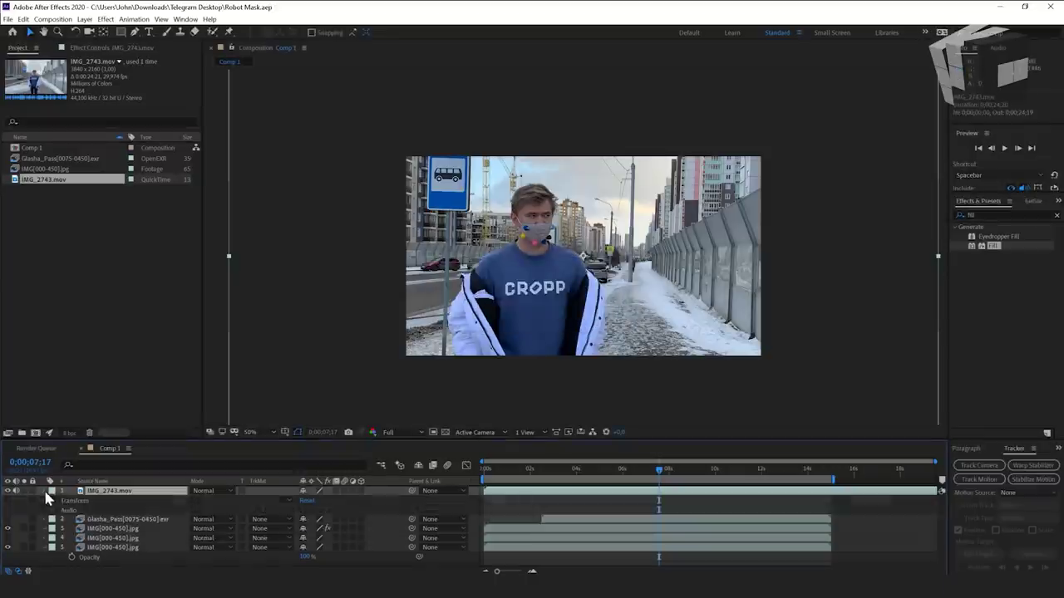
left_click(56, 501)
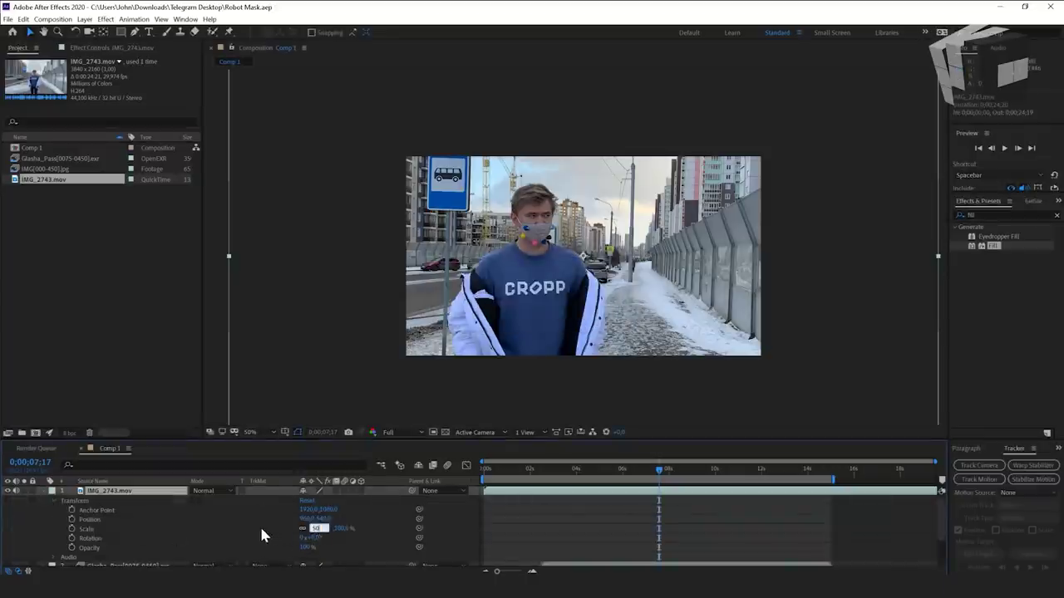
type("50")
key("Return")
scroll(572, 254, "up", 2)
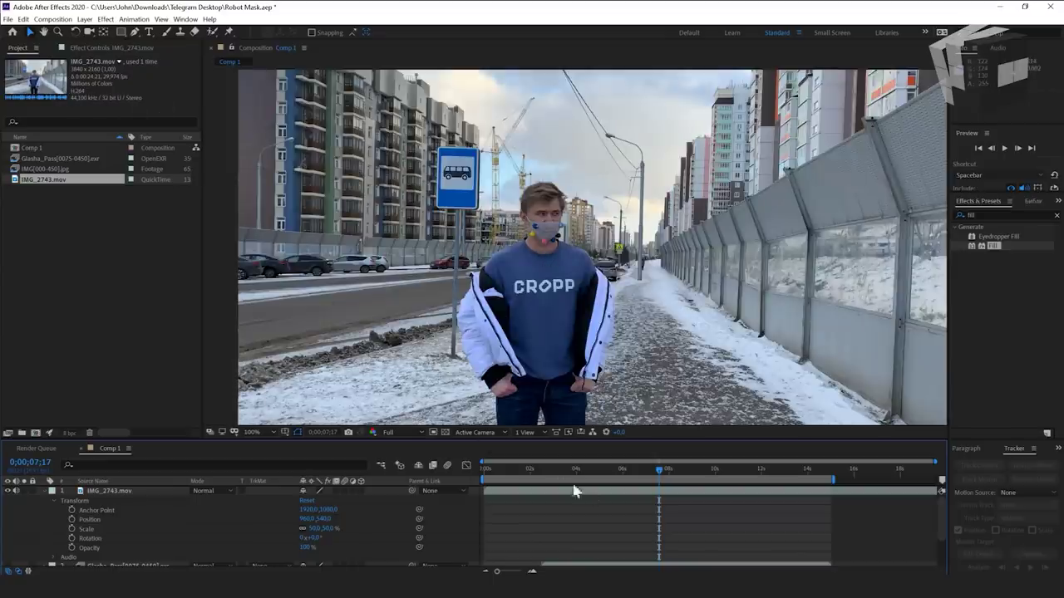
- Reveal the IMG_2743.mov layer's opacity and slide the layer to start at -0;00;11;25, showing the empty street
left_click(796, 494)
key("t")
left_click_drag(846, 498, 628, 492)
- Freeze the IMG_2743.mov layer on its frame at 0;00;07;17, hide it, and solo the bottom IMG[000-450].jpg layer
right_click(142, 496)
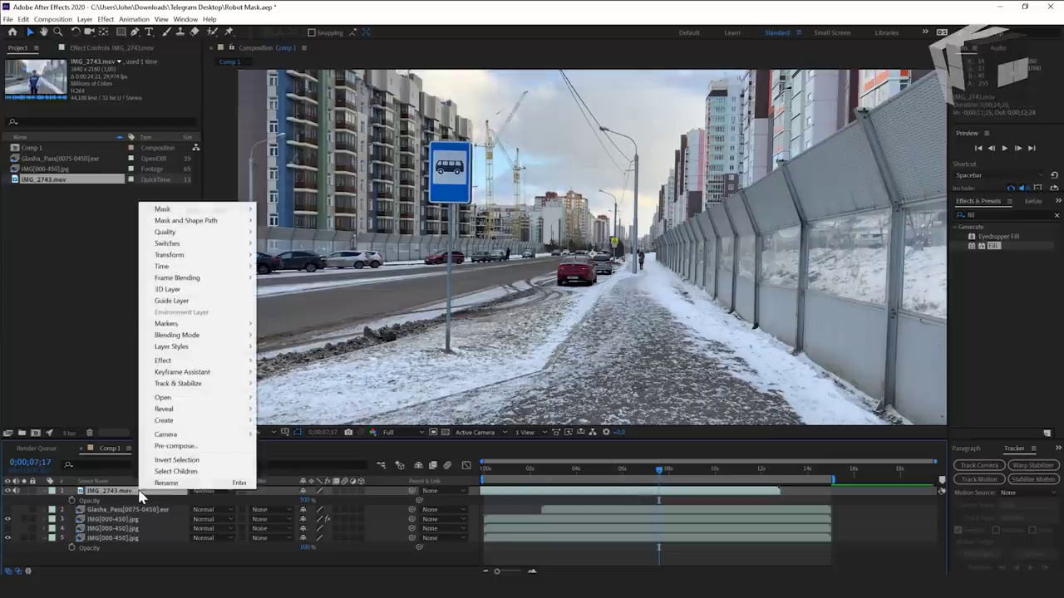
mouse_move(226, 267)
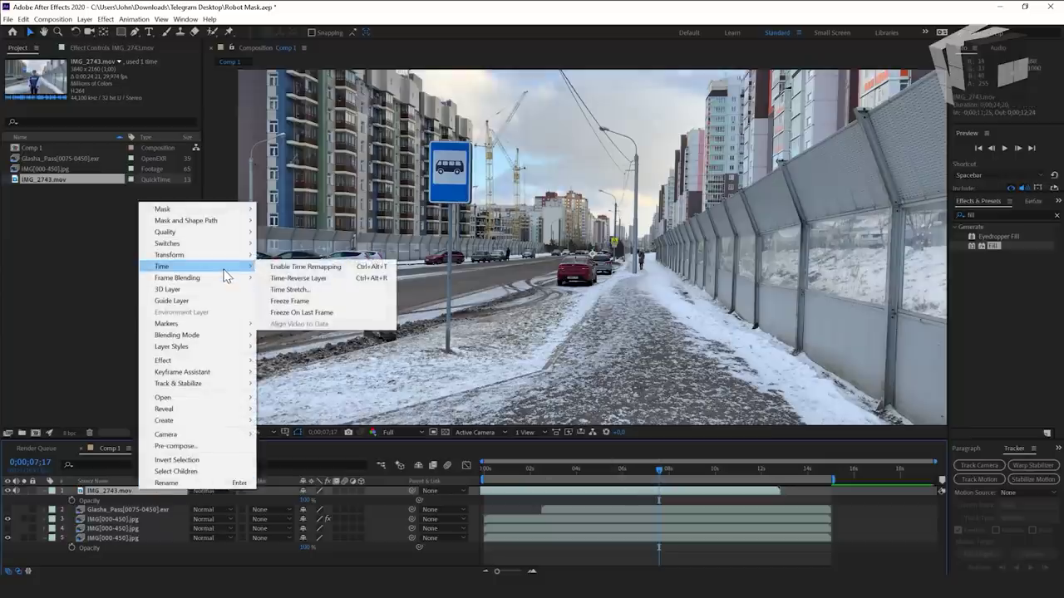
left_click(314, 313)
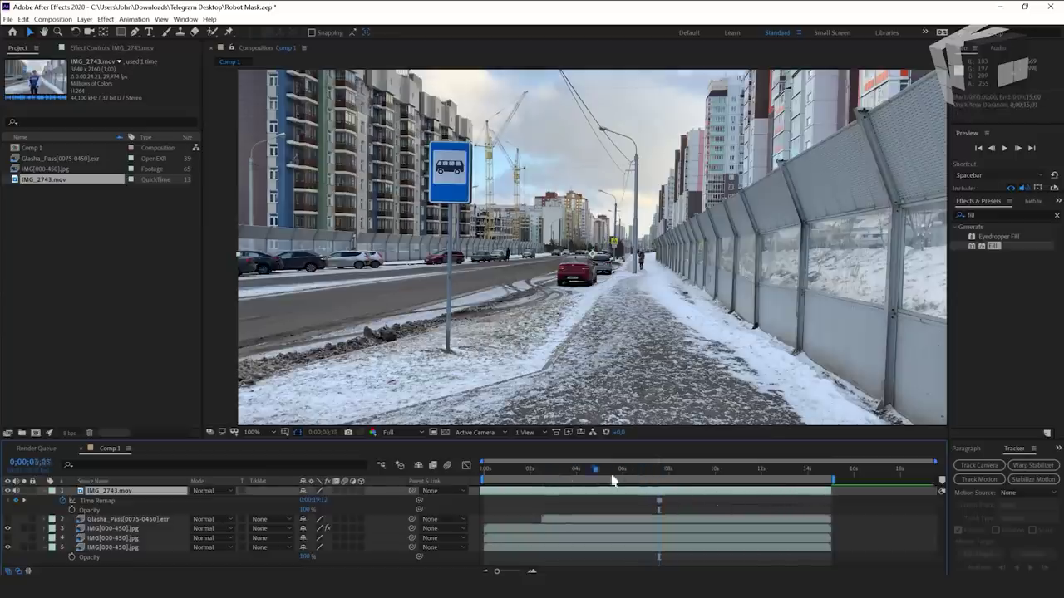
left_click(8, 491)
left_click(24, 548)
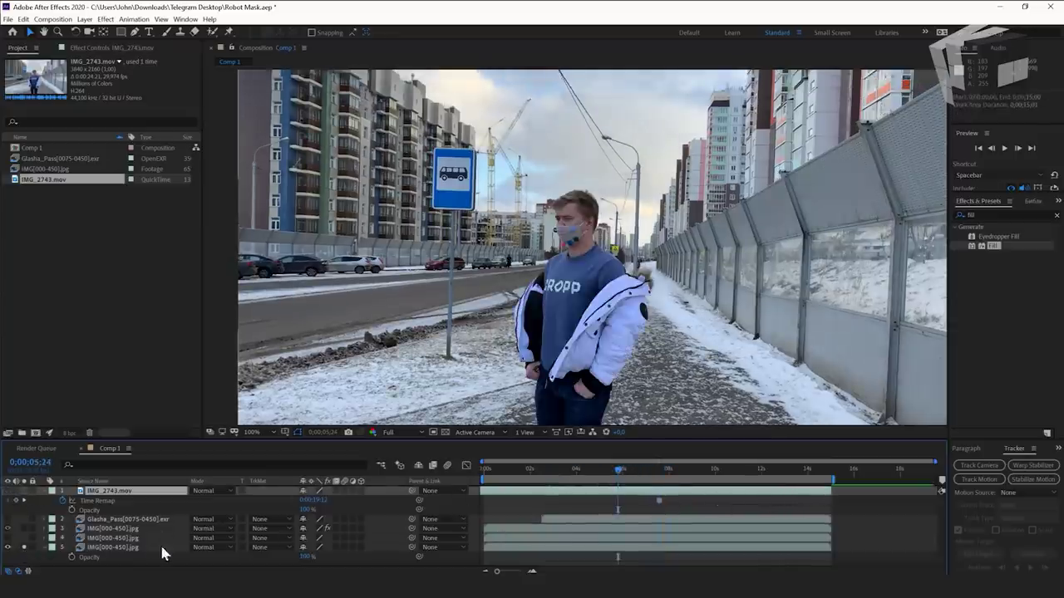
- Trim the start of all layers to 0;00;02;15 and slide them together to the beginning of the composition
left_click(162, 549)
left_click_drag(614, 470, 541, 472)
left_click(537, 492)
left_click(538, 549, "shift")
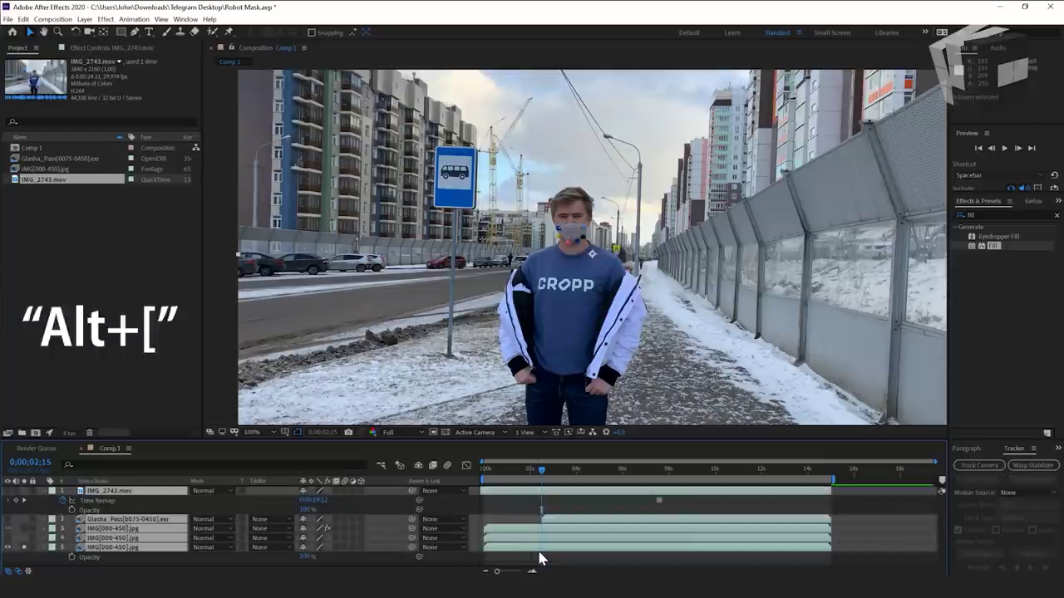
key("alt+bracketleft")
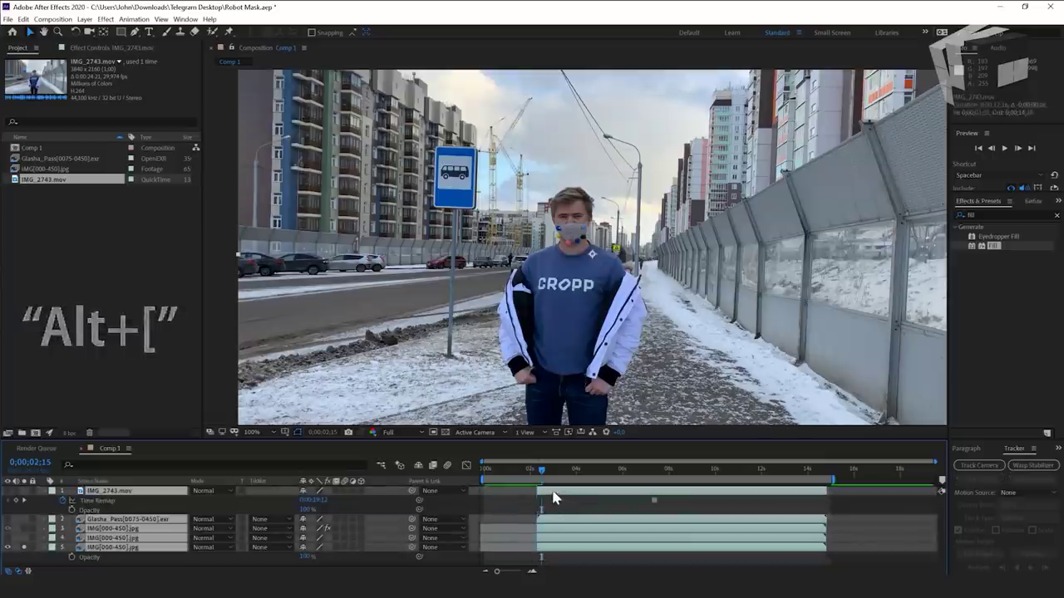
left_click_drag(551, 493, 494, 492)
- End the work area at 0;00;12;15, return to 0;00;00;00, and deselect the layers
left_click(771, 479)
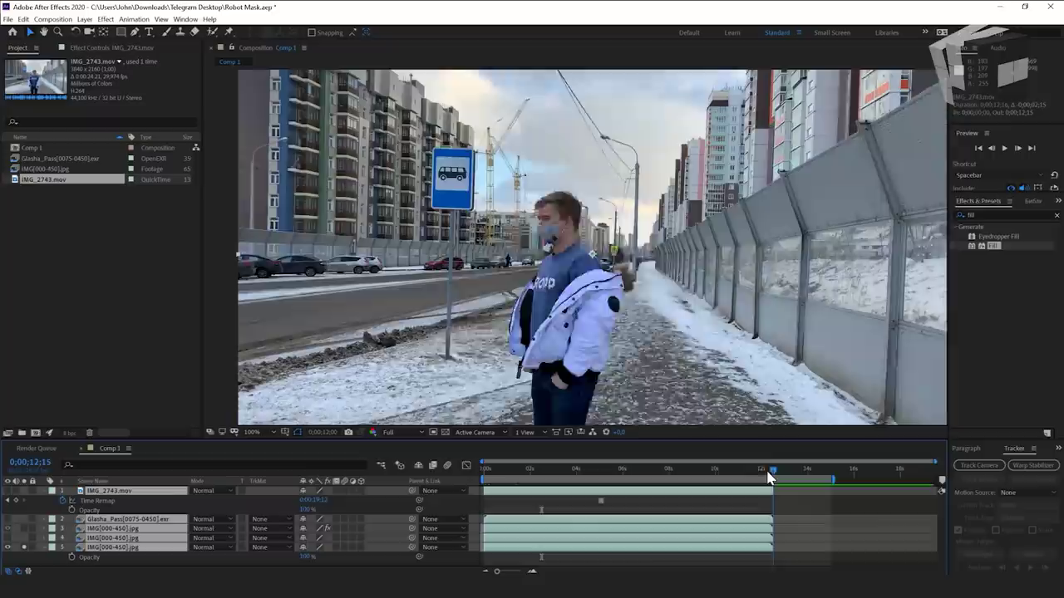
key("n")
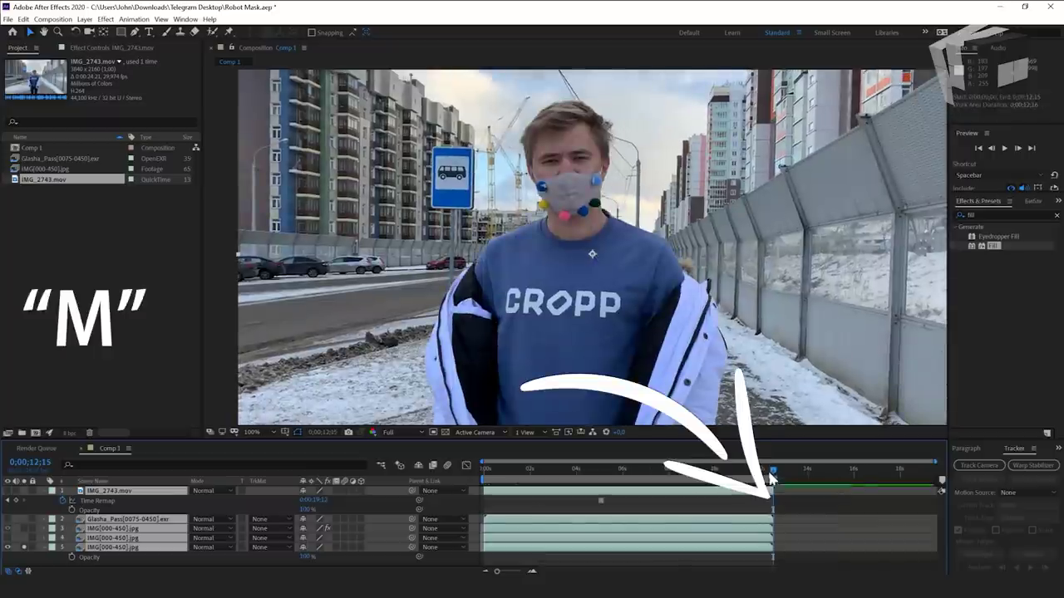
left_click_drag(772, 474, 477, 473)
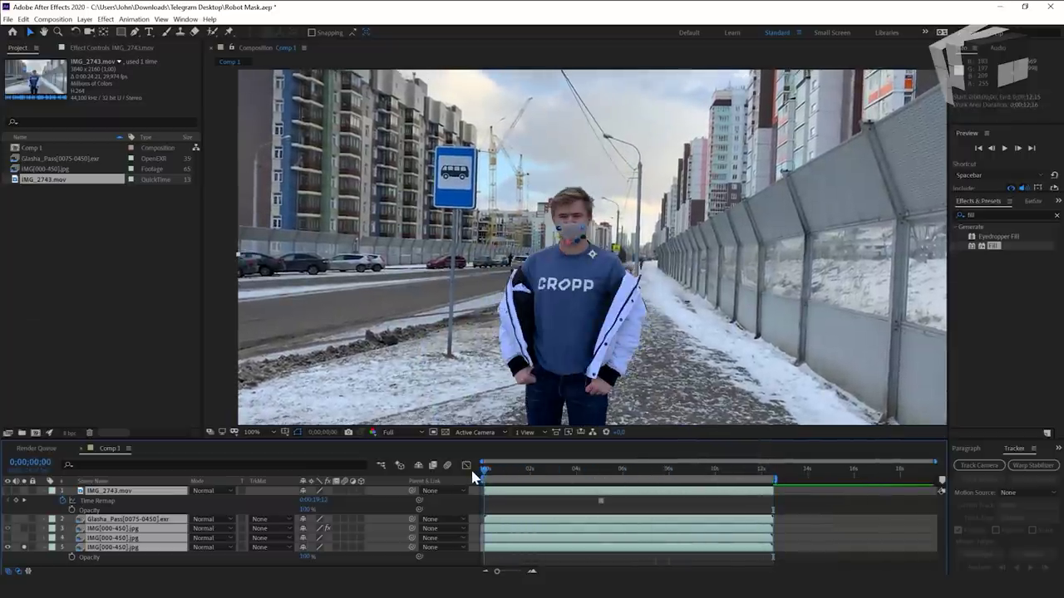
left_click(520, 505)
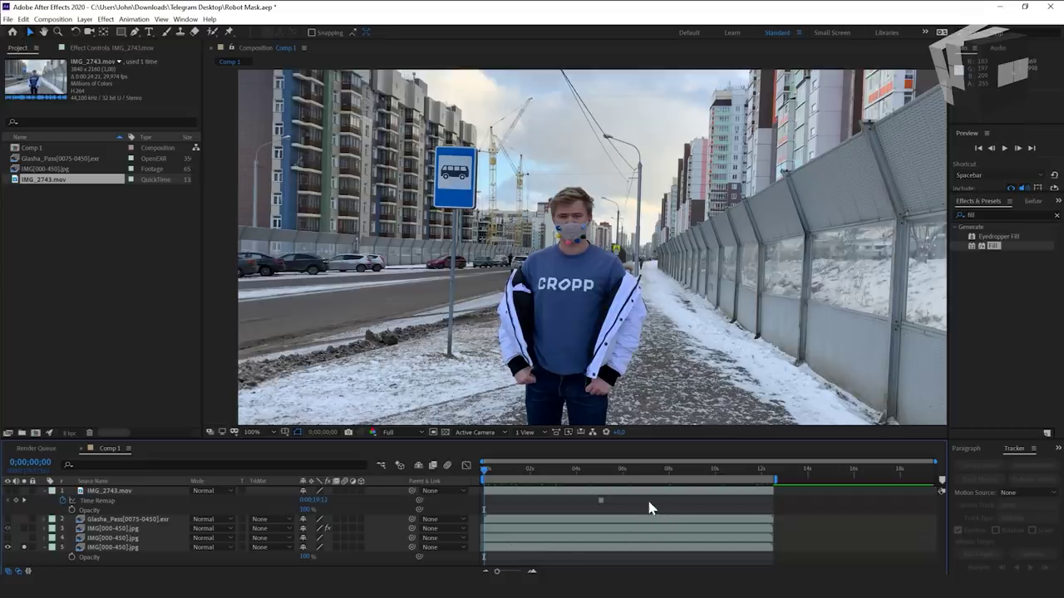
- Run the 3D Camera Tracker on the bottom IMG[000-450].jpg layer and create a camera from the solve
left_click(577, 547)
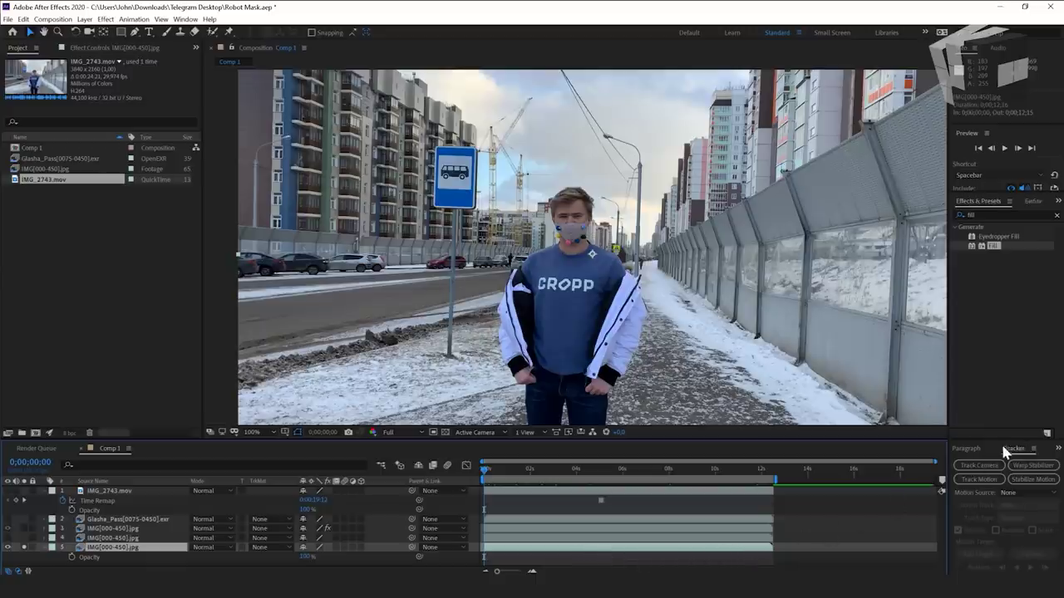
left_click(188, 20)
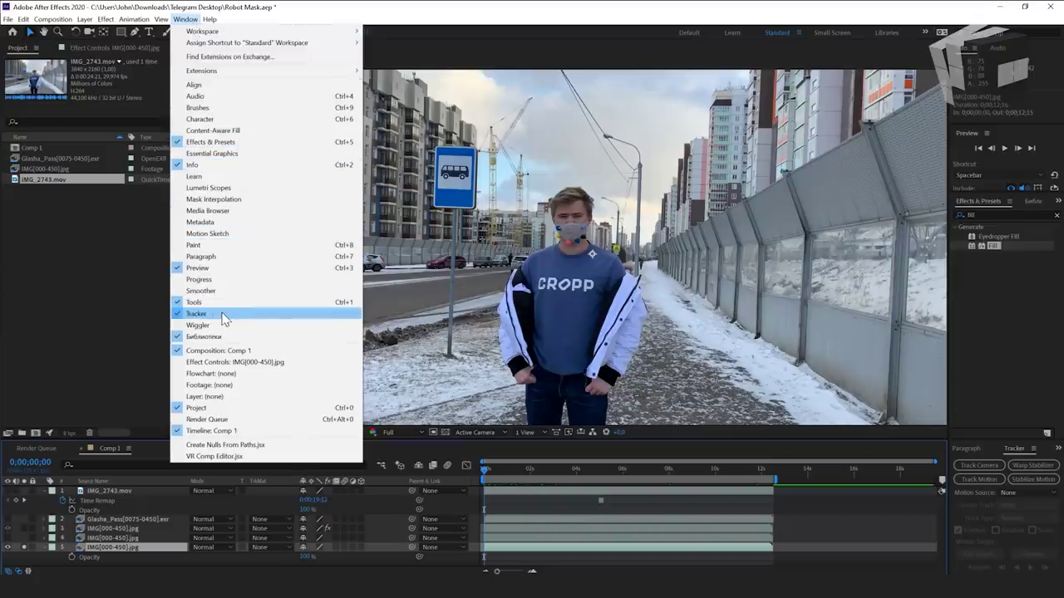
left_click(769, 556)
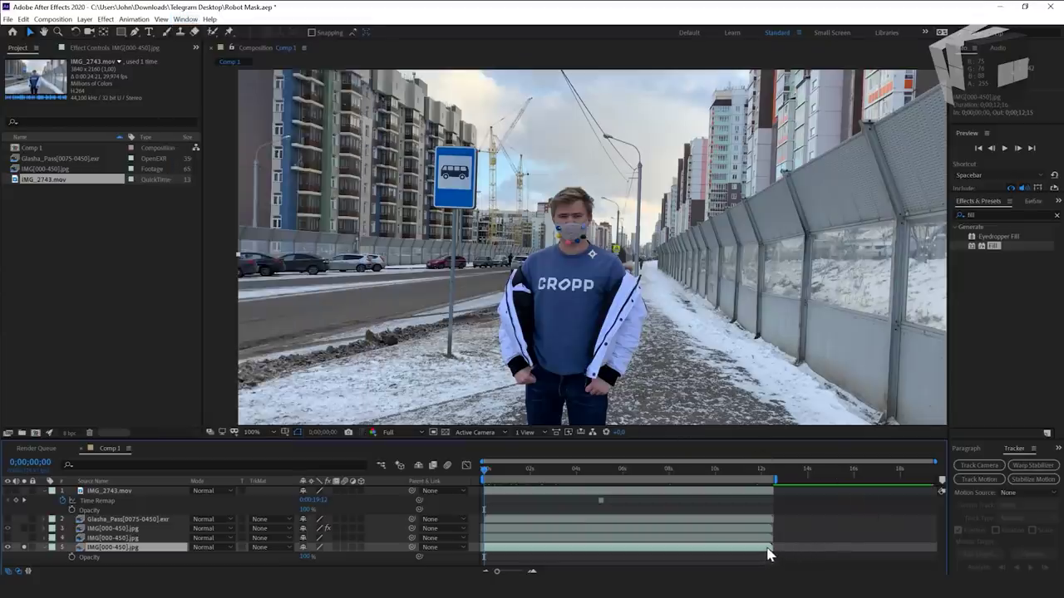
left_click(100, 50)
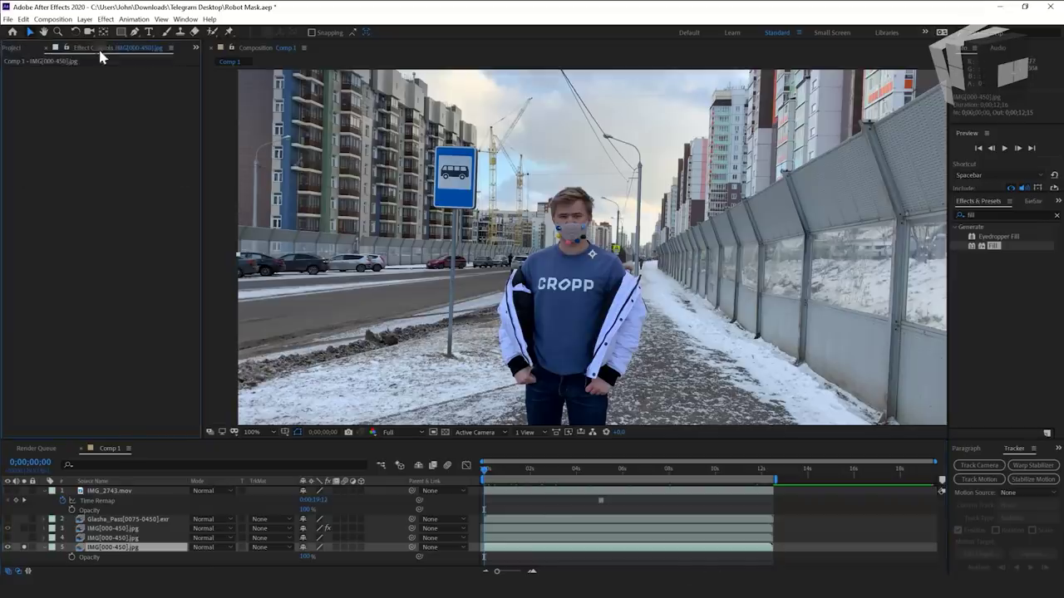
left_click(980, 466)
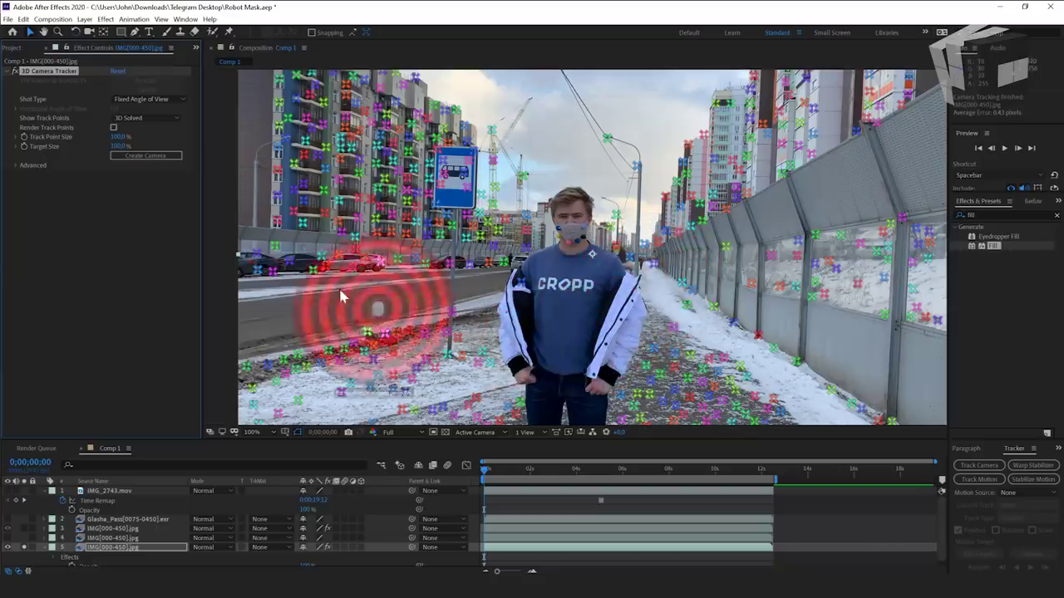
left_click(146, 157)
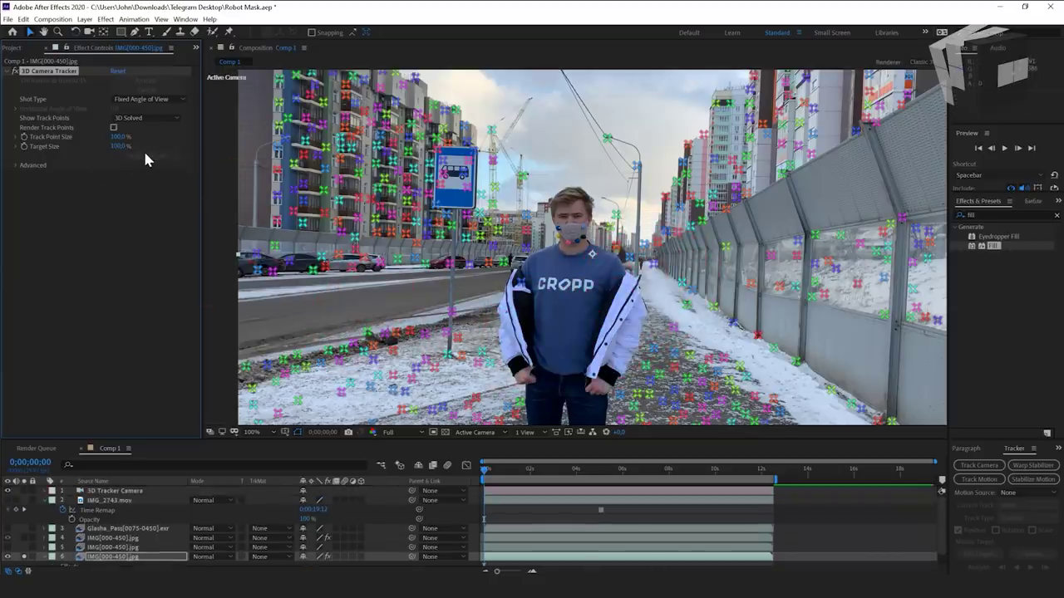
- Show and solo the IMG_2743.mov layer and make it a 3D layer
left_click(9, 500)
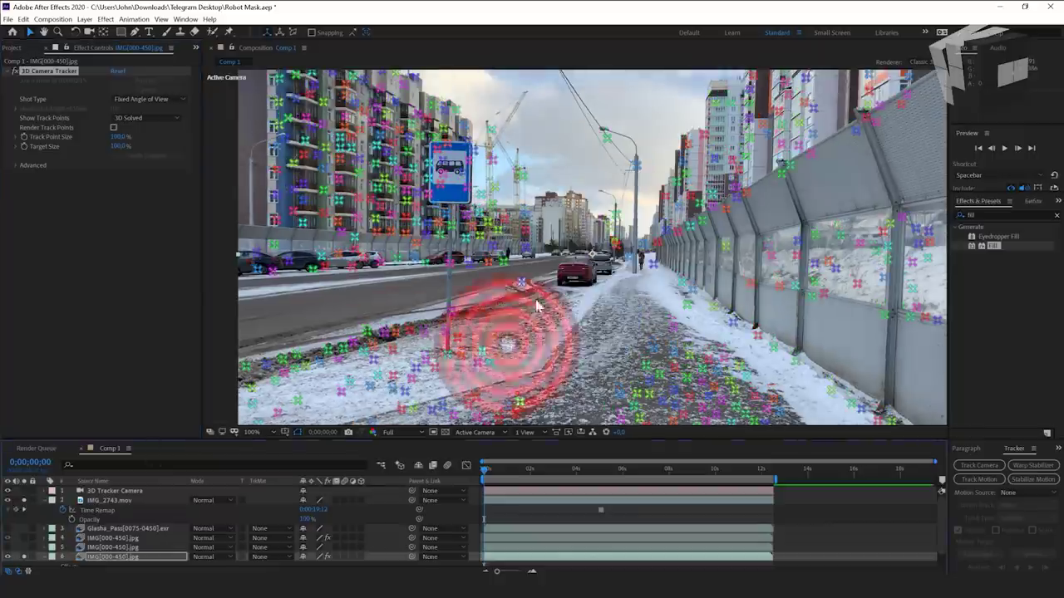
left_click(500, 499)
left_click(501, 500)
left_click(361, 500)
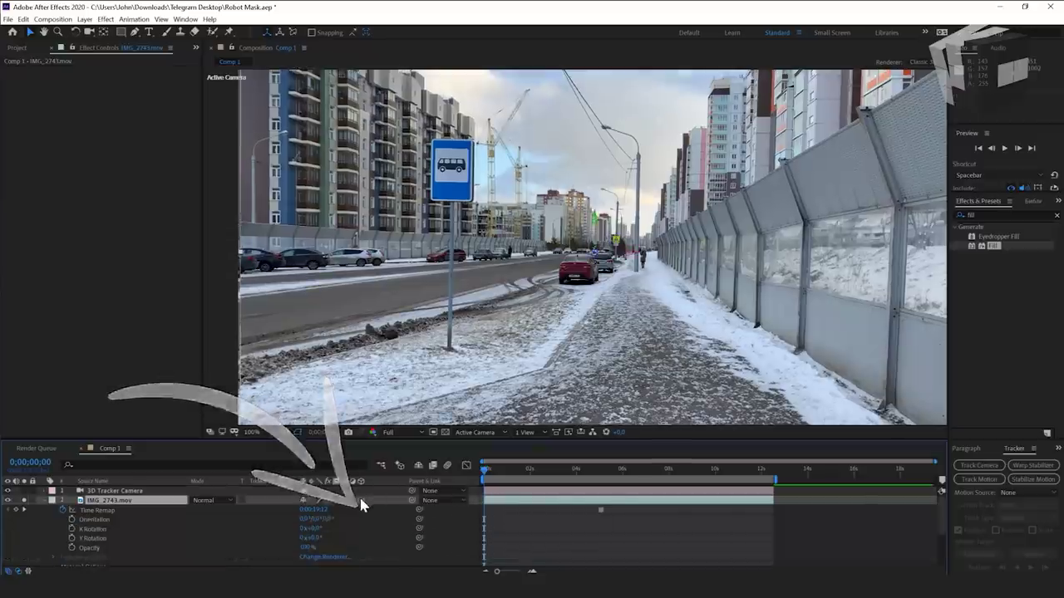
- At 0;00;03;11, lower the IMG_2743.mov layer's opacity to about 43% so the person footage shows through
left_click_drag(535, 471, 561, 471)
key("t")
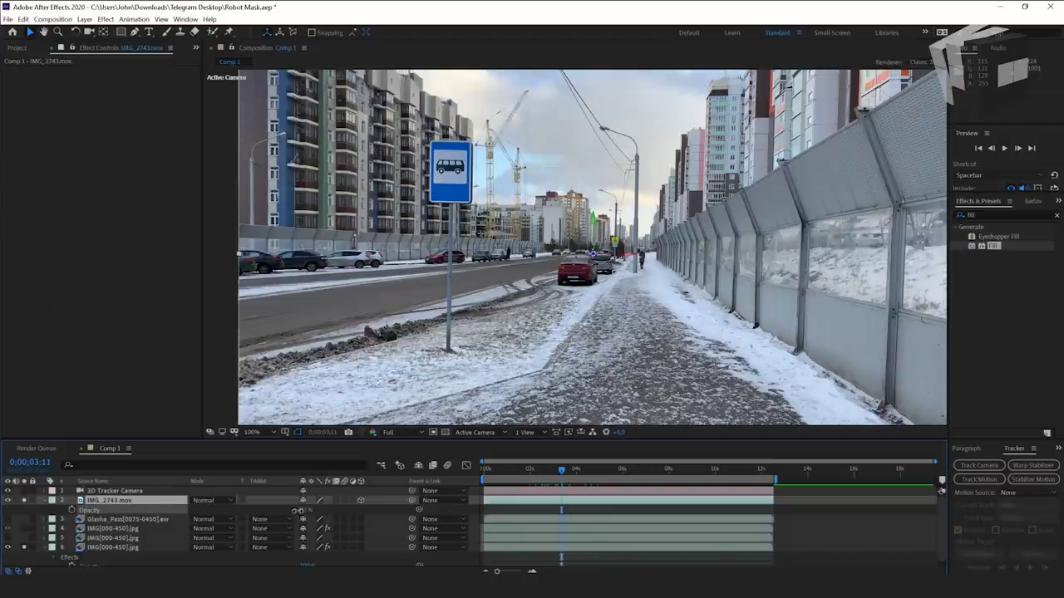
left_click_drag(305, 511, 266, 510)
scroll(520, 183, "up", 2)
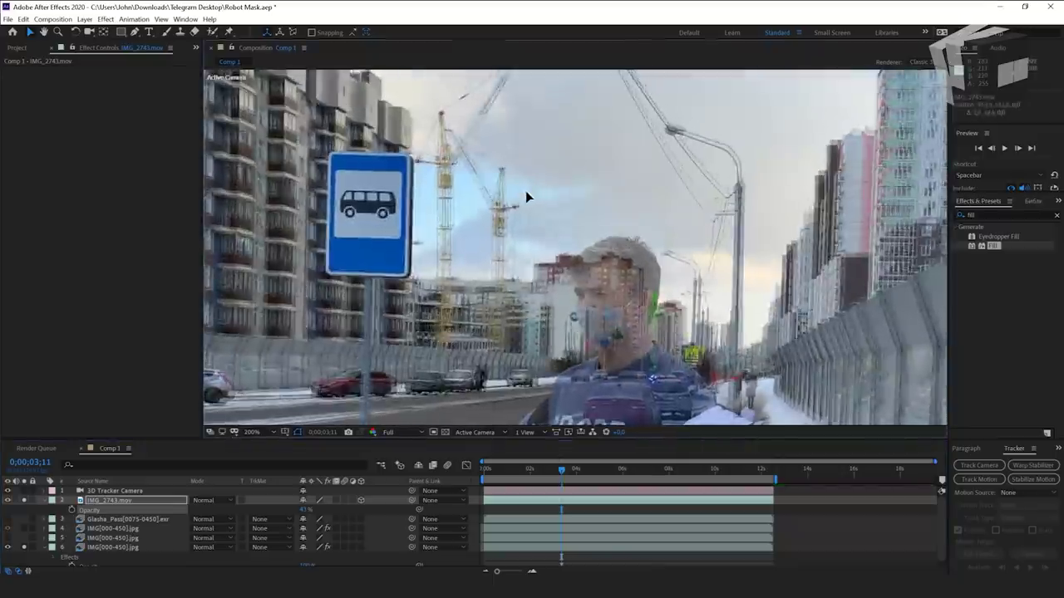
- Align IMG_2743.mov with the person footage by rotating it 0.9° about Z and positioning it at about 959.5, 562.5
key("r")
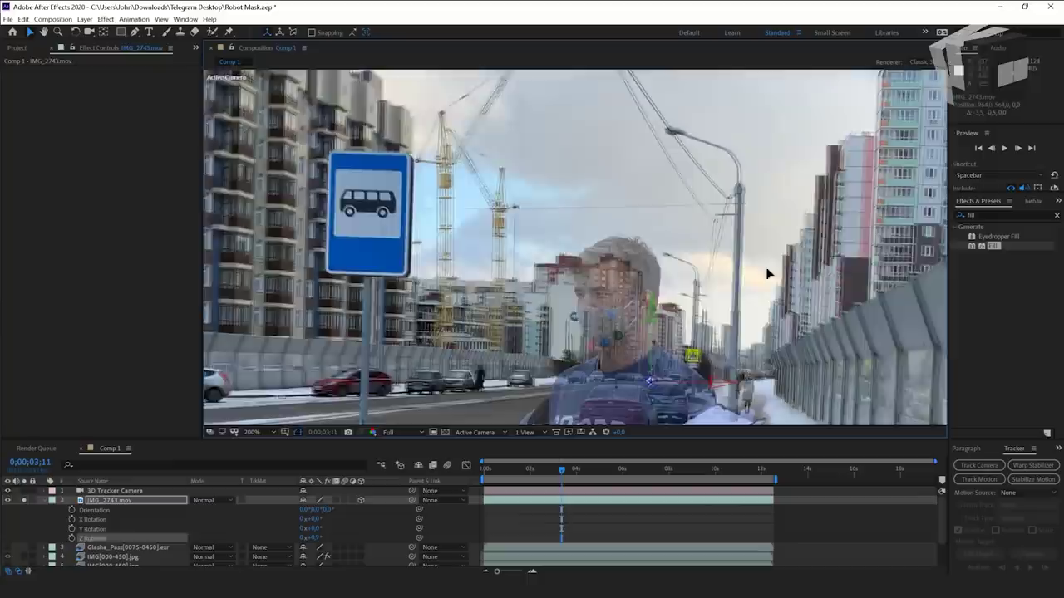
scroll(668, 307, "up", 5)
scroll(668, 307, "down", 4)
scroll(651, 208, "down", 1)
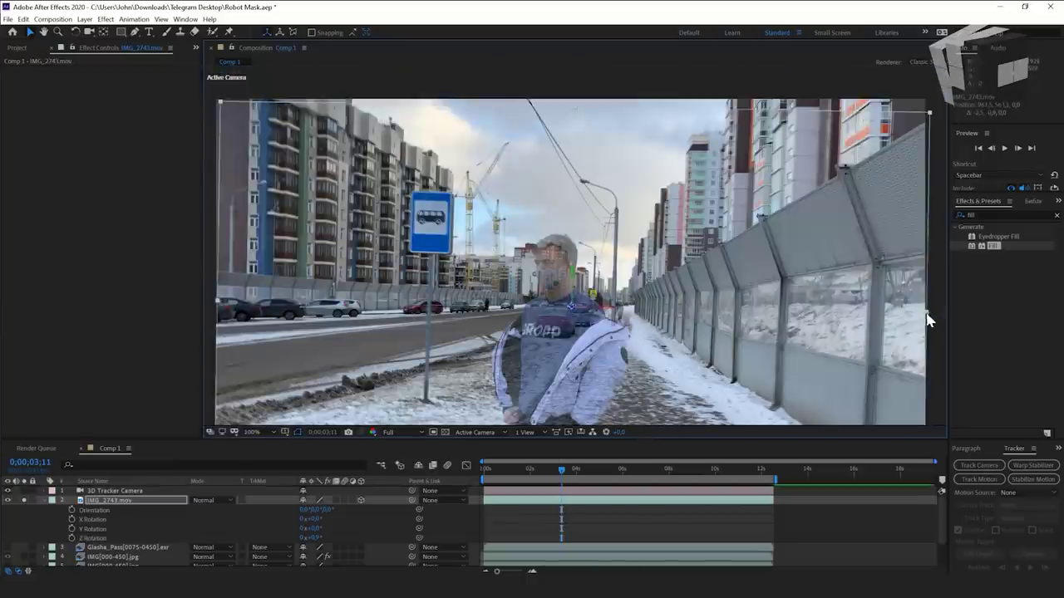
scroll(662, 304, "up", 3)
scroll(665, 305, "down", 3)
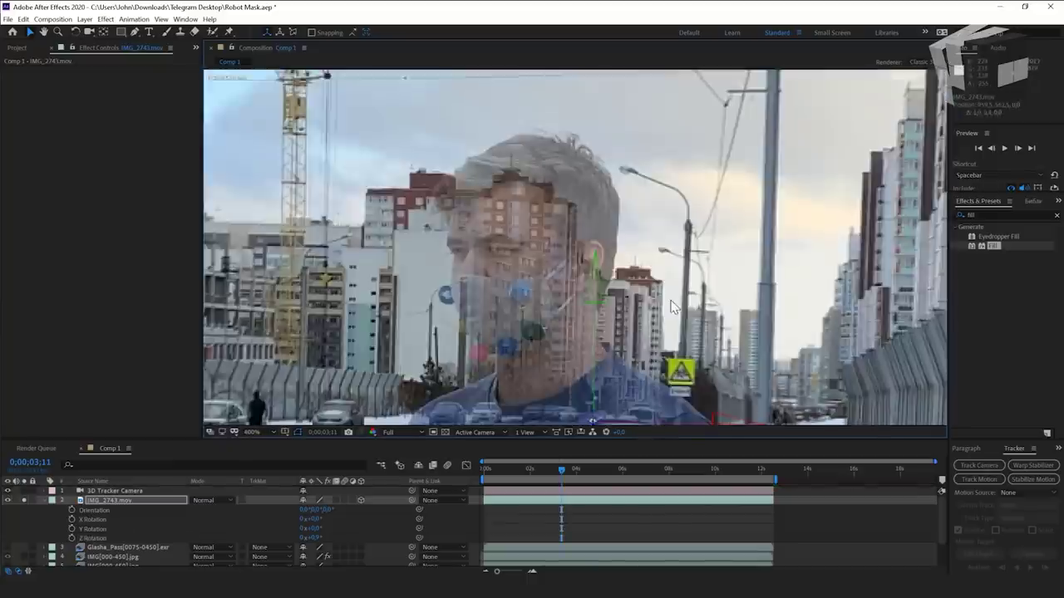
scroll(555, 263, "up", 1)
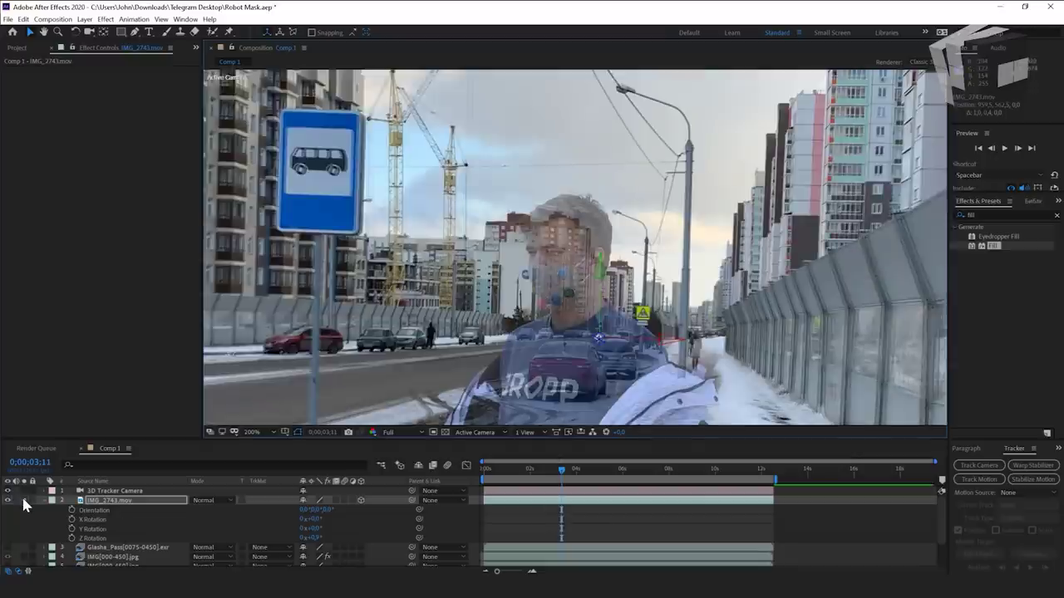
- Toggle the solo of IMG_2743.mov repeatedly to compare its alignment with the person footage, leaving the layer unsoloed
left_click(24, 500)
scroll(548, 262, "down", 2)
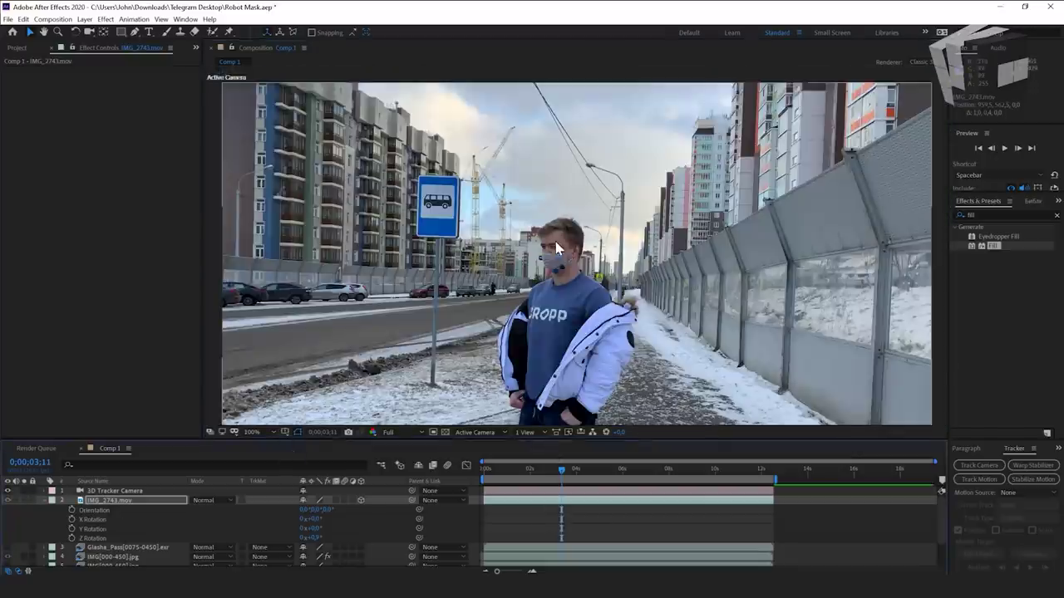
left_click(24, 500)
left_click(24, 500)
left_click(24, 500)
left_click(24, 500)
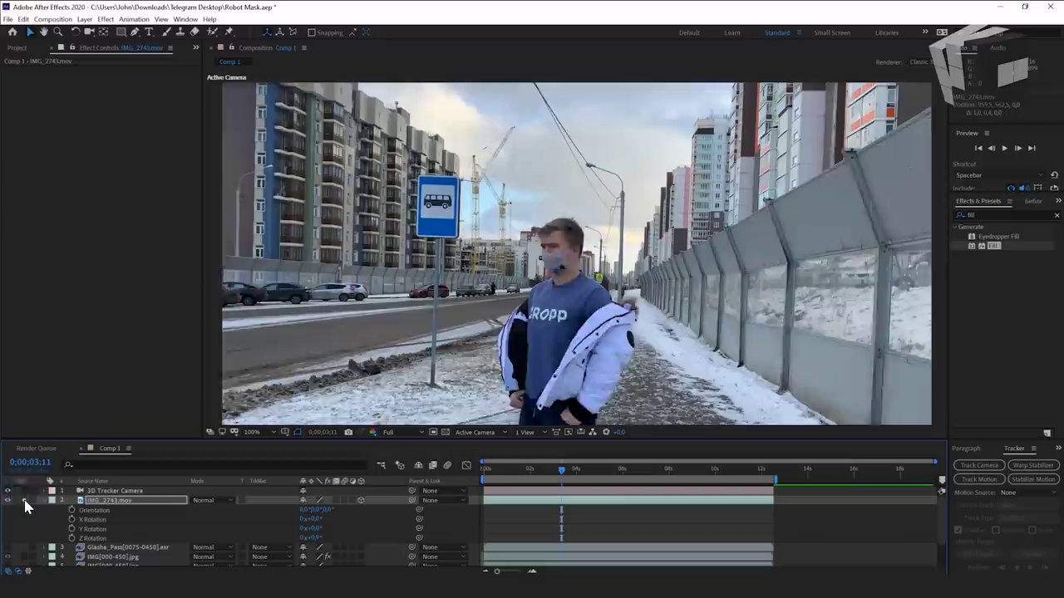
left_click(24, 501)
left_click(23, 499)
- Unsolo the bottom IMG[000-450].jpg layer and set the IMG_2743.mov layer's opacity back to 100%
scroll(117, 522, "down", 2)
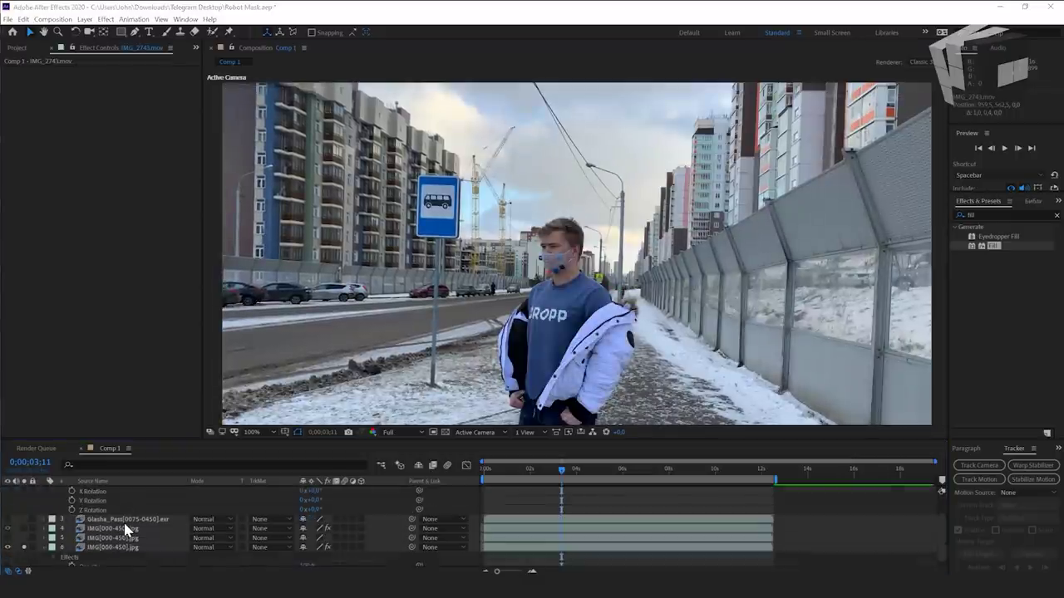
left_click(24, 542)
scroll(25, 512, "up", 2)
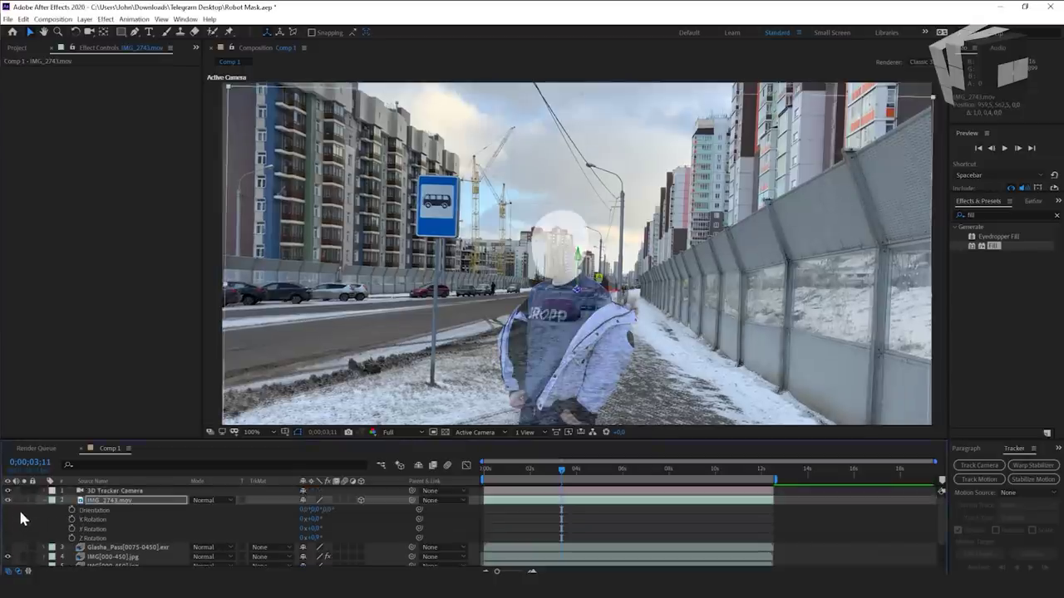
key("t")
left_click_drag(304, 510, 371, 510)
- Duplicate the white-filled IMG[000-450].jpg head mask layer and place the copy directly above IMG_2743.mov
left_click(111, 529)
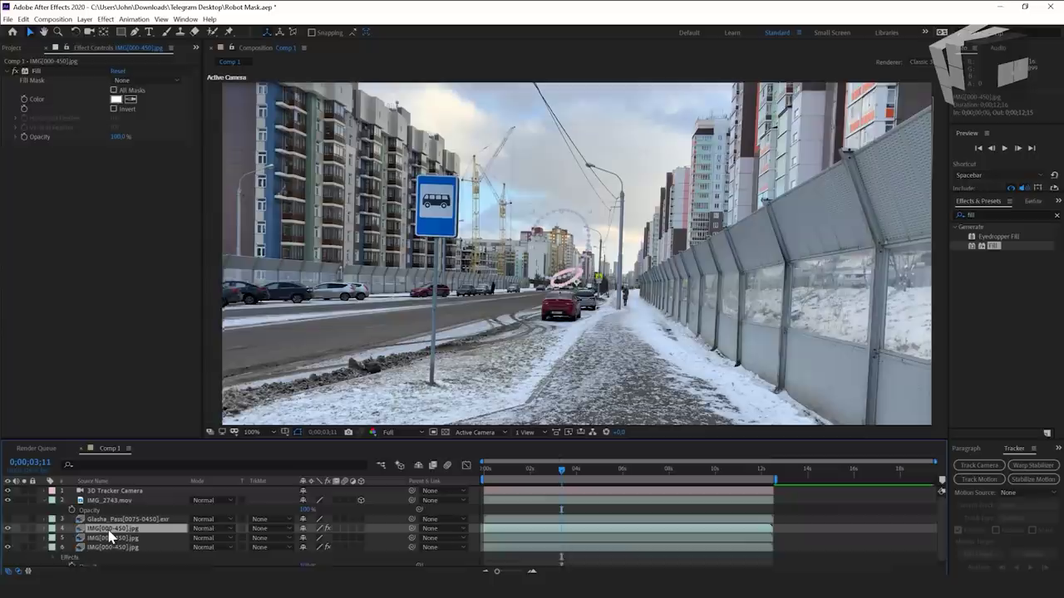
key("ctrl+d")
left_click_drag(90, 532, 106, 501)
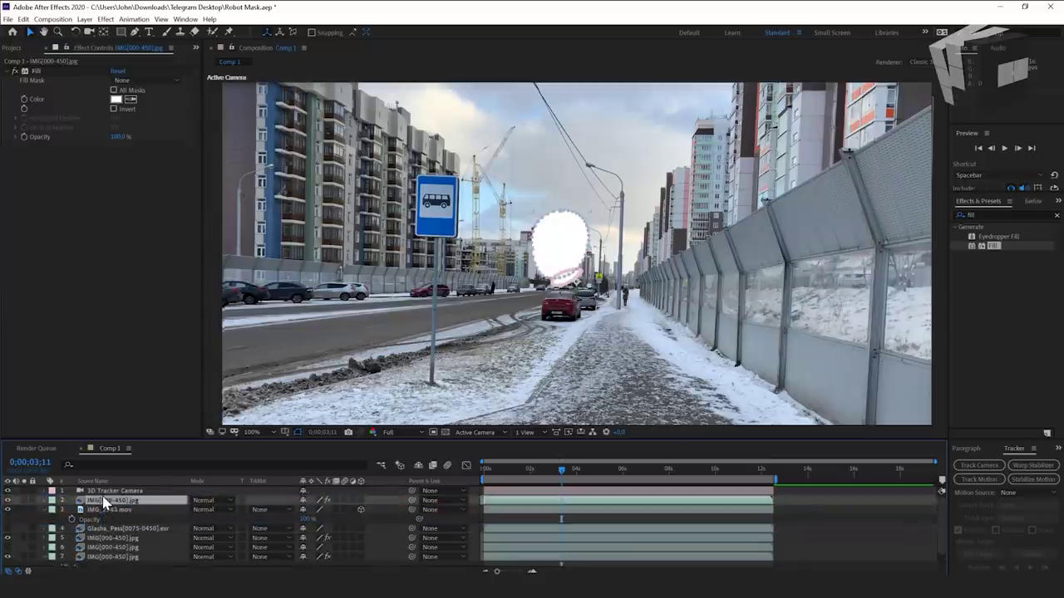
- Set the IMG_2743.mov layer's track matte to Alpha, using the head mask copy above it
scroll(555, 276, "up", 2)
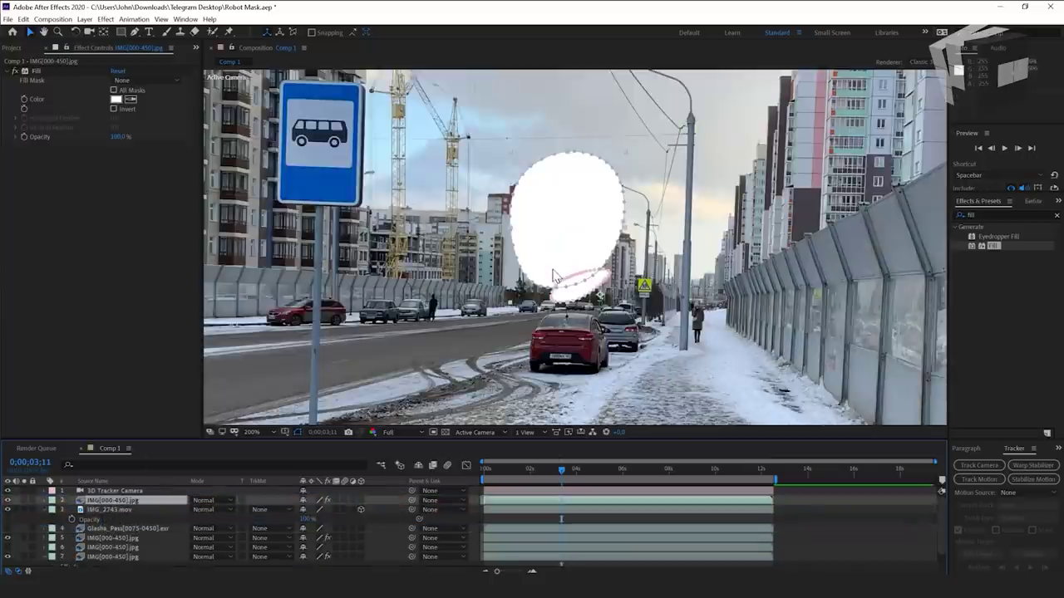
left_click(137, 510)
left_click(284, 510)
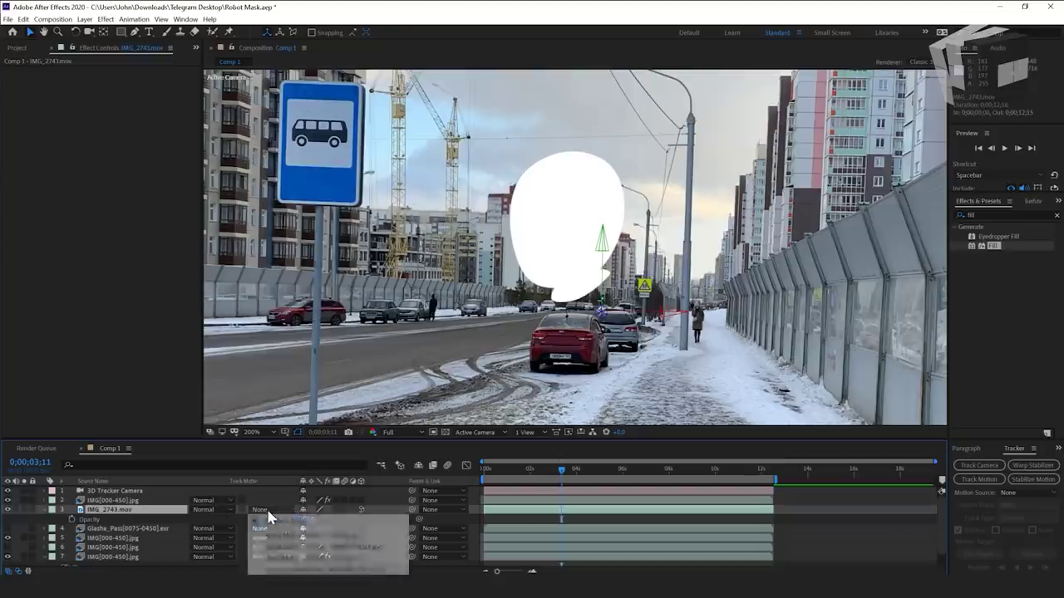
left_click(271, 537)
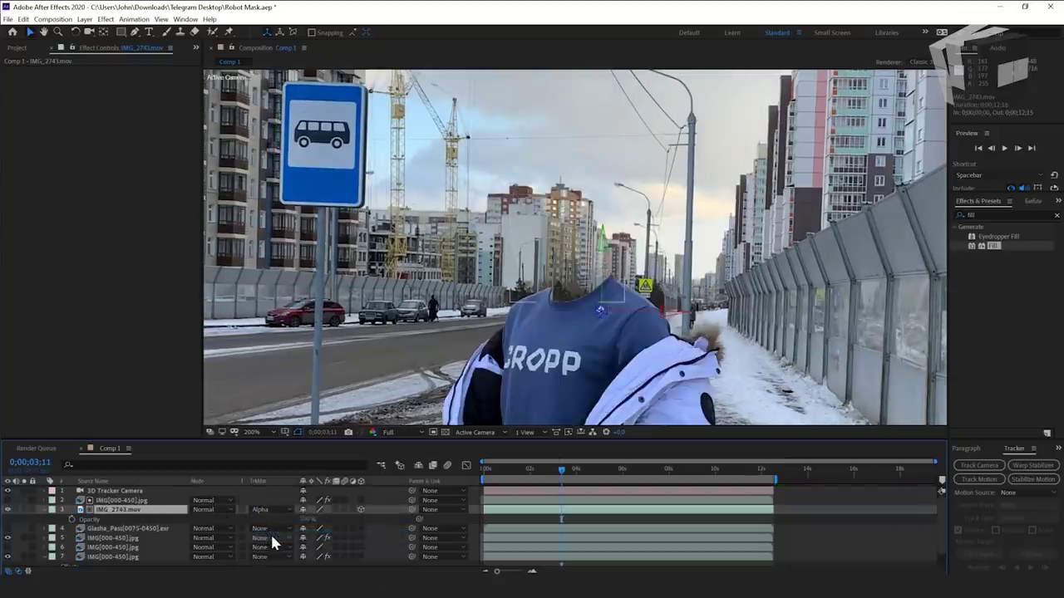
- Solo the IMG_2743.mov layer, move to 0;00;03;23 and select the head mask layer above it
left_click(25, 510)
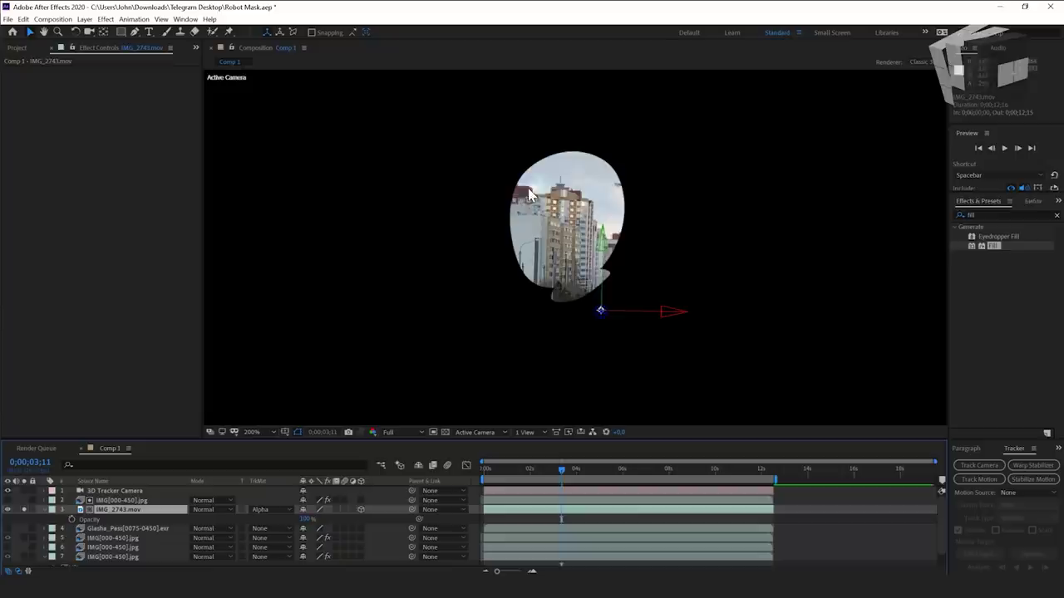
mouse_move(566, 472)
left_mouse_down()
mouse_move(601, 473)
mouse_move(572, 478)
left_mouse_up()
left_click(134, 502)
left_click(584, 151)
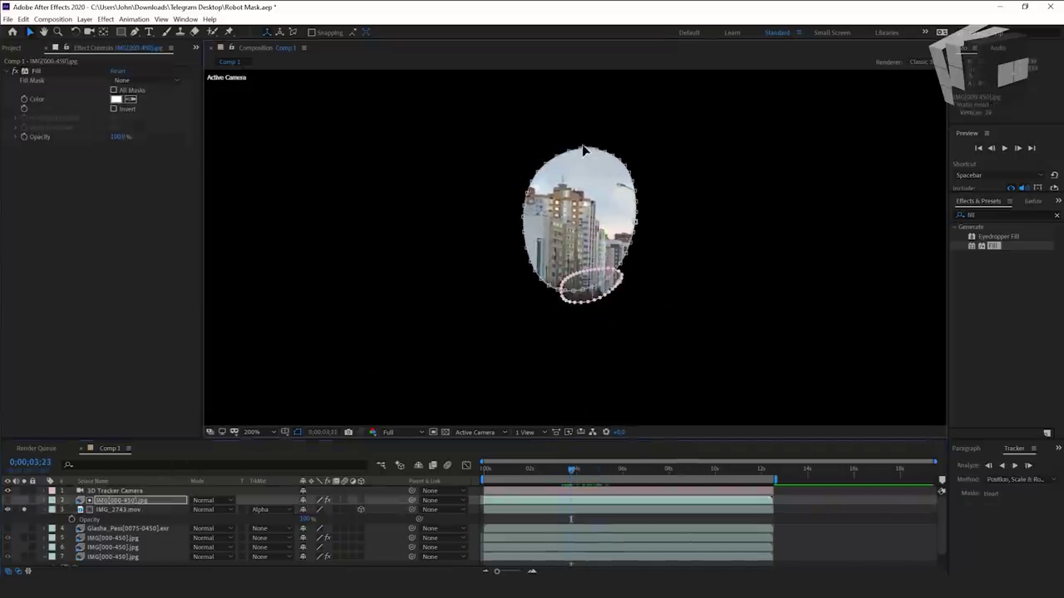
- Try a Mask Feather of 23 pixels on the Head mask of the matte layer
left_click(108, 501)
key("m")
left_click(88, 529)
scroll(370, 391, "up", 1)
left_click(63, 528)
left_click(63, 529)
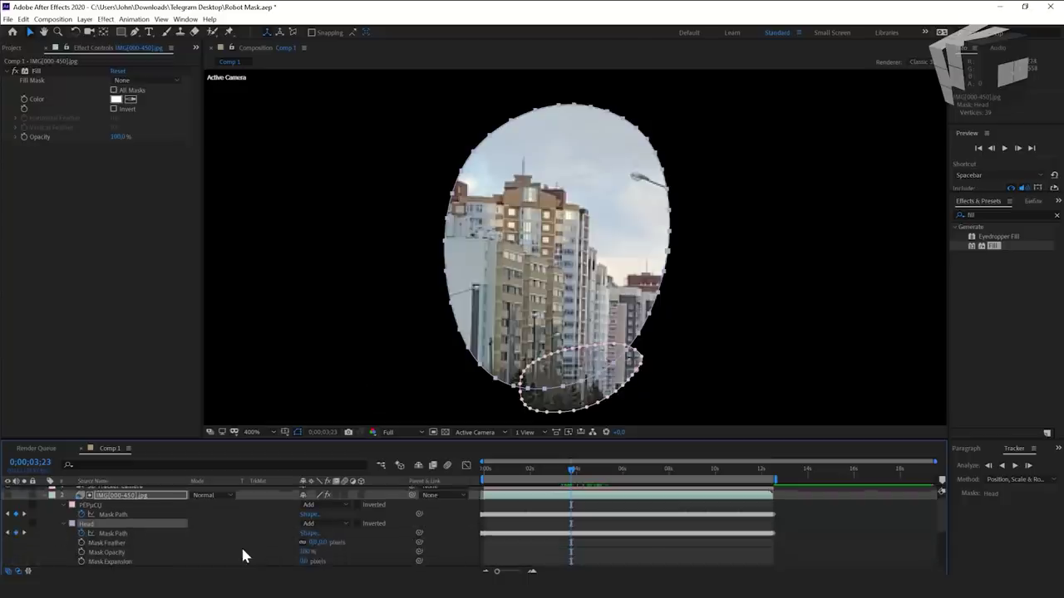
left_click(242, 547)
left_click_drag(314, 545, 331, 542)
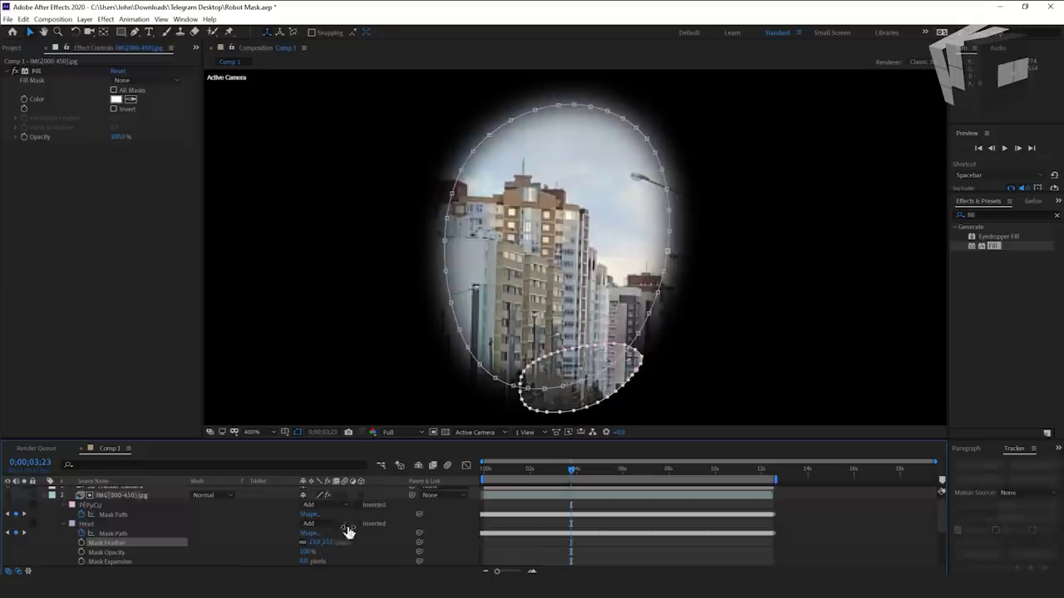
key("ctrl+z")
- Use the Mask Feather tool to pull the Head mask's feather outward from its upper-left, left and right edges
left_click(133, 33)
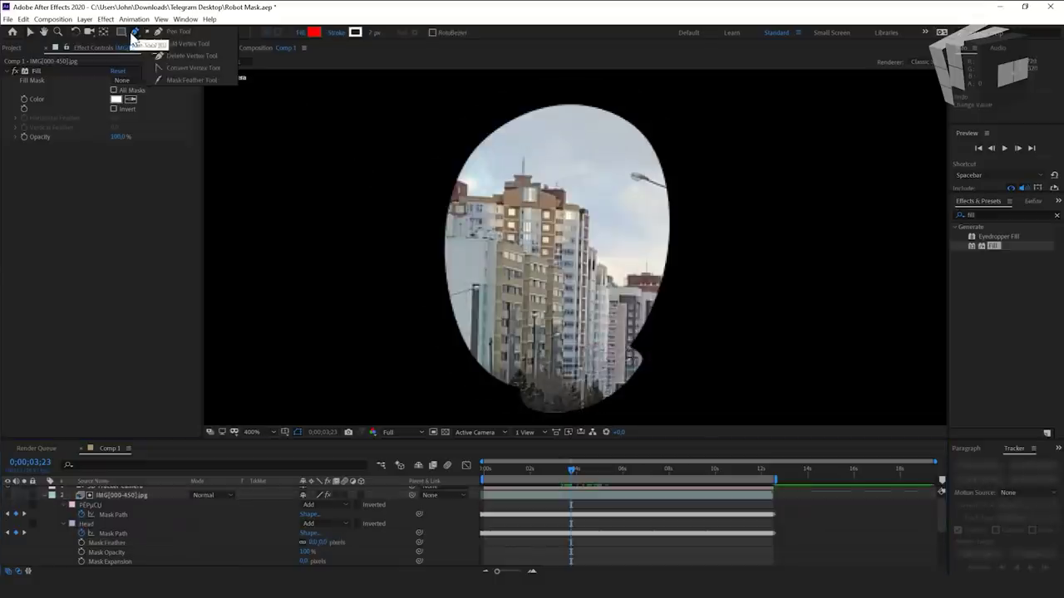
left_click(179, 80)
left_click(123, 496)
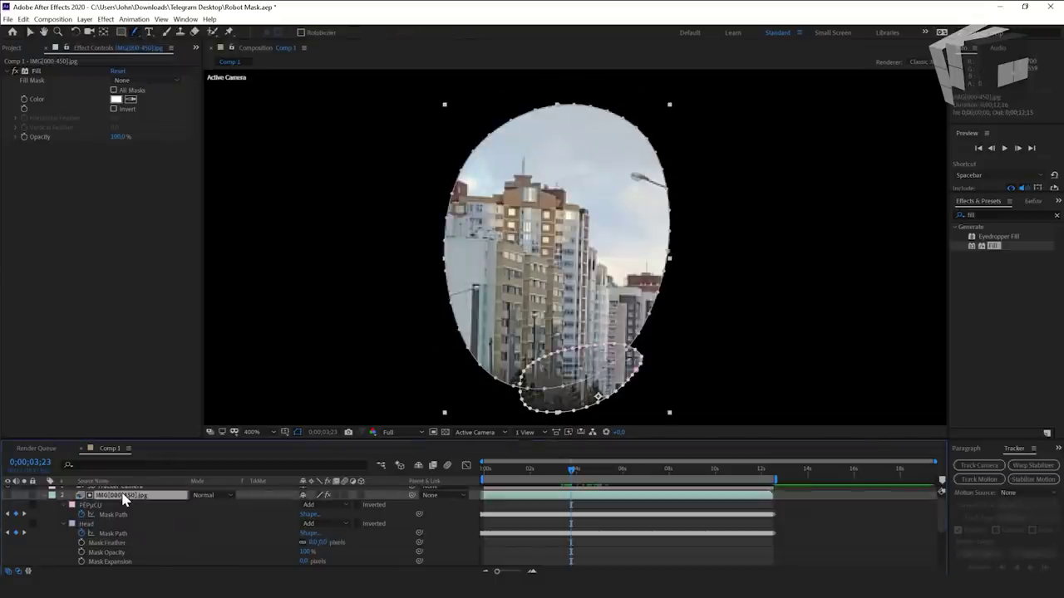
left_click(499, 127)
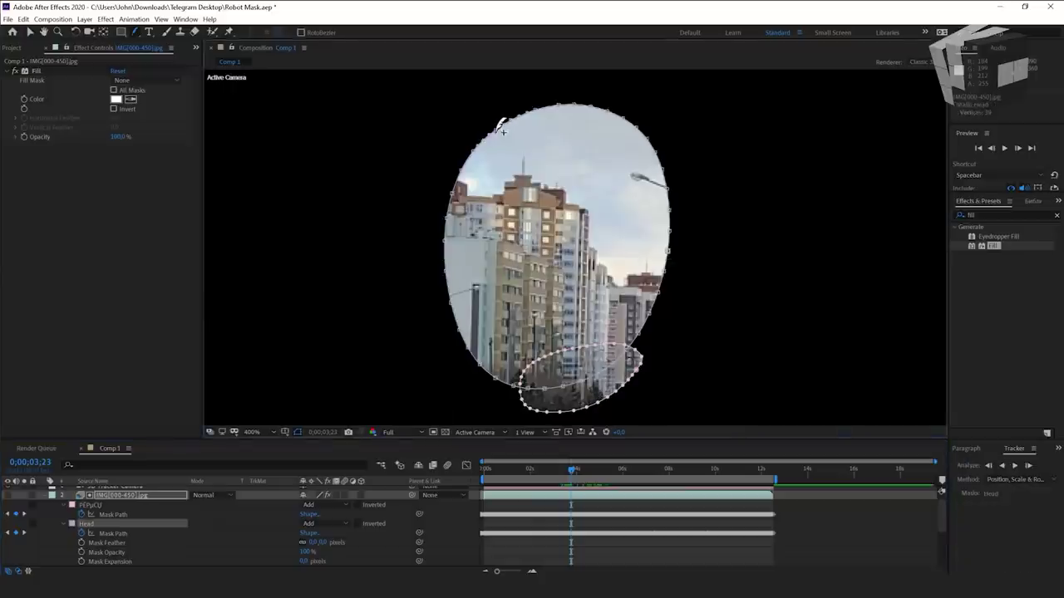
left_click_drag(501, 129, 447, 80)
left_click_drag(447, 248, 367, 256)
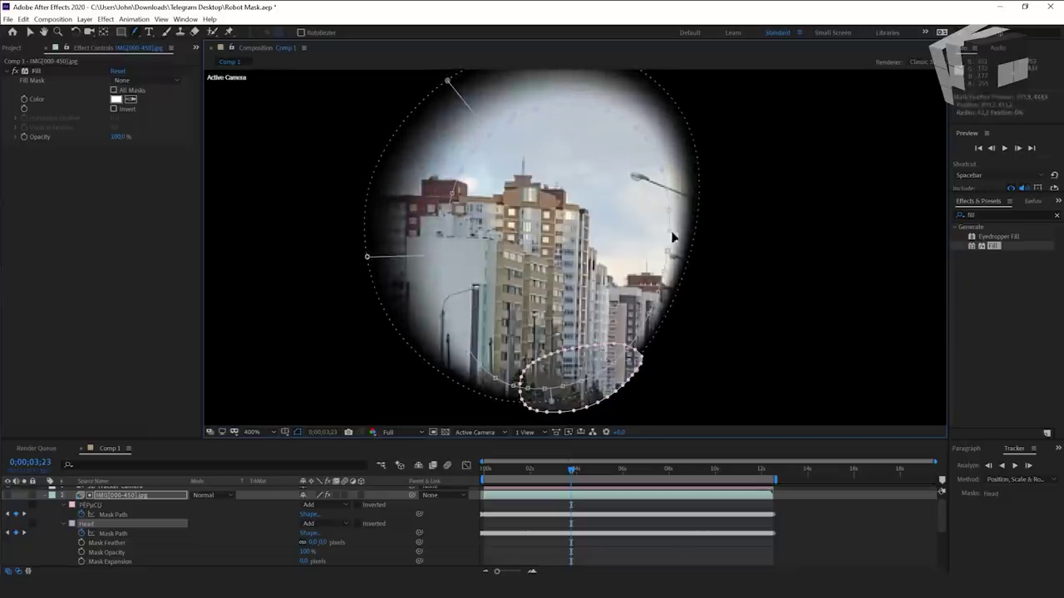
left_click_drag(673, 238, 731, 214)
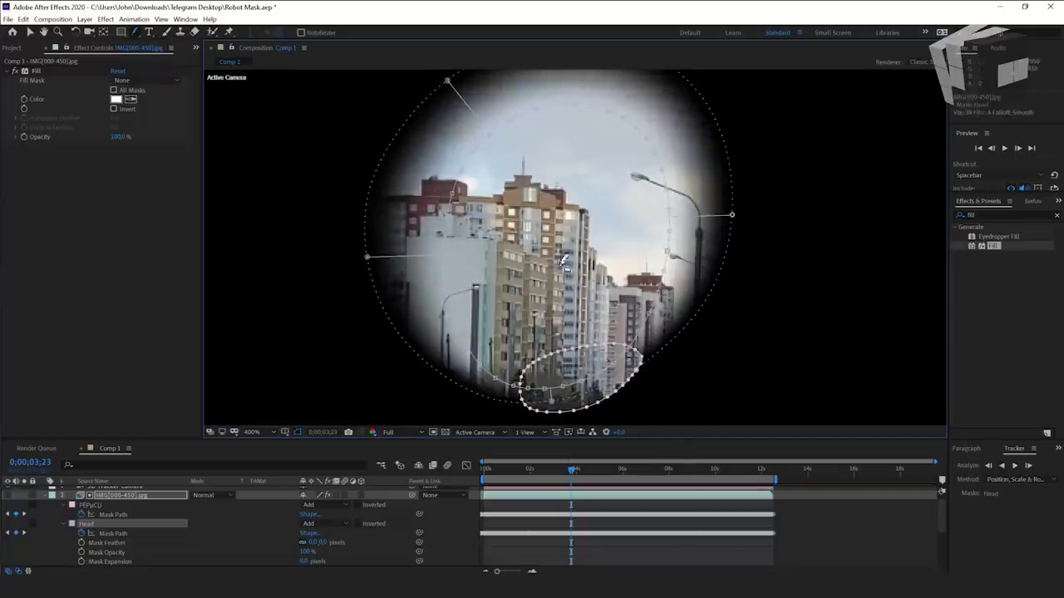
- Unsolo the IMG_2743.mov layer and check the feathered head fill against the footage up to 0;00;04;09
scroll(521, 231, "down", 2)
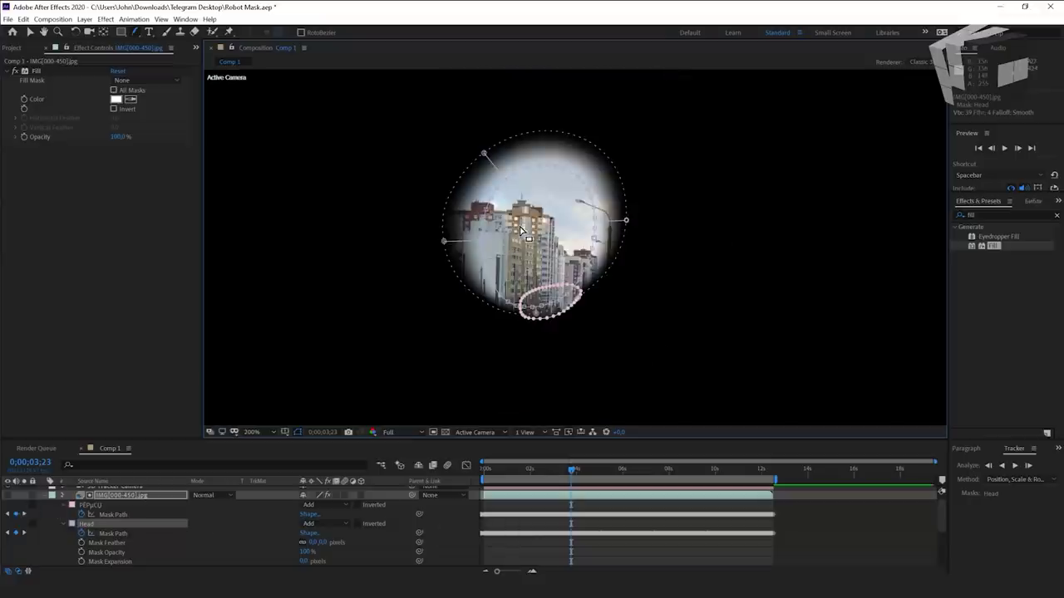
scroll(86, 528, "up", 1)
left_click(42, 501)
left_click(24, 508)
key("v")
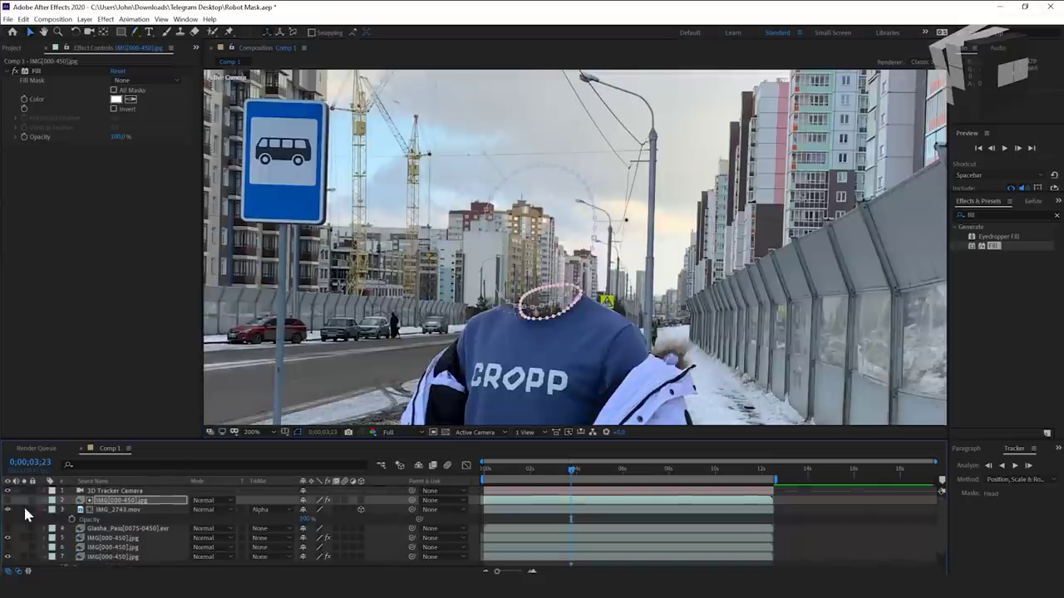
left_click(819, 513)
mouse_move(571, 475)
left_mouse_down()
mouse_move(554, 475)
mouse_move(565, 475)
left_mouse_up()
left_click(120, 511)
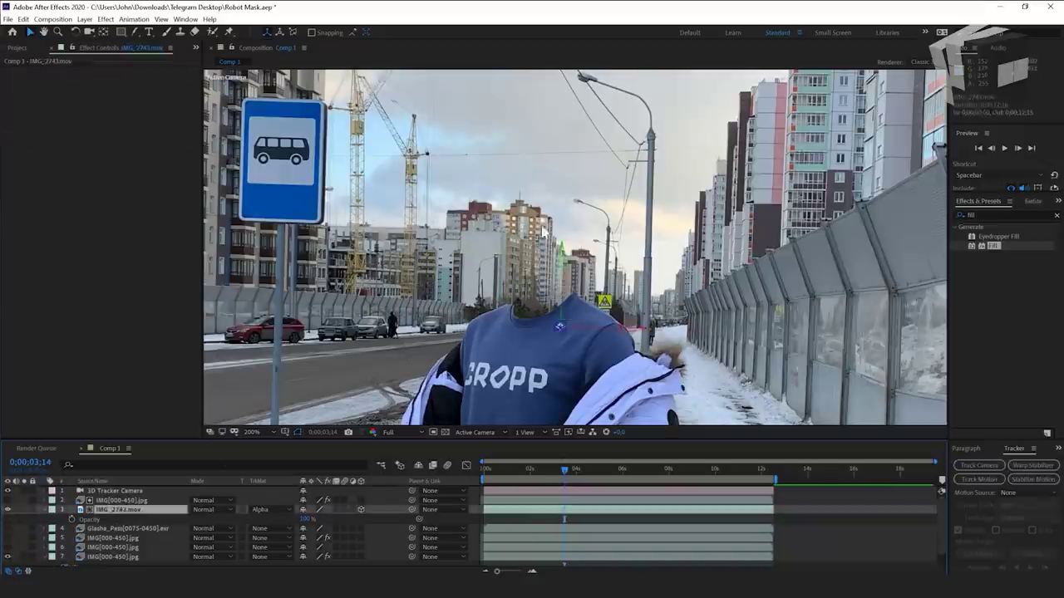
left_click_drag(560, 471, 583, 472)
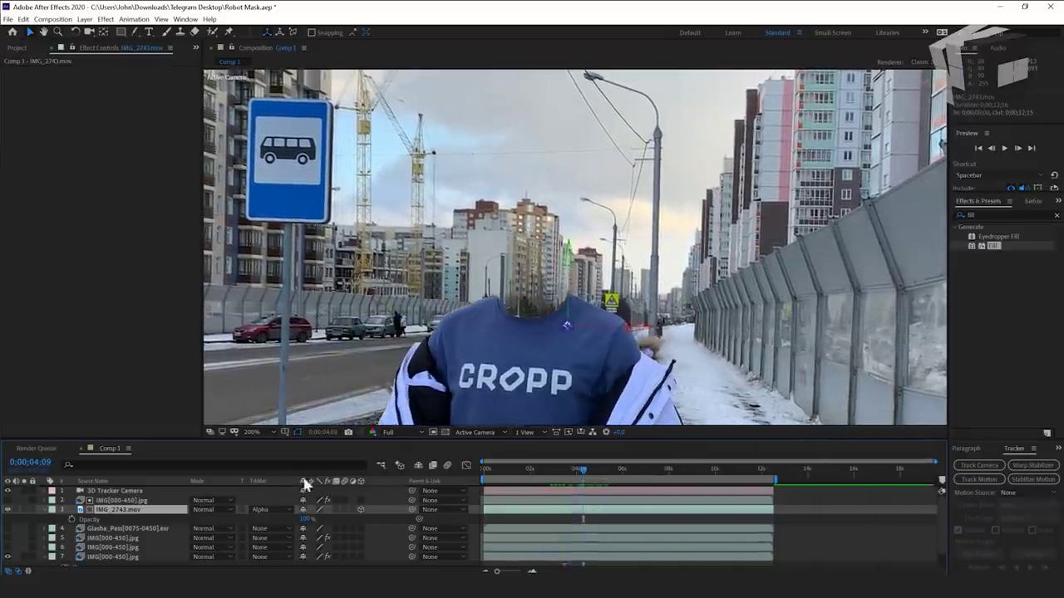
- Set the Mask Feather of the matte layer's Head mask to 19 pixels
left_click(106, 502)
key("m")
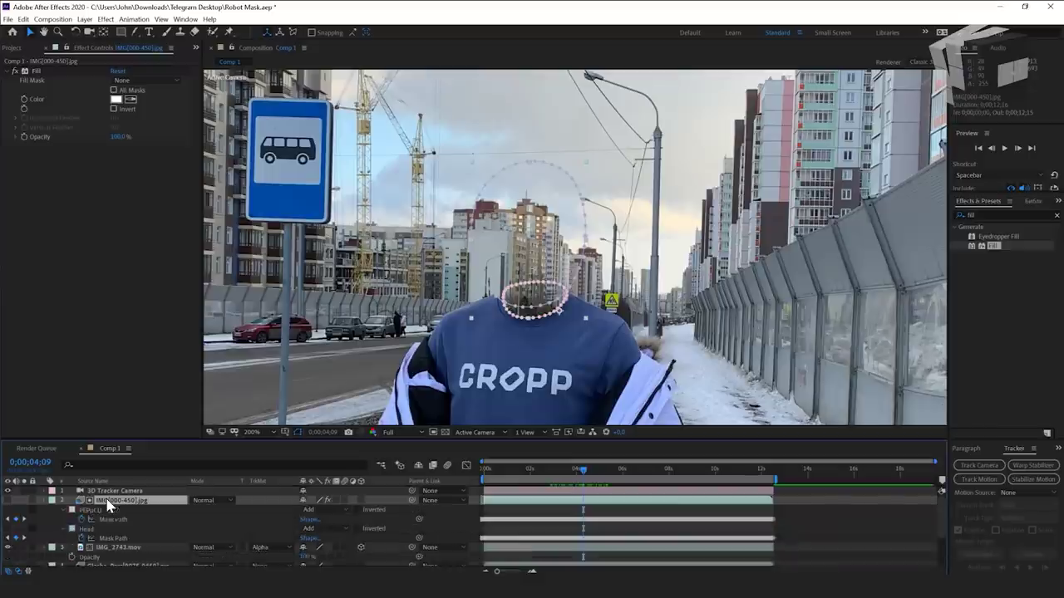
left_click(63, 528)
left_click(373, 546)
mouse_move(310, 543)
left_mouse_down()
mouse_move(342, 544)
mouse_move(314, 544)
mouse_move(327, 544)
left_mouse_up()
left_click(601, 512)
- Adjust the Head mask's Mask Expansion and inspect the edge of the filled area around 0;00;04;18
left_click_drag(585, 472, 588, 476)
left_click_drag(307, 560, 293, 558)
mouse_move(590, 472)
left_mouse_down()
mouse_move(608, 475)
mouse_move(590, 473)
left_mouse_up()
left_click(607, 506)
scroll(504, 173, "up", 1)
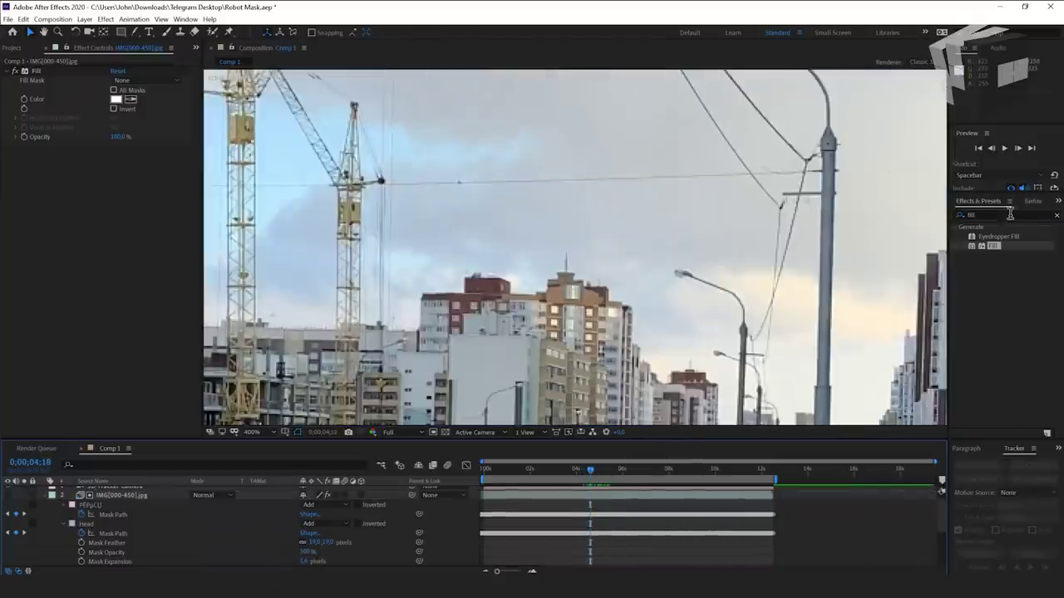
- Apply the Curves effect to the IMG_2743.mov layer
scroll(120, 527, "down", 3)
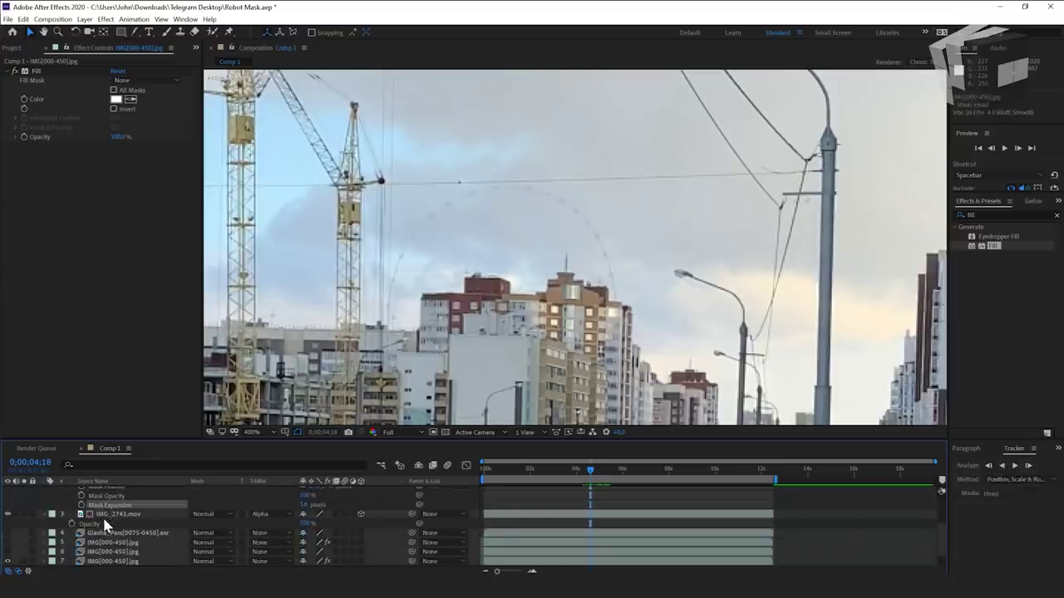
left_click(107, 514)
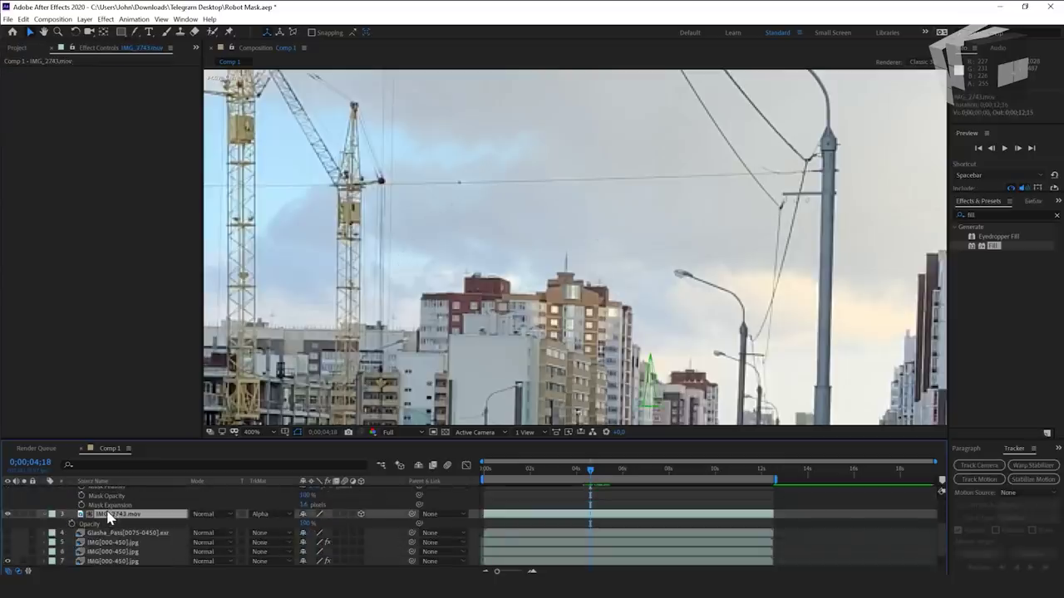
double_click(984, 214)
type("cur")
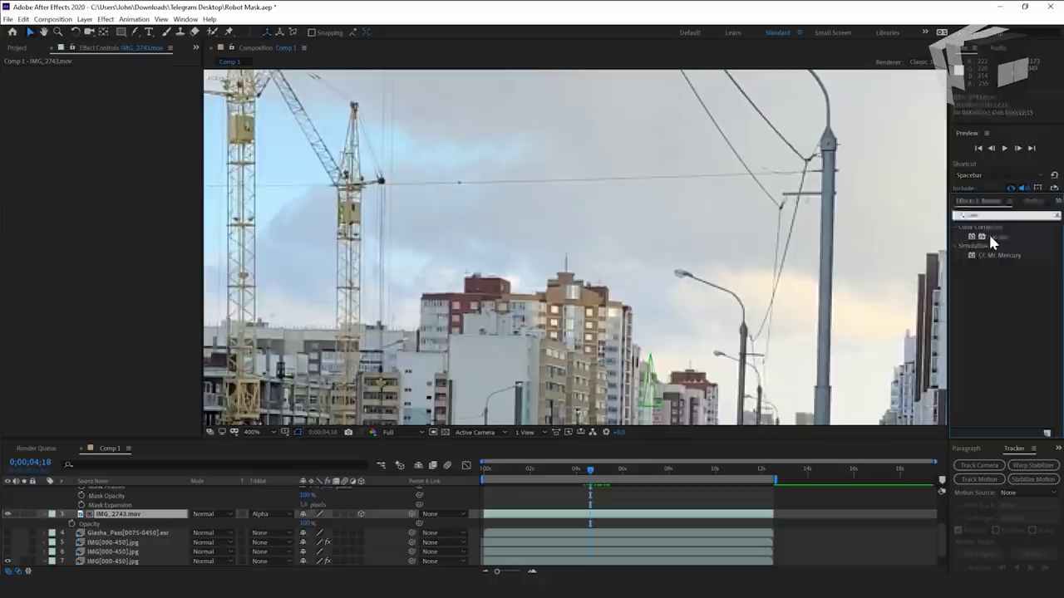
left_click_drag(988, 232, 464, 512)
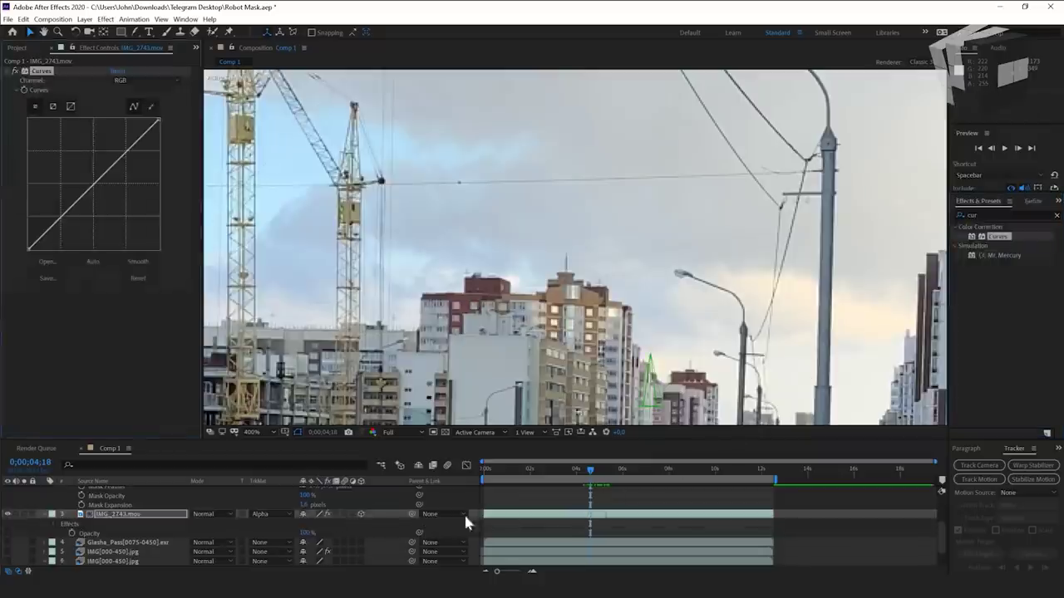
- Try bending the RGB curve of IMG_2743.mov downward in the midtones
left_click(23, 513)
left_click(24, 514)
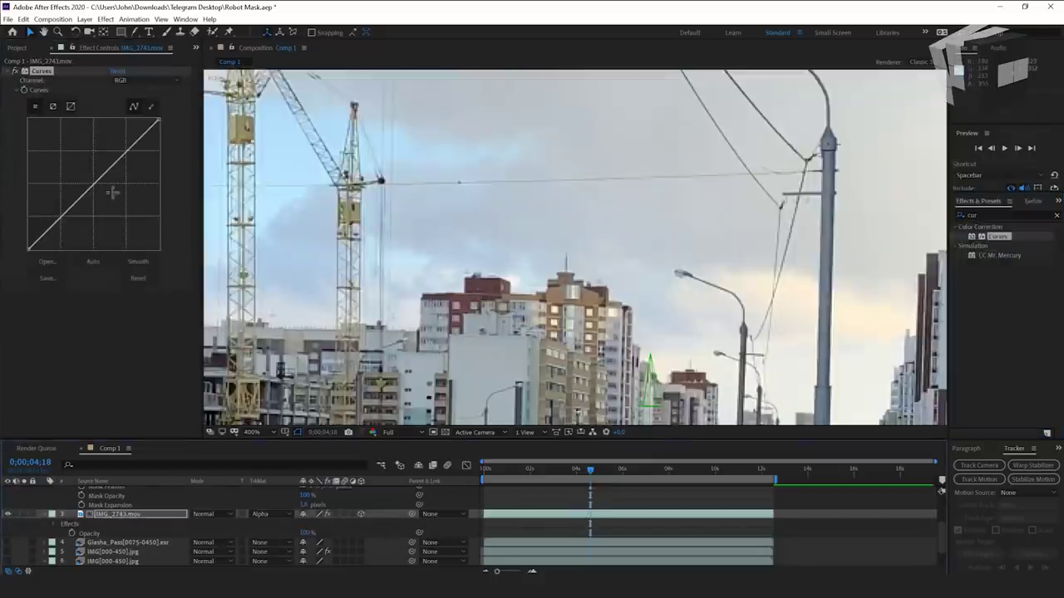
left_click_drag(111, 187, 127, 190)
key("ctrl+z")
- Add a midtone point just off the diagonal on IMG_2743.mov's RGB curve, checking the match on neighbouring frames
mouse_move(589, 469)
left_mouse_down()
mouse_move(601, 469)
mouse_move(586, 469)
left_mouse_up()
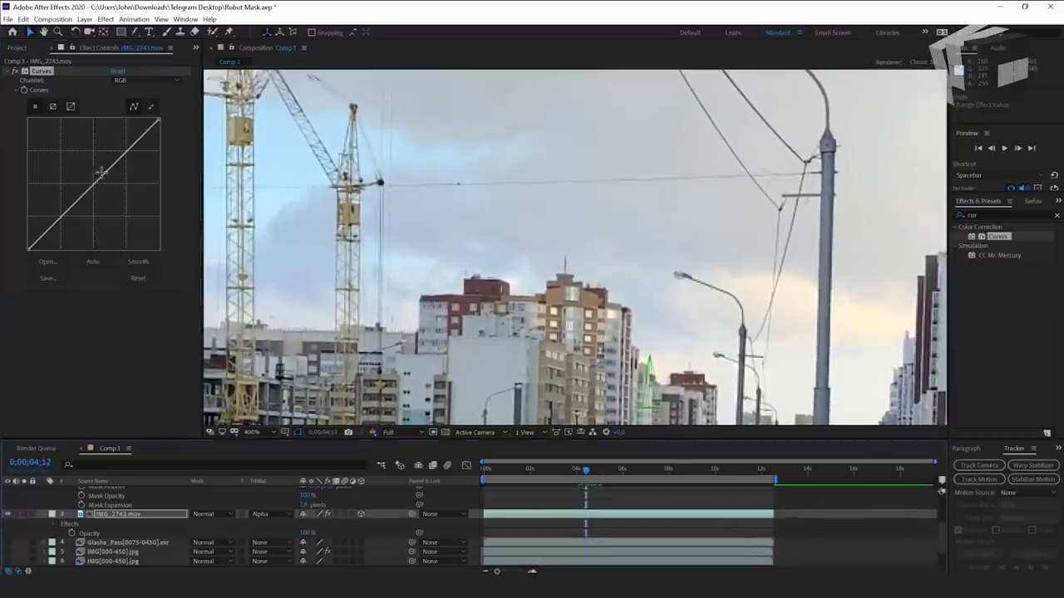
left_click_drag(101, 173, 104, 173)
mouse_move(588, 470)
left_mouse_down()
mouse_move(577, 473)
mouse_move(594, 475)
left_mouse_up()
key("comma")
key("comma")
left_click(616, 537)
left_click(104, 173)
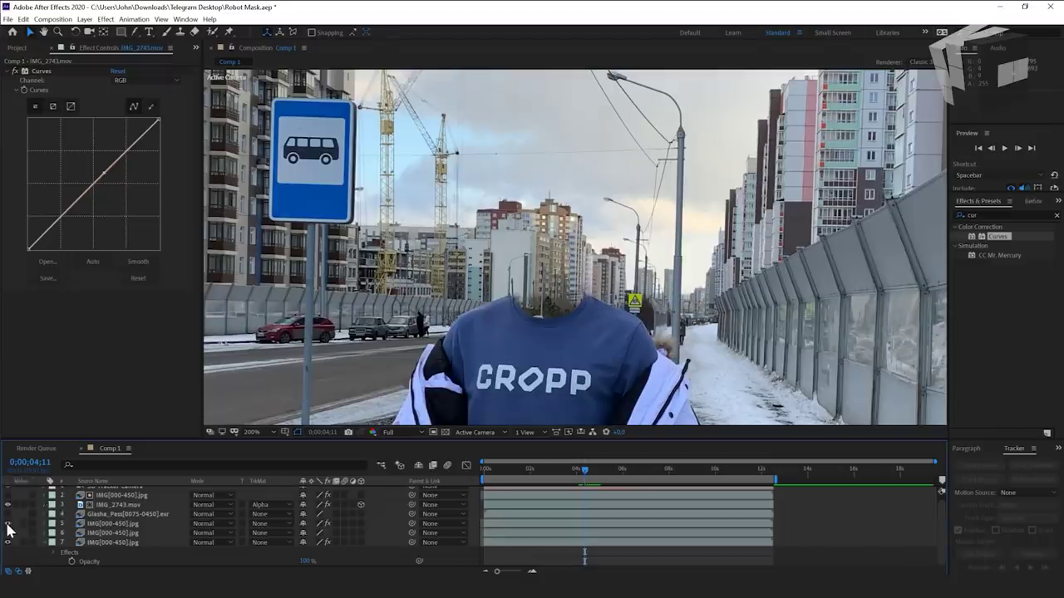
- Show the IMG[000-450].jpg layer with the neck-opening mask and move it directly below the 3D Tracker Camera
left_click(8, 524)
left_click(133, 533)
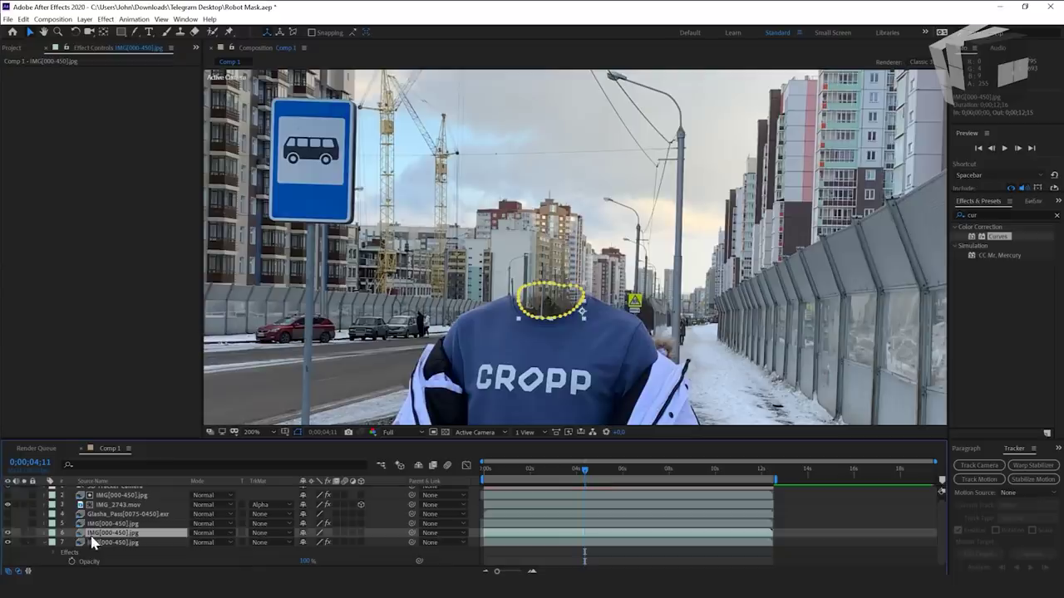
left_click_drag(92, 537, 93, 502)
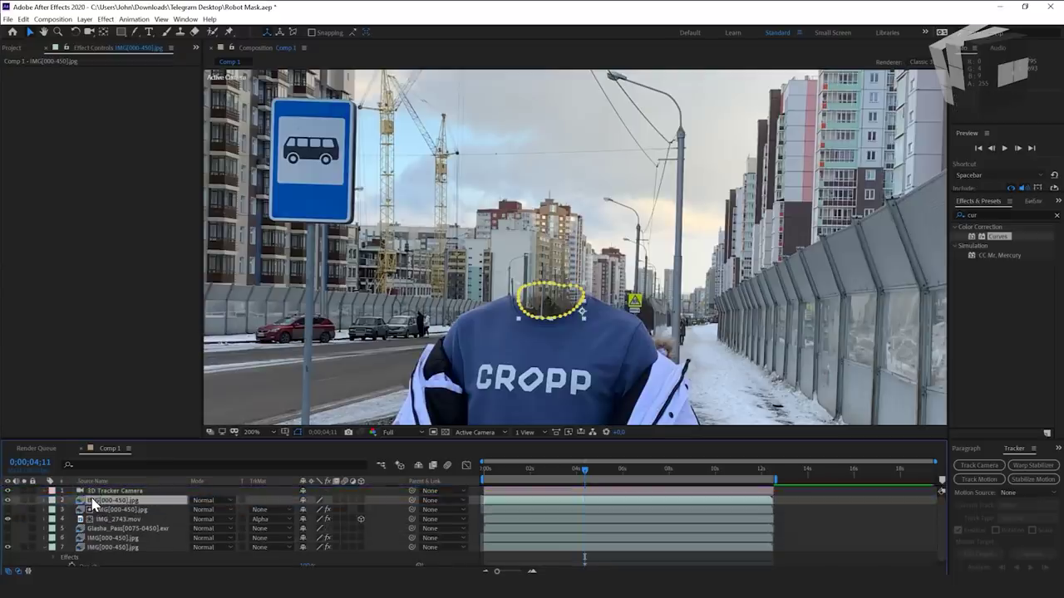
key("ctrl+z")
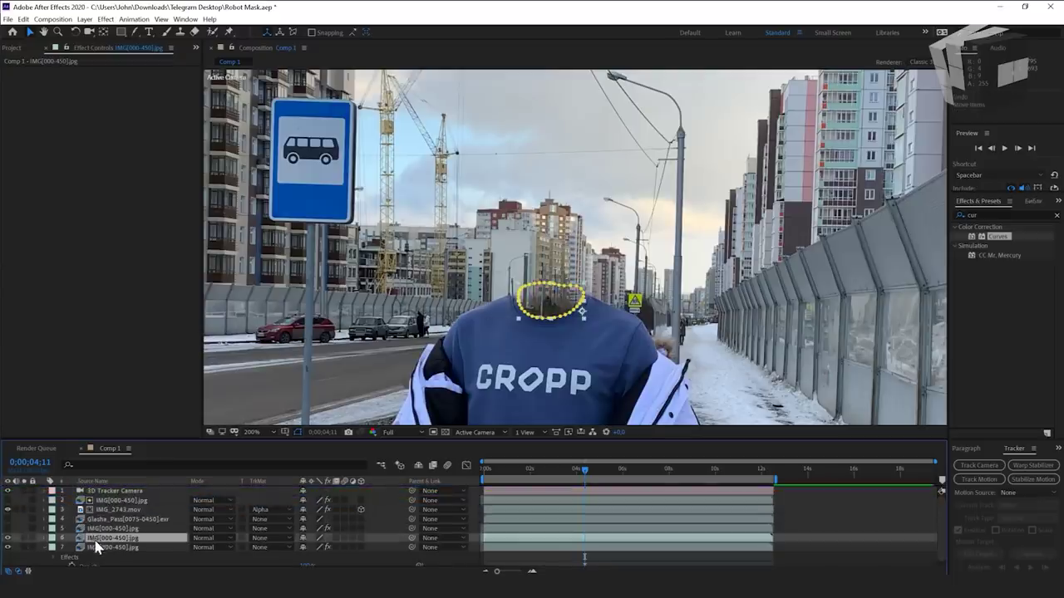
left_click_drag(99, 505, 99, 501)
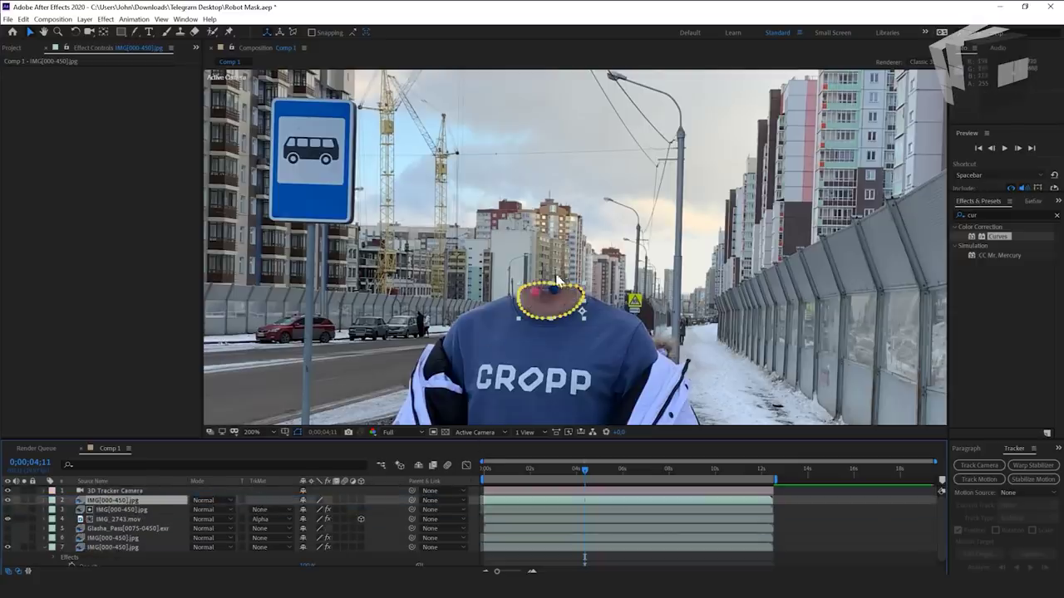
- Apply the Fill effect to the neck-opening IMG[000-450].jpg layer
left_click(983, 215)
type("fill")
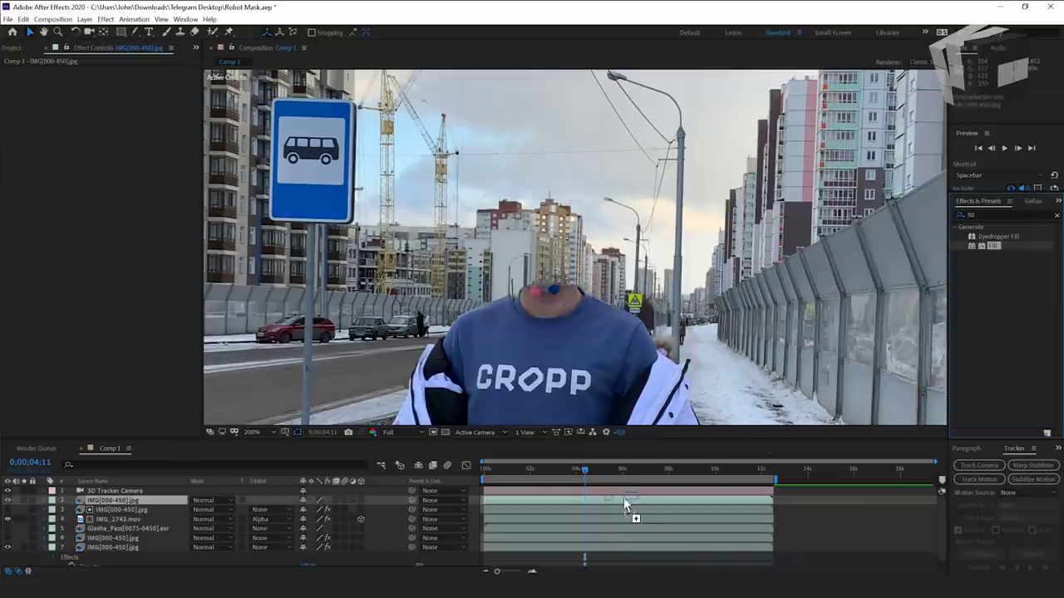
left_click_drag(625, 504, 622, 503)
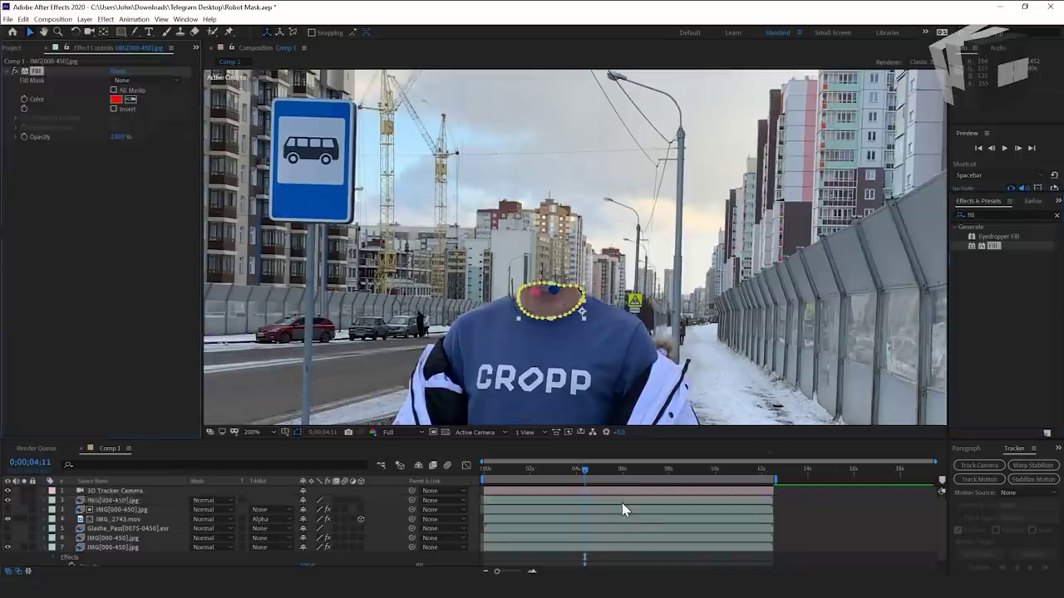
- Set the neck opening's Fill color to a very dark navy and preview the composite from 0;00;01;21
scroll(561, 312, "up", 4)
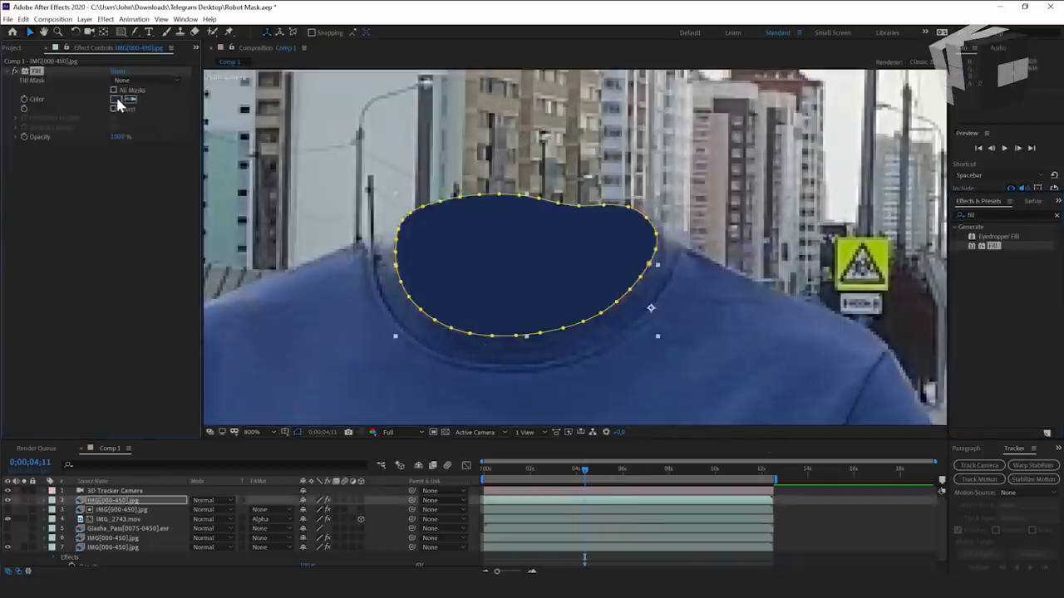
left_click(116, 99)
left_click_drag(291, 224, 295, 247)
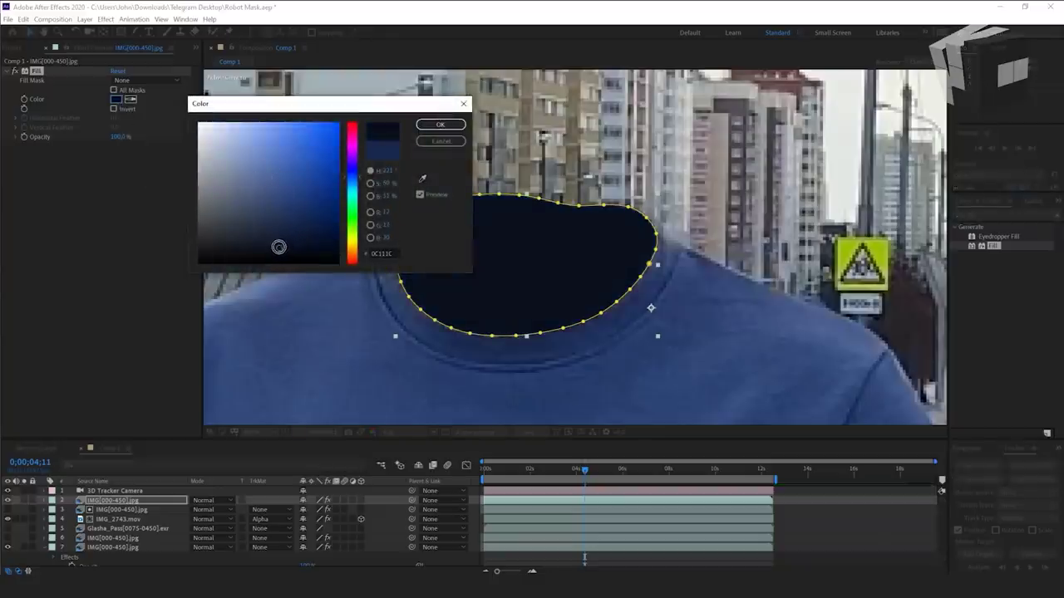
left_click(440, 125)
left_click(843, 517)
scroll(591, 266, "down", 4)
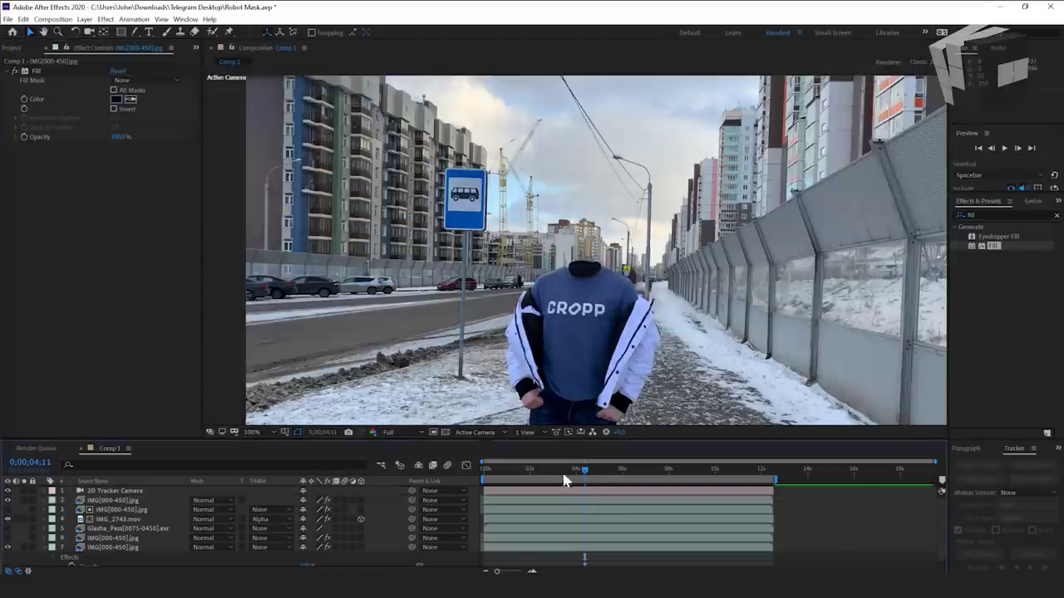
left_click_drag(583, 475, 523, 473)
key("space")
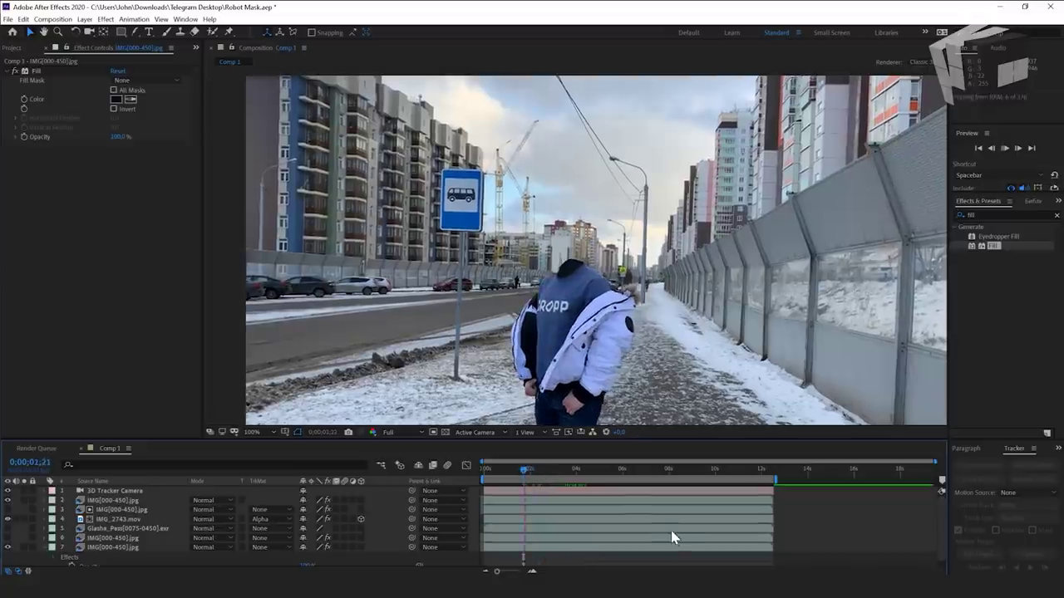
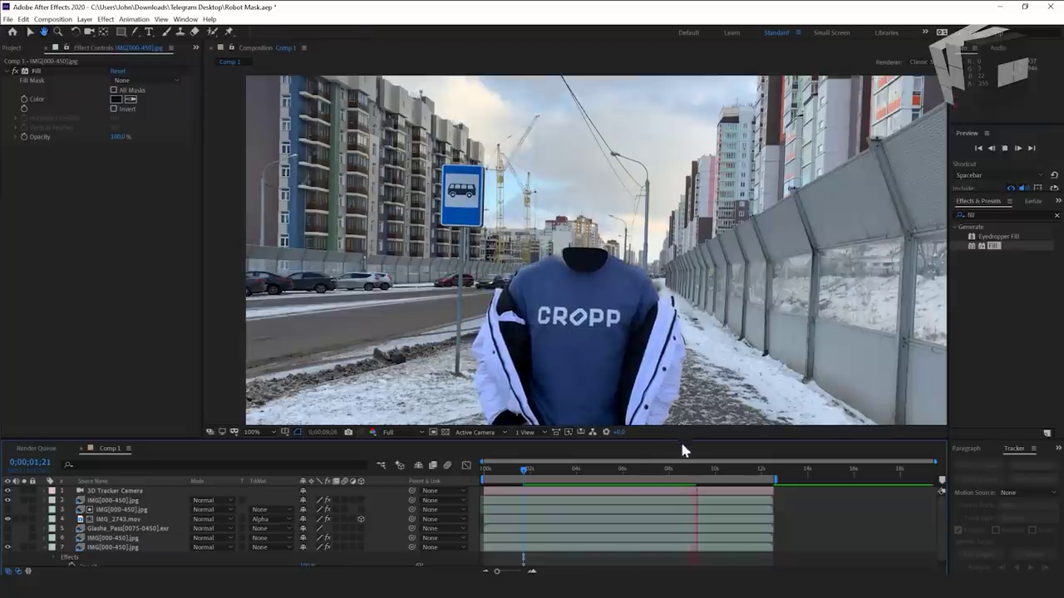
- Rename the photo-sequence and background layers as Original, Mask Dop, Background, Mask Face and Mask Clothe
left_click(690, 472)
left_click_drag(690, 474, 580, 475)
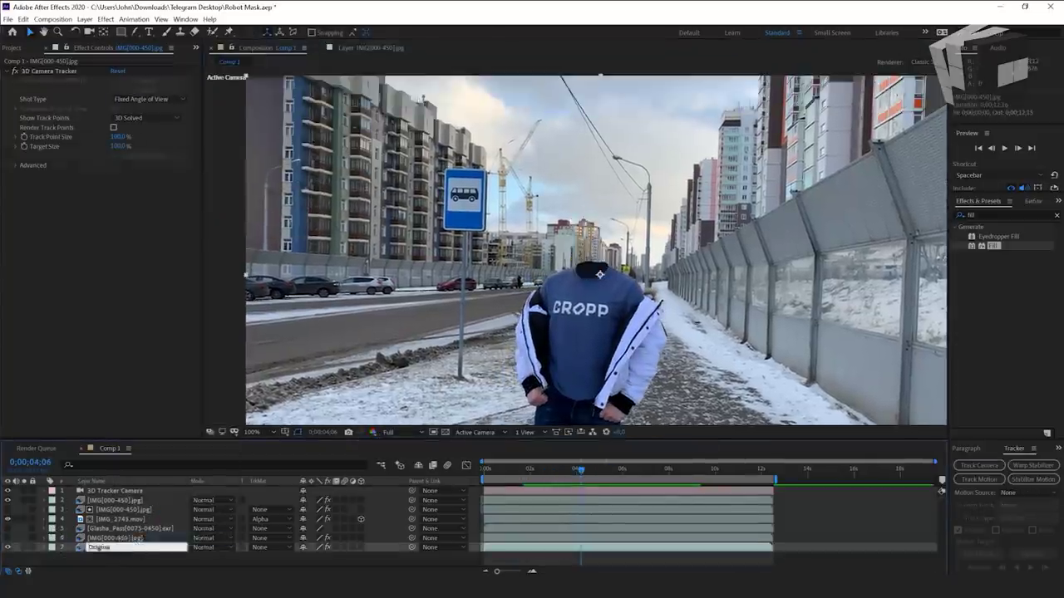
type("Mask Di")
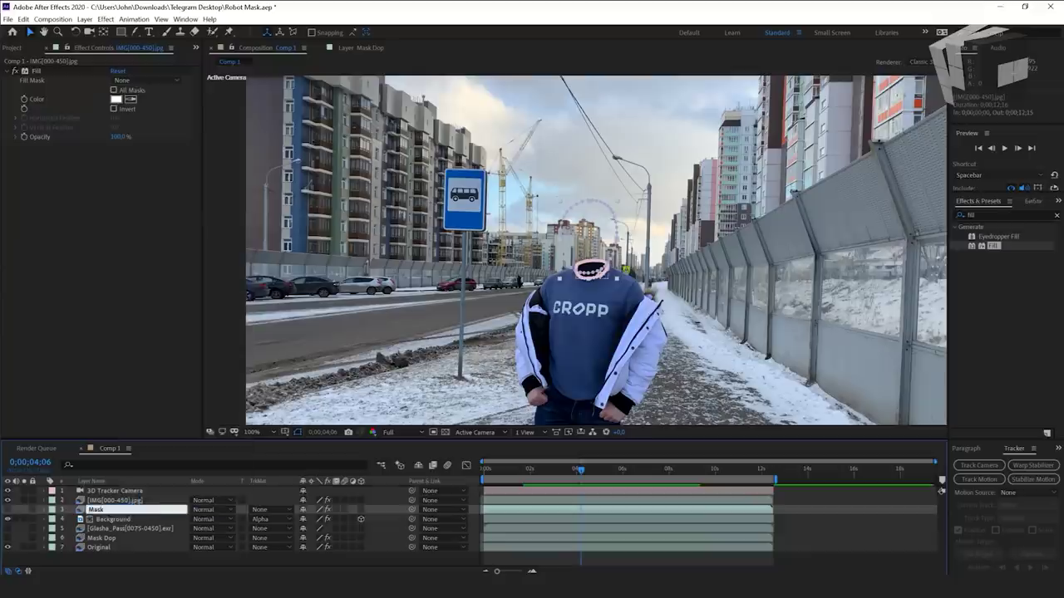
left_click(117, 501)
key("Return")
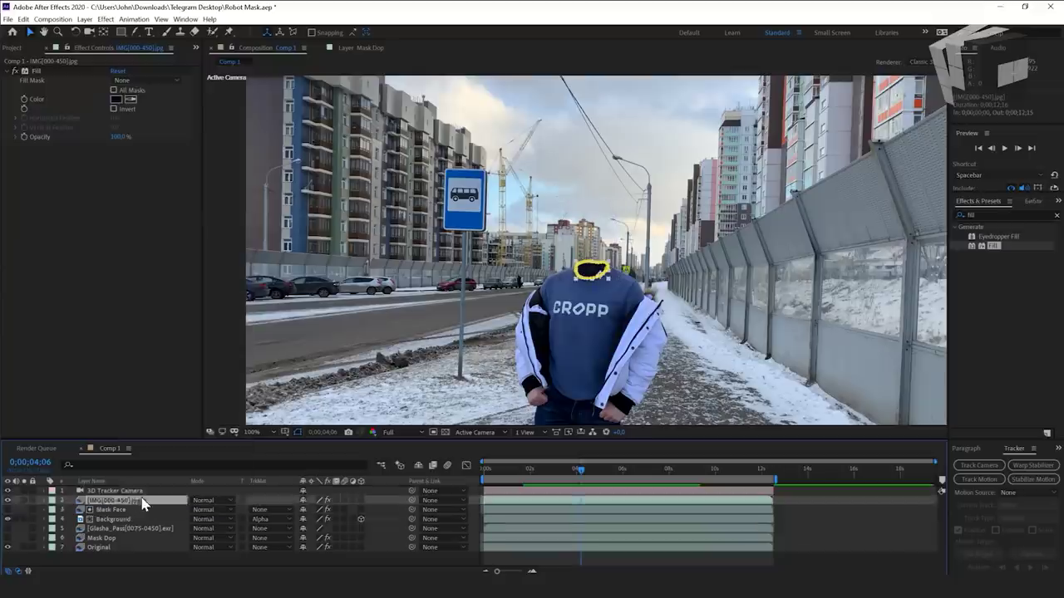
key("Return")
- Move the Glasha_Pass[0075-0450].exr layer directly below the 3D Tracker Camera and make it visible
left_click(124, 530)
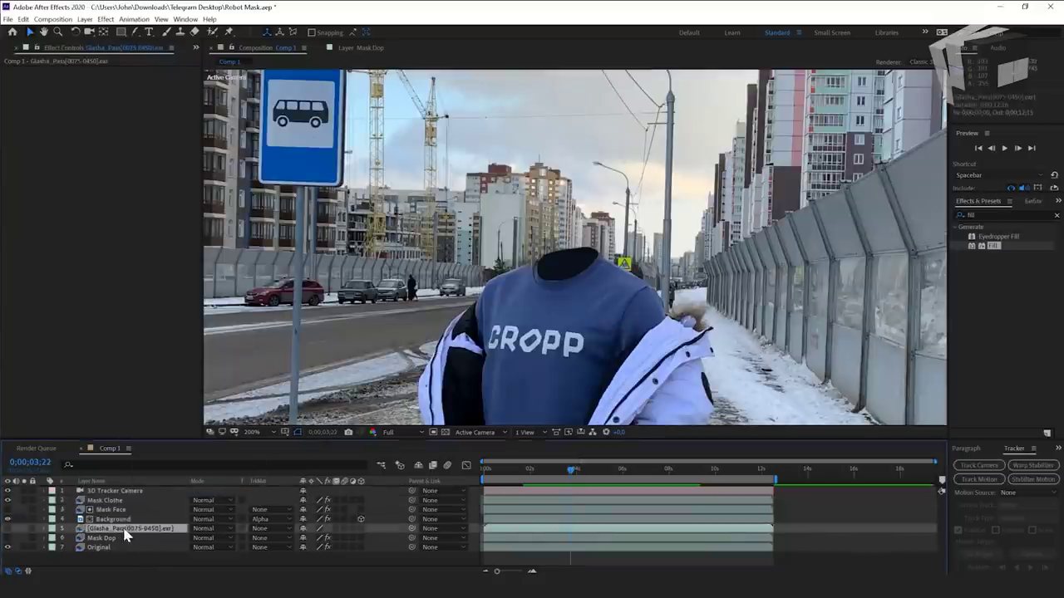
left_click_drag(124, 499, 94, 510)
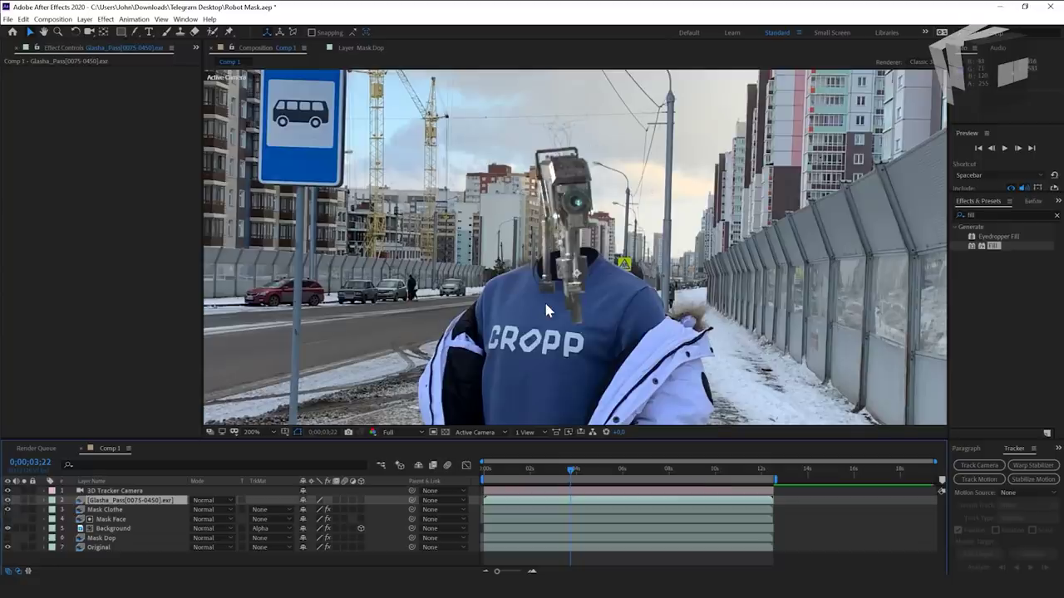
- Place Mask Dop directly above the Glasha_Pass layer and use it as that layer's alpha track matte
left_click(101, 539)
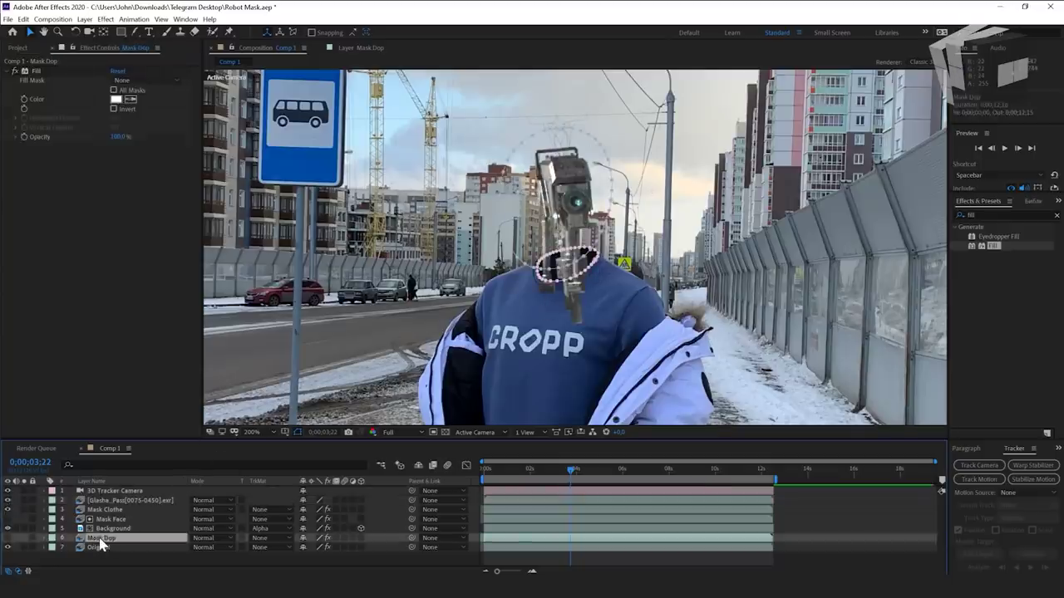
left_click_drag(101, 542, 125, 499)
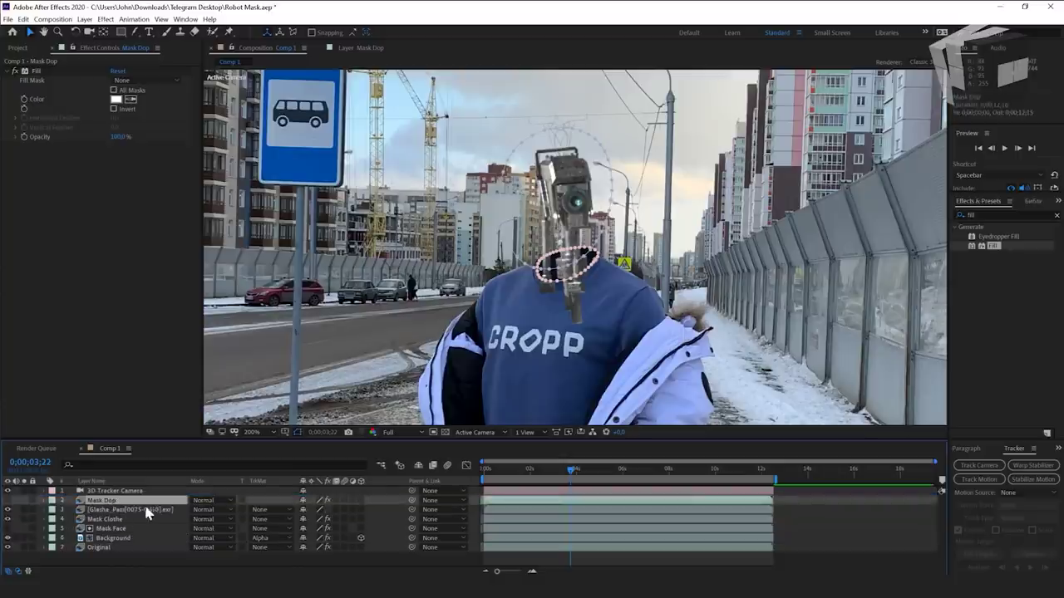
left_click(146, 511)
left_click(256, 510)
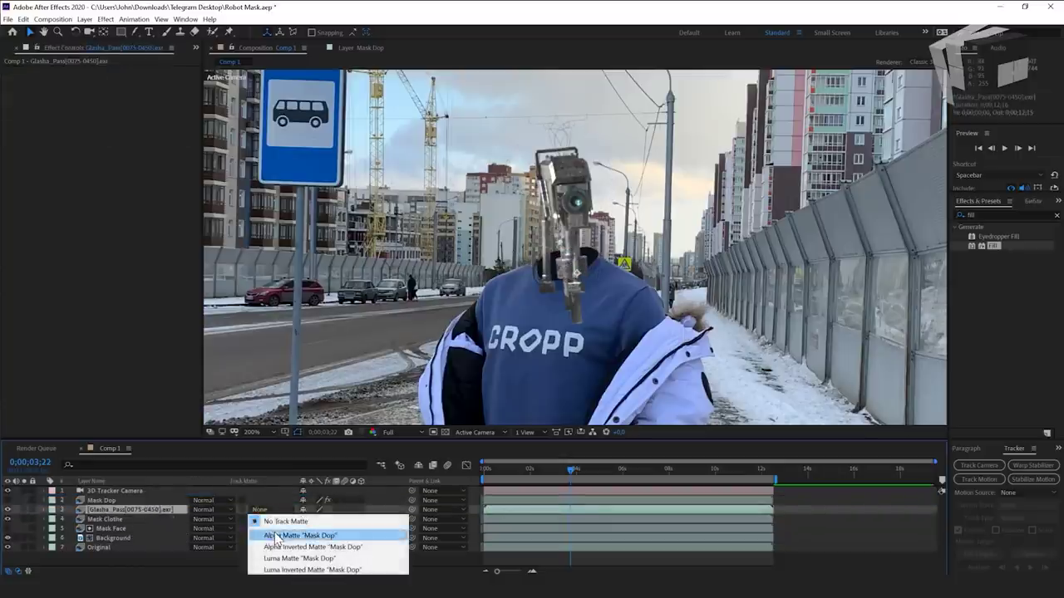
left_click(274, 534)
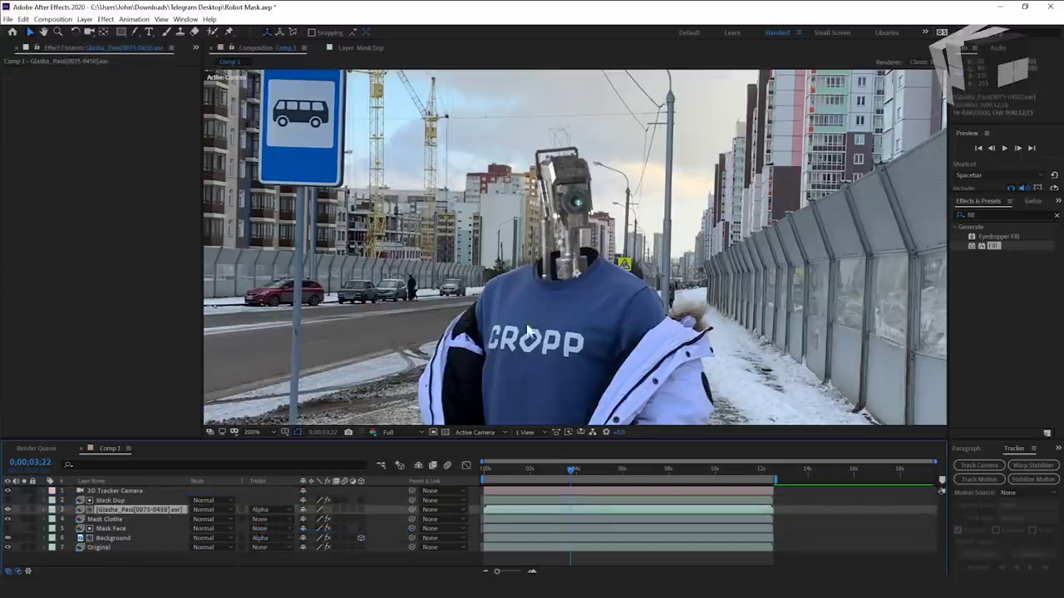
- Draw a rectangular mask on Mask Dop that covers the robot head above the neck opening at 0;00;03;22
left_click(139, 502)
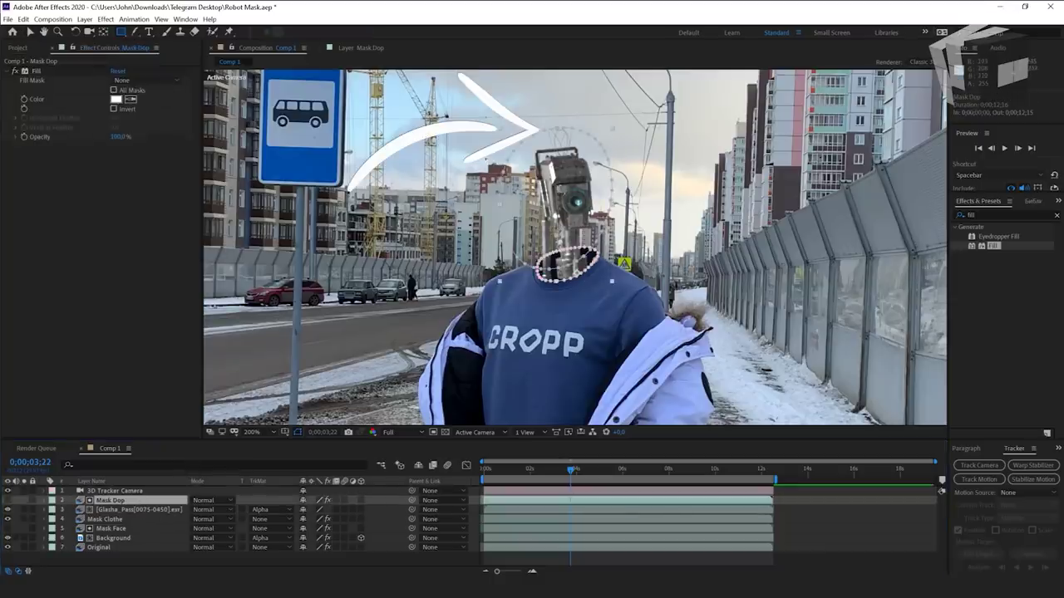
left_click_drag(687, 192, 782, 189)
scroll(535, 239, "down", 1)
key("v")
left_click_drag(655, 213, 604, 172)
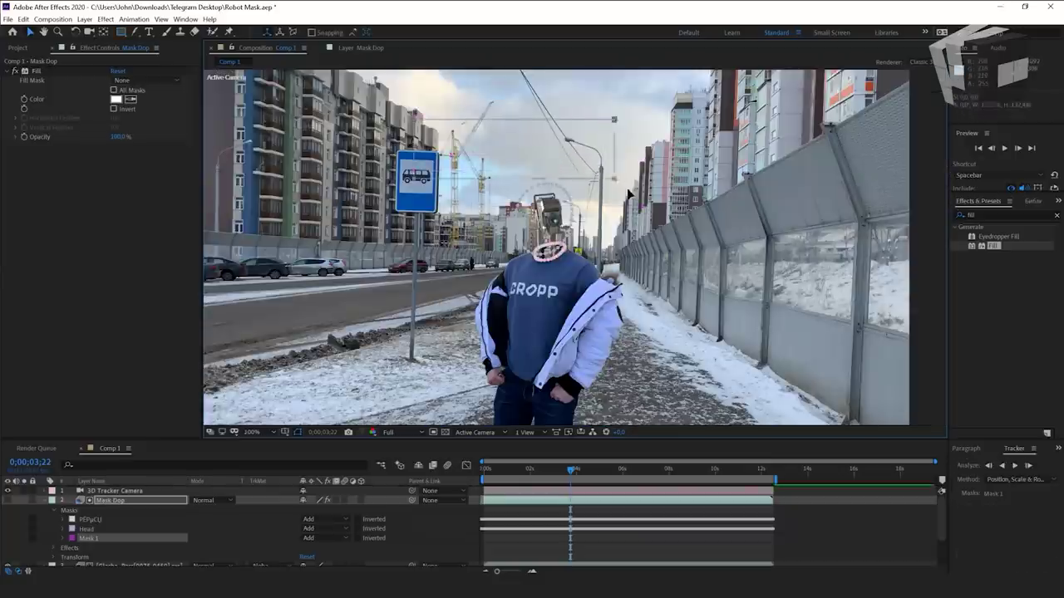
scroll(590, 190, "up", 1)
- Keyframe Mask 1's path on Mask Dop through 0;00;09;25, fitting its lower edge to the moving neck opening
left_click(580, 500)
left_click_drag(571, 470, 613, 476)
left_click(524, 281)
left_click(63, 537)
left_click_drag(509, 287, 509, 284)
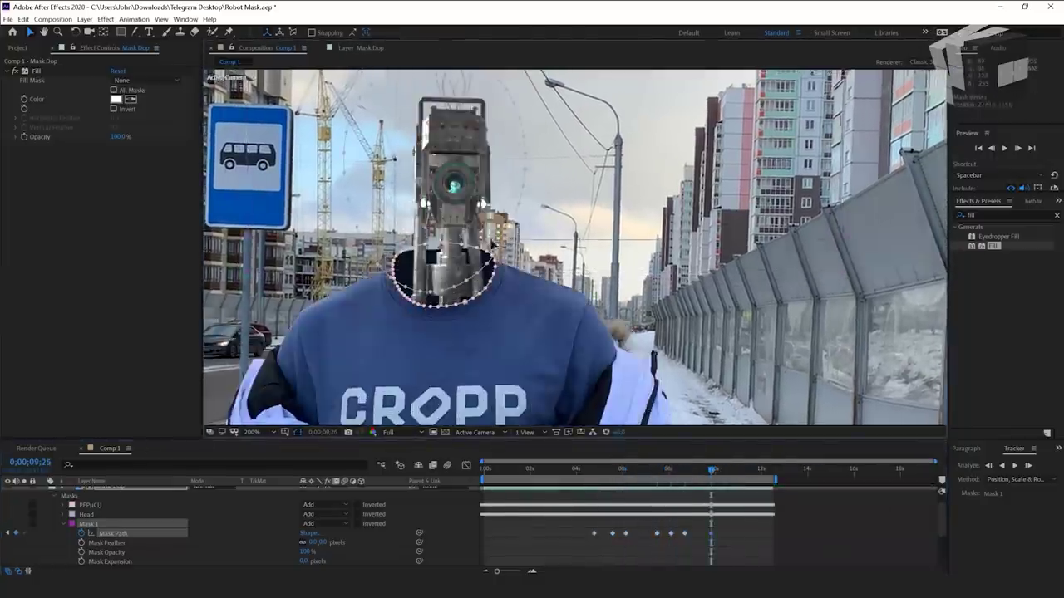
left_click_drag(516, 270, 571, 258)
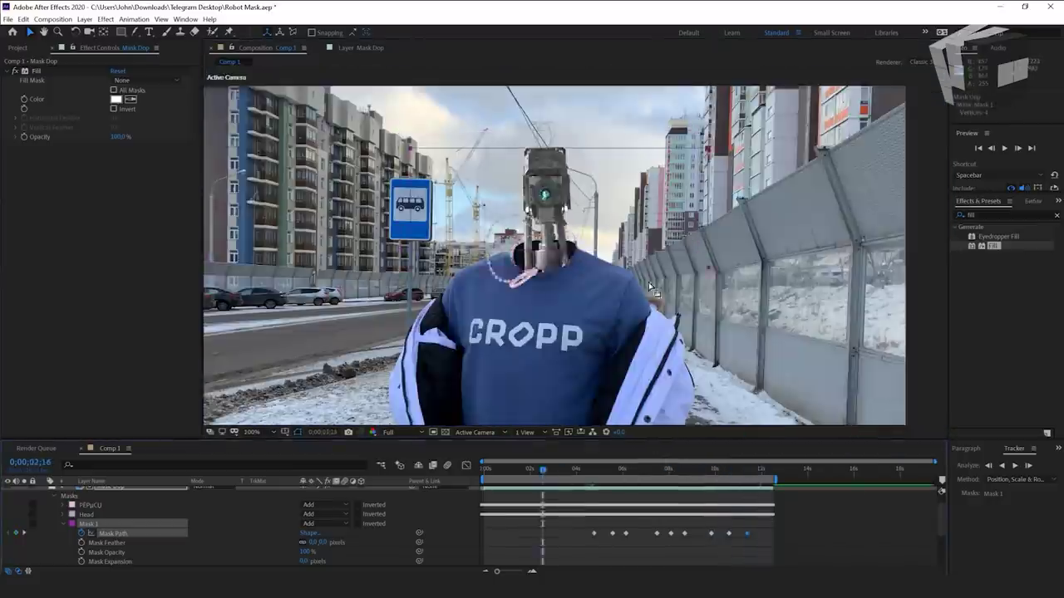
- Add further Mask 1 path keyframes at 0;00;11;12, near the clip's end and at 0;00;00;19 to follow the head
key("space")
left_click(551, 282)
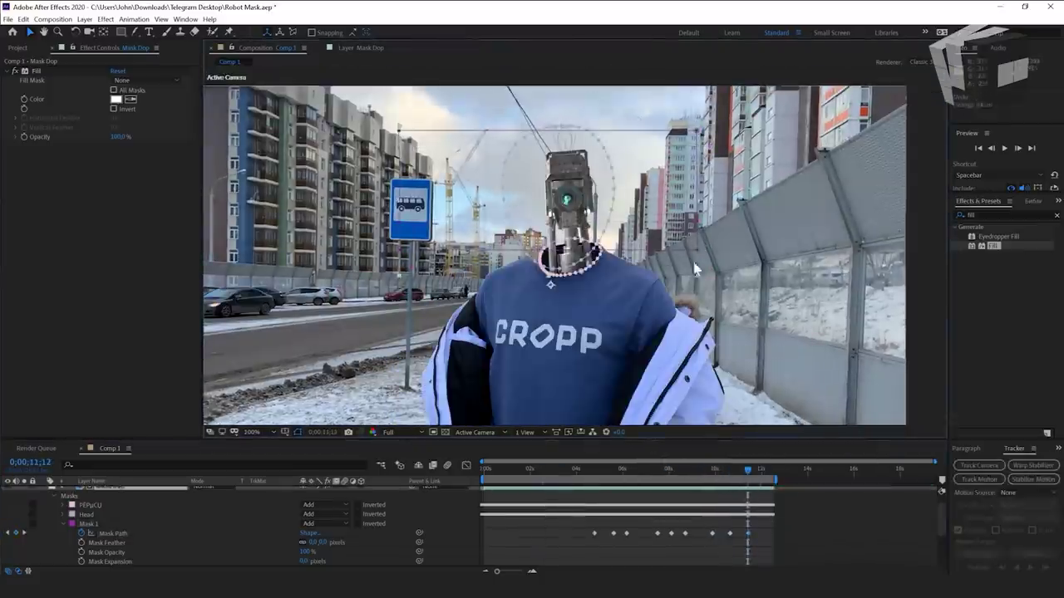
left_click(616, 132)
key("j")
key("j")
left_click(762, 471)
key("j")
scroll(744, 509, "up", 5, "alt")
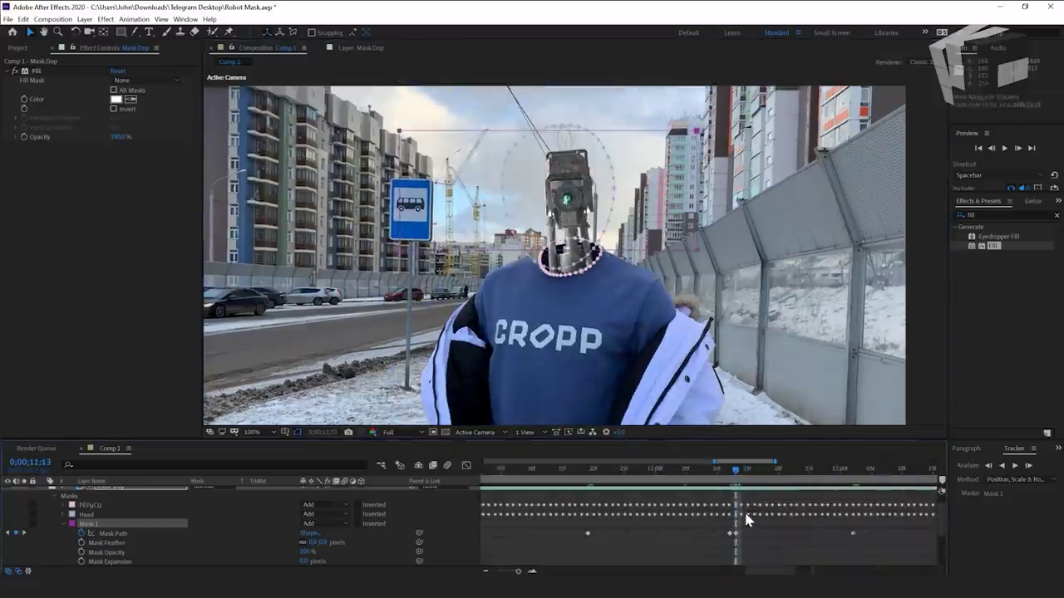
scroll(744, 510, "down", 5, "alt")
left_click(766, 471)
scroll(555, 245, "up", 1)
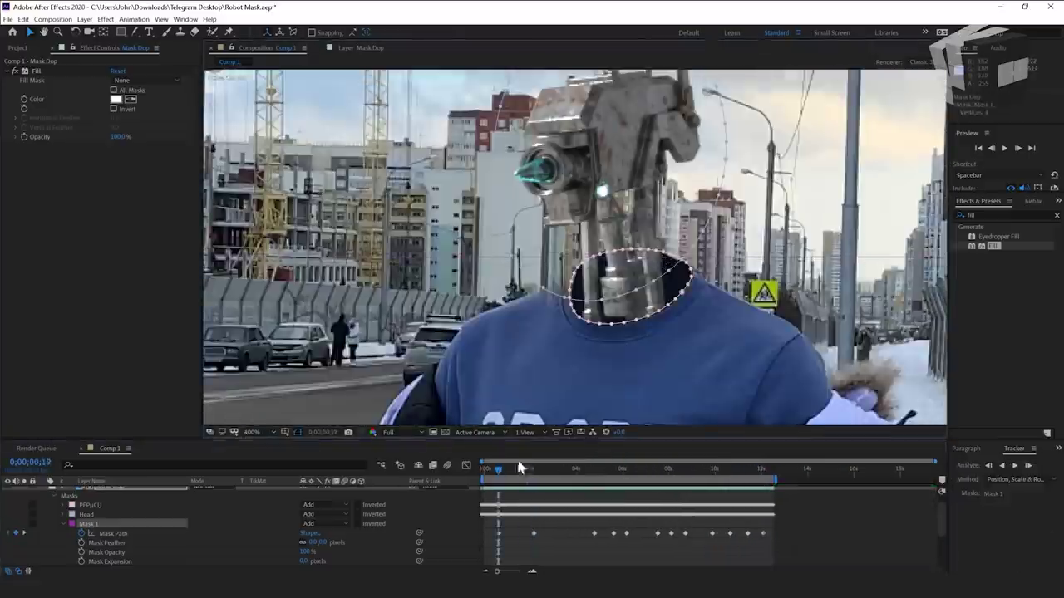
- Adjust Mask 1's path at 0;00;01;15 and preview the composite from there
left_click(519, 468)
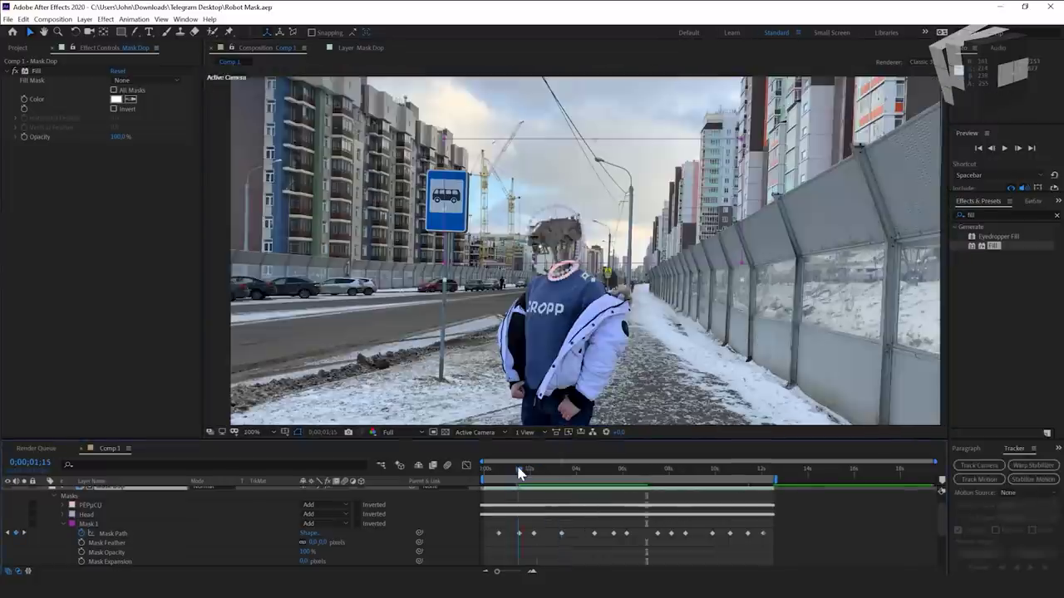
key("space")
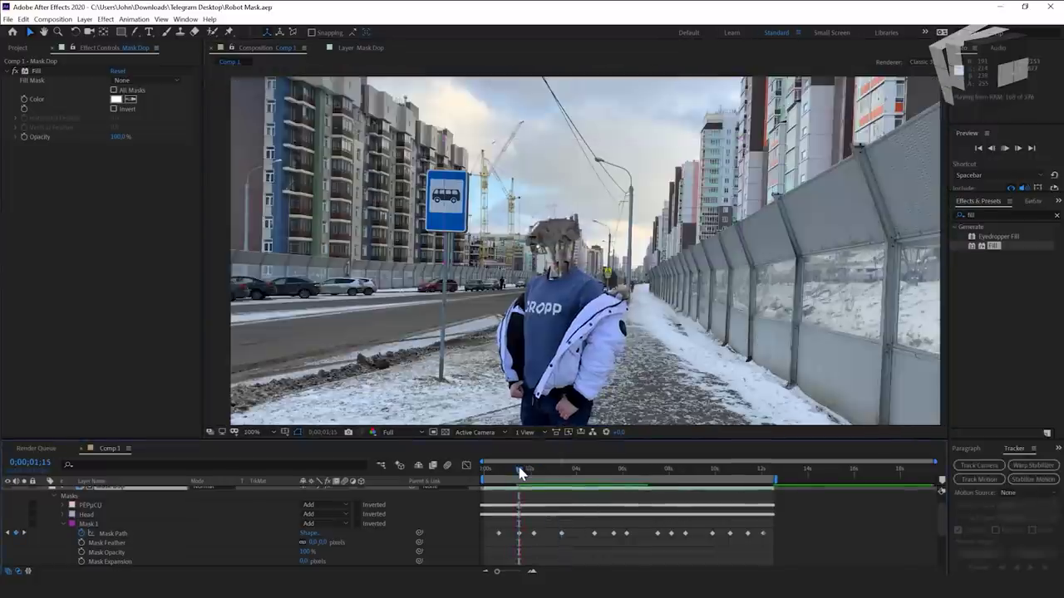
key("space")
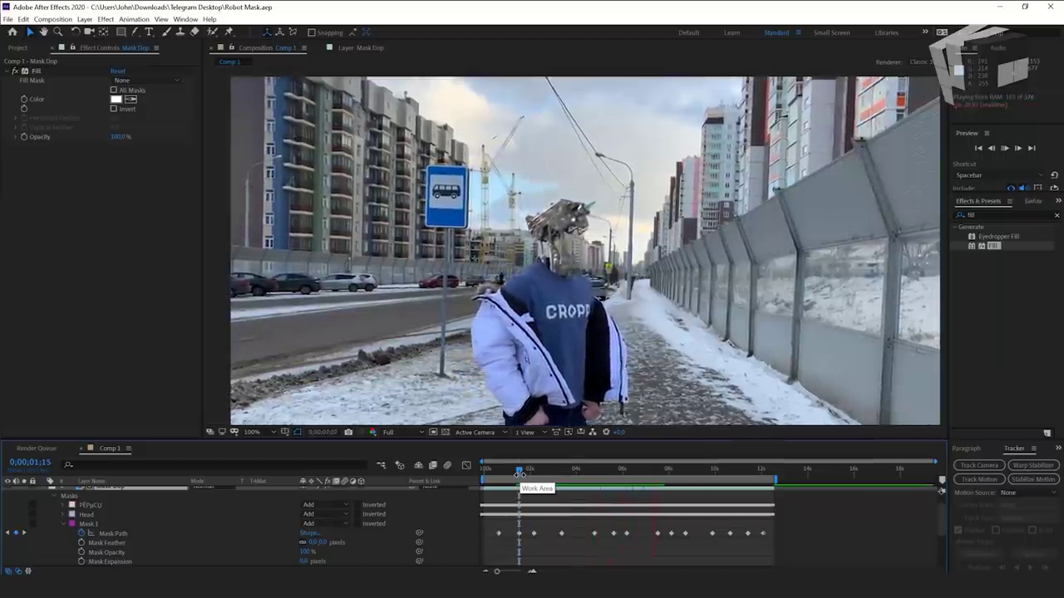
- Toggle the Glasha_Pass layer's visibility at 0;00;03;23 to examine the neck opening with and without the robot
scroll(598, 223, "up", 1)
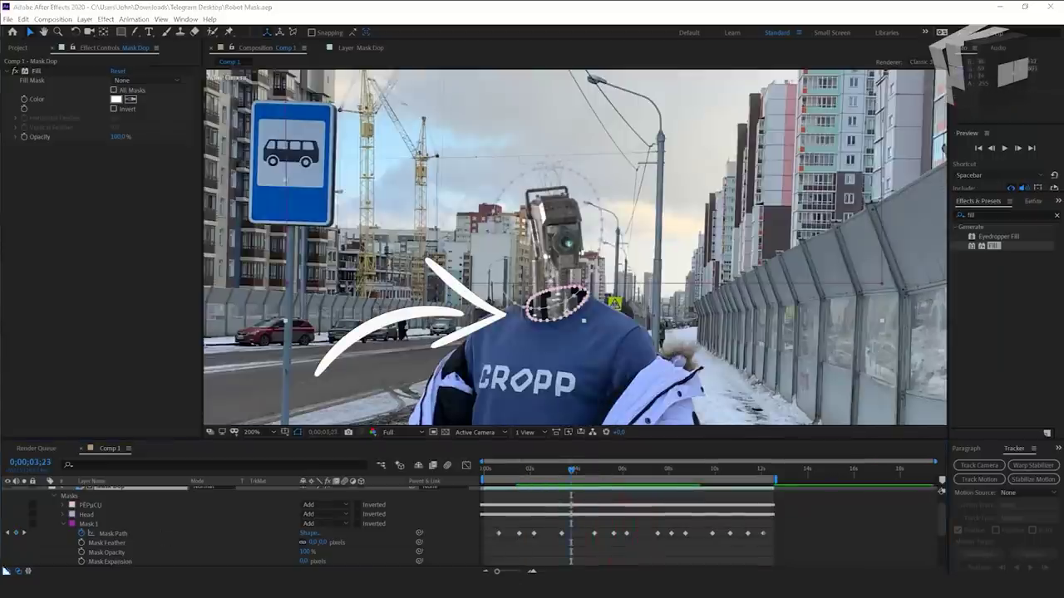
scroll(71, 525, "up", 1)
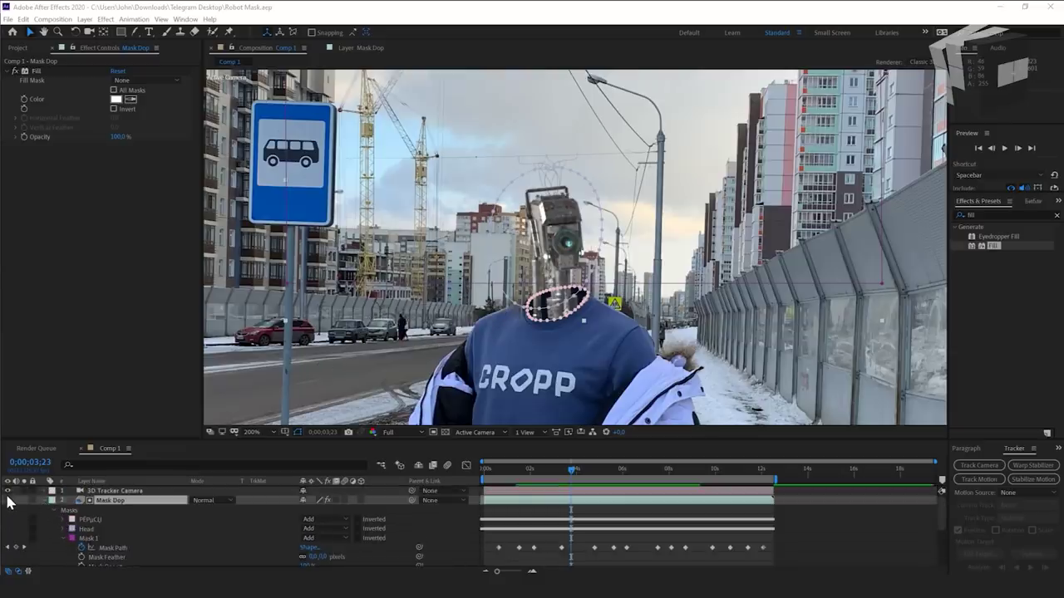
scroll(8, 507, "down", 2)
scroll(11, 508, "up", 2)
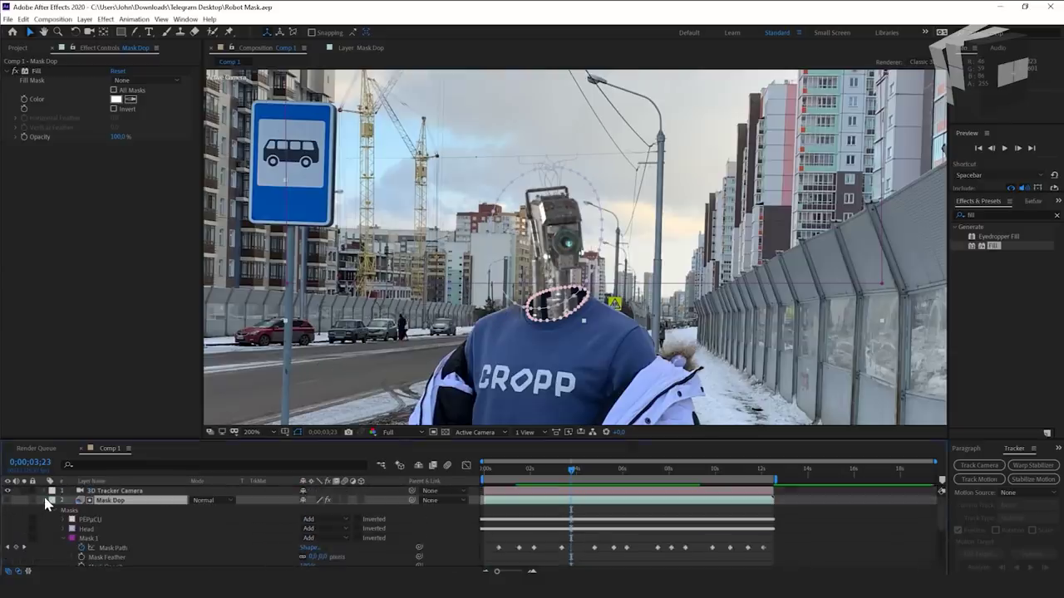
left_click(45, 500)
left_click(9, 510)
left_click(9, 509)
left_click(9, 510)
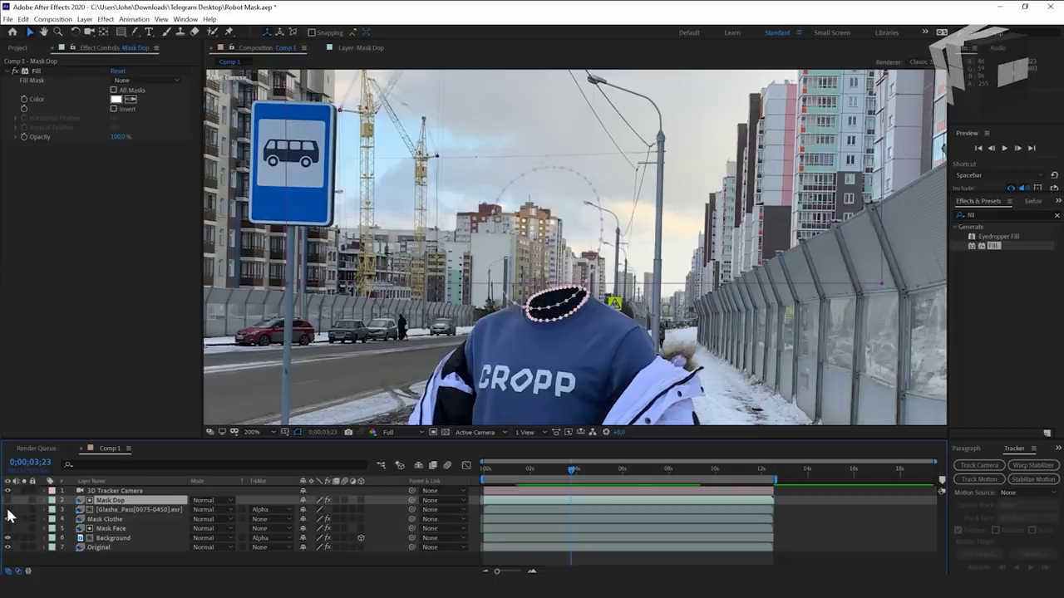
left_click(8, 510)
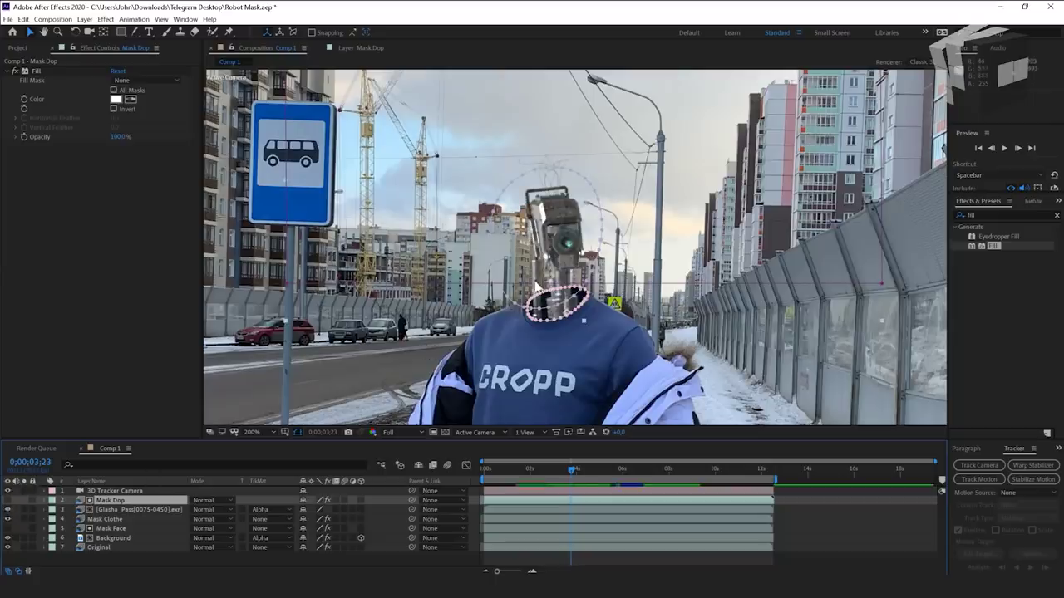
- Reveal the mask paths of Mask Face and set the Head mask's color to bright blue
left_click(103, 519)
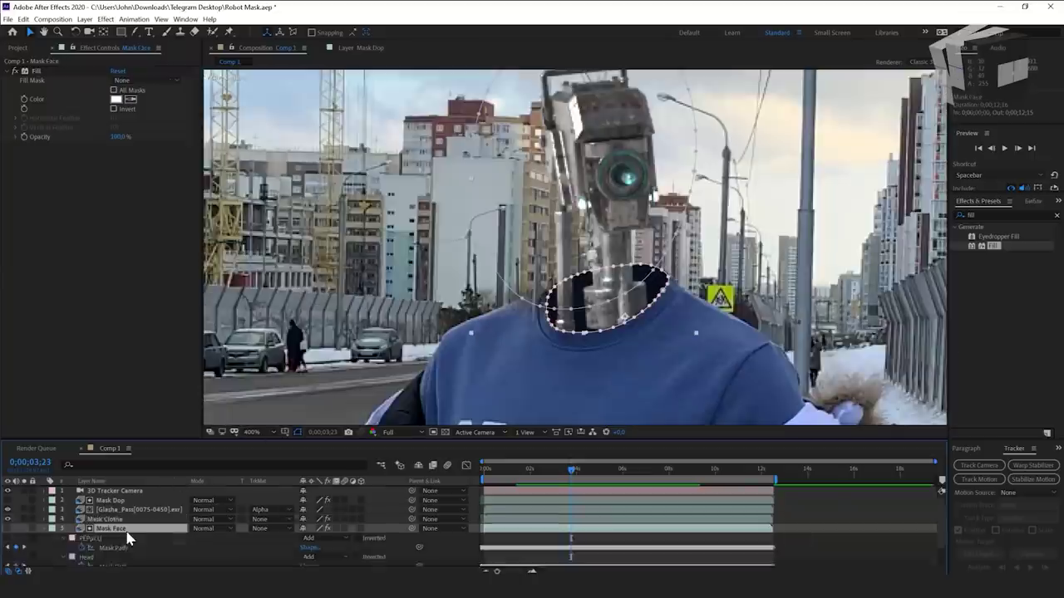
scroll(229, 552, "down", 1)
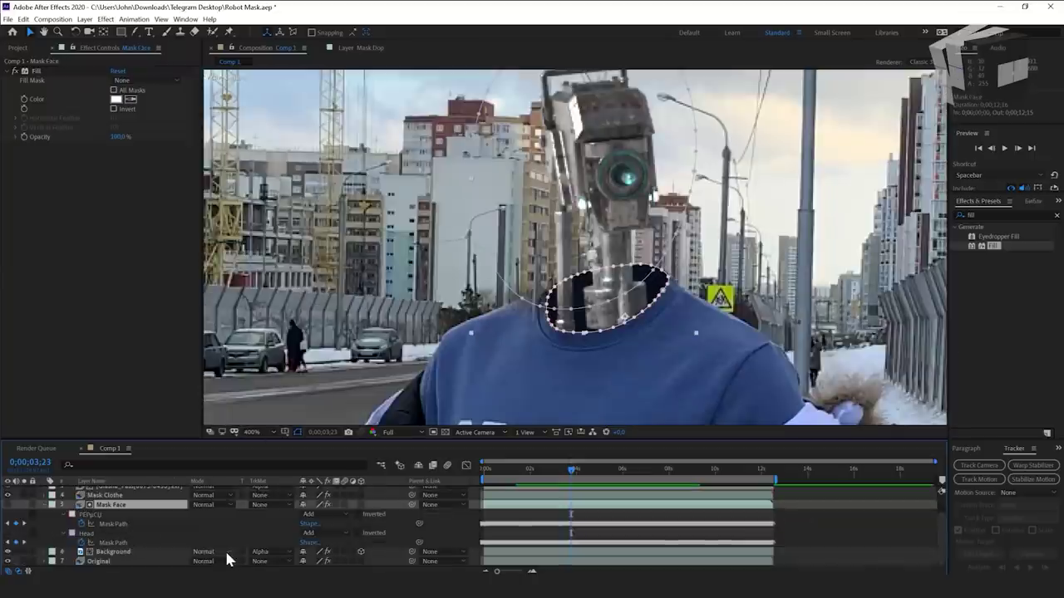
left_click(72, 533)
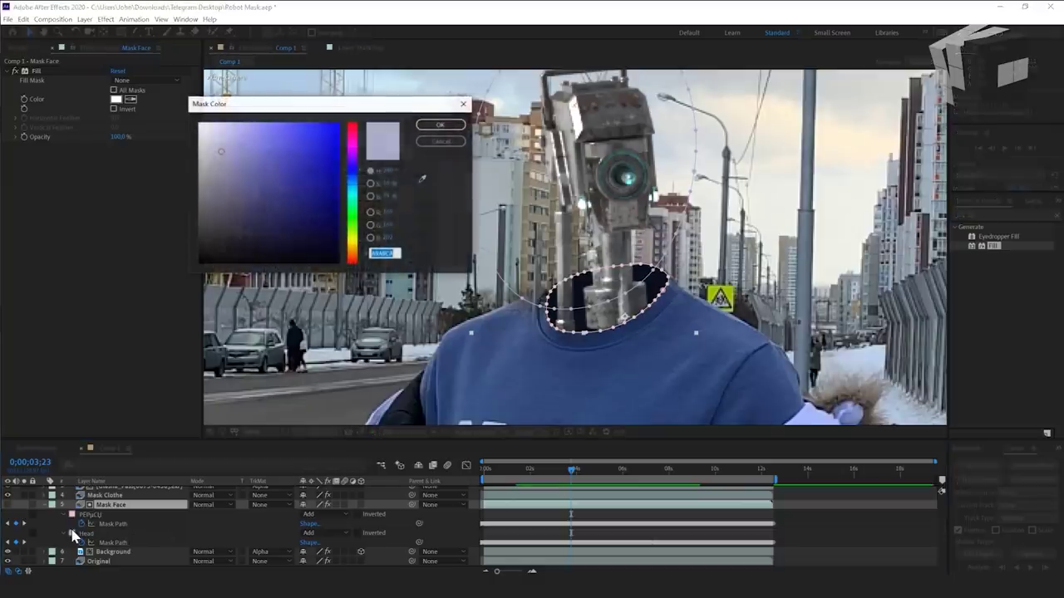
left_click(462, 121)
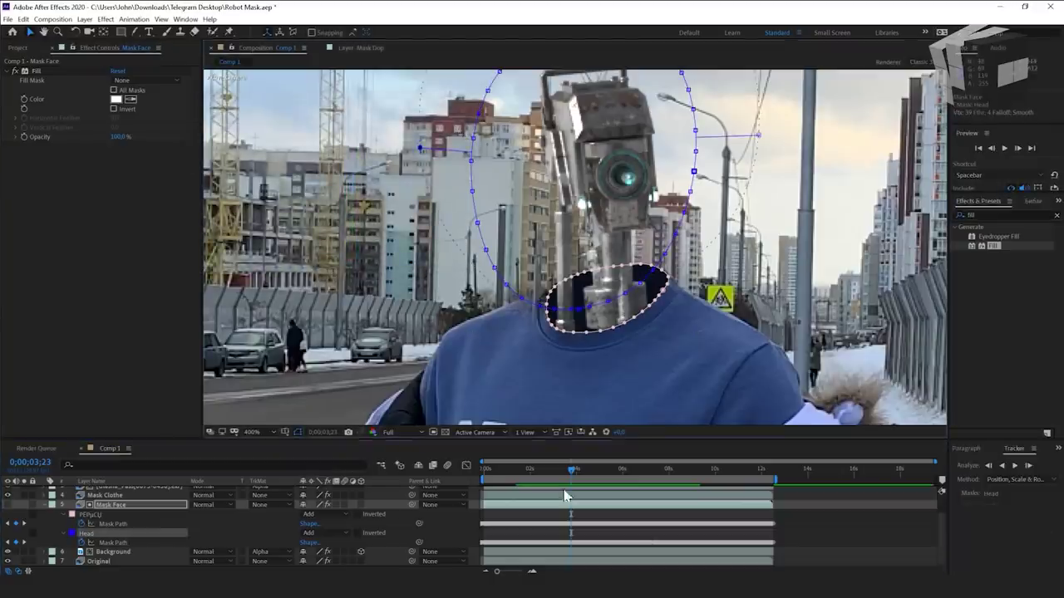
- Toggle the Background layer's visibility to examine what the Head mask covers around the neck and collar
left_click(8, 552)
left_click(9, 552)
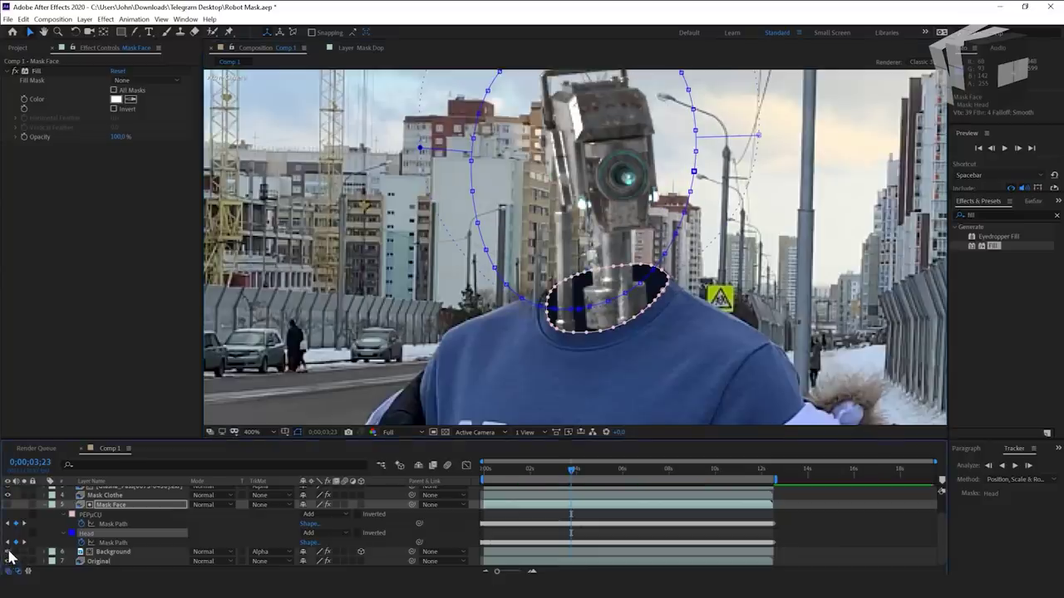
left_click(8, 552)
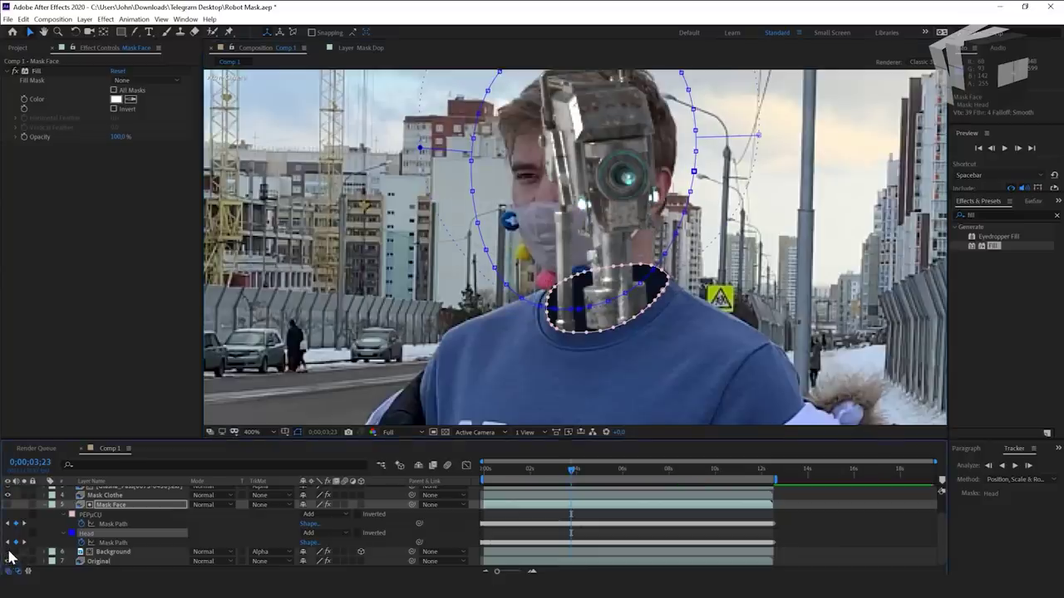
left_click(8, 552)
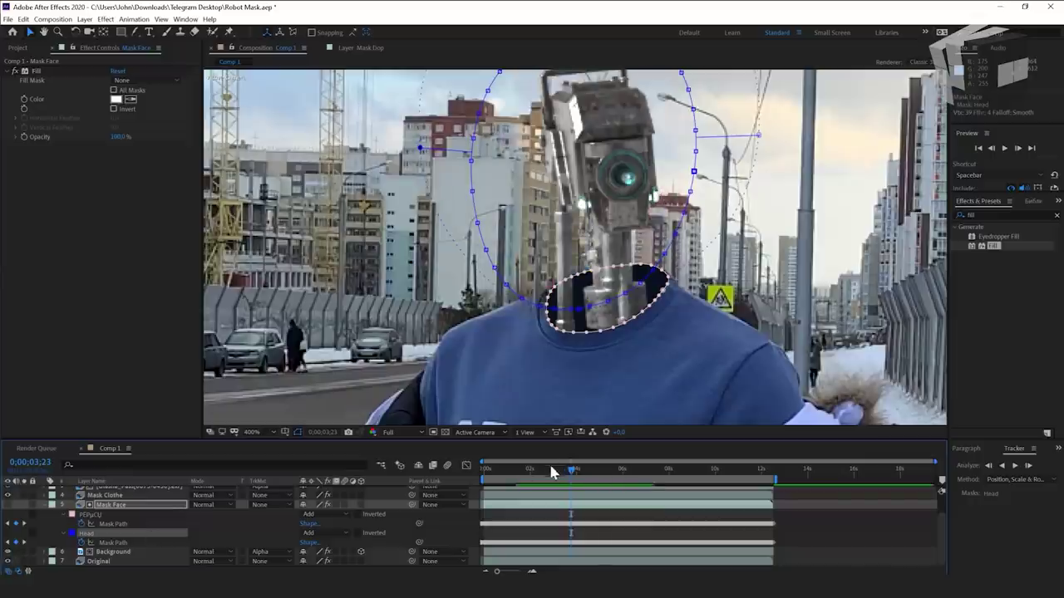
- Limit the work area to the range from about 0;00;03;08 to 0;00;04;21
left_click_drag(551, 472, 594, 474)
key("b")
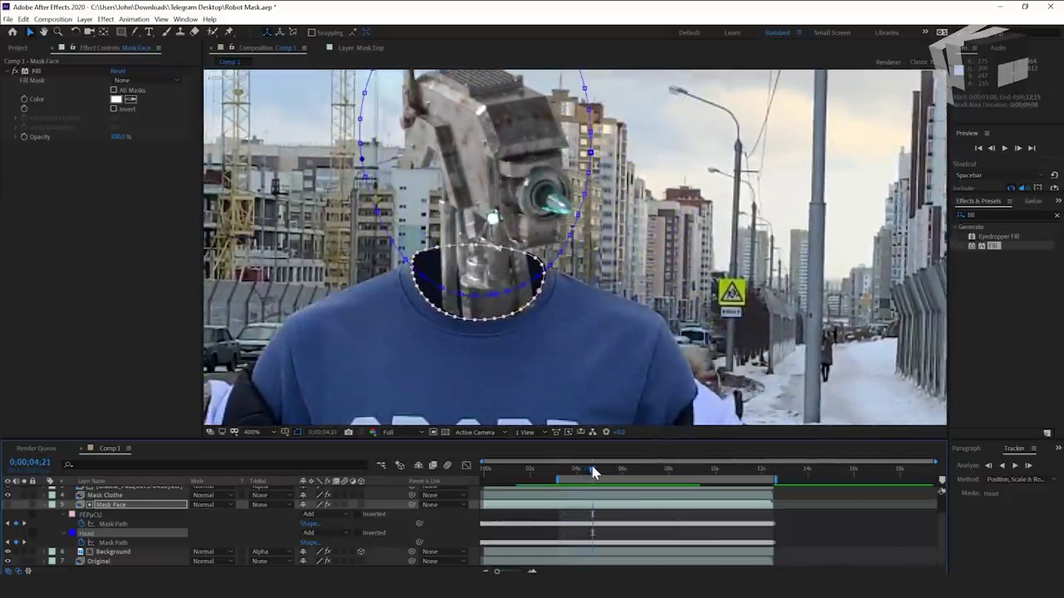
key("n")
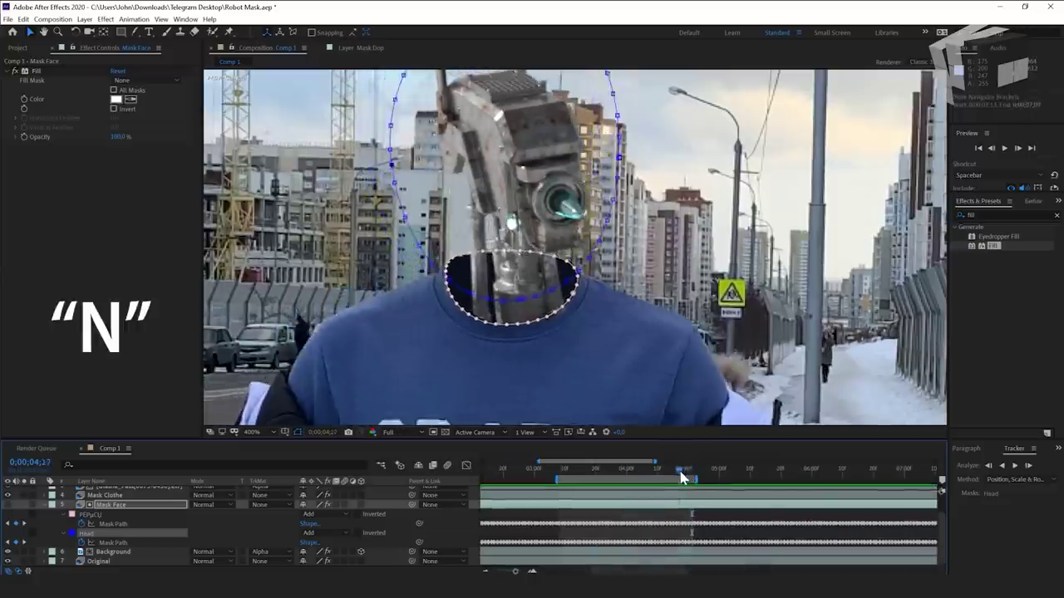
- Draw a closed Pen tool mask on Mask Face over the shoulder and collar edge at 0;00;04;21
left_click(135, 33)
scroll(454, 287, "up", 6)
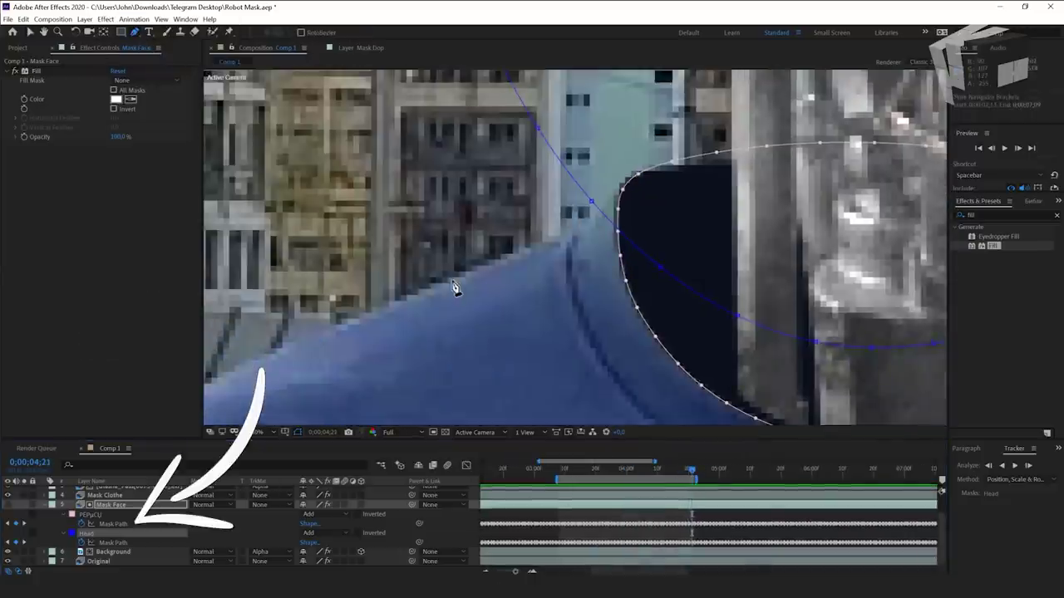
left_click_drag(422, 292, 432, 289)
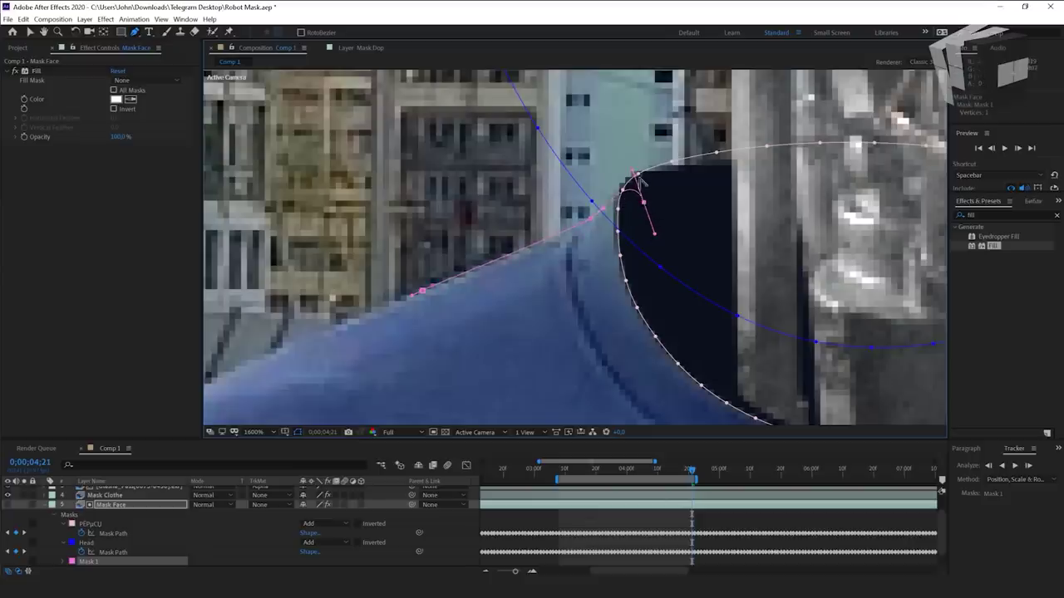
scroll(630, 274, "down", 4)
left_click(585, 235)
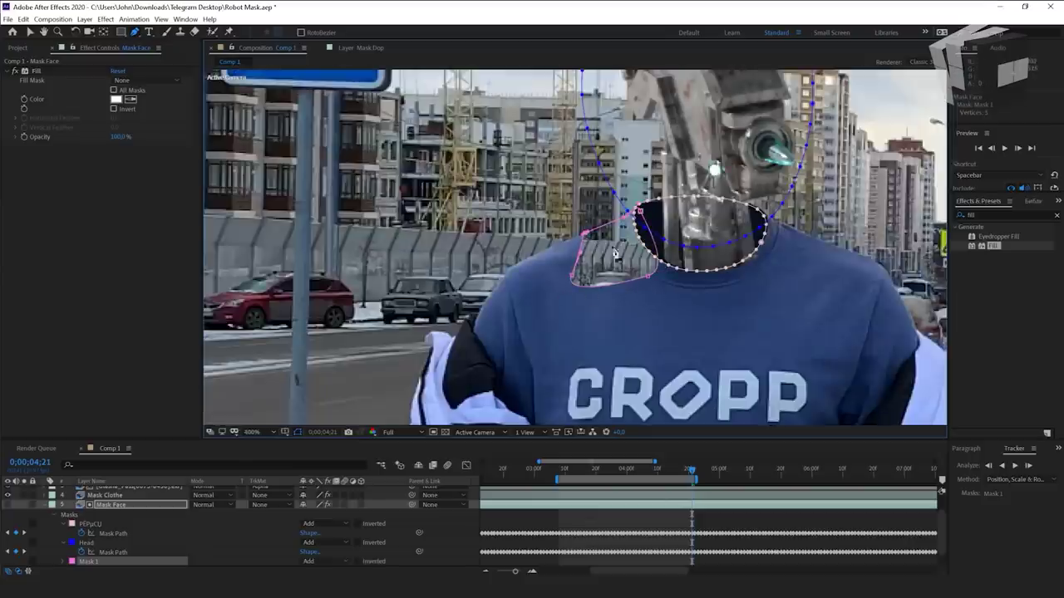
- Set the new shoulder mask's mode to Subtract on the Mask Face layer
scroll(138, 555, "down", 1)
left_click(320, 542)
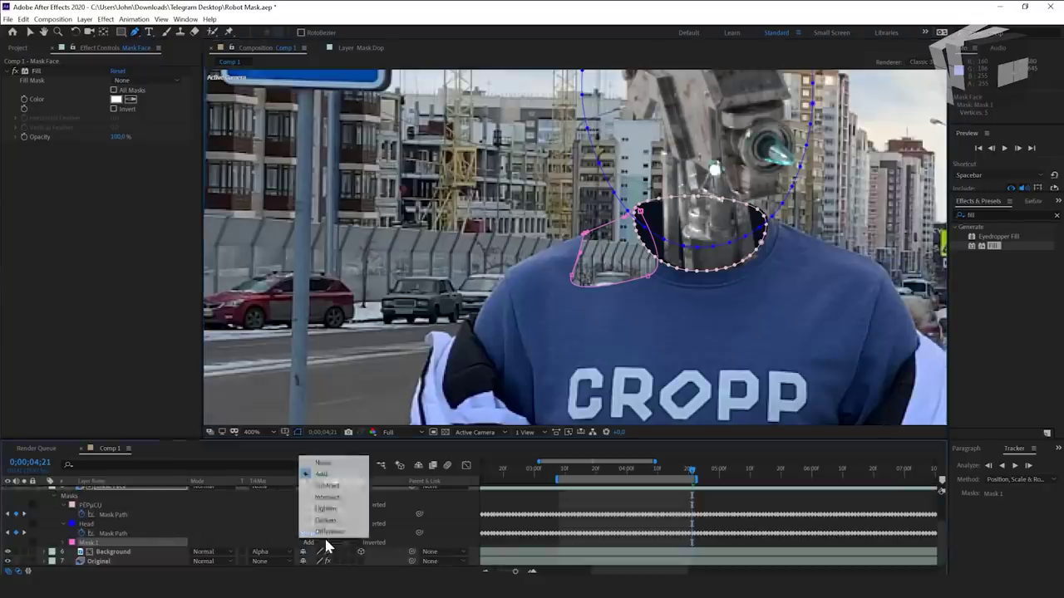
left_click(320, 485)
scroll(673, 193, "up", 1)
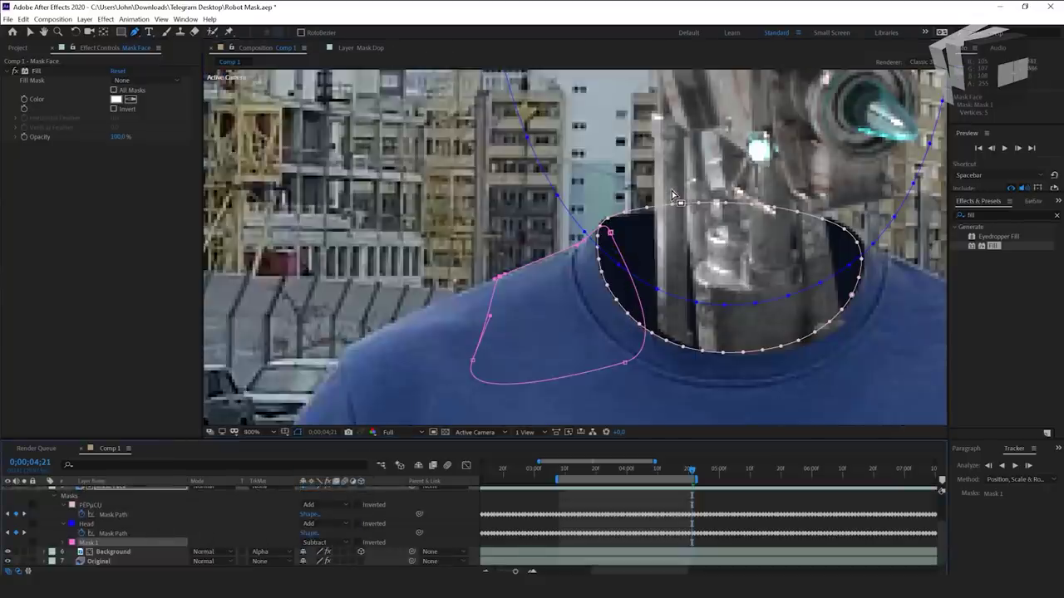
- Keyframe Mask 1's path from 0;00;04;21 back to 0;00;04;06, moving the mask to follow the shoulder and collar
left_click(64, 544)
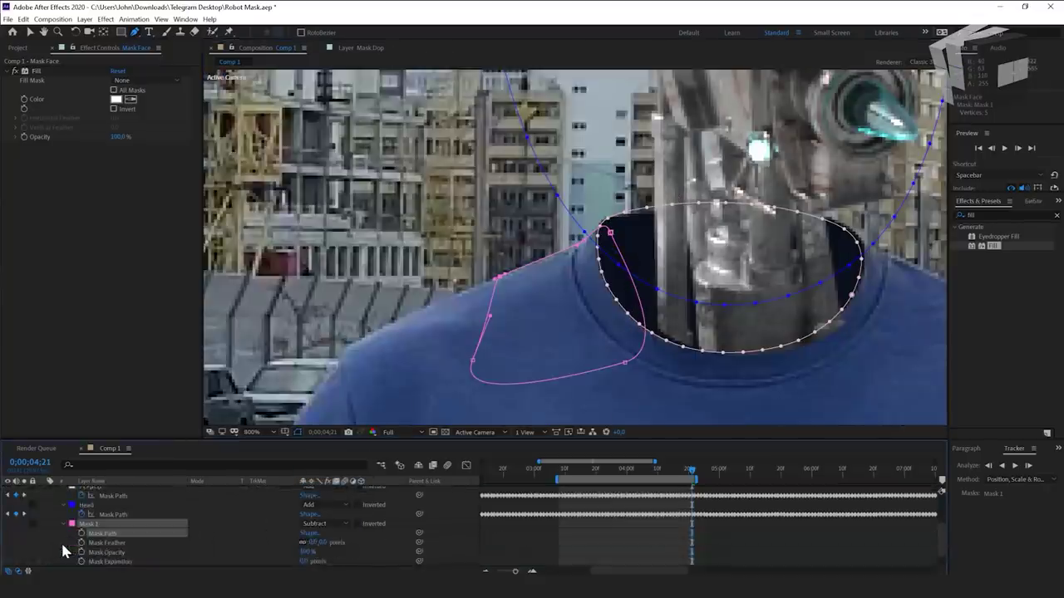
scroll(636, 523, "up", 1, "alt")
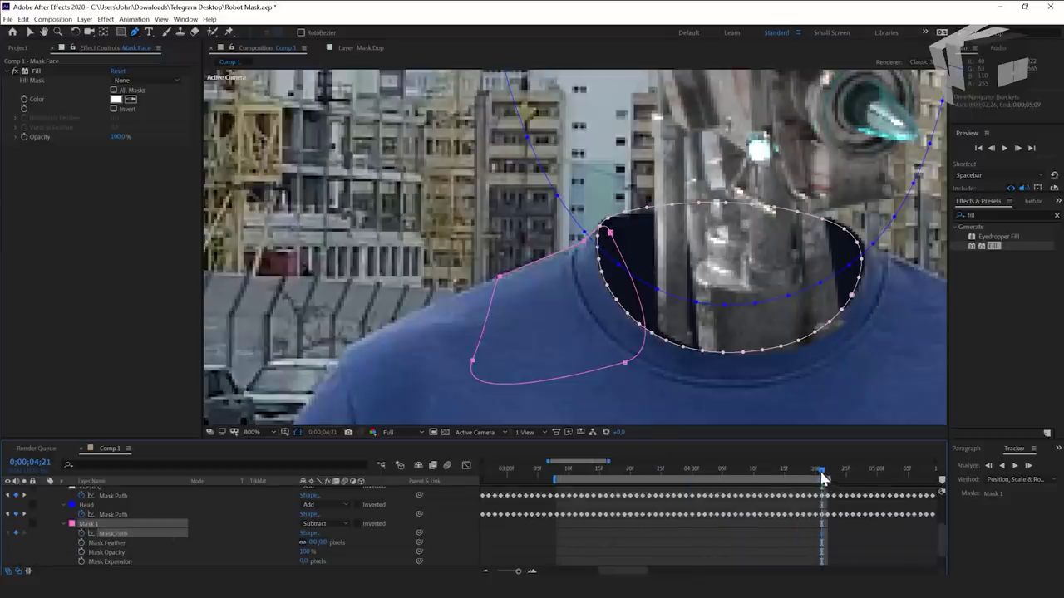
left_click_drag(821, 474, 772, 472)
key("v")
left_click_drag(610, 232, 762, 253)
left_click_drag(772, 472, 730, 472)
left_click_drag(762, 253, 855, 262)
double_click(855, 263)
left_click(268, 47)
double_click(866, 279)
left_click_drag(924, 243, 934, 254)
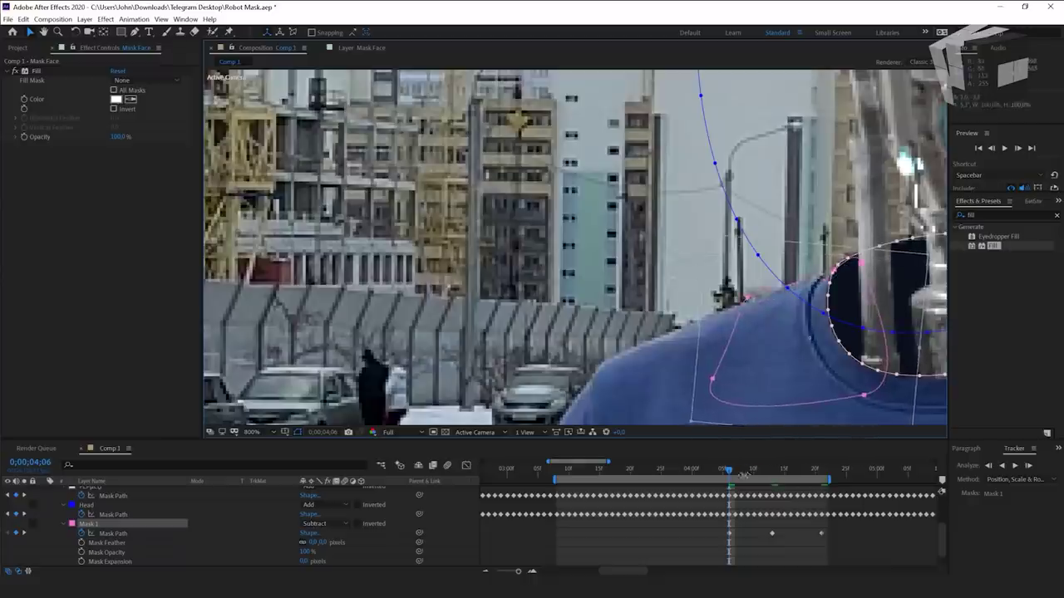
- Extend Mask 1's path keyframes back through 0;00;03;22 to 0;00;03;08, repositioning the mask along the shoulder
left_click_drag(744, 474, 642, 474)
double_click(661, 284)
left_click_drag(655, 296, 666, 314)
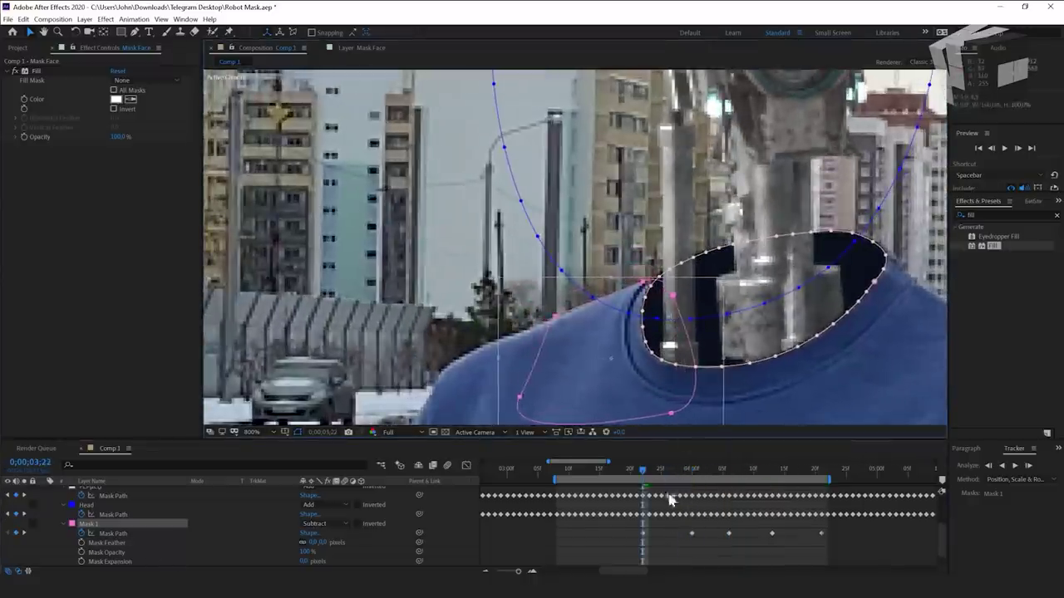
left_click_drag(642, 472, 593, 472)
key("Page_Up")
key("Page_Up")
key("Page_Up")
key("Page_Up")
key("Page_Up")
key("Page_Up")
key("Page_Up")
key("Page_Up")
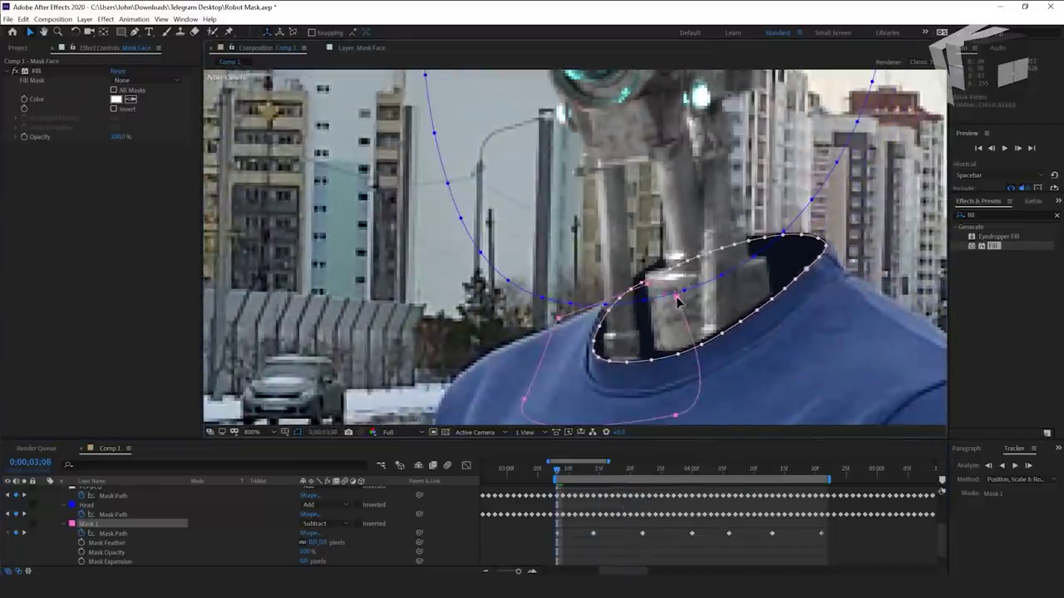
- Keyframe Mask 1's opacity to fade in to 100% by 0;00;03;08 and fade out to 0% after 0;00;04;21
left_click(81, 553)
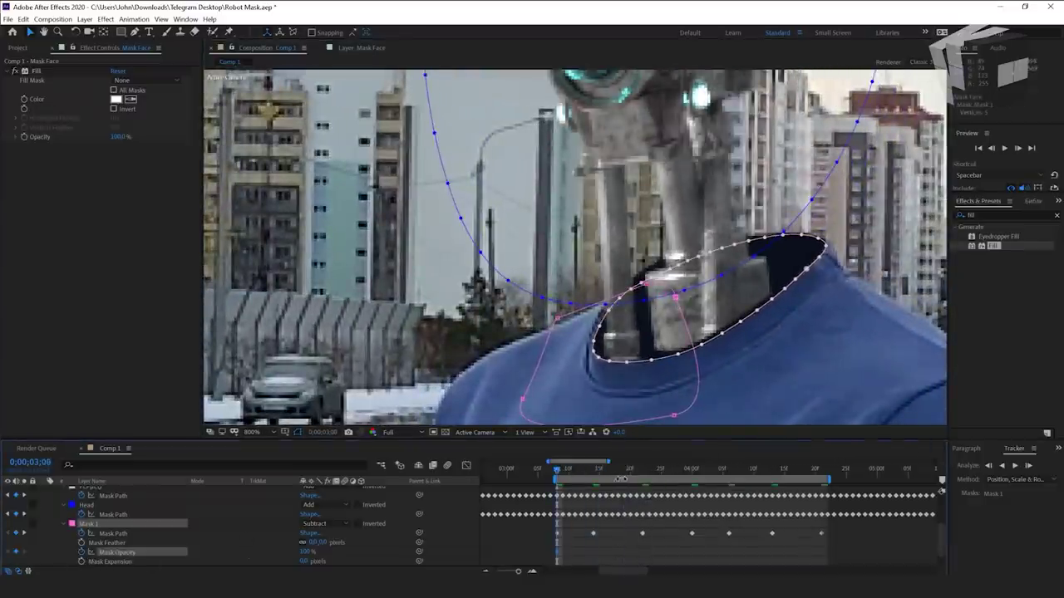
left_click(551, 478)
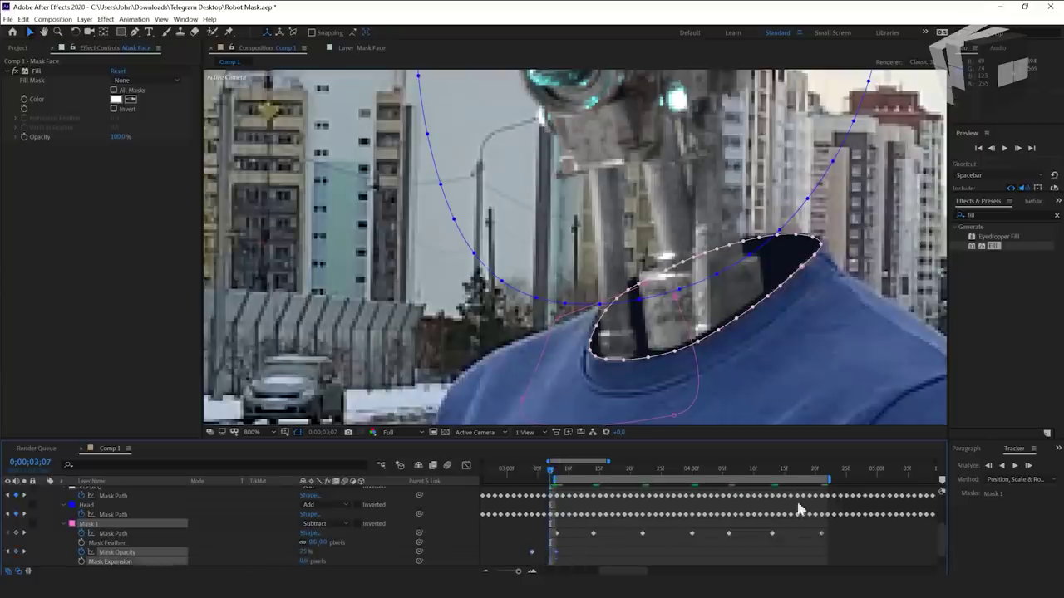
left_click(822, 472)
key("ctrl+v")
left_click(852, 469)
key("ctrl+v")
- Draw a second mask on Mask Face over the opposite shoulder at 0;00;04;07 and set it to Subtract
scroll(655, 285, "down", 2)
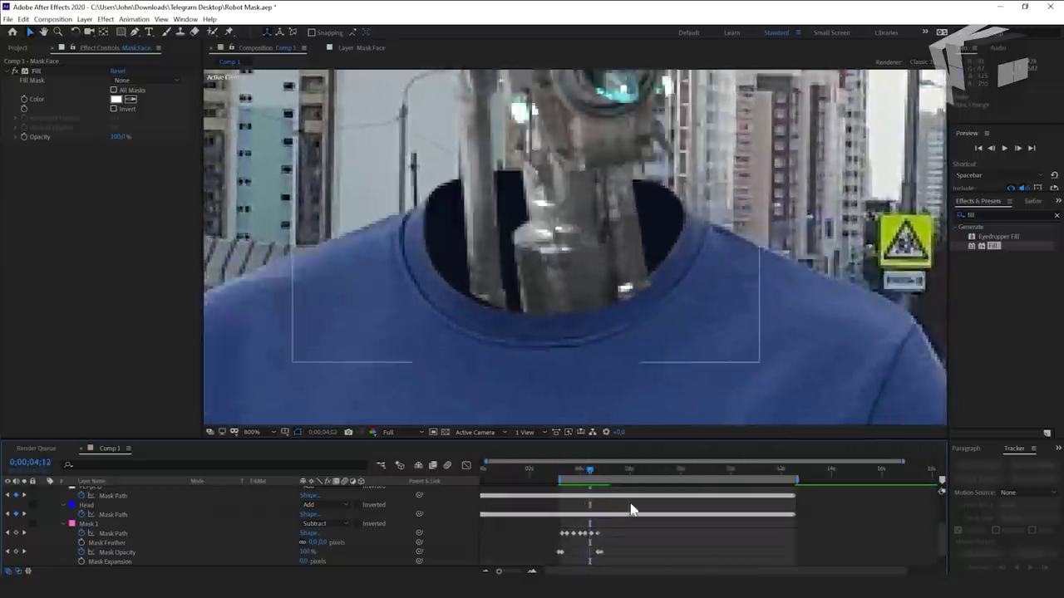
left_click_drag(629, 471, 634, 473)
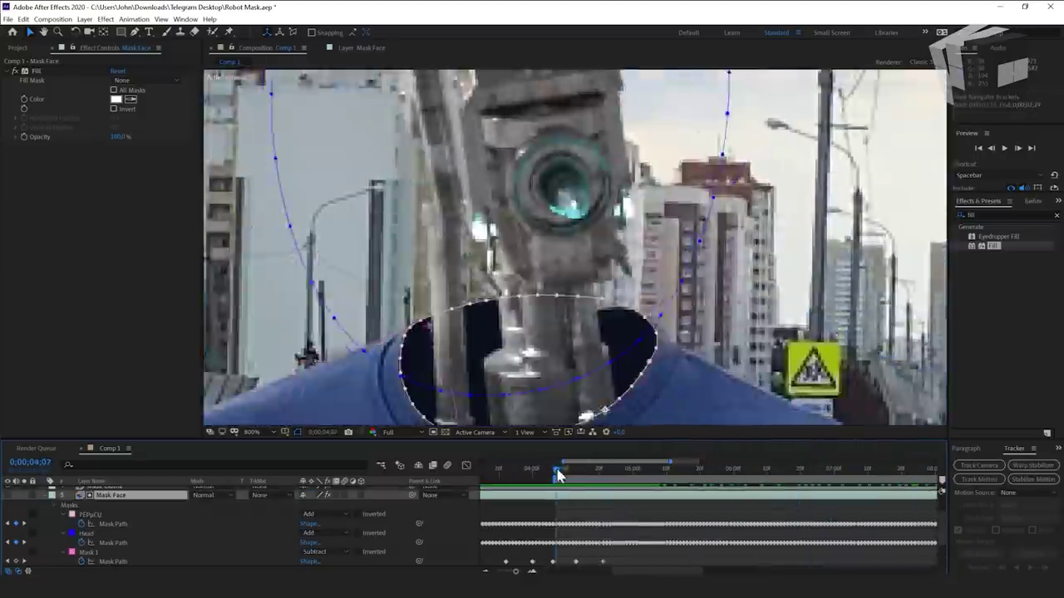
scroll(612, 274, "up", 1)
scroll(613, 274, "down", 2)
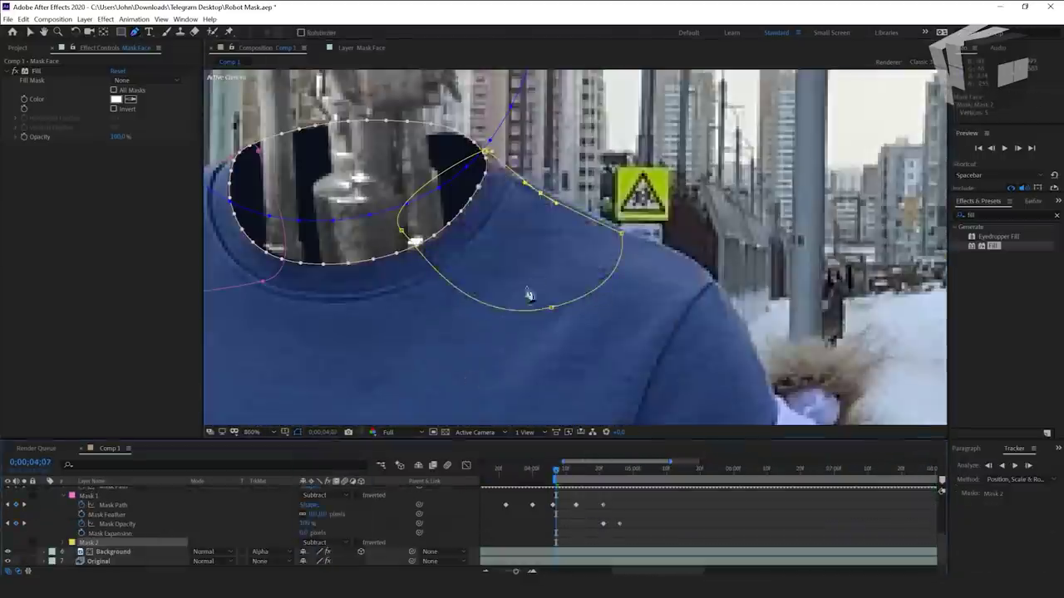
scroll(532, 291, "up", 1)
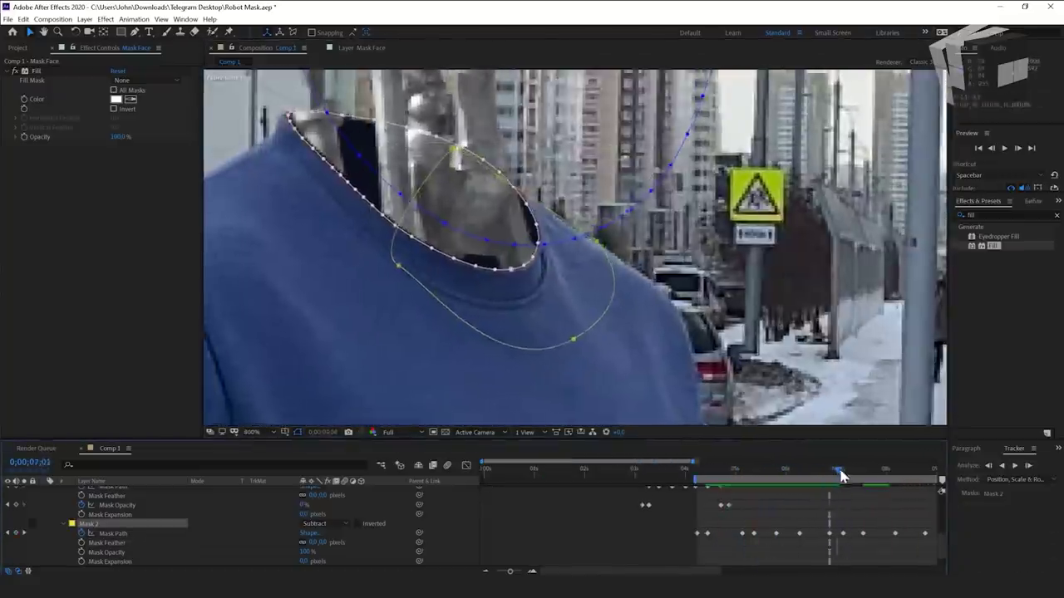
- Refine Mask 2's path keyframes from 0;00;06;17 to past 0;00;08;01 so the mask follows the shoulder beside the collar
left_click_drag(841, 475, 815, 475)
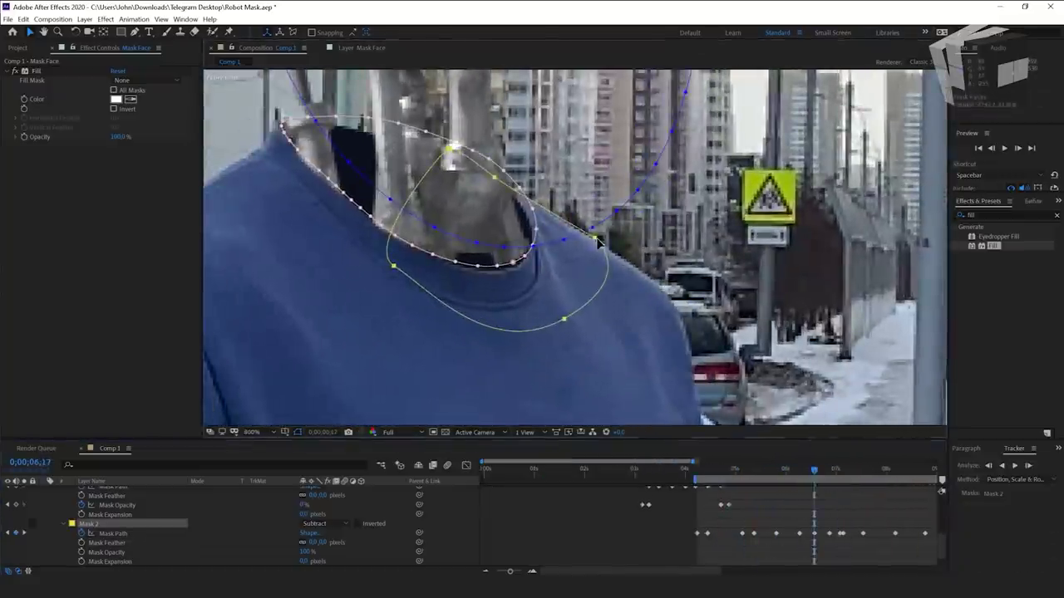
scroll(689, 515, "up", 1, "alt")
scroll(689, 516, "down", 3, "shift")
left_click_drag(652, 475, 670, 475)
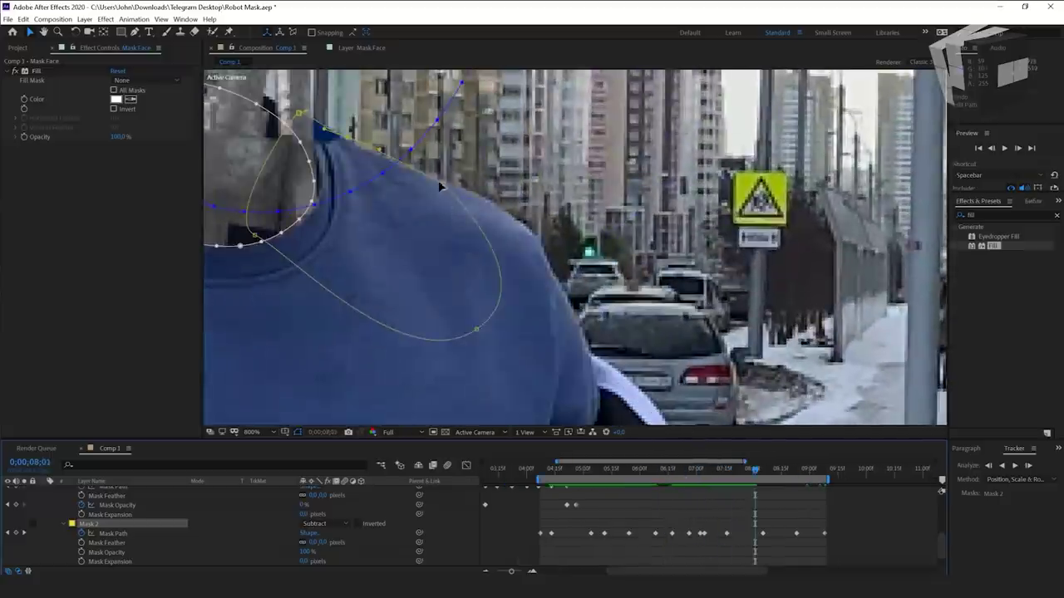
left_click(647, 320)
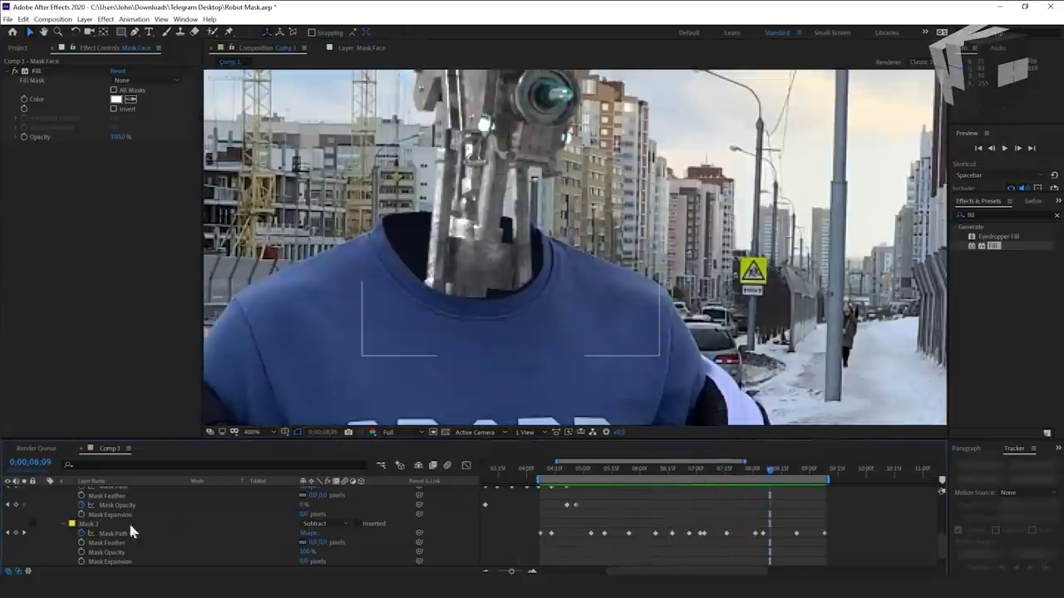
left_click_drag(309, 543, 313, 543)
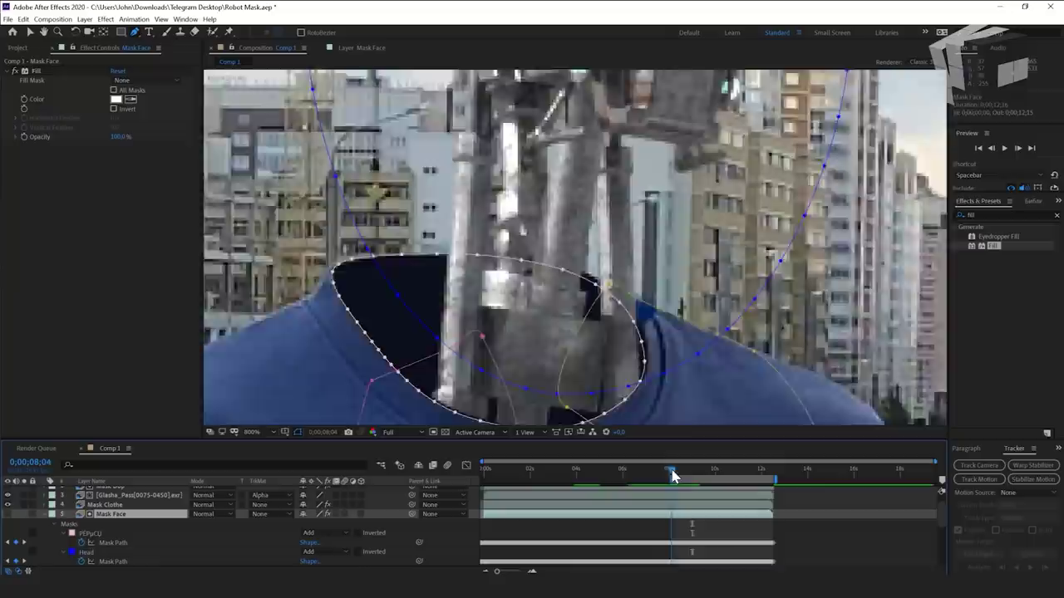
- Add a third Subtract mask to Mask Face from about 0;00;08;04 and keyframe its path along the collar edge
scroll(424, 316, "up", 2)
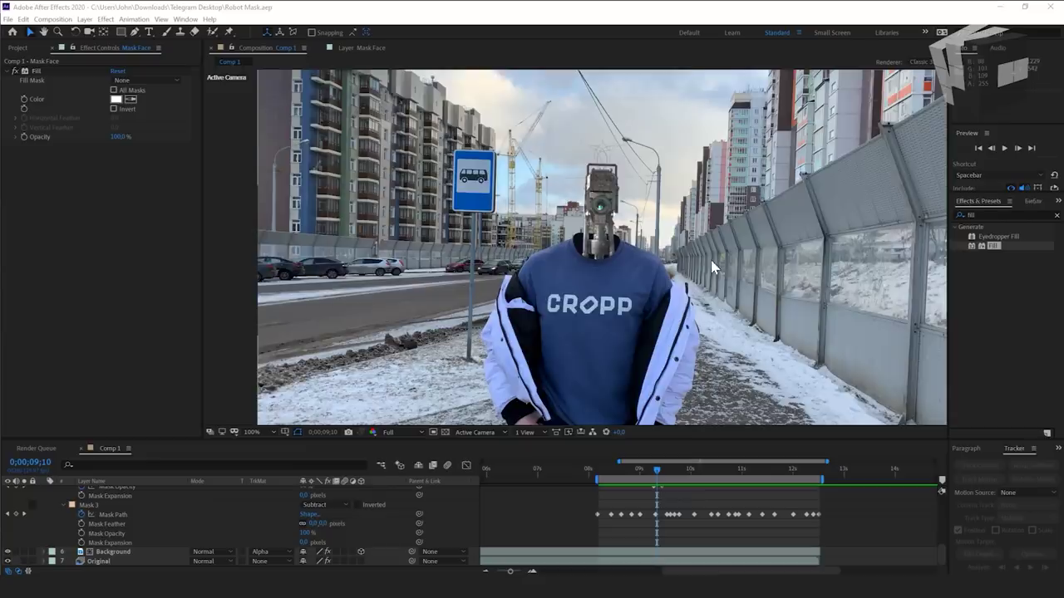
scroll(654, 250, "up", 2)
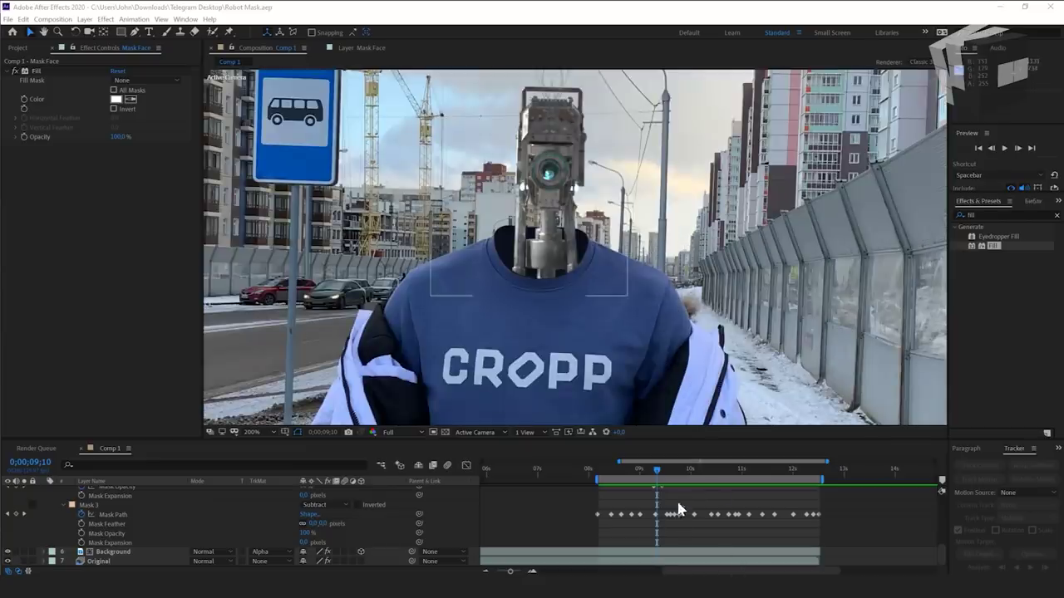
scroll(113, 512, "up", 5)
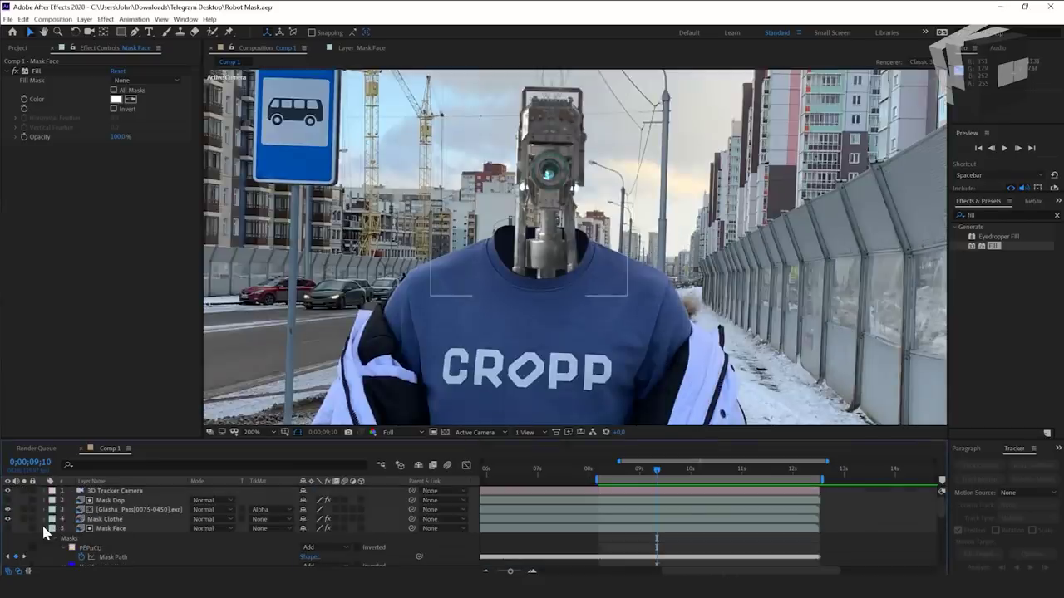
- Set the Mask Expansion of the Mask Clothe layer's mask to 2 pixels at 0;00;08;06
left_click(44, 528)
left_click(116, 520)
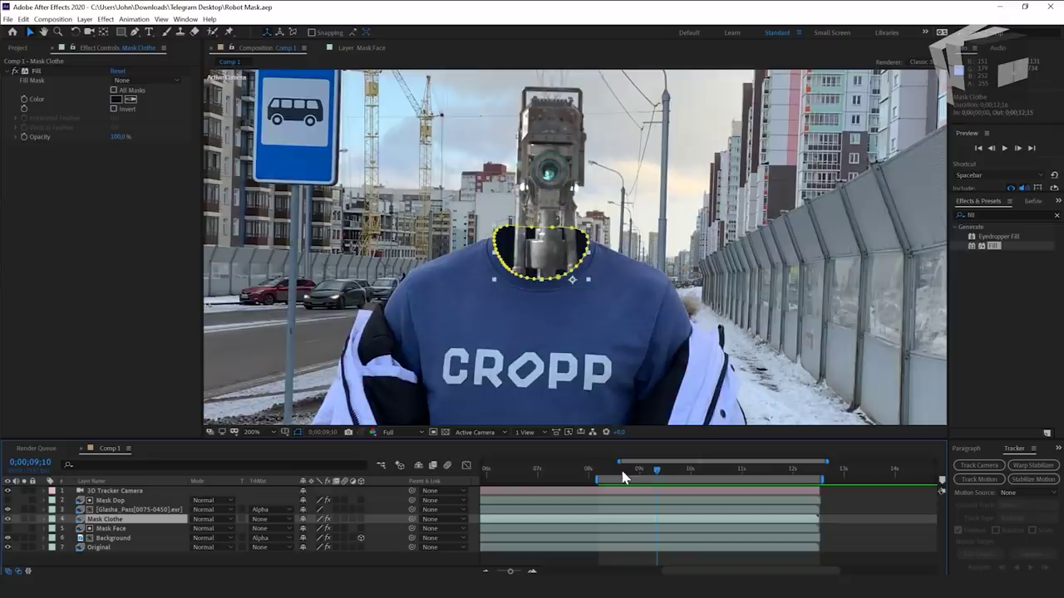
left_click(600, 476)
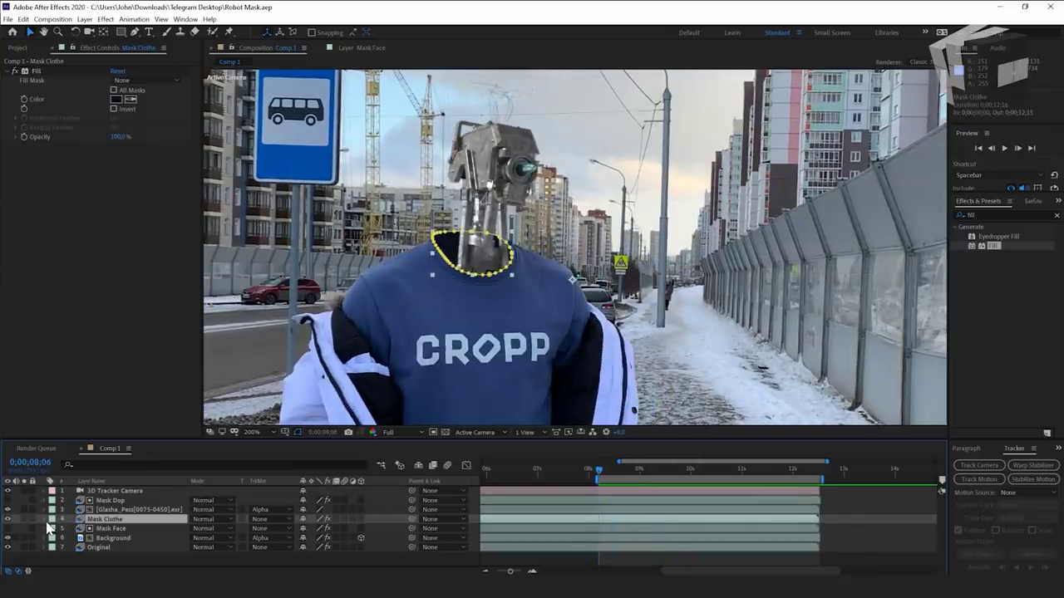
key("m")
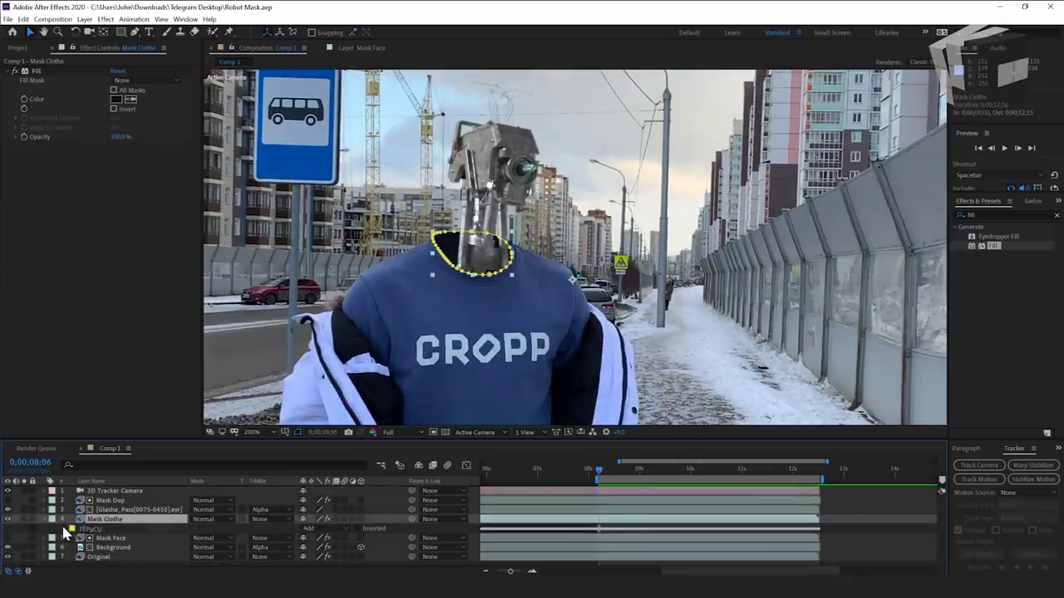
left_click(64, 528)
scroll(67, 543, "down", 1)
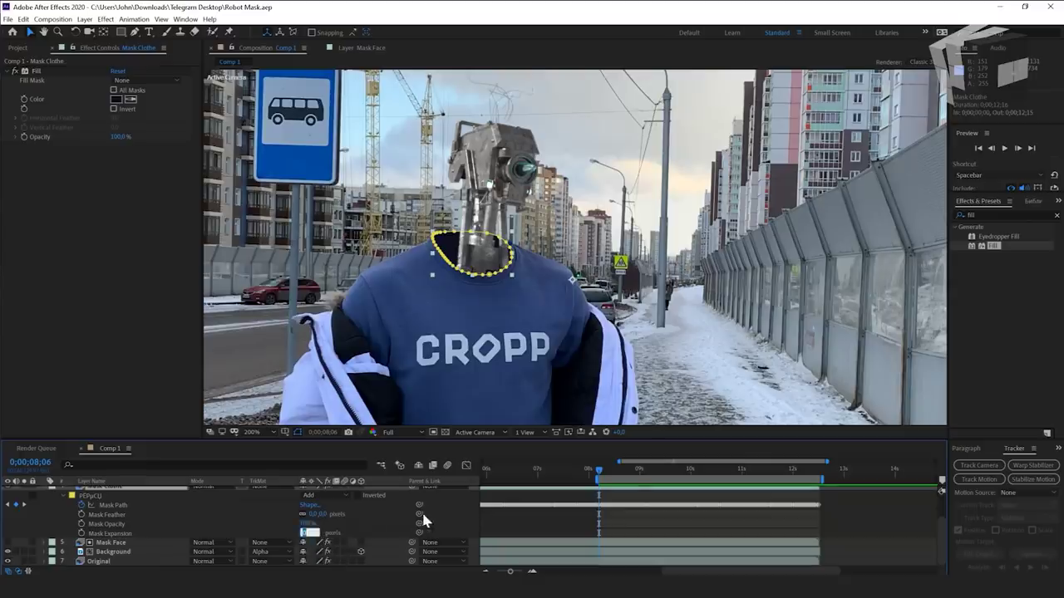
left_click(572, 509)
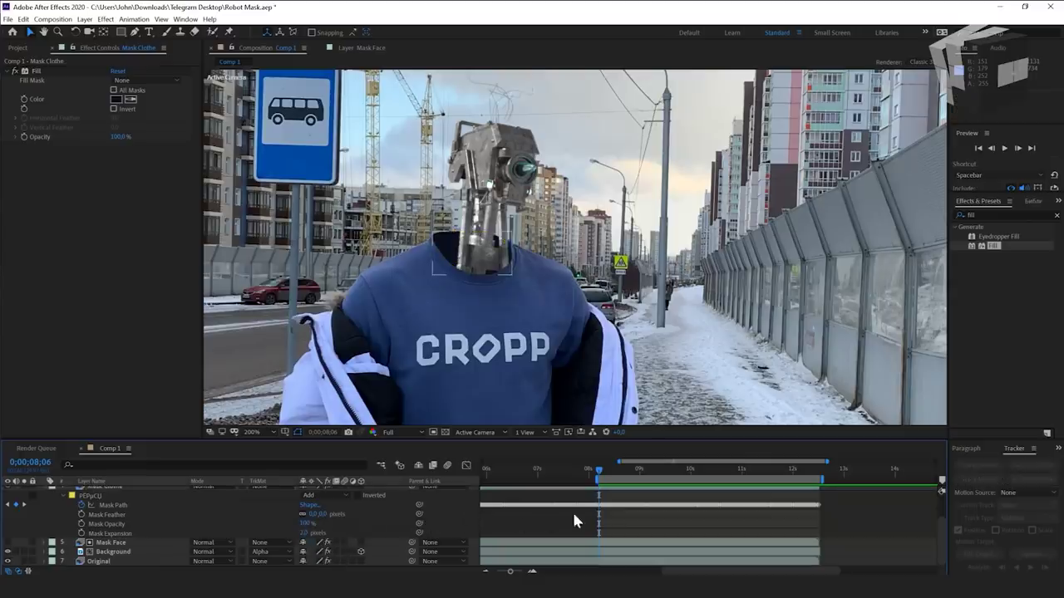
left_click(303, 533)
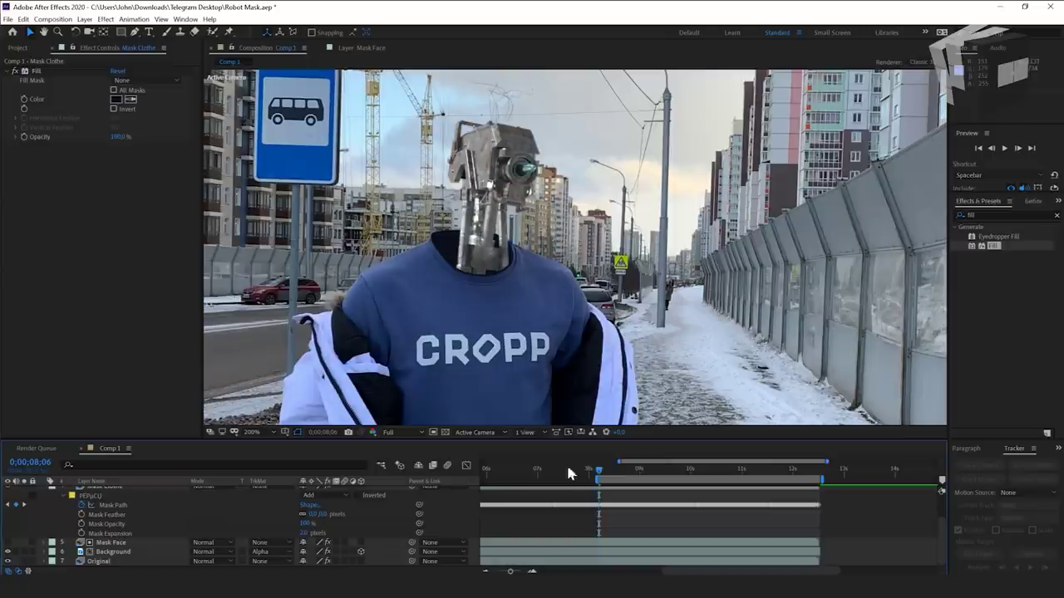
- Preview the composite from 0;00;08;06 to 0;00;11;07 to examine the expanded neck opening around the robot
key("space")
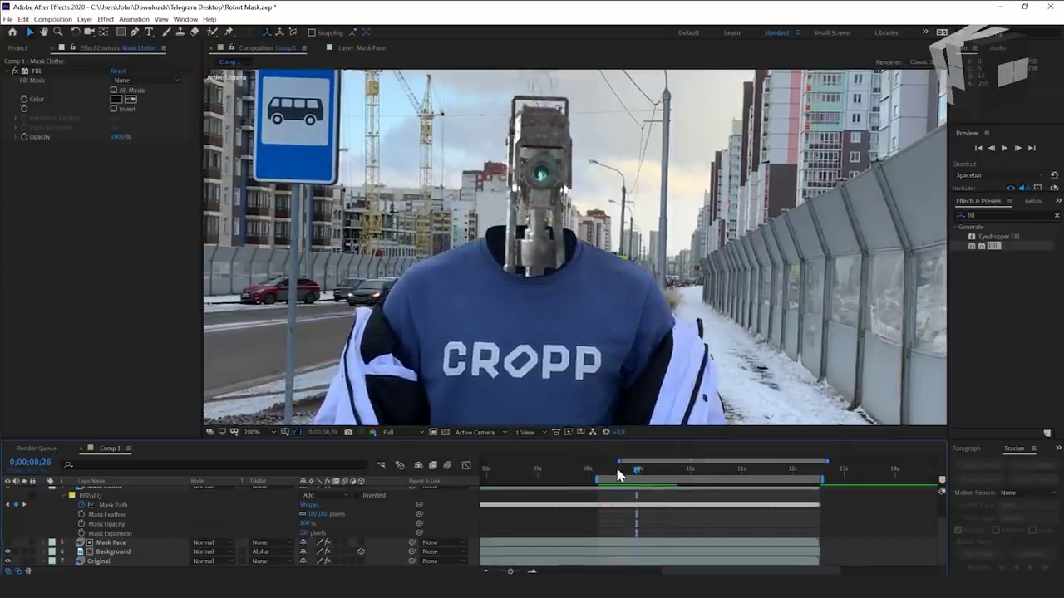
mouse_move(638, 476)
left_mouse_down()
mouse_move(607, 474)
mouse_move(622, 474)
left_mouse_up()
key("space")
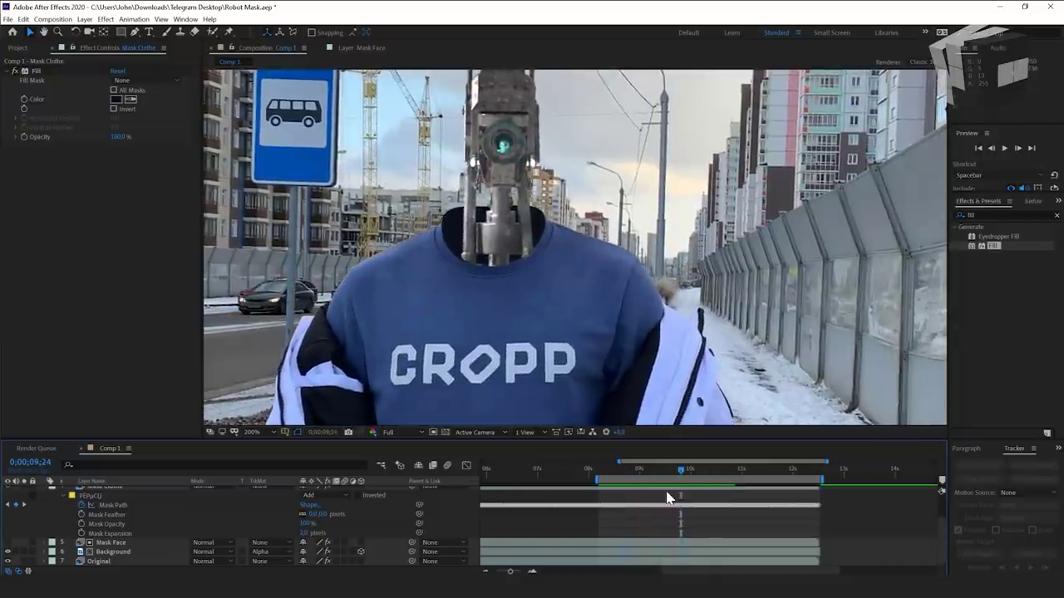
scroll(592, 386, "down", 2)
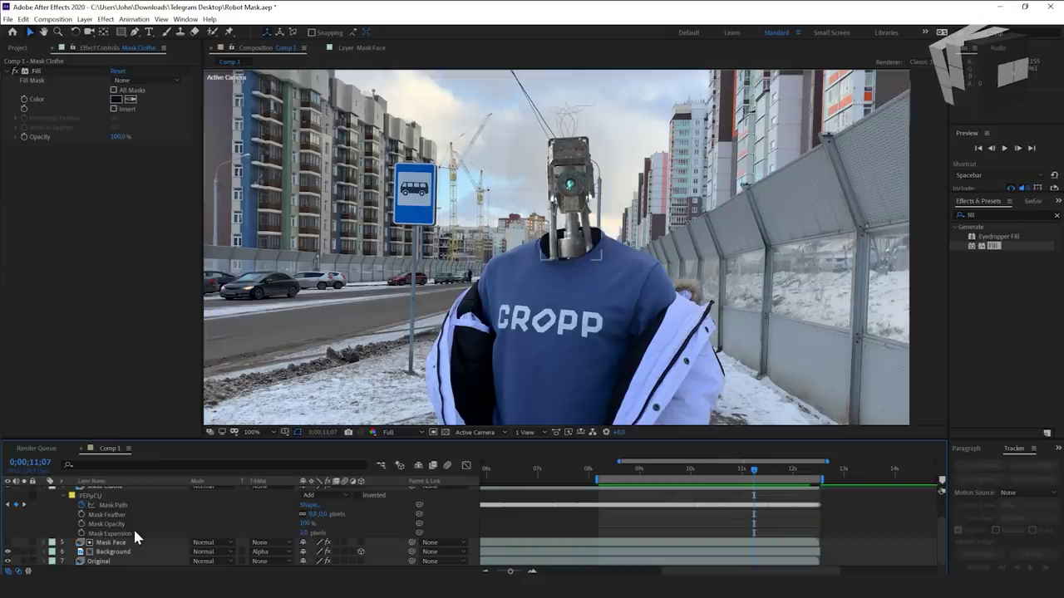
- Compress the Mask Path keyframes of Mask Dop's mask with 2-pixel expansion so they end at 0;00;12;15
left_click(135, 533)
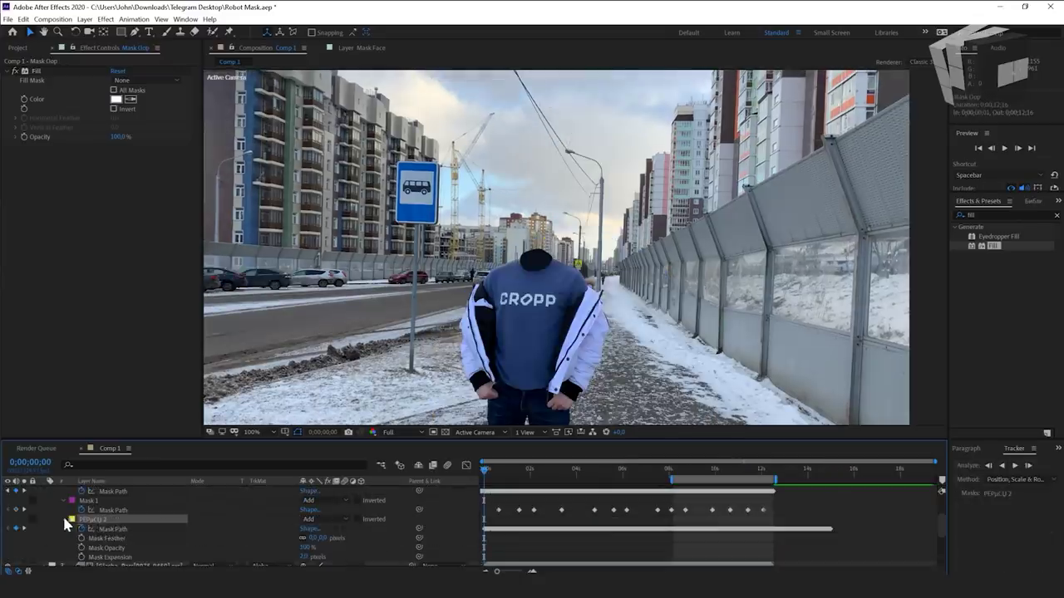
left_click(121, 531)
scroll(819, 539, "up", 2, "alt")
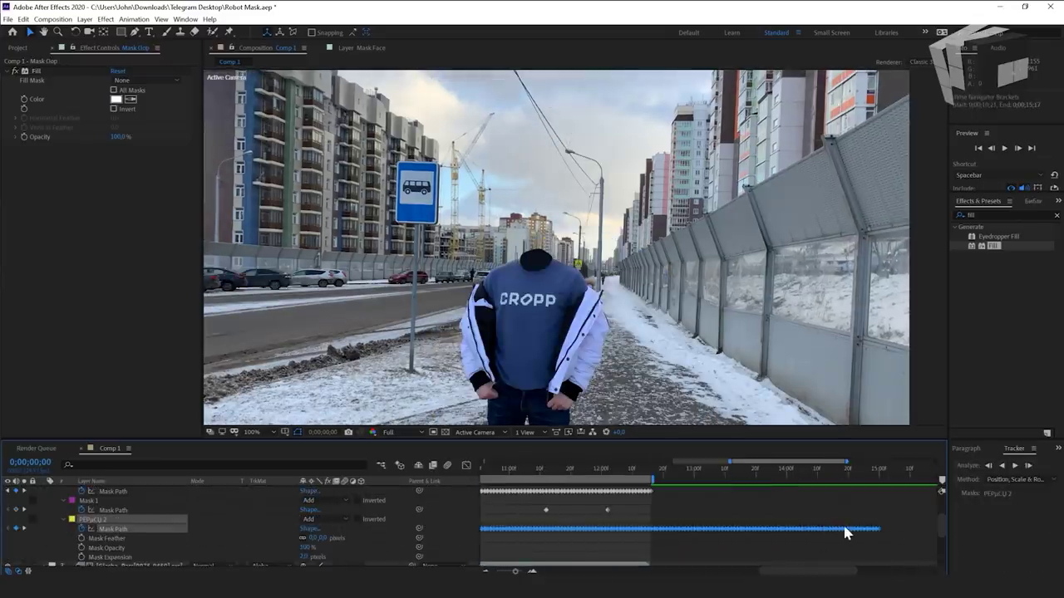
left_click_drag(872, 528, 626, 522, "alt")
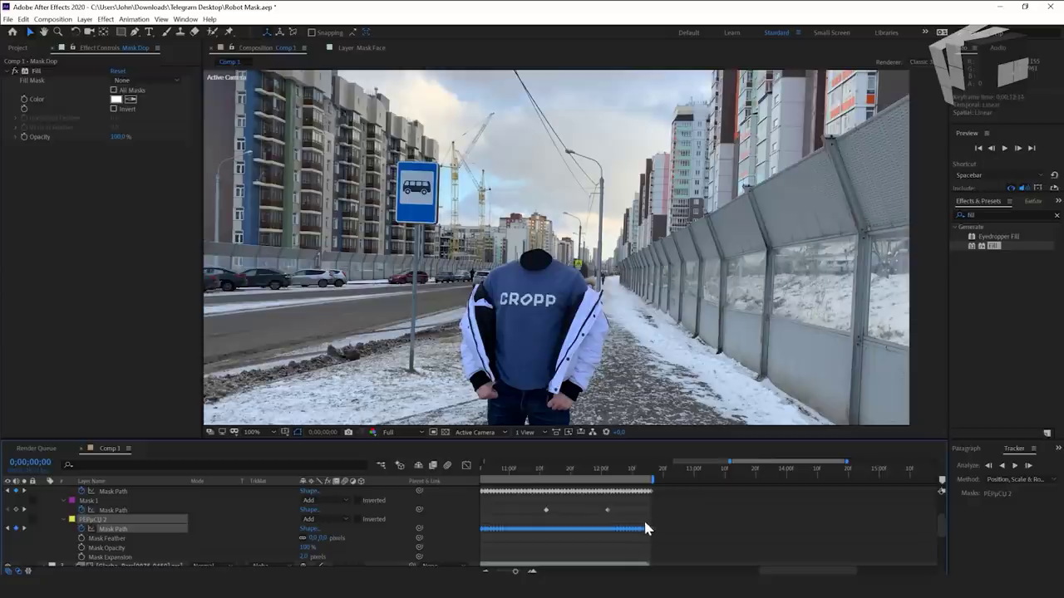
- Scrub the composition to 0;00;08;03 to check the neck mask against the robot render
scroll(639, 515, "down", 5, "alt")
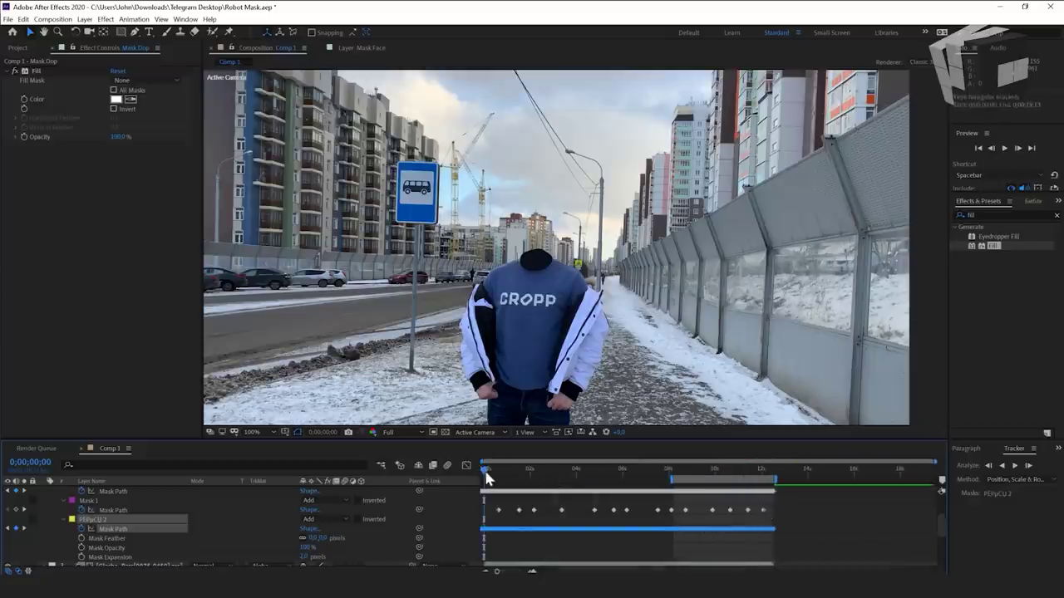
left_click_drag(486, 476, 672, 479)
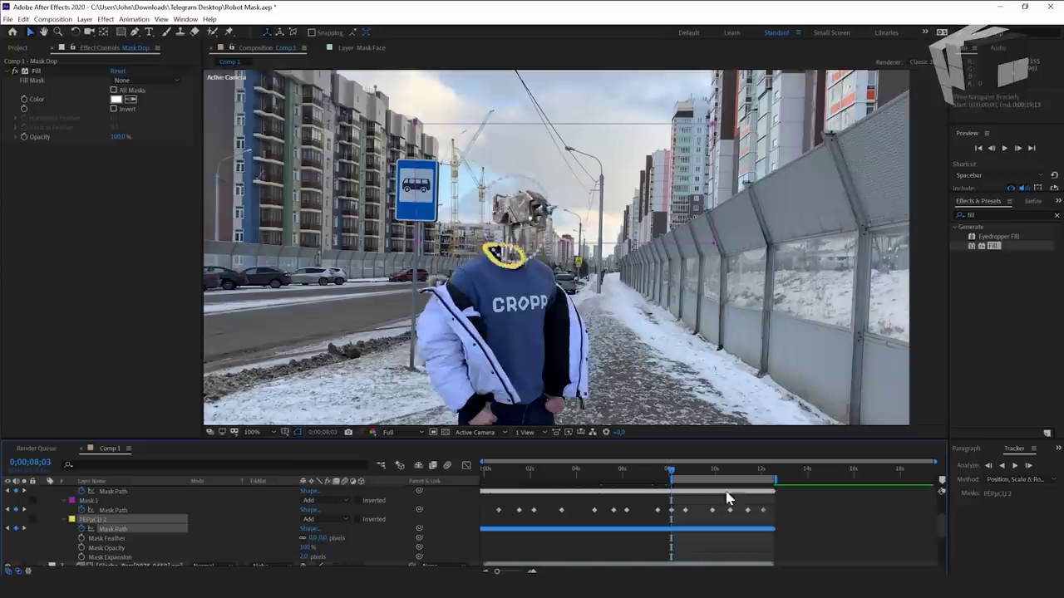
left_click(827, 507)
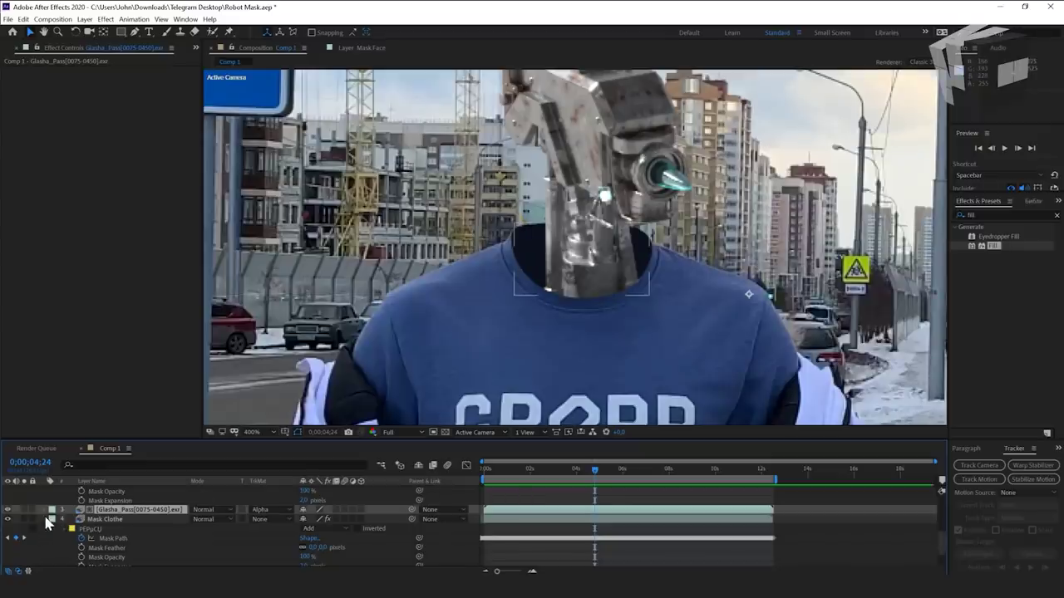
- Collapse Mask Dop, duplicate the Mask Clothe layer and place the copy directly above Mask Dop
scroll(45, 522, "up", 5)
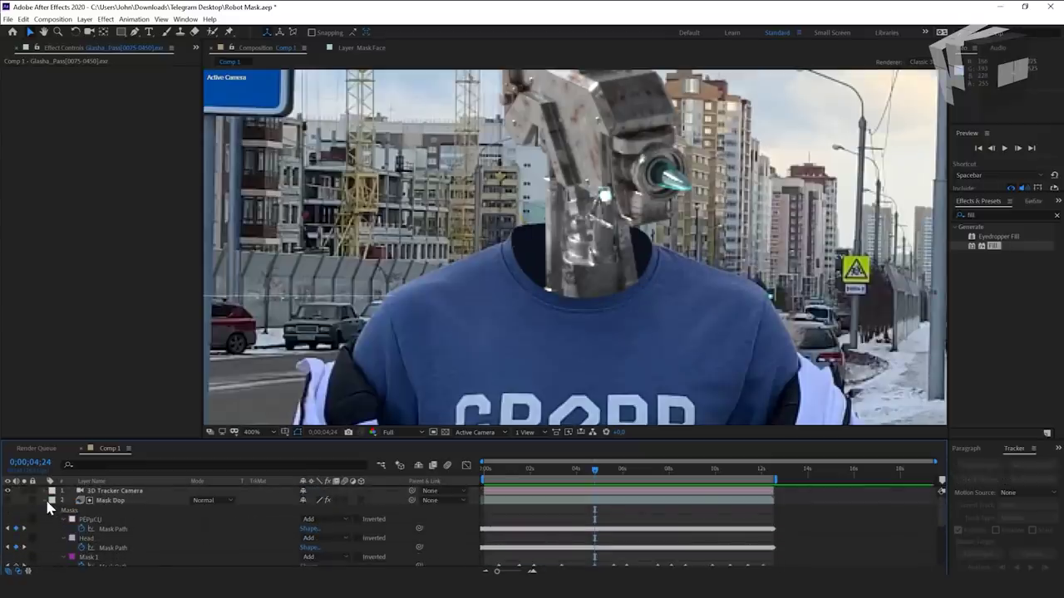
left_click(46, 501)
left_click(126, 518)
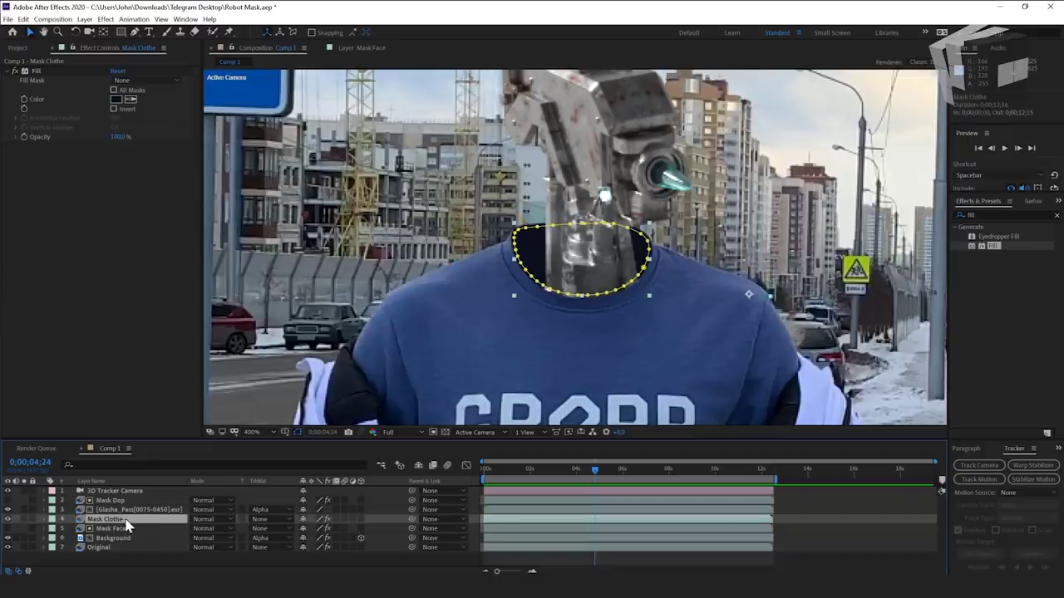
left_click_drag(120, 521, 113, 496)
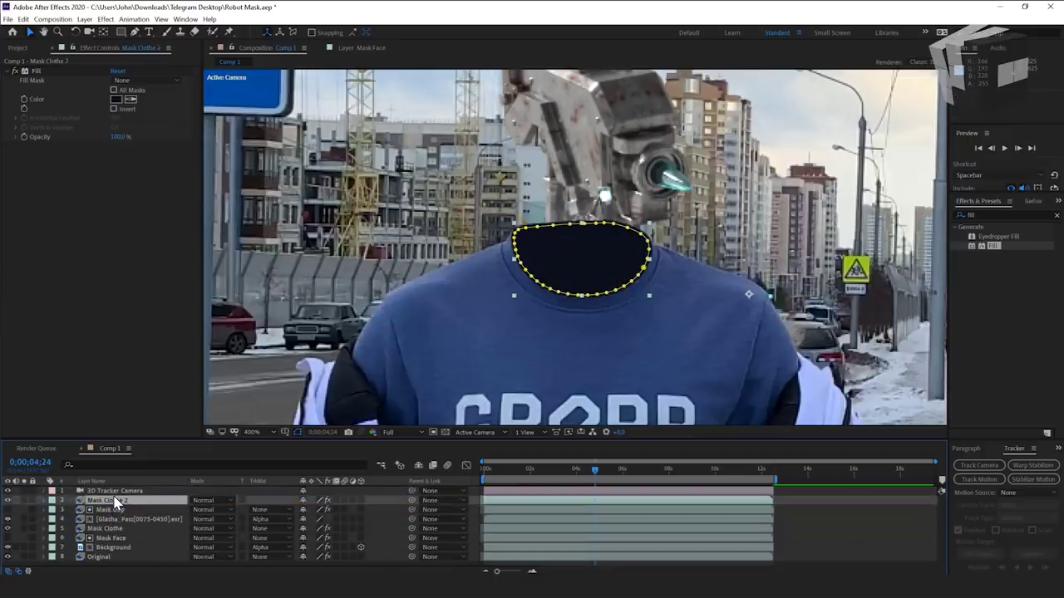
- Set the Fill color of the duplicated Mask Clothe layer to white and add an Inner Shadow layer style
left_click(117, 98)
left_click(440, 124)
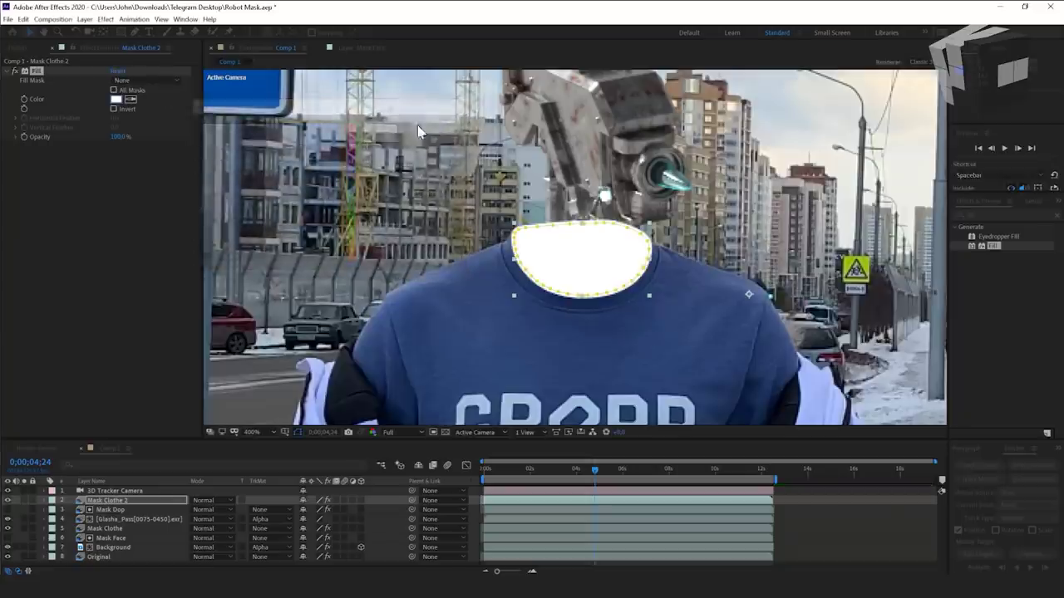
left_click(84, 19)
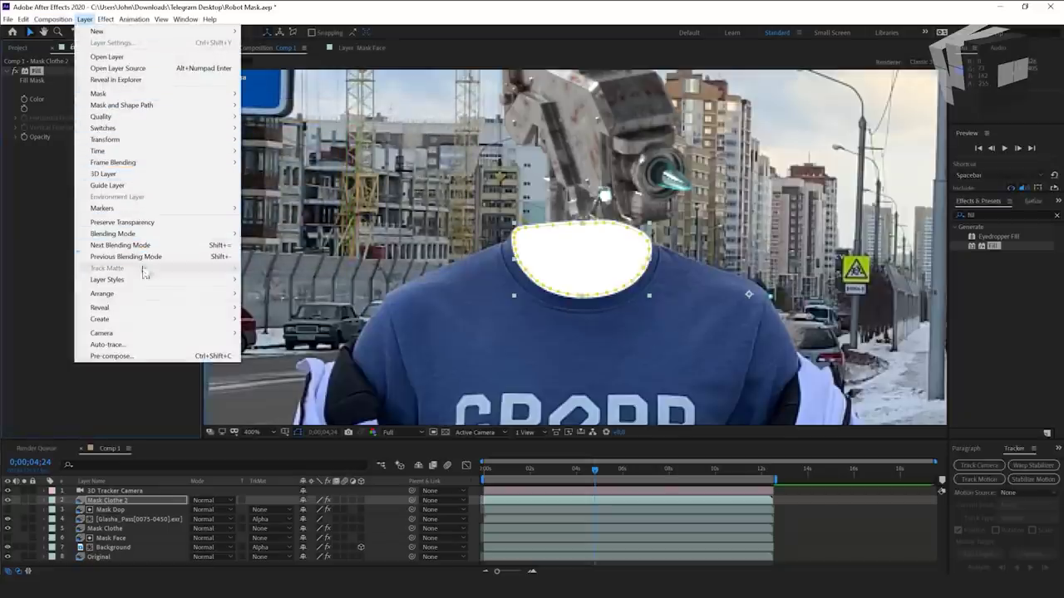
mouse_move(147, 281)
left_click(268, 291)
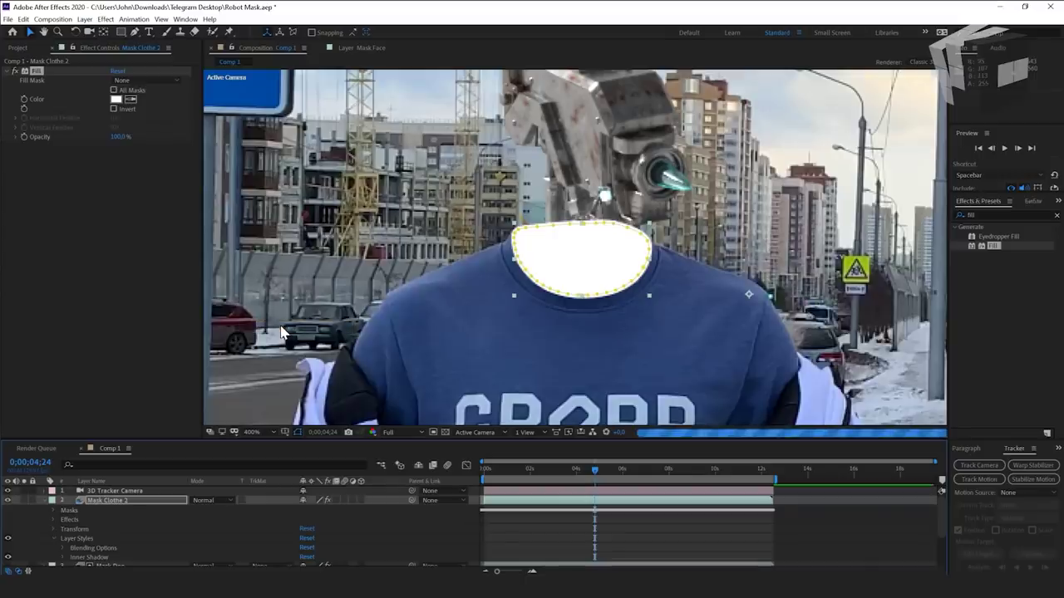
- Adjust the Inner Shadow's angle and distance and raise its size to 18 so the shading follows the lower collar edge
scroll(122, 507, "down", 1)
scroll(121, 499, "up", 2)
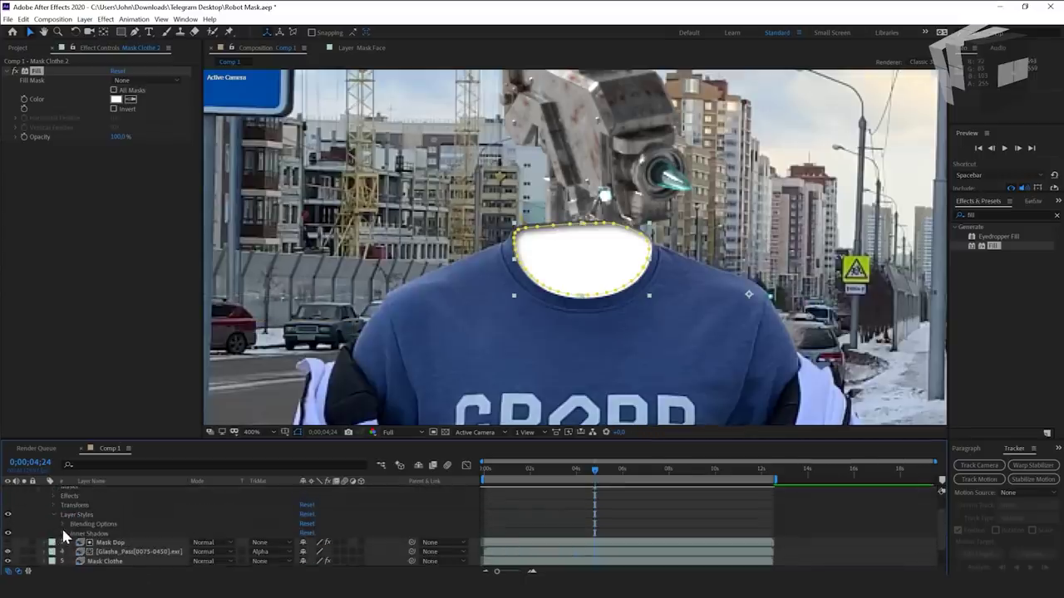
left_click(63, 532)
scroll(317, 517, "down", 5)
left_click_drag(330, 508, 417, 507)
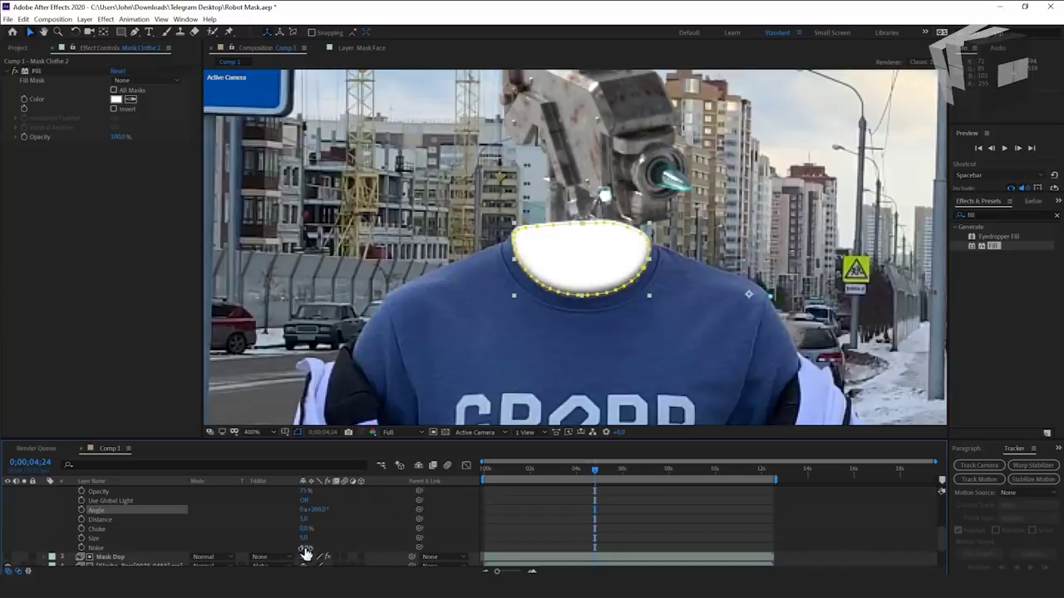
mouse_move(303, 537)
left_mouse_down()
mouse_move(319, 535)
mouse_move(306, 538)
mouse_move(306, 520)
left_mouse_up()
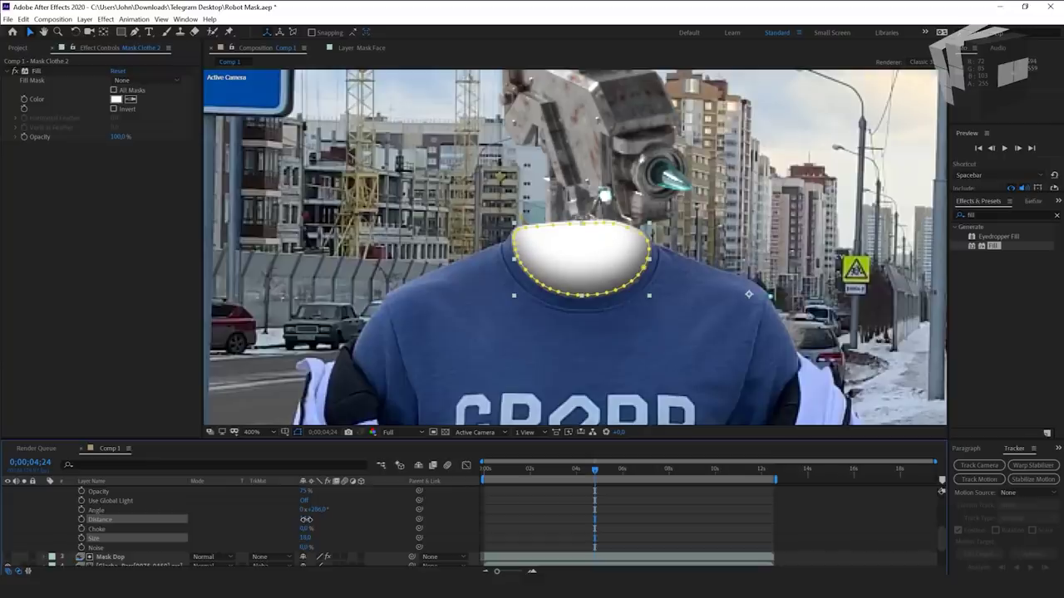
- Collapse Mask Clothe 2 and set its blending mode to Multiply
scroll(574, 548, "up", 5)
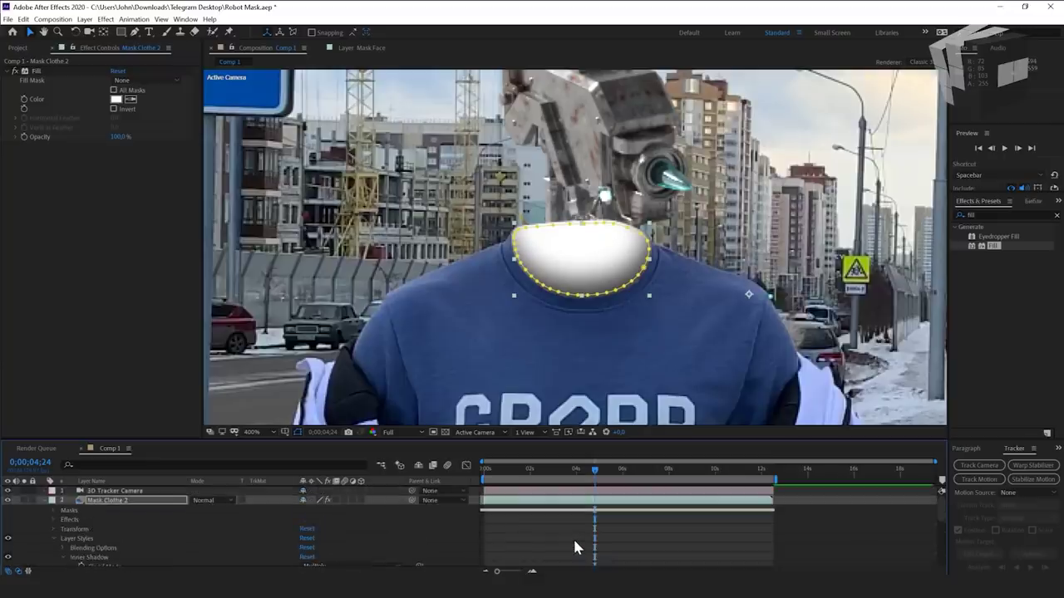
left_click(43, 499)
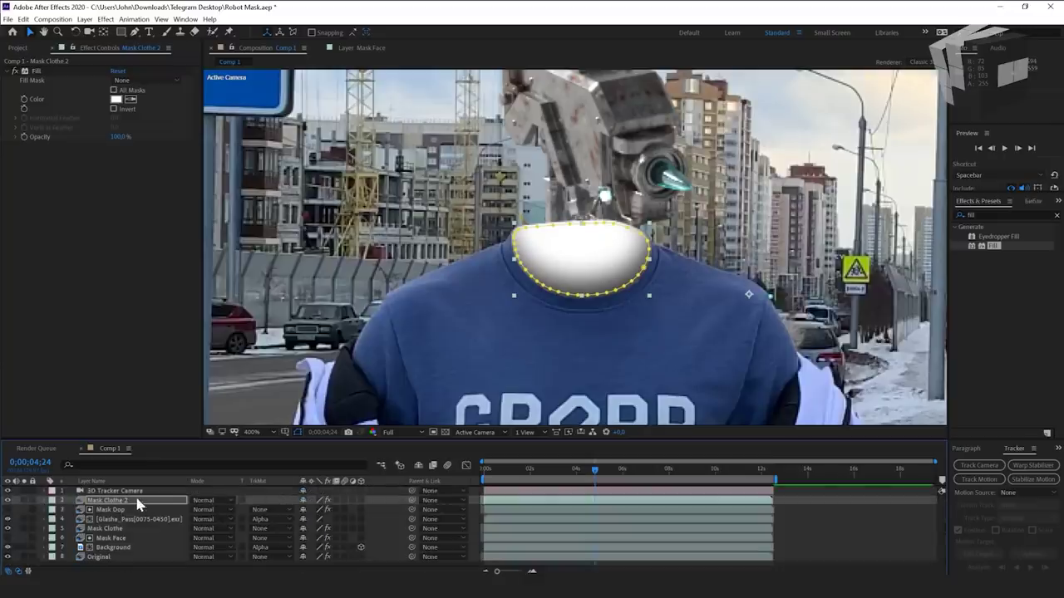
left_click(220, 499)
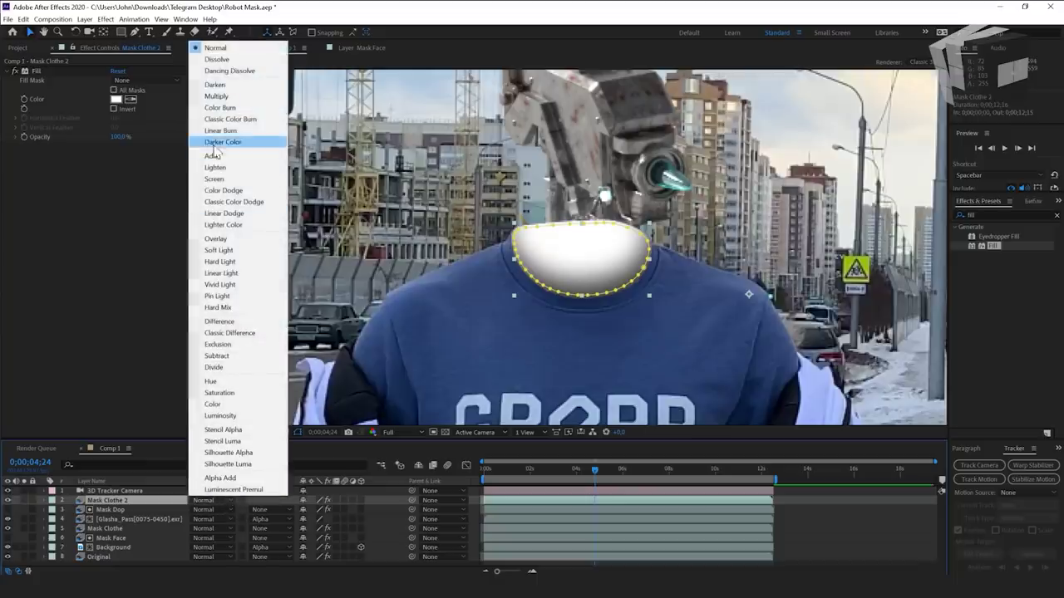
left_click(229, 96)
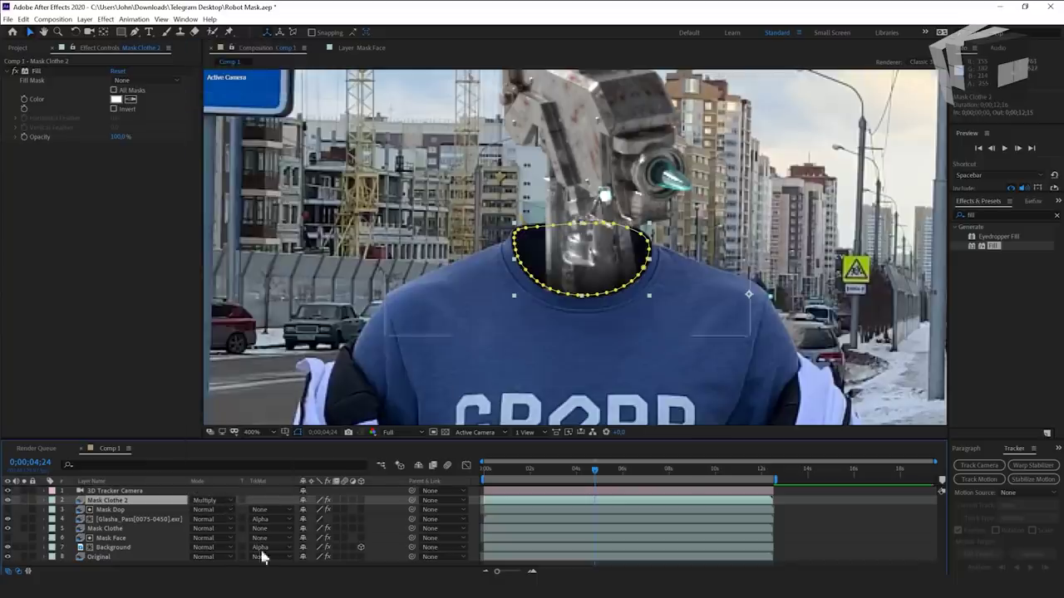
- Preview the composite from 0;00;04;24 to 0;00;06;08 to examine the collar shadow on the robot neck
left_click(880, 492)
scroll(634, 293, "down", 4)
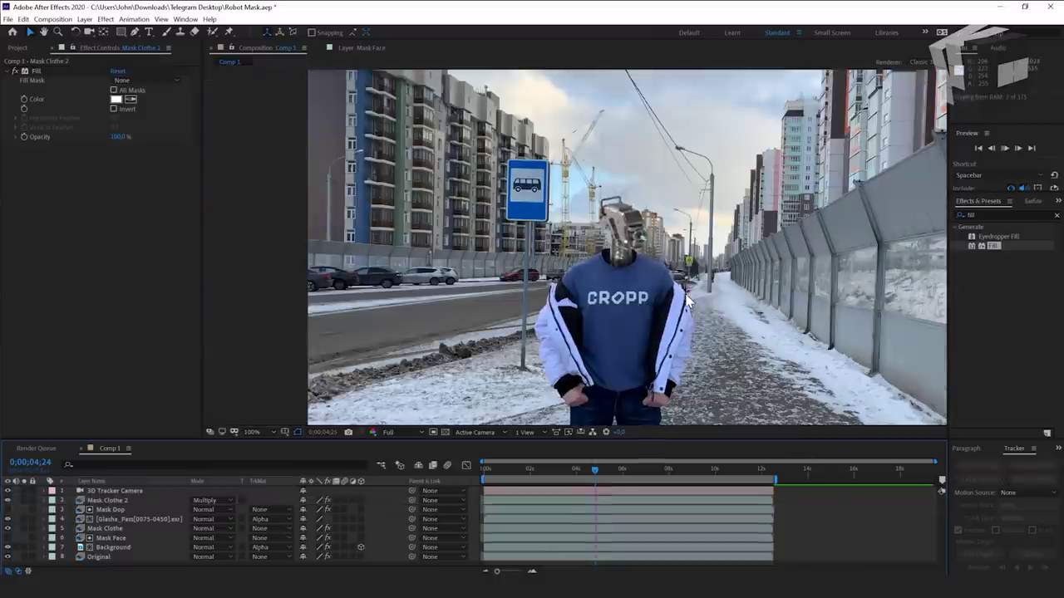
key("space")
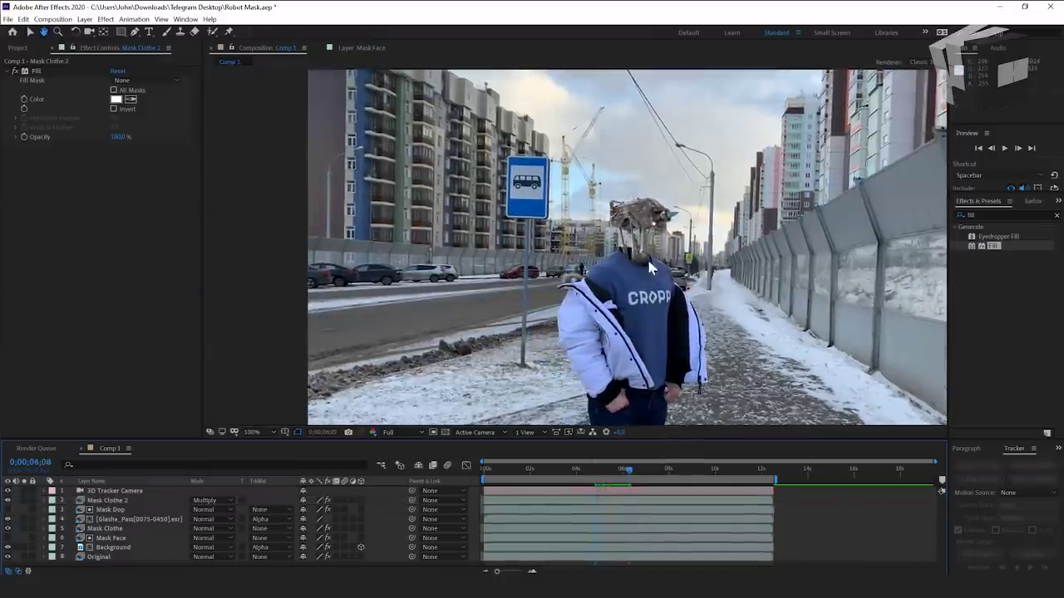
- Open the properties of Mask Clothe 2 and examine its neck shading at 0;00;06;08
scroll(642, 261, "up", 2)
left_click(127, 501)
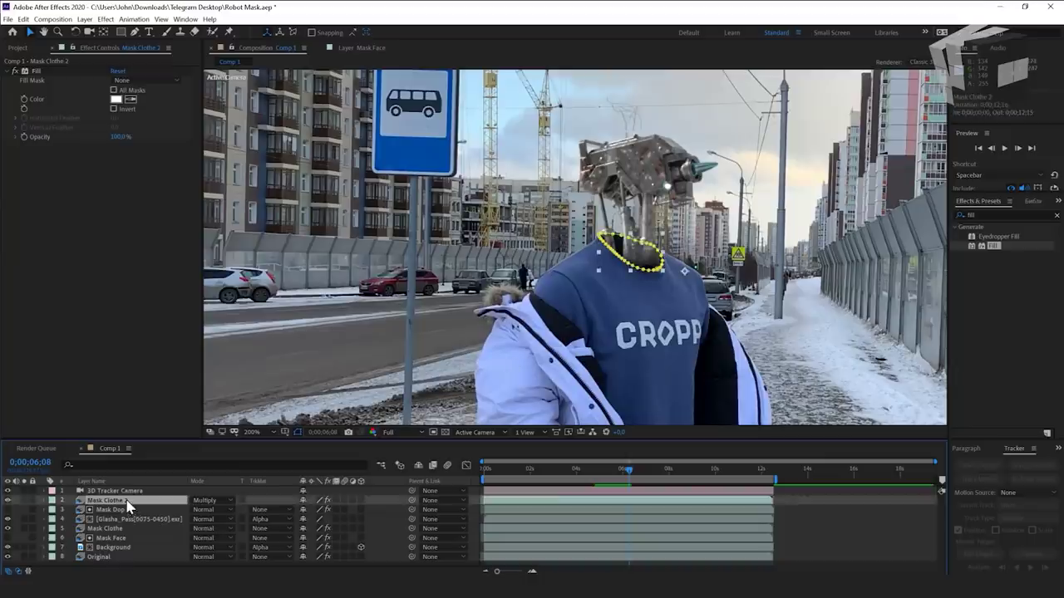
scroll(657, 267, "up", 2)
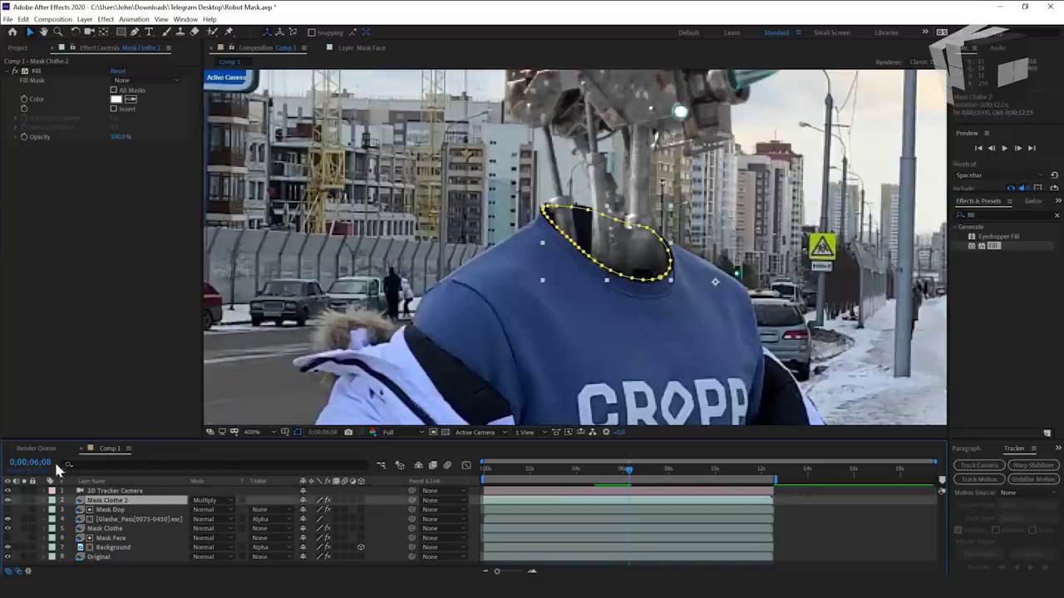
left_click(44, 501)
scroll(143, 533, "down", 3)
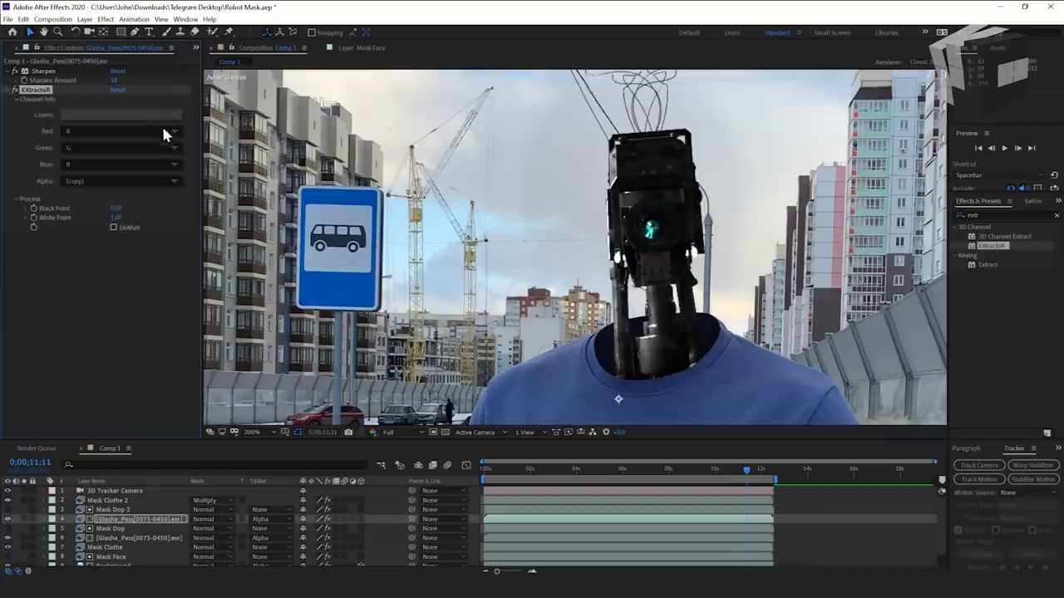
- Set EXtractoR on the upper Glasha_Pass layer to Refractions after trying Emission, and blend the layer with Add
left_click(162, 123)
left_click(150, 132)
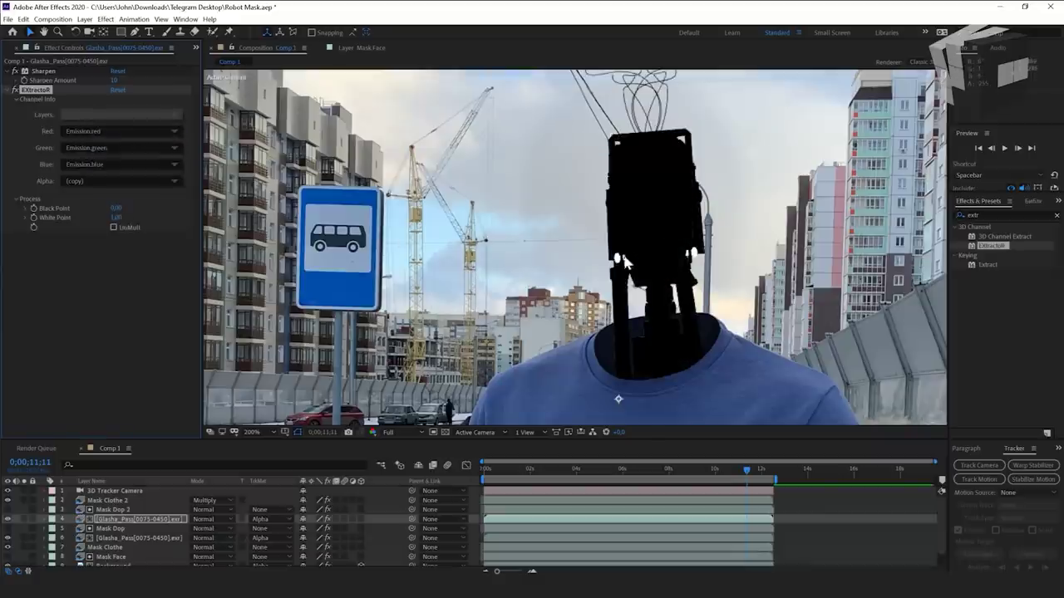
left_click(132, 138)
left_click(151, 156)
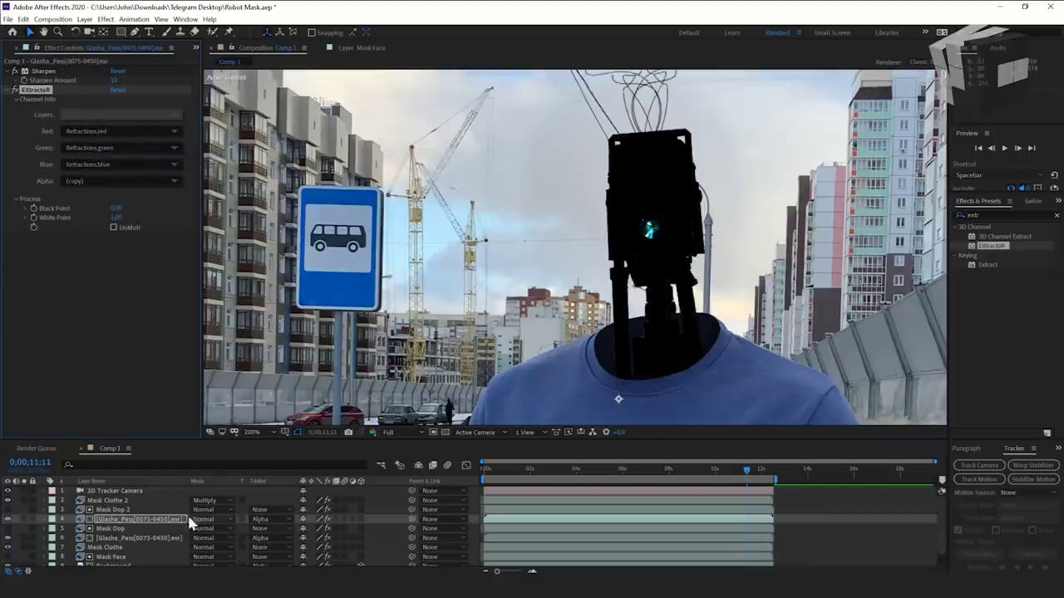
left_click(230, 520)
left_click(220, 178)
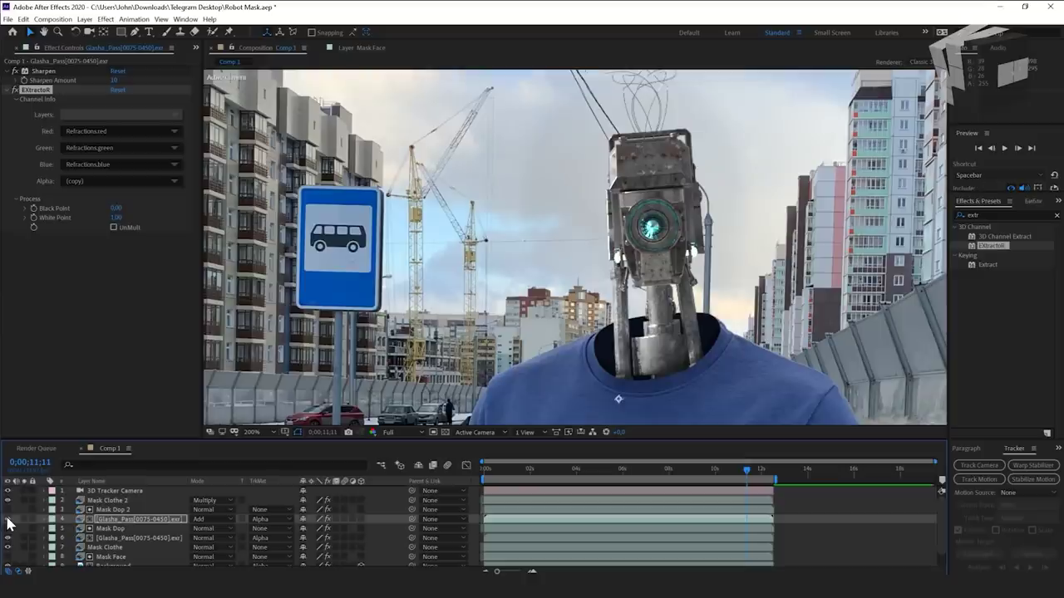
- Find the Camera Lens Blur effect and apply it to the Glasha_Pass refractions layer
left_click(964, 215)
type("came")
left_click_drag(1004, 238, 158, 200)
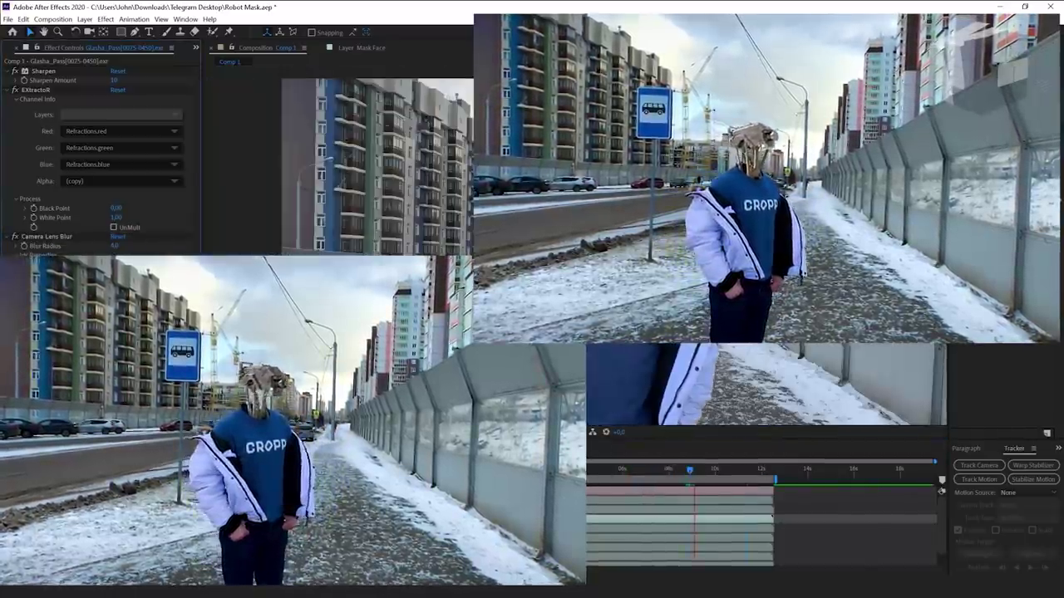
- Remove Camera Lens Blur from the selected Glasha_Pass layer and set its EXtractoR pass to SpecularLighting
left_click(46, 236)
key("Delete")
left_click(99, 116)
left_click(125, 141)
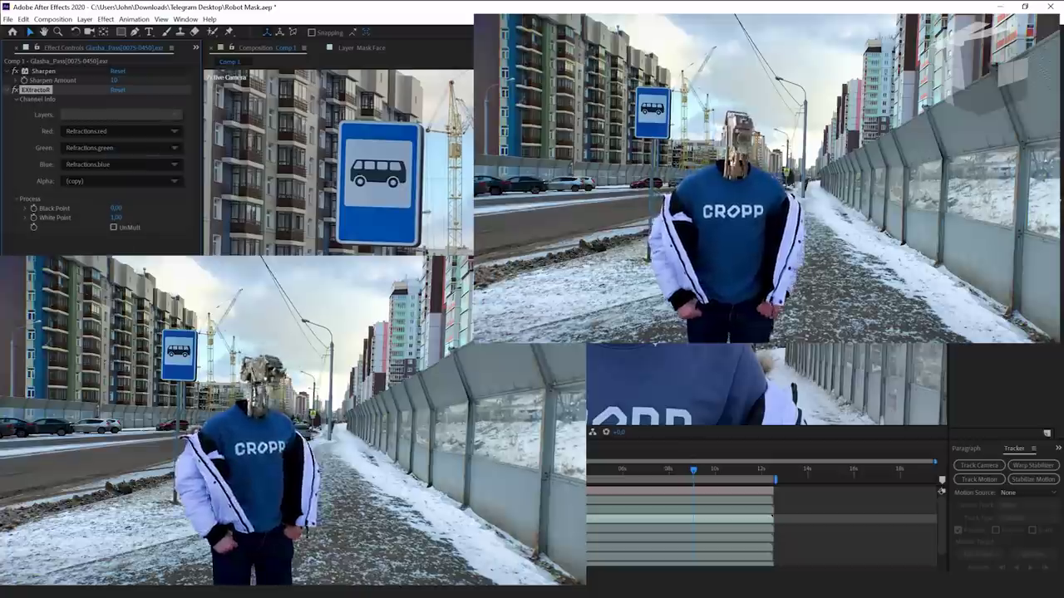
left_click(118, 114)
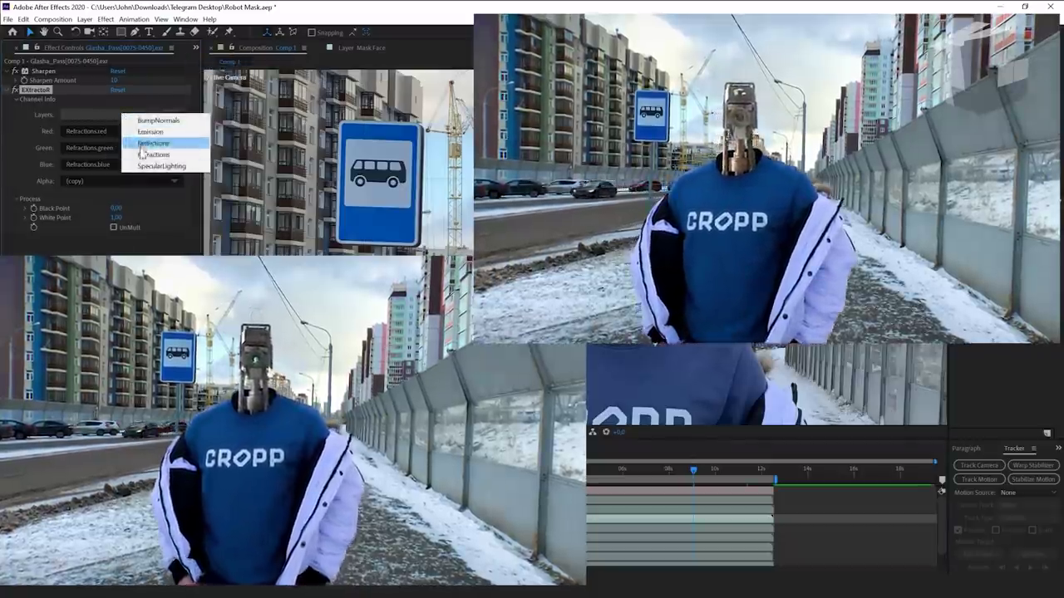
left_click(143, 167)
- Set the SpecularLighting layer's blending mode to Add and reveal its Opacity property
left_click(215, 519)
left_click(221, 175)
key("t")
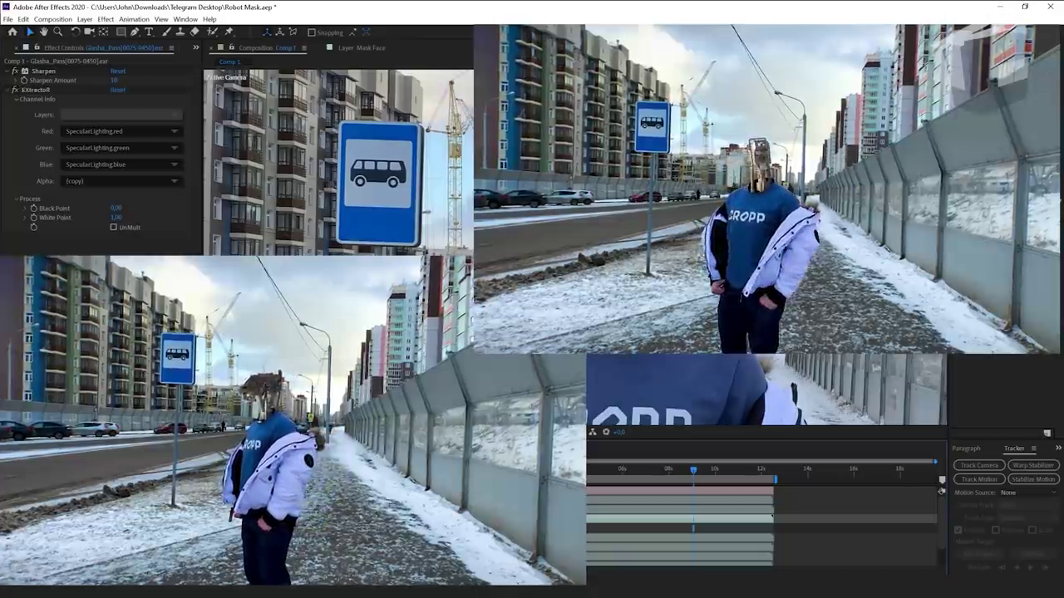
- Remove the EXtractoR effect from the selected Glasha_Pass layer and check the composite at about 6 and 8.5 seconds
key("Delete")
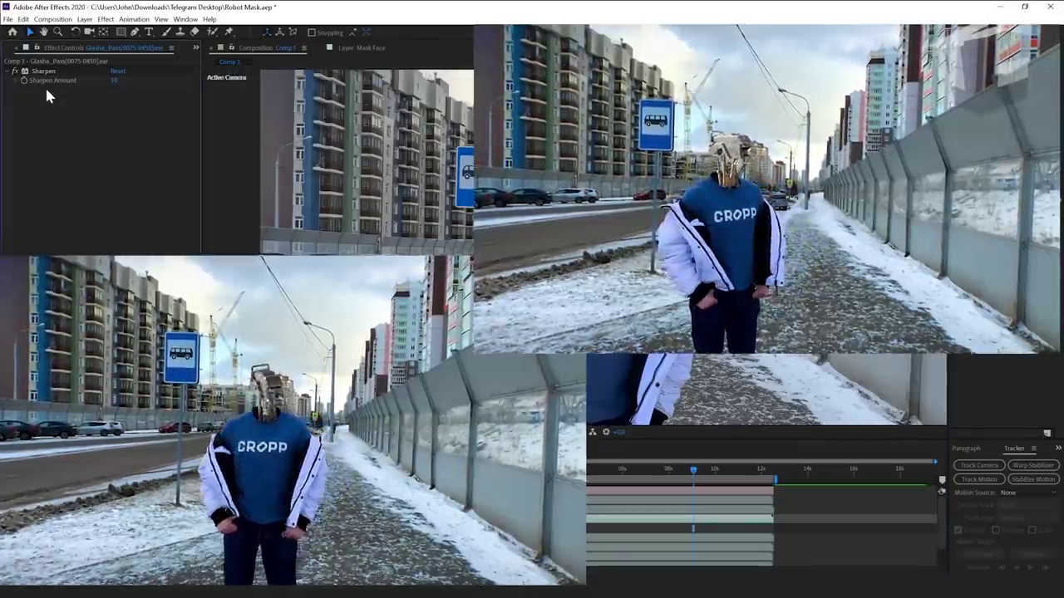
left_click_drag(716, 469, 611, 464)
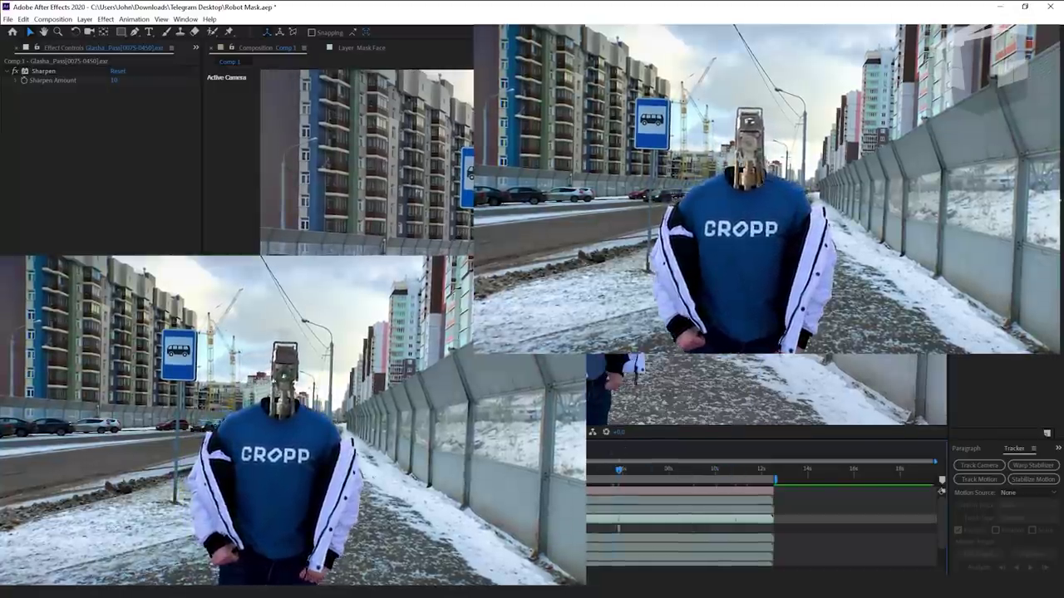
left_click_drag(661, 471, 680, 472)
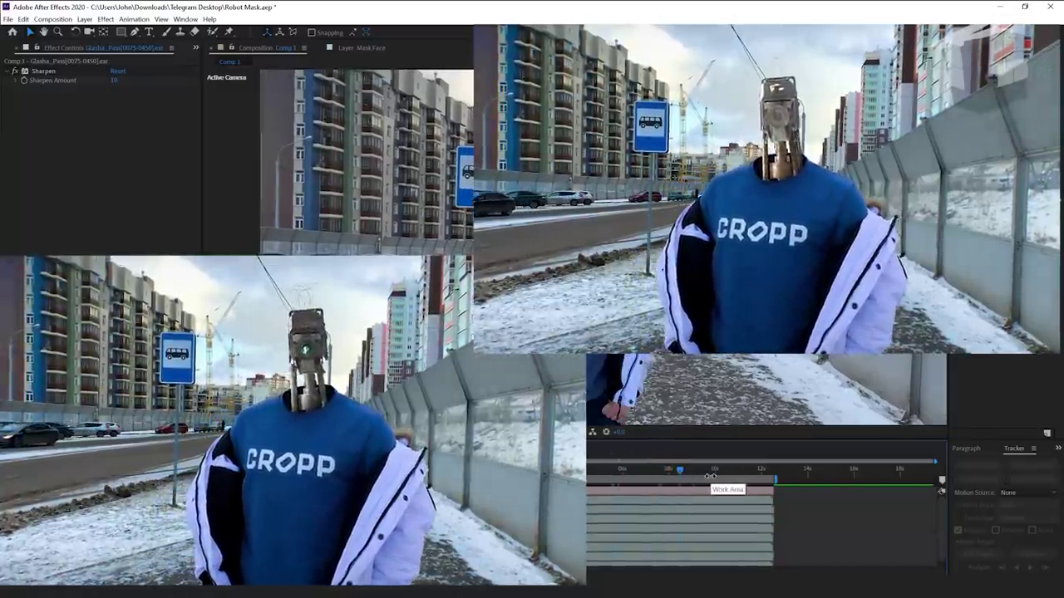